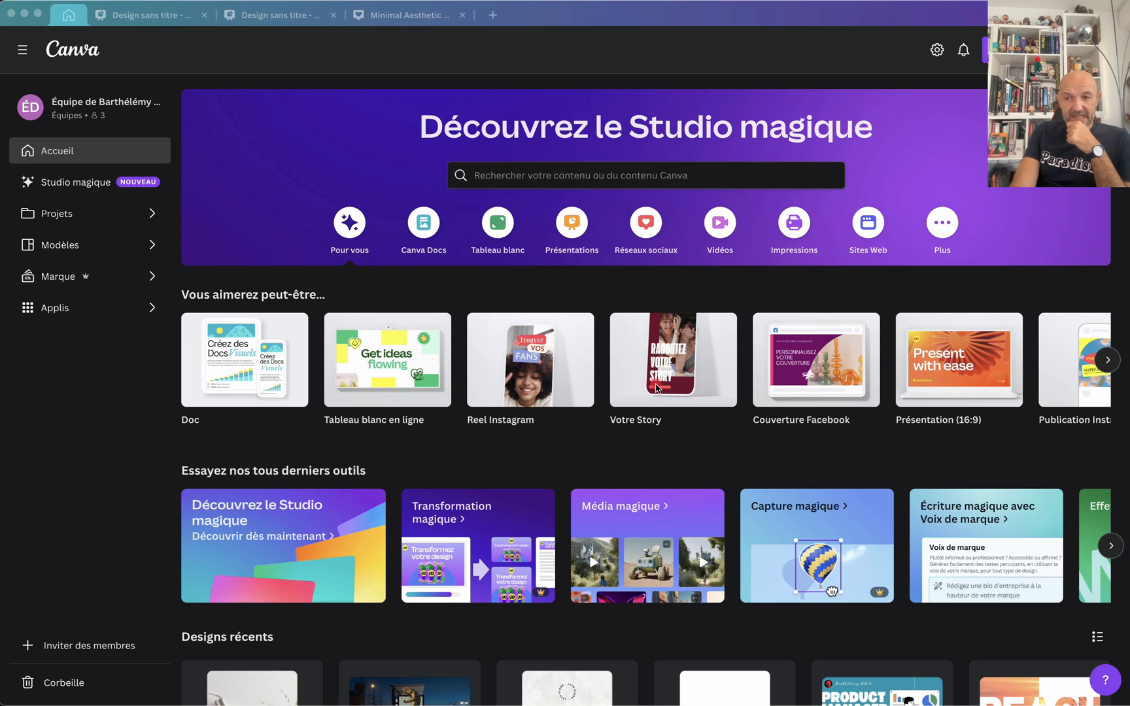
- Create a blank Présentation (16:9) design from the presentation formats
click(567, 230)
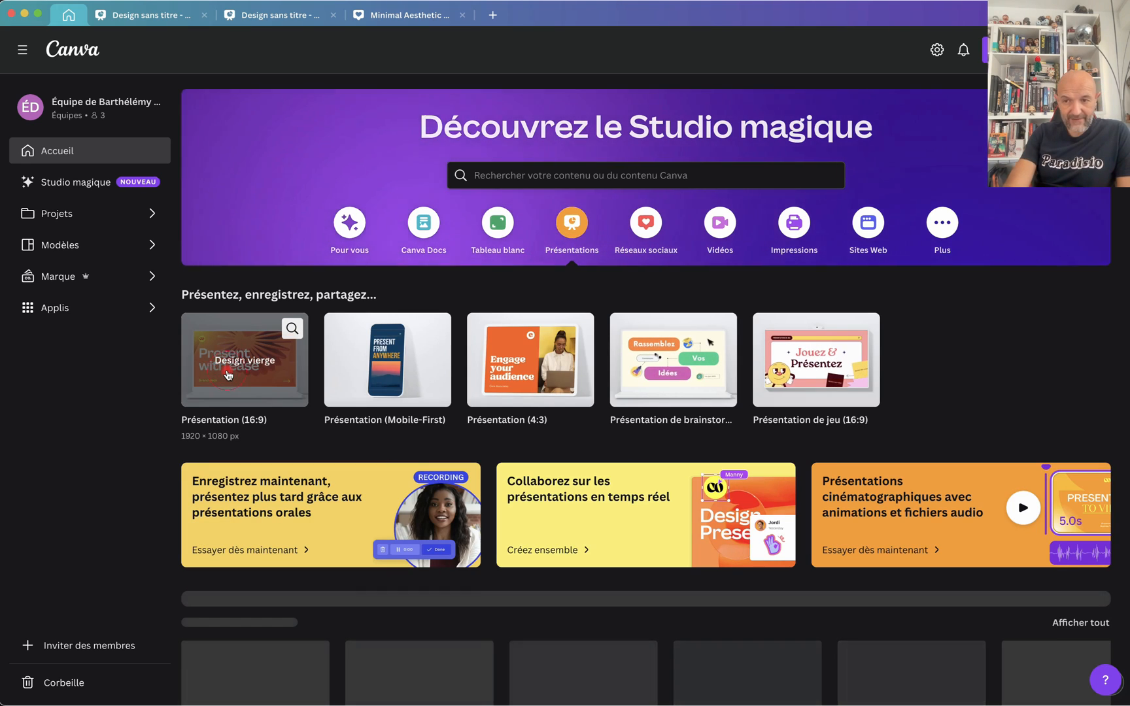
click(228, 374)
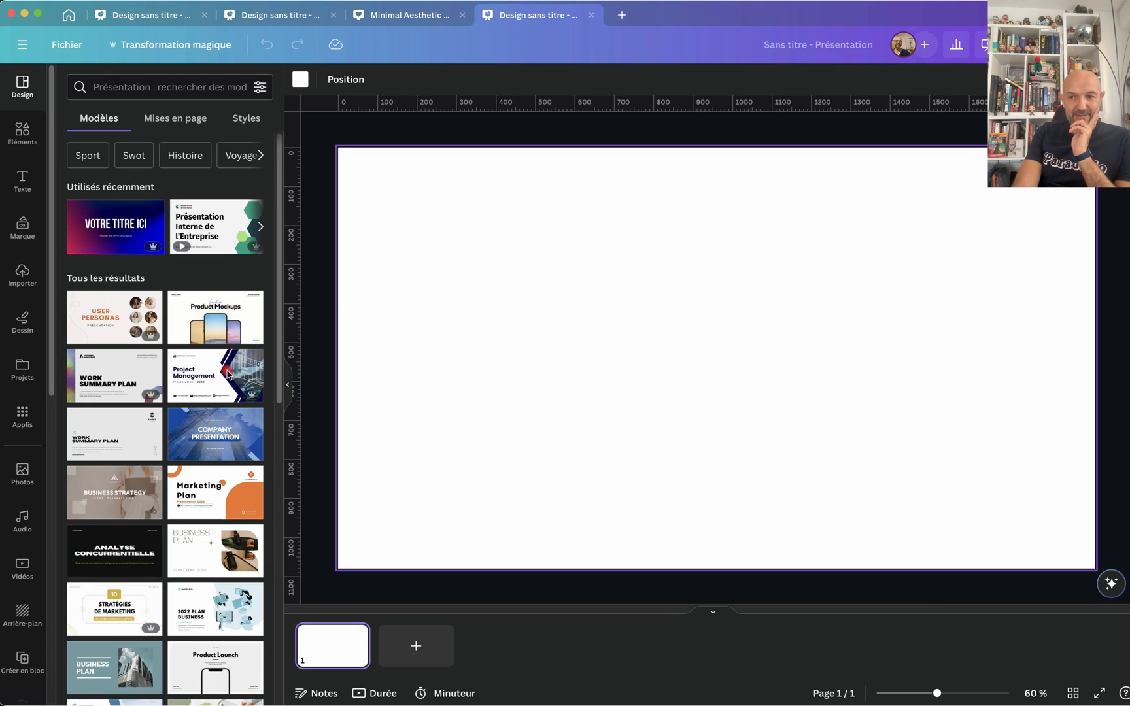
- Switch to the first open design and delete the black horizontal line crossing the BEACH lettering
click(178, 14)
click(829, 309)
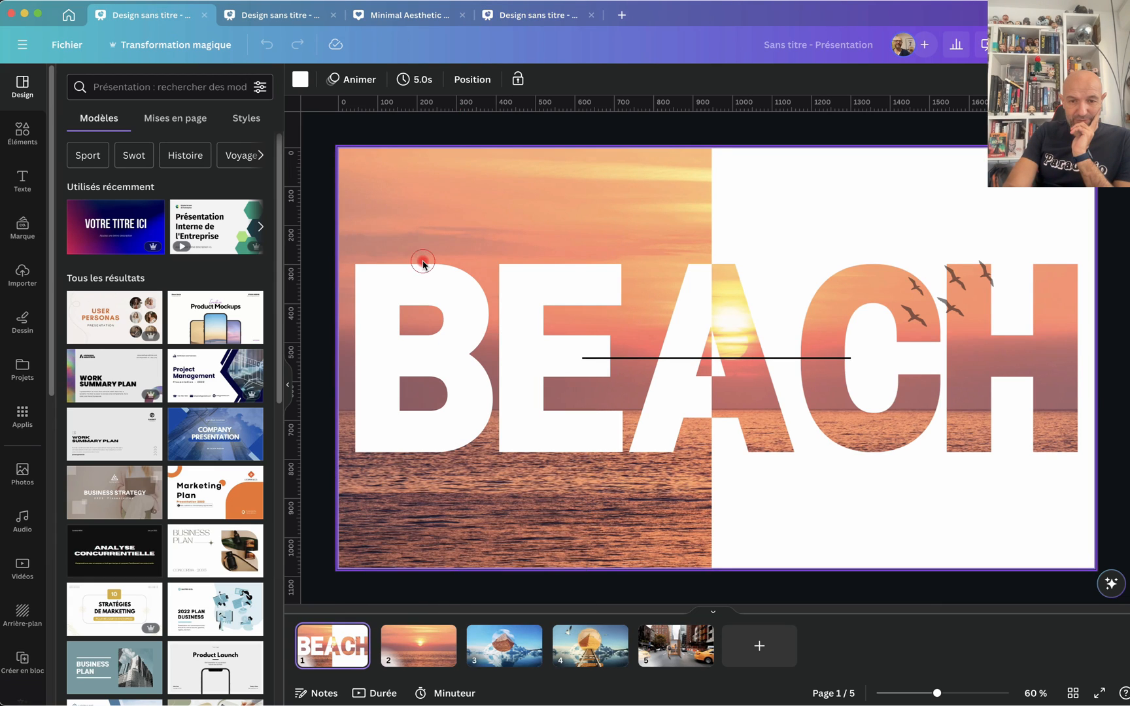
click(804, 359)
key(Delete)
click(804, 360)
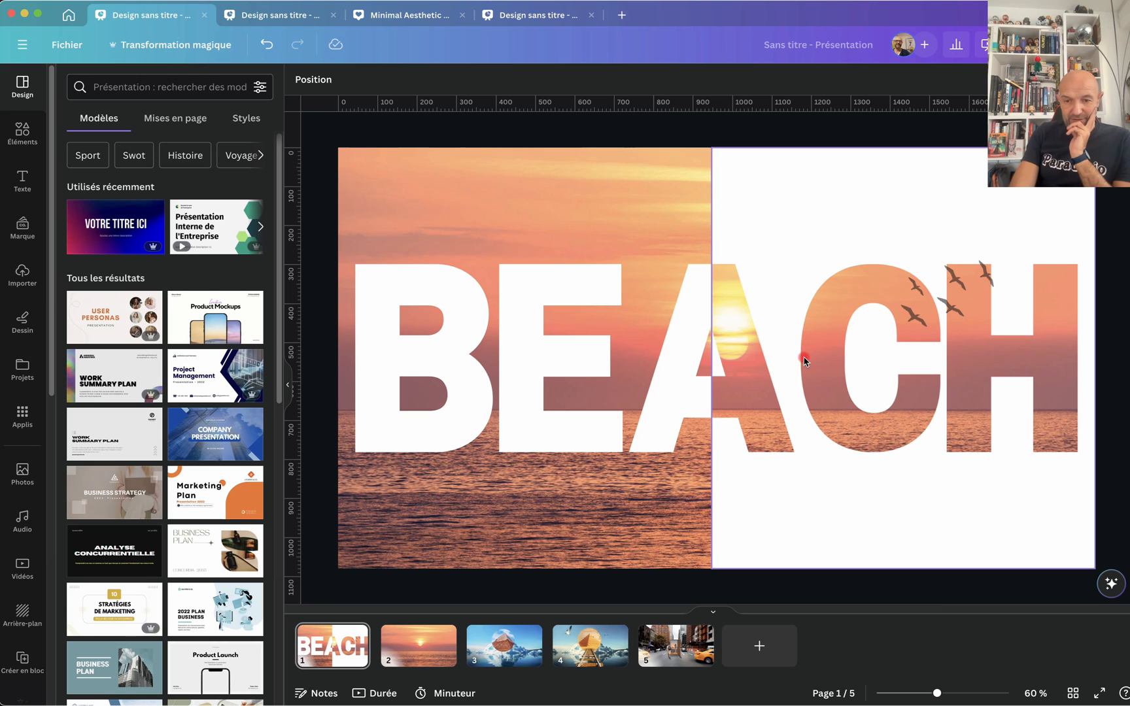
- Look through pages 3, 4 and 5, the King Kong bus shelter and the tablet mockup designs, and return to the blank presentation
click(500, 641)
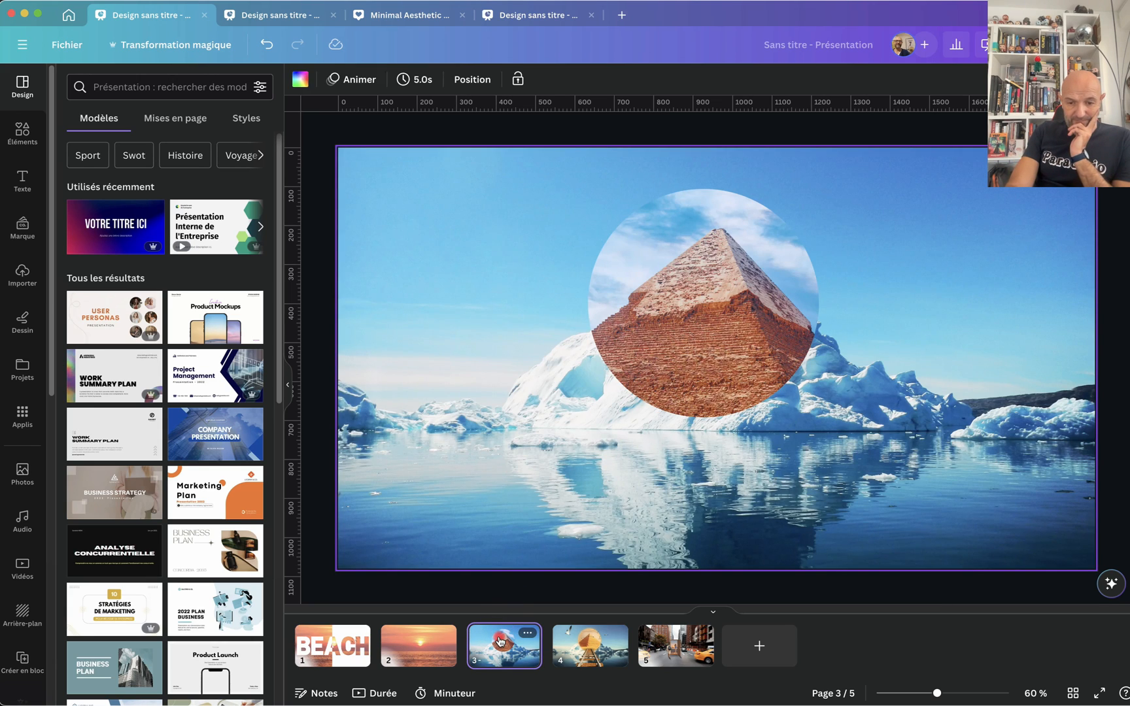
click(592, 651)
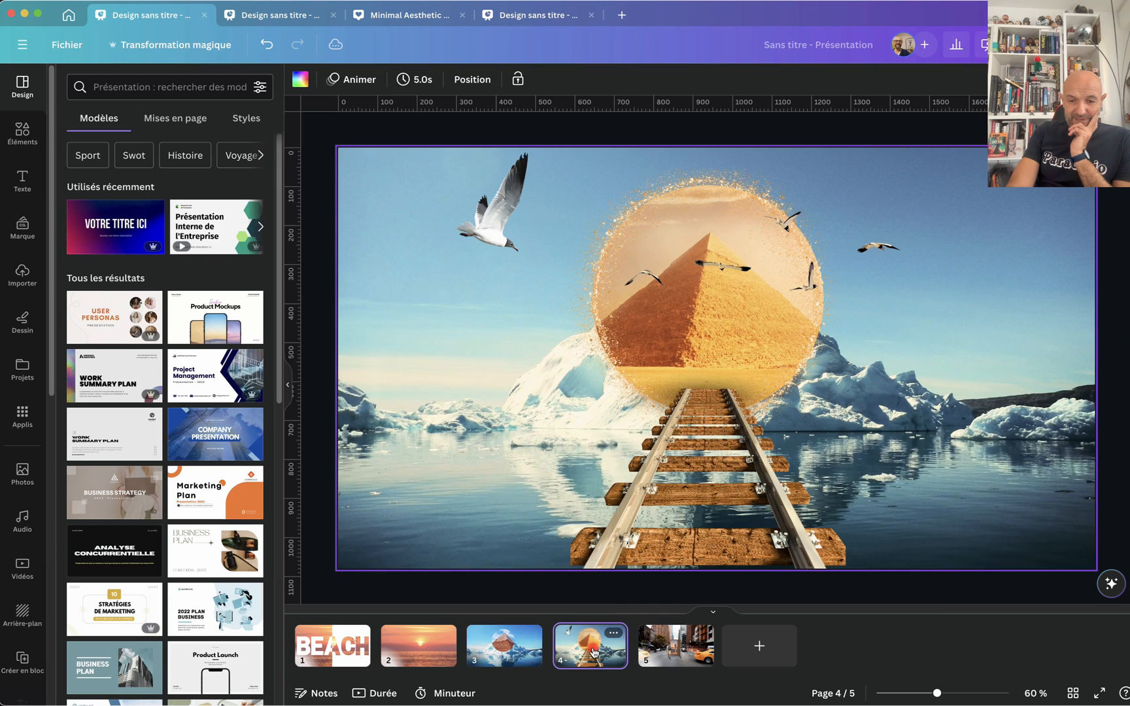
click(673, 637)
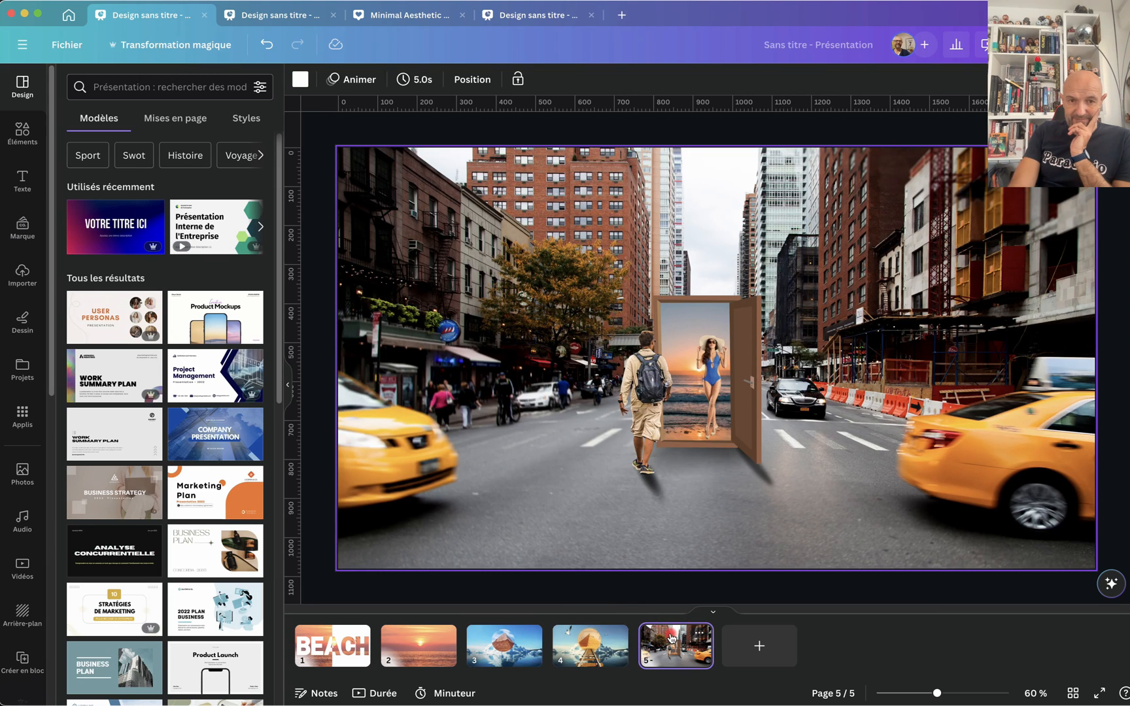
click(275, 15)
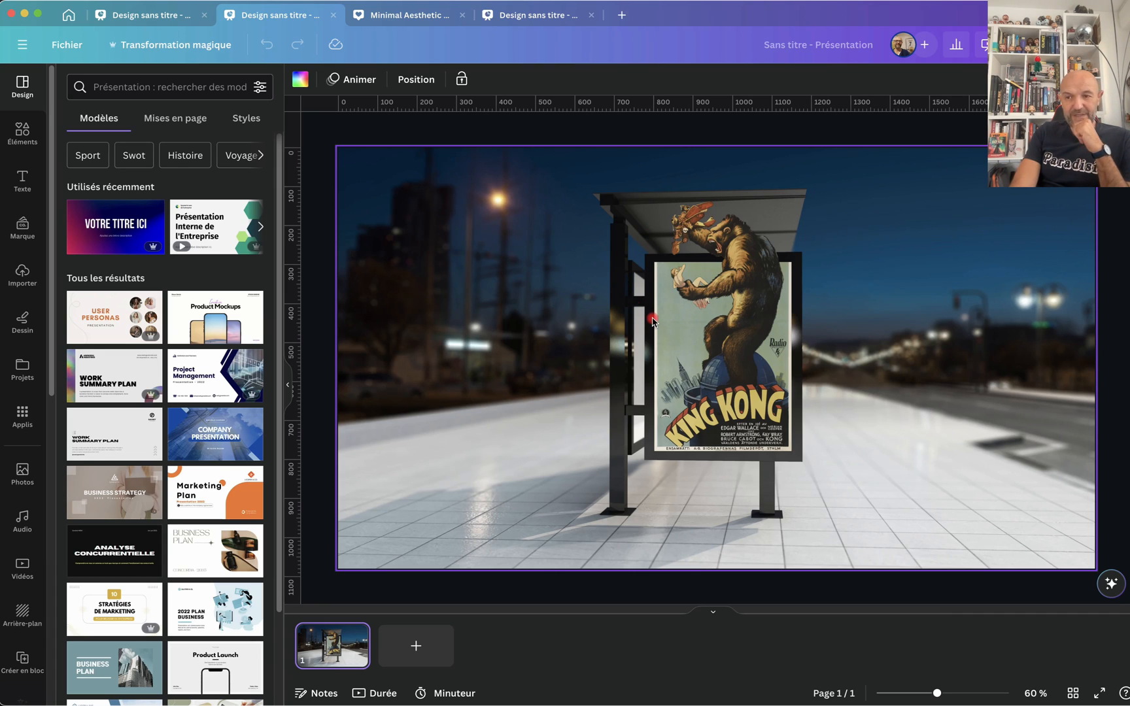
click(395, 23)
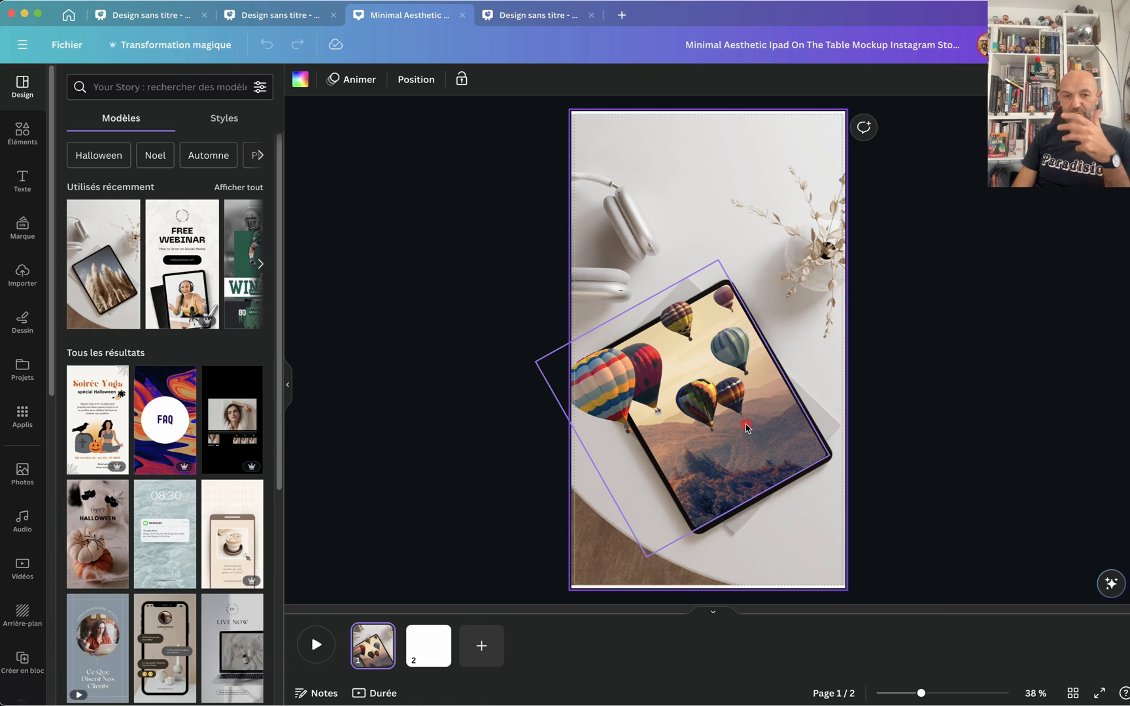
click(542, 16)
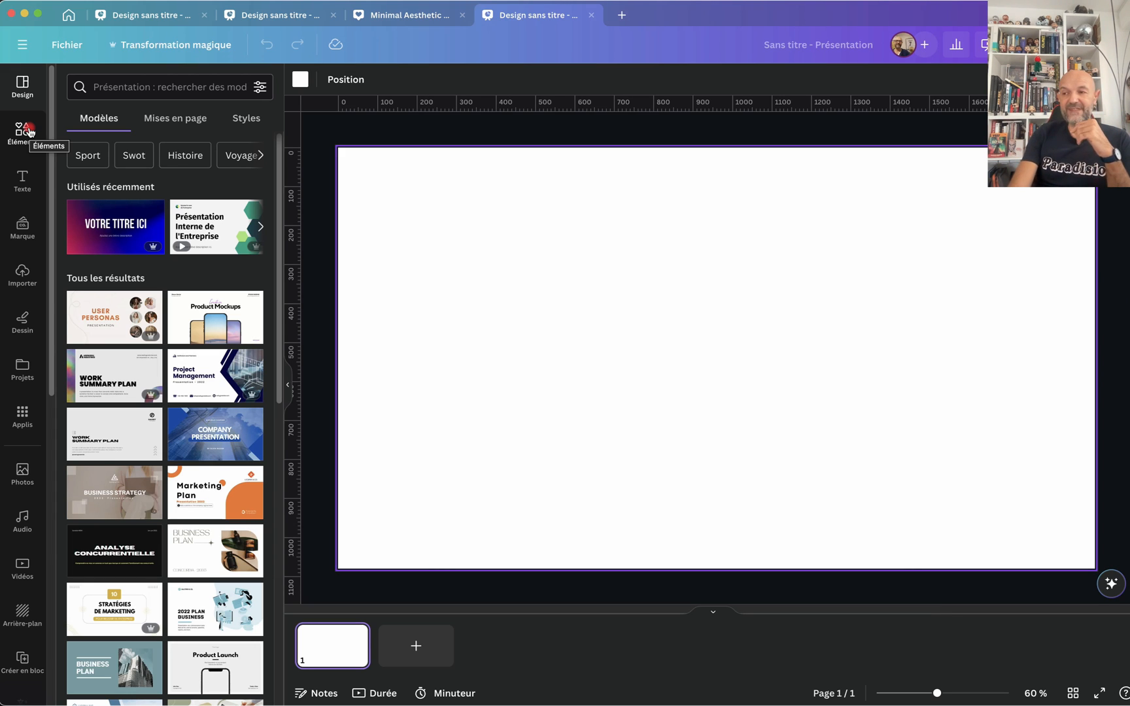
- View the BEACH page in the first open design again and go back to the blank presentation
key(ctrl+Up)
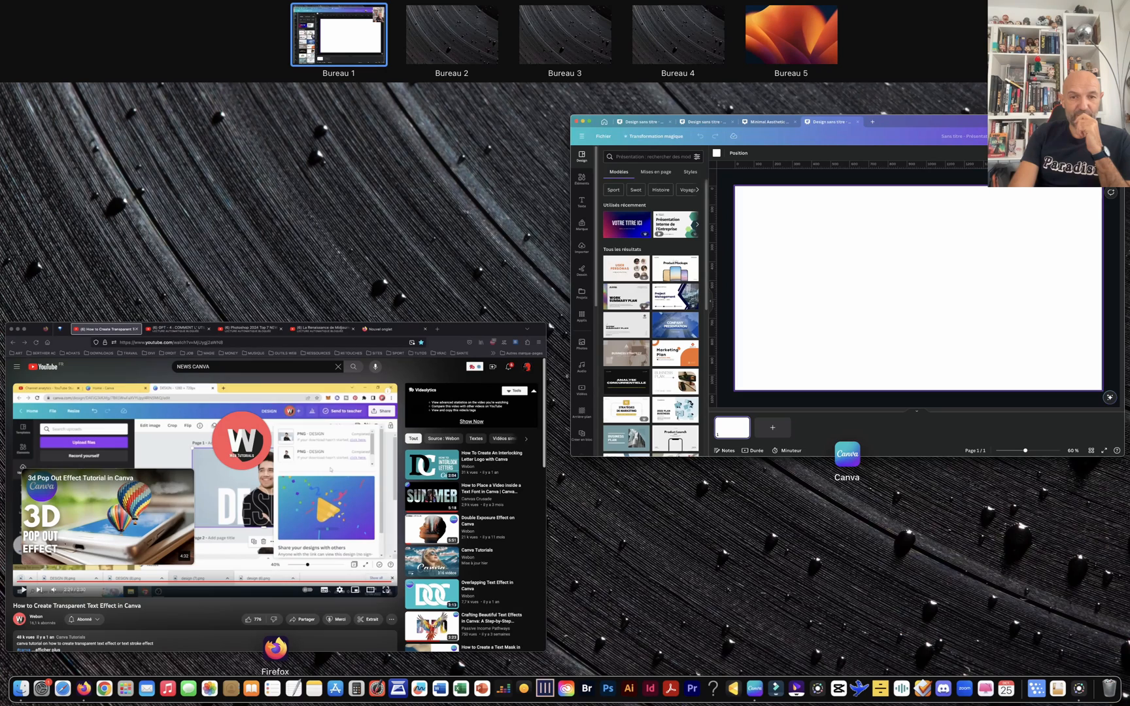
click(1008, 290)
click(157, 15)
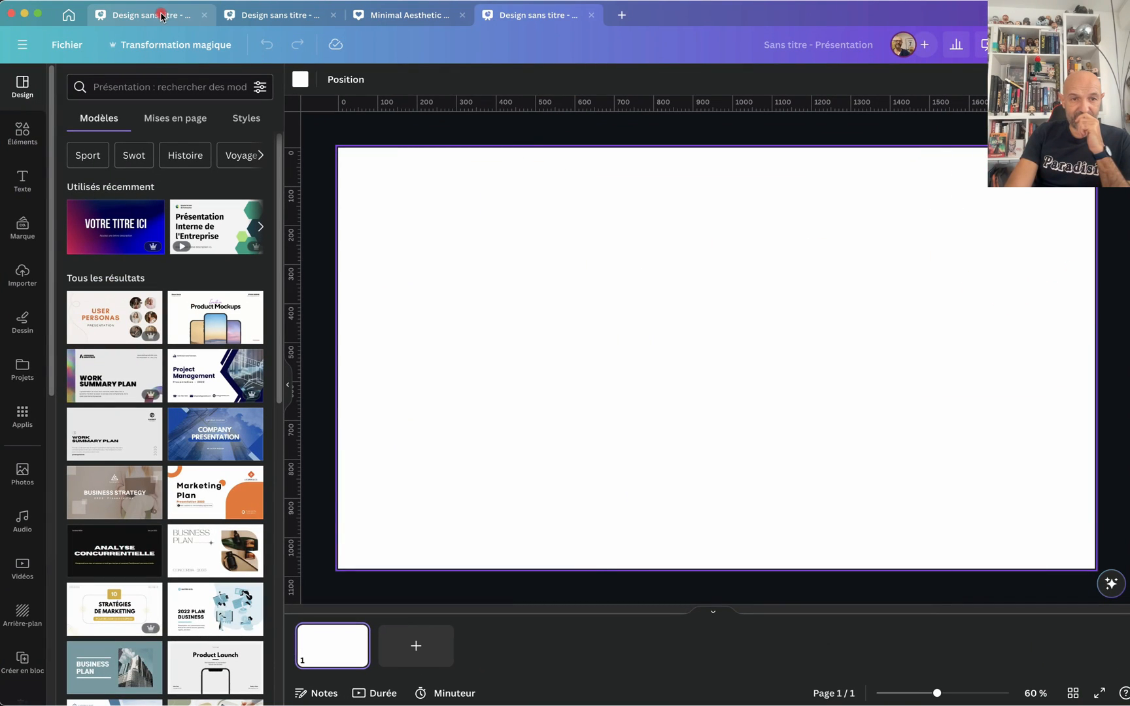
click(332, 649)
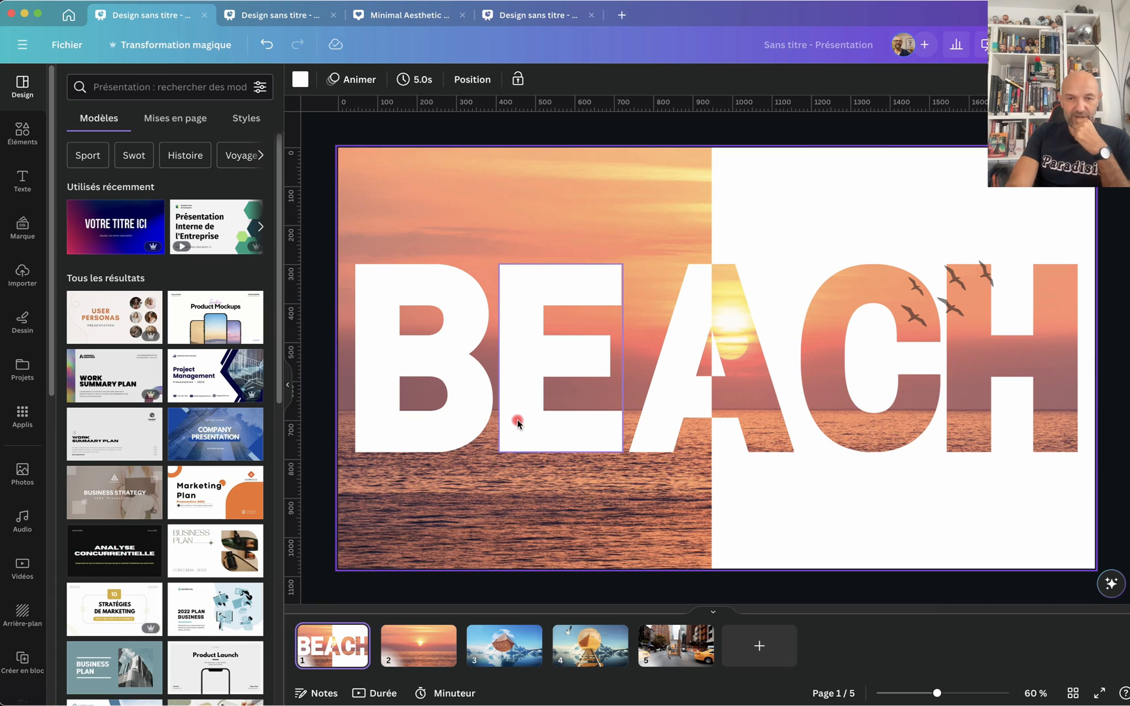
click(552, 15)
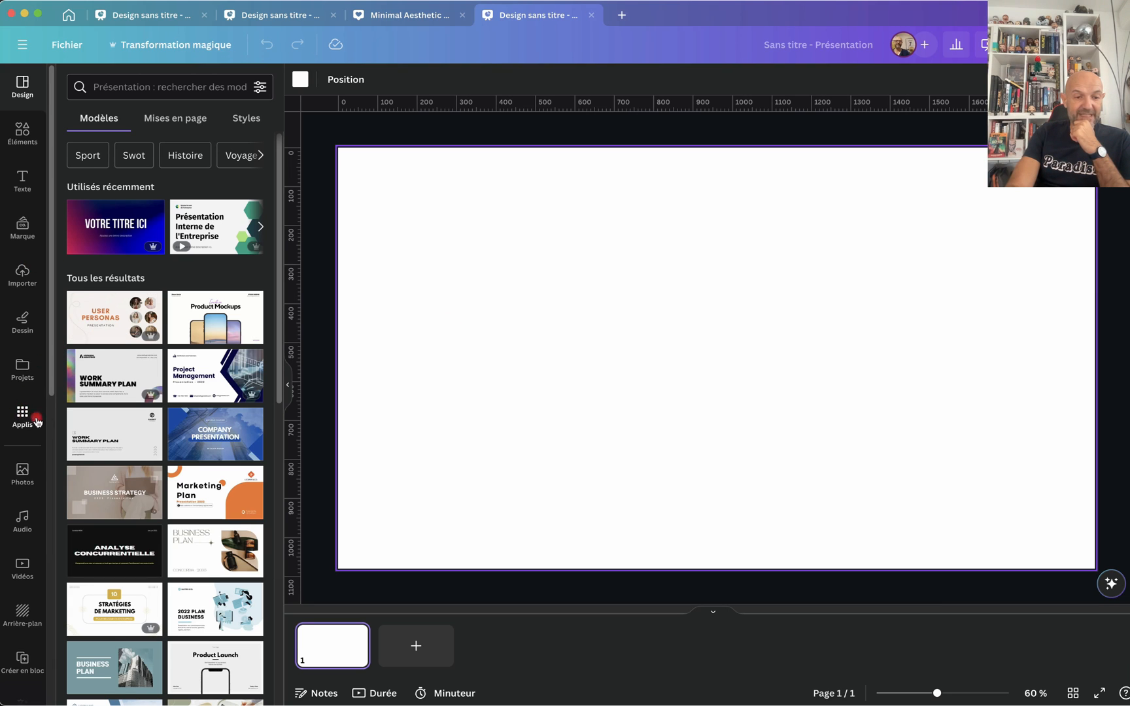
- Search the photo library for HIVER and add the snowy river sunset photo with bare trees to the page
click(20, 472)
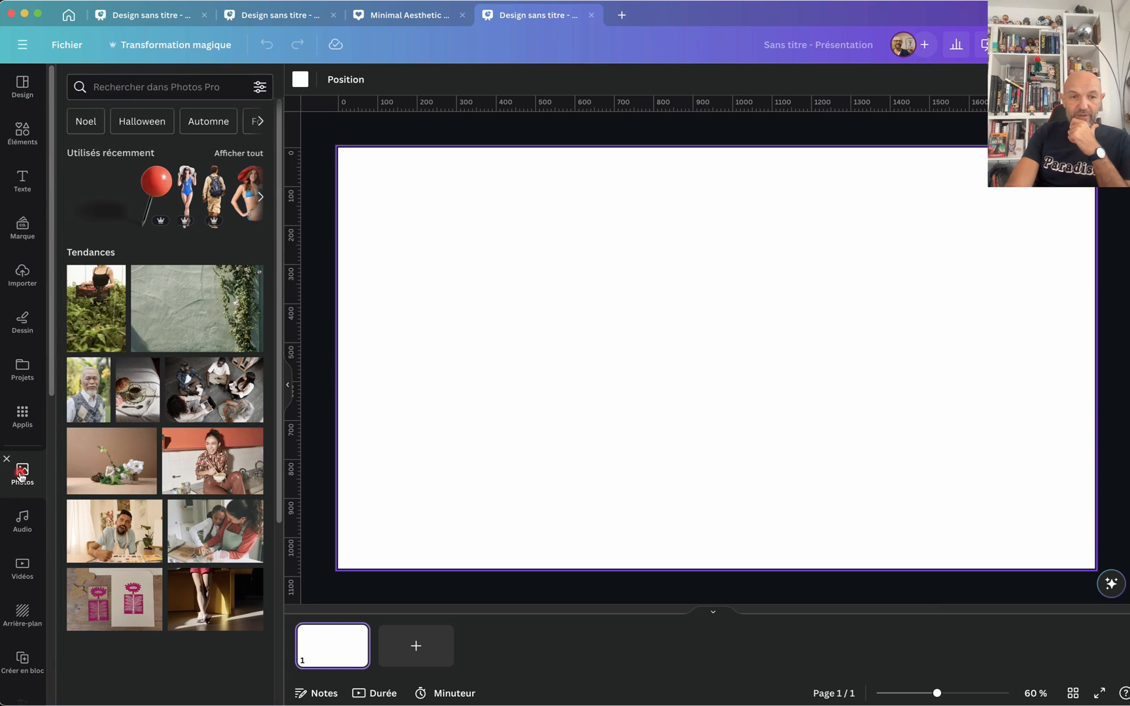
click(116, 81)
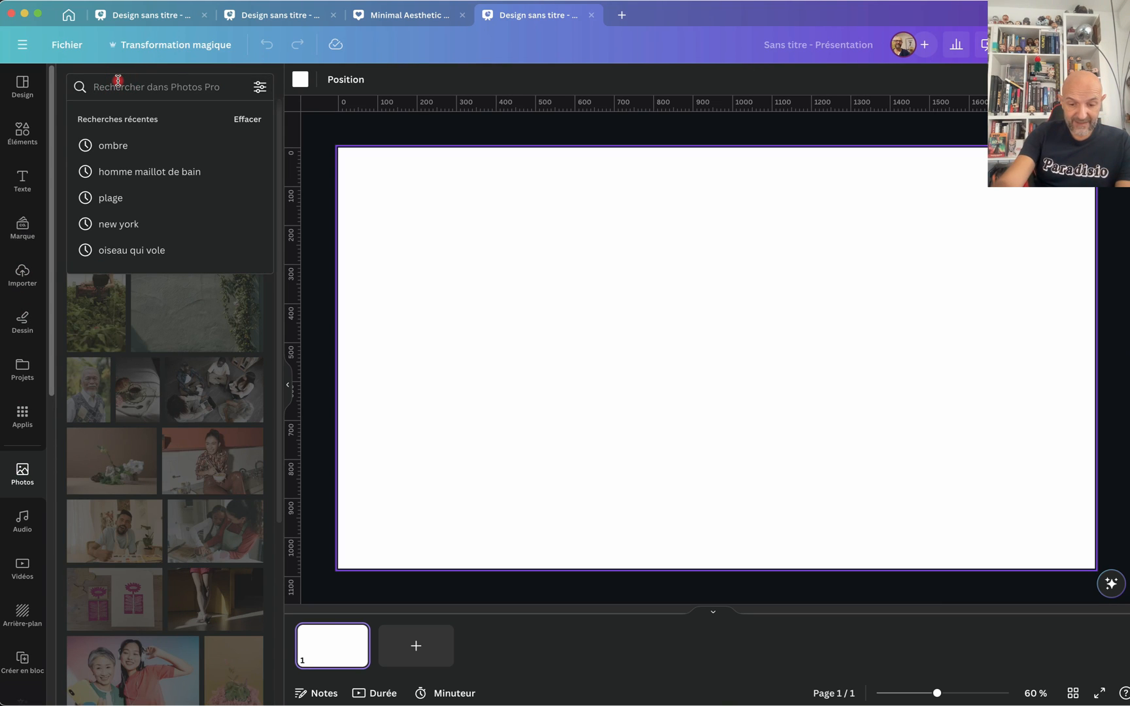
text(HIVER)
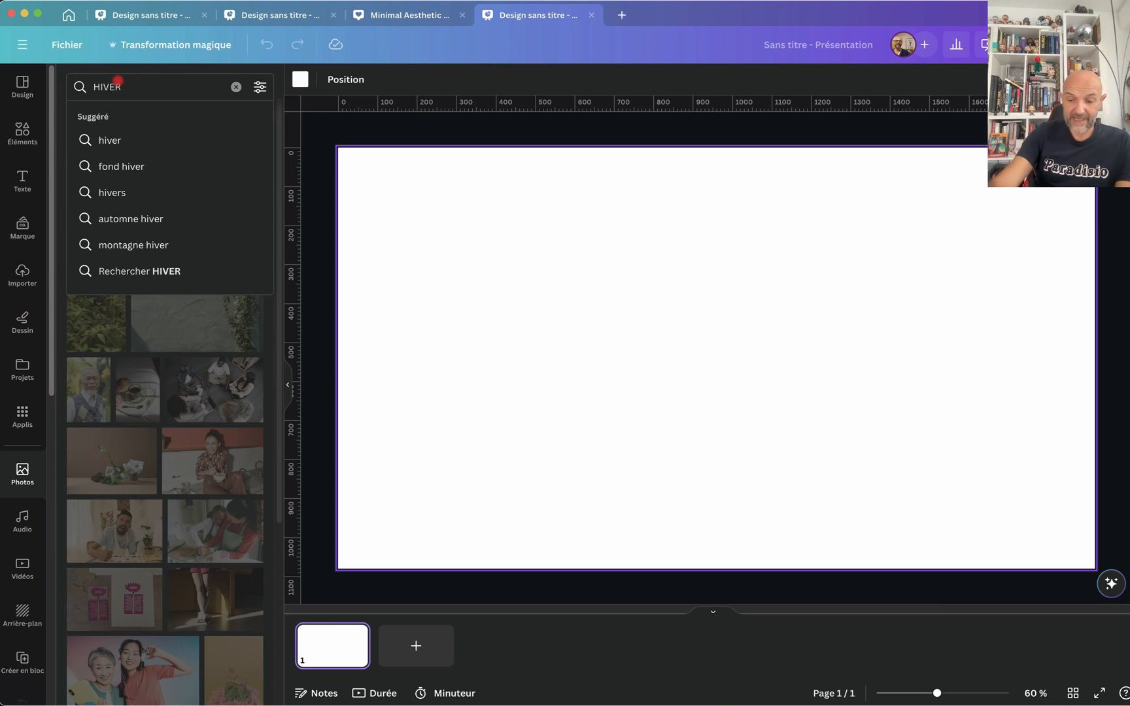
key(Return)
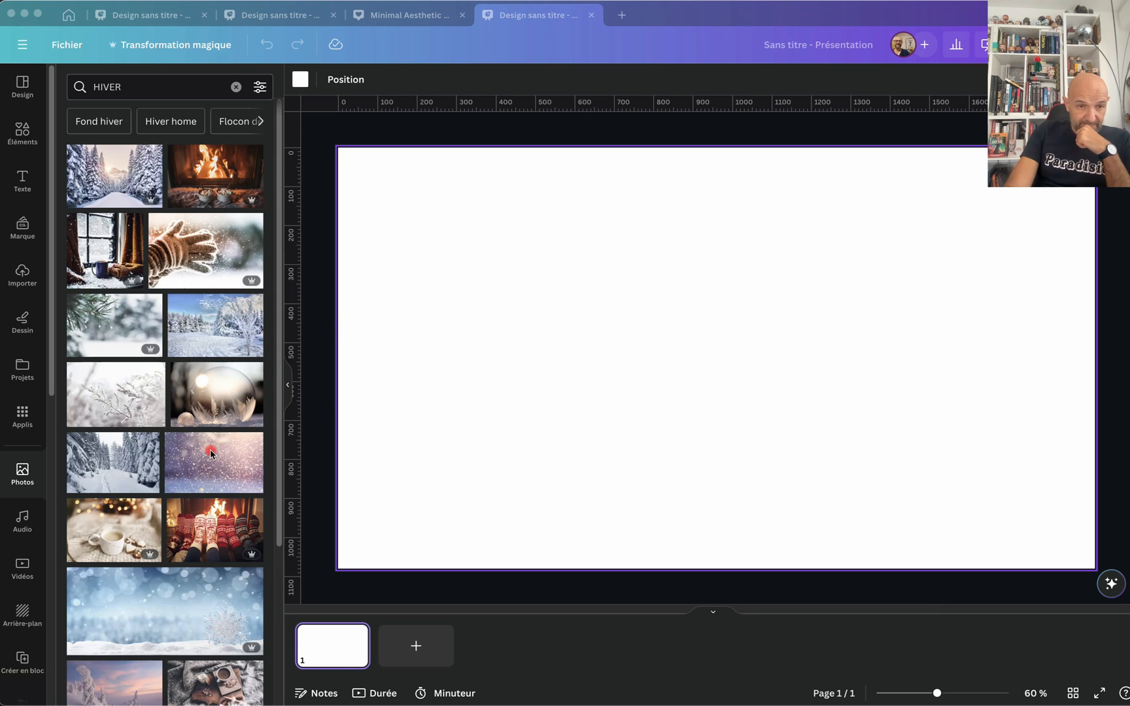
scroll(210, 451, down, 2)
scroll(210, 454, down, 2)
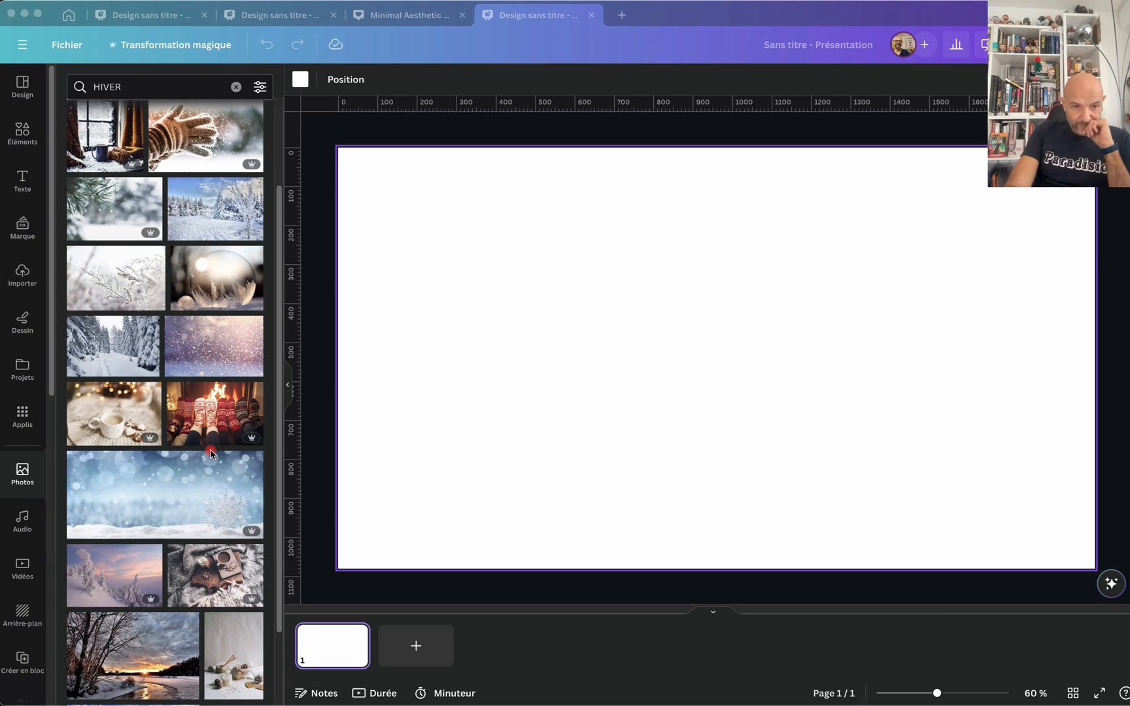
scroll(210, 453, down, 7)
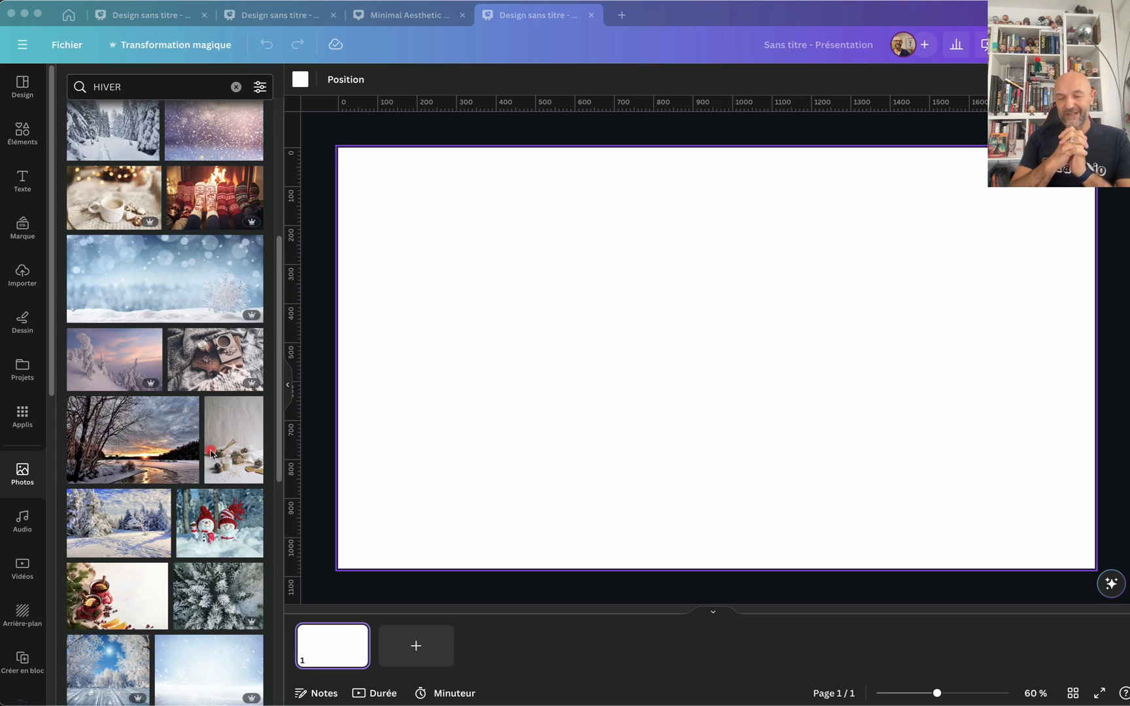
click(147, 436)
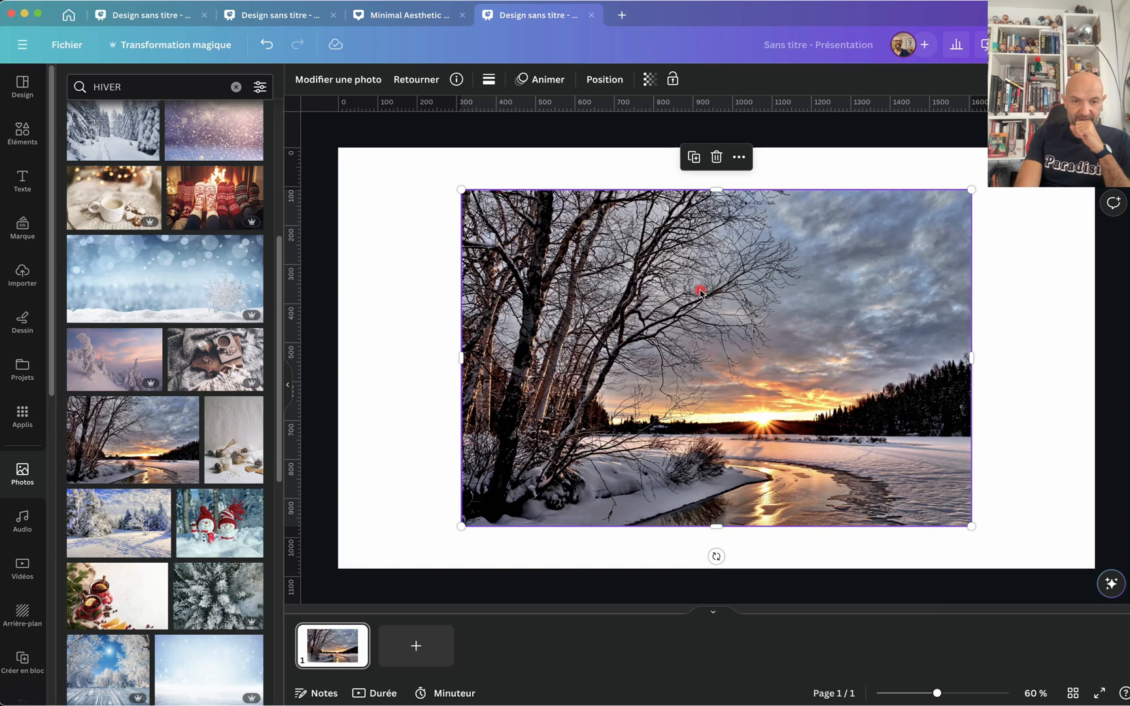
- Set the winter sunset photo as the page background
click(409, 222)
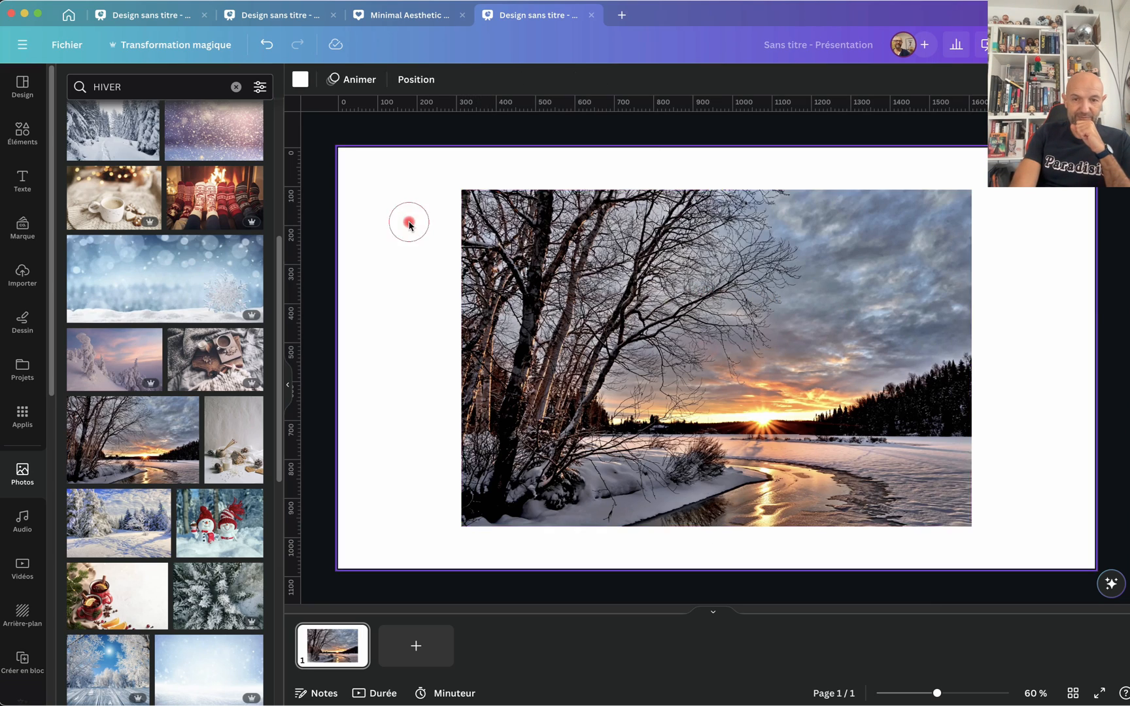
click(504, 242)
right_click(504, 242)
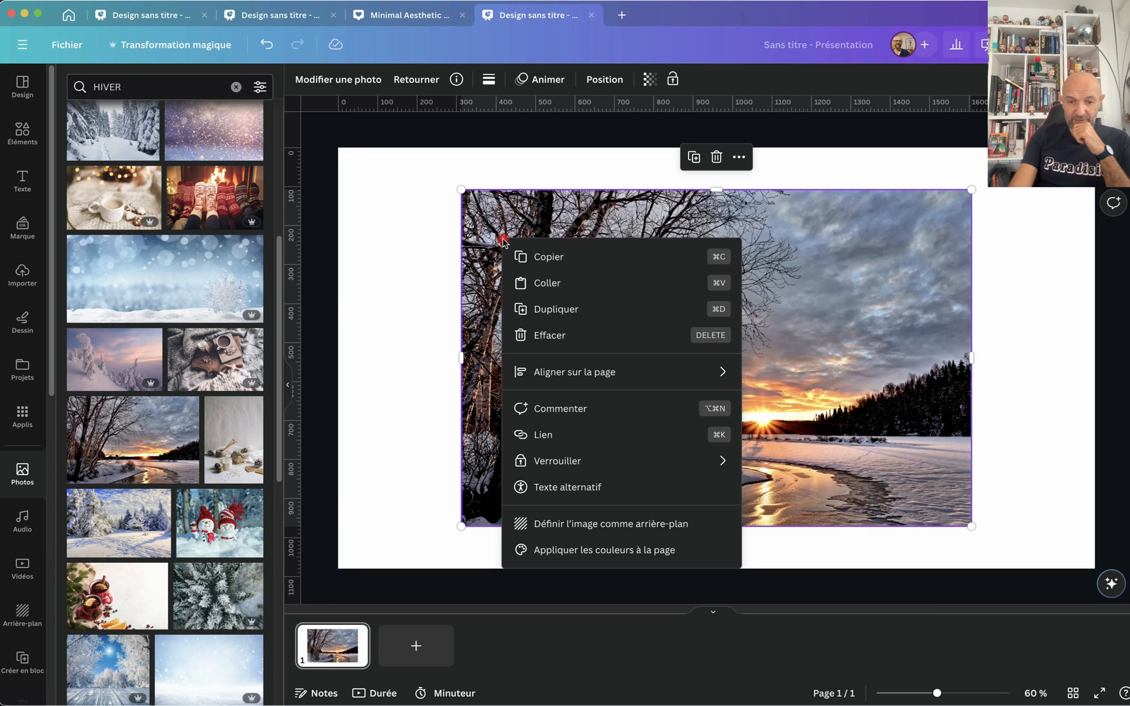
click(549, 526)
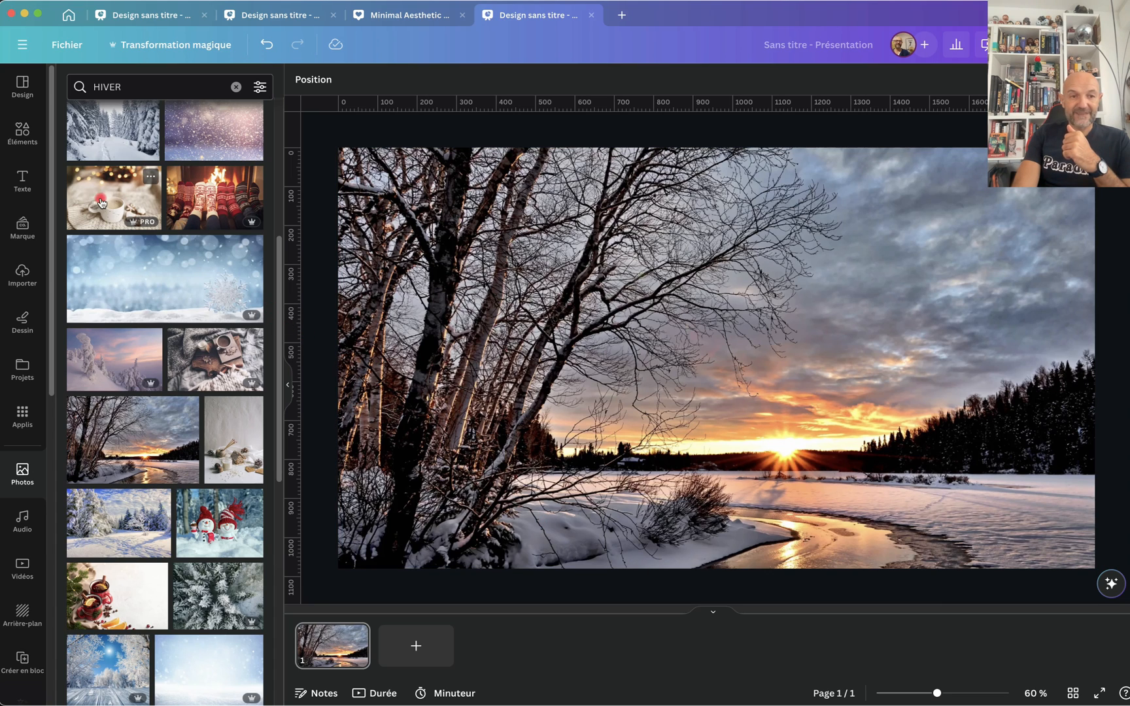
- Add a circular frame from the elements library to the page
click(38, 150)
click(26, 134)
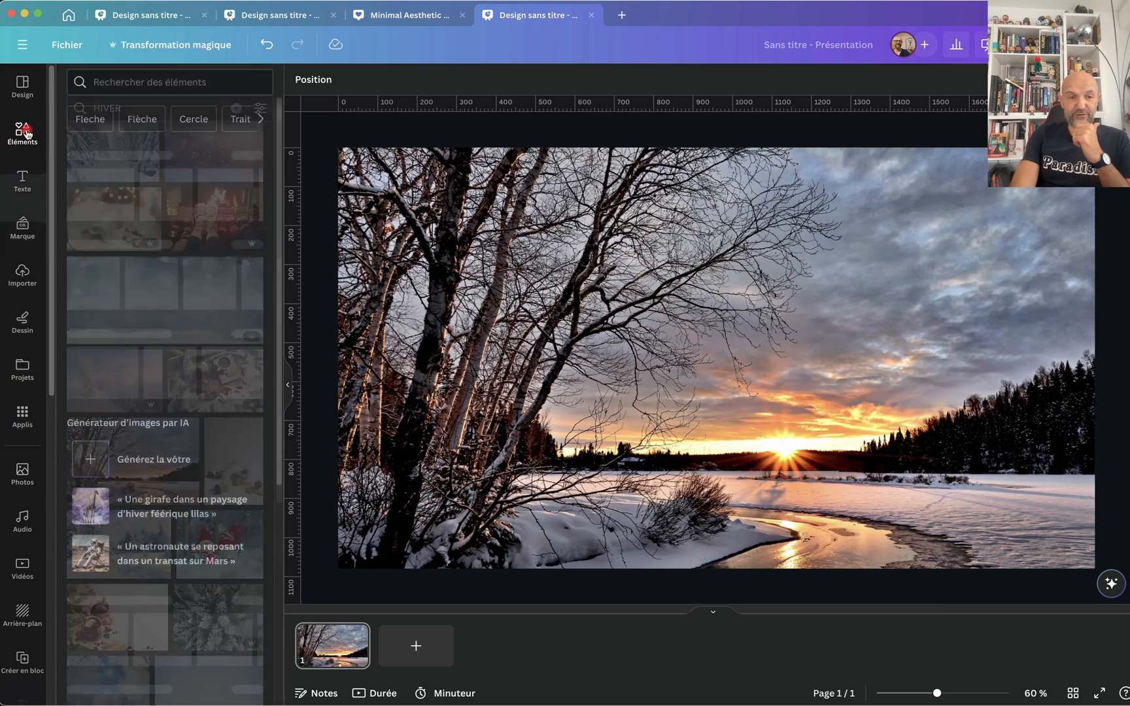
scroll(201, 466, down, 5)
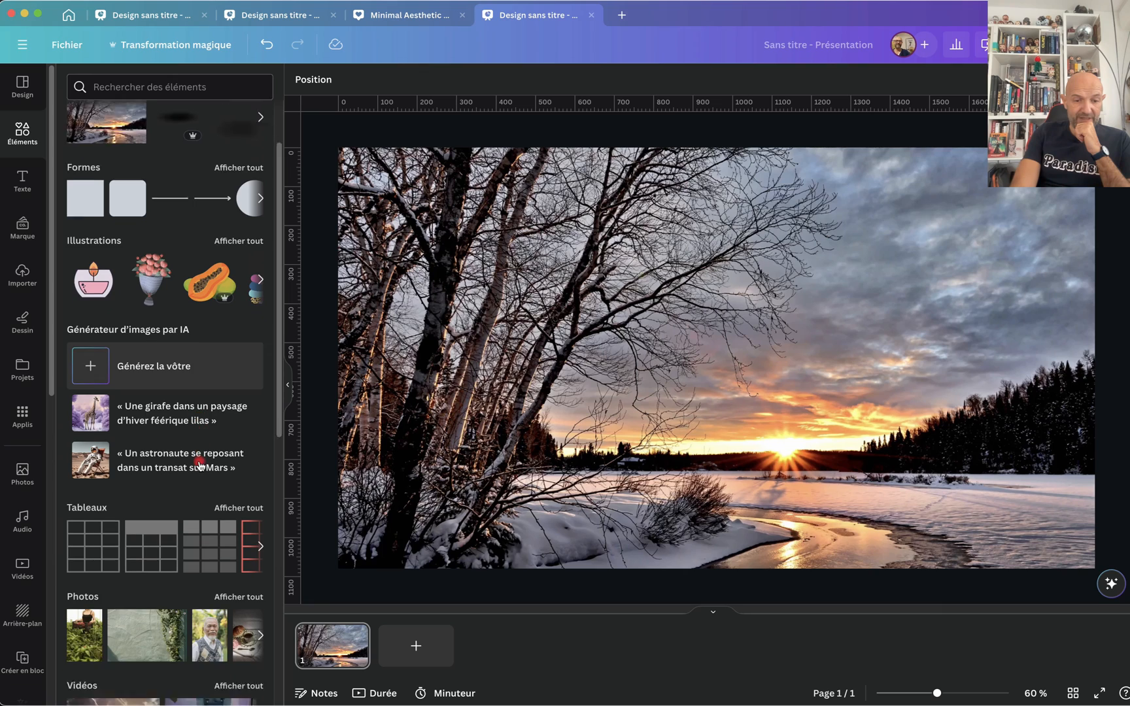
scroll(200, 465, down, 8)
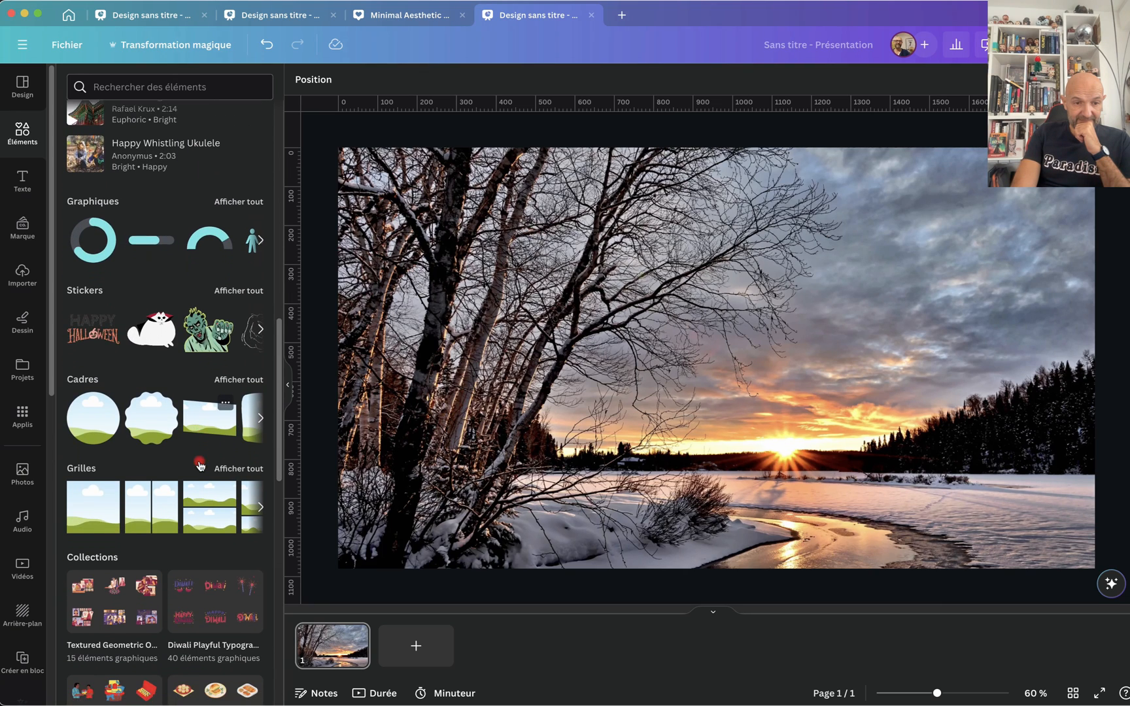
scroll(200, 466, down, 2)
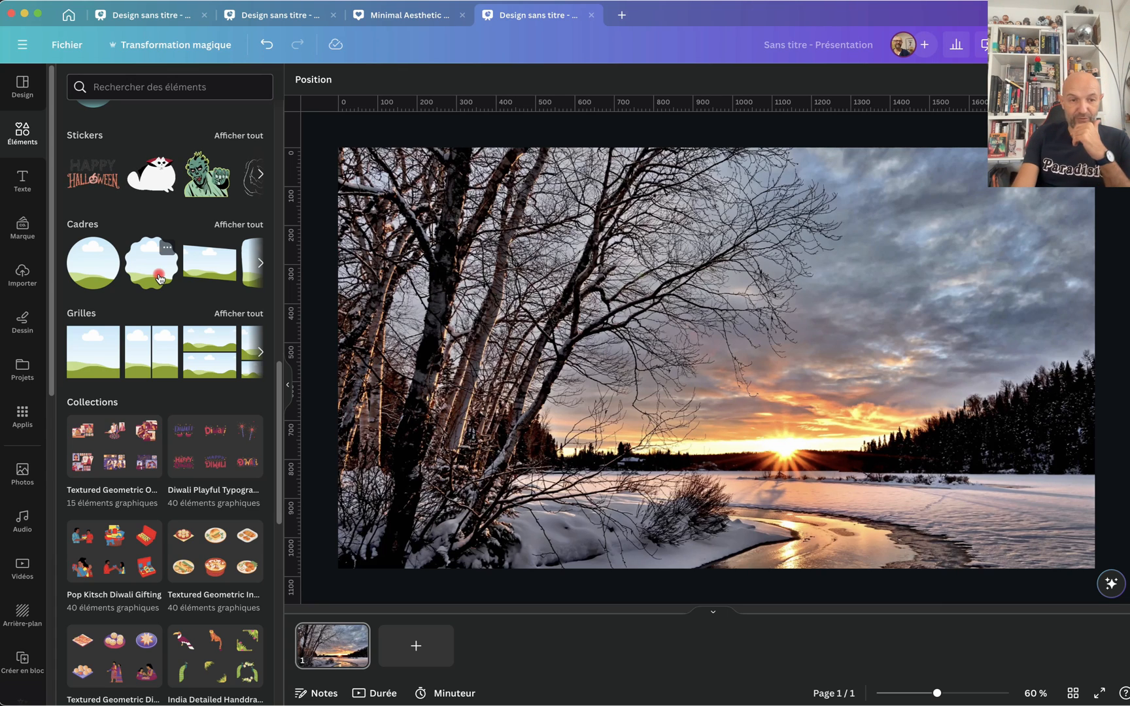
click(92, 263)
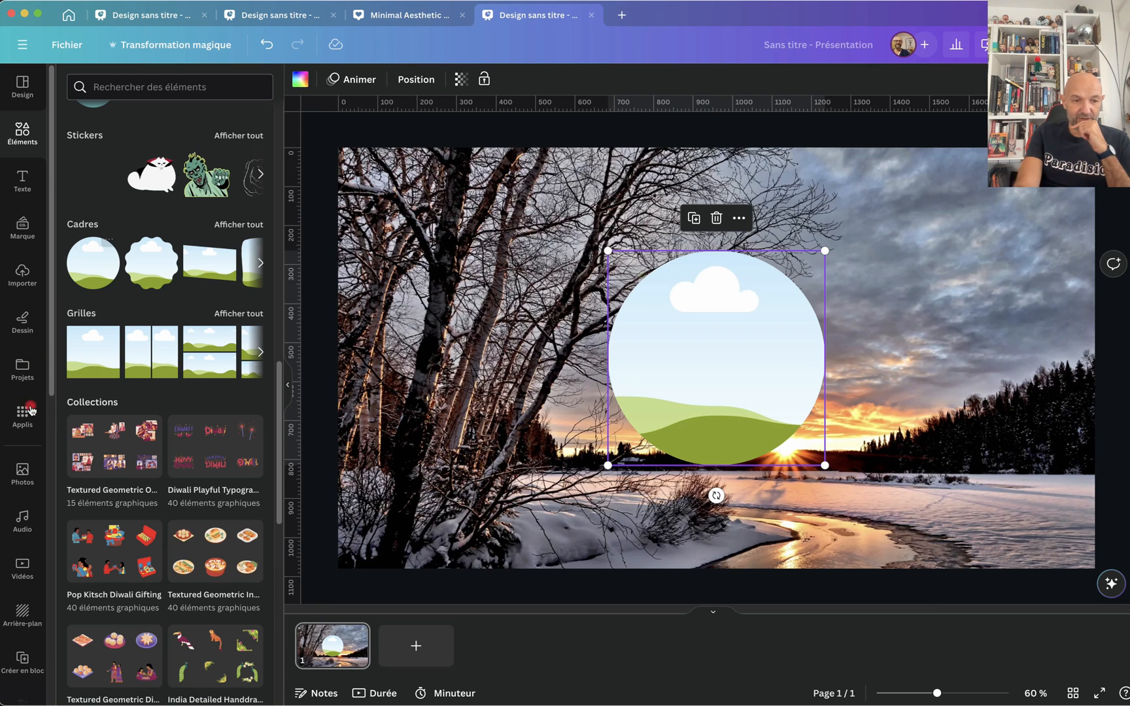
- Fill the circular frame with the hot chocolate and notebook photo, and enlarge and reposition the photo within the frame
click(22, 471)
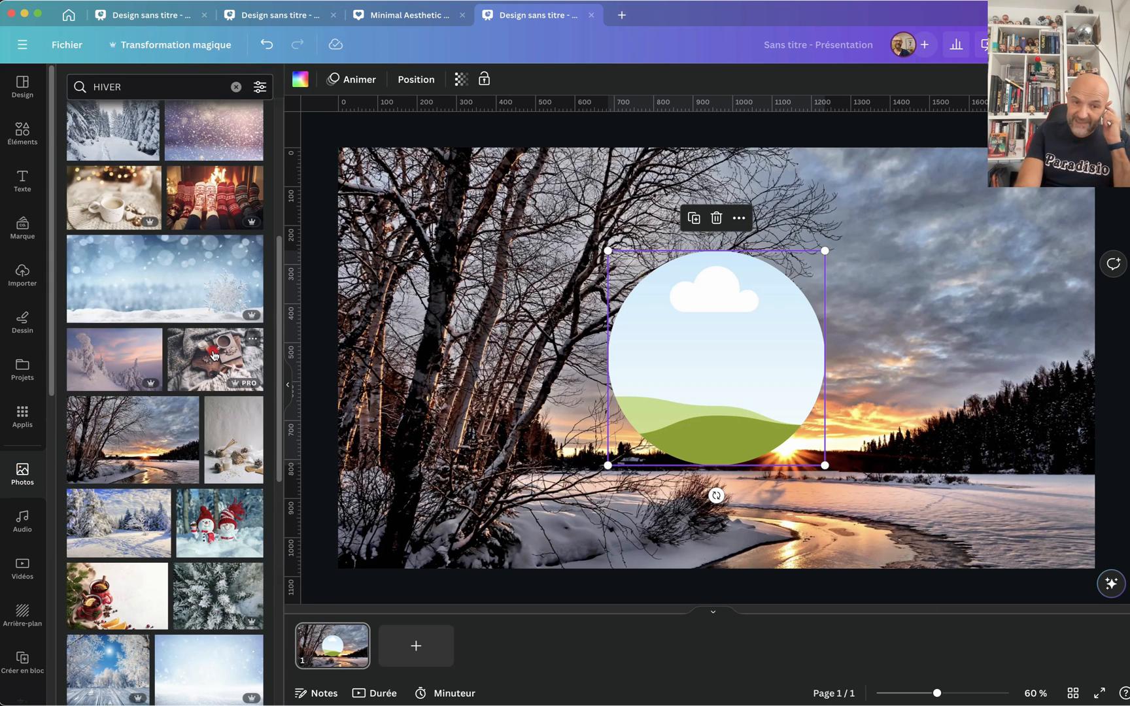
drag(216, 355, 631, 311)
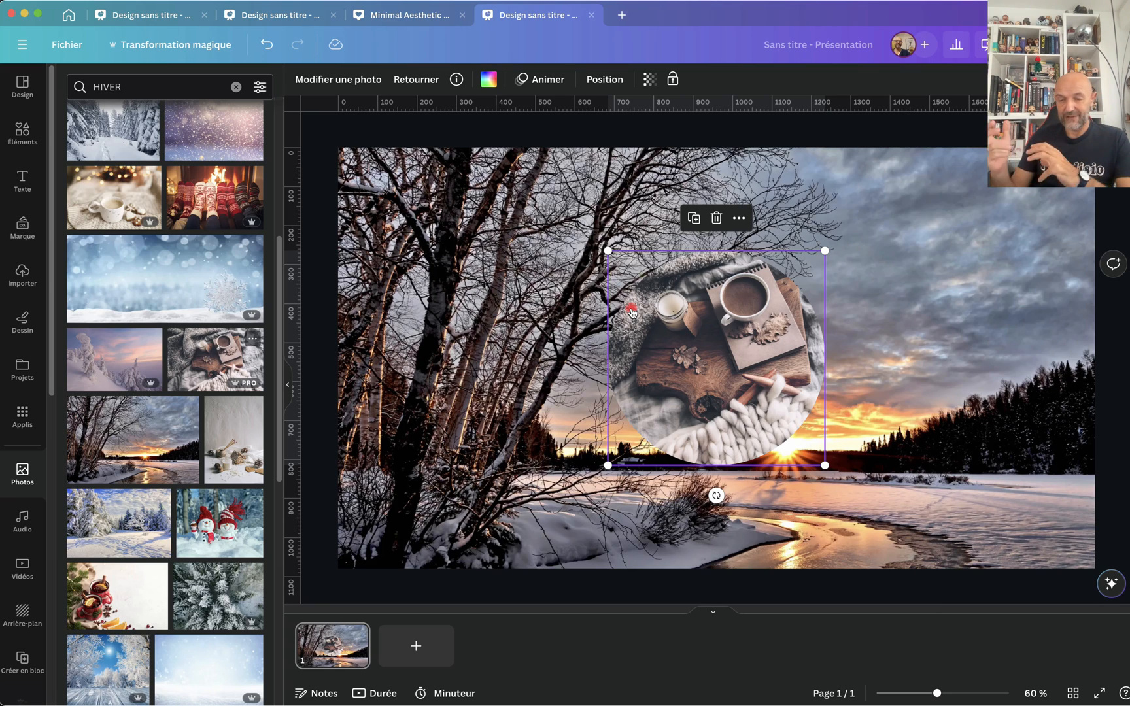
double_click(722, 315)
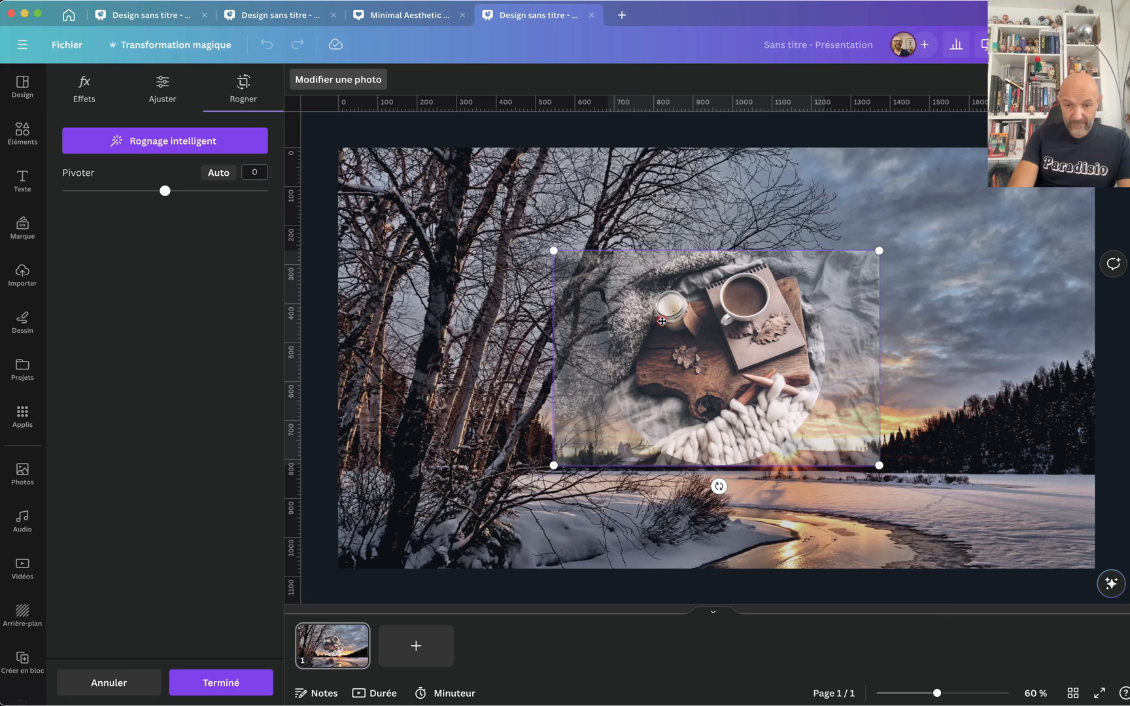
drag(655, 321, 640, 346)
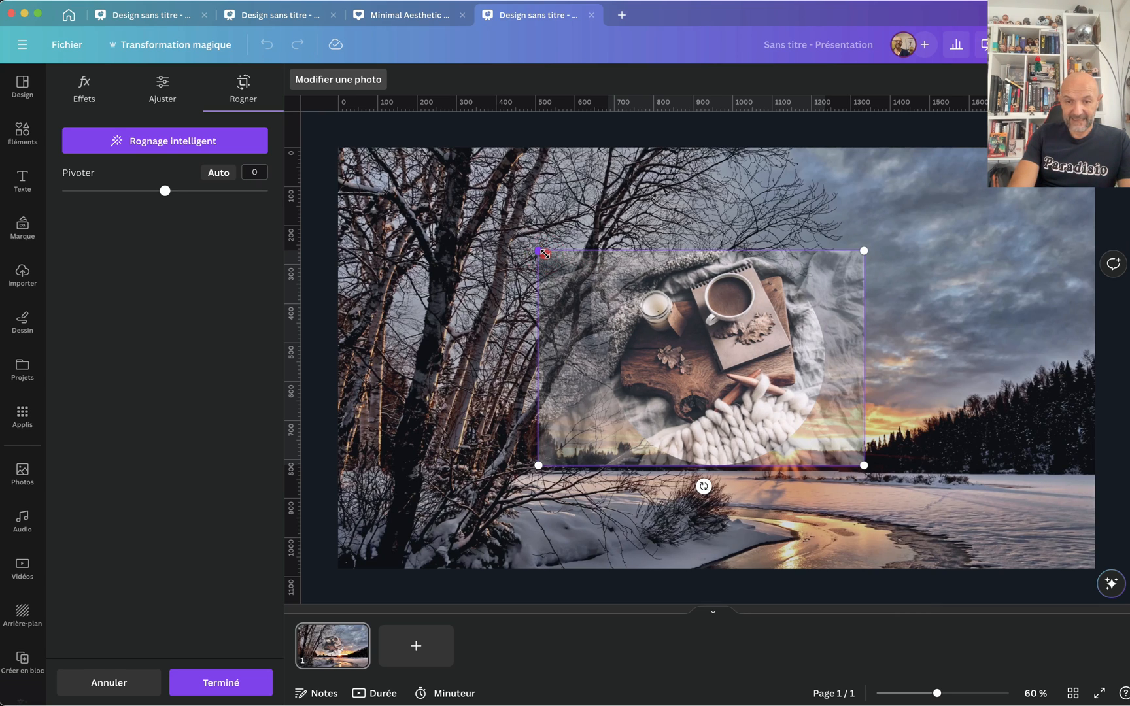
drag(543, 253, 478, 215)
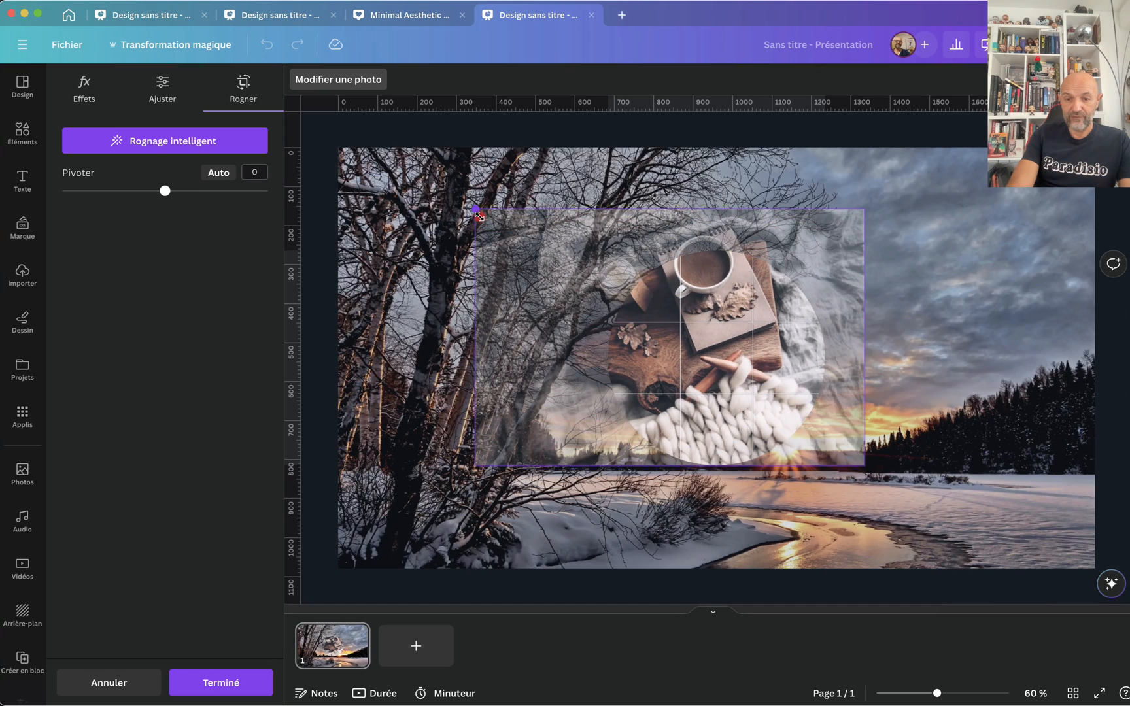
drag(724, 350, 735, 380)
click(941, 377)
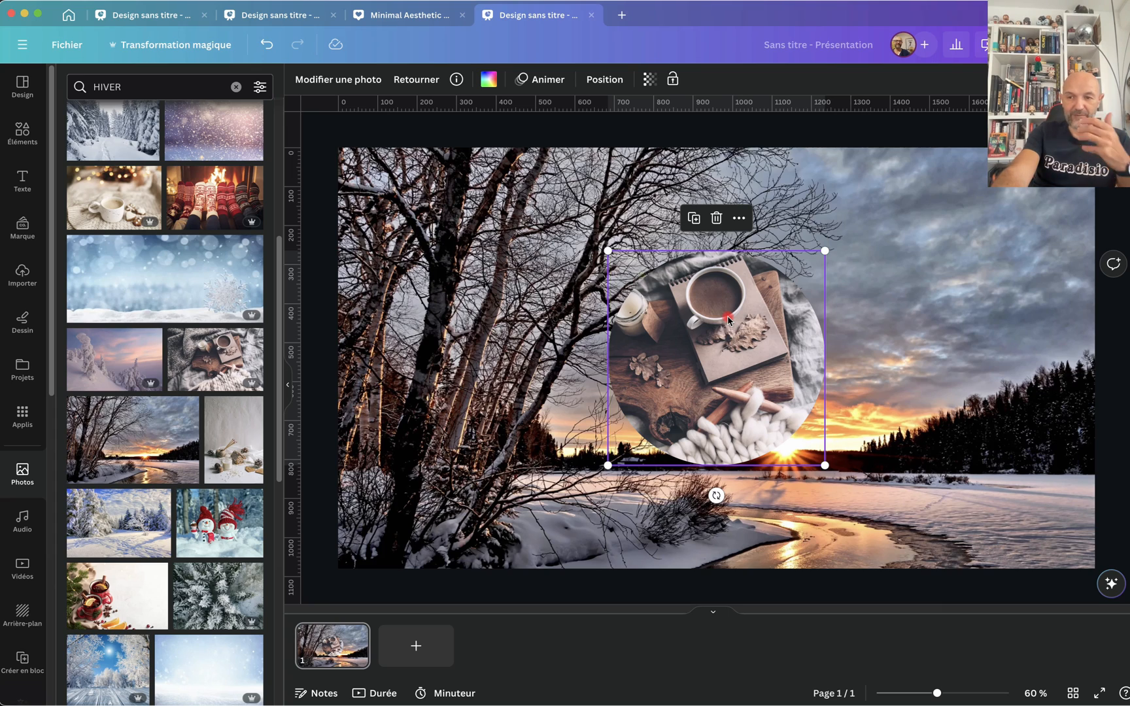
- Delete the hot chocolate photo and its circular frame from the page
key(BackSpace)
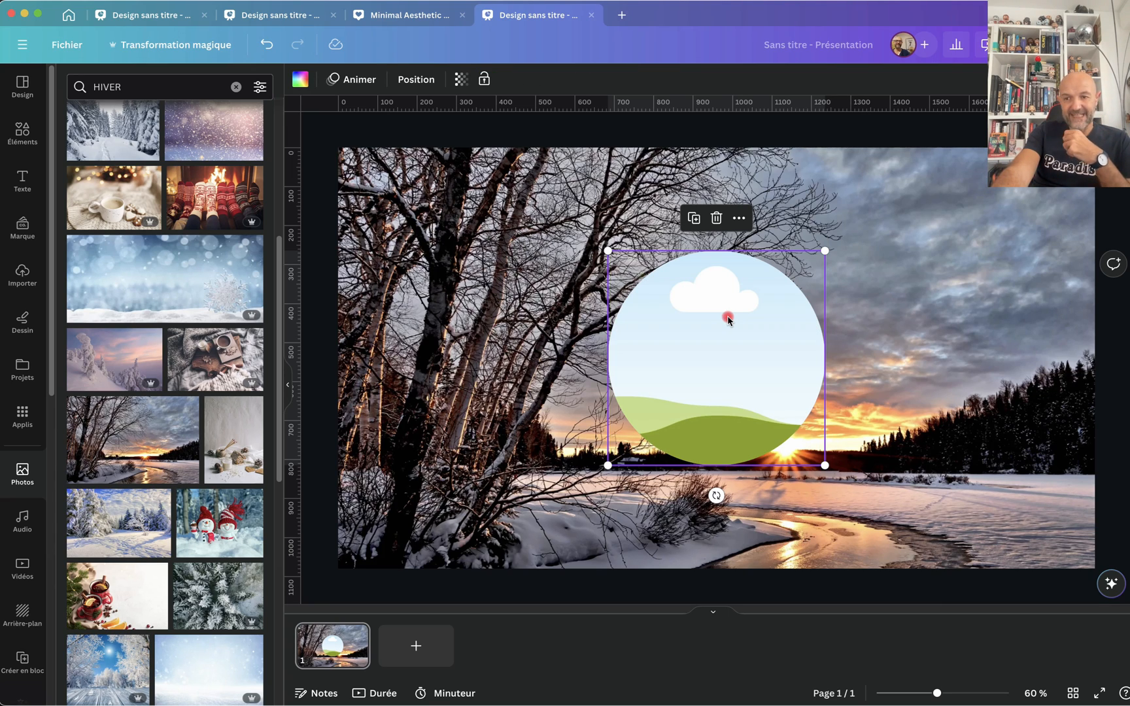
key(BackSpace)
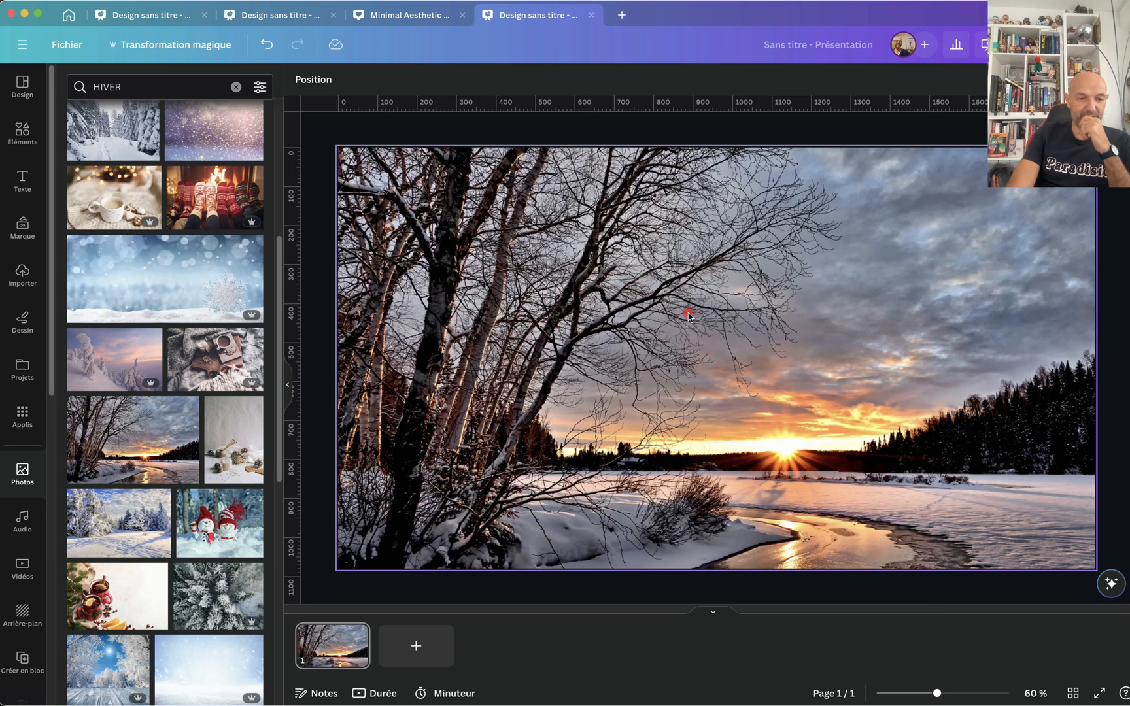
- Add the letter frames W, I, N, T, E and R from the full frames collection to the page
click(22, 134)
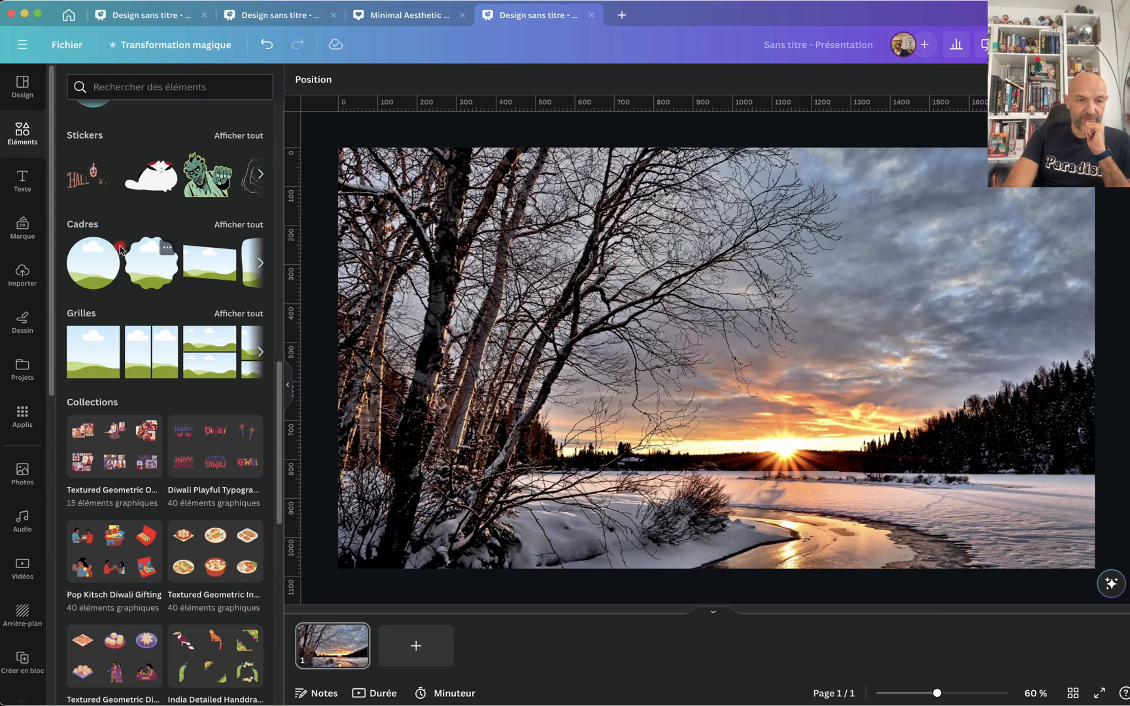
click(240, 225)
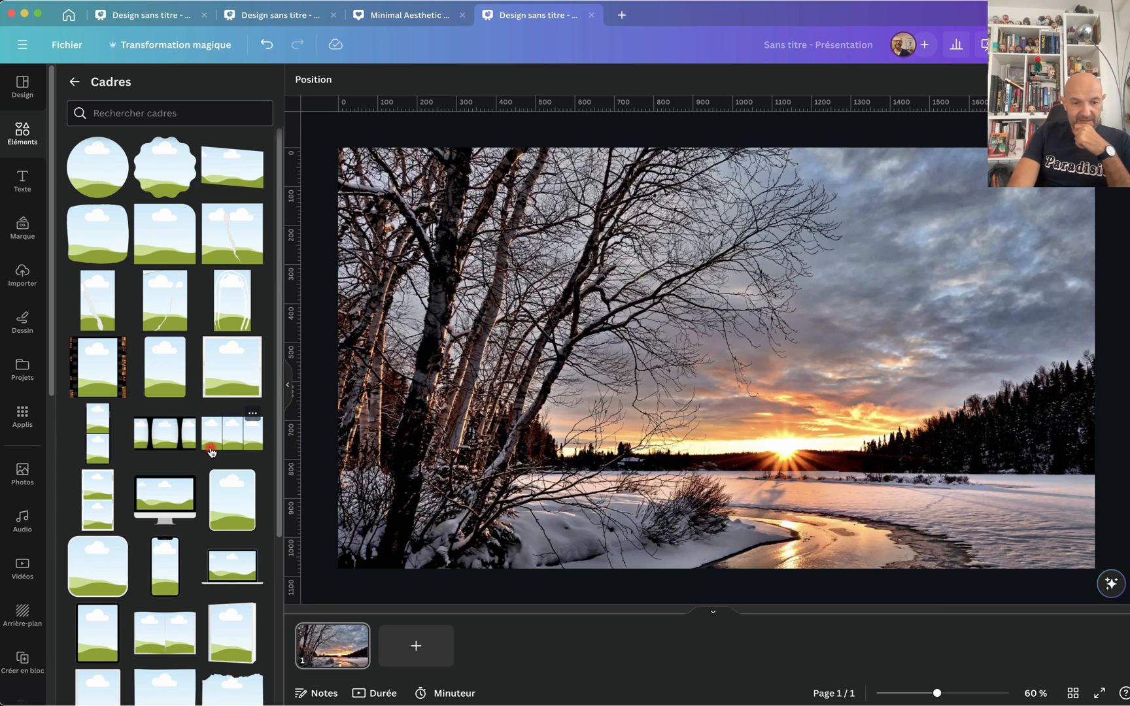
scroll(210, 451, down, 10)
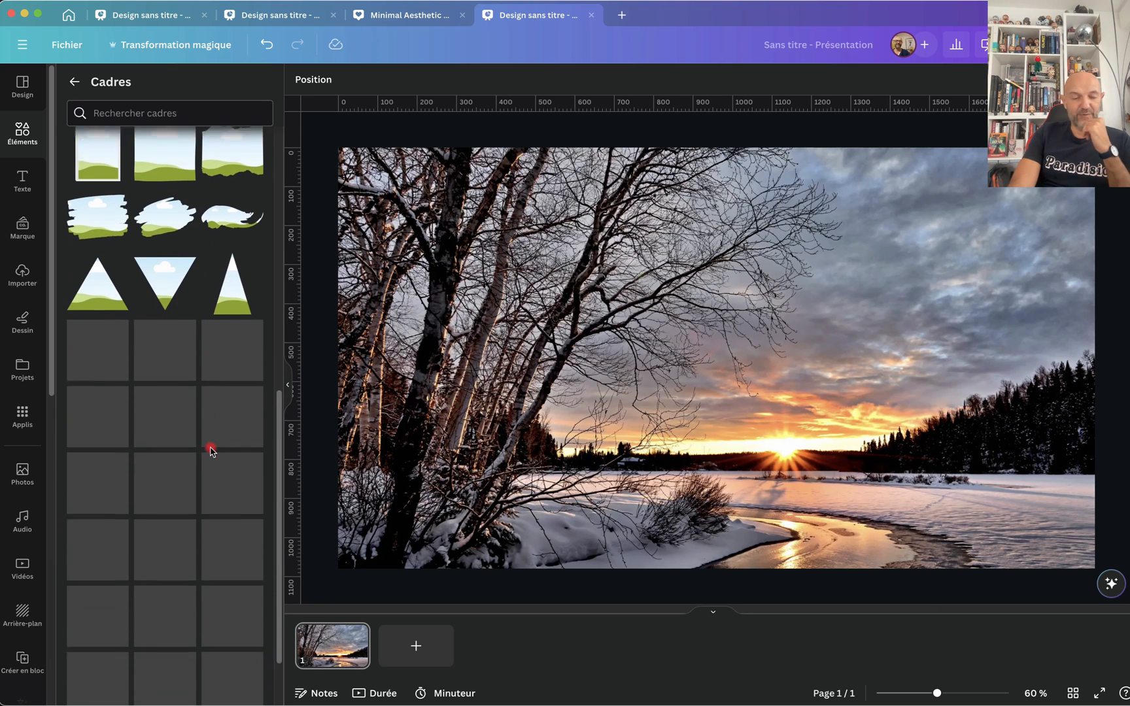
scroll(211, 451, down, 5)
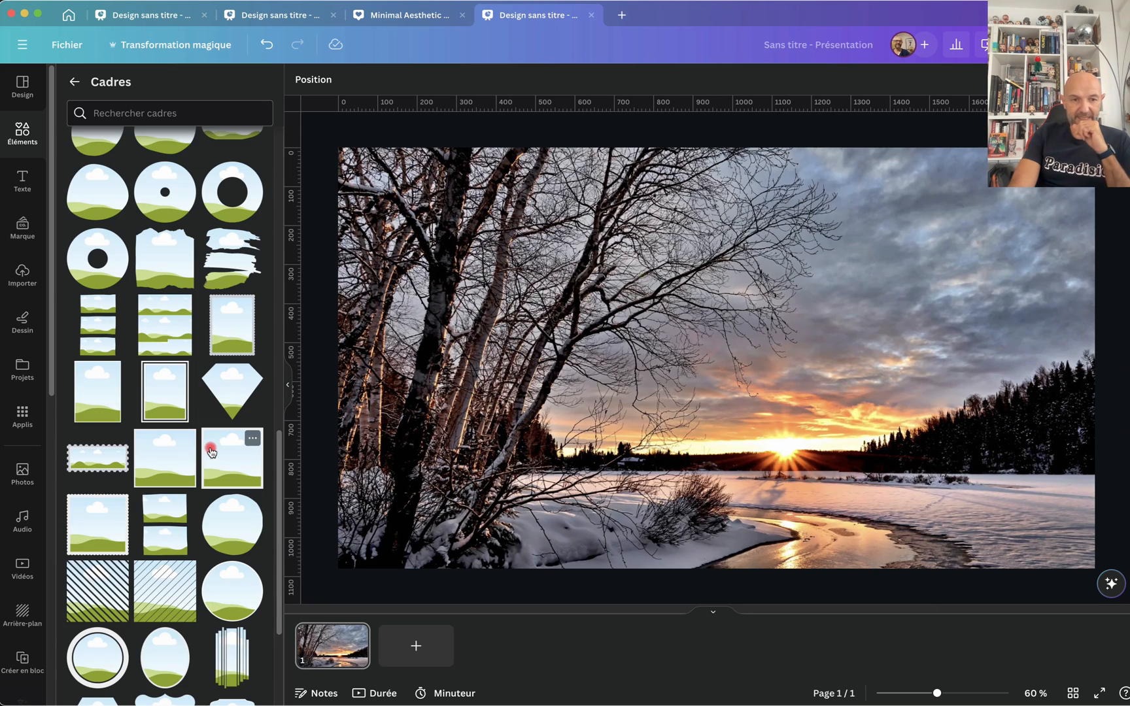
scroll(211, 451, down, 8)
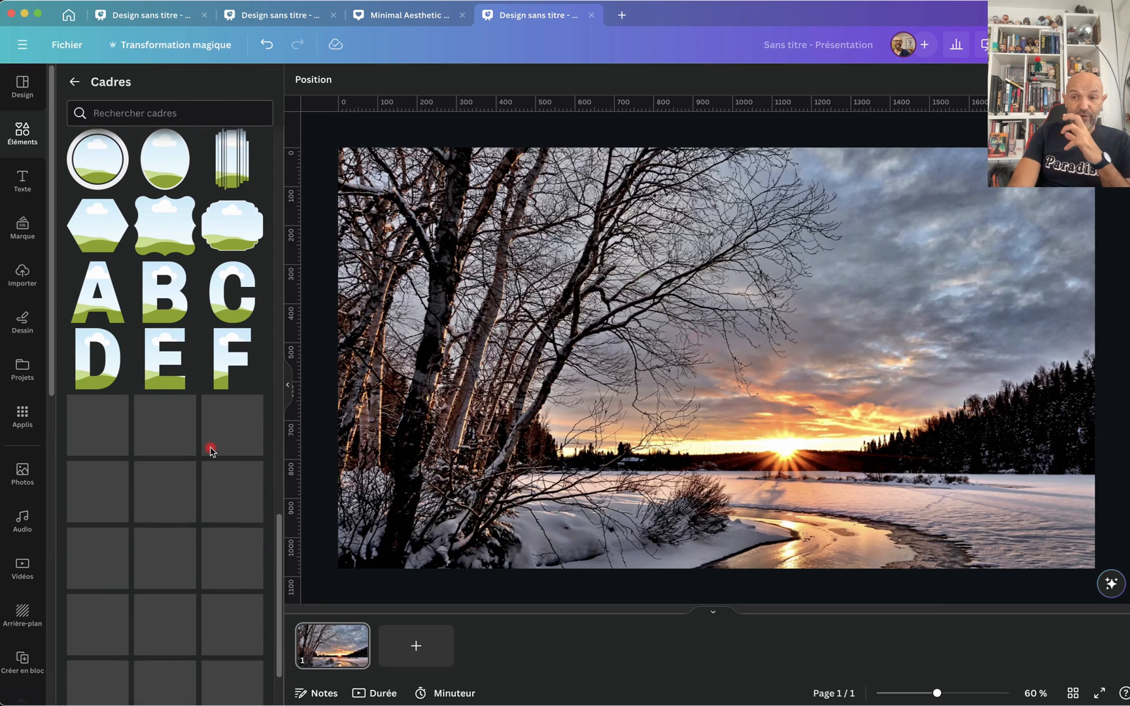
scroll(211, 451, down, 1)
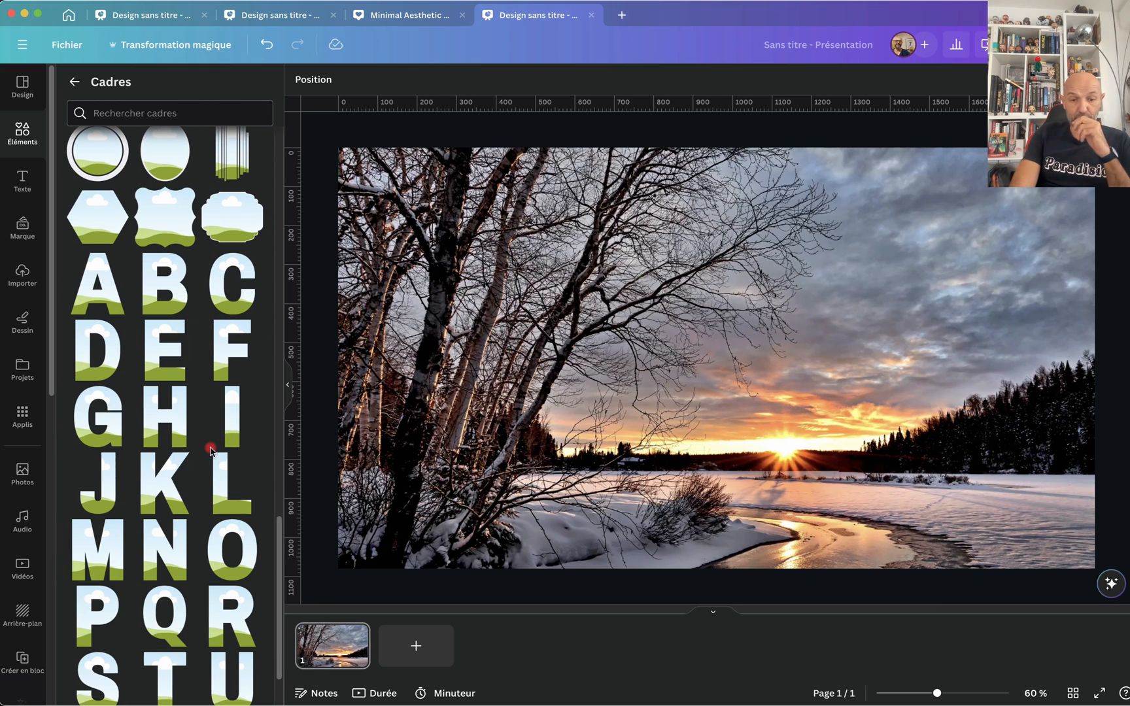
scroll(210, 452, down, 5)
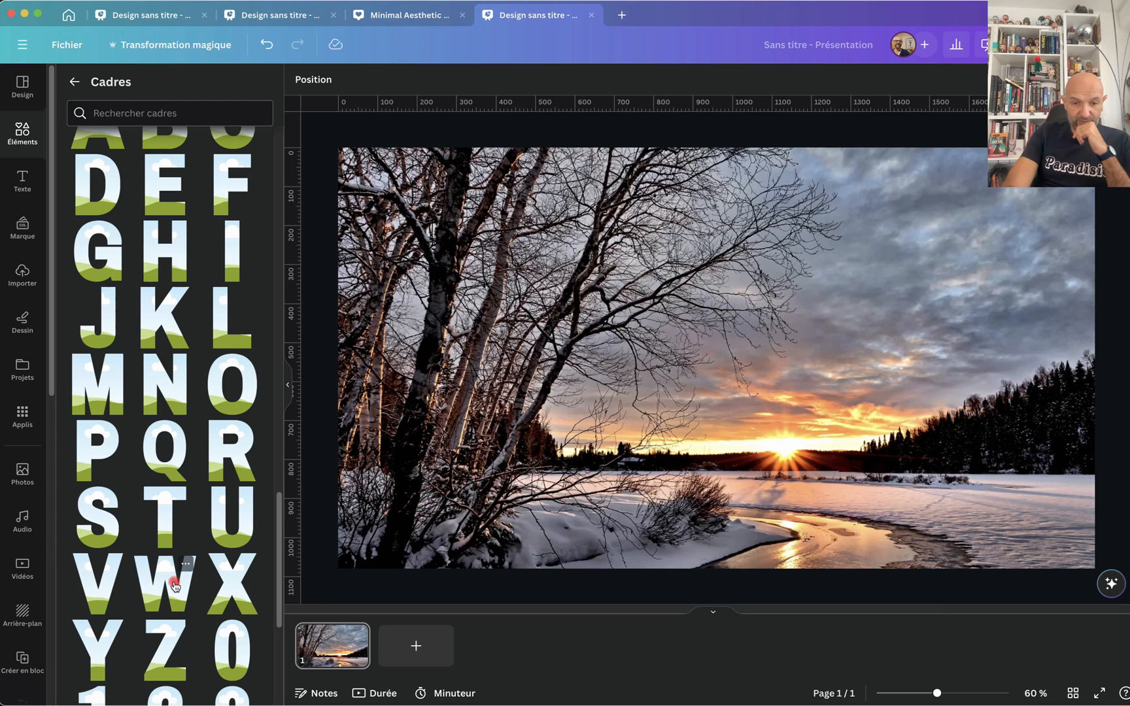
click(174, 587)
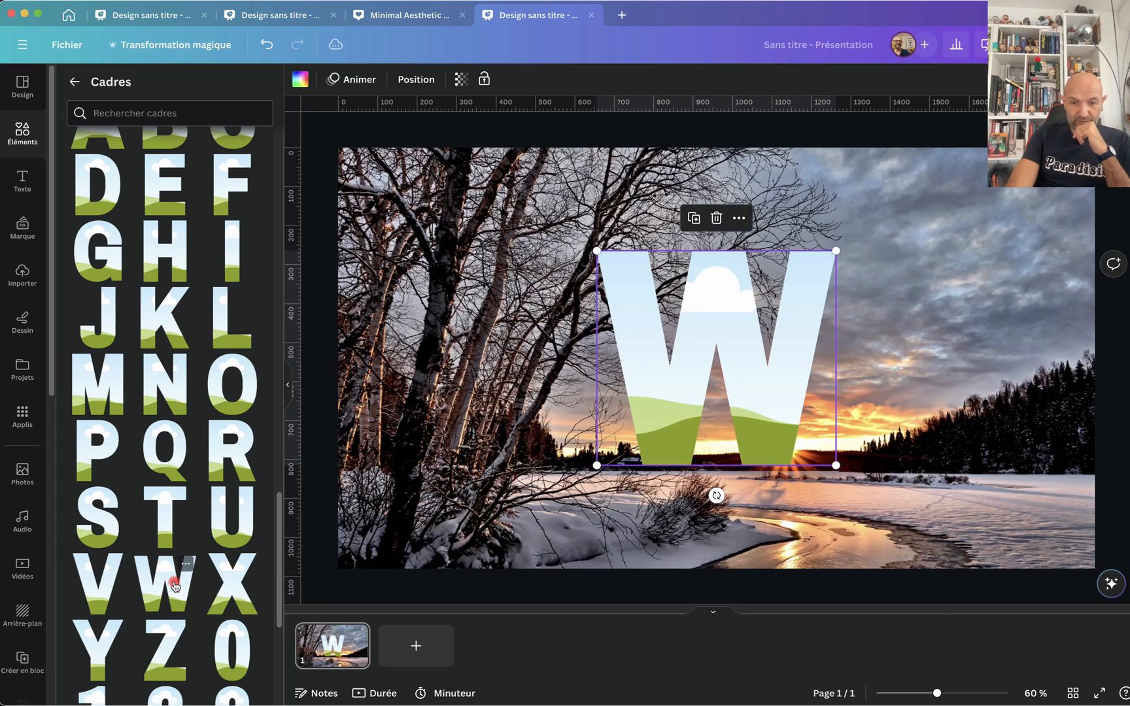
click(232, 237)
click(164, 376)
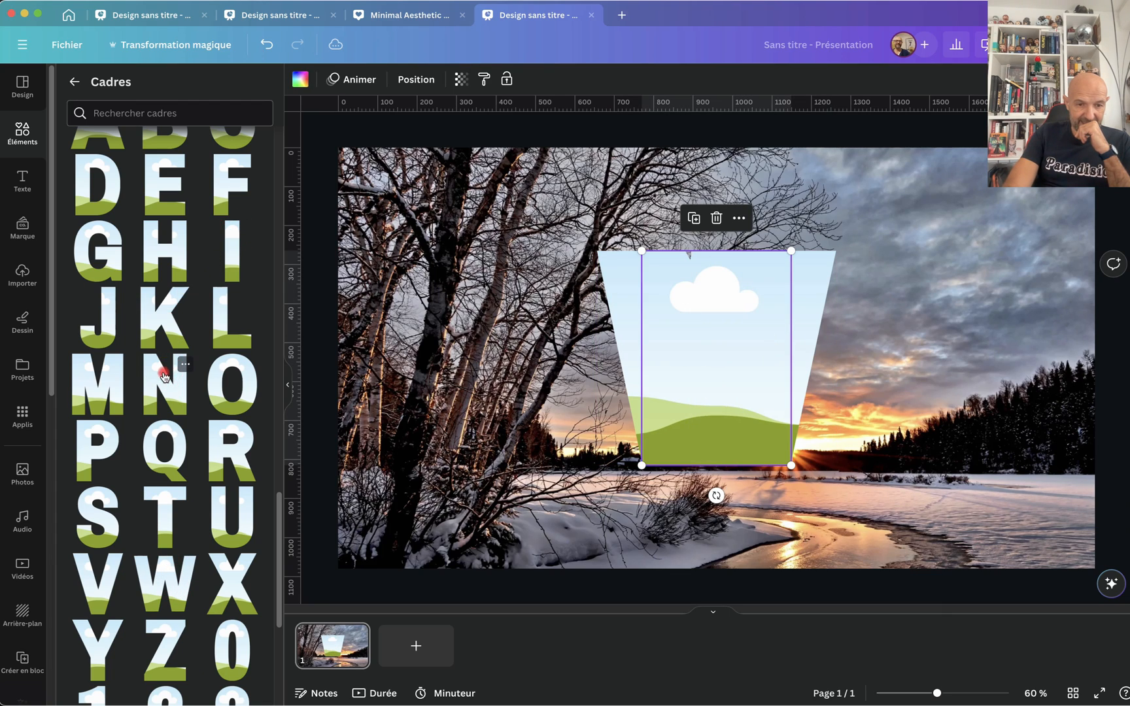
click(164, 500)
click(160, 194)
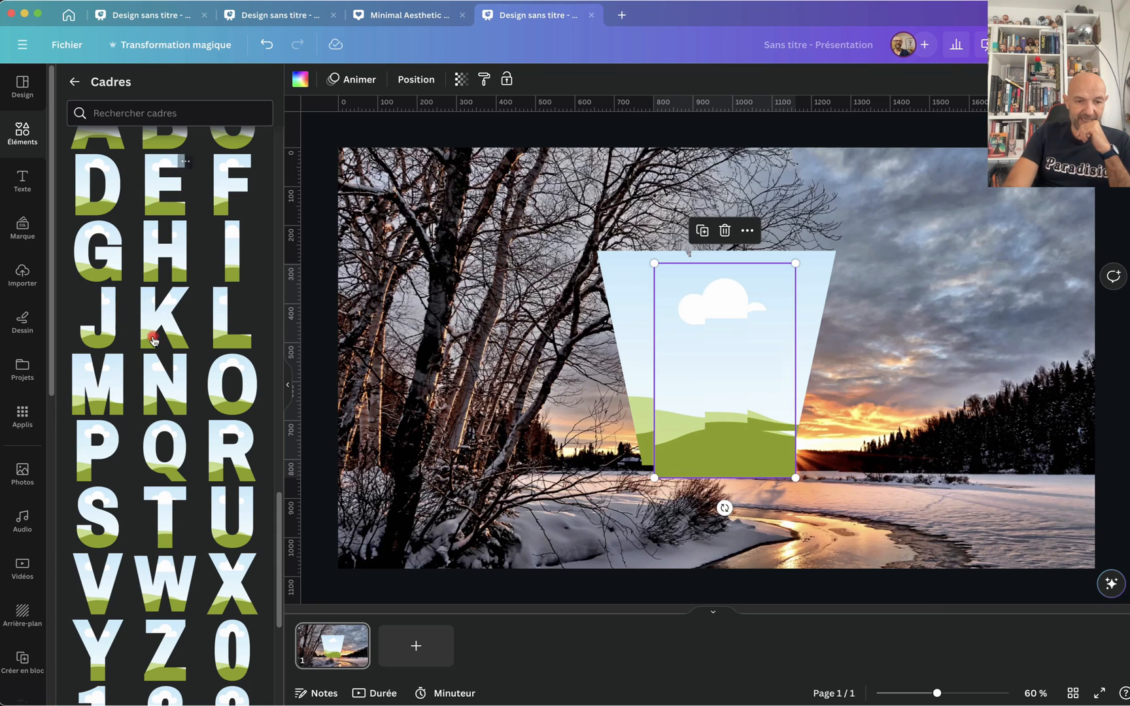
click(225, 460)
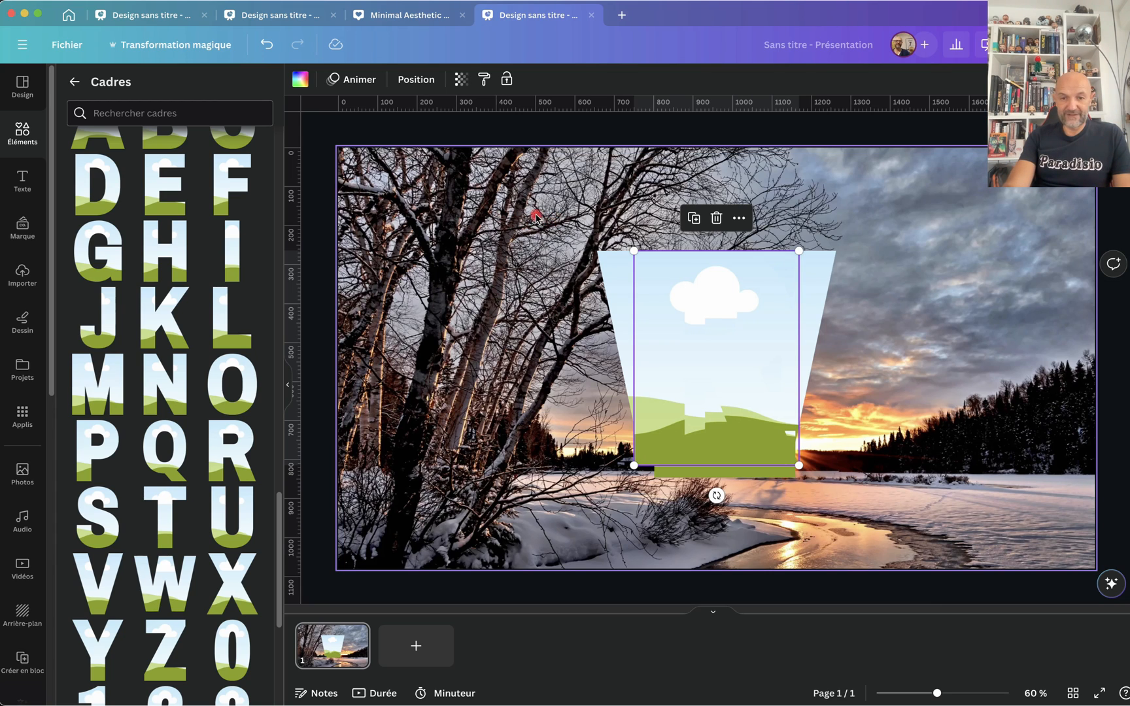
- Scale all the stacked letter frames down together to about 70% of their size
drag(536, 213, 905, 521)
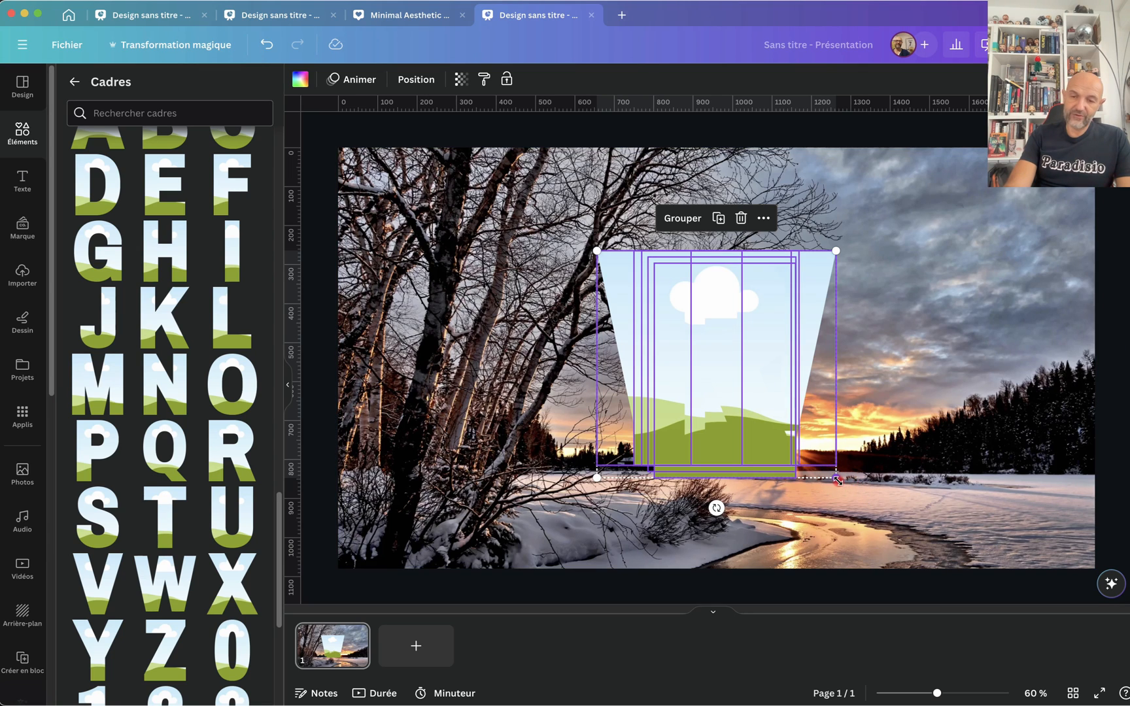
drag(835, 478, 759, 420)
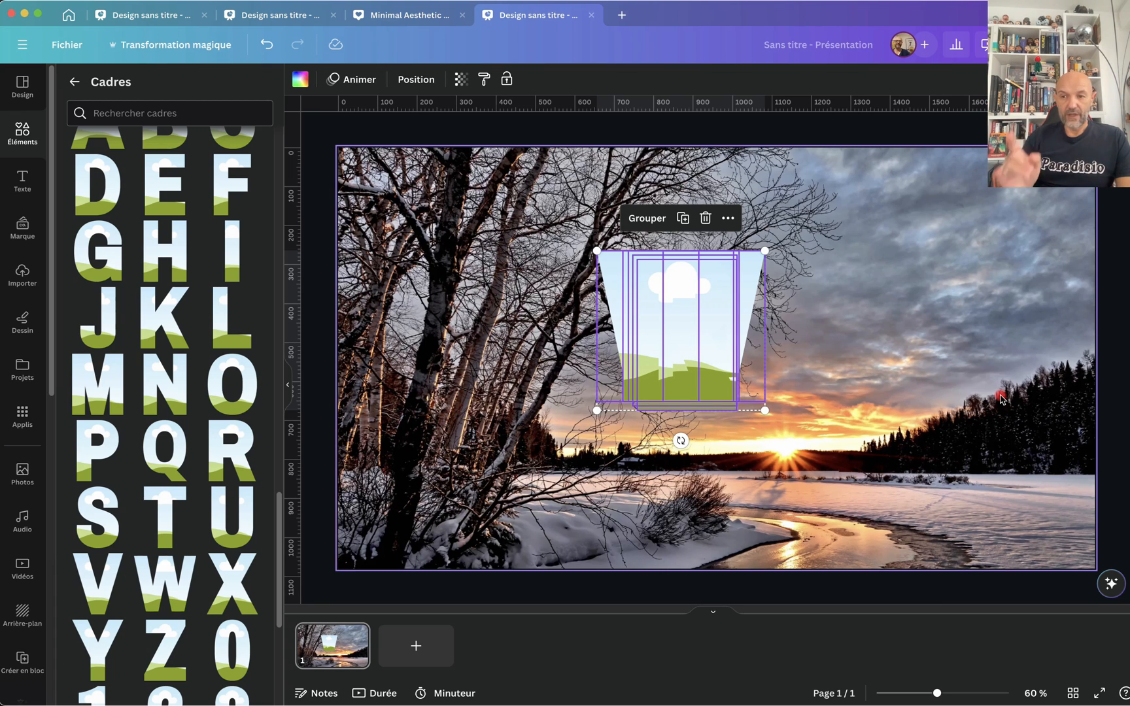
click(990, 446)
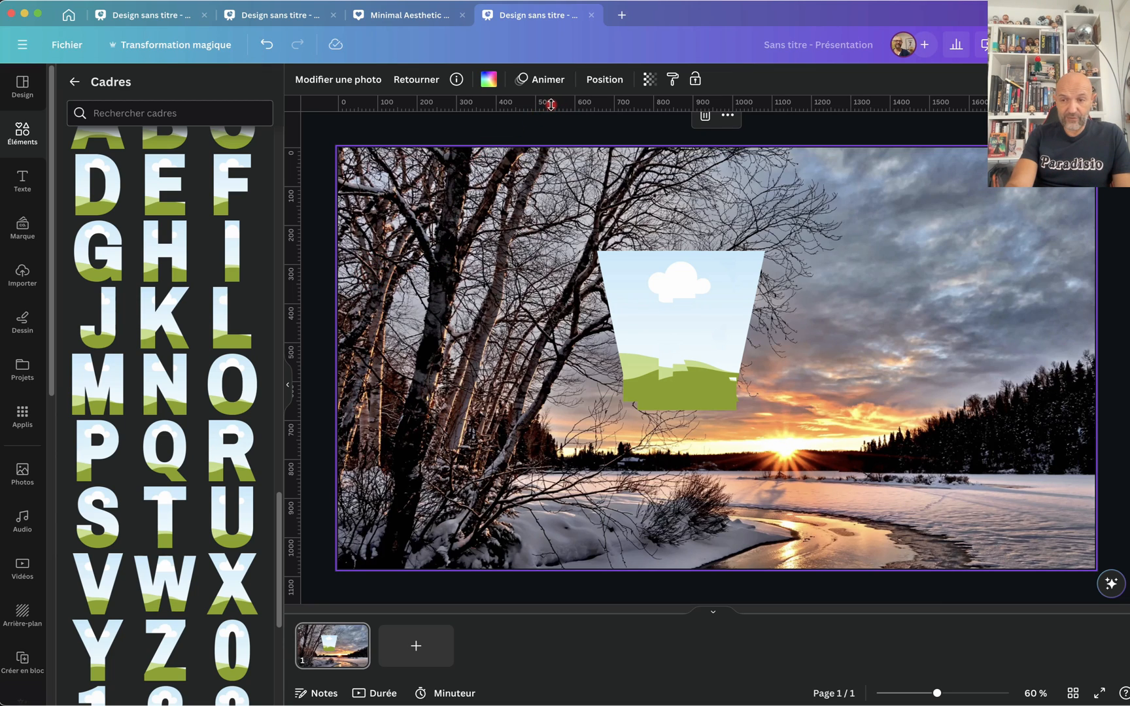
- Add a horizontal ruler guide at the page's mid-height and pull the R frame out of the stack, vertically centred on it
drag(551, 105, 551, 344)
drag(549, 347, 549, 357)
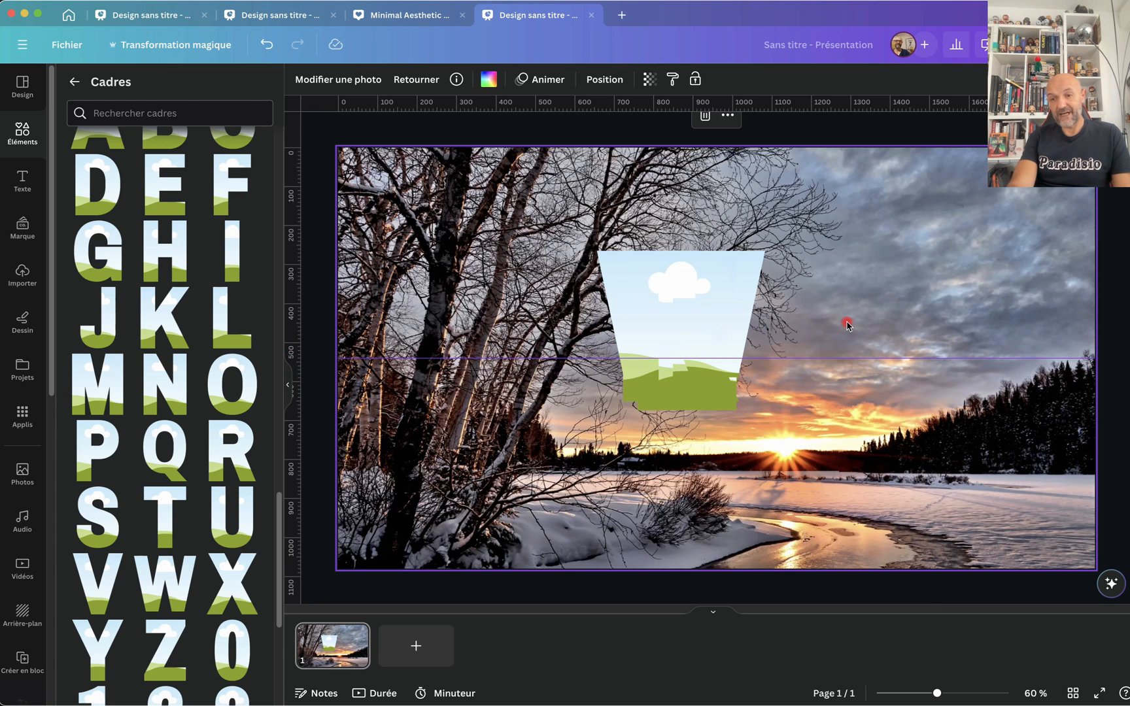
drag(690, 270, 906, 304)
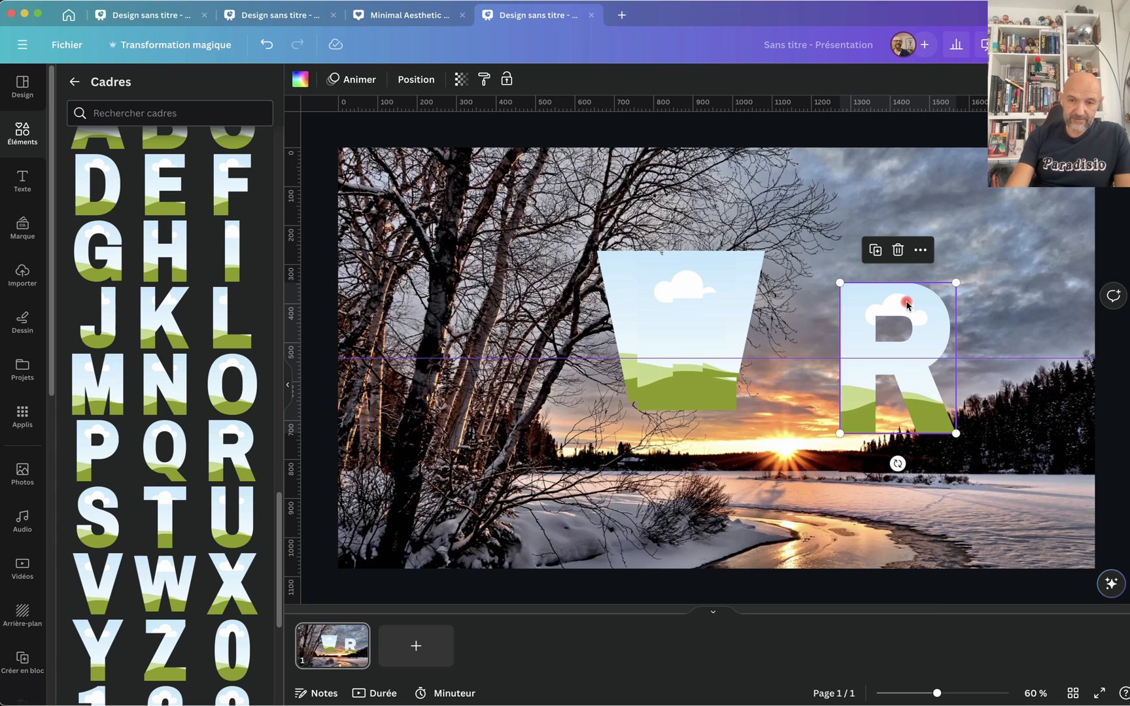
click(899, 278)
click(76, 46)
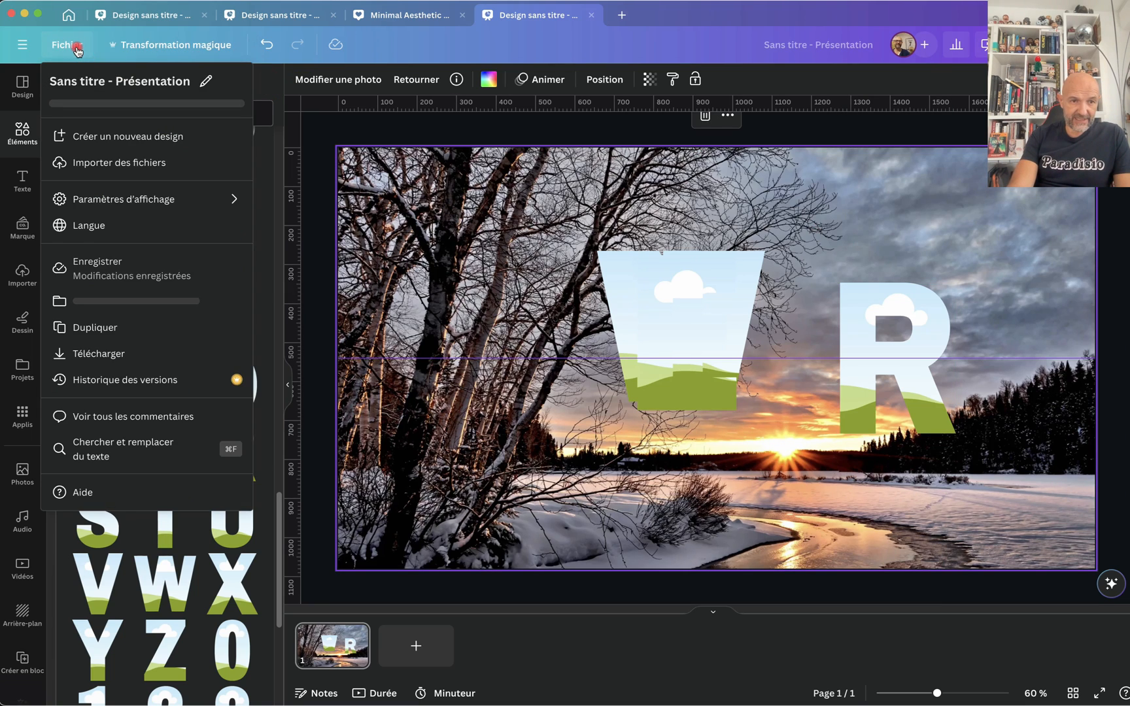
mouse_move(123, 205)
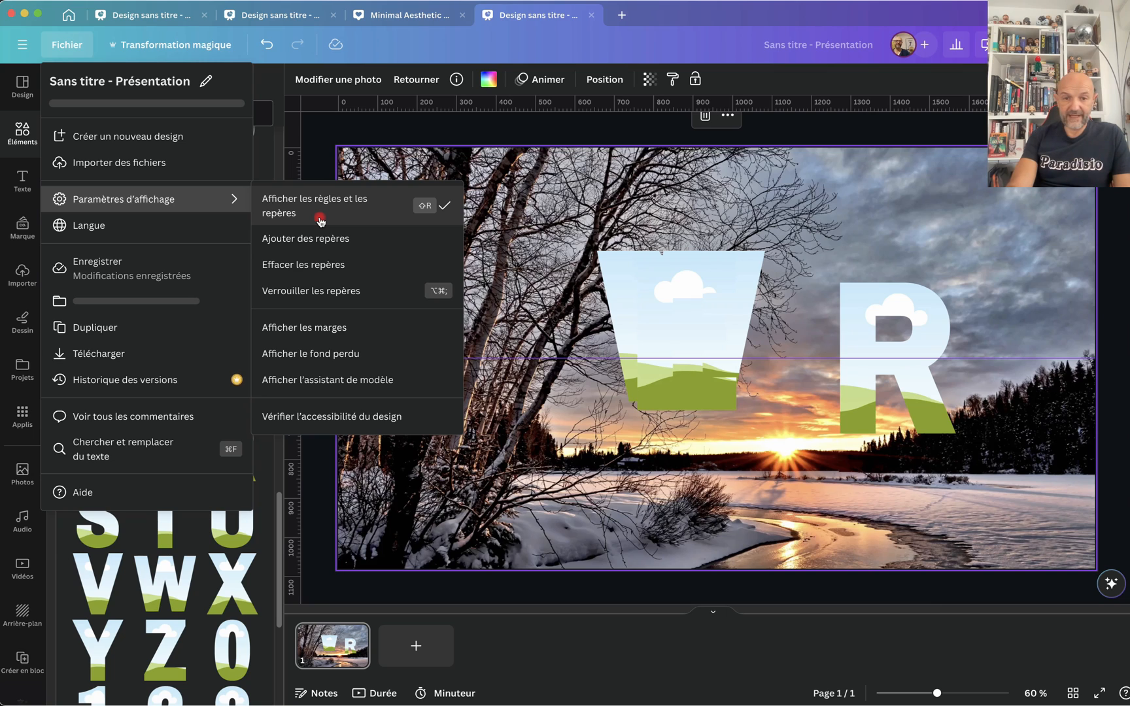
click(547, 130)
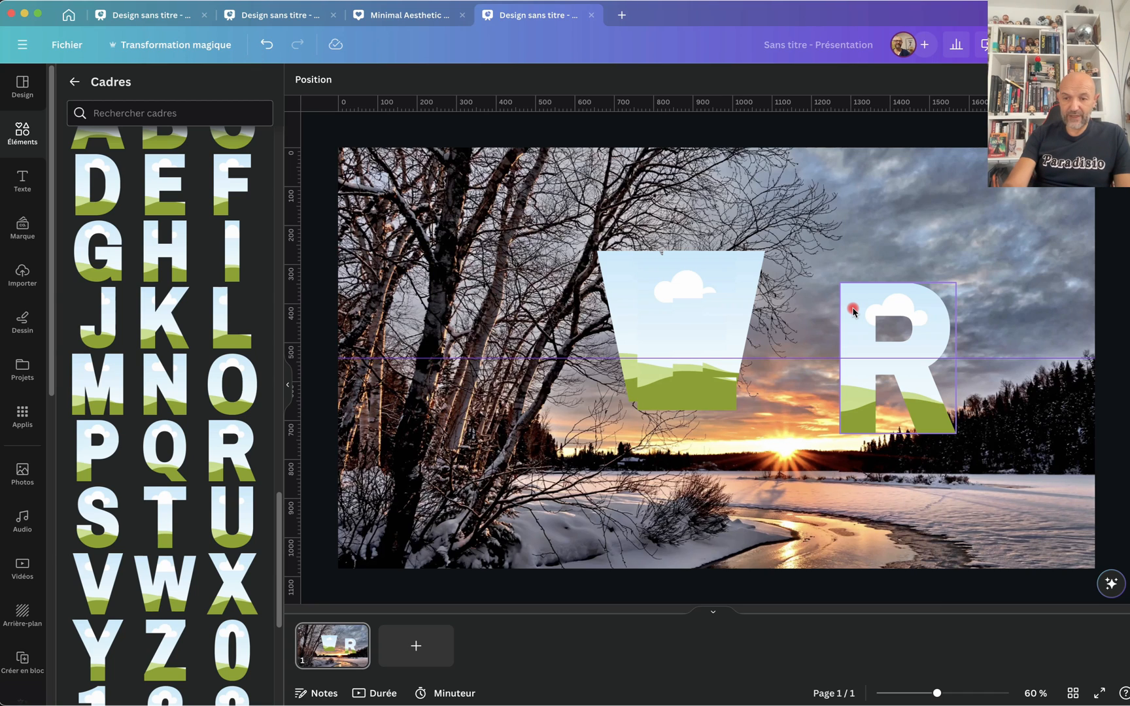
- Shift the R frame toward the page's right edge and line up the T and E frames before it, centred on the guide
drag(857, 305, 964, 304)
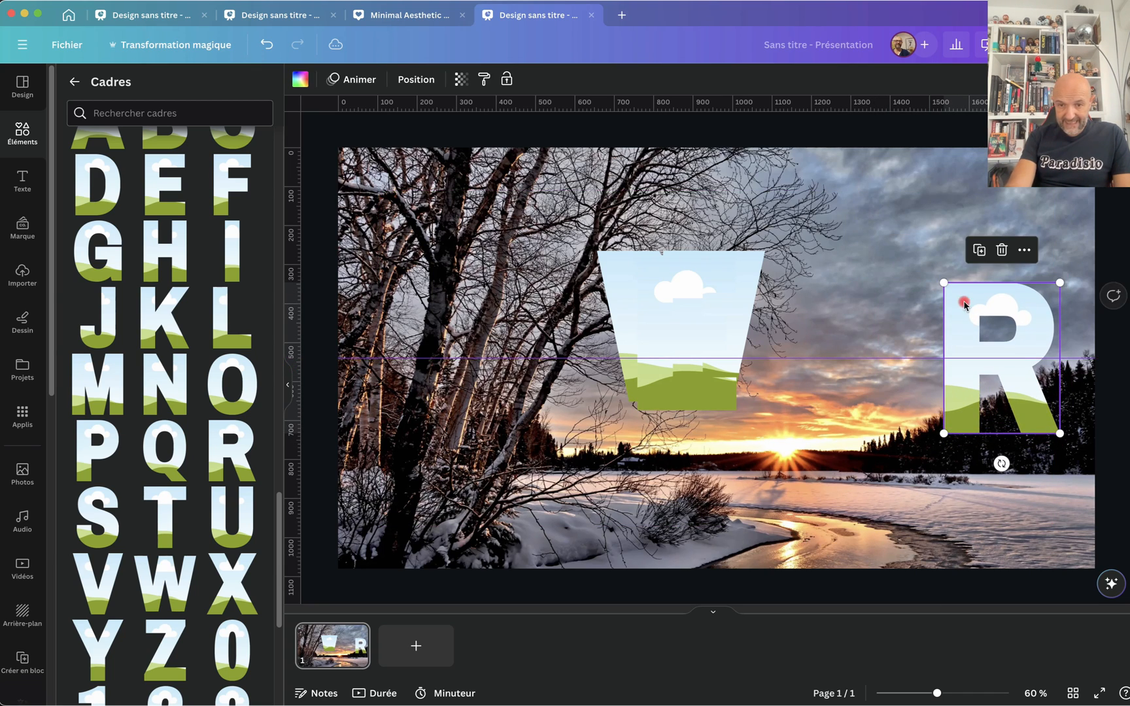
click(164, 183)
drag(723, 313, 913, 334)
click(165, 517)
drag(724, 315, 803, 348)
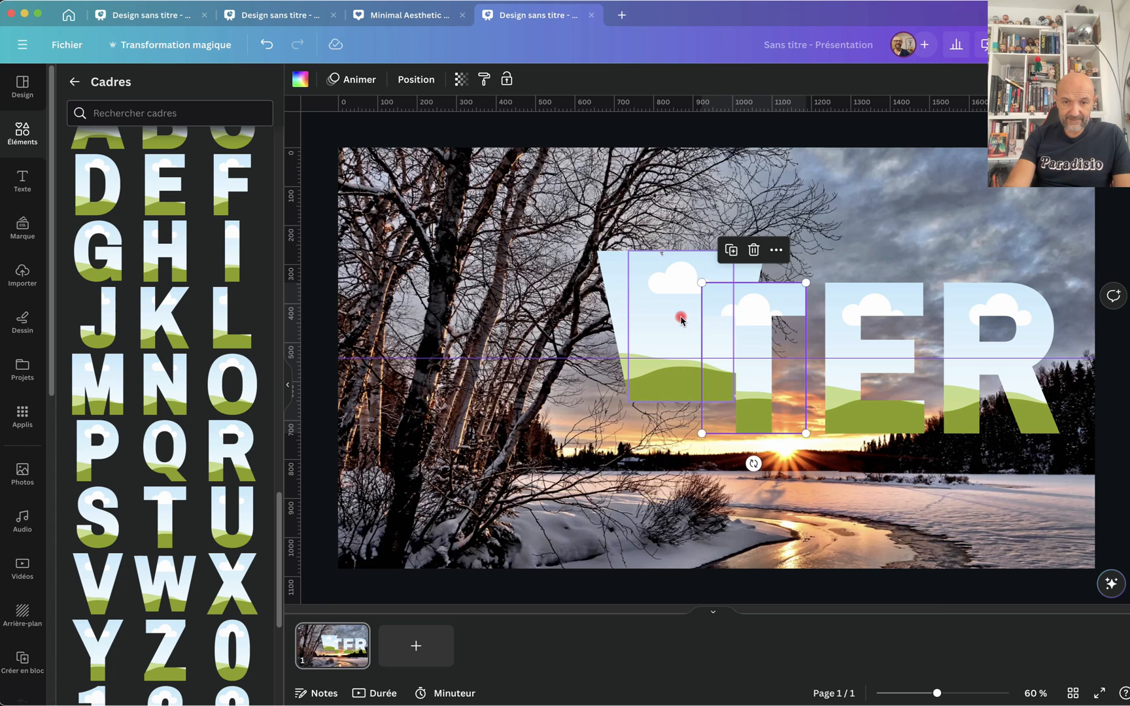
- Separate the stacked W, I and N frames and place W on the guide near the page's left edge as the first letter
drag(628, 299, 613, 418)
drag(635, 312, 521, 301)
drag(667, 301, 445, 297)
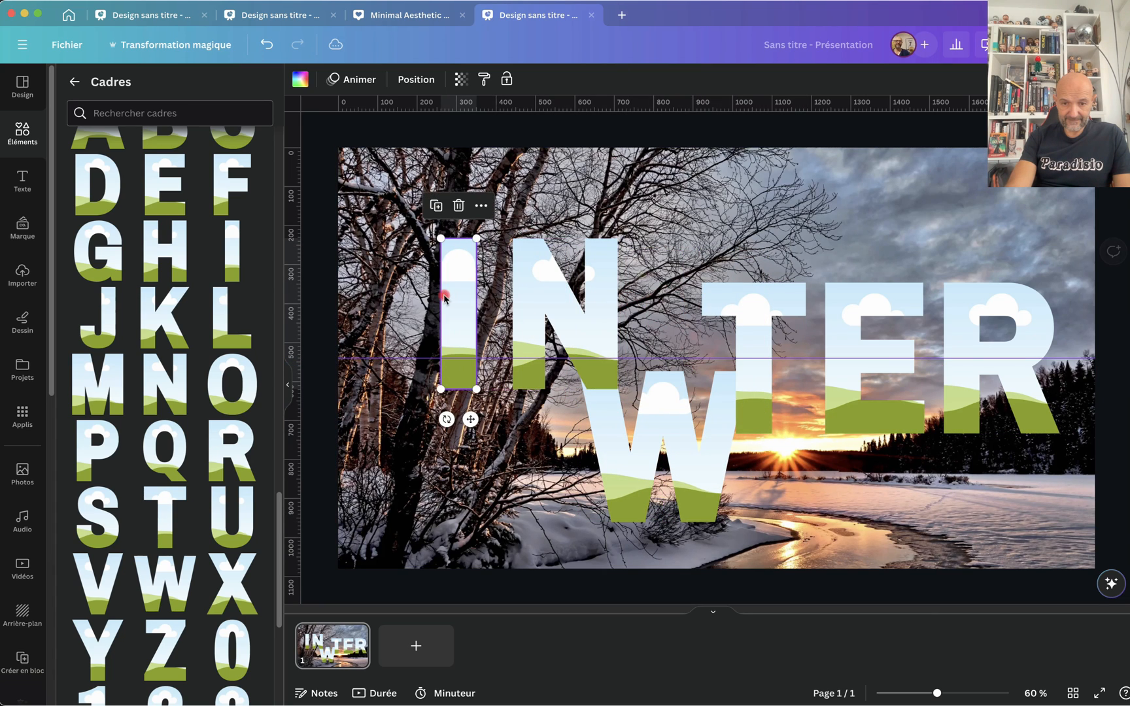
drag(632, 458, 395, 371)
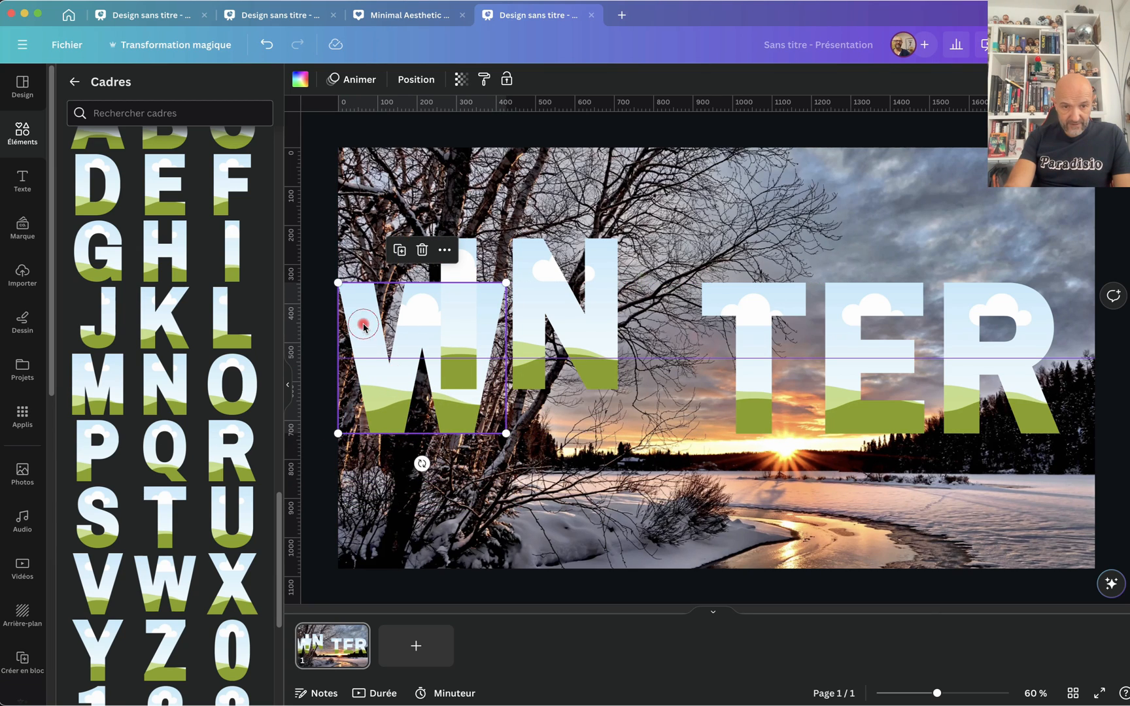
drag(583, 319, 905, 233)
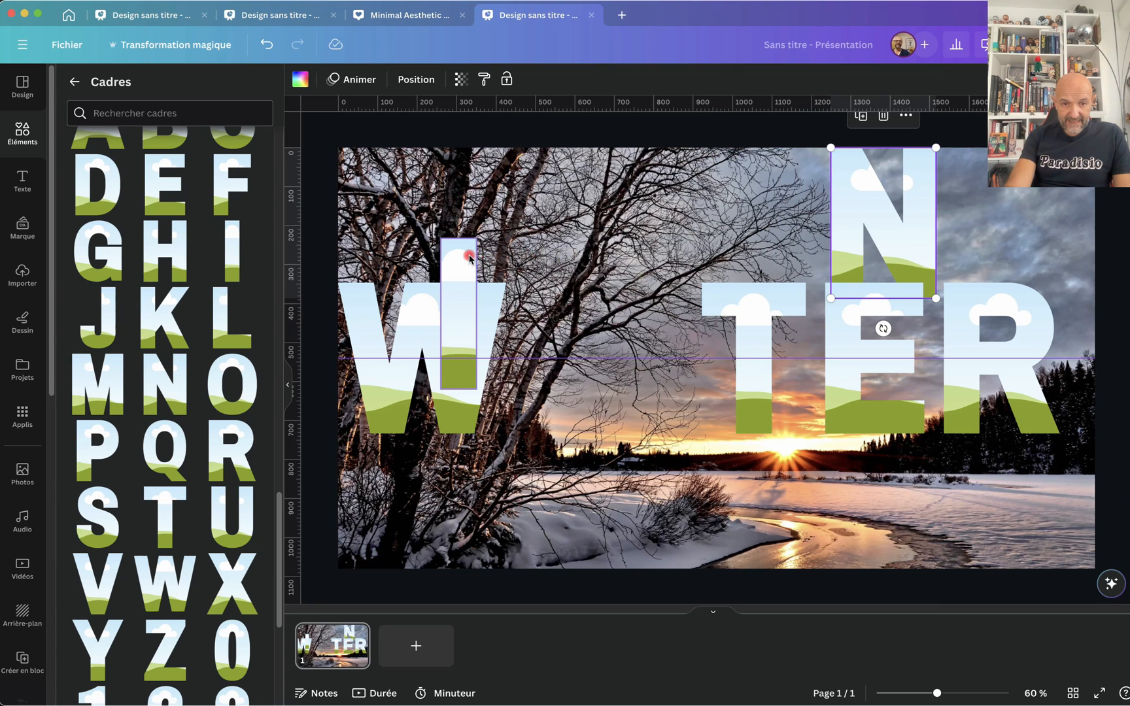
drag(468, 256, 684, 225)
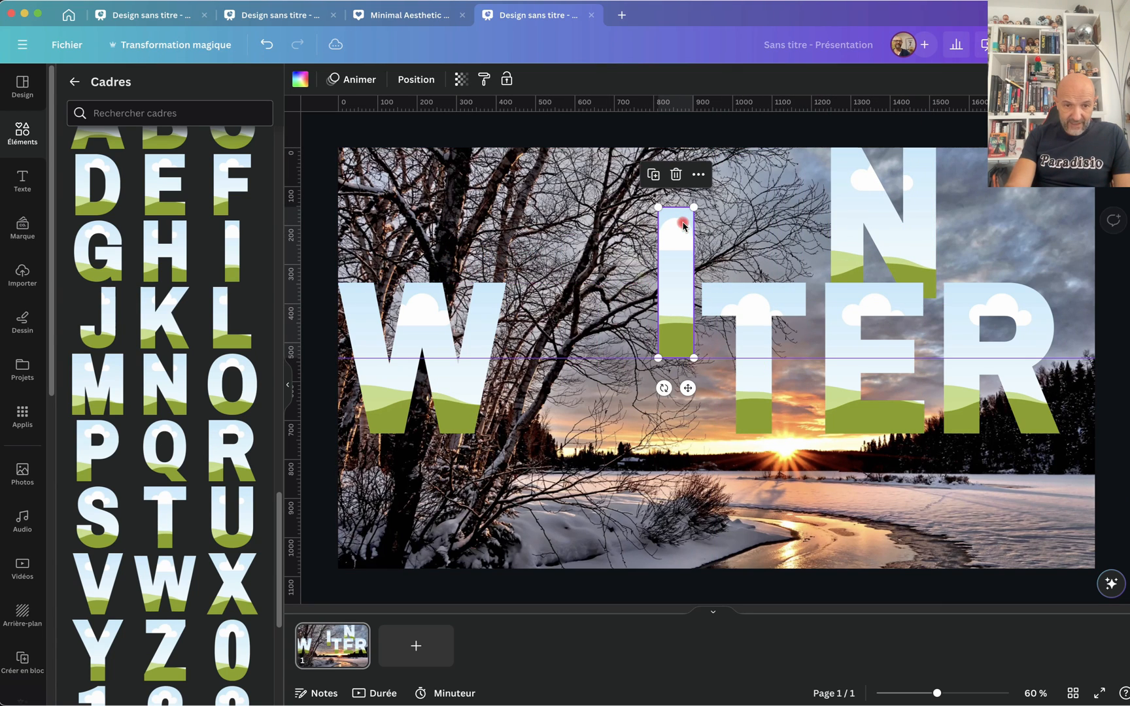
click(482, 318)
drag(482, 319, 498, 319)
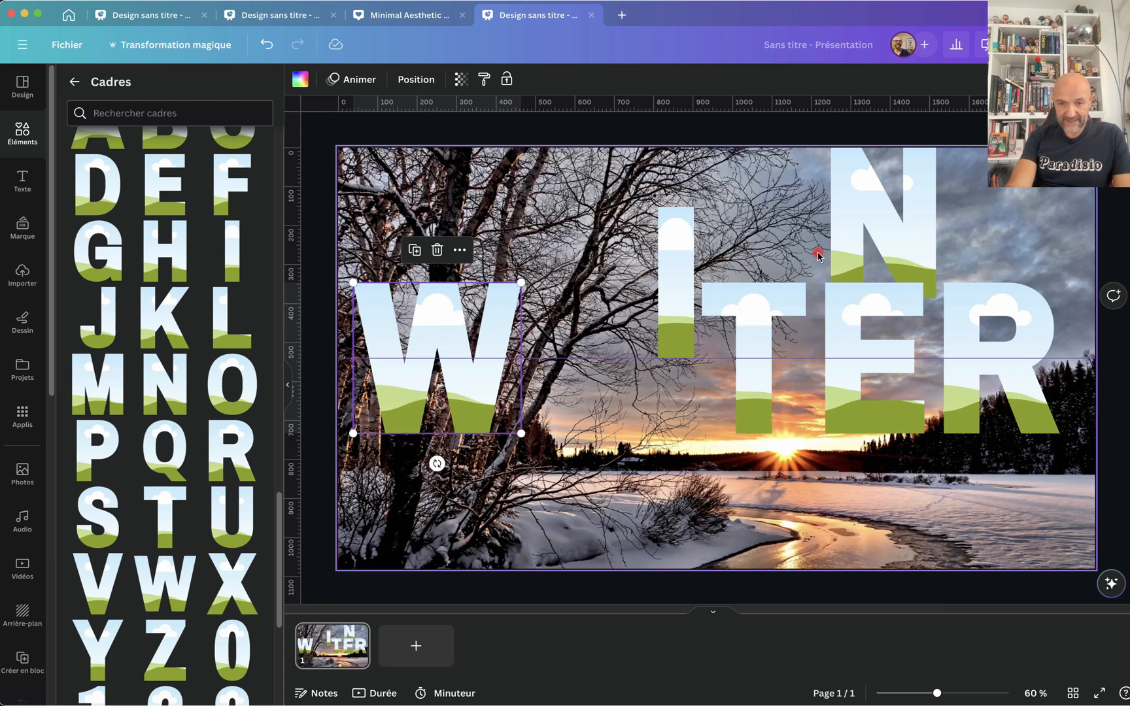
- Place the I and N frames after W on the guide, moving the T frame over to make room
drag(663, 239, 552, 317)
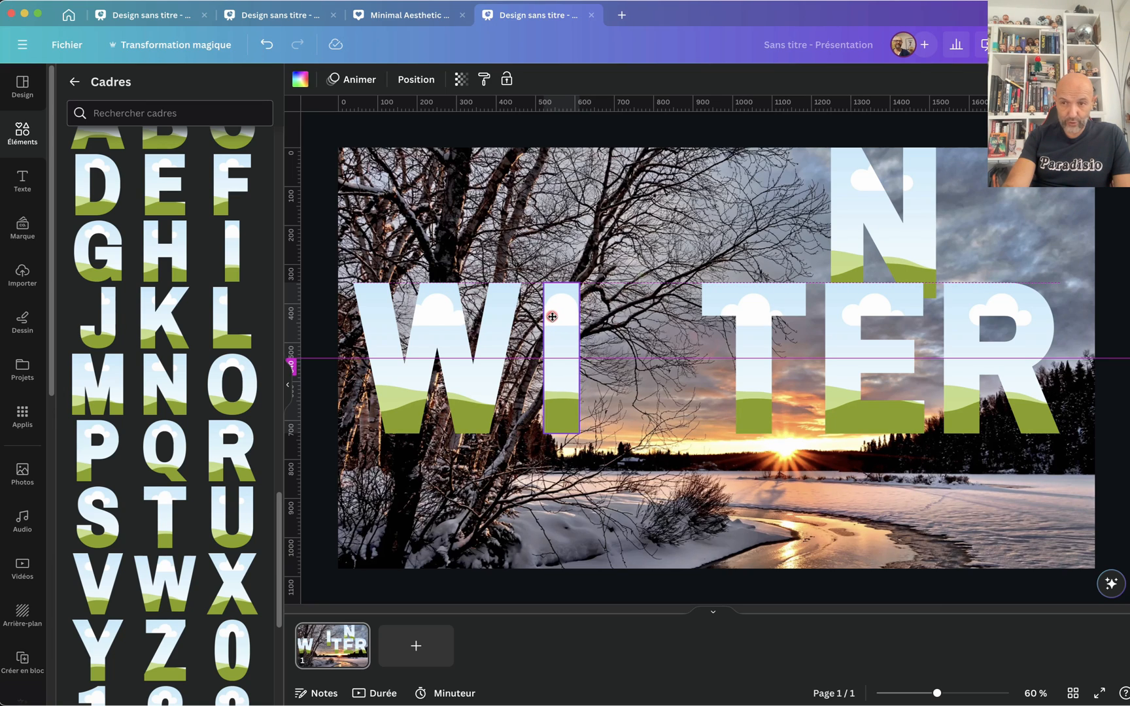
drag(552, 317, 552, 317)
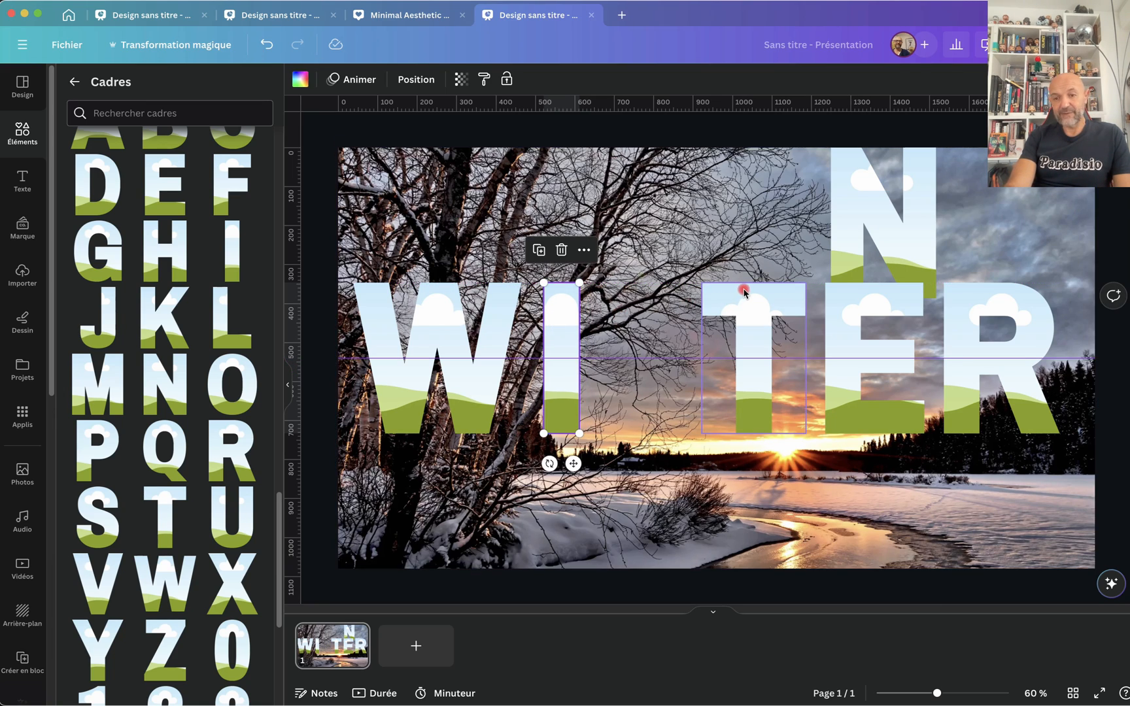
drag(741, 293, 828, 303)
drag(860, 186, 632, 326)
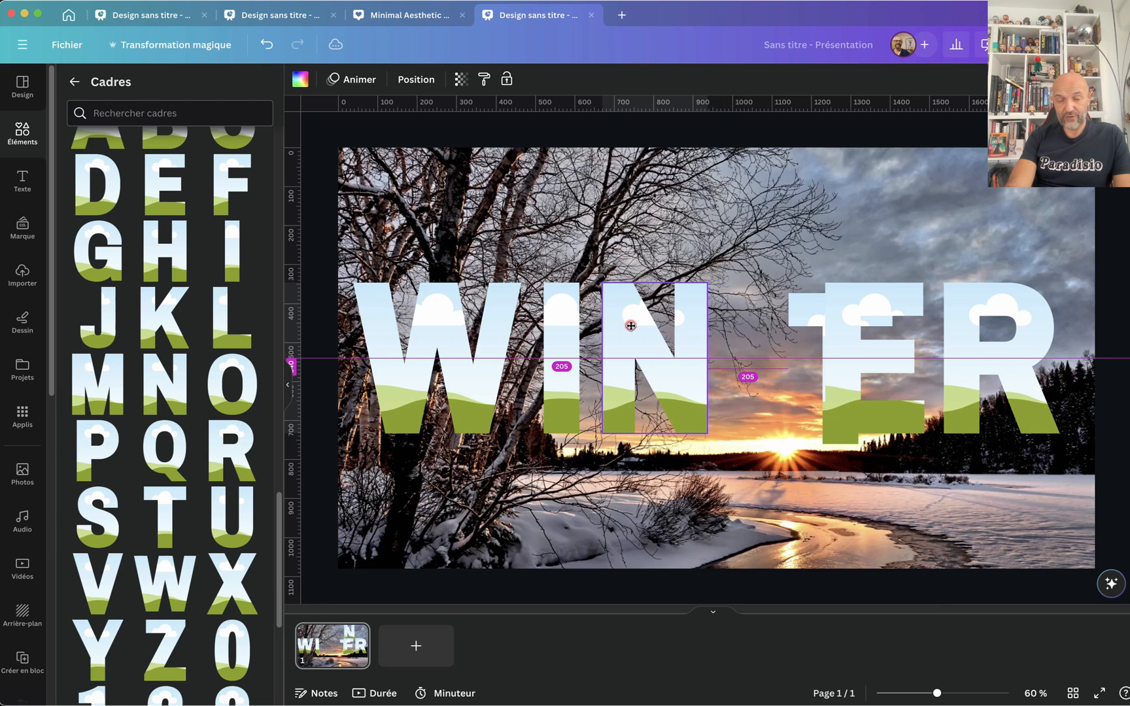
drag(630, 326, 631, 325)
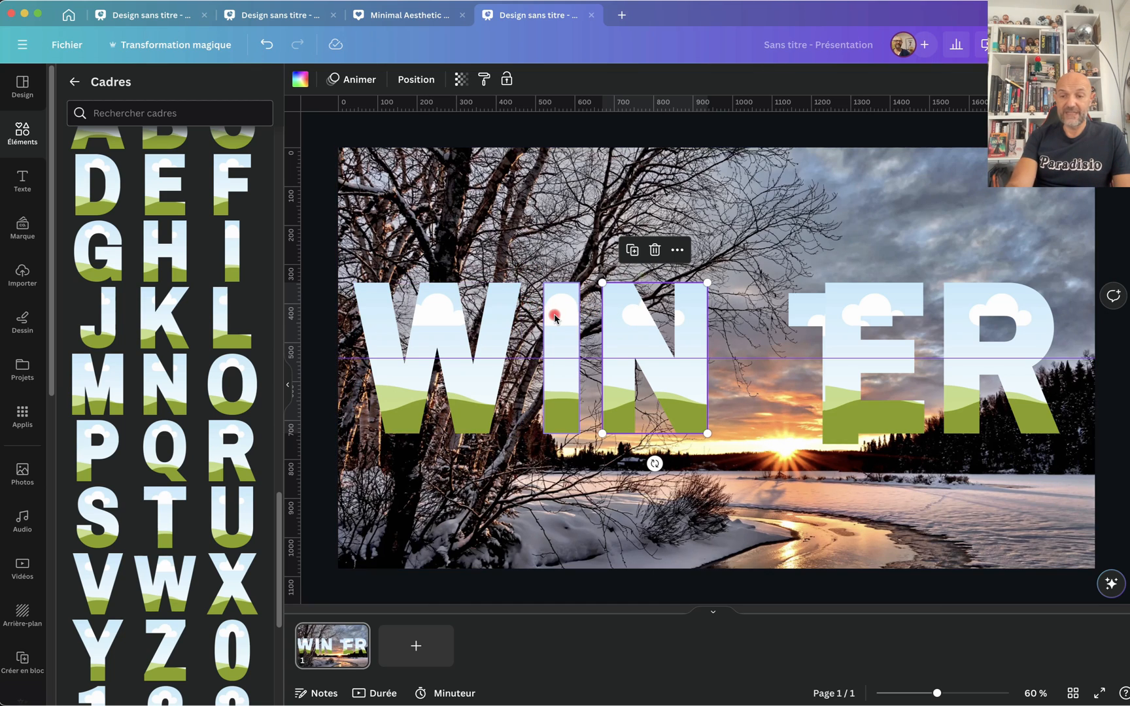
- Position the T, E and R frames after N along the guide with similar gaps to complete the word WINTER
drag(877, 307, 795, 295)
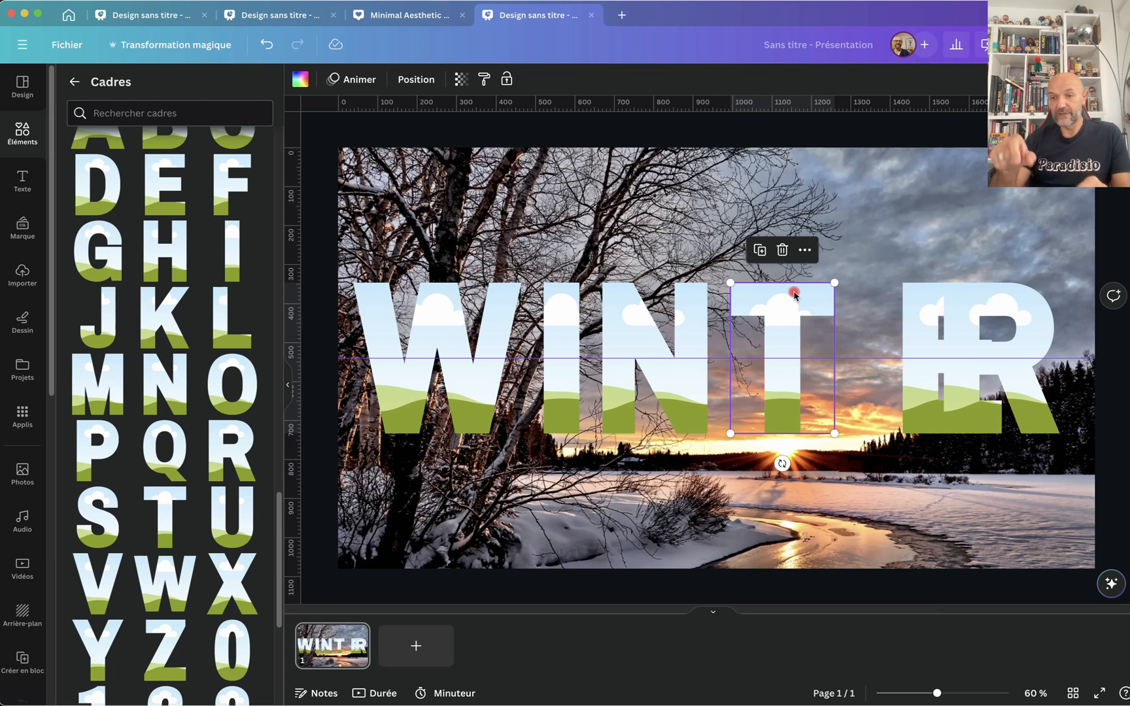
mouse_move(793, 293)
mouse_down()
mouse_move(484, 259)
mouse_move(818, 293)
mouse_move(790, 297)
mouse_up()
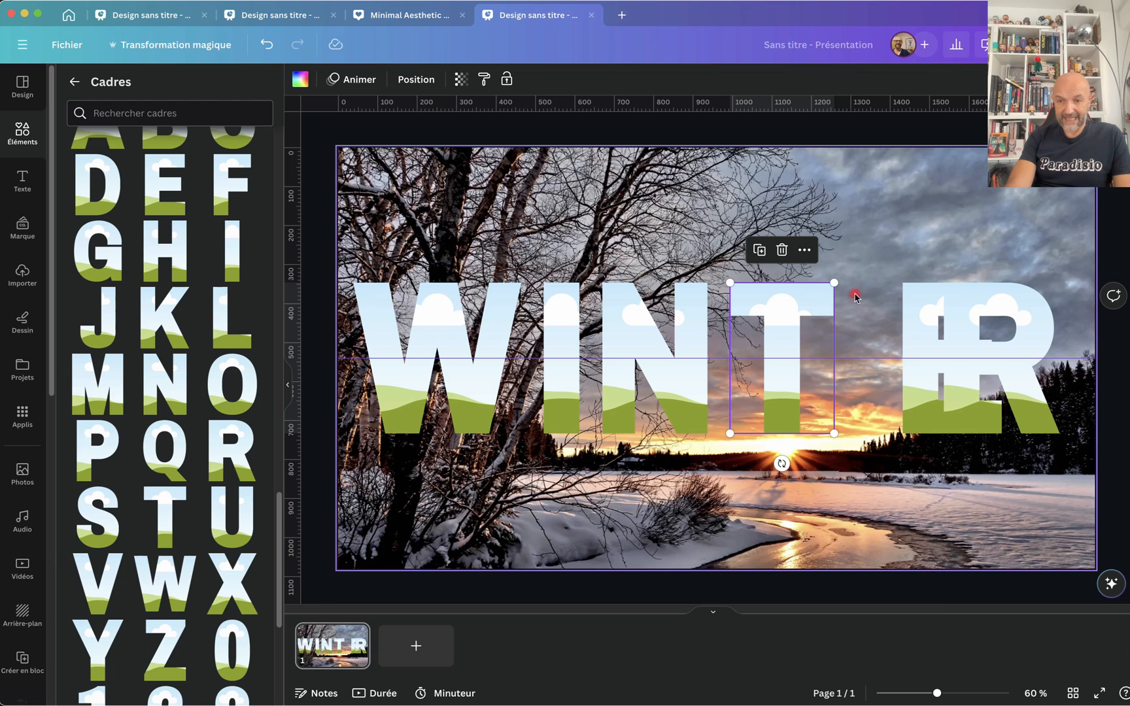
drag(913, 304, 866, 303)
drag(987, 305, 1018, 301)
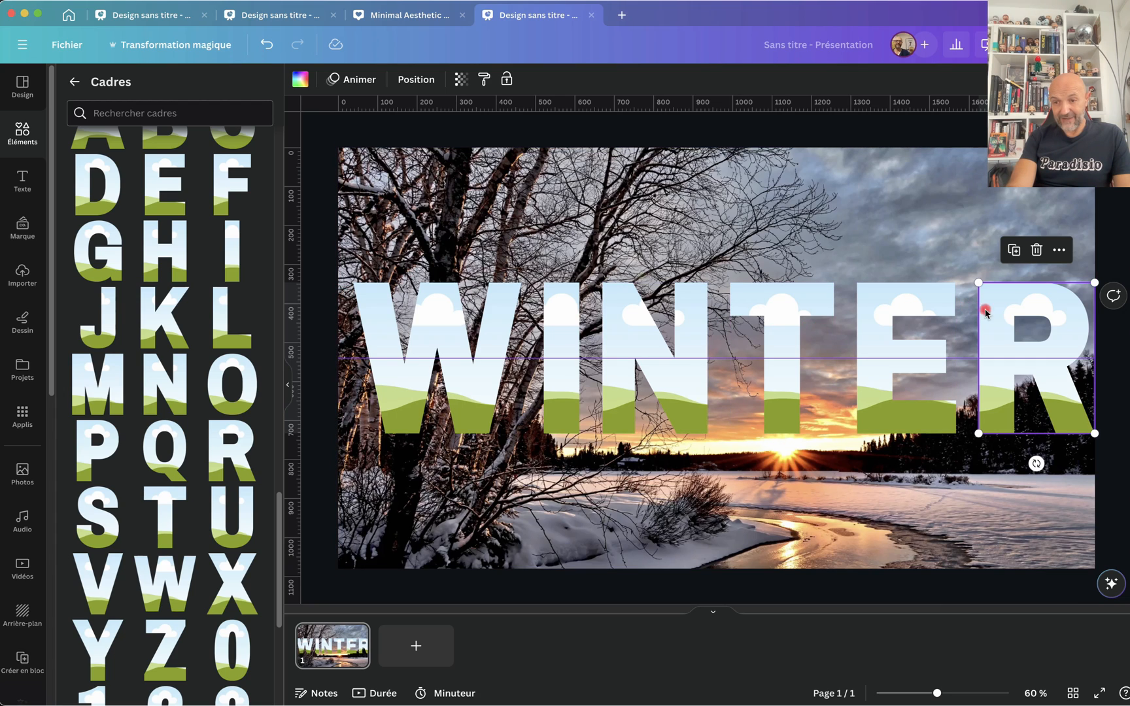
- Select all six WINTER frames together and shift them slightly toward the page's left edge to centre the word
click(1123, 364)
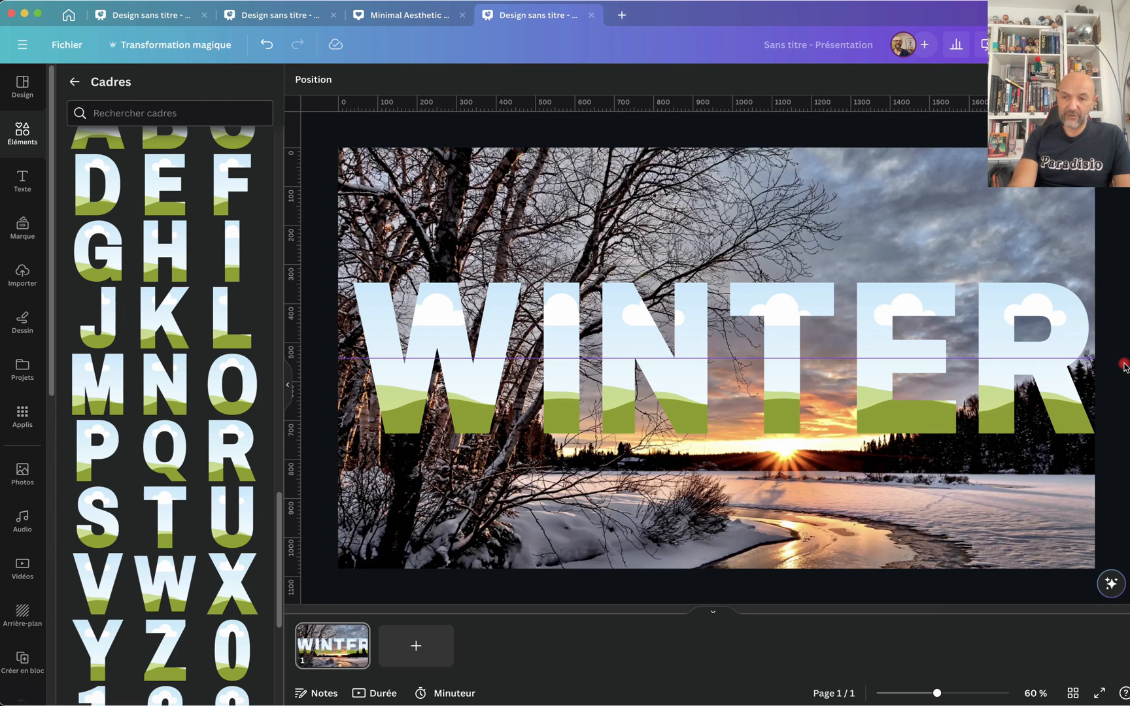
drag(1123, 364, 348, 318)
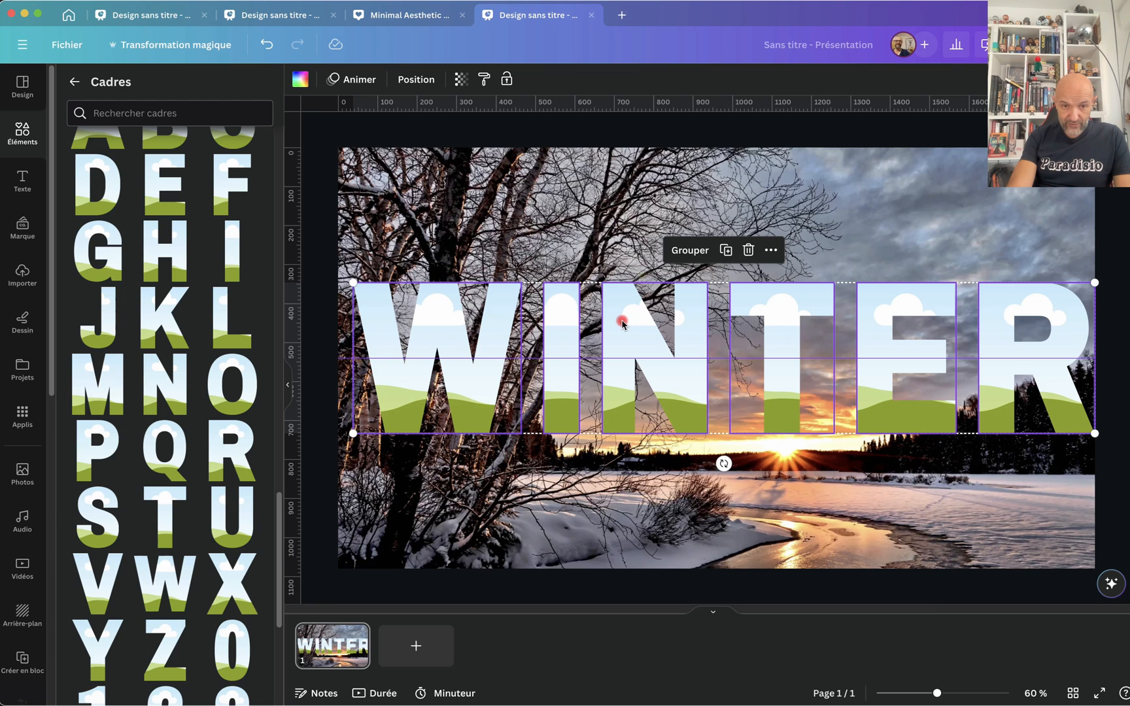
drag(623, 322, 619, 321)
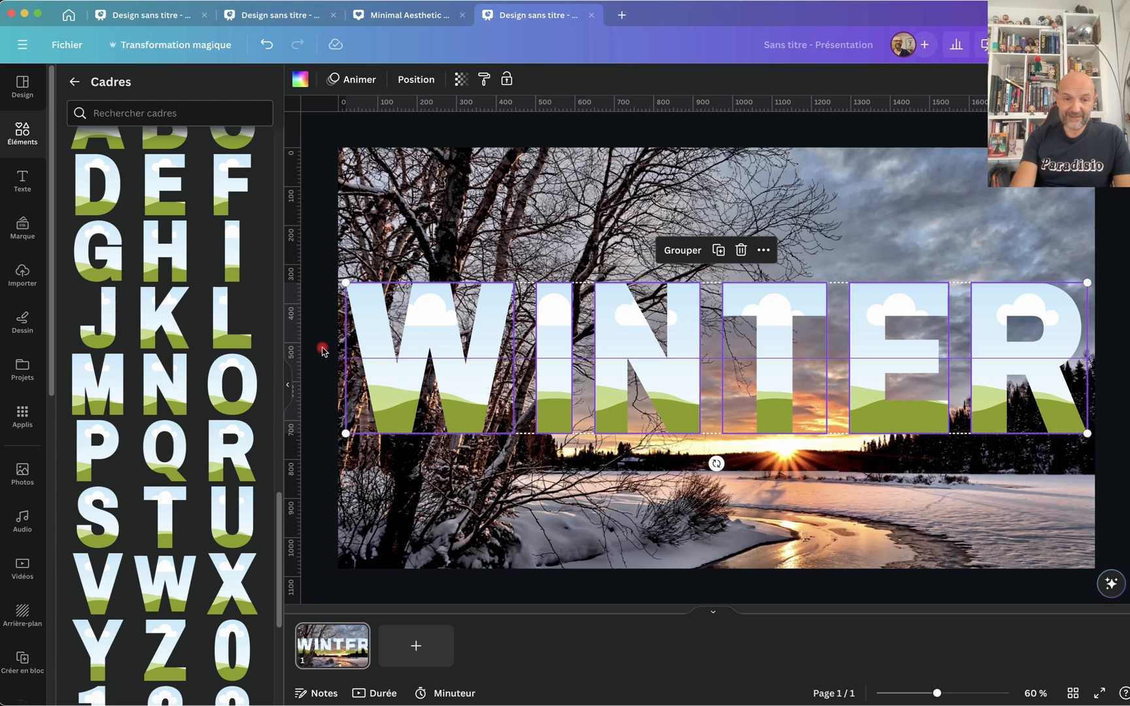
click(323, 291)
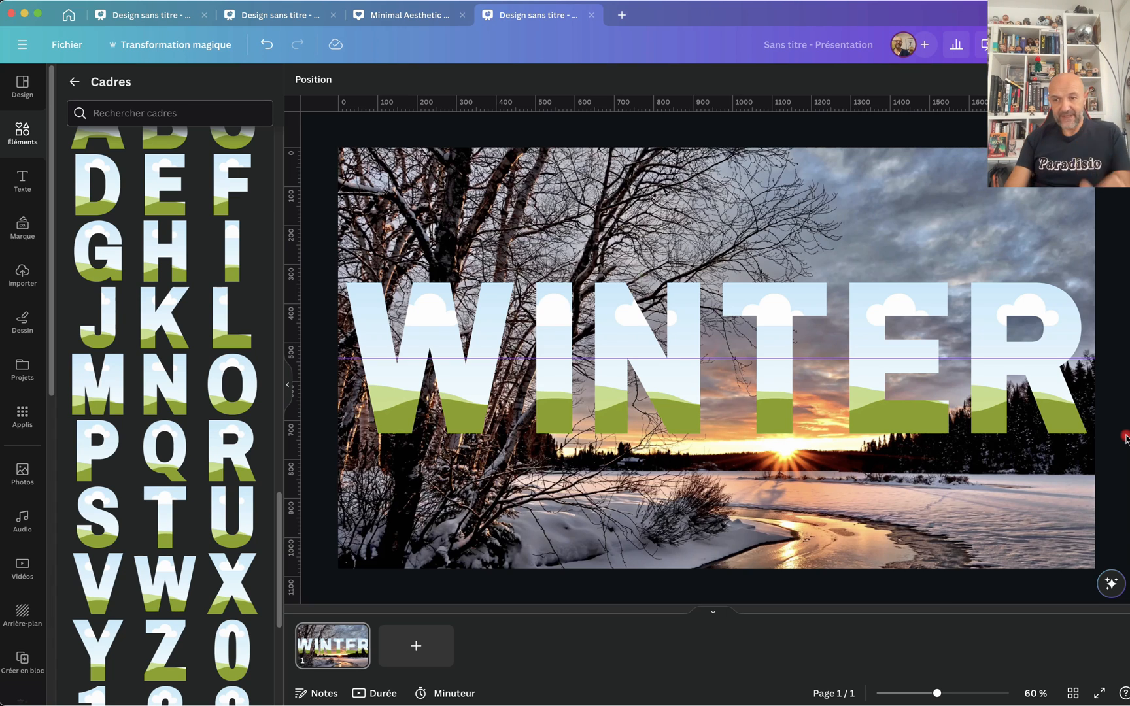
- Look at the BEACH example design, then return to the winter page with the winter photo results open
click(25, 470)
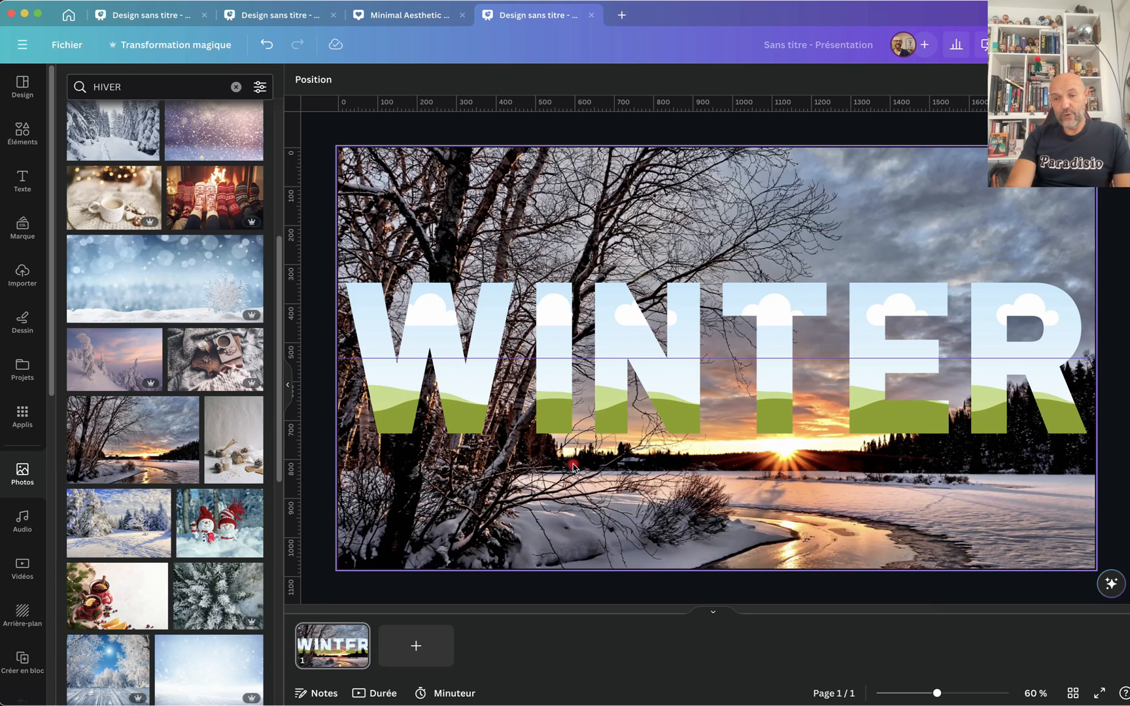
click(298, 14)
click(183, 14)
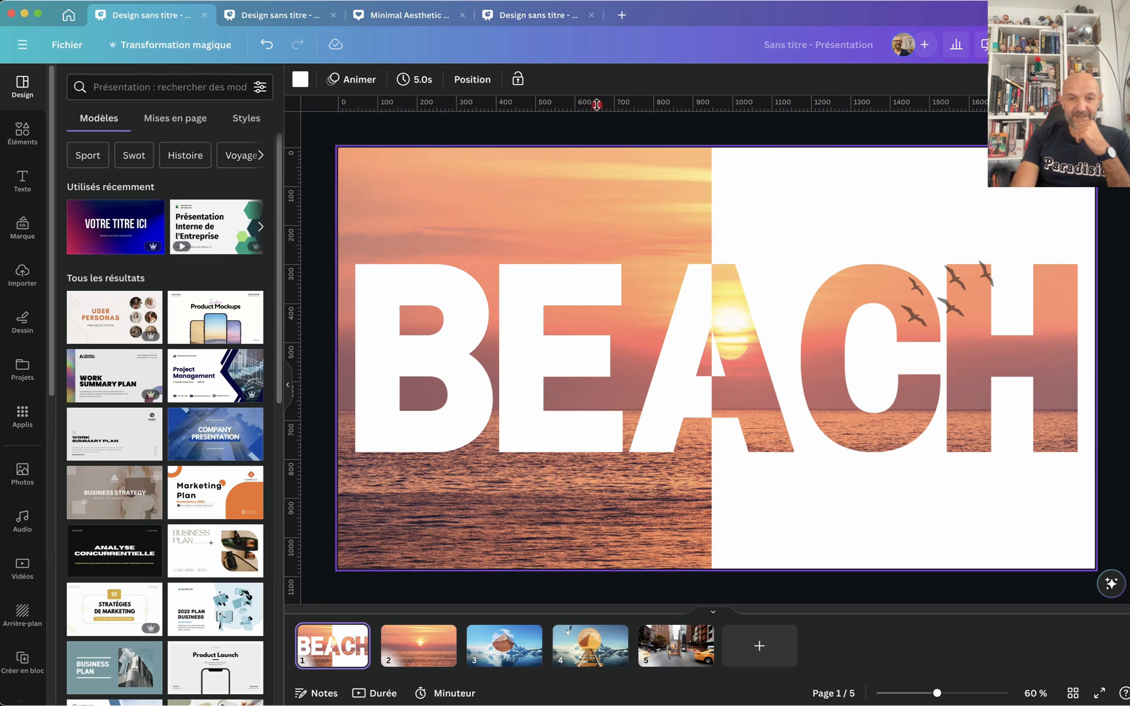
click(538, 15)
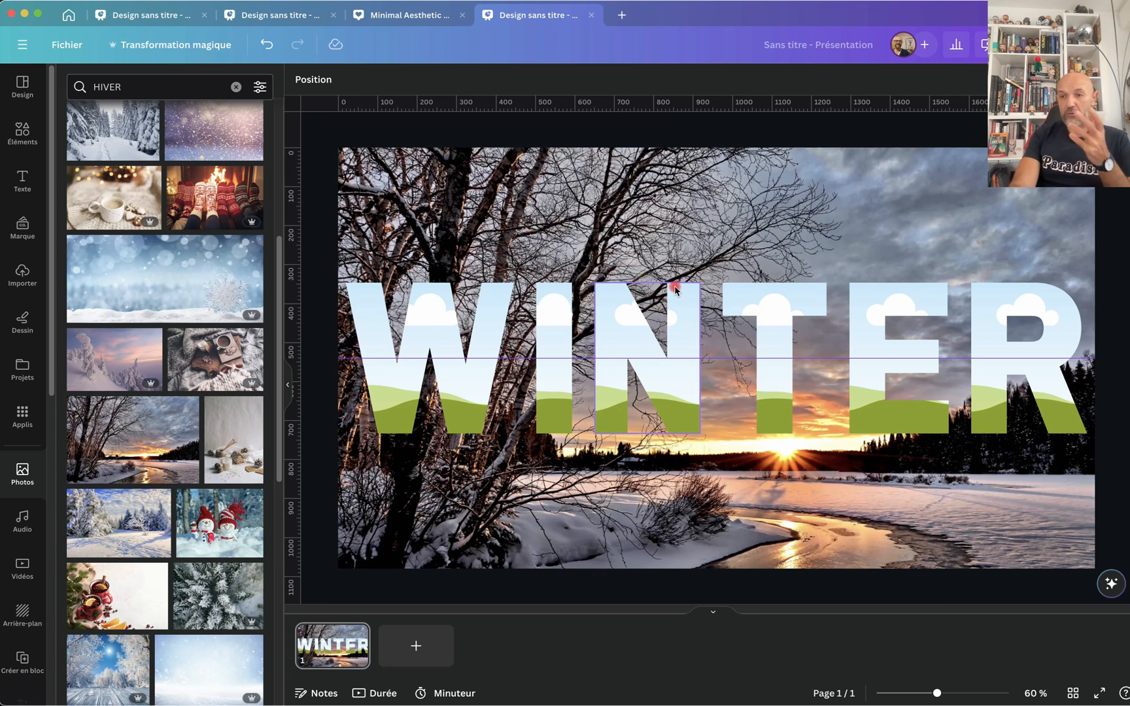
- Delete the T, N and W frames from the page, keeping I, E and R
key(Delete)
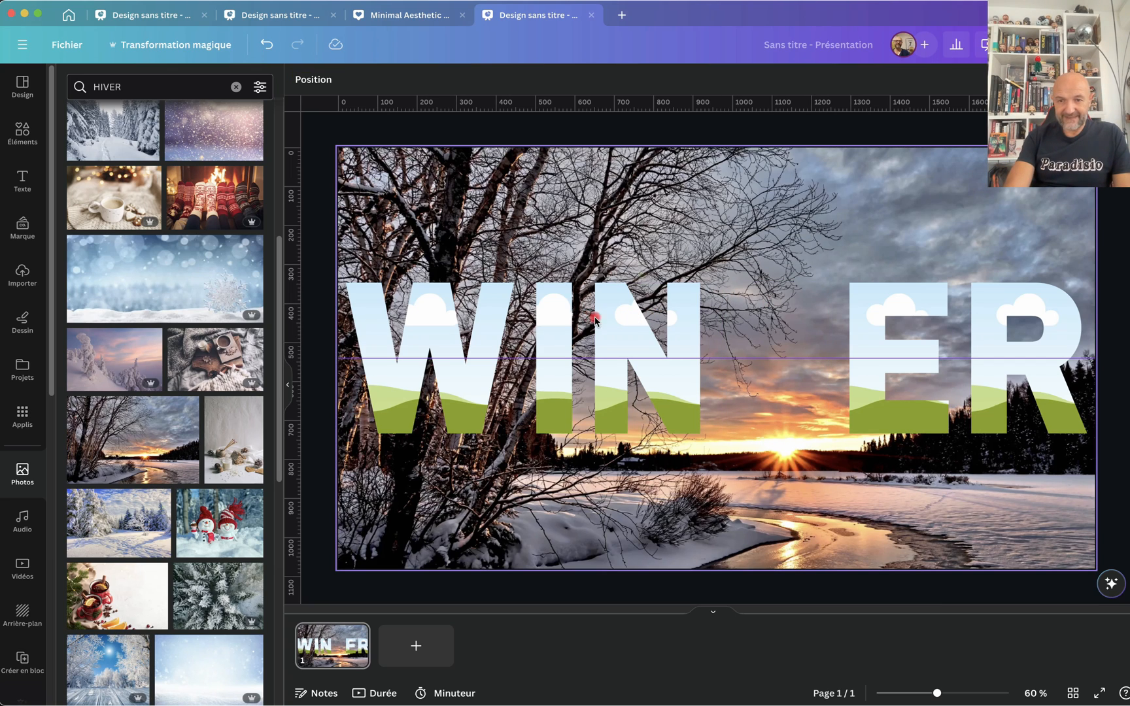
click(683, 353)
key(Delete)
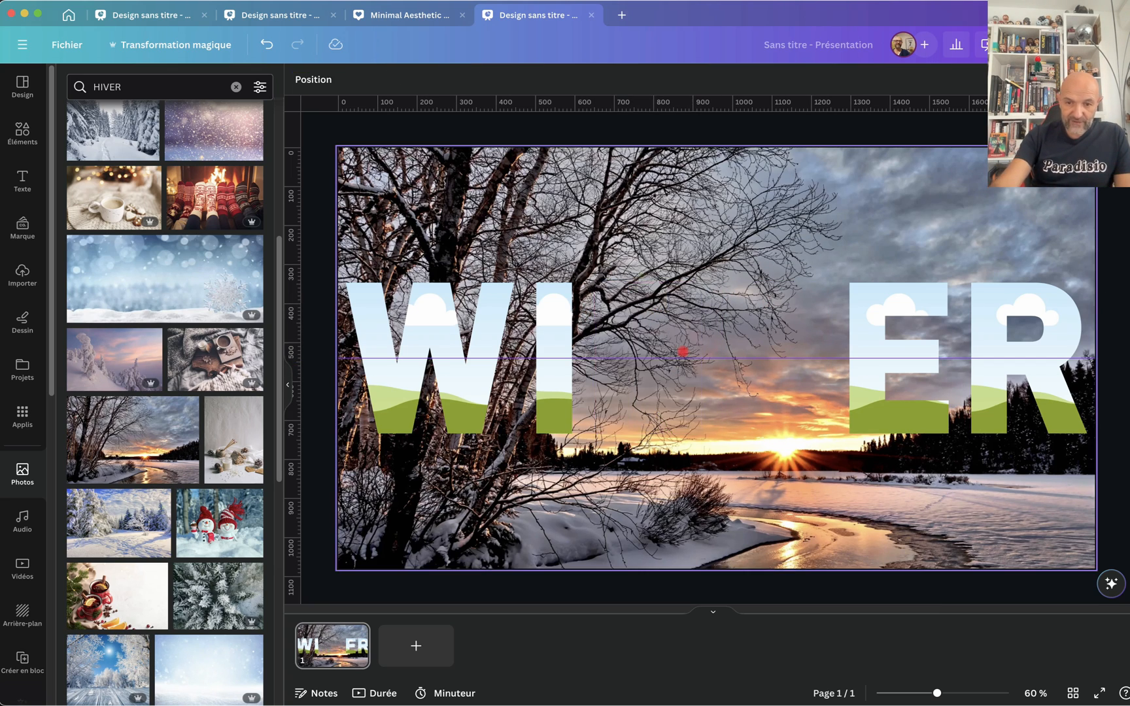
click(478, 303)
key(Delete)
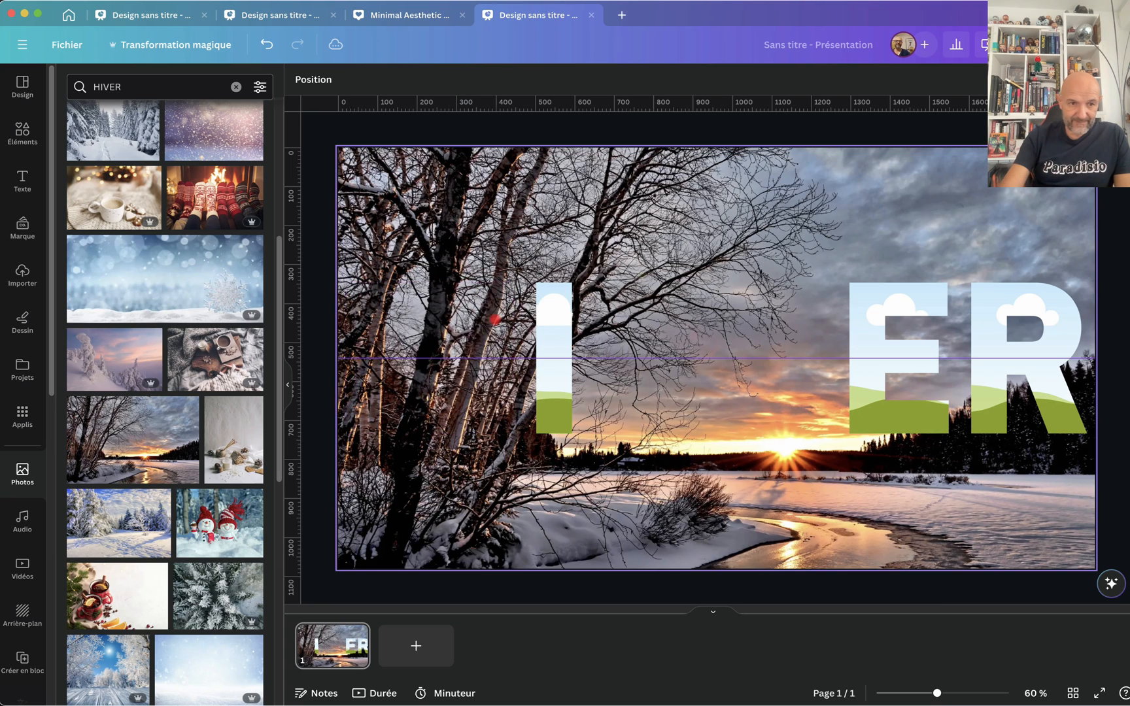
- Add the H and V letter frames to the page, placing the V before the I with its base aligned
click(22, 136)
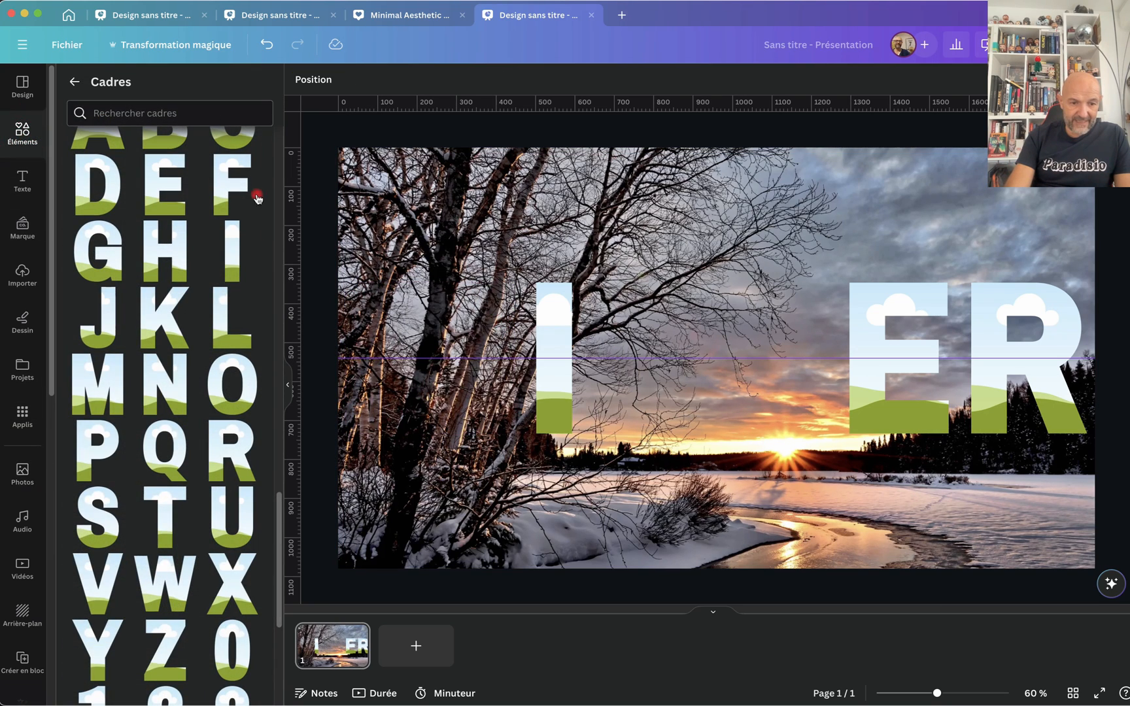
click(165, 265)
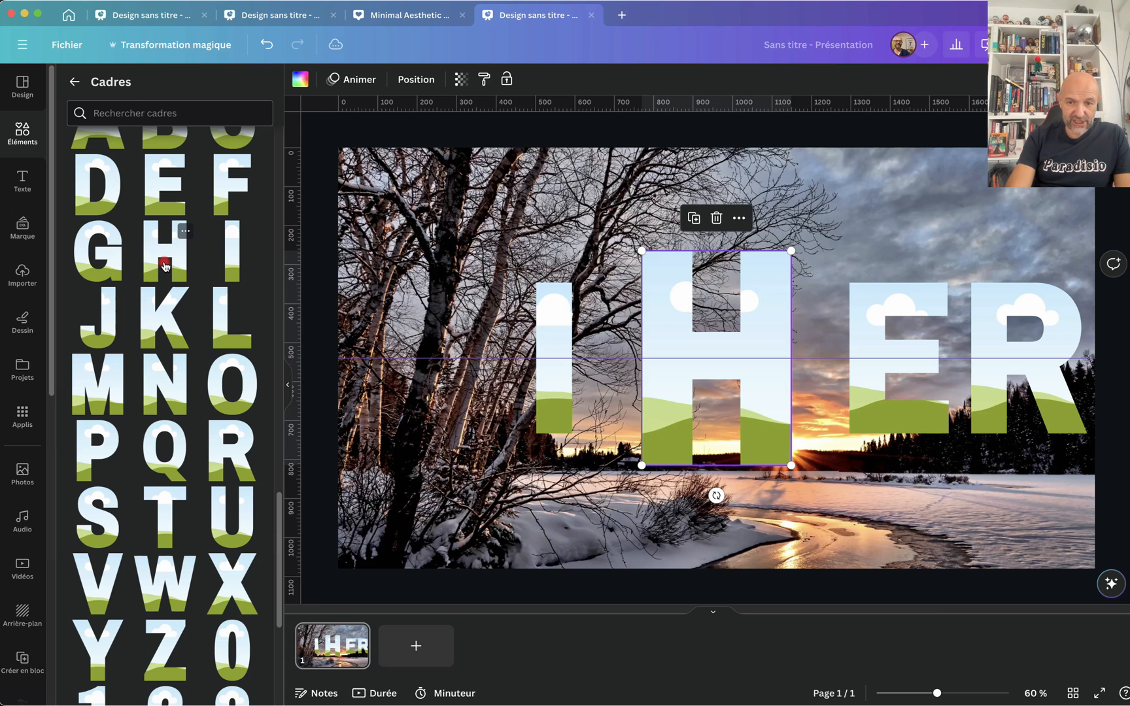
click(110, 580)
drag(110, 580, 429, 317)
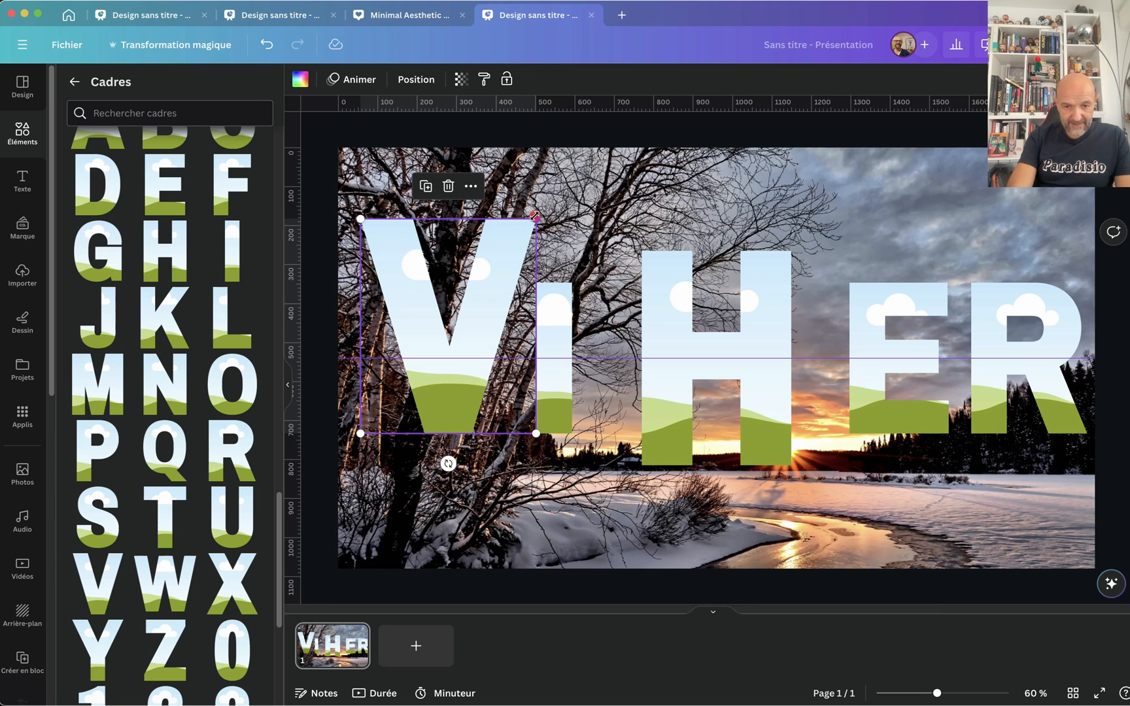
- Scale the V and H frames down to about 387 px high, aligning them with the tops and bases of the other letters
drag(532, 219, 490, 290)
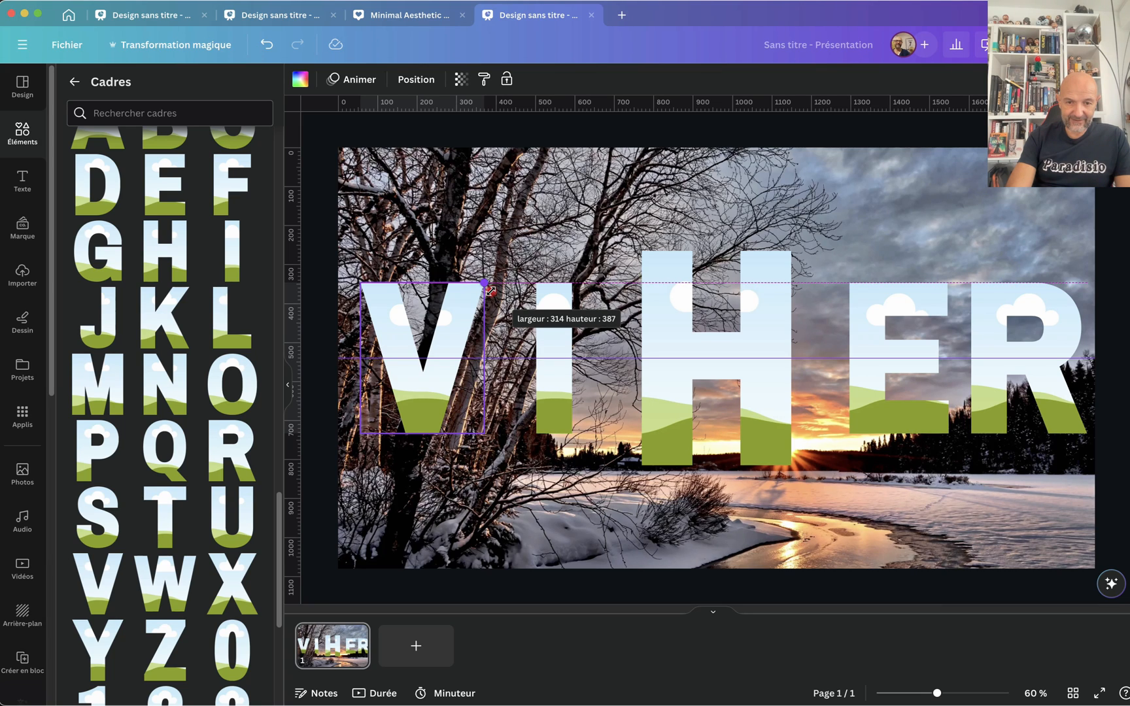
drag(490, 291, 490, 290)
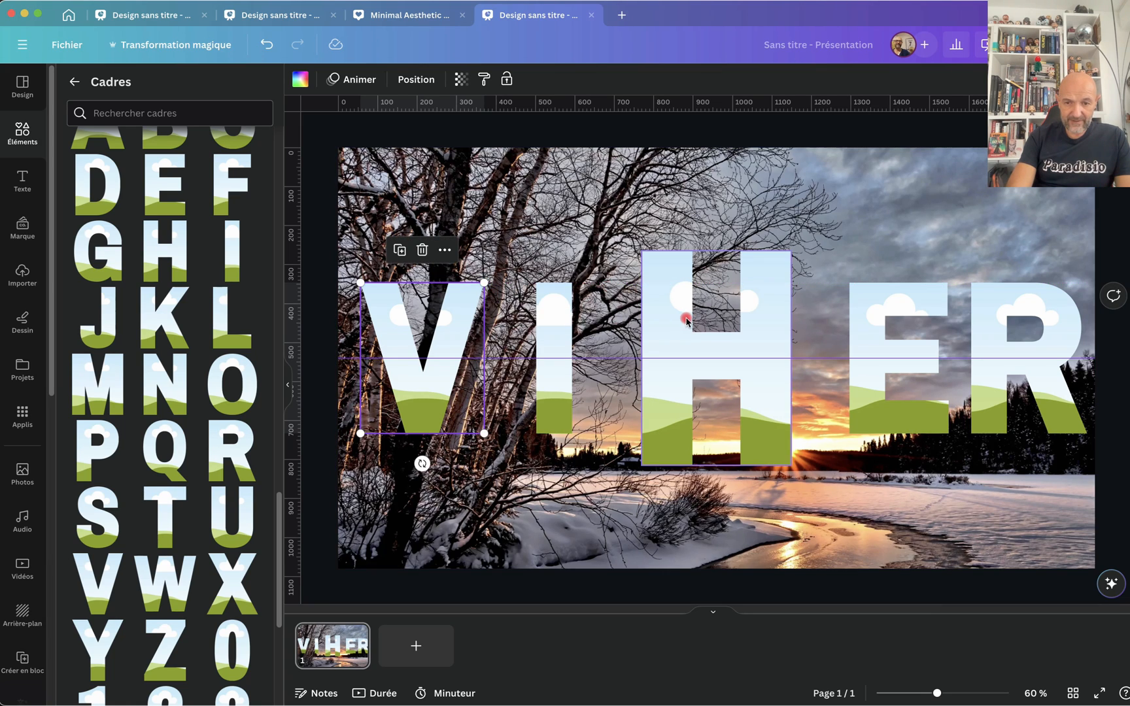
drag(670, 319, 638, 284)
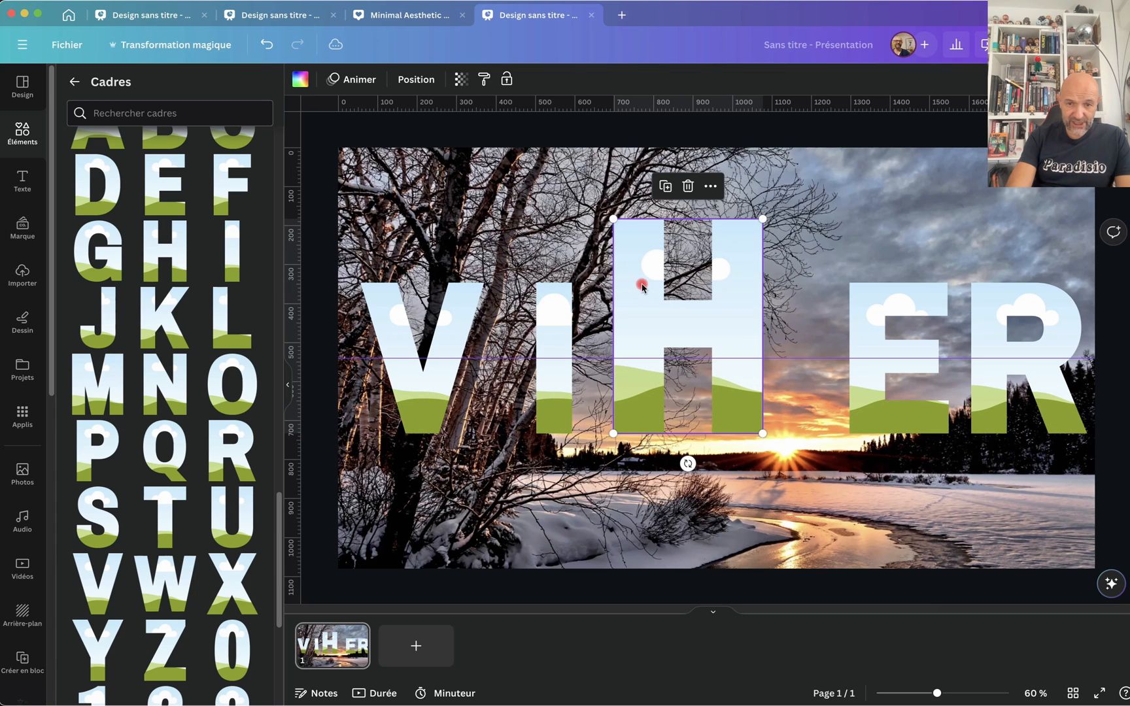
drag(616, 218, 662, 281)
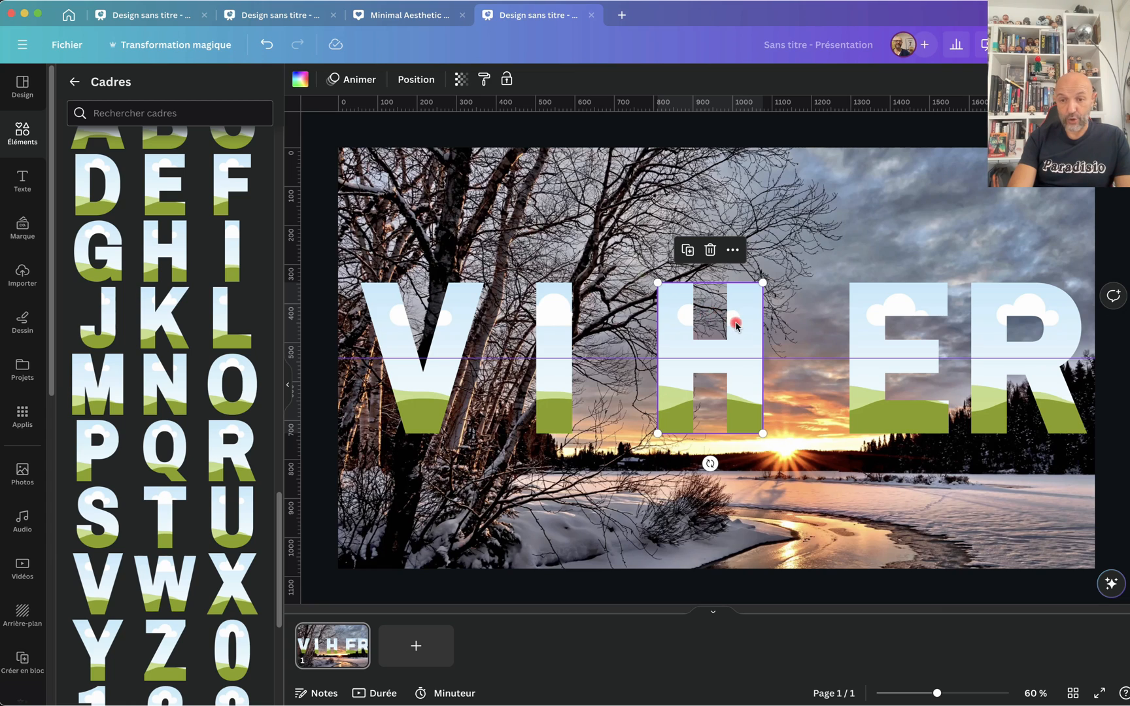
- Rearrange the H, I and V frames before E and R with even gaps to spell HIVER
drag(739, 324, 665, 327)
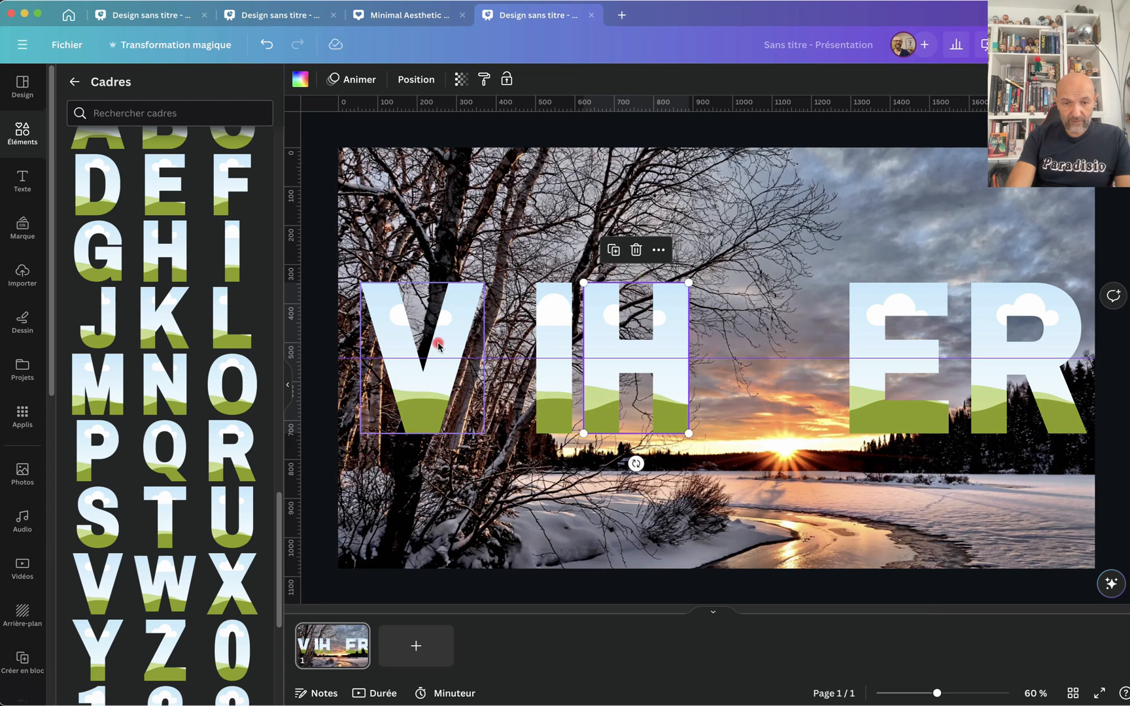
drag(443, 340, 786, 342)
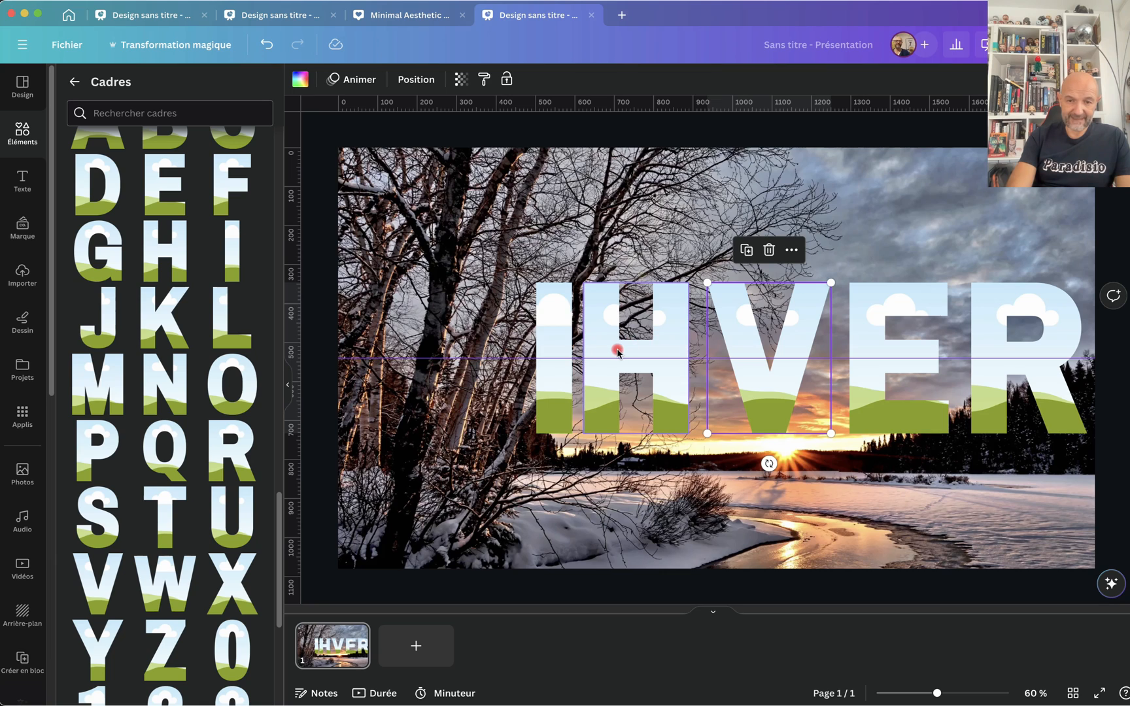
drag(613, 349, 439, 349)
drag(543, 341, 660, 341)
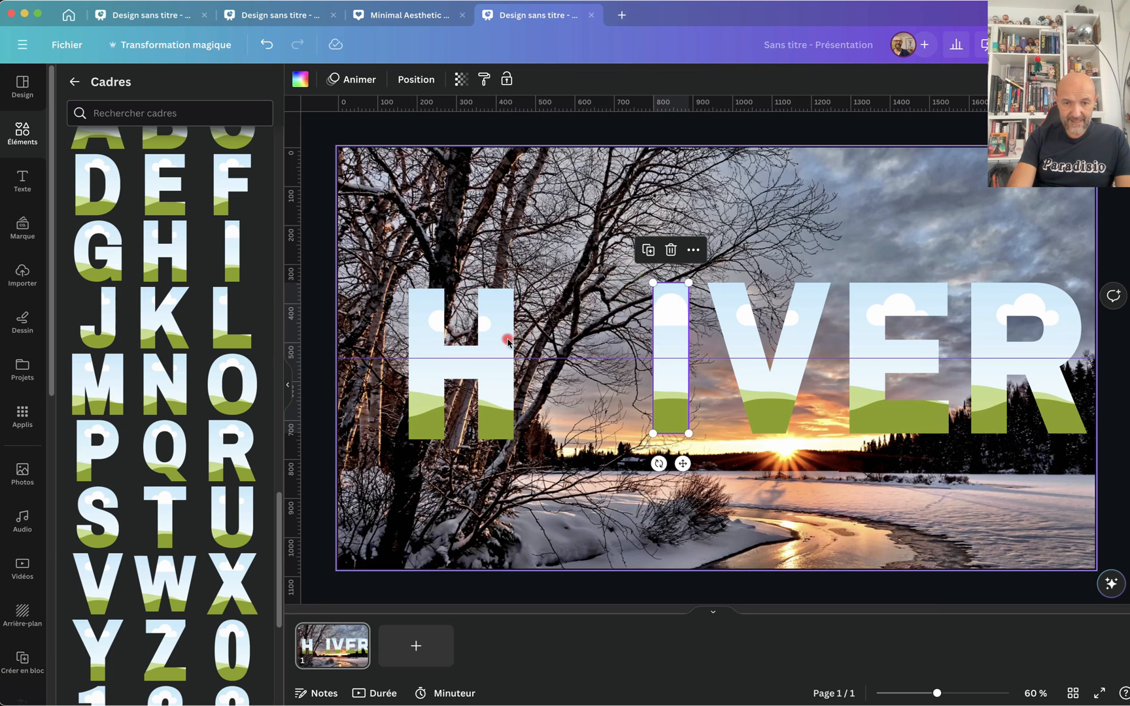
drag(491, 336, 605, 338)
- Select all five HIVER frames, enlarge them together to nearly the page width and centre them vertically on the horizontal guide
click(469, 268)
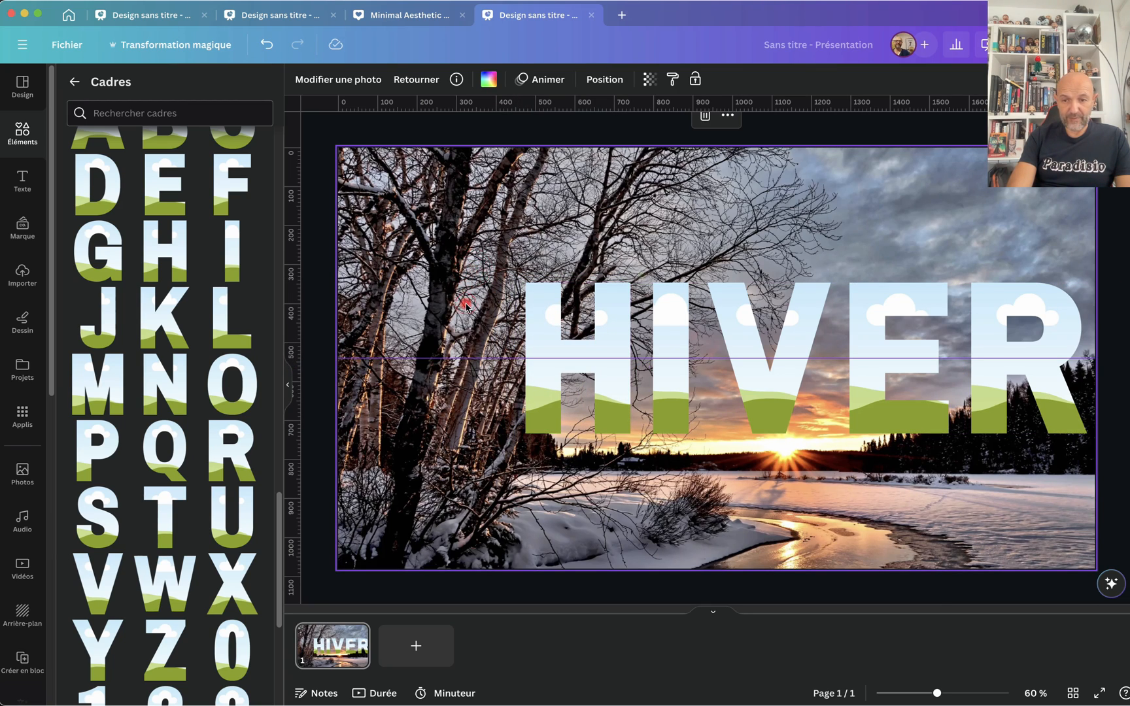
drag(465, 304, 1029, 376)
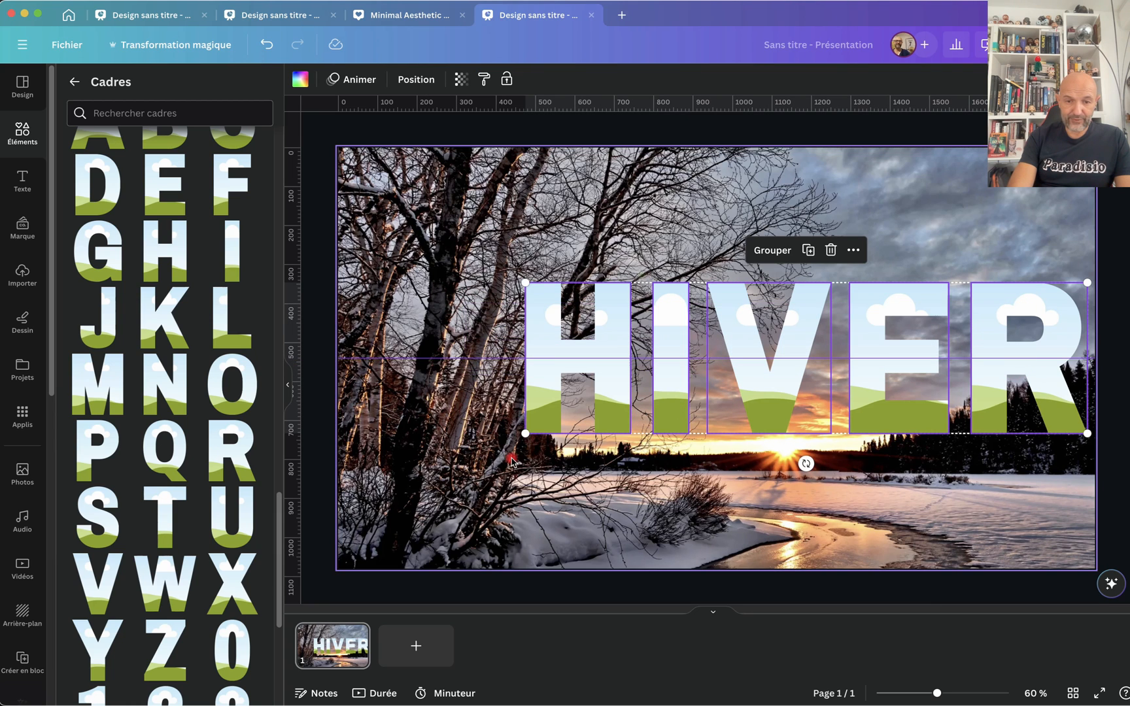
drag(525, 433, 413, 468)
drag(714, 396, 685, 388)
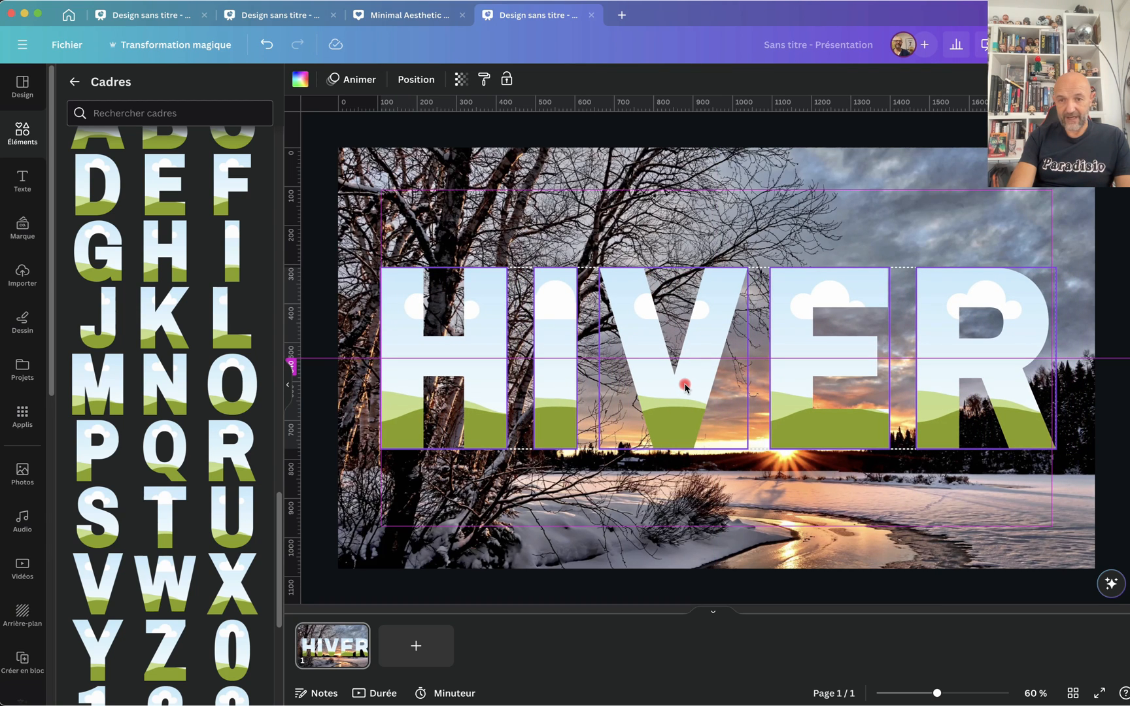
drag(685, 387, 685, 387)
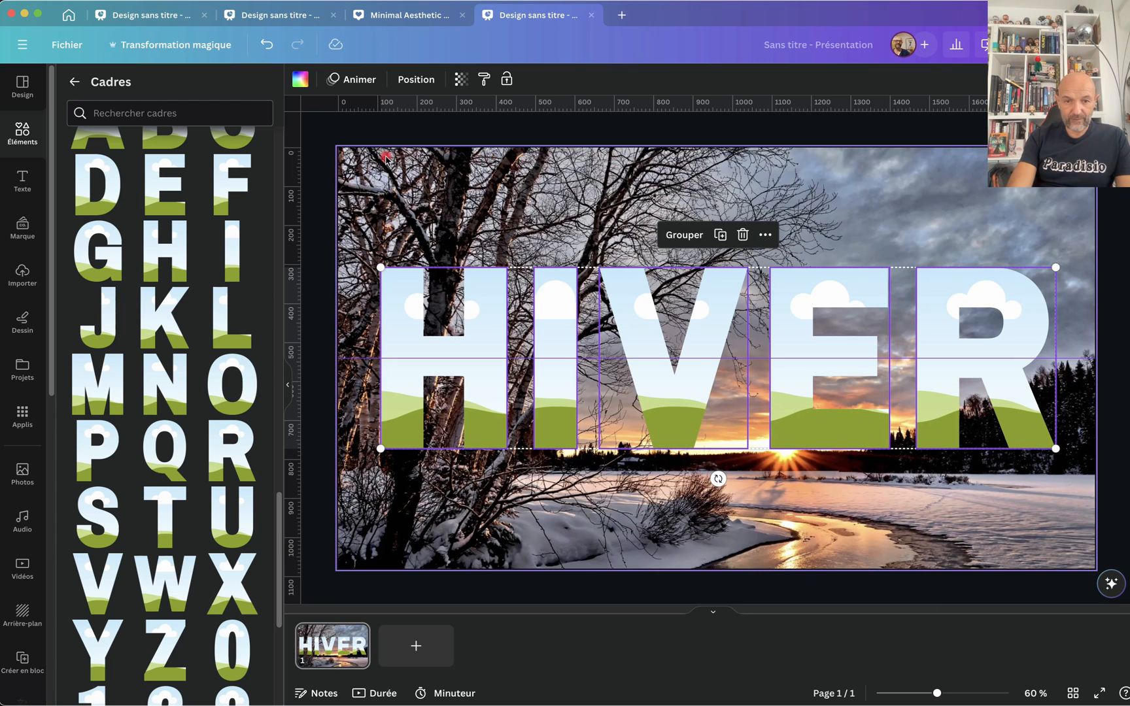
- Deselect the letter frames and add a vertical guide through the middle of the V
click(380, 177)
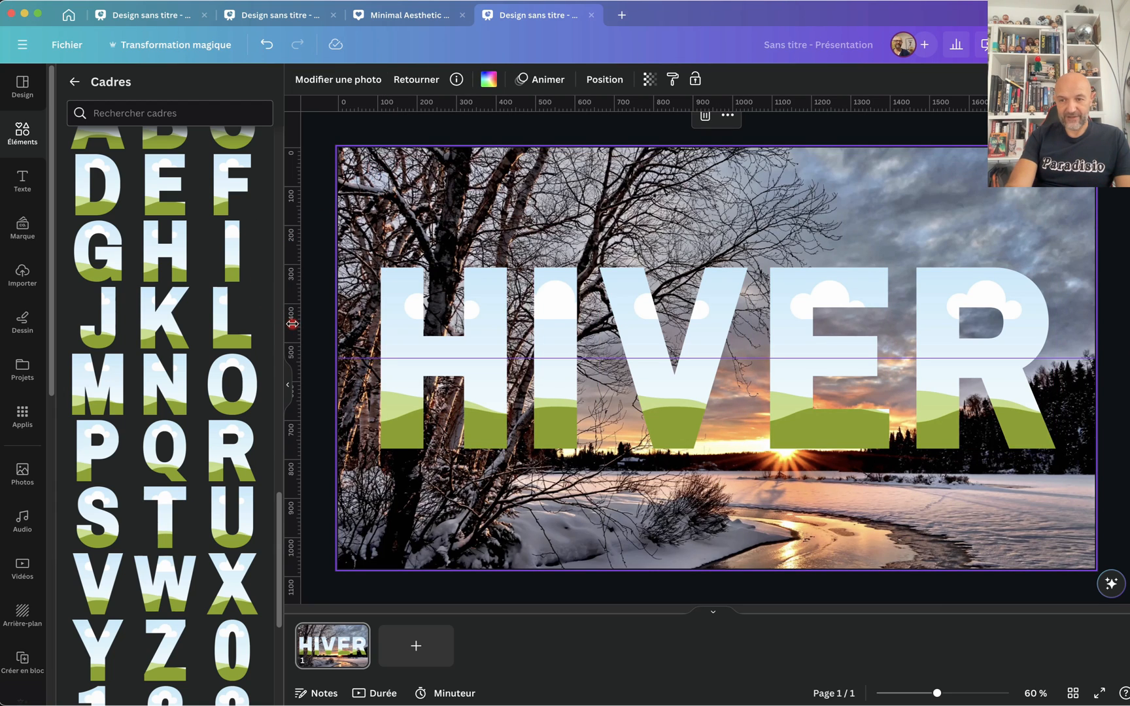
drag(292, 323, 673, 350)
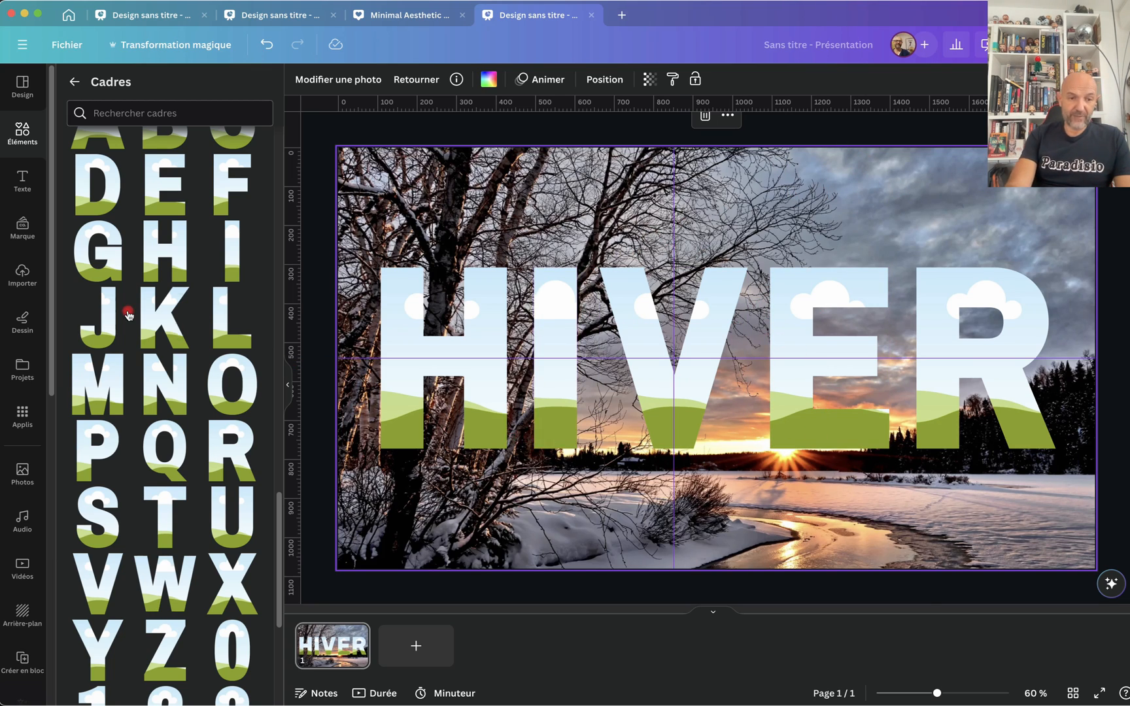
- Fill the R frame with the same snowy sunset river photo as the background
click(30, 470)
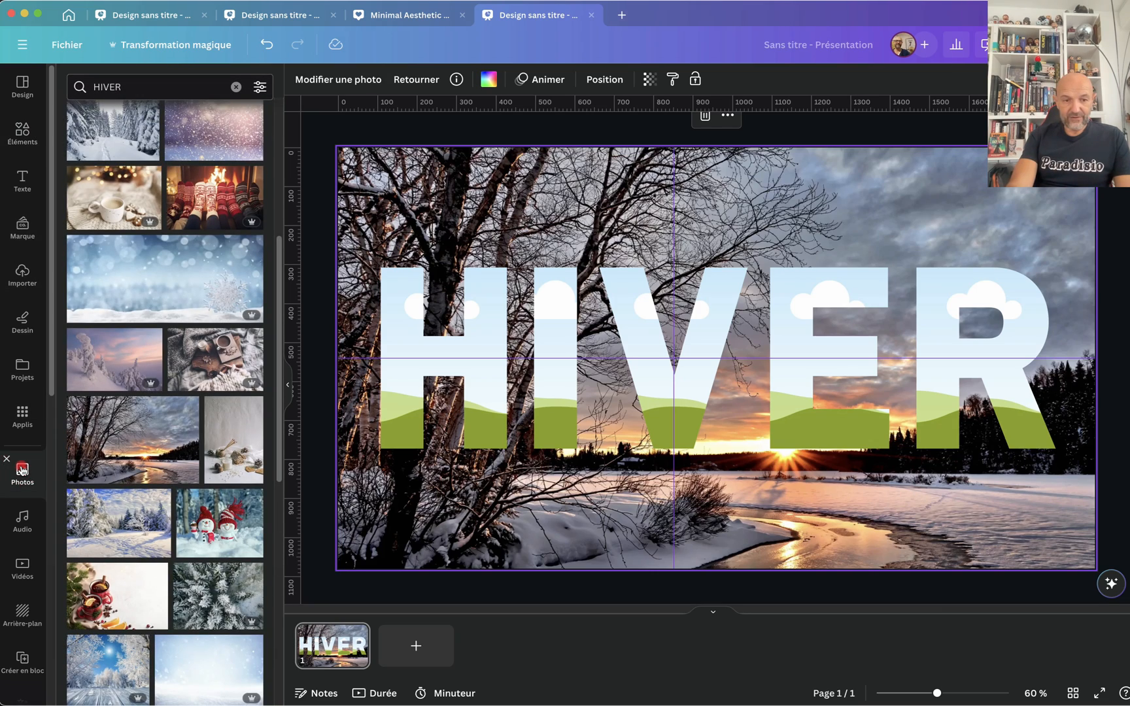
drag(97, 449, 937, 317)
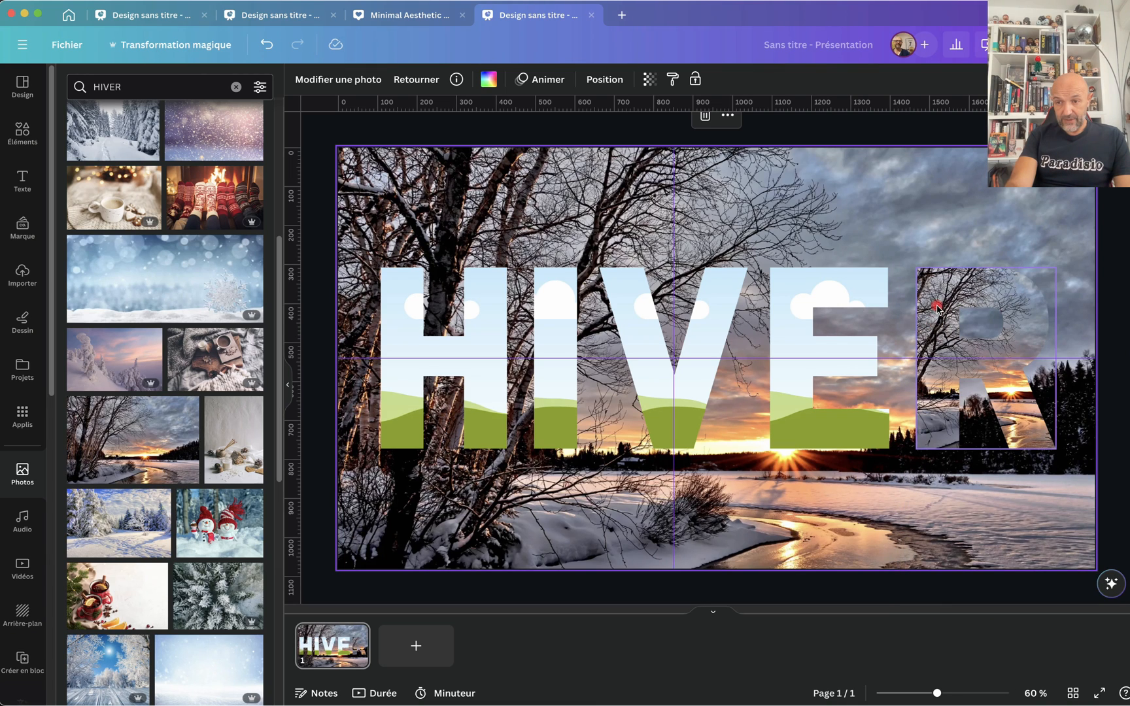
- Try to enlarge and reposition the sunset river photo inside the R frame so that it lines up with the background photo
double_click(937, 307)
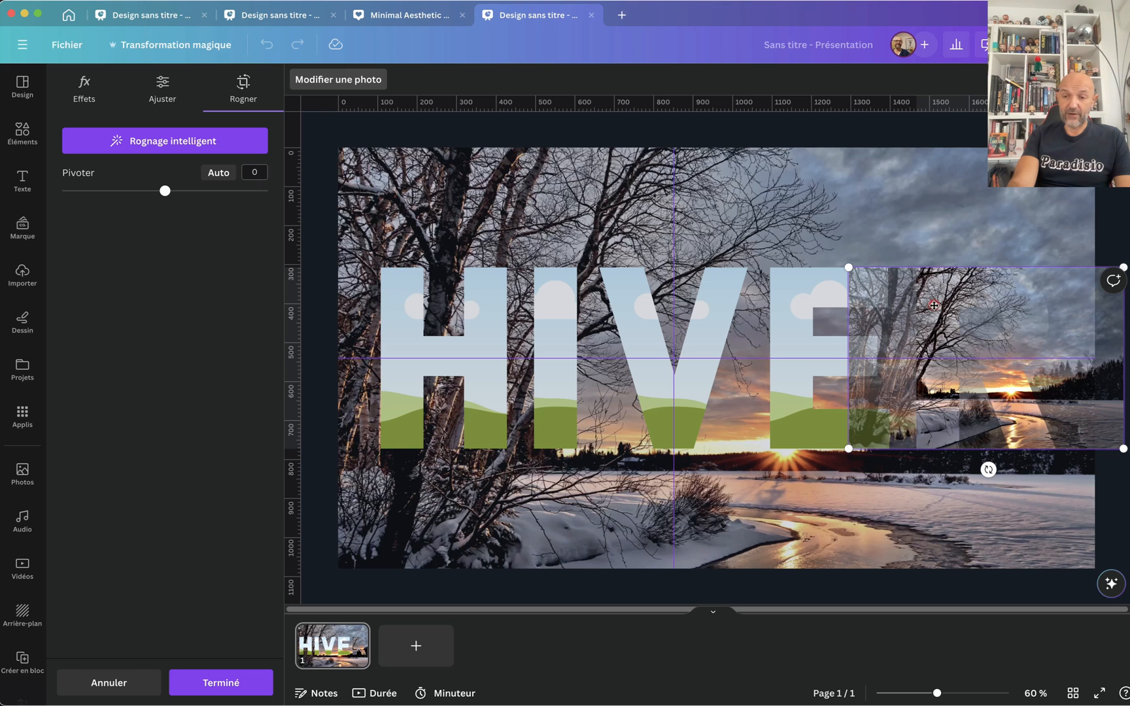
drag(923, 307, 874, 307)
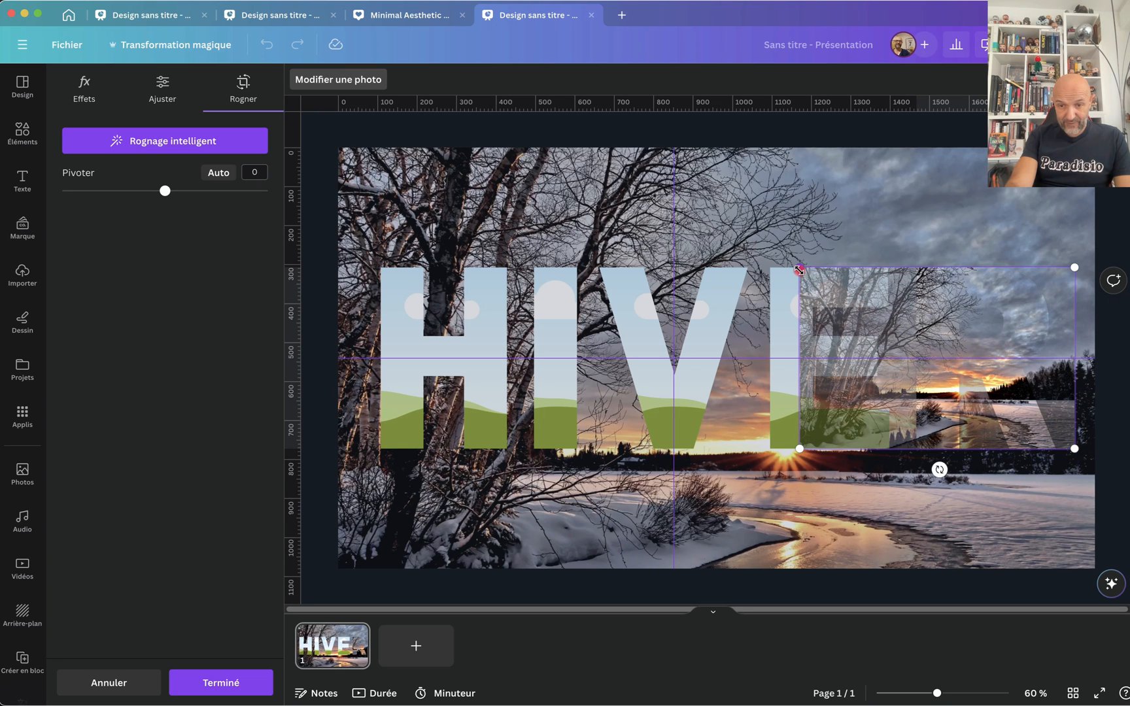
drag(799, 270, 594, 184)
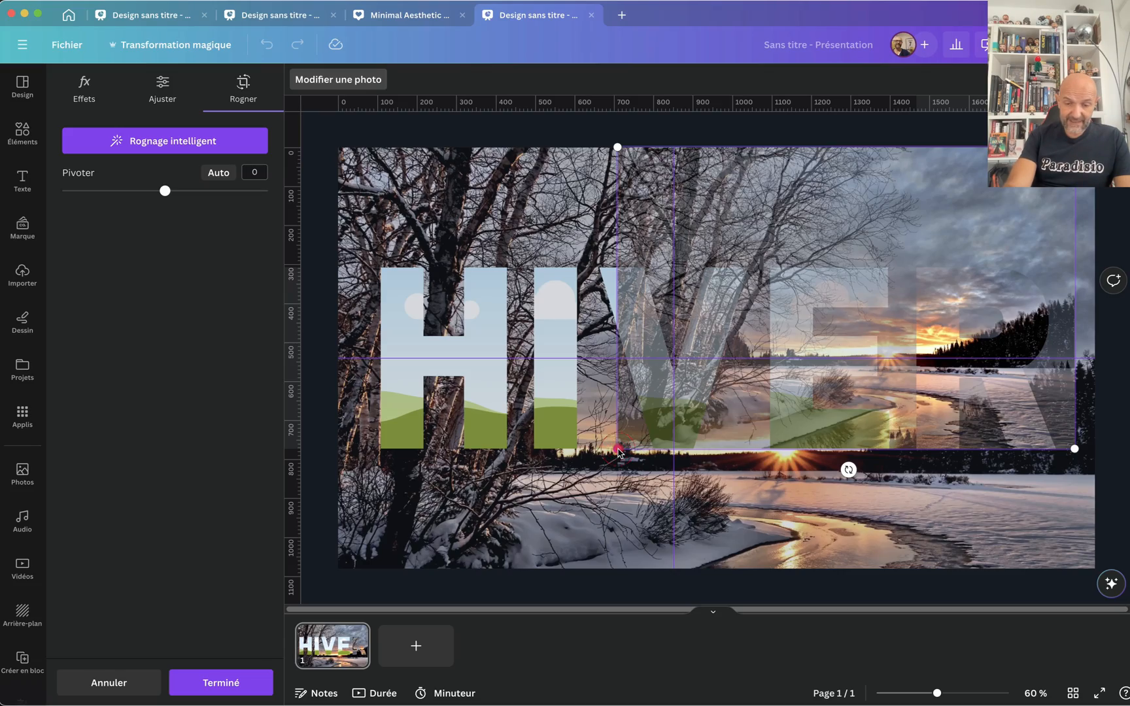
drag(619, 451, 434, 543)
drag(880, 520, 738, 519)
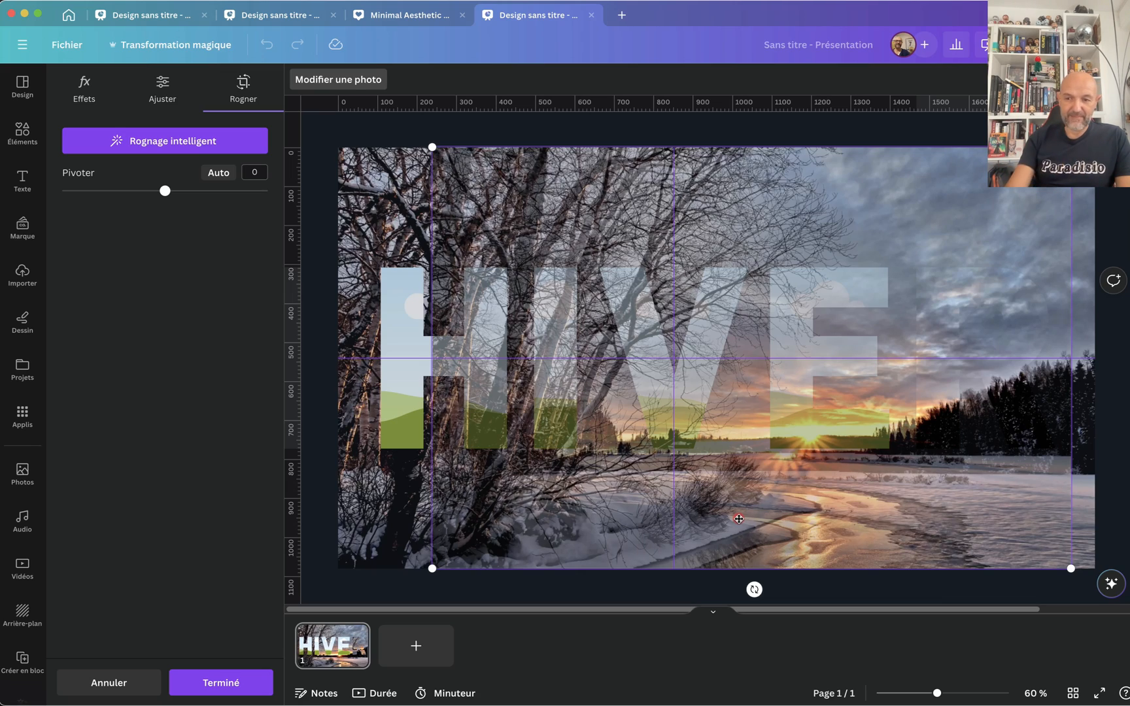
drag(477, 211, 260, 298)
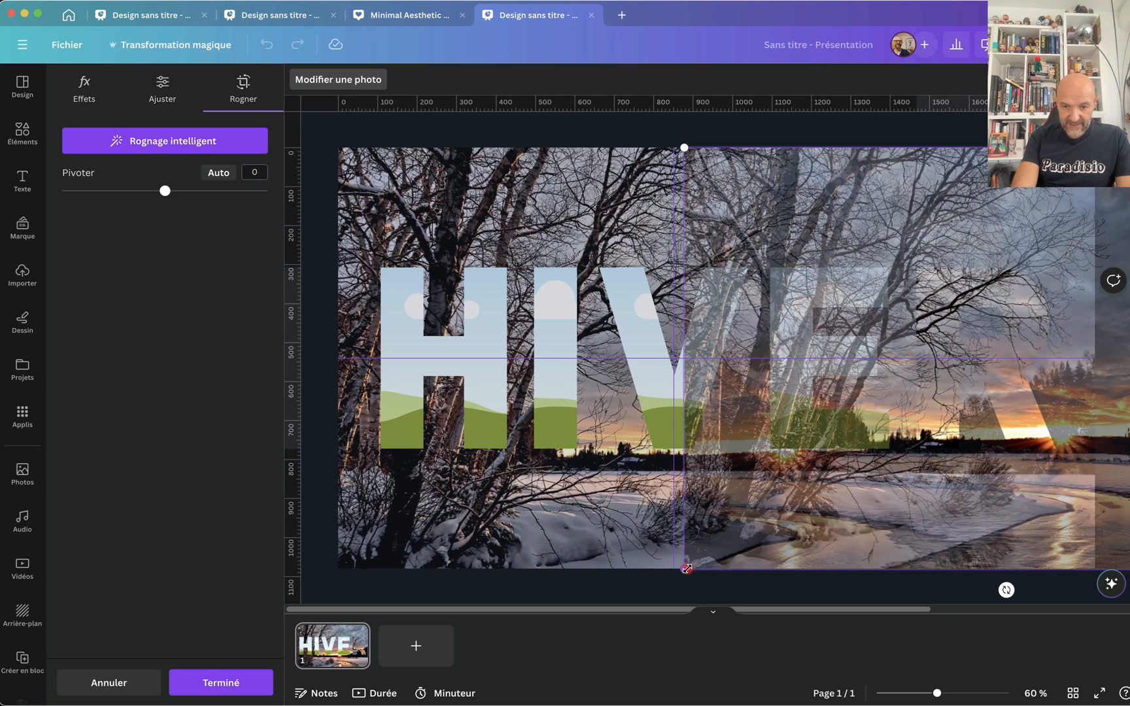
drag(684, 570, 635, 591)
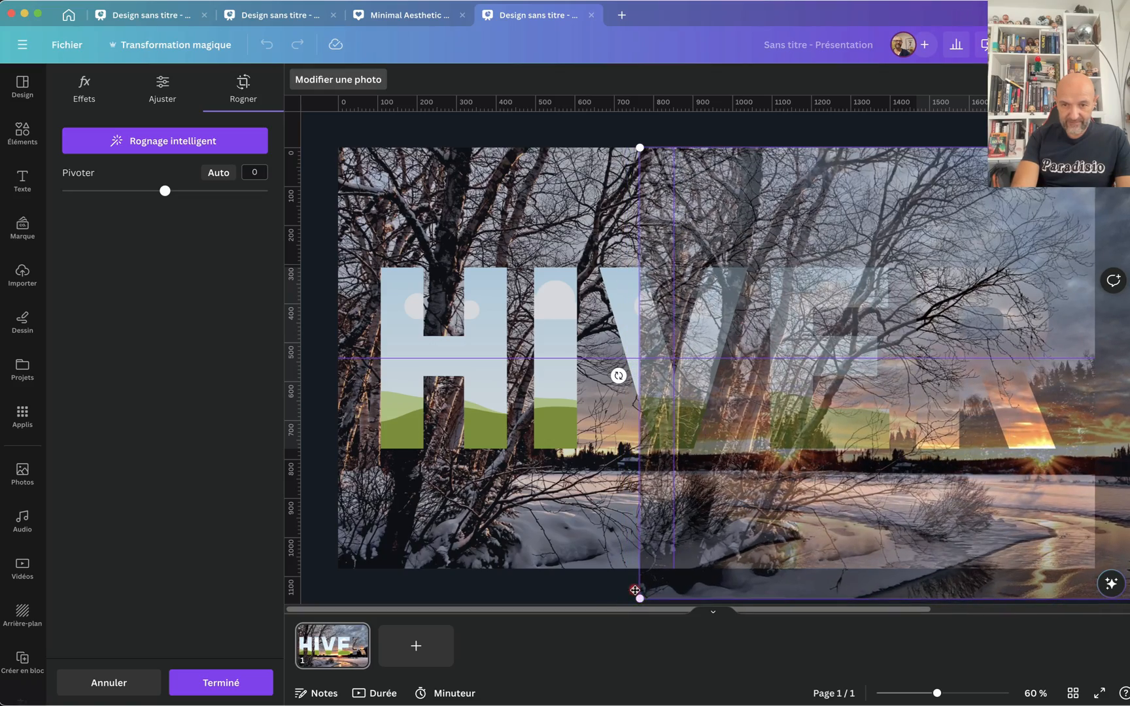
drag(844, 453, 608, 426)
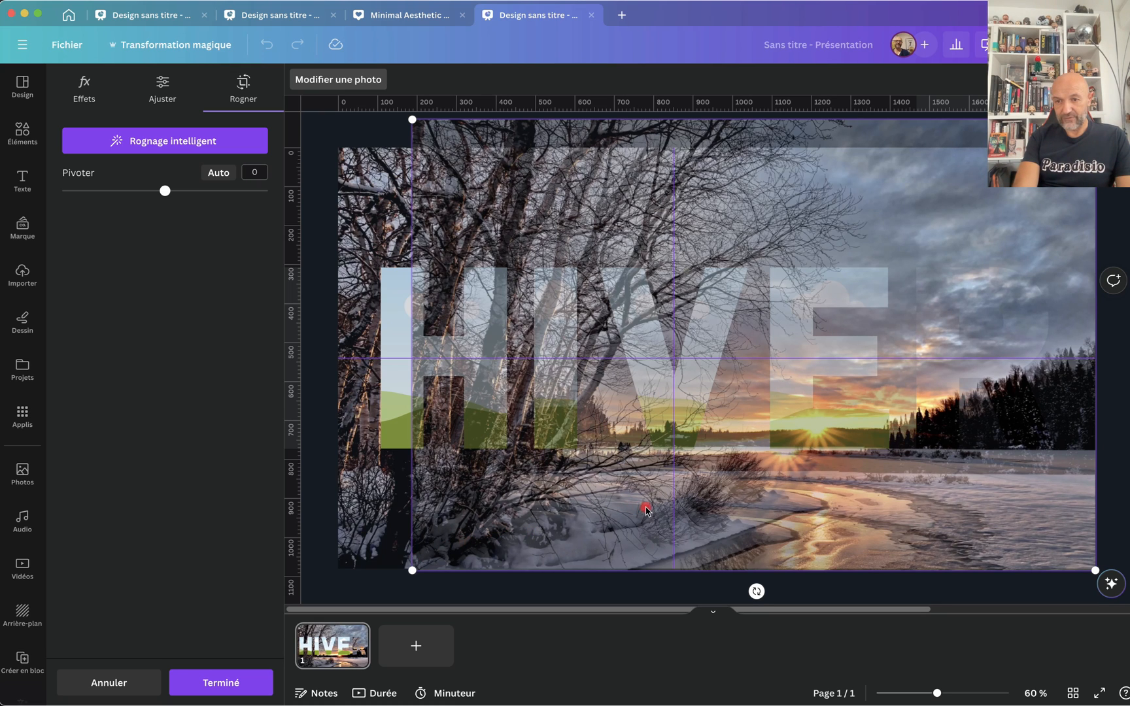
mouse_move(646, 511)
mouse_down()
mouse_move(660, 480)
mouse_move(654, 507)
mouse_up()
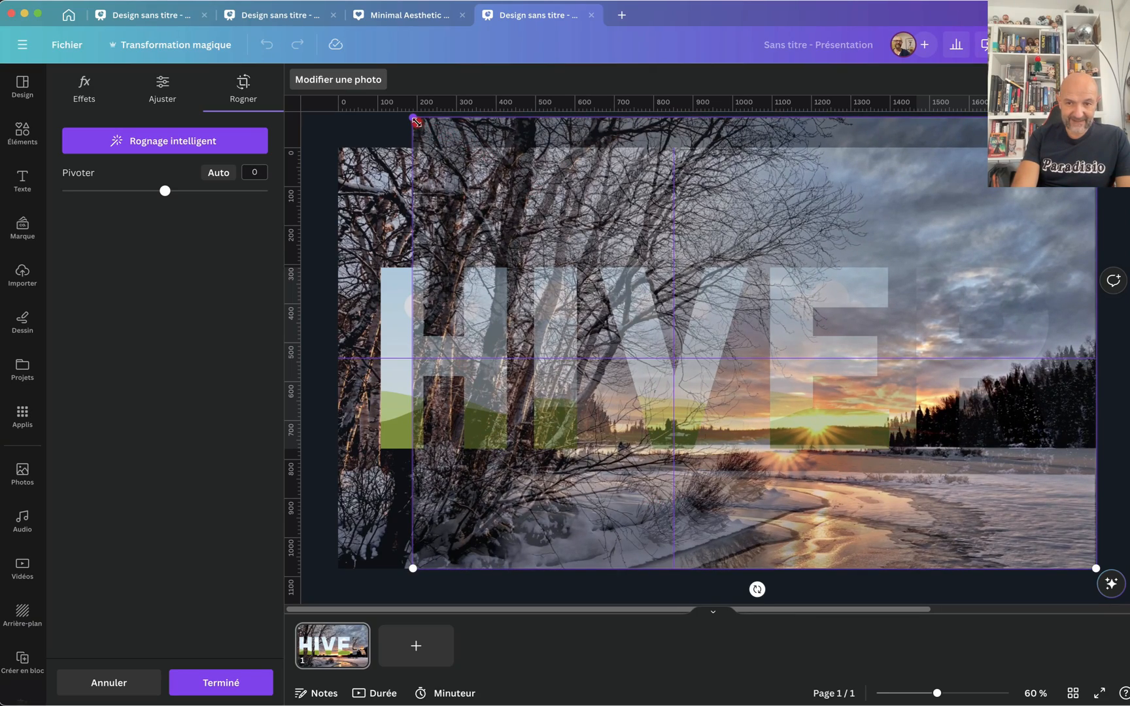
drag(412, 117, 464, 149)
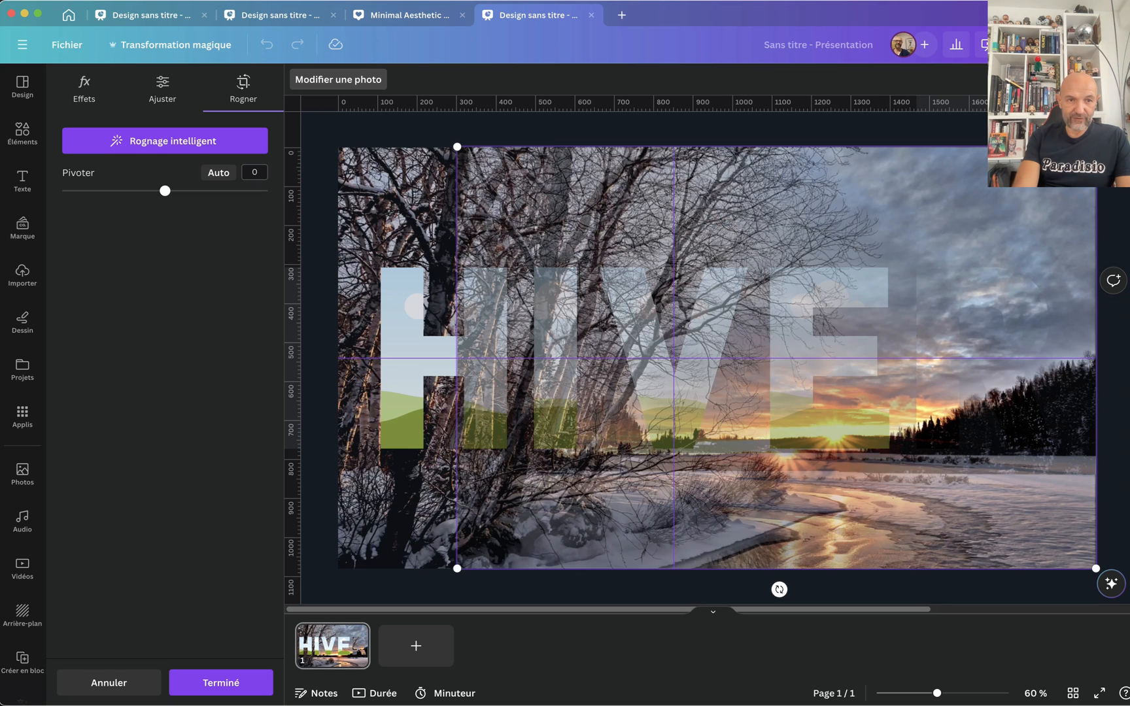
- Look at the BEACH composition and the tablet mockup with hot-air balloons in the other open designs, and return to the HIVER design
click(164, 16)
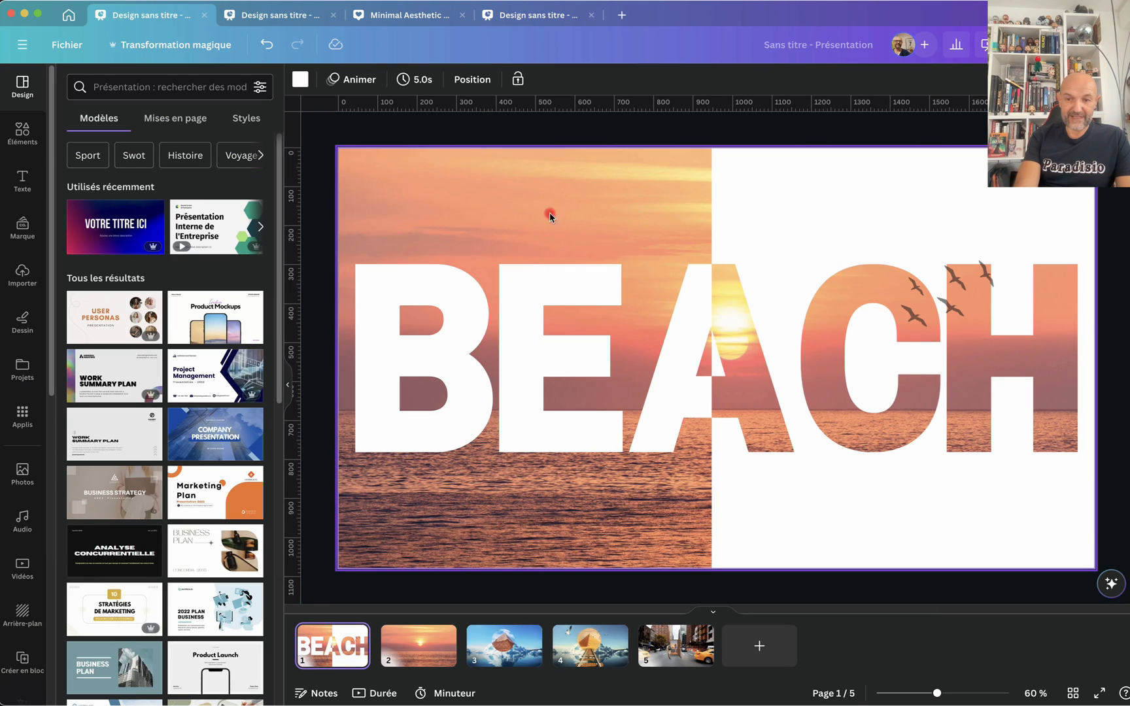
click(420, 16)
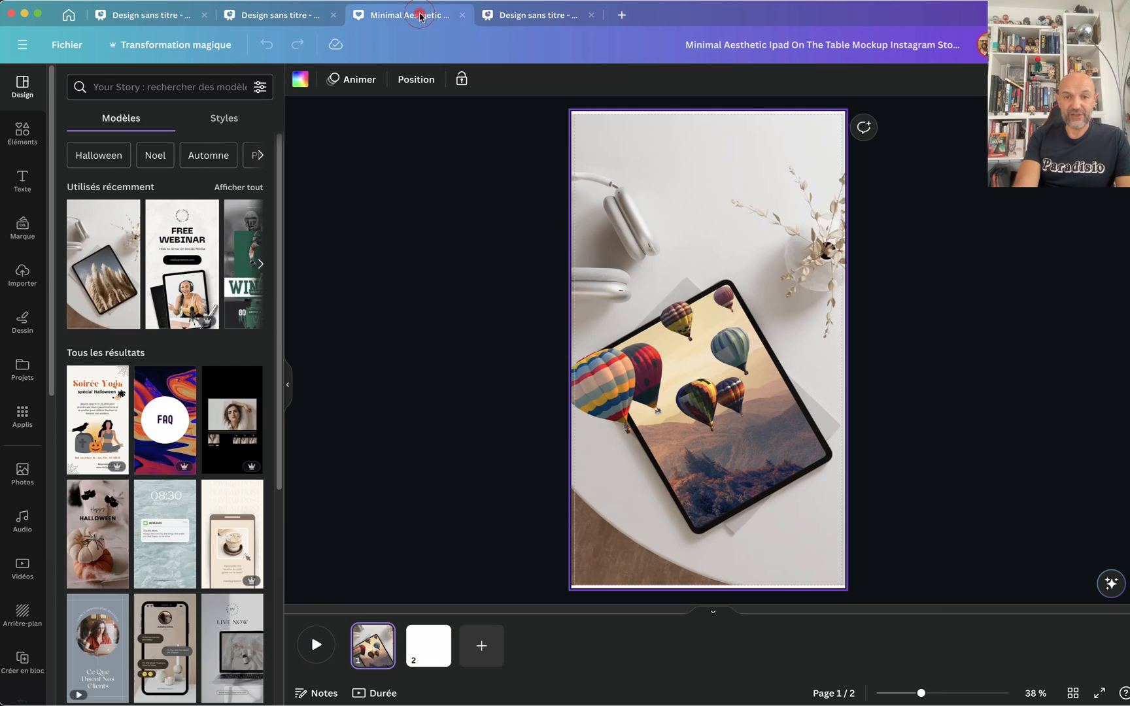
click(567, 16)
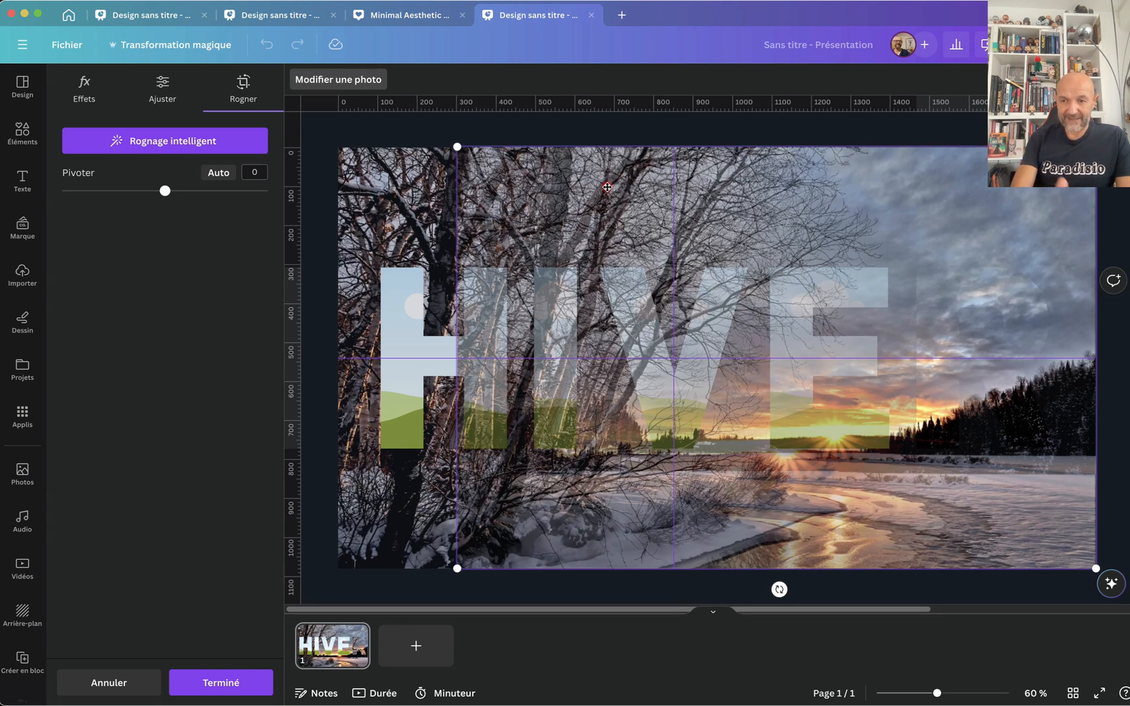
- Finish cropping, remove the photo from the R frame and delete the sunset river background photo
click(406, 208)
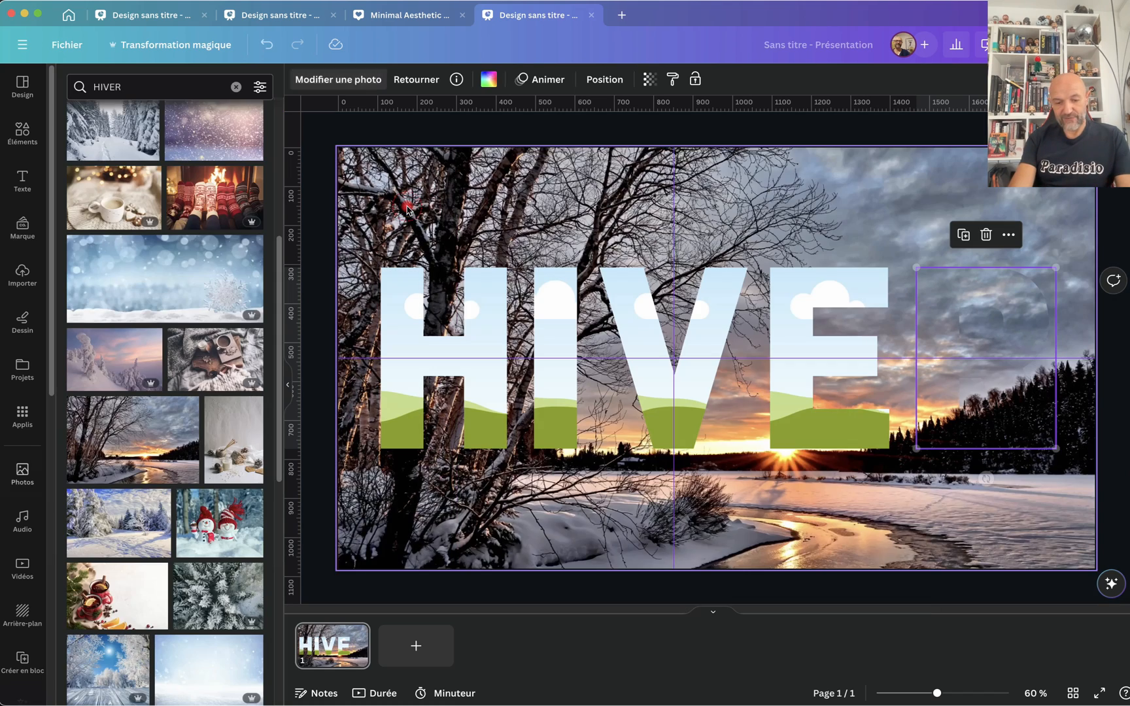
key(BackSpace)
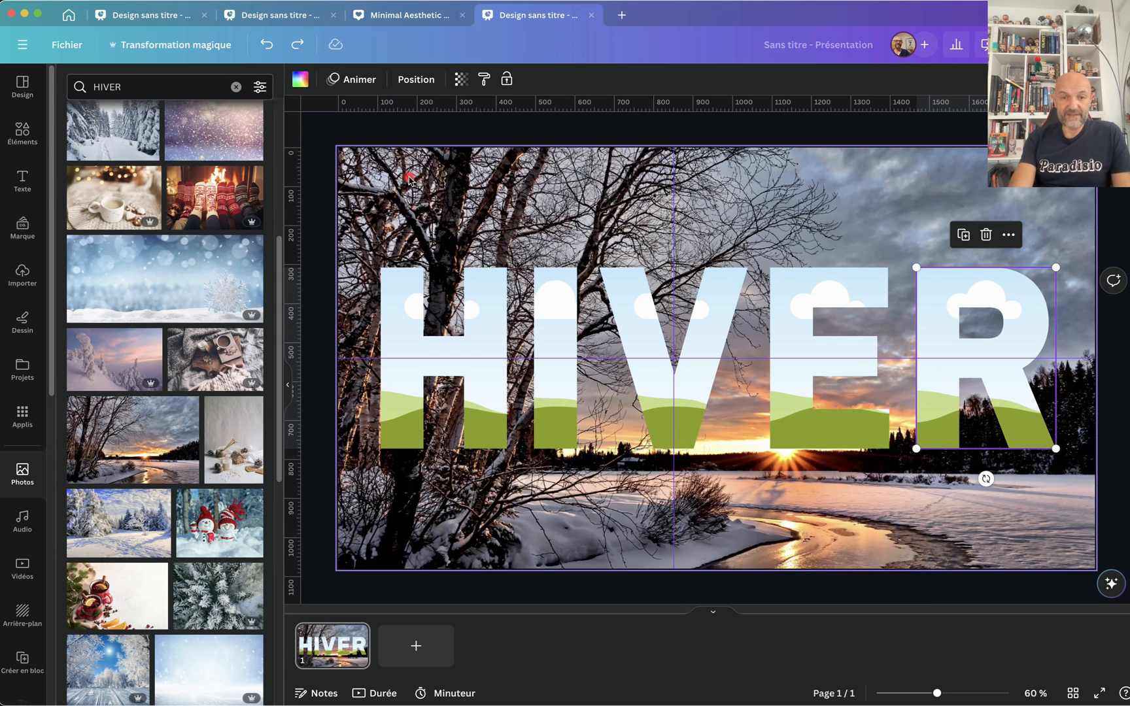
click(412, 178)
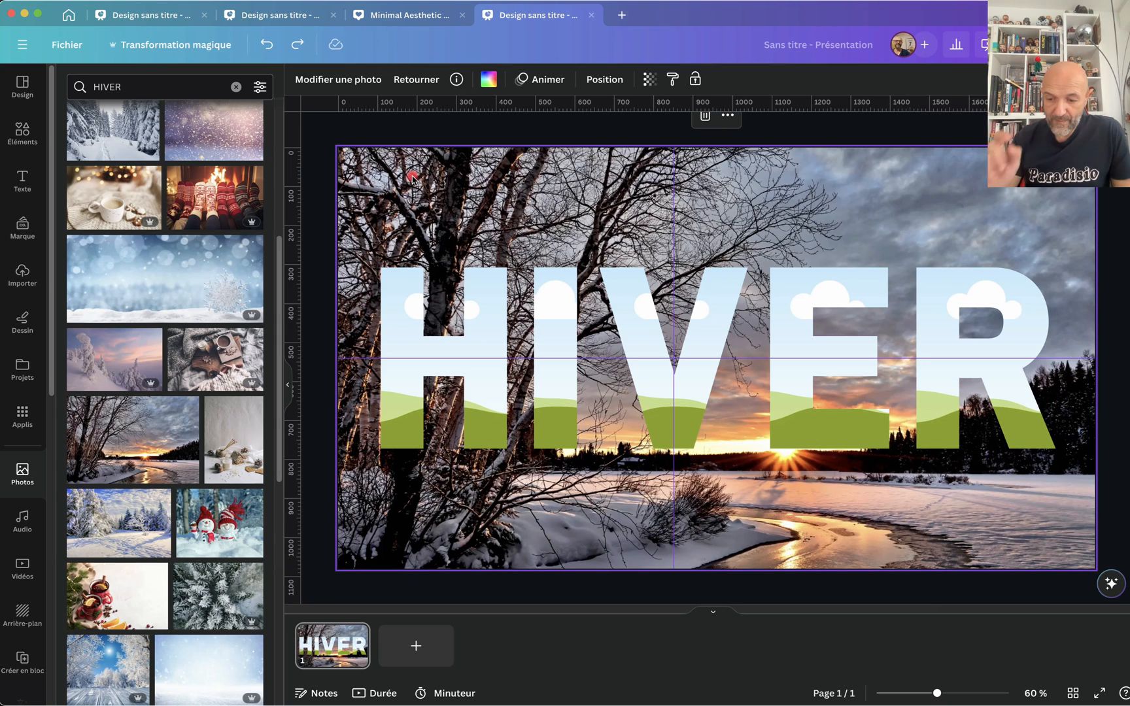
key(Delete)
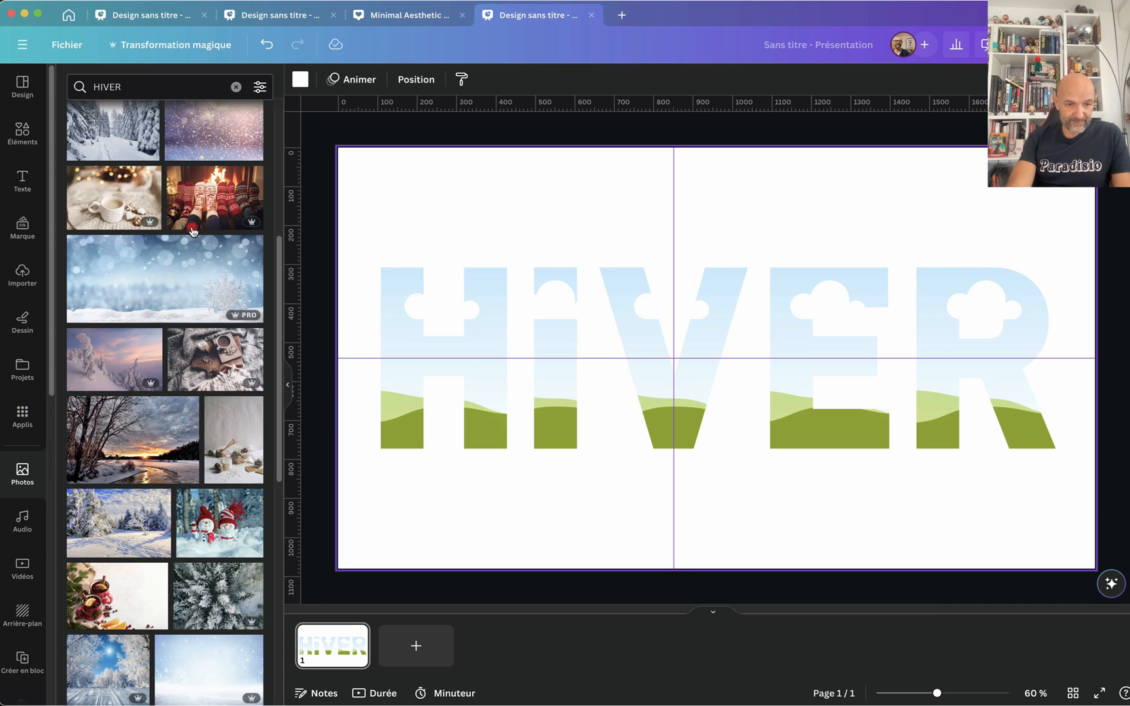
- Add the photo of snow-covered trees under a pink sky, enlarge it to the page width and align its lower edge with the page
click(115, 364)
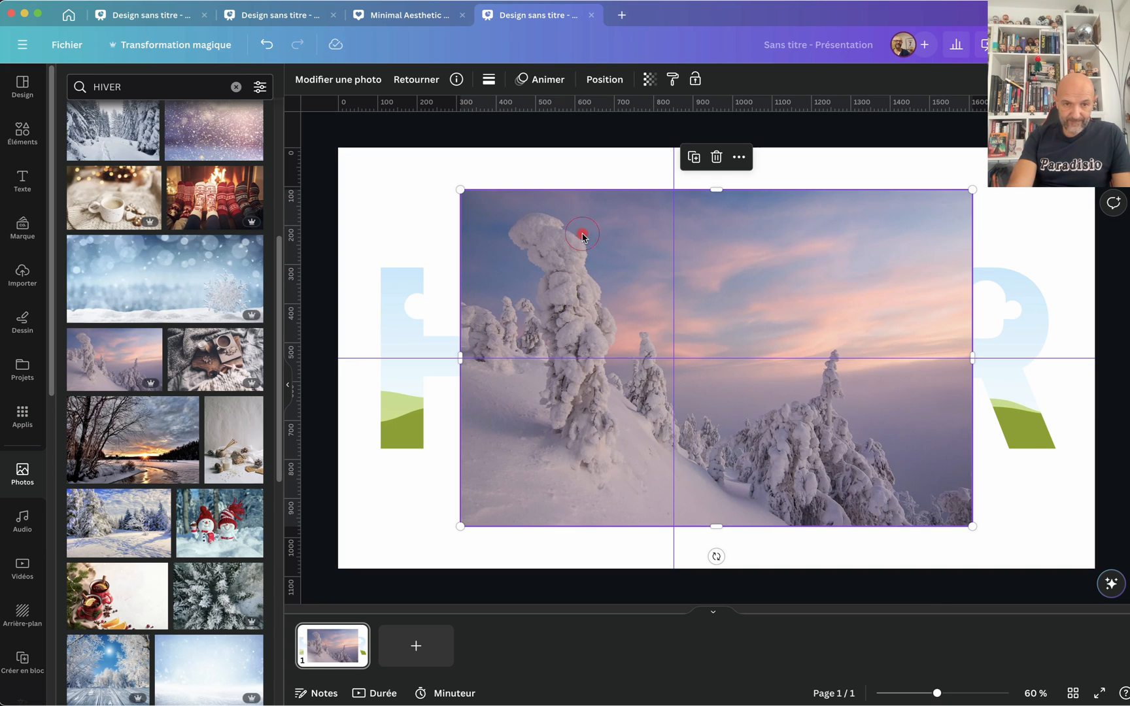
drag(582, 237, 460, 194)
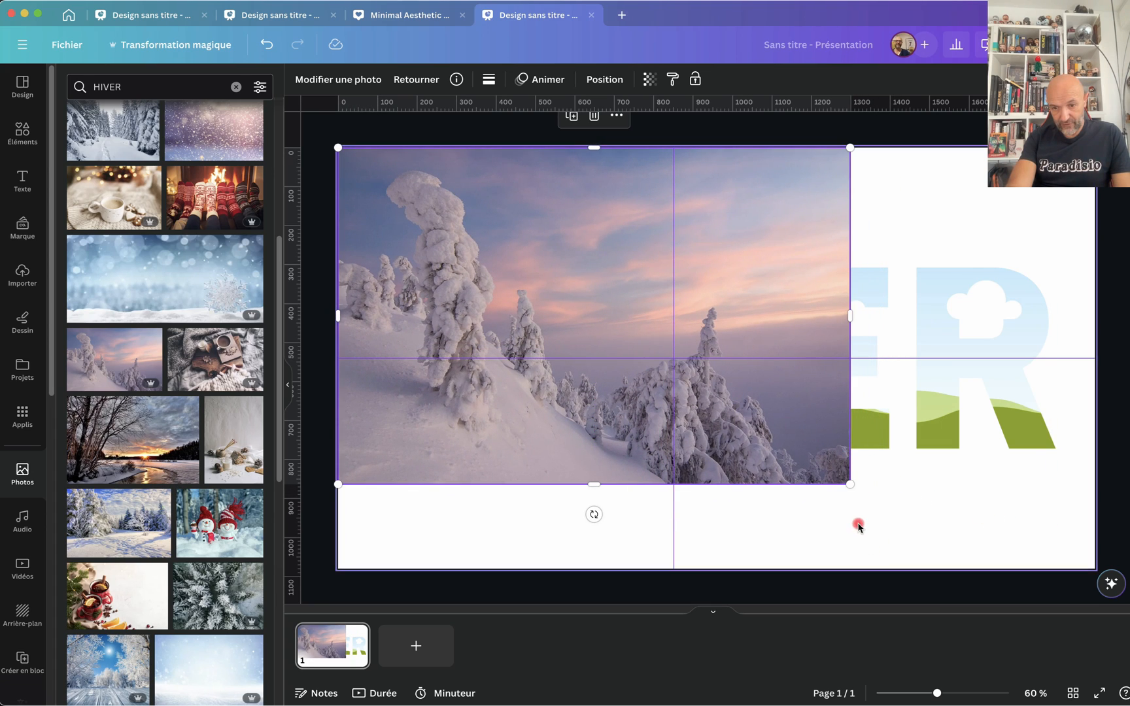
drag(850, 484, 1055, 540)
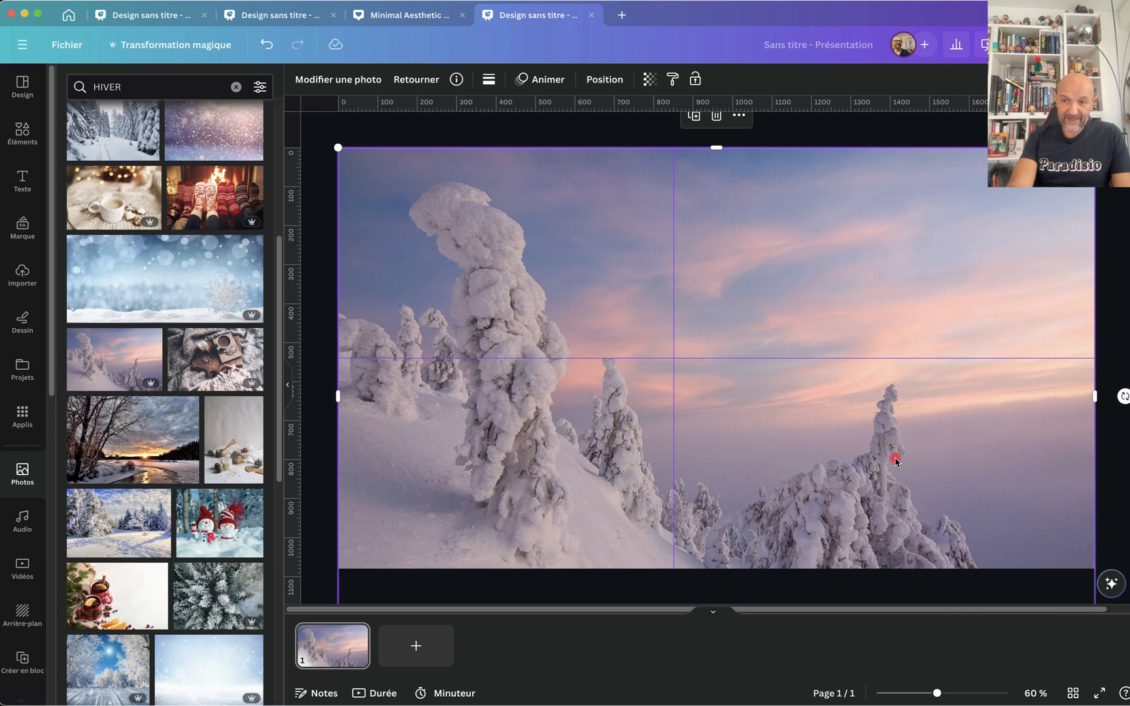
drag(895, 461, 895, 384)
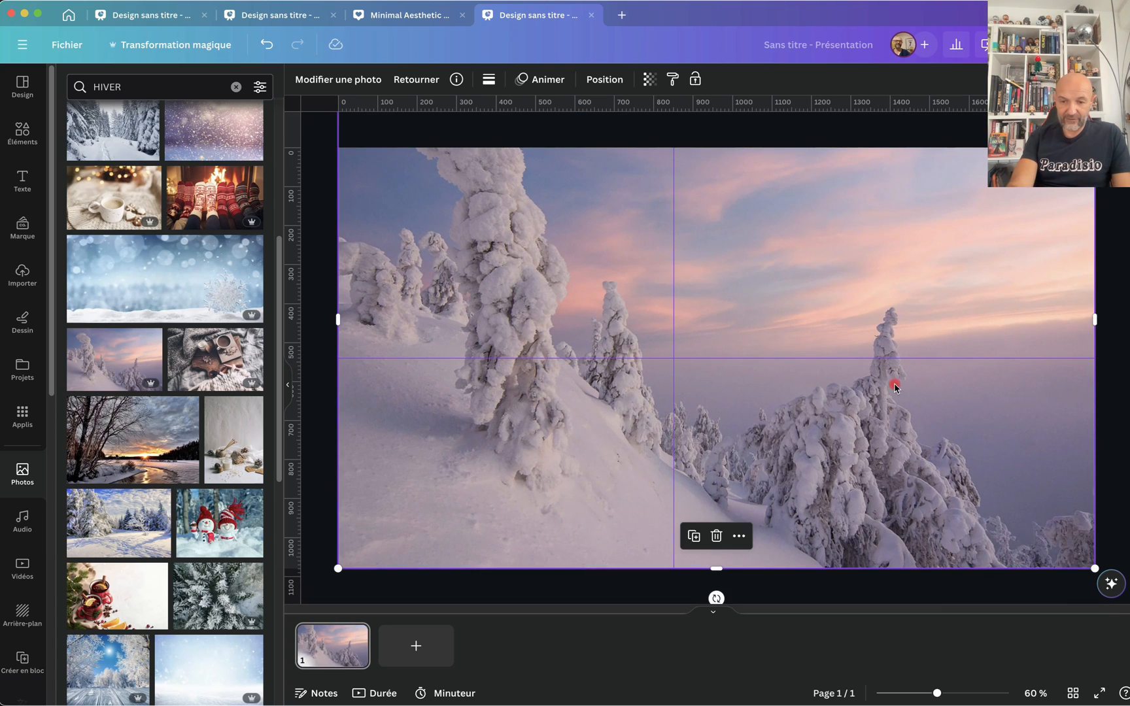
- Send the snow-covered trees photo to the back, behind the HIVER letter frames
right_click(949, 492)
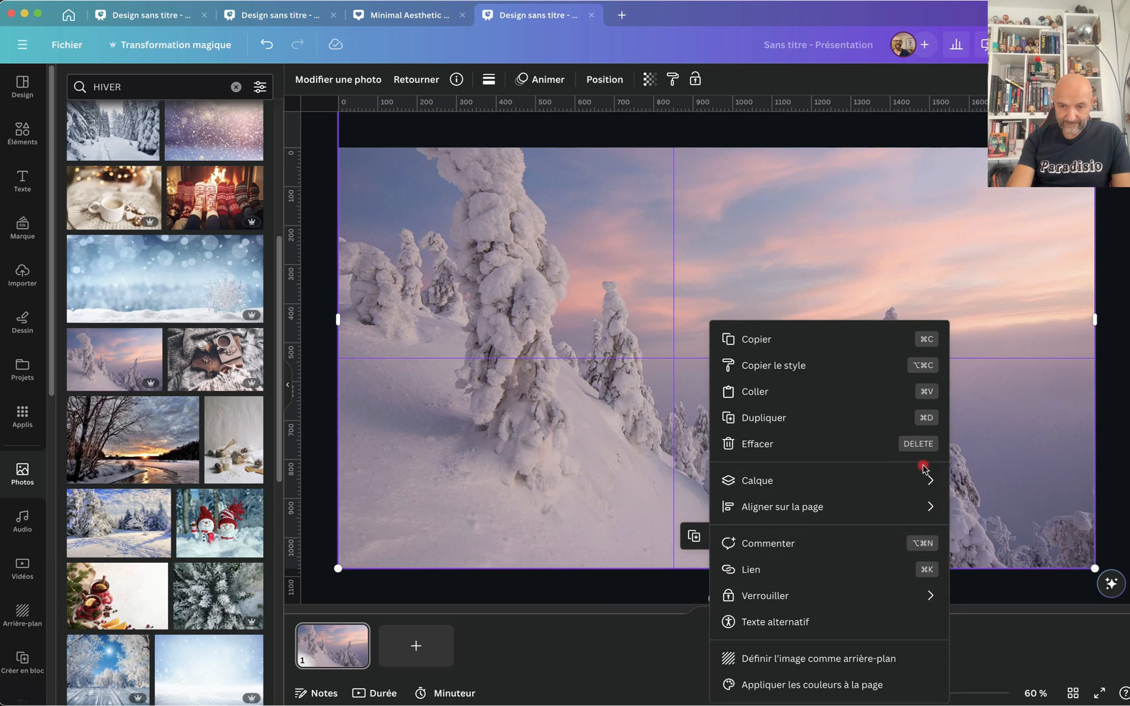
mouse_move(914, 471)
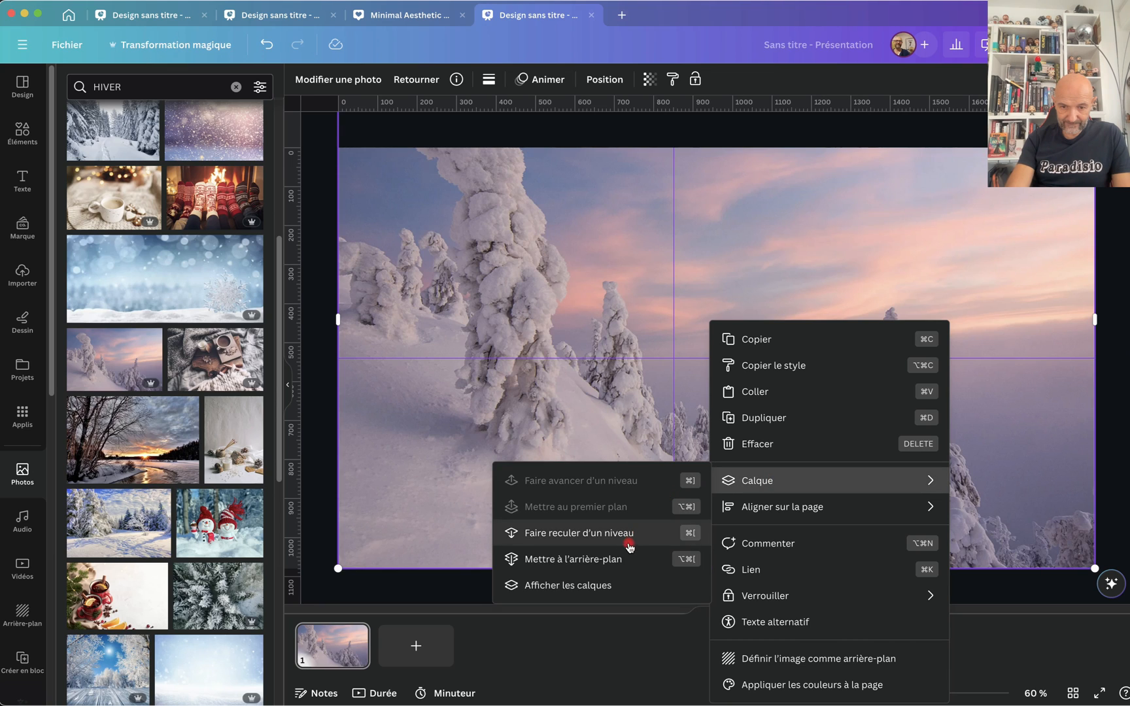
click(618, 559)
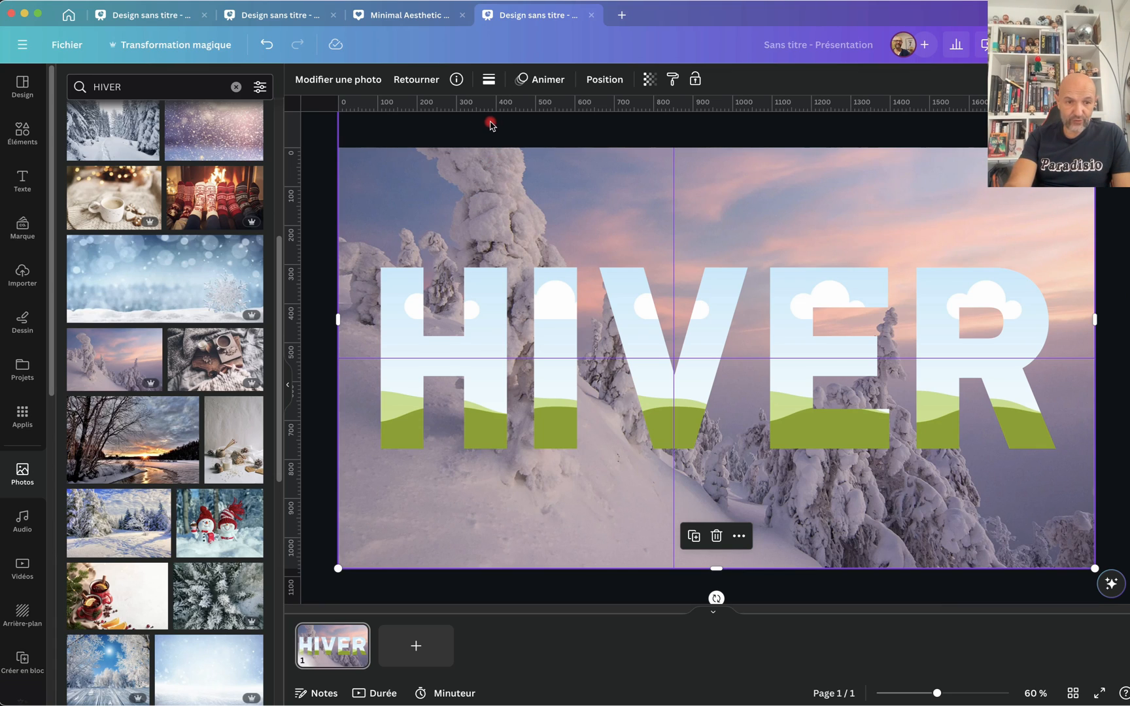
- Fill the R frame with the same snow-covered trees photo and enlarge it inside the frame to coincide with the background photo
drag(114, 349, 762, 386)
double_click(930, 287)
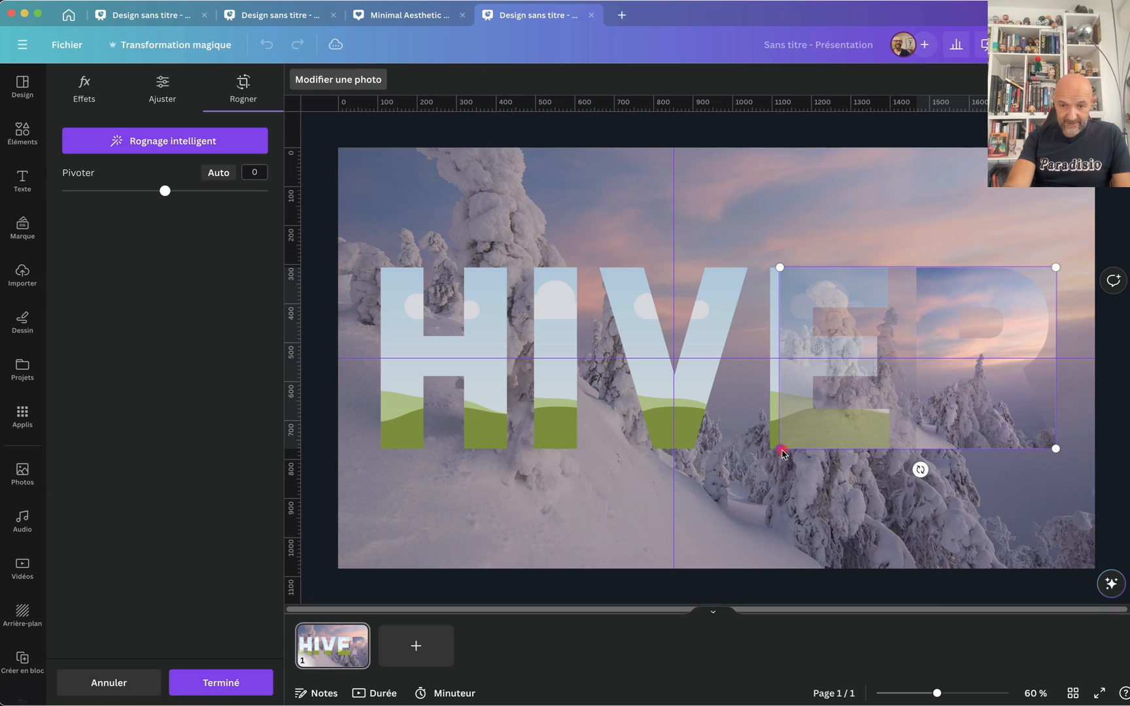
drag(782, 451, 557, 504)
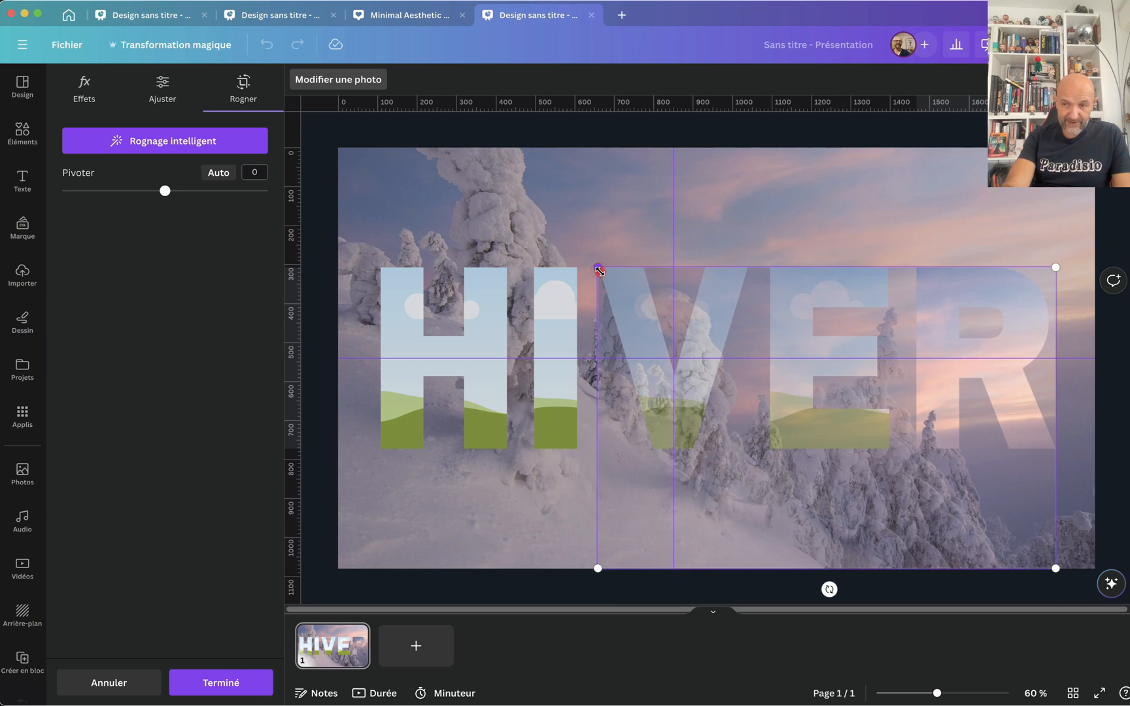
drag(598, 267, 337, 105)
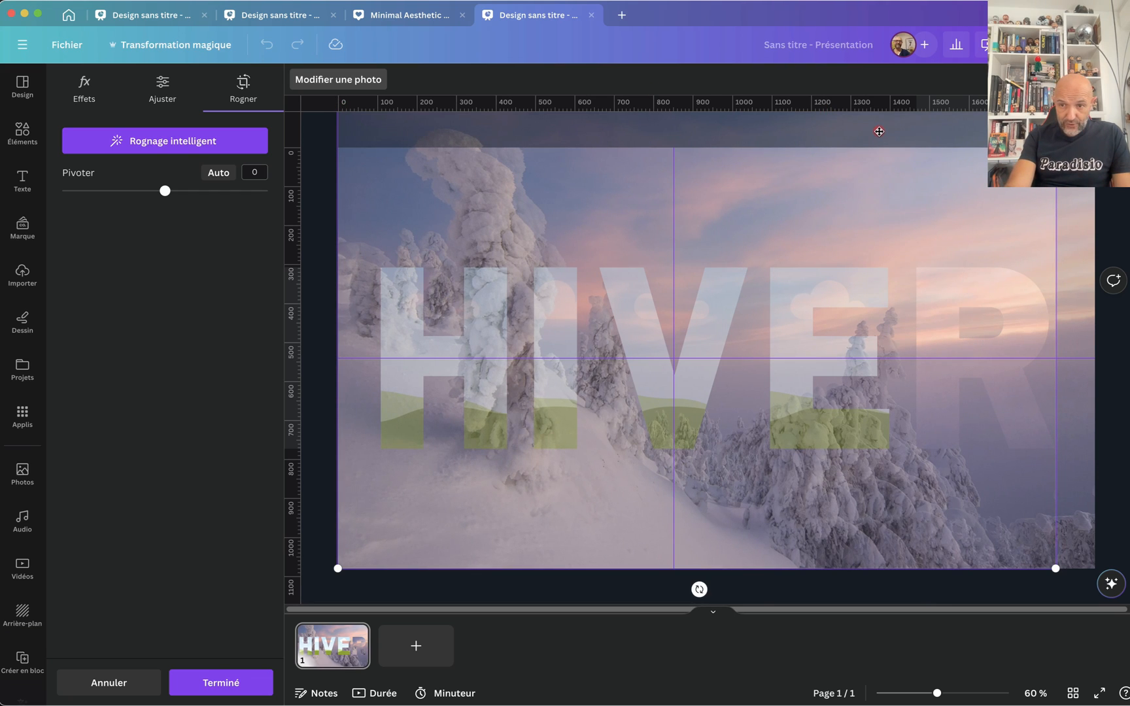
scroll(879, 131, down, 5)
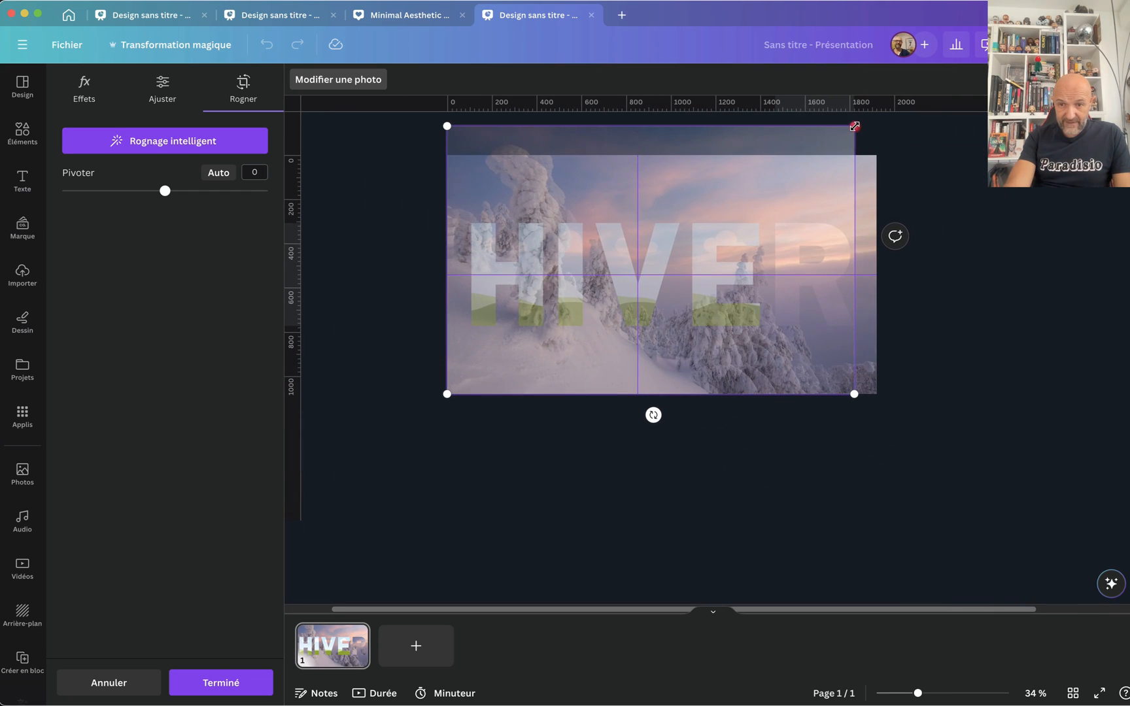
drag(856, 125, 880, 112)
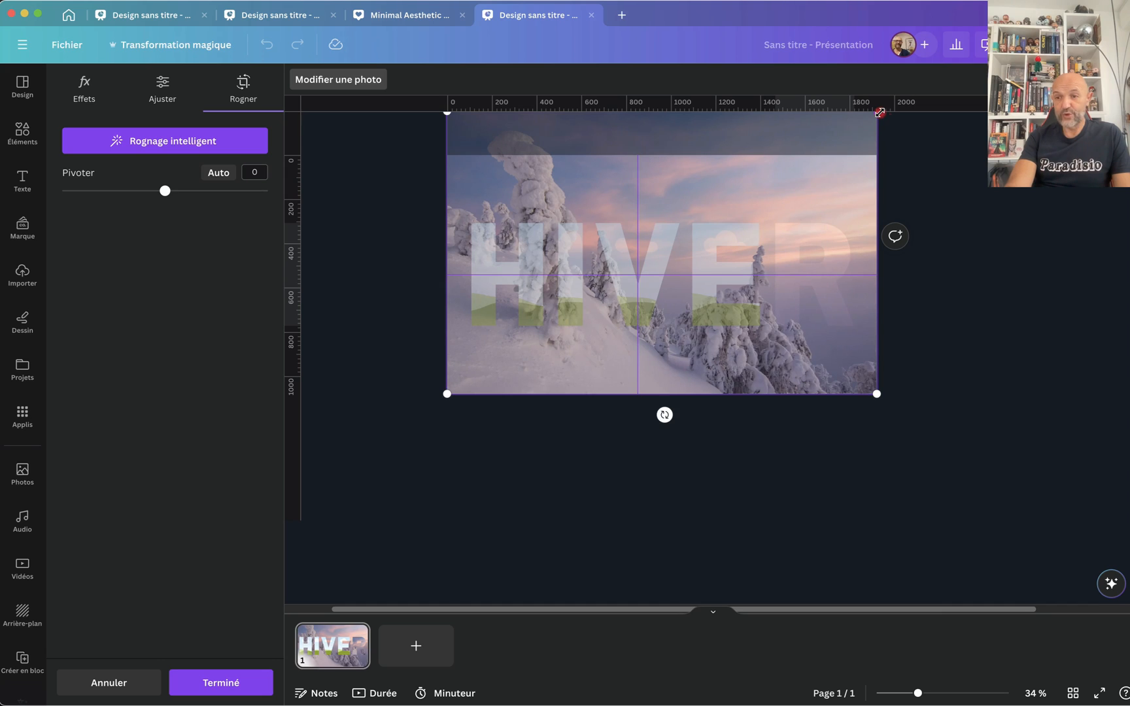
click(974, 360)
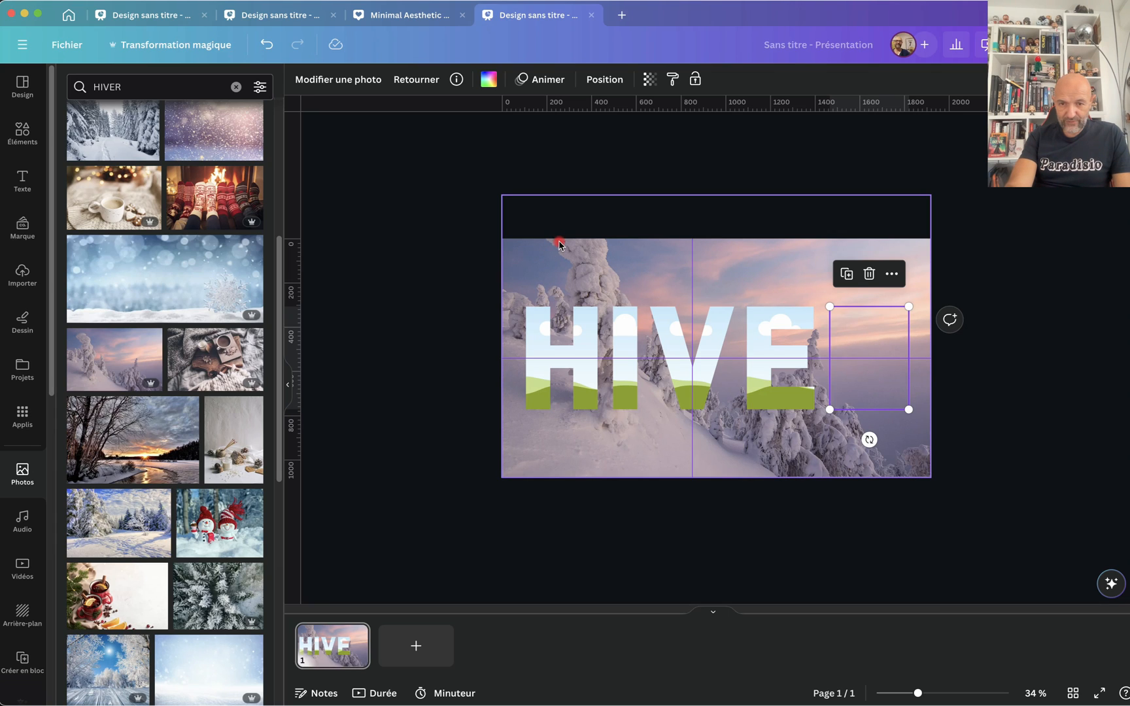
click(546, 379)
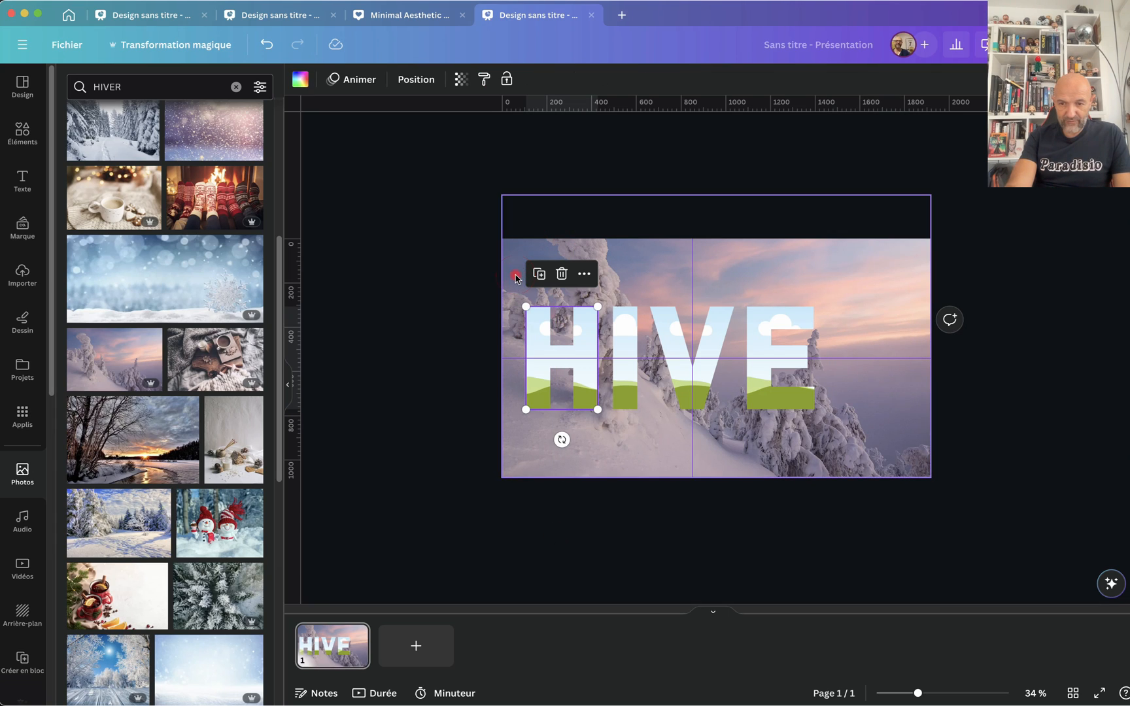
click(529, 274)
mouse_move(529, 275)
mouse_down()
mouse_move(461, 266)
mouse_move(528, 275)
mouse_up()
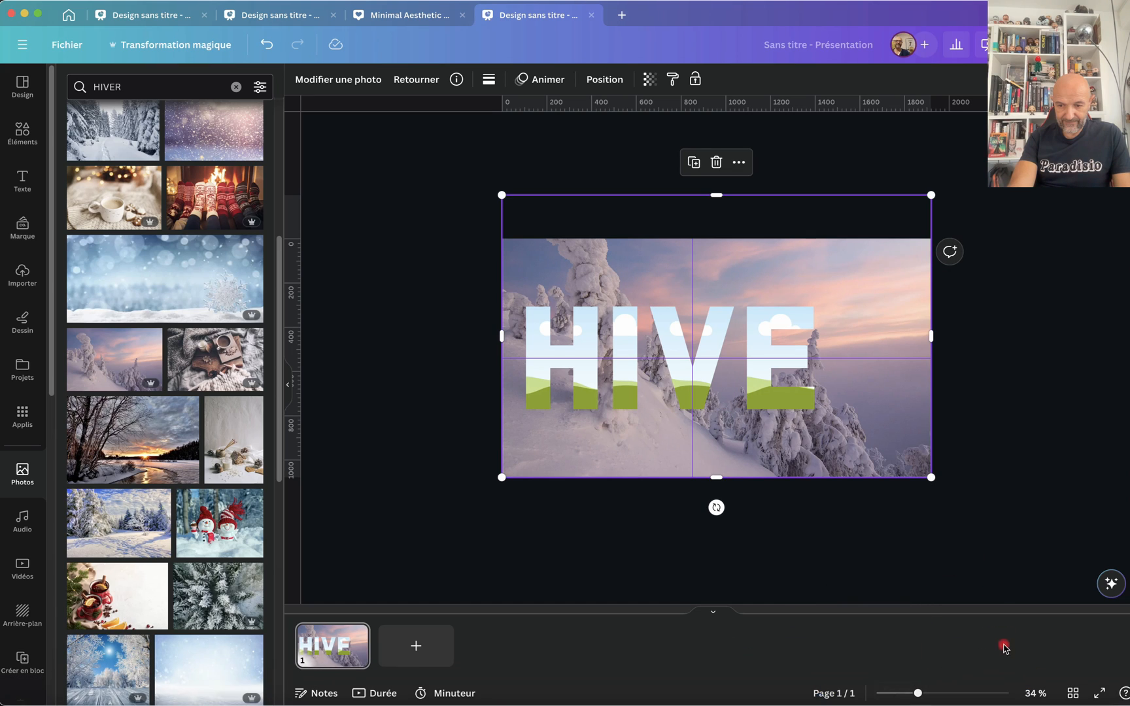
key(super+z)
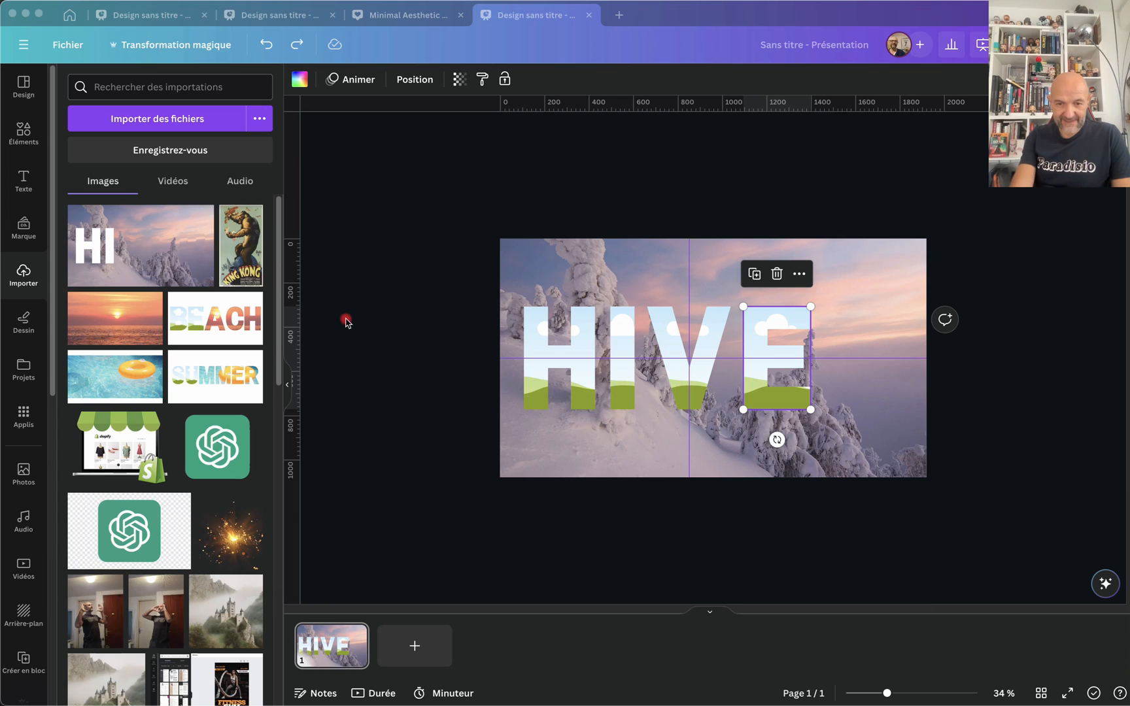
- Move the vertical guide to the page's centre at 960
click(538, 262)
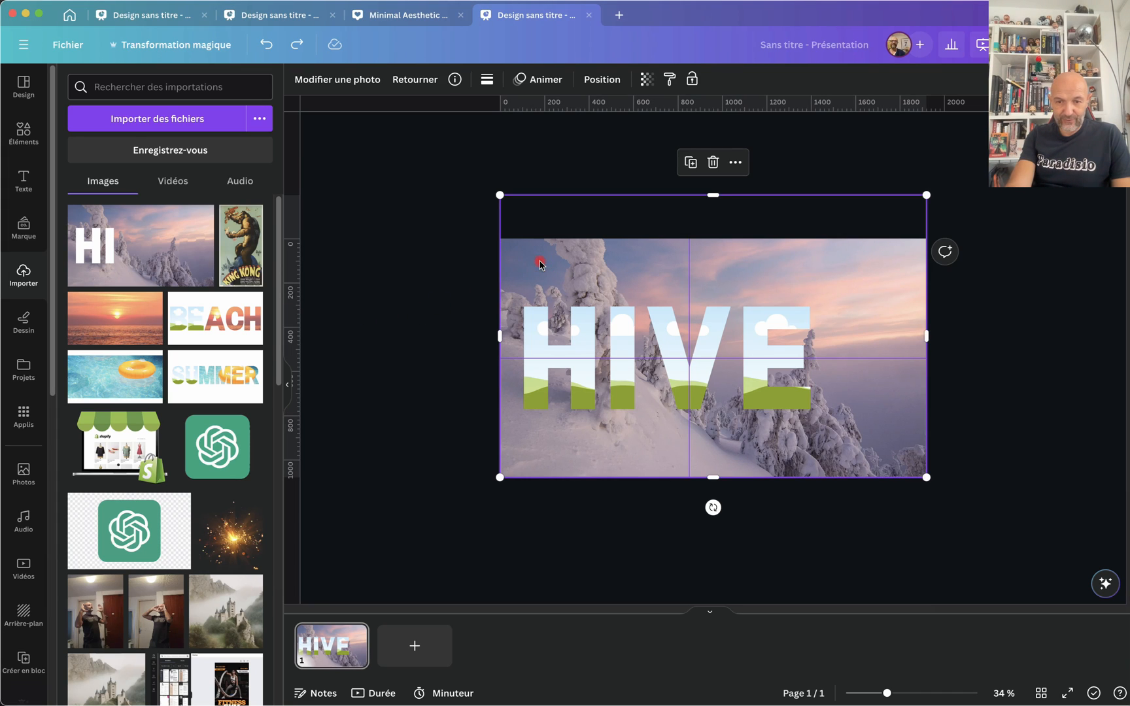
drag(688, 278, 710, 277)
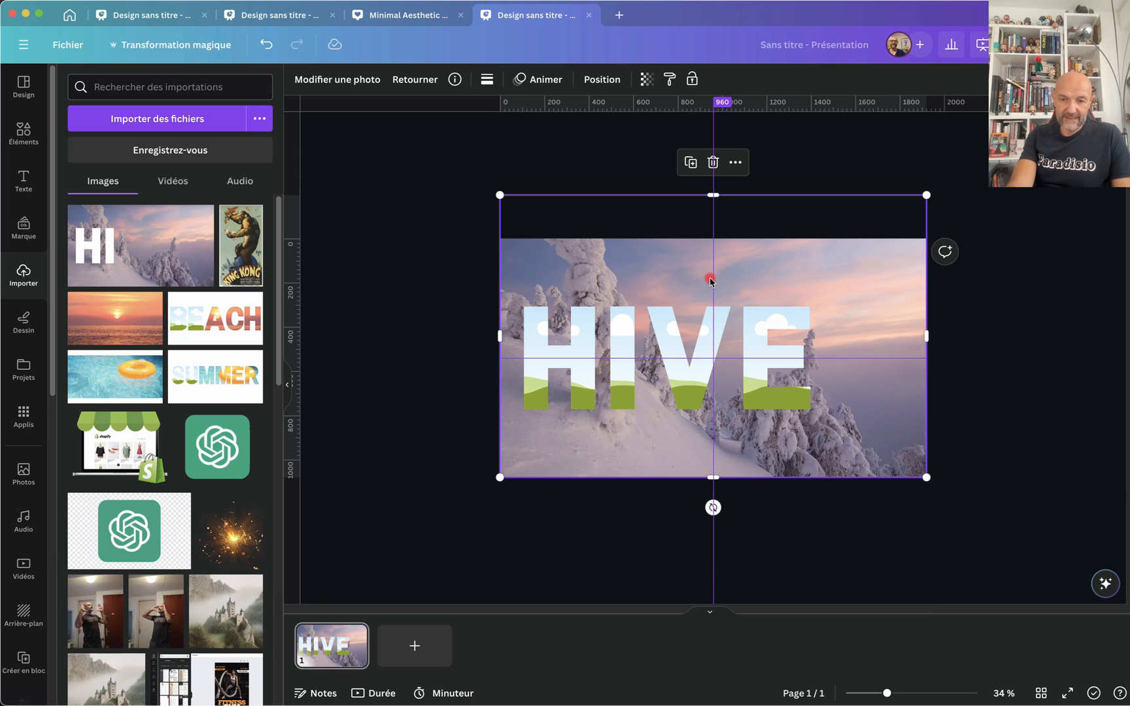
drag(711, 281, 712, 282)
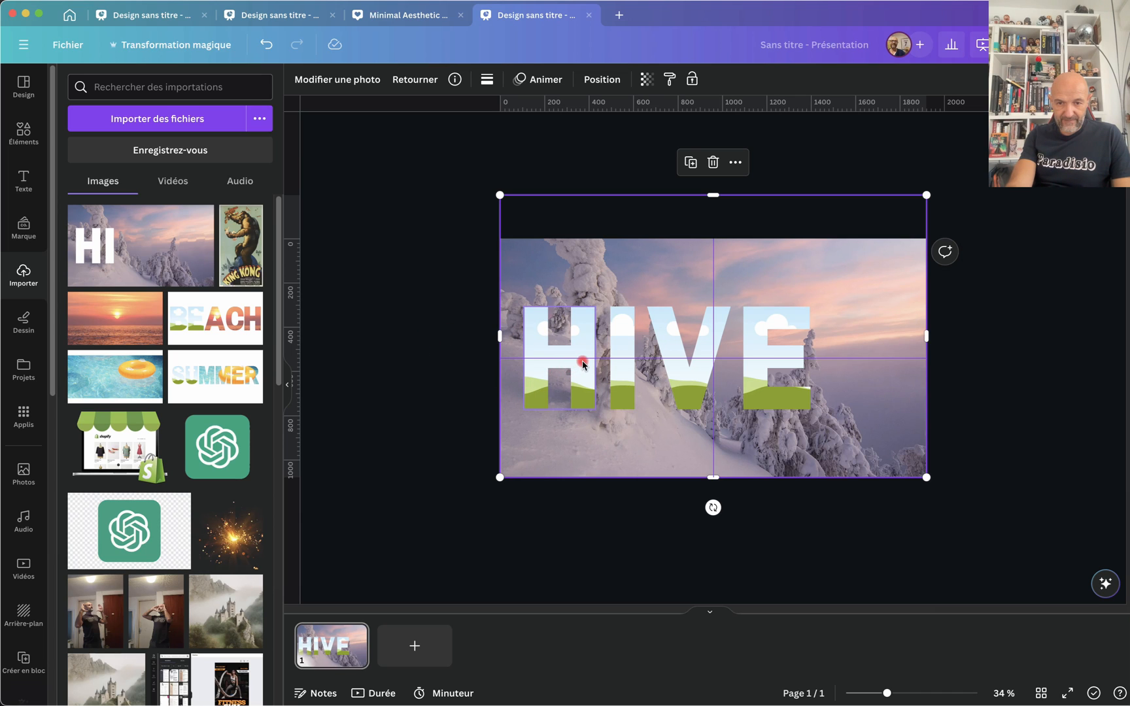
drag(570, 278, 579, 330)
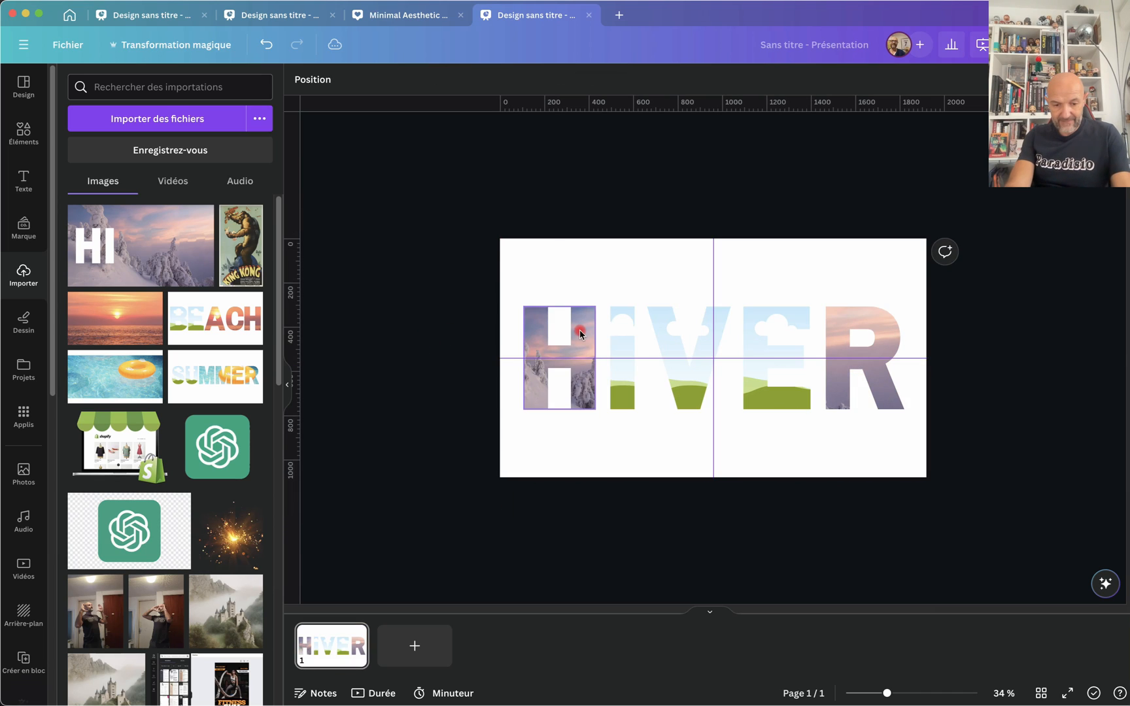
click(430, 365)
key(super+z)
key(super+z)
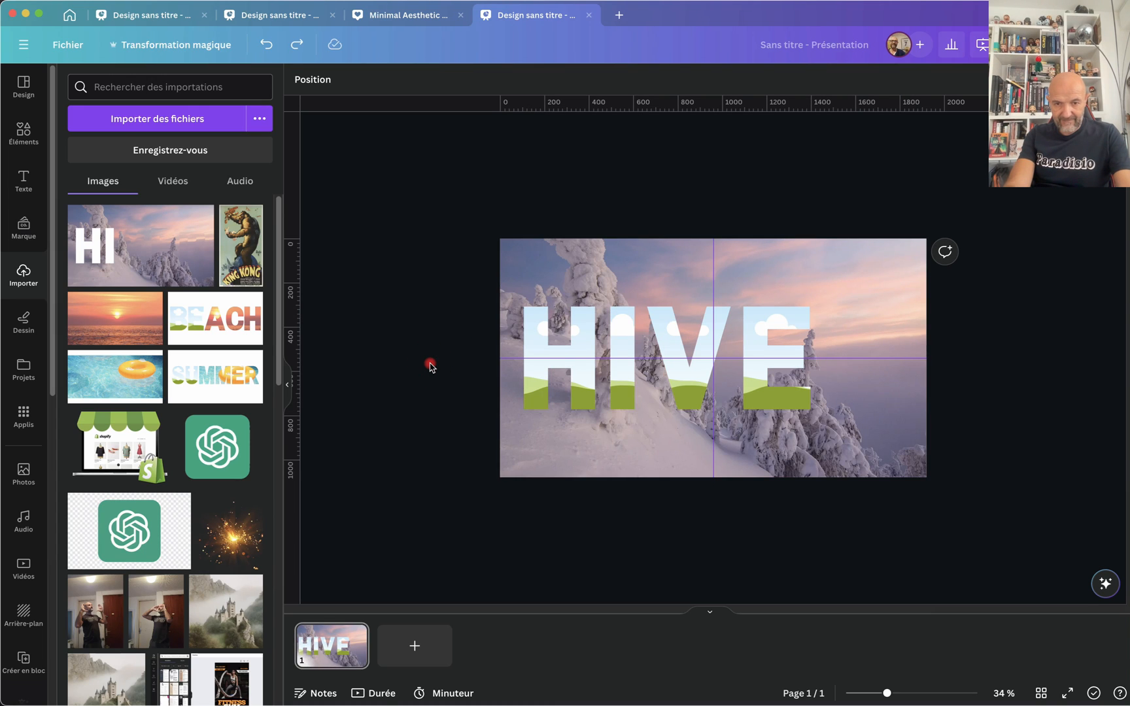
- Select all five HIVER letter frames and shift them together until the R meets the page's right edge
click(586, 332)
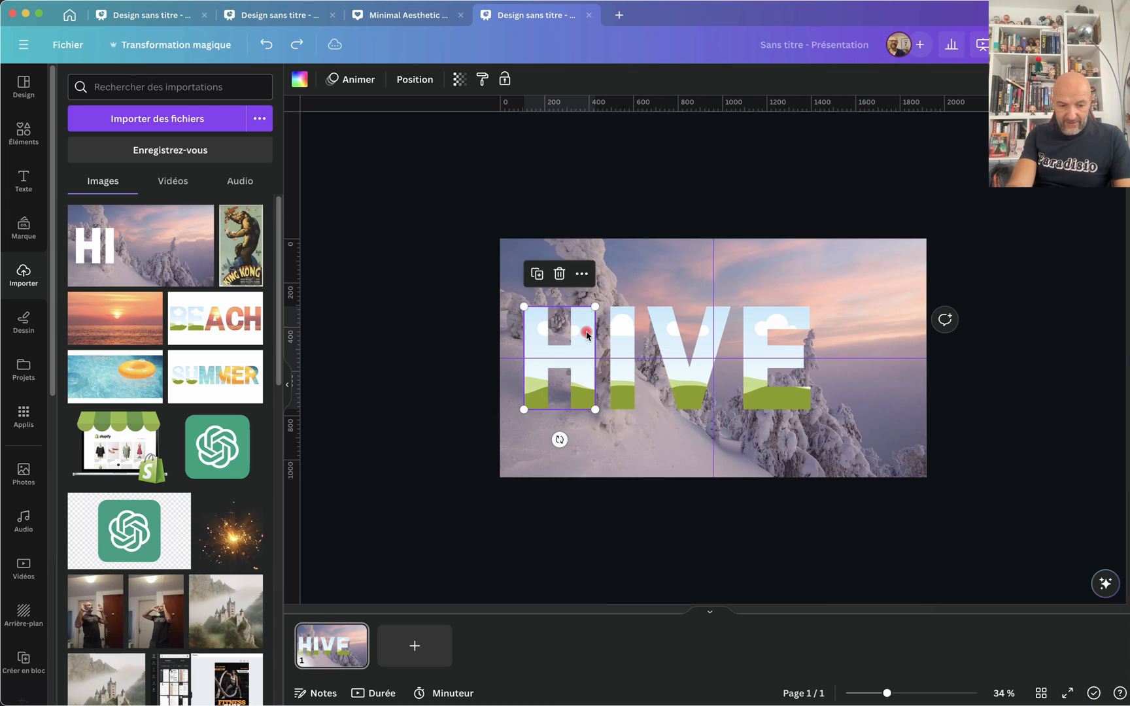
shift+click(625, 337)
shift+click(662, 341)
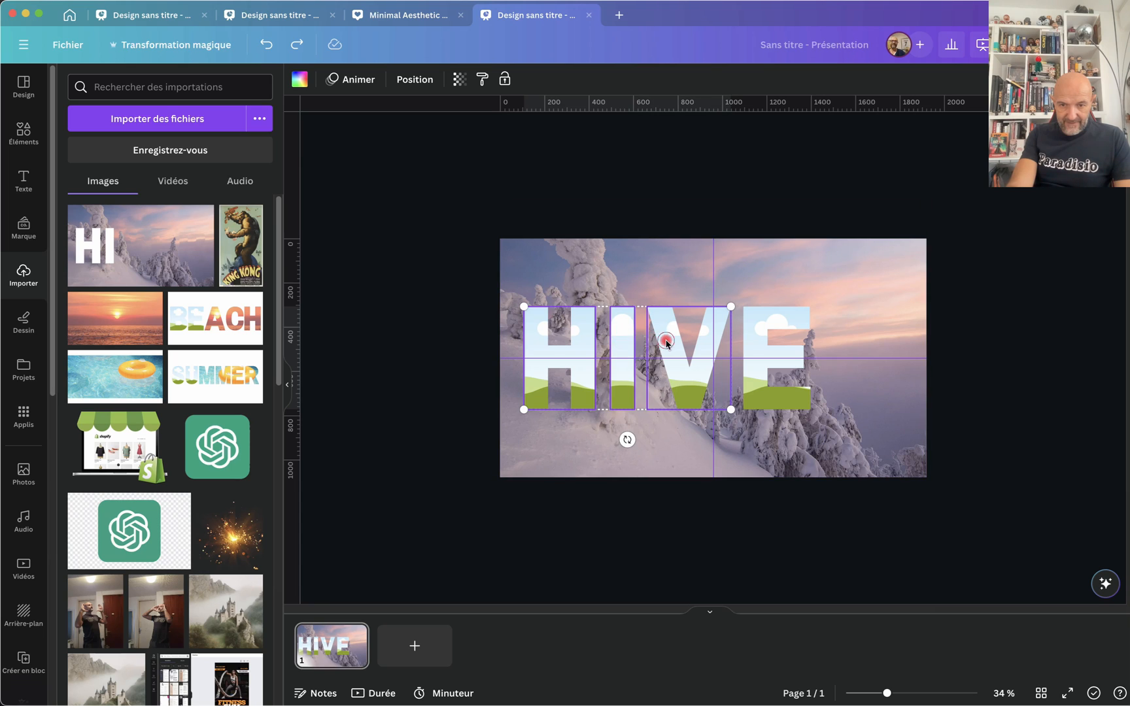
shift+click(756, 342)
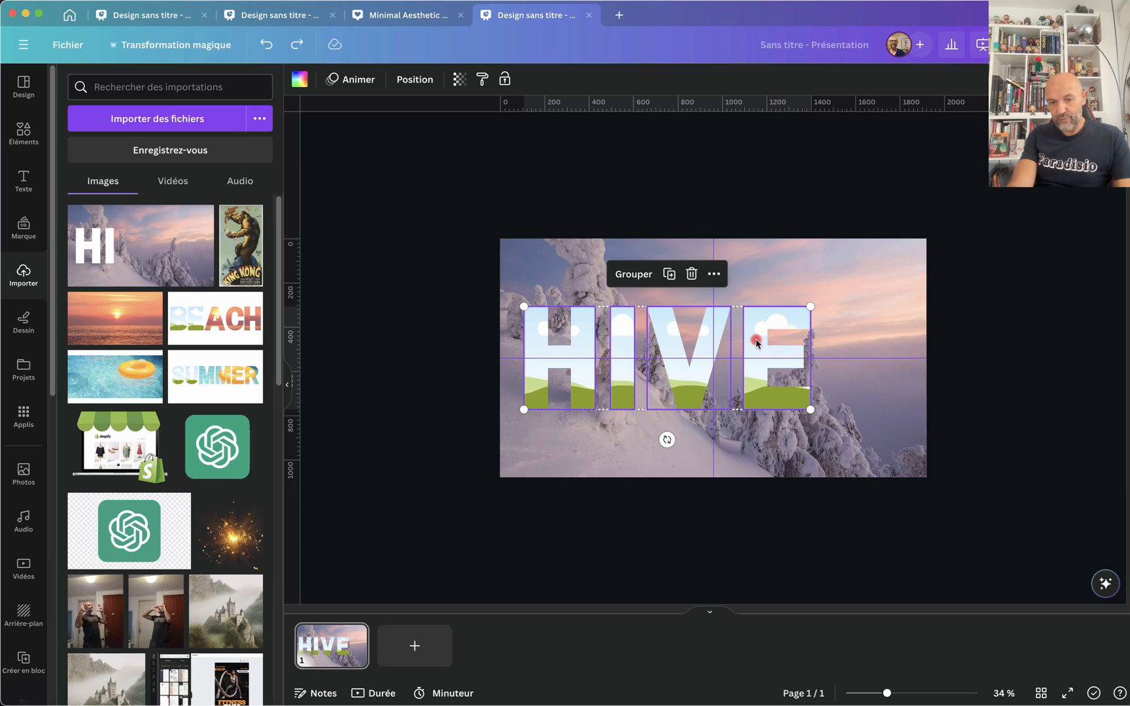
drag(673, 346, 695, 343)
key(super+z)
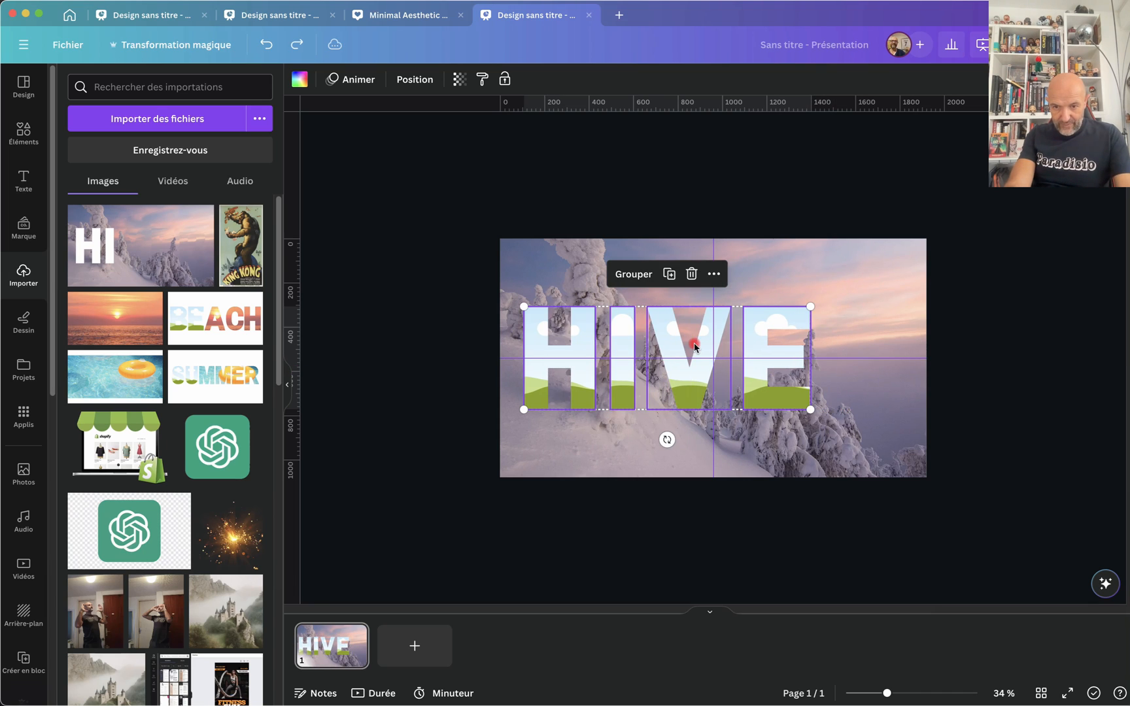
shift+click(871, 333)
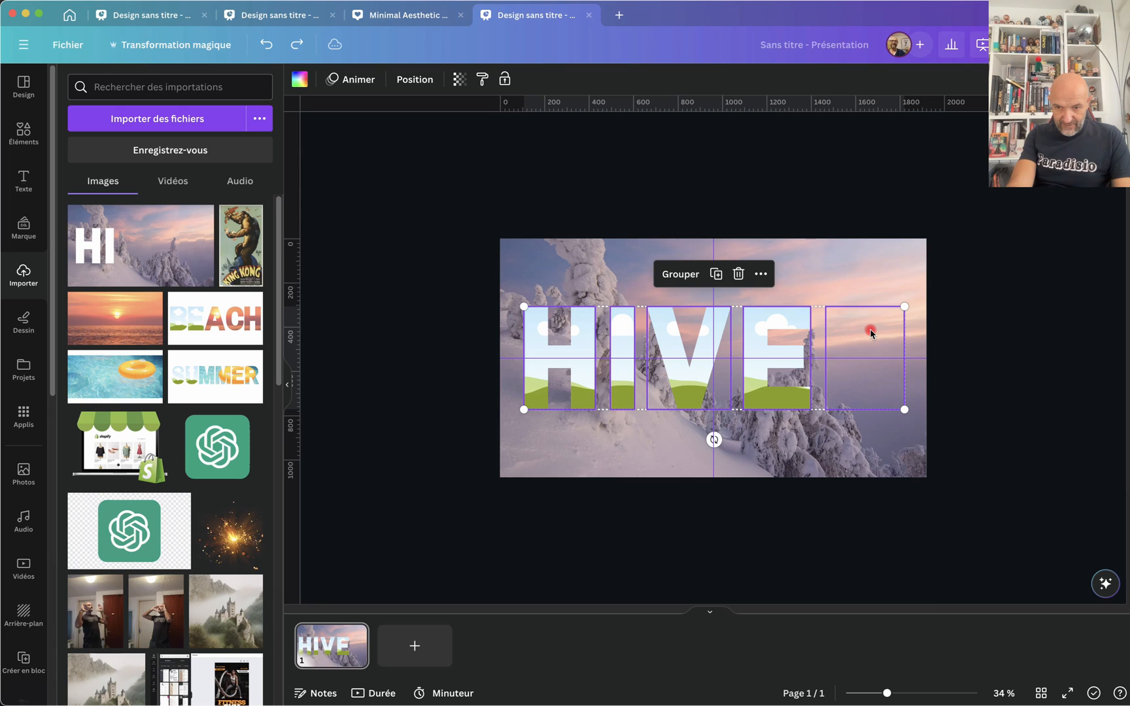
drag(751, 334, 772, 334)
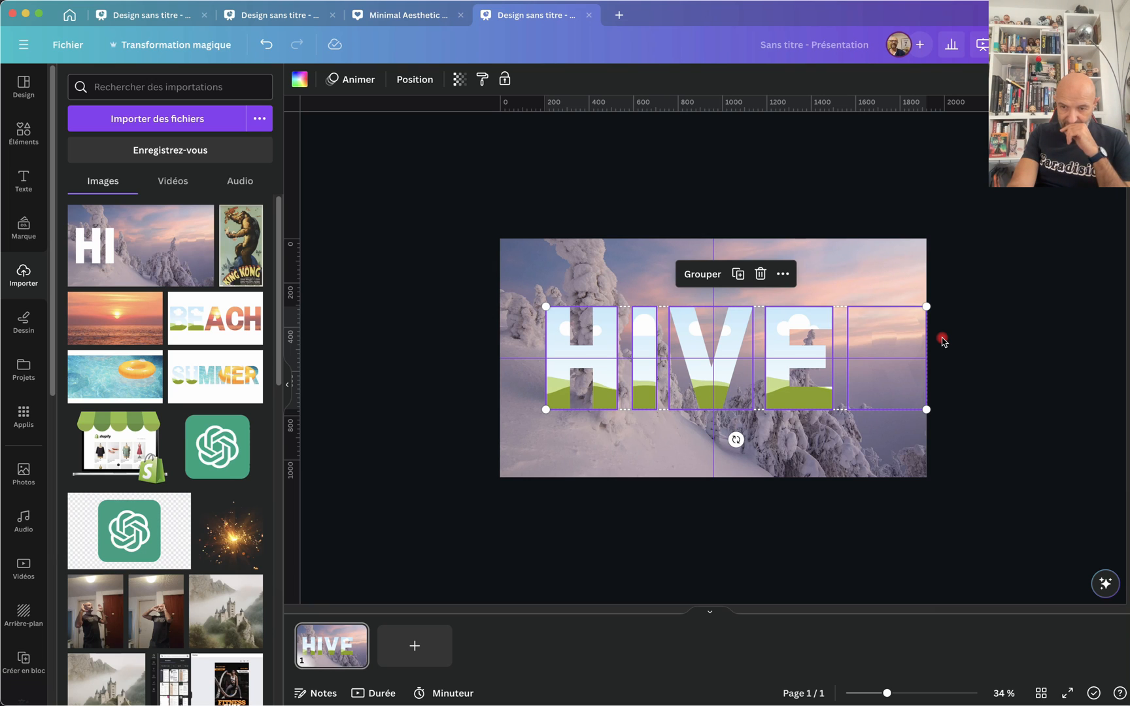
click(972, 365)
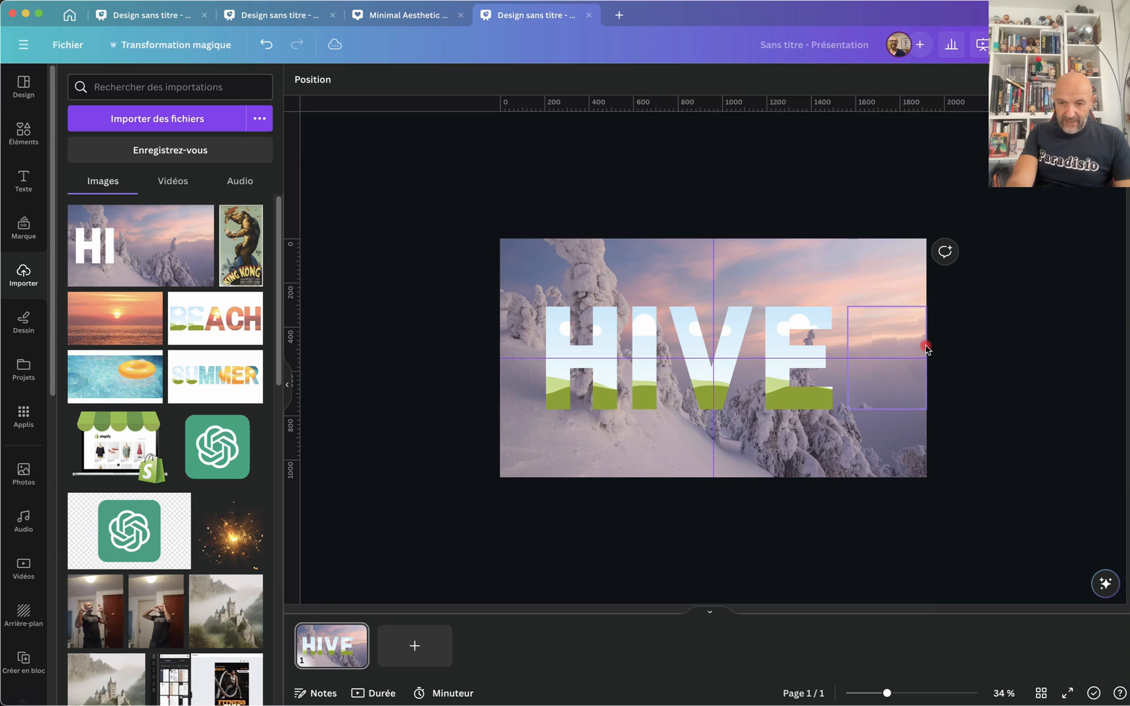
- Reposition the photo inside the R frame to coincide with the snow-covered trees background photo
click(890, 343)
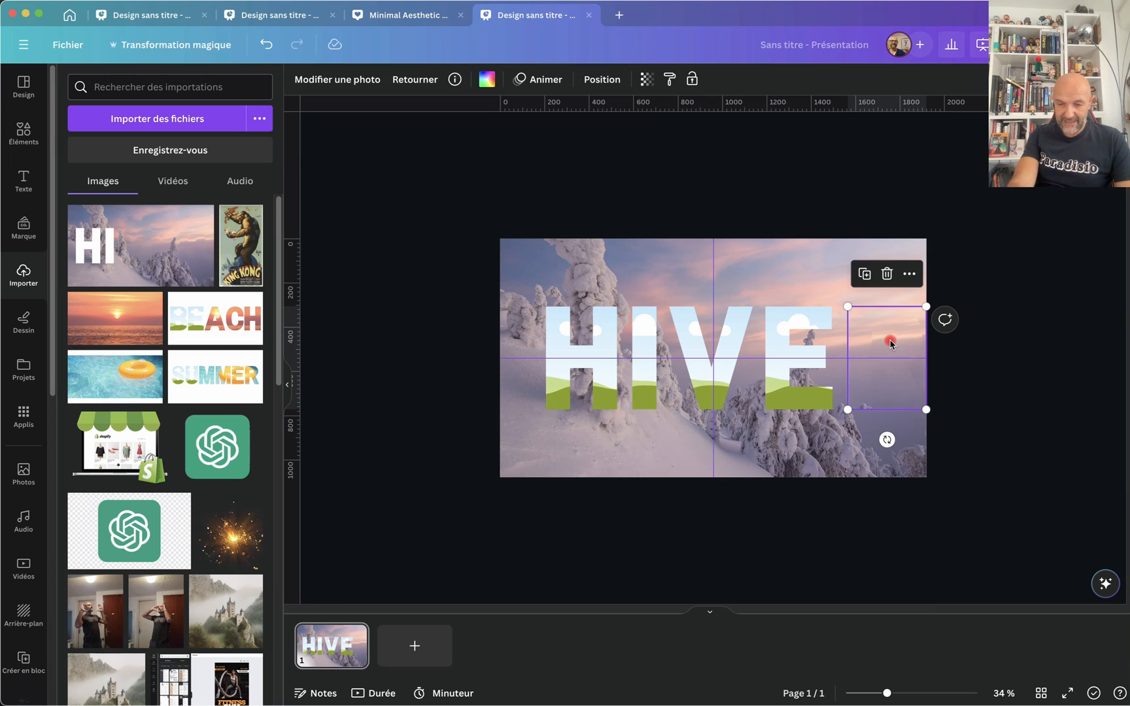
double_click(871, 337)
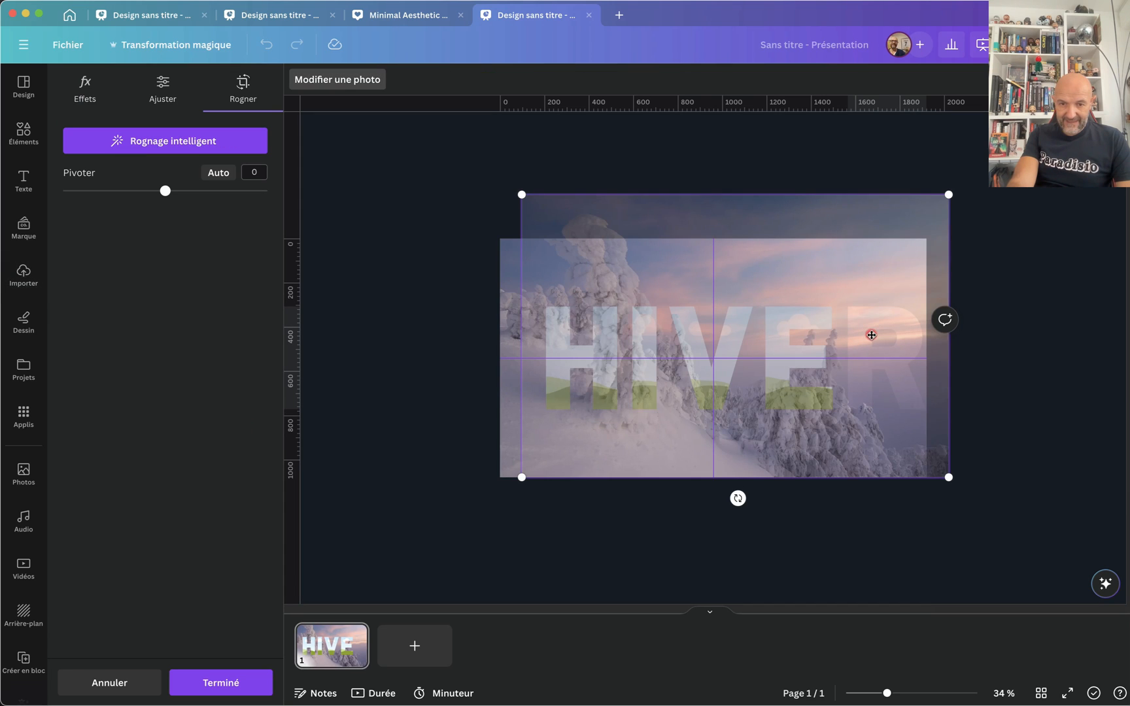
drag(835, 316, 808, 316)
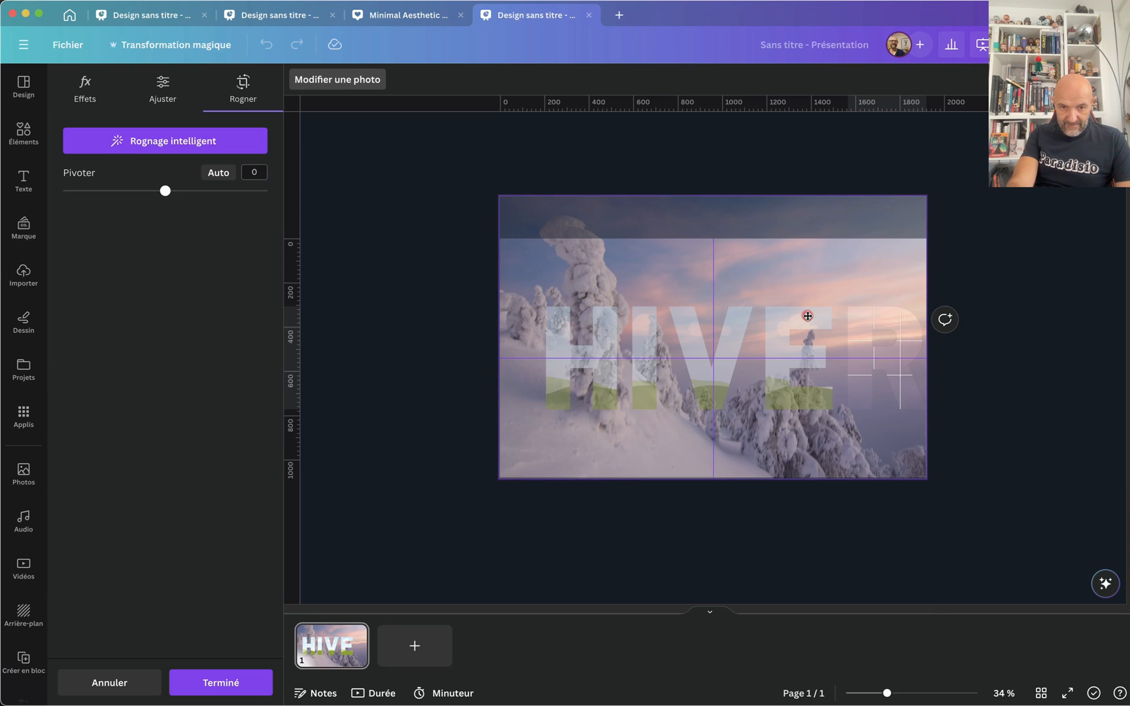
click(1035, 383)
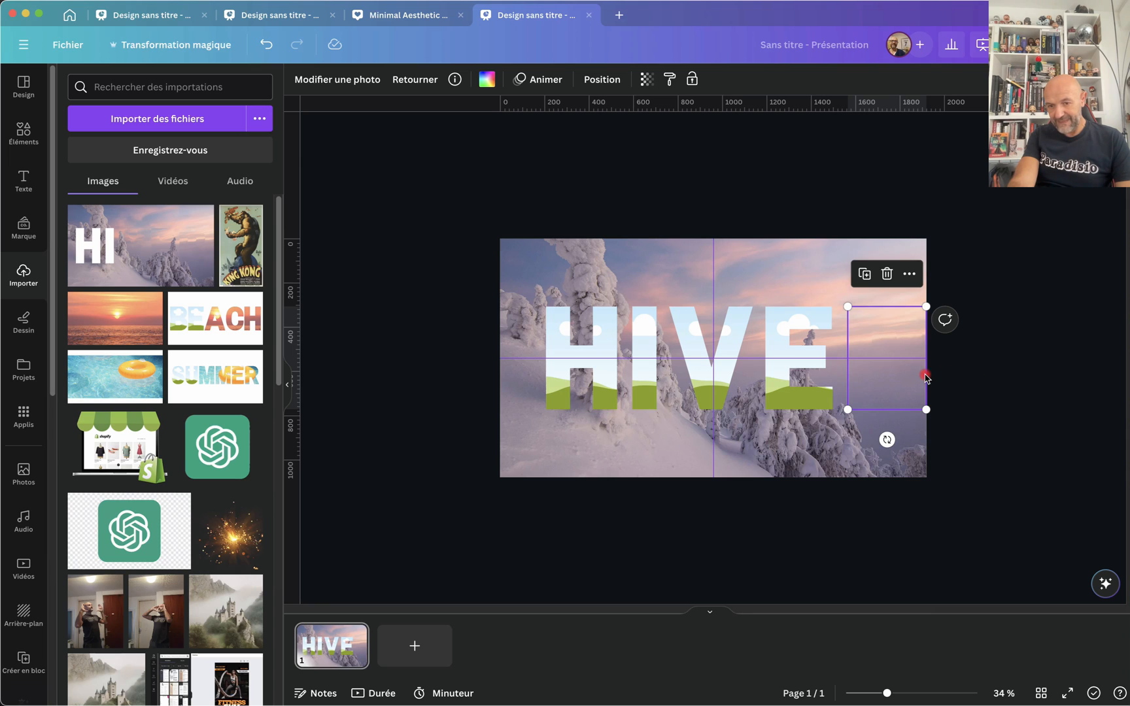
- Move the five HIVER letter frames together to the page's centre, aligned with the vertical and horizontal guides
drag(967, 351, 627, 341)
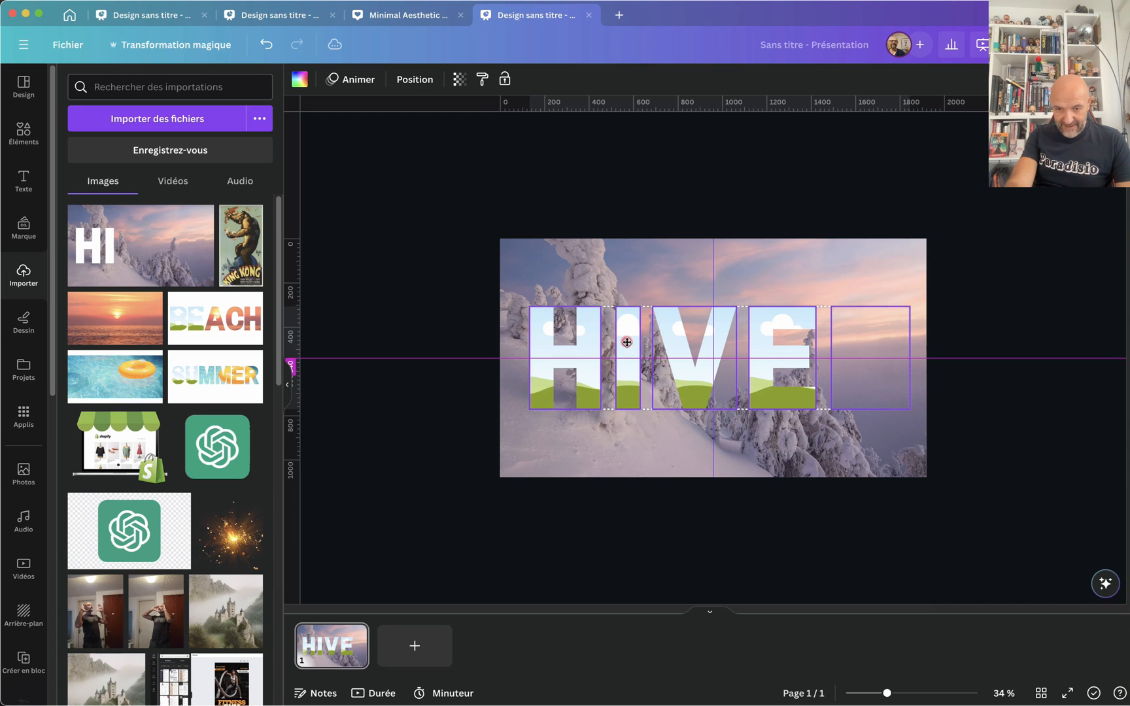
drag(626, 342, 621, 341)
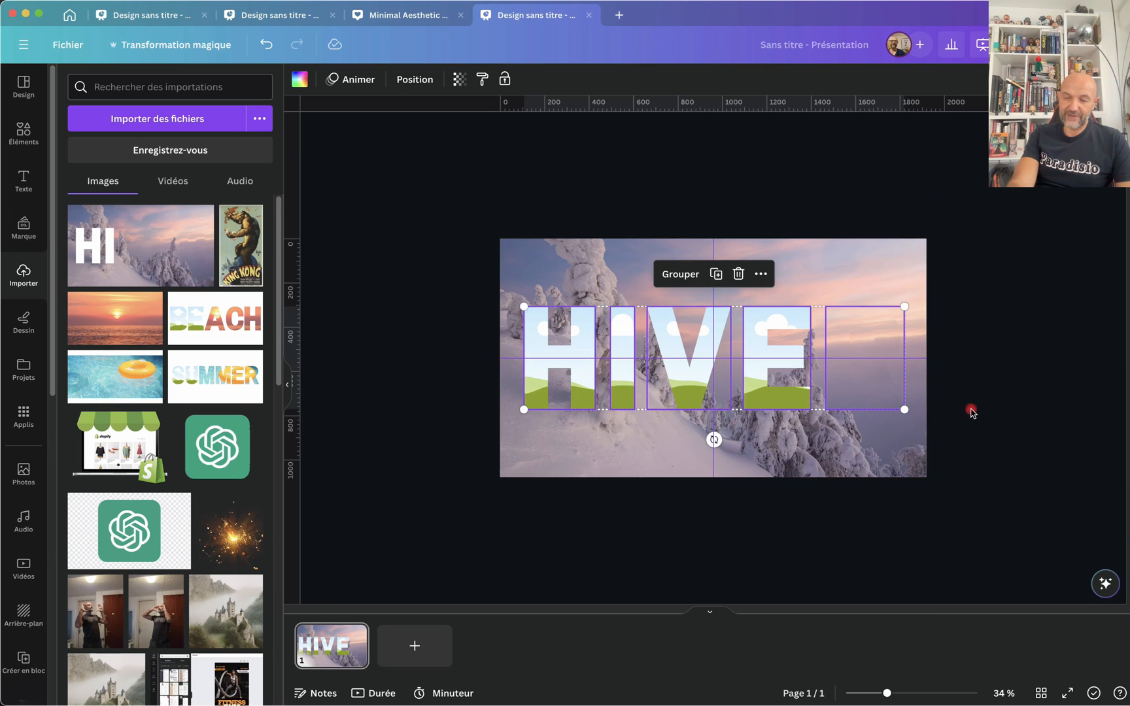
click(1038, 393)
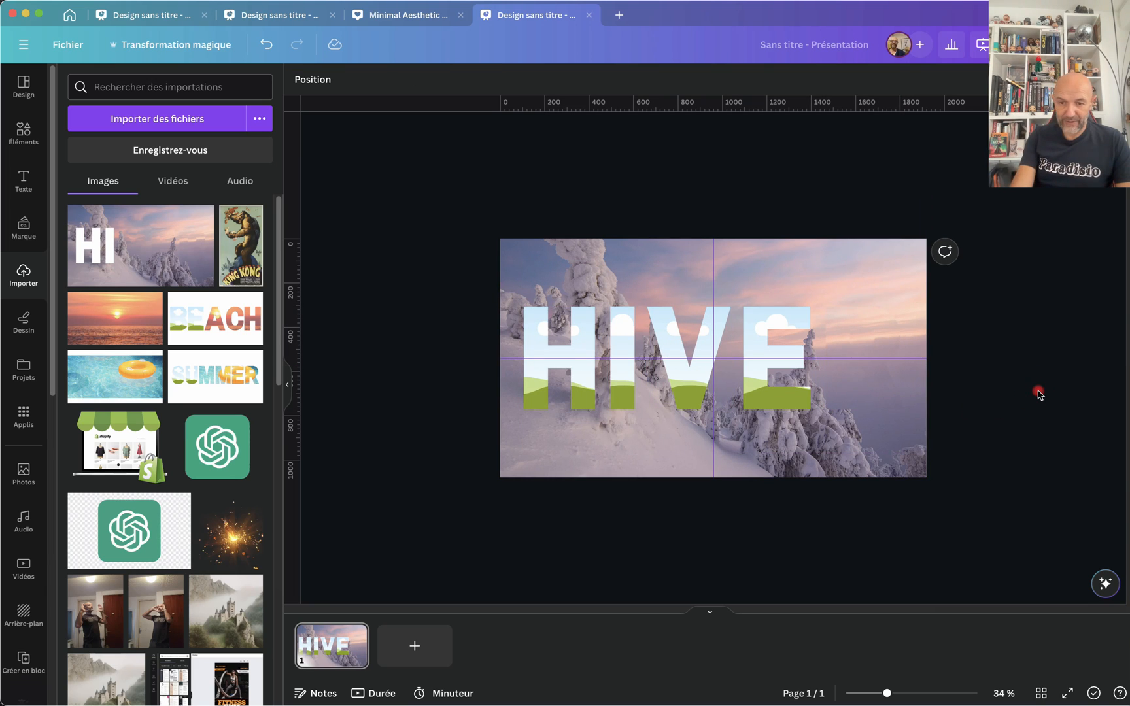
- Fill the E frame with the snow-covered trees photo and enlarge it inside the frame to match the background photo
click(757, 348)
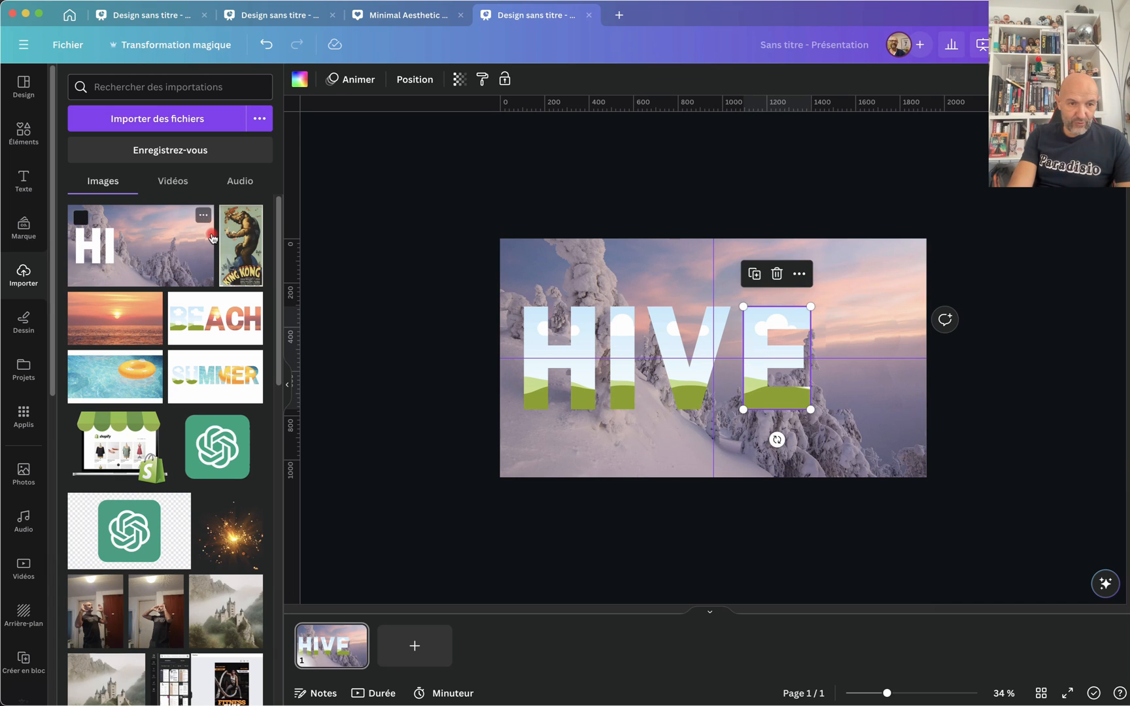
click(24, 472)
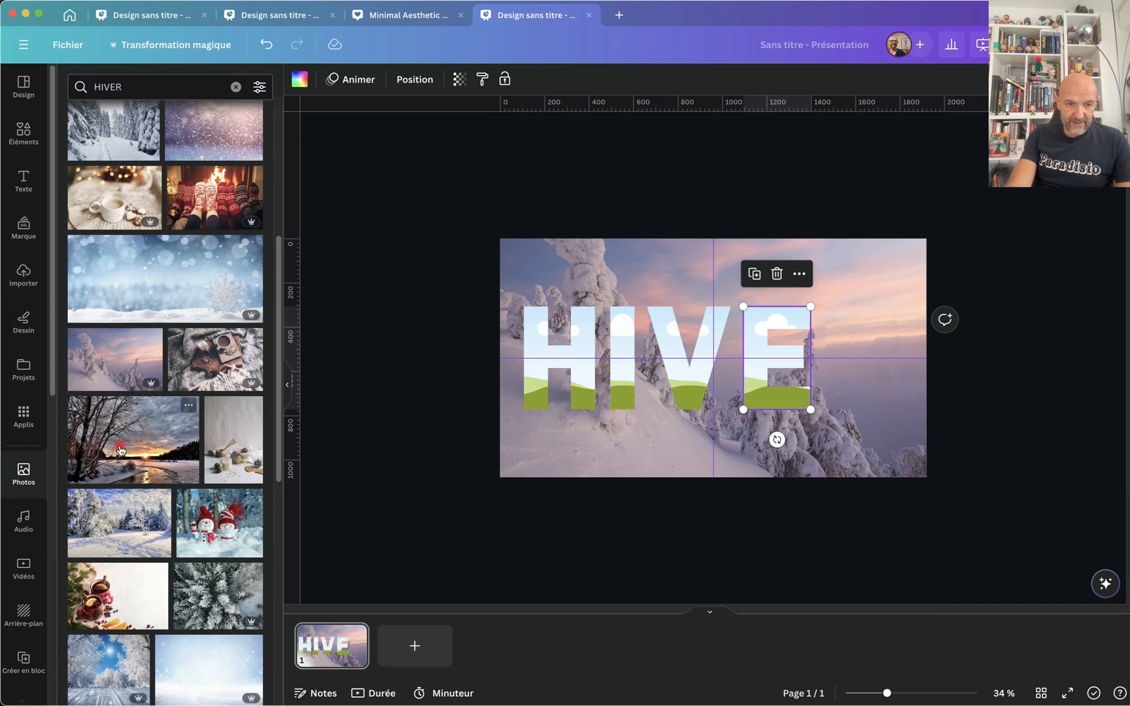
drag(91, 344, 753, 336)
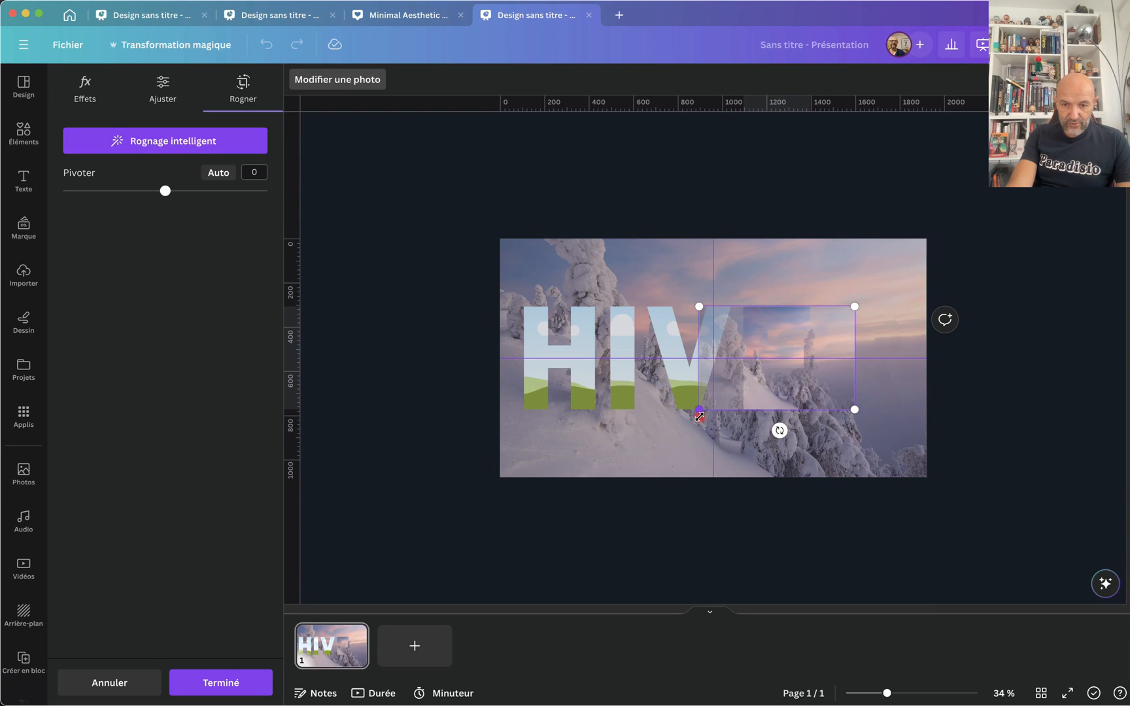
drag(699, 415, 609, 499)
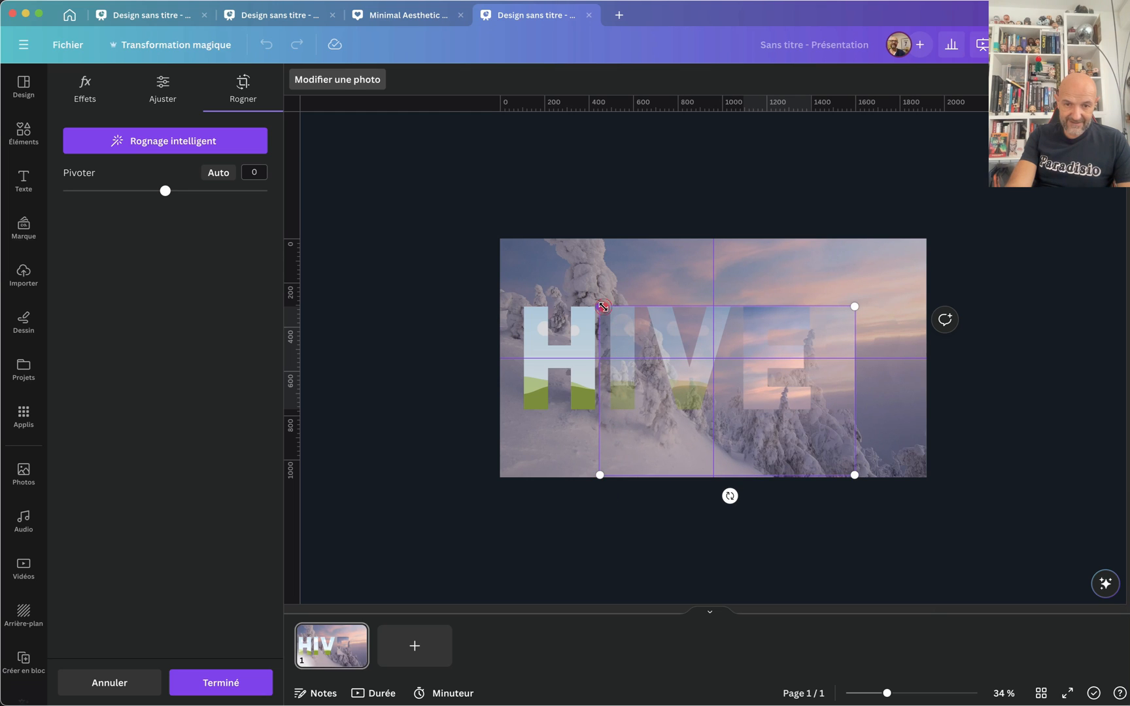
drag(603, 306, 500, 239)
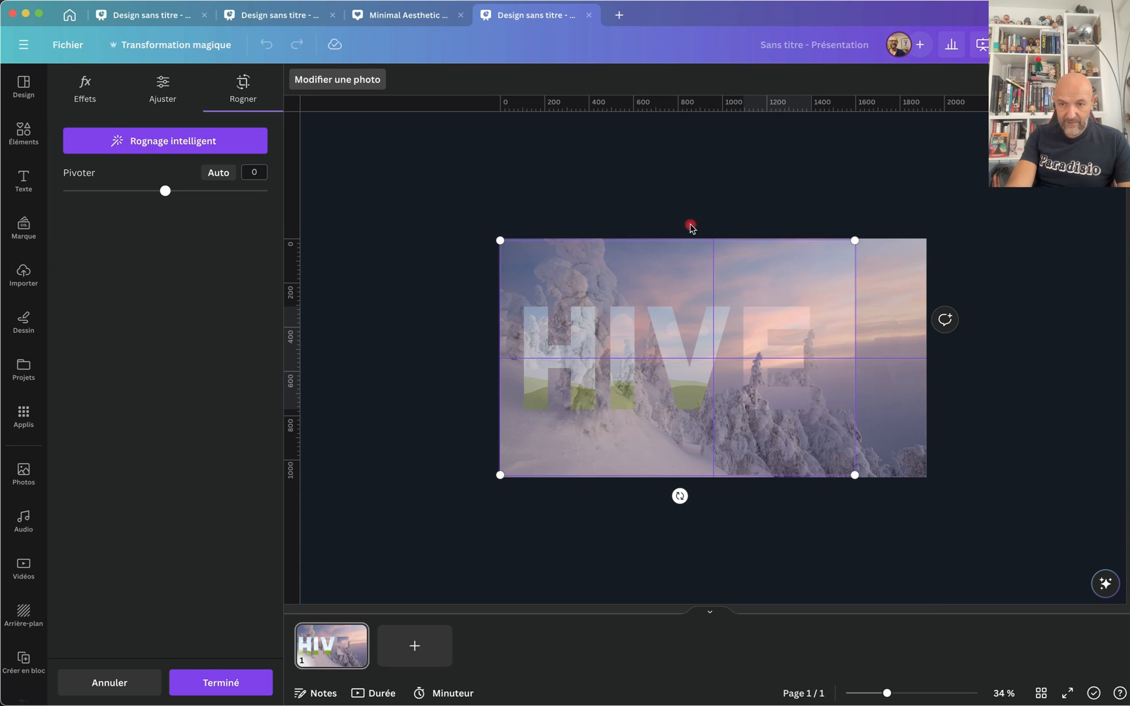
drag(854, 238, 939, 213)
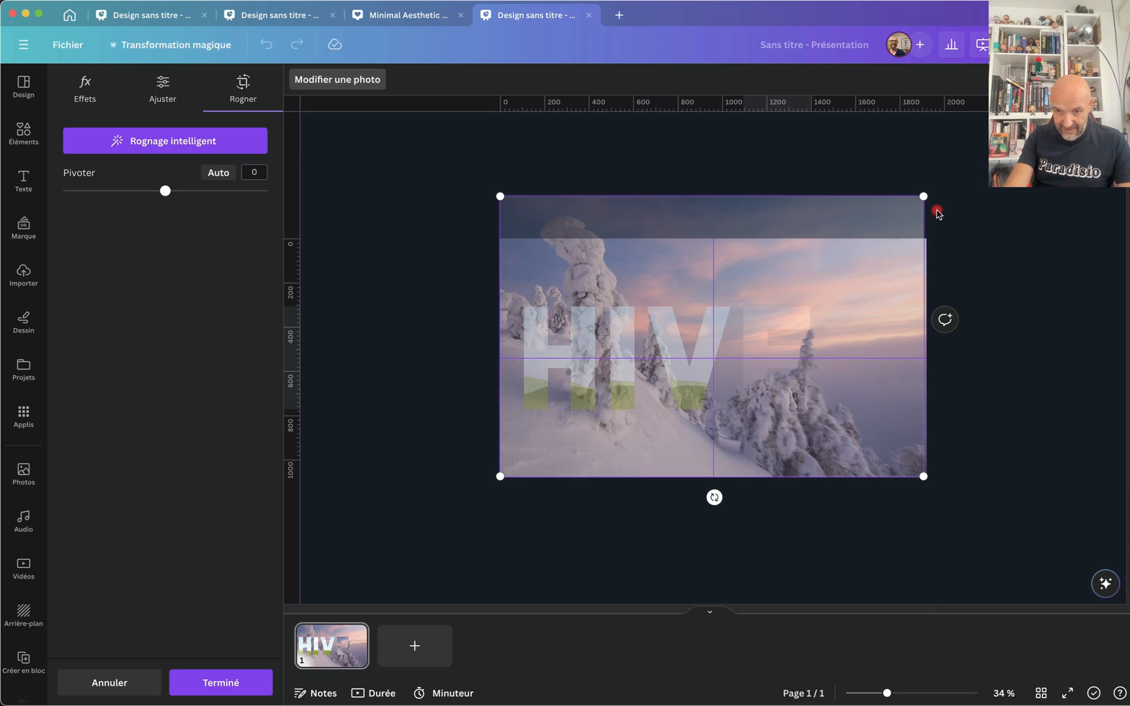
drag(924, 196, 926, 195)
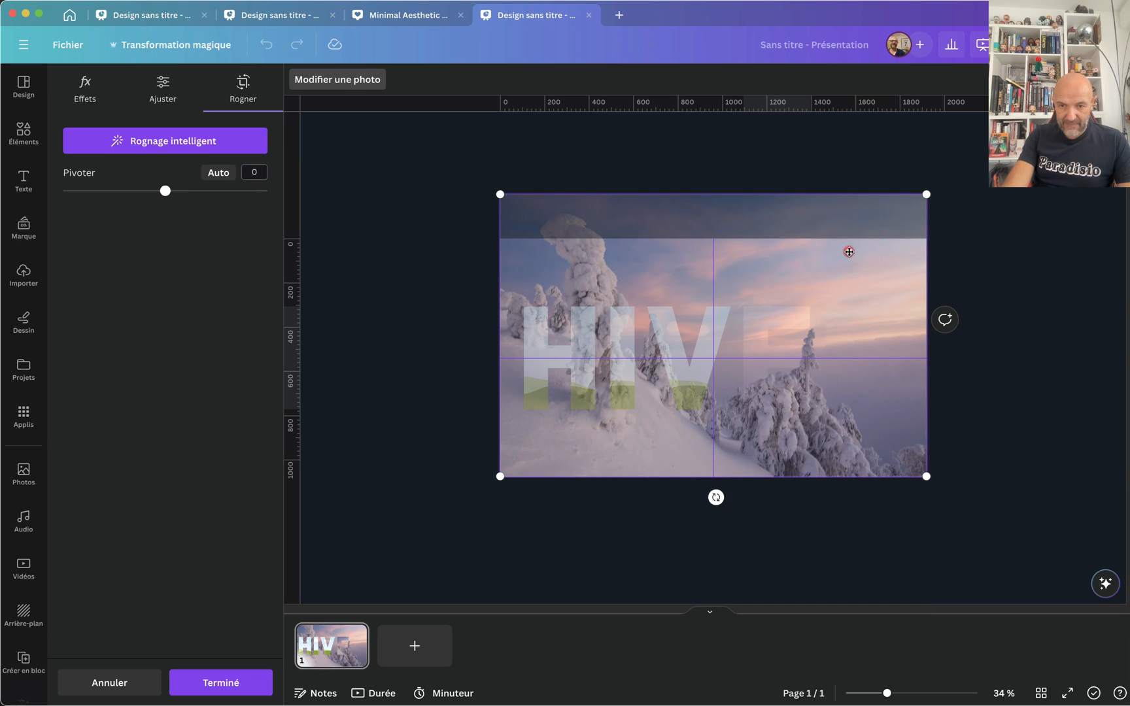
click(1064, 428)
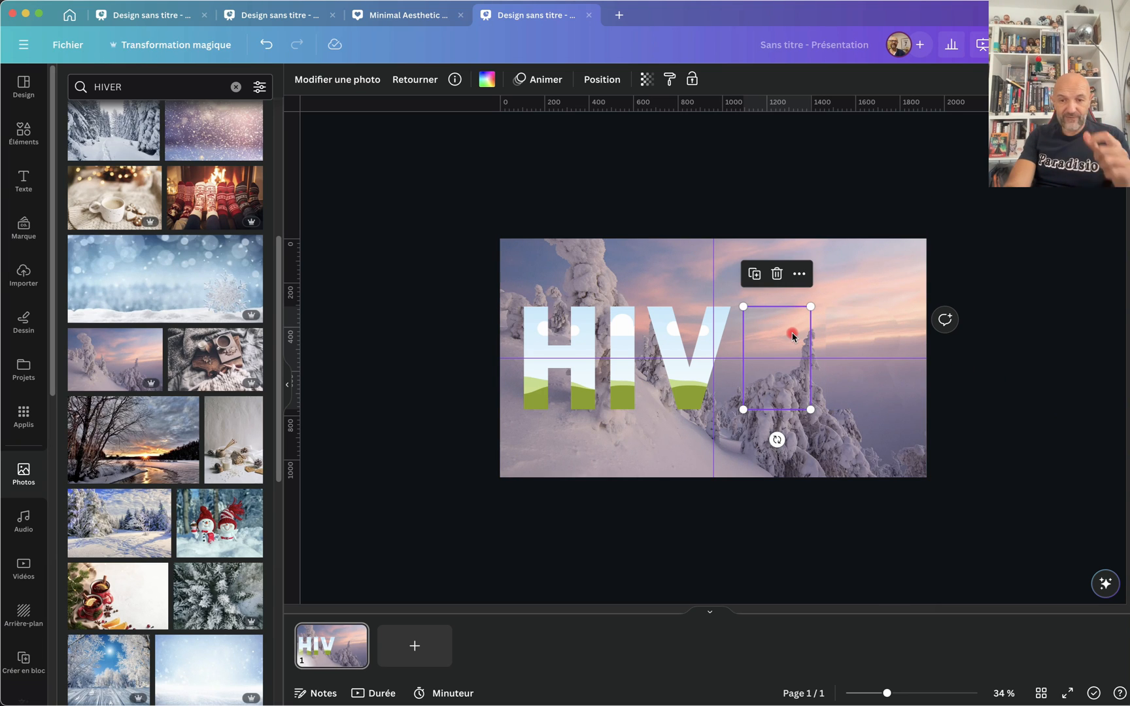
- Fill the V frame with the same snow-covered trees photo and enlarge it inside the frame until it coincides with the background
click(684, 387)
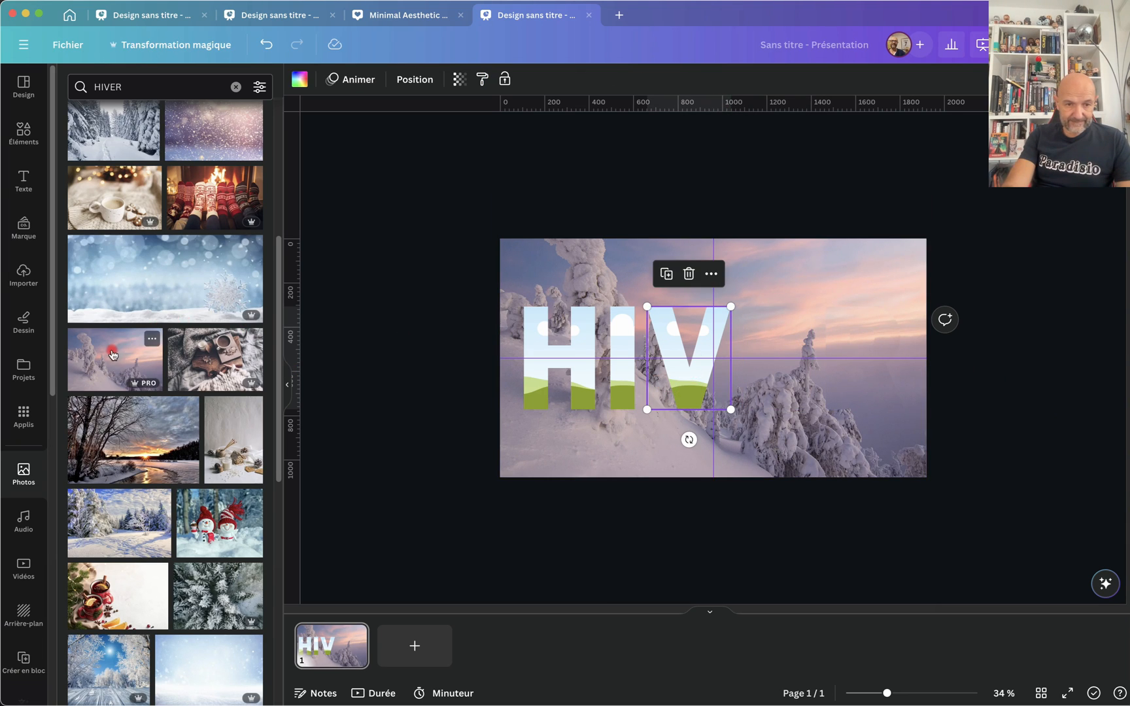
drag(113, 355, 675, 323)
double_click(674, 323)
drag(611, 306, 516, 231)
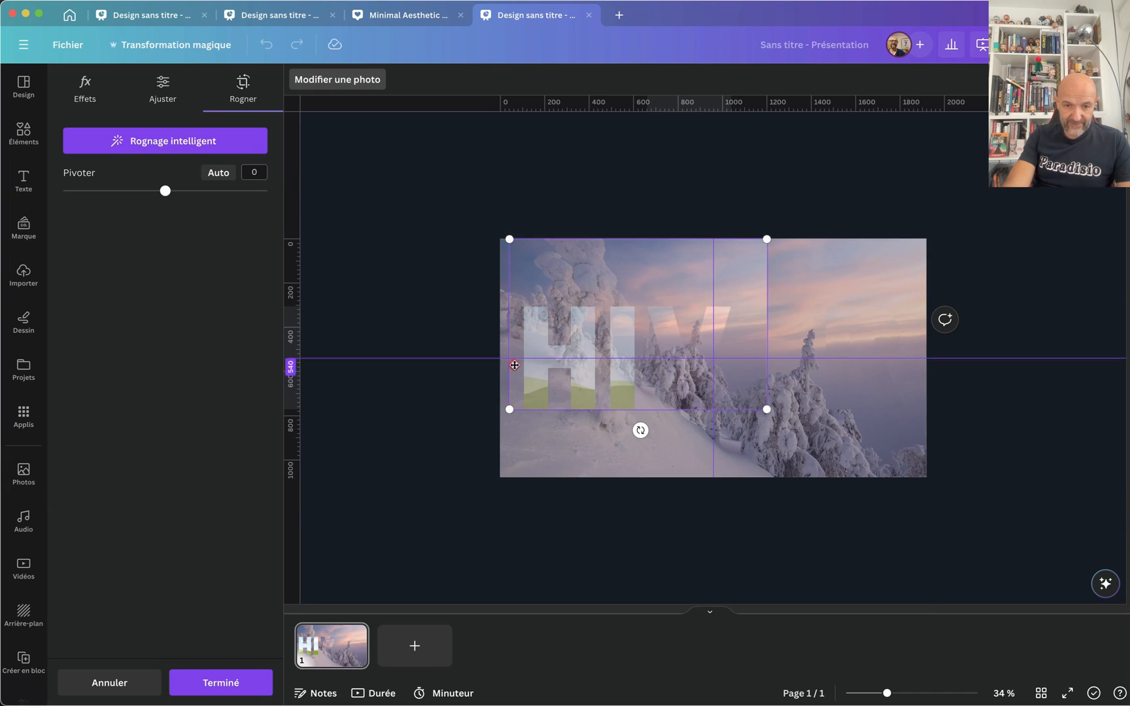
drag(510, 412, 499, 416)
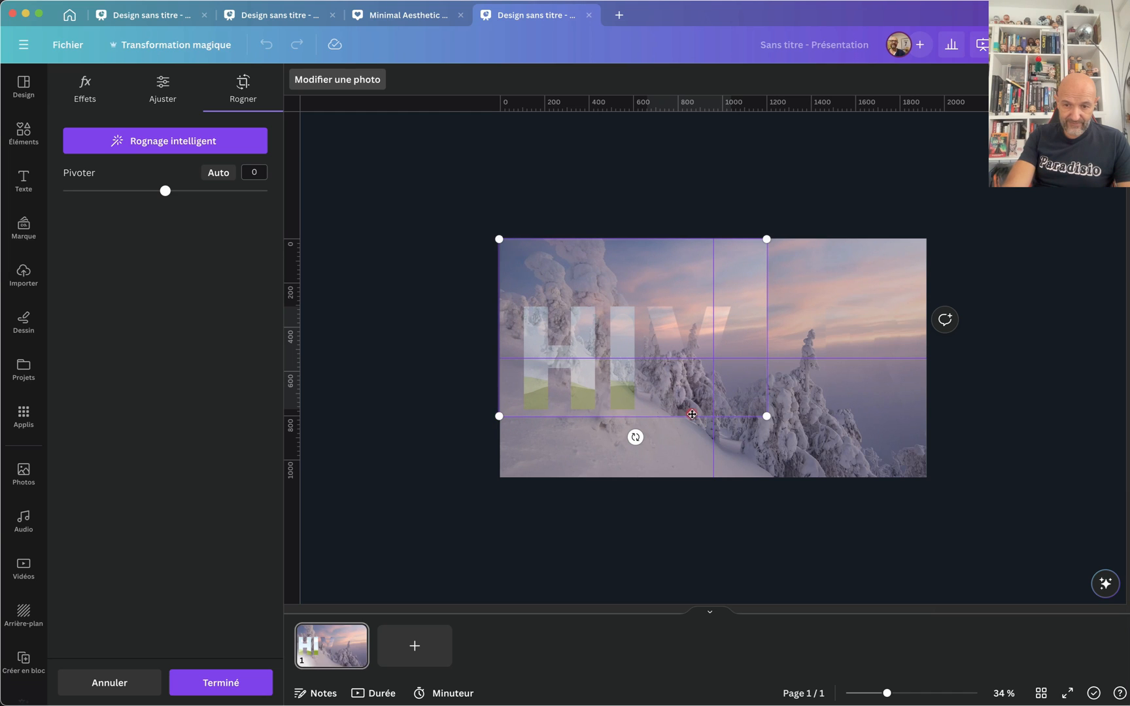
drag(765, 412, 858, 476)
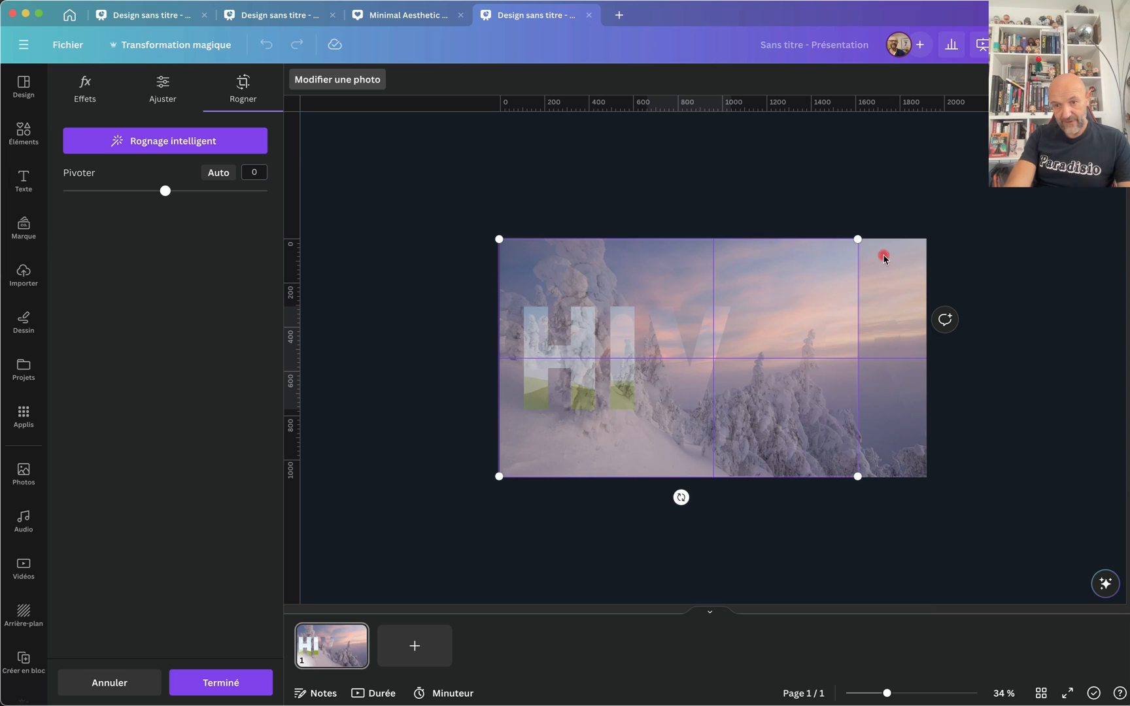
drag(862, 239, 942, 207)
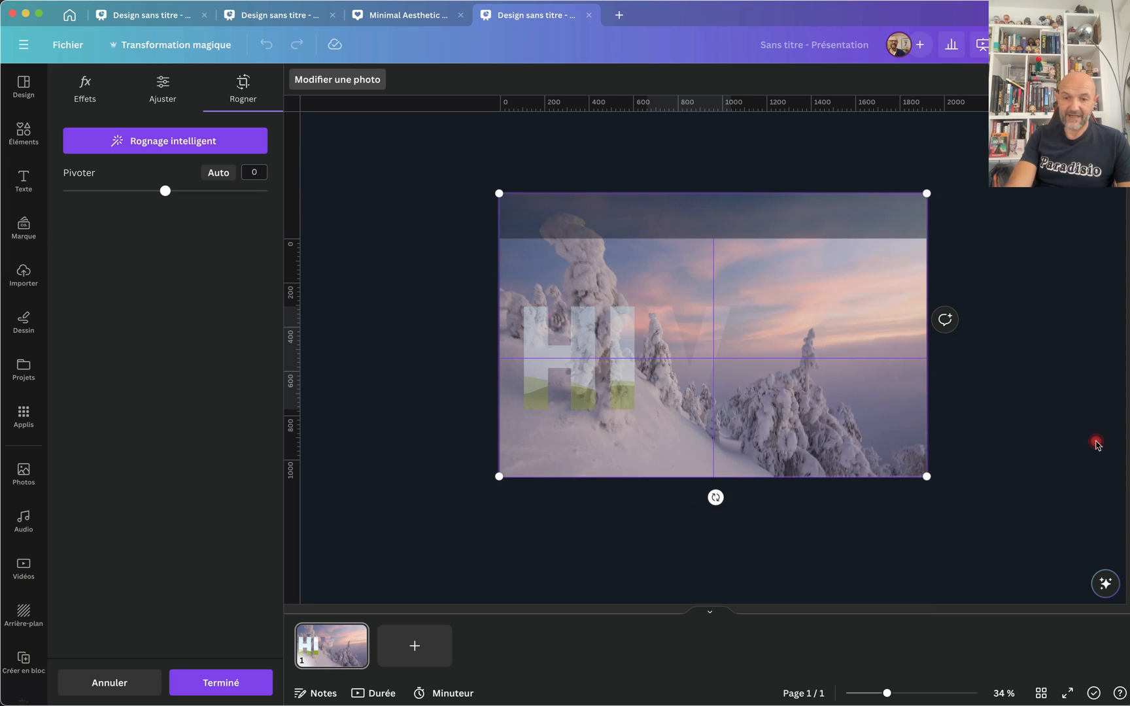
click(1030, 406)
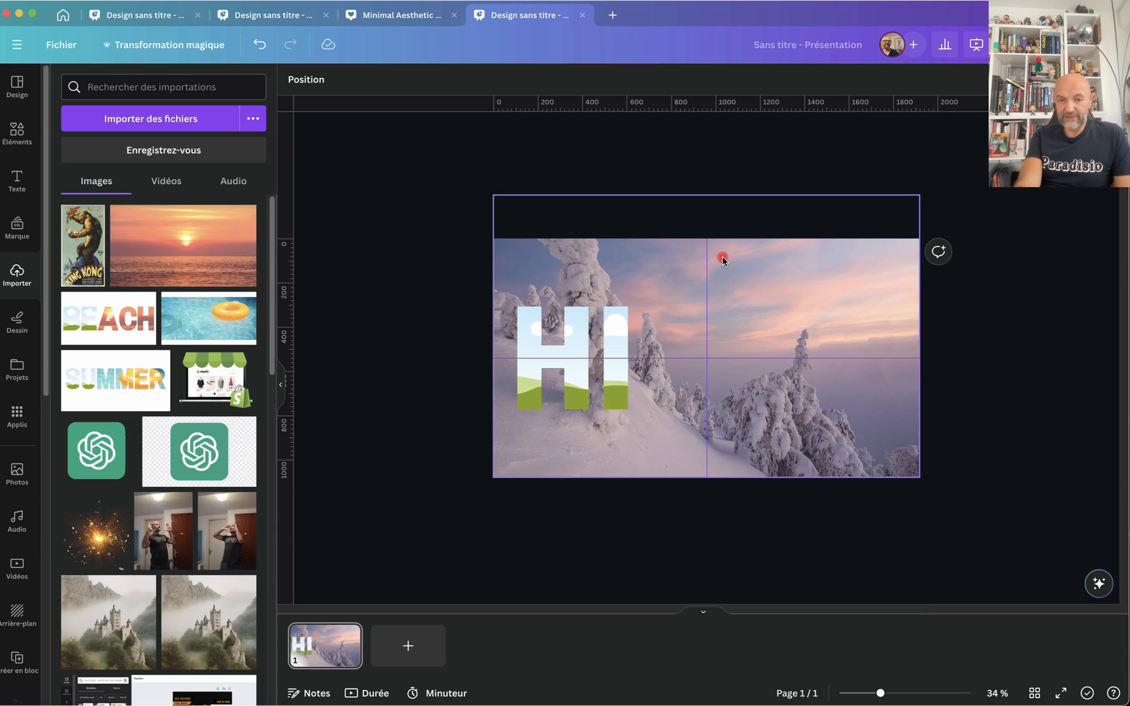
- Move the background photo of snow-covered trees off the page, leaving the HIVER letter frames on the white page
click(544, 264)
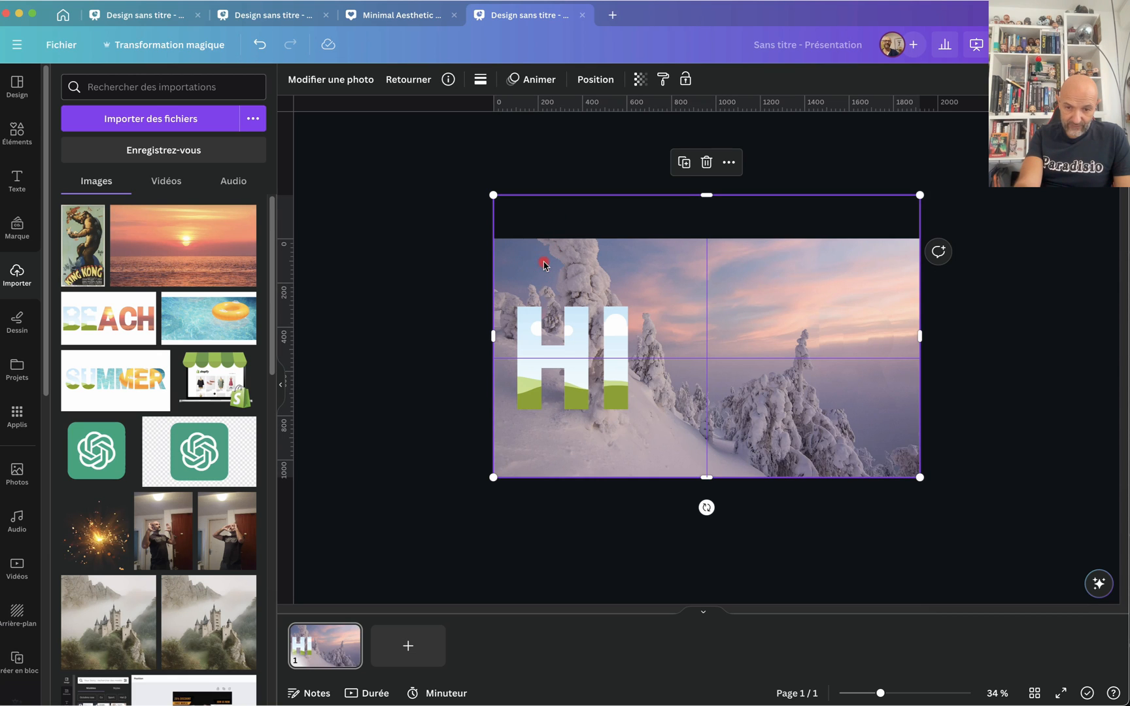
drag(544, 264, 542, 545)
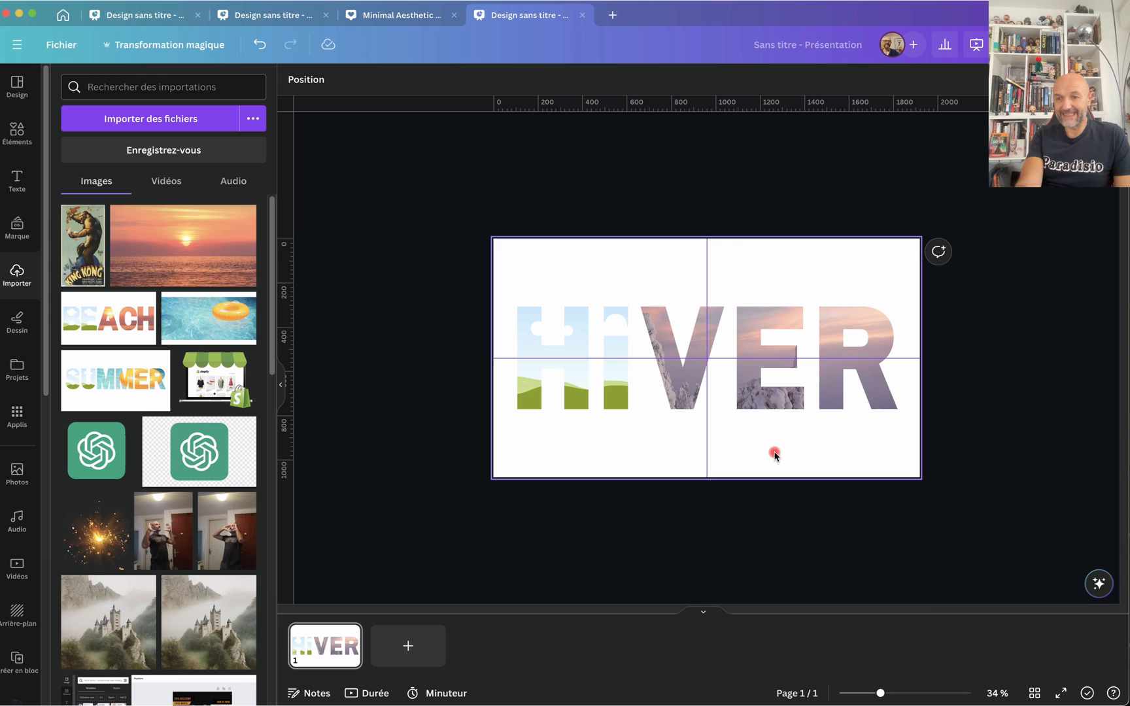
click(799, 451)
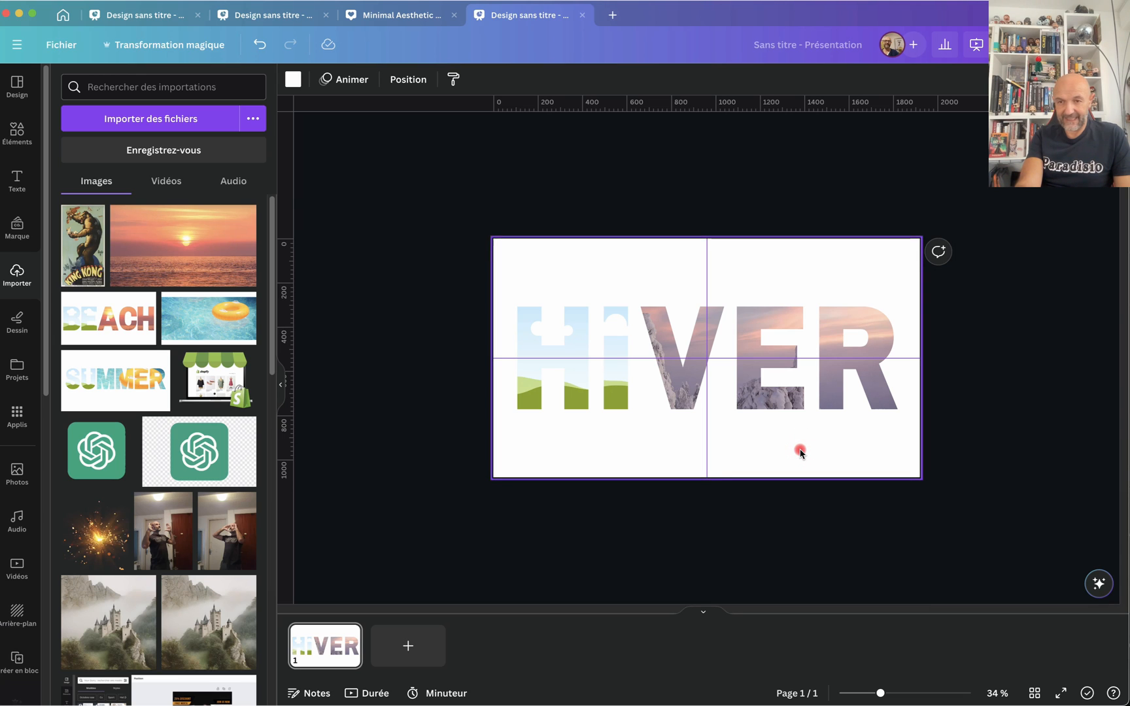
- Open the design's download options and choose JPG as the file type
drag(860, 14, 657, 12)
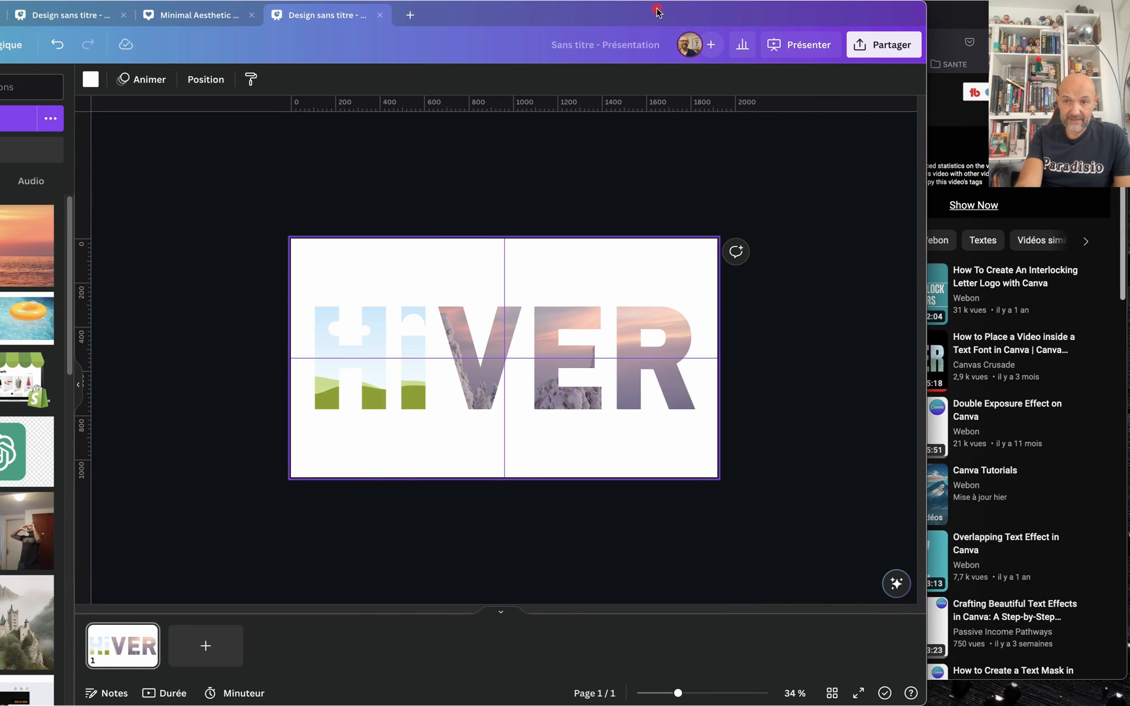
click(889, 38)
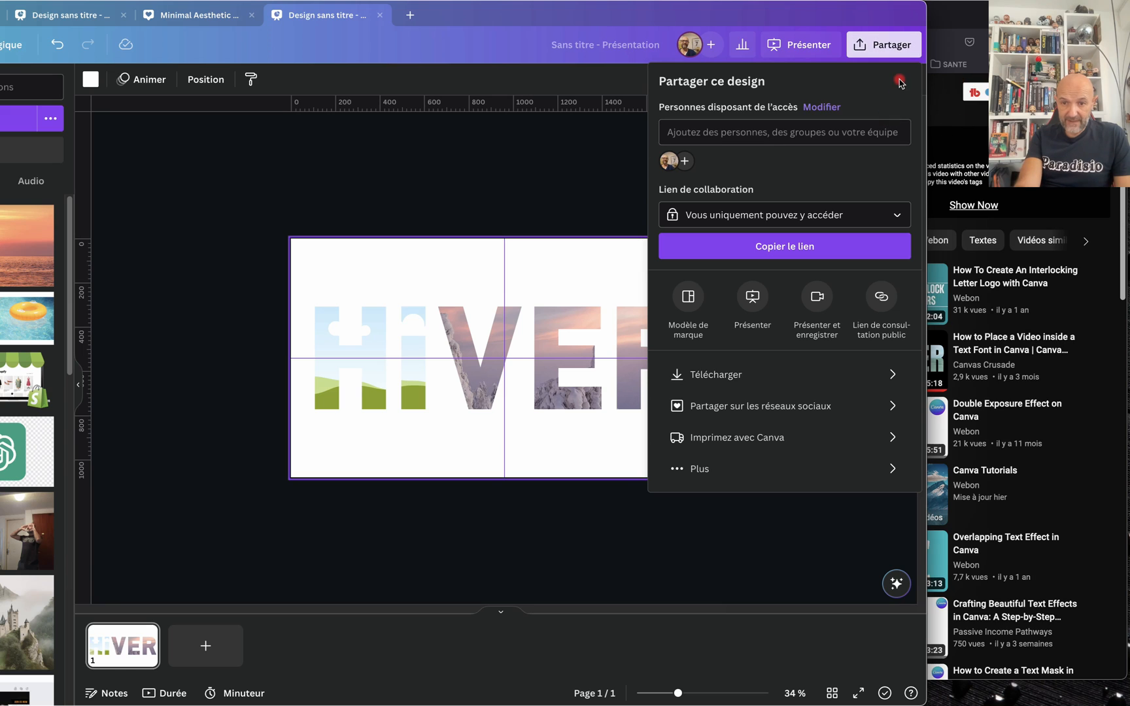
click(886, 45)
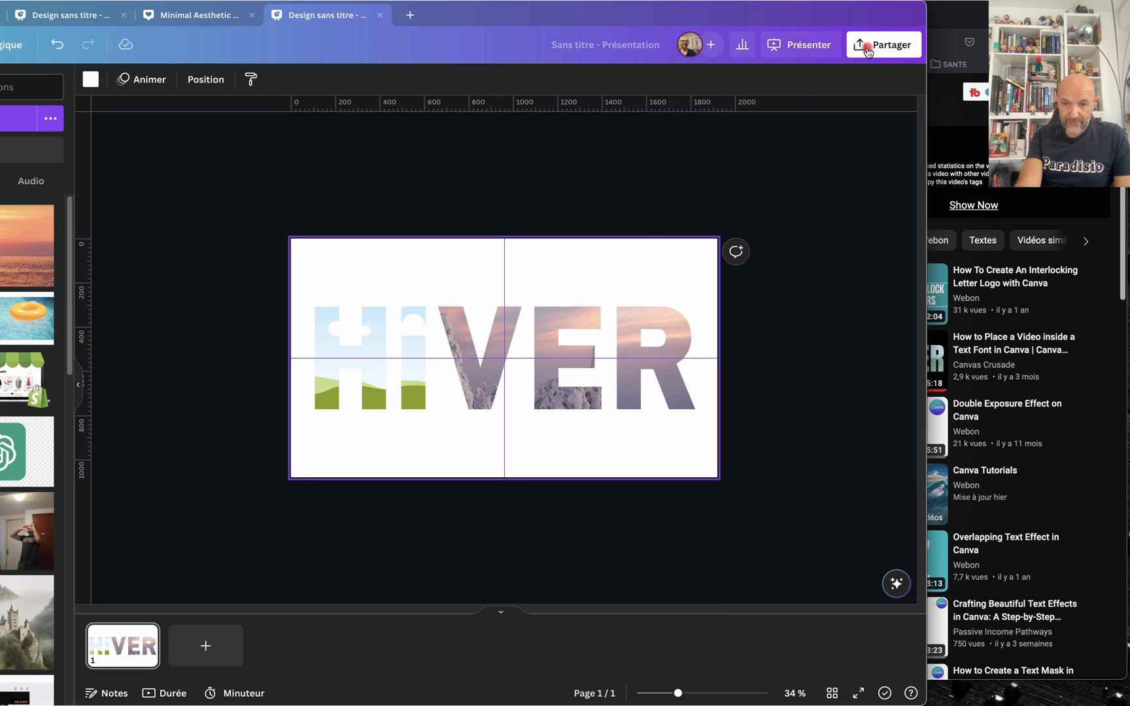
click(882, 45)
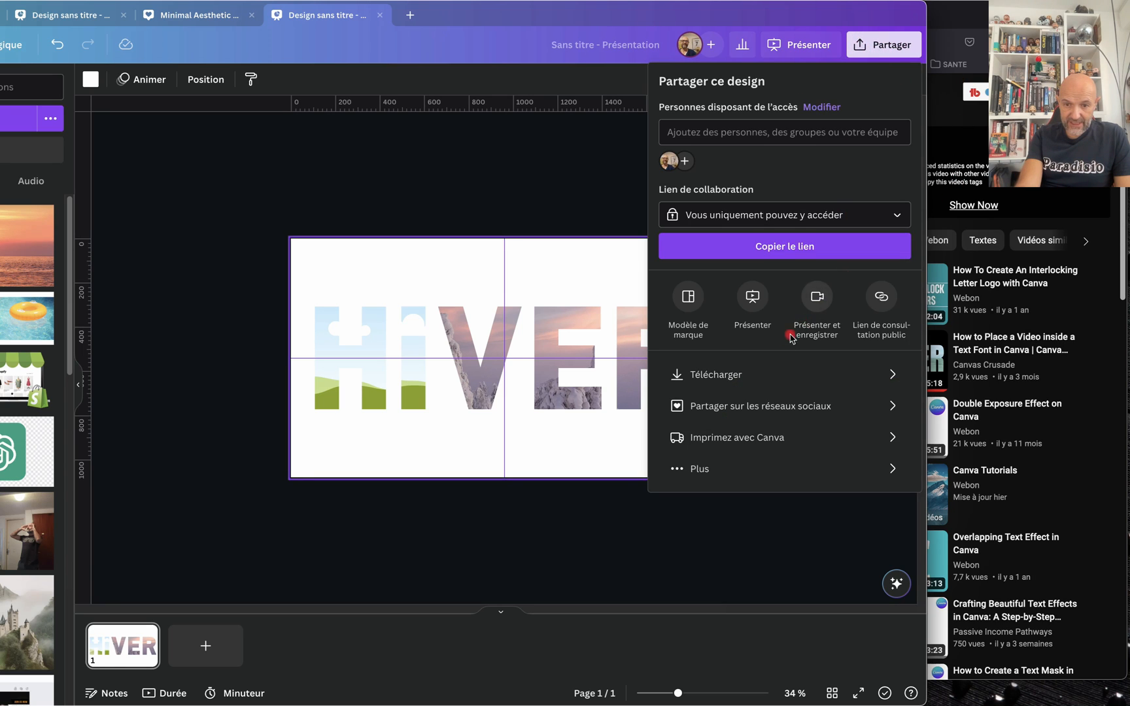
click(765, 384)
click(900, 138)
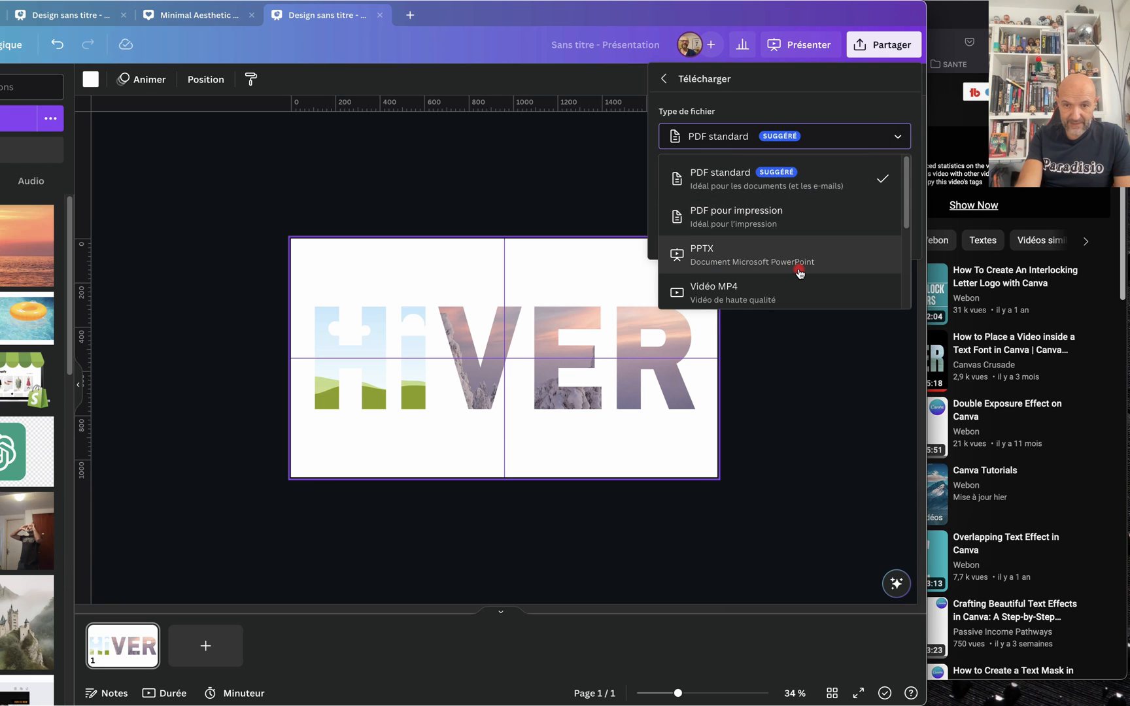
scroll(798, 271, down, 2)
click(752, 261)
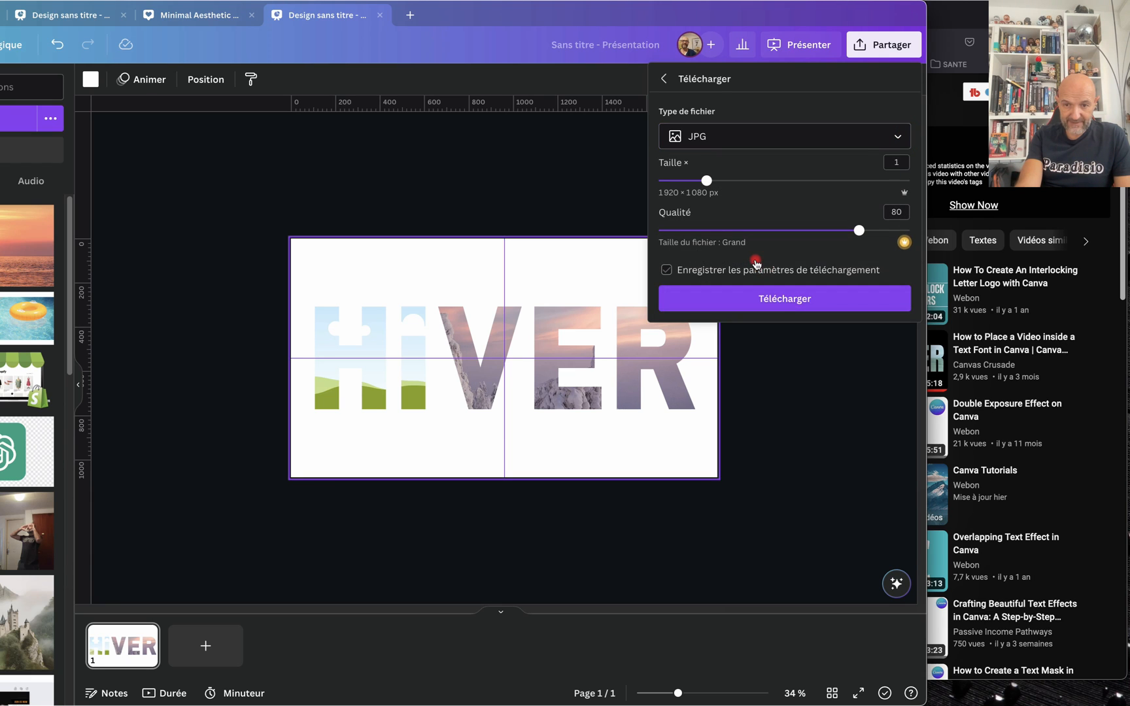
- Download the design as Design sans titre.jpg in the Téléchargements folder, replacing the existing file of that name
click(767, 298)
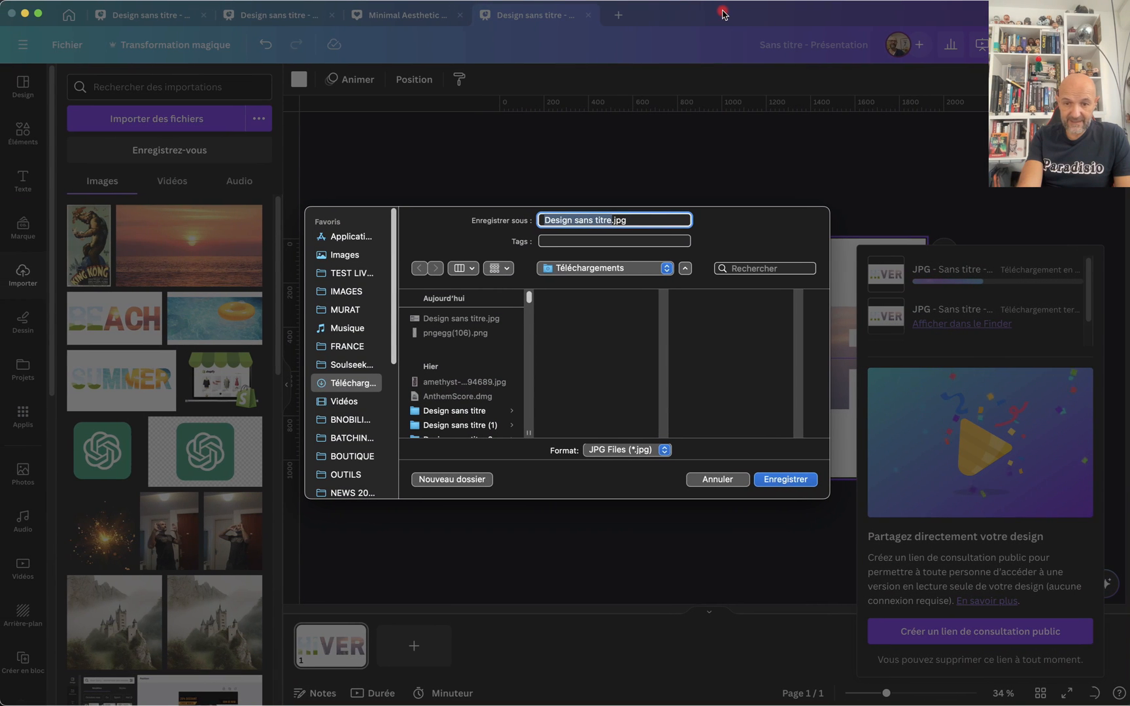
click(788, 483)
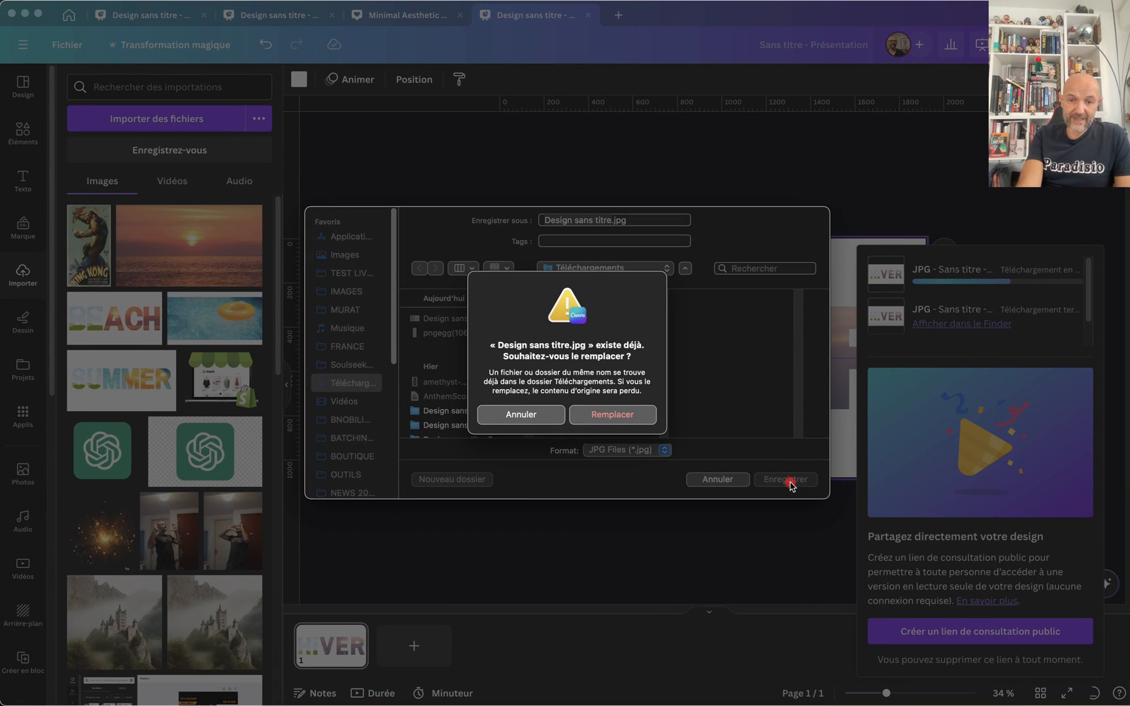
click(633, 422)
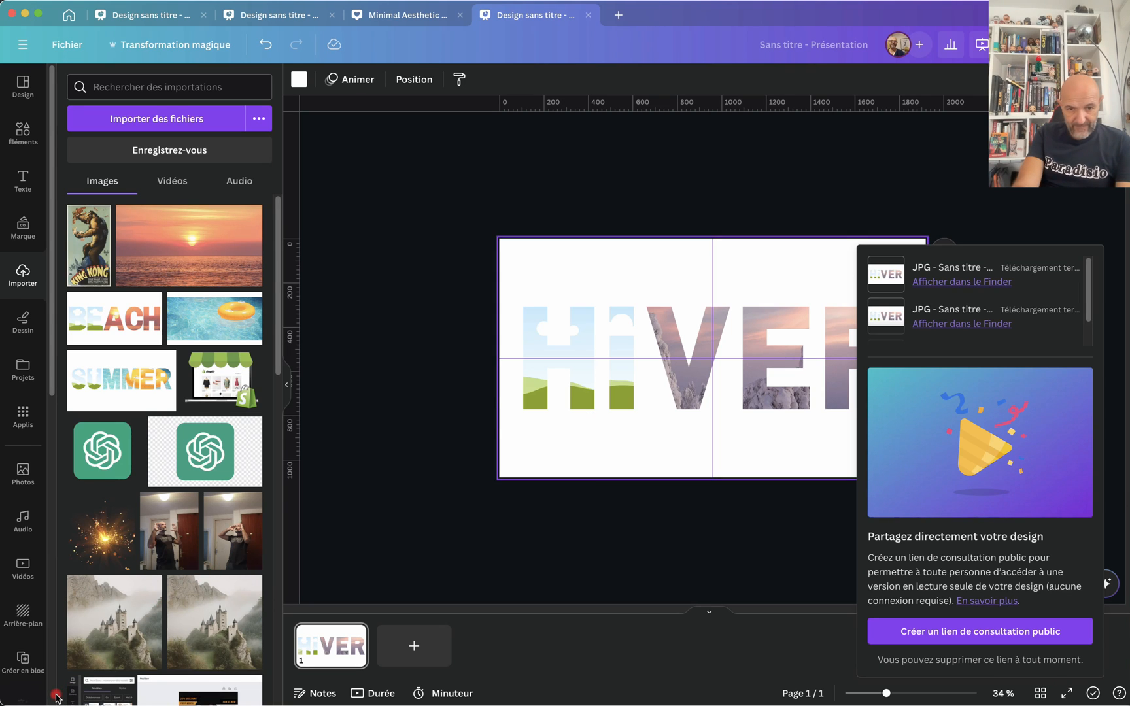
- Import Design sans titre.jpg from the Téléchargements folder into the uploaded images and dismiss the download notice
key(super+Tab)
key(super+Tab)
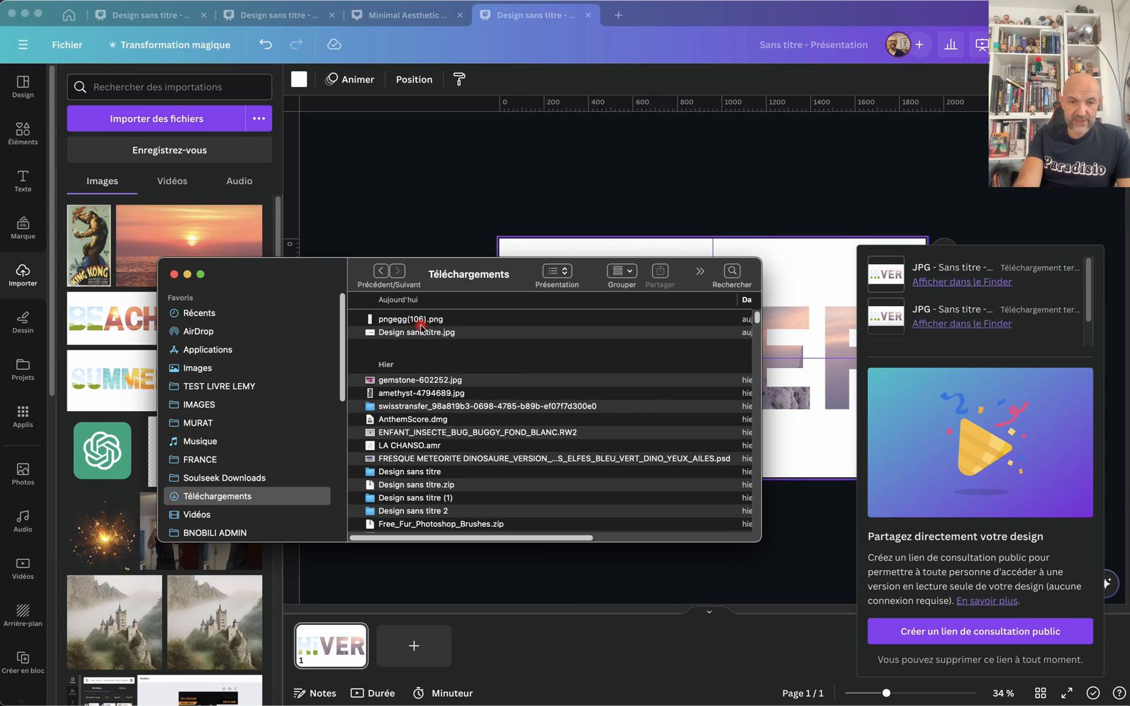
drag(408, 334, 190, 196)
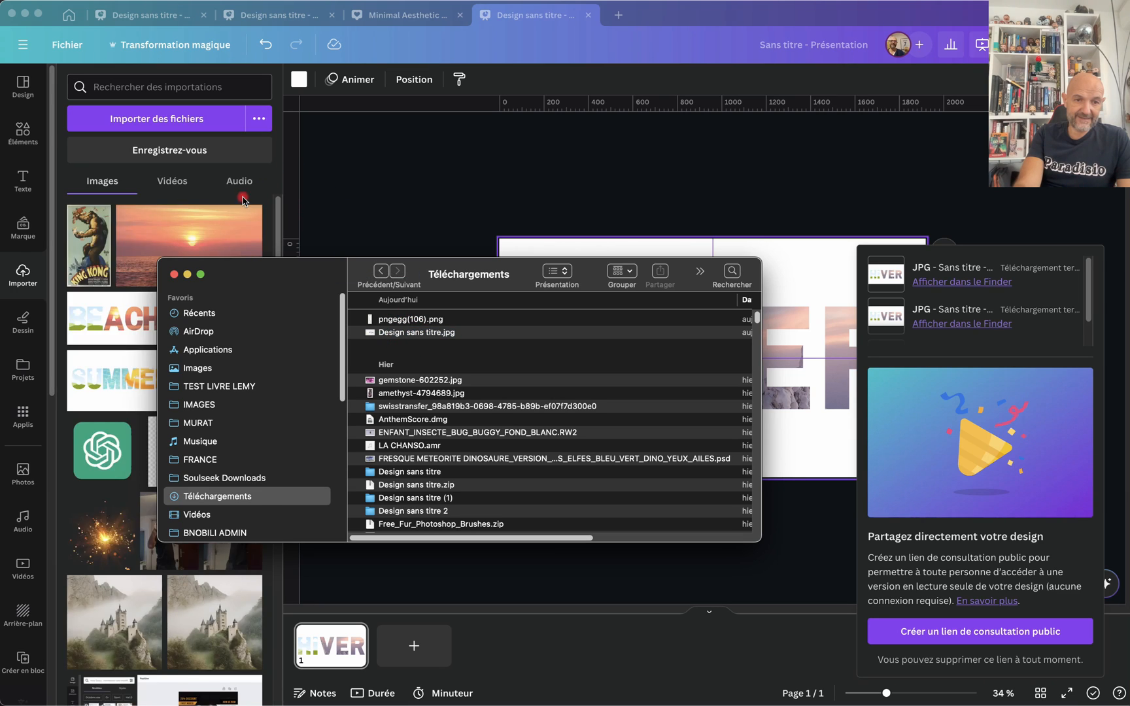
click(433, 199)
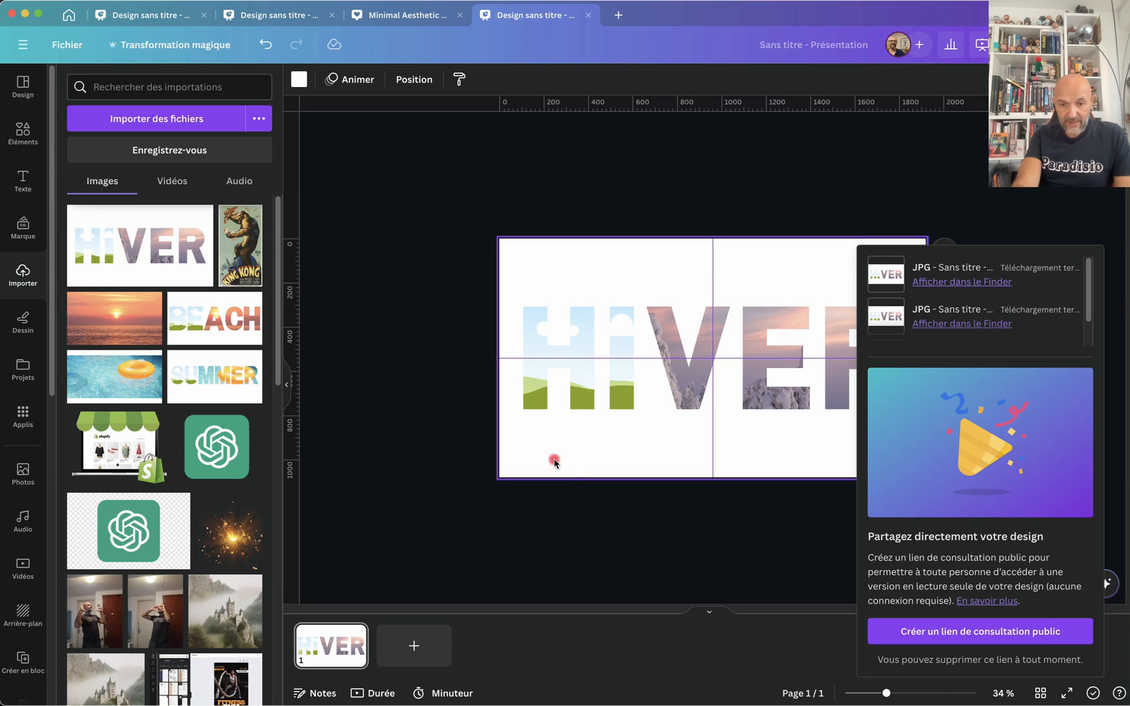
click(576, 516)
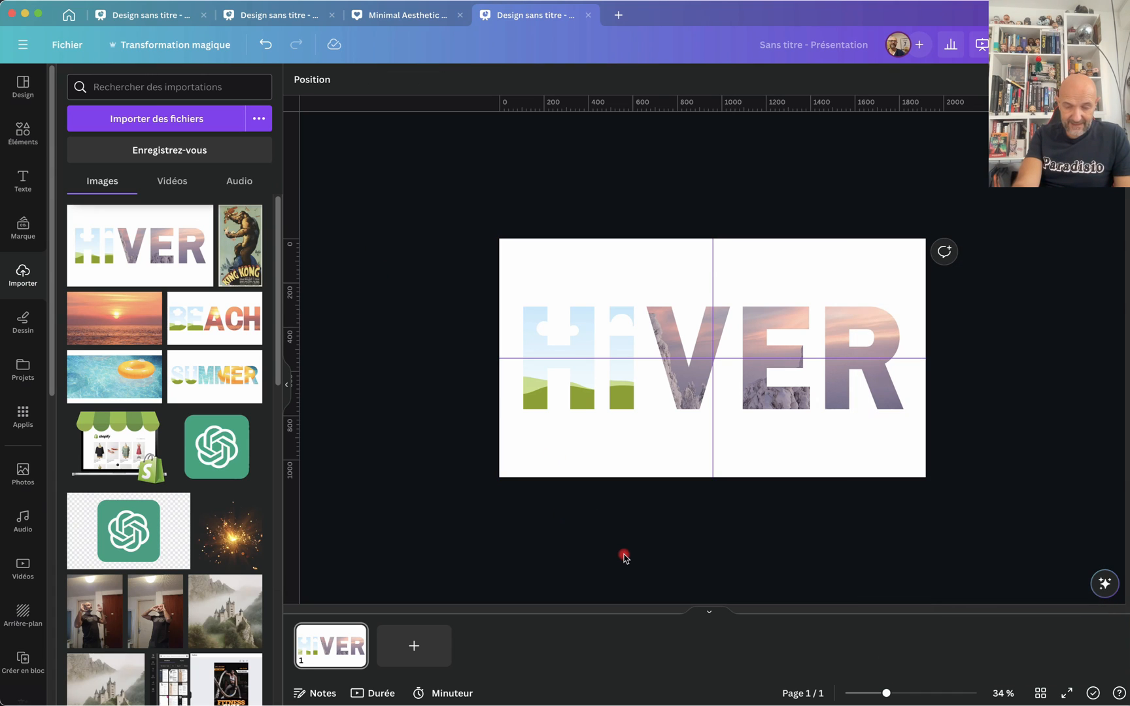
click(606, 466)
drag(605, 521, 605, 463)
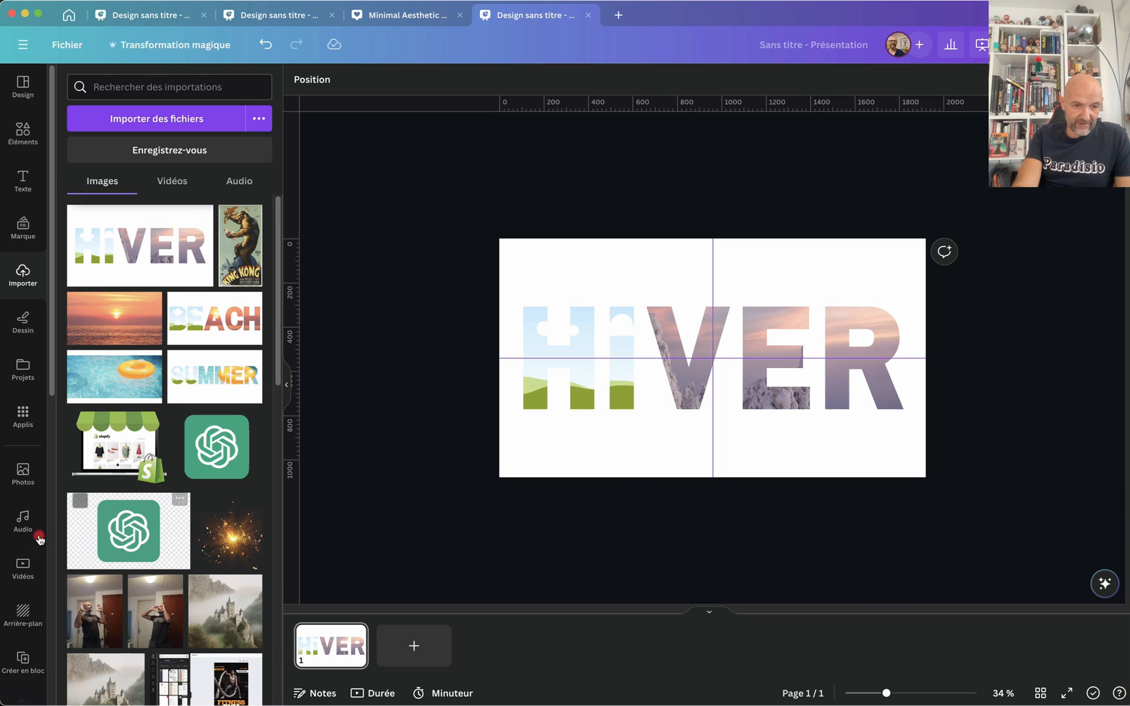
- Add the snow-covered trees photo from the HIVER photo results and enlarge it until it covers the whole page
click(22, 473)
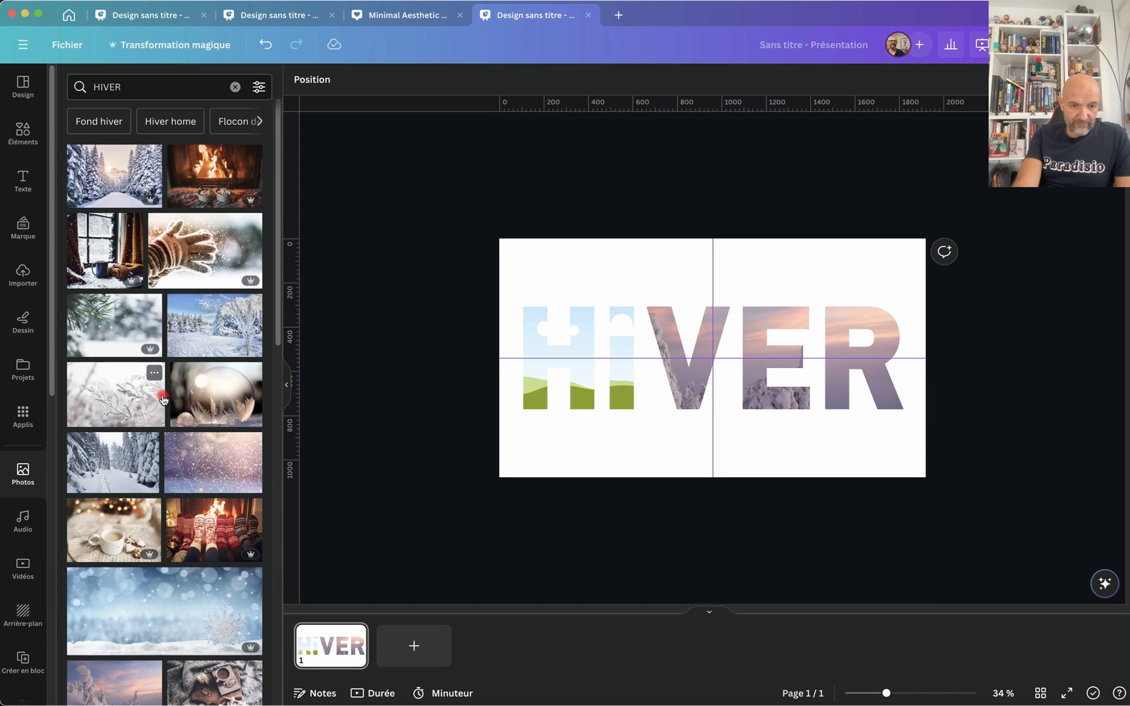
scroll(138, 553, down, 2)
click(114, 603)
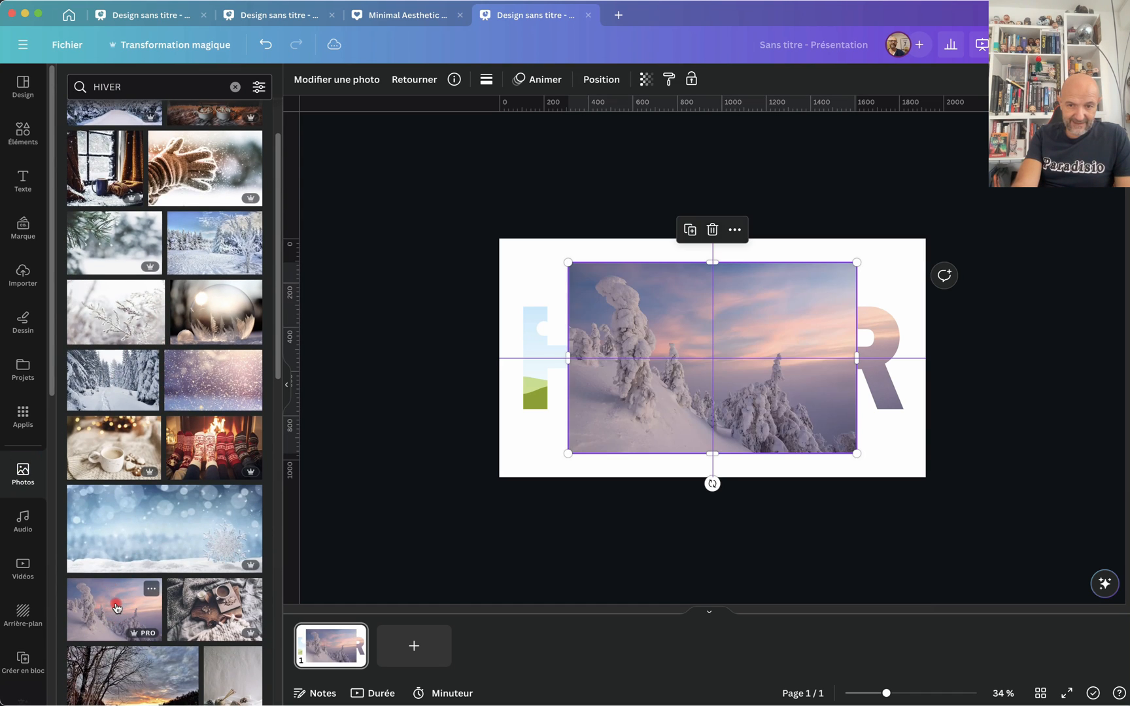
mouse_move(568, 262)
mouse_down()
mouse_move(498, 221)
mouse_move(554, 250)
mouse_up()
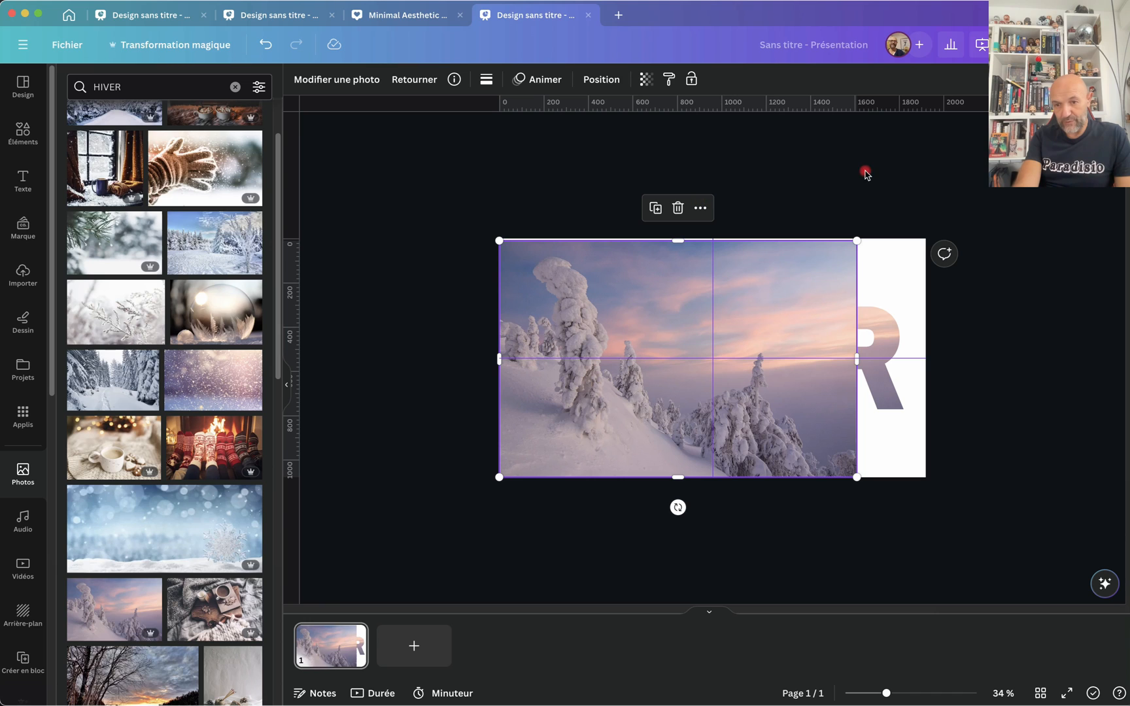
drag(863, 230, 919, 184)
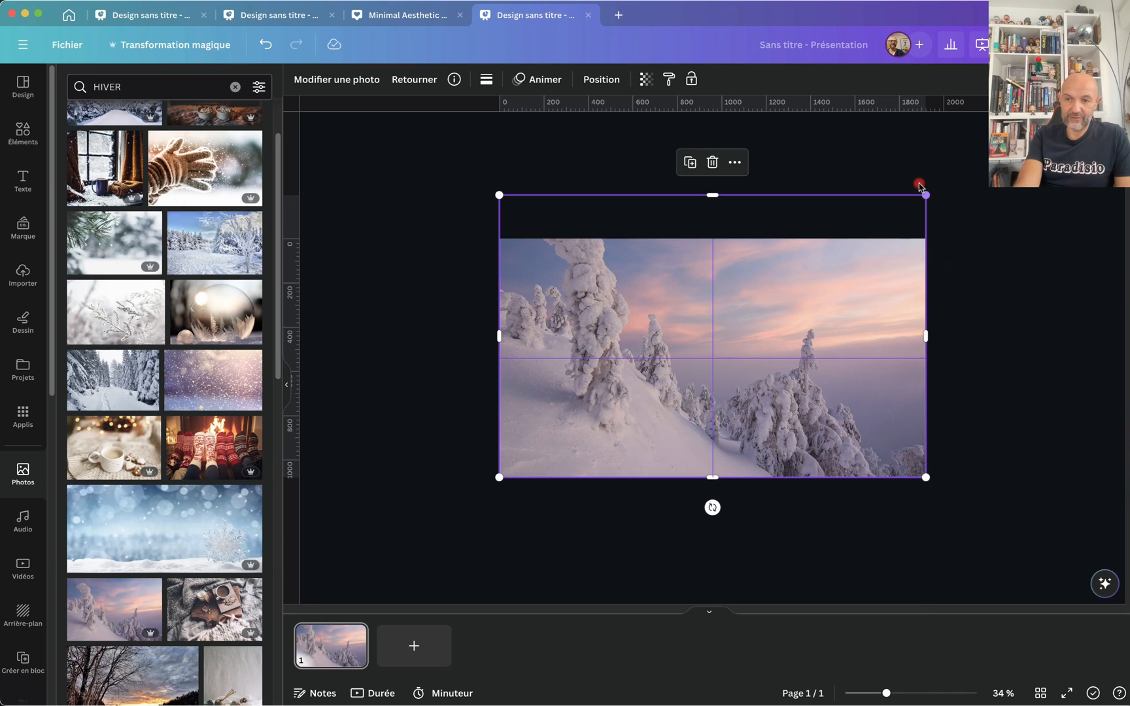
click(384, 381)
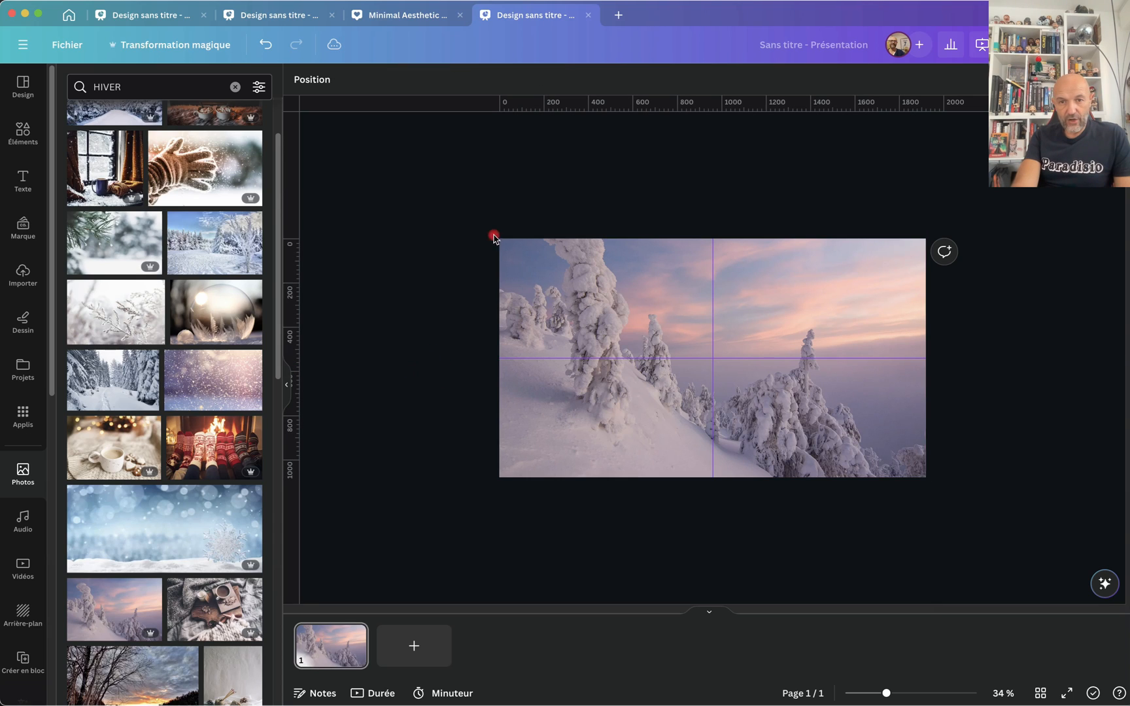
- Send the snow-covered trees photo behind all the HIVER letter frames in the layer order
click(638, 309)
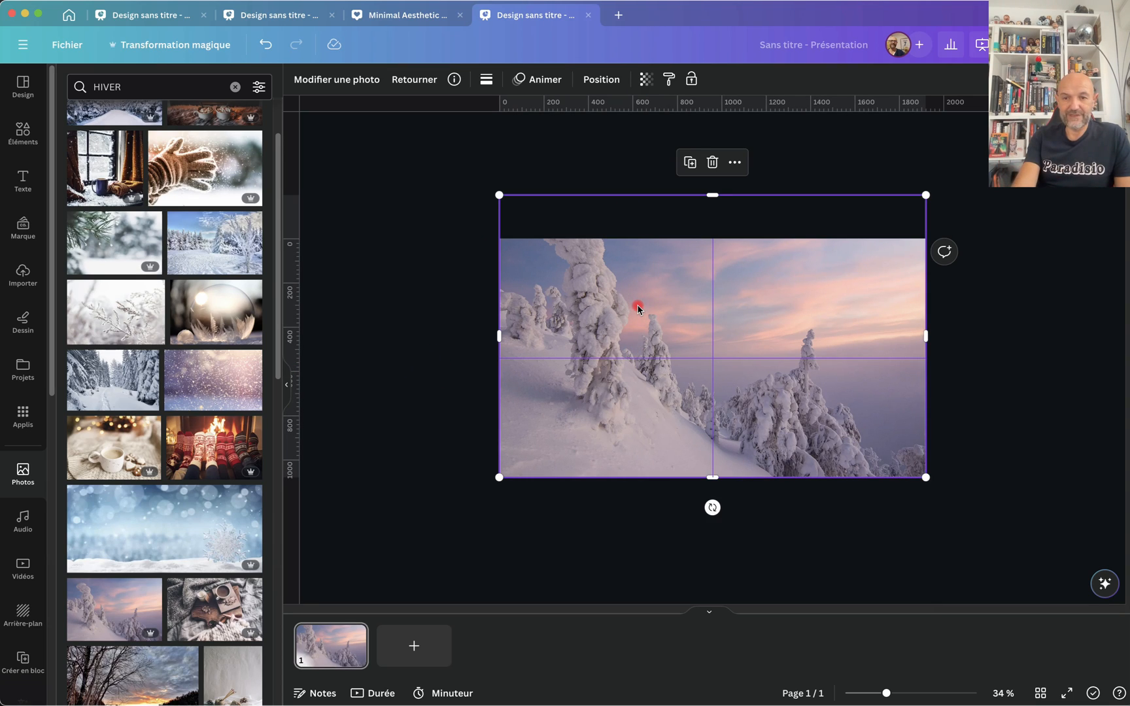
click(601, 78)
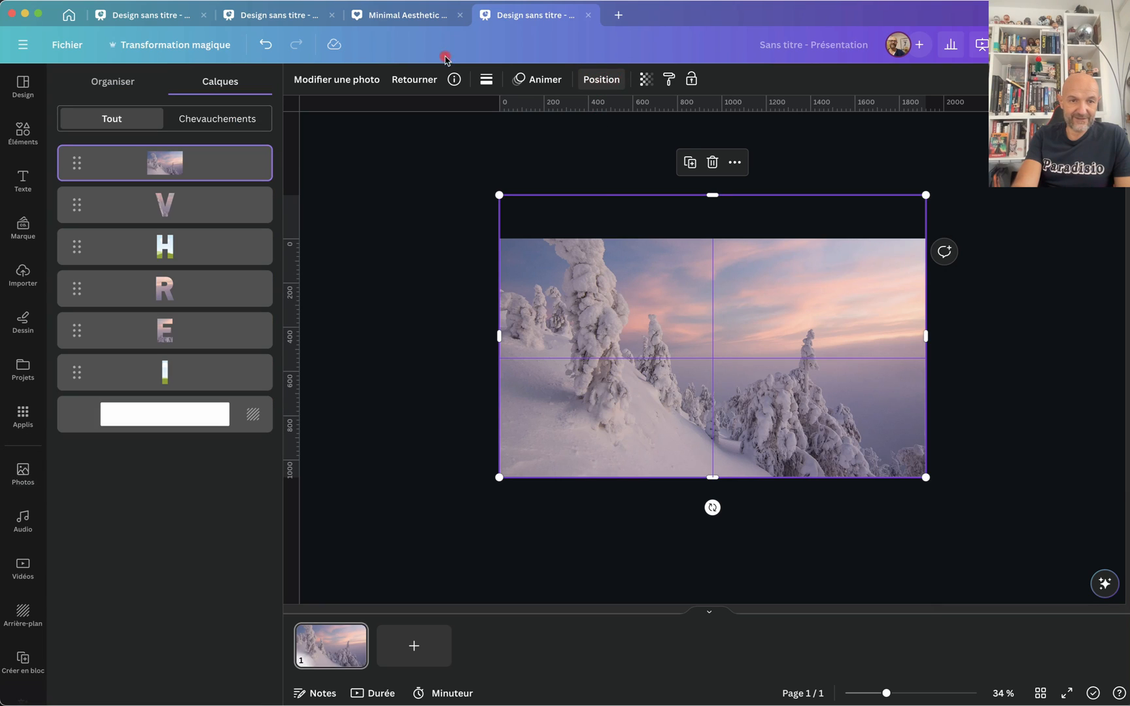
drag(203, 168, 200, 396)
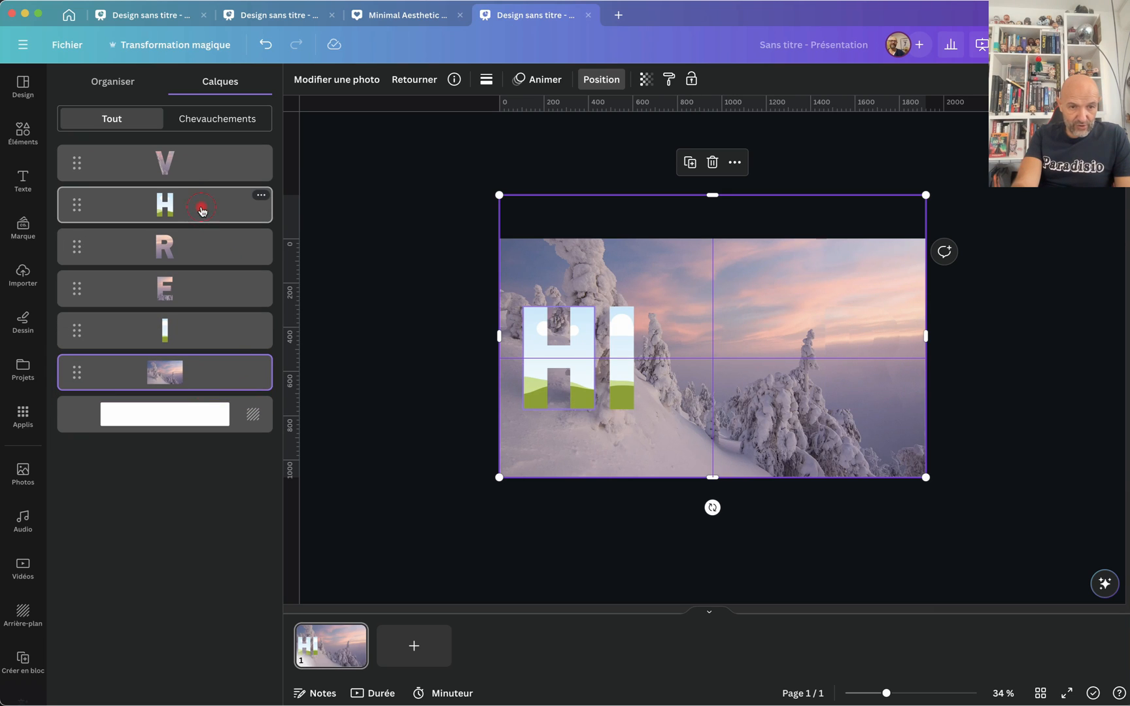
- Place the H layer directly above the I layer and fill both letter frames with white
drag(204, 216, 198, 311)
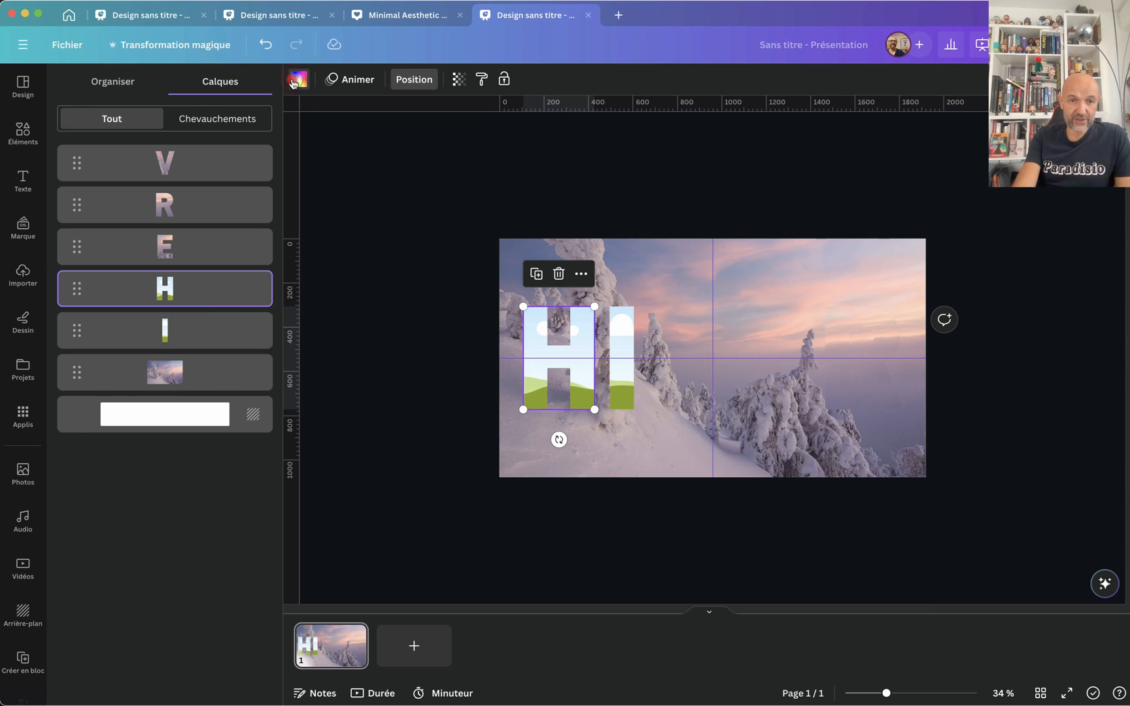
click(292, 82)
click(109, 254)
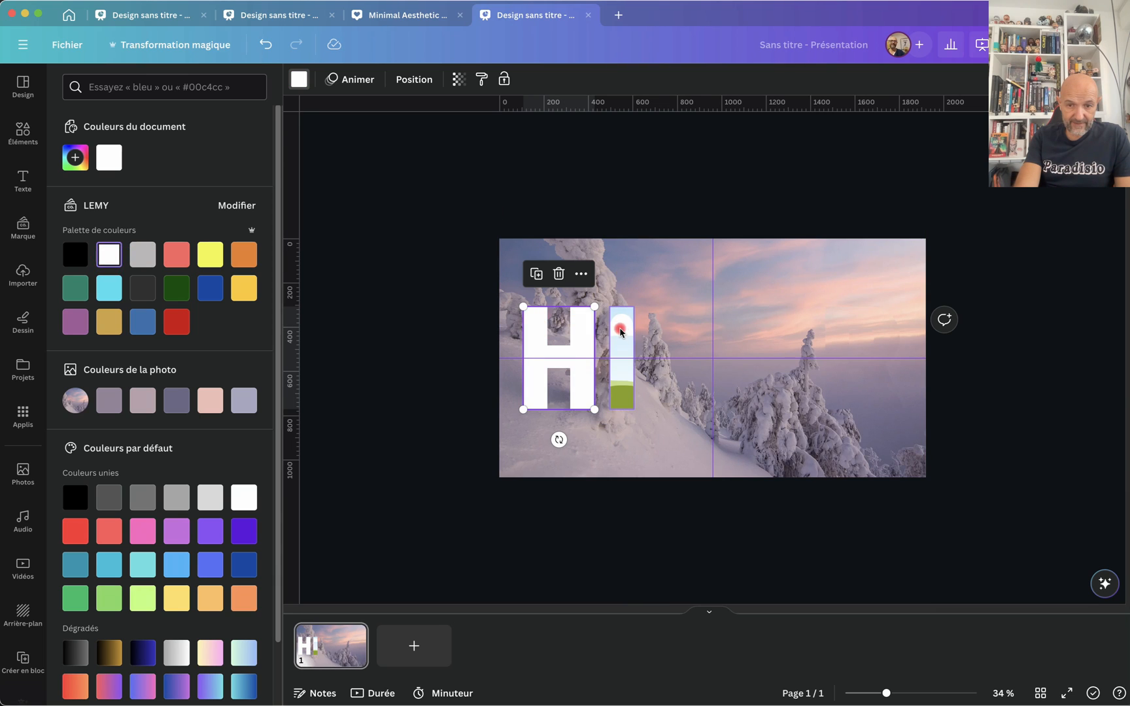
click(620, 331)
click(109, 254)
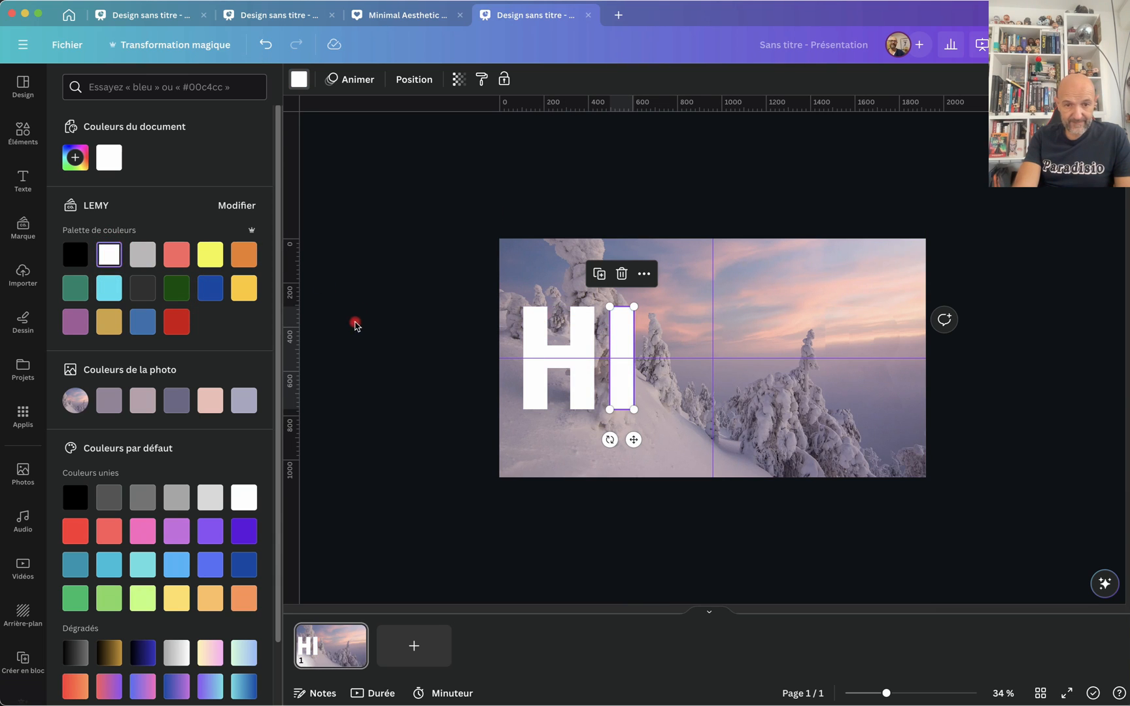
key(Escape)
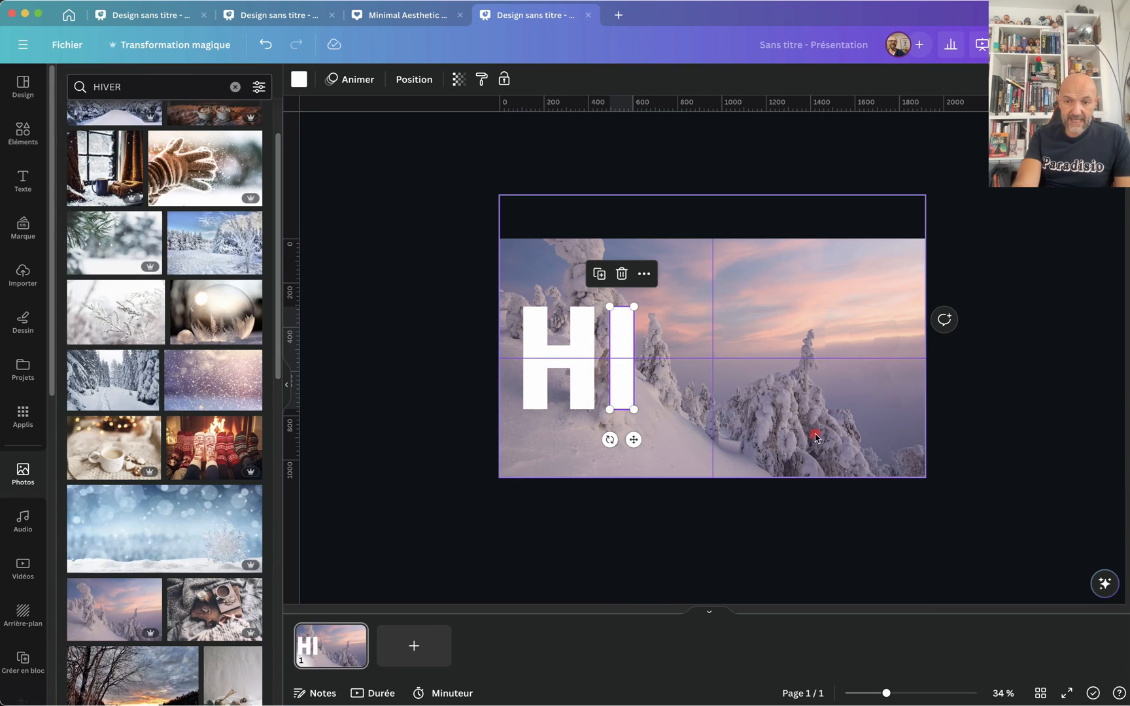
- Add the imported HIVER image to the page and align and enlarge it to cover the whole page
click(544, 304)
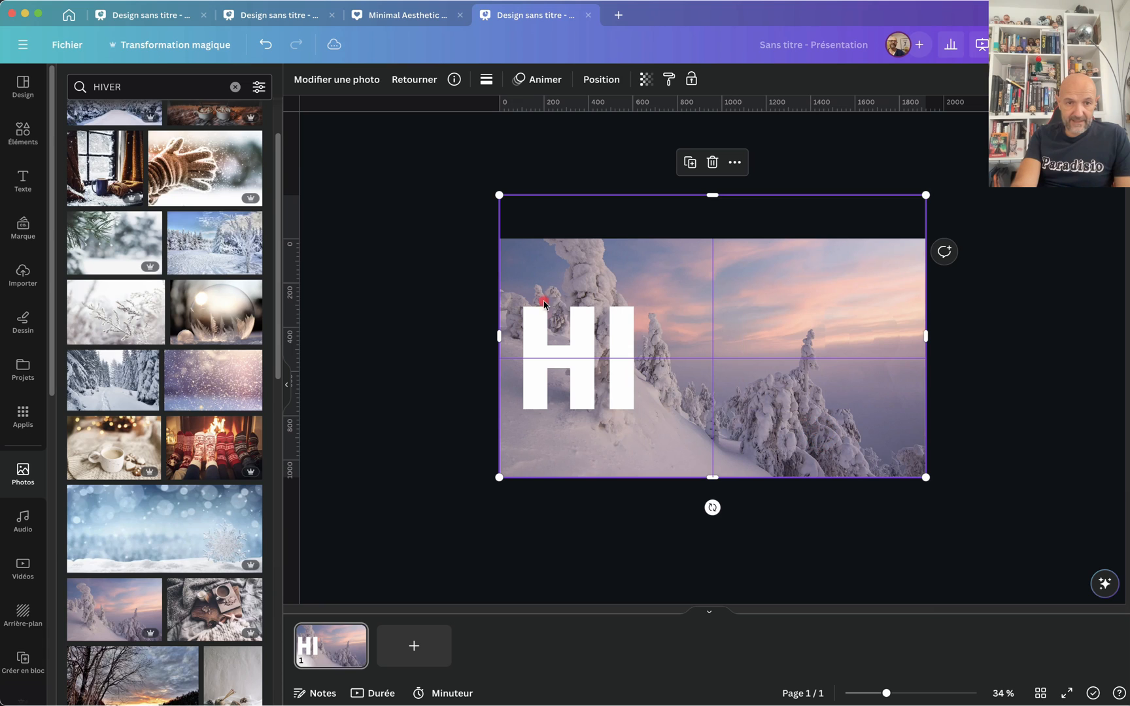
click(597, 80)
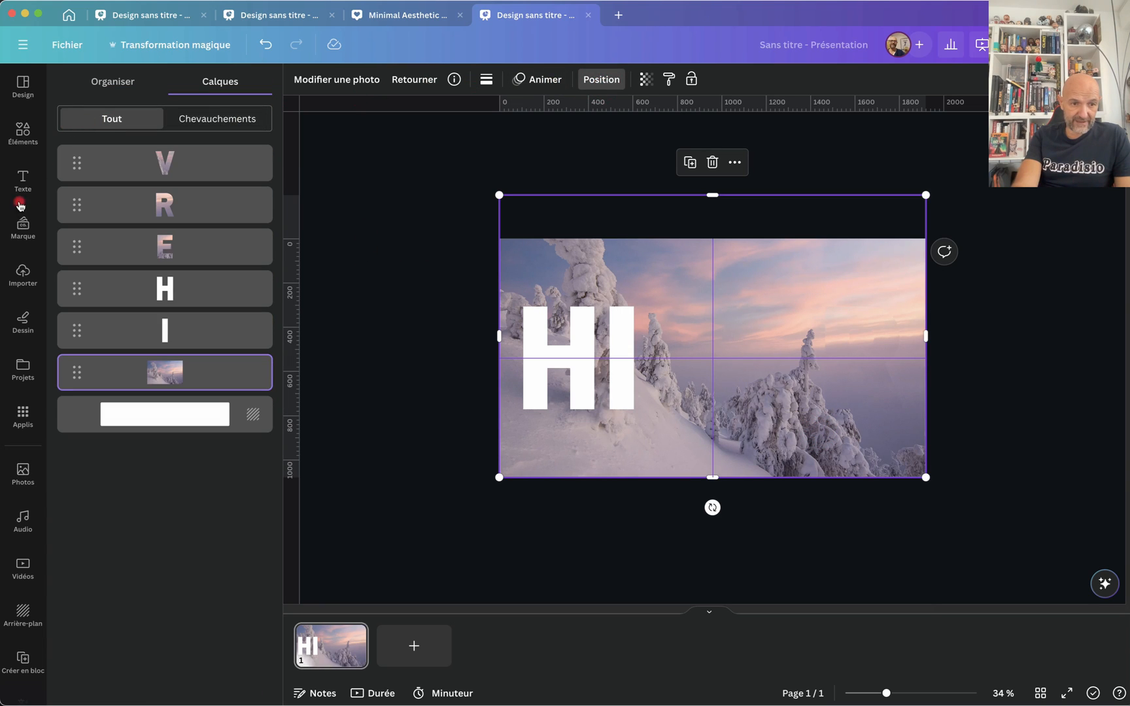
click(24, 274)
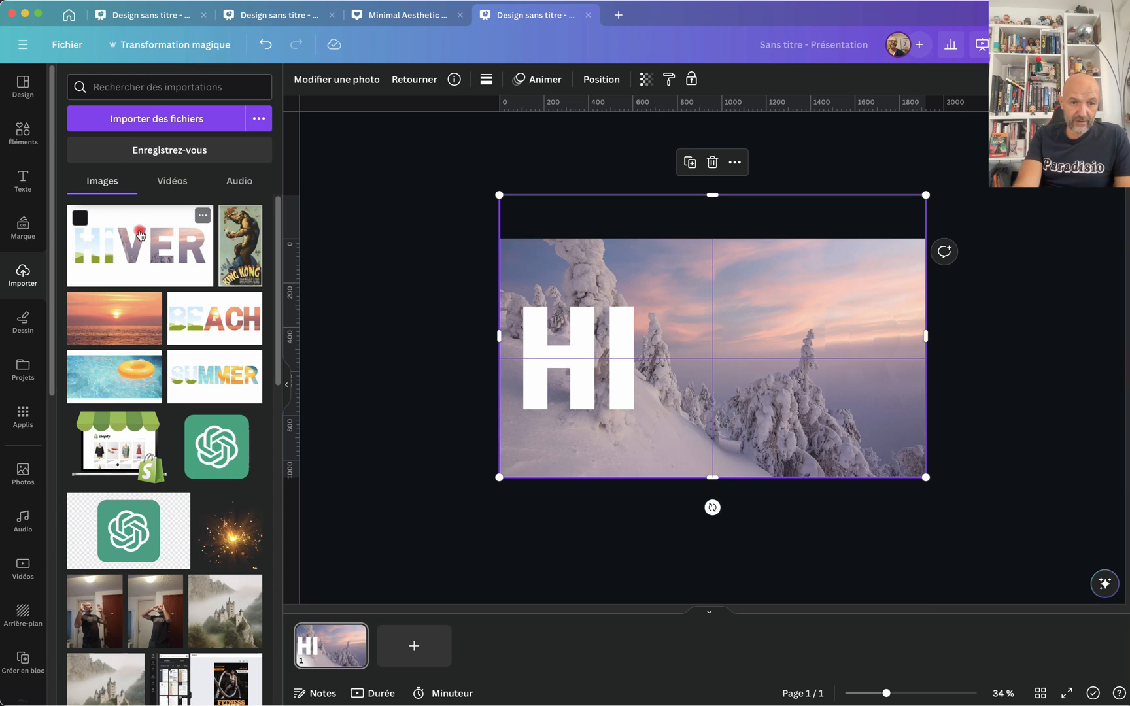
click(144, 243)
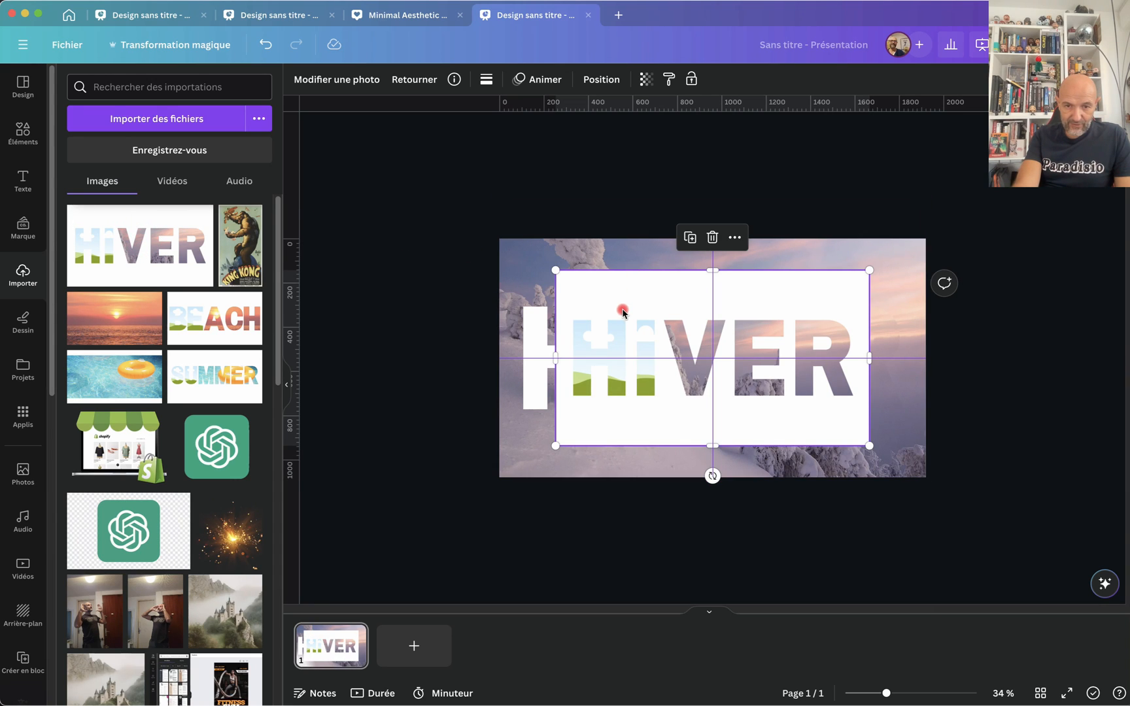
drag(623, 312, 564, 277)
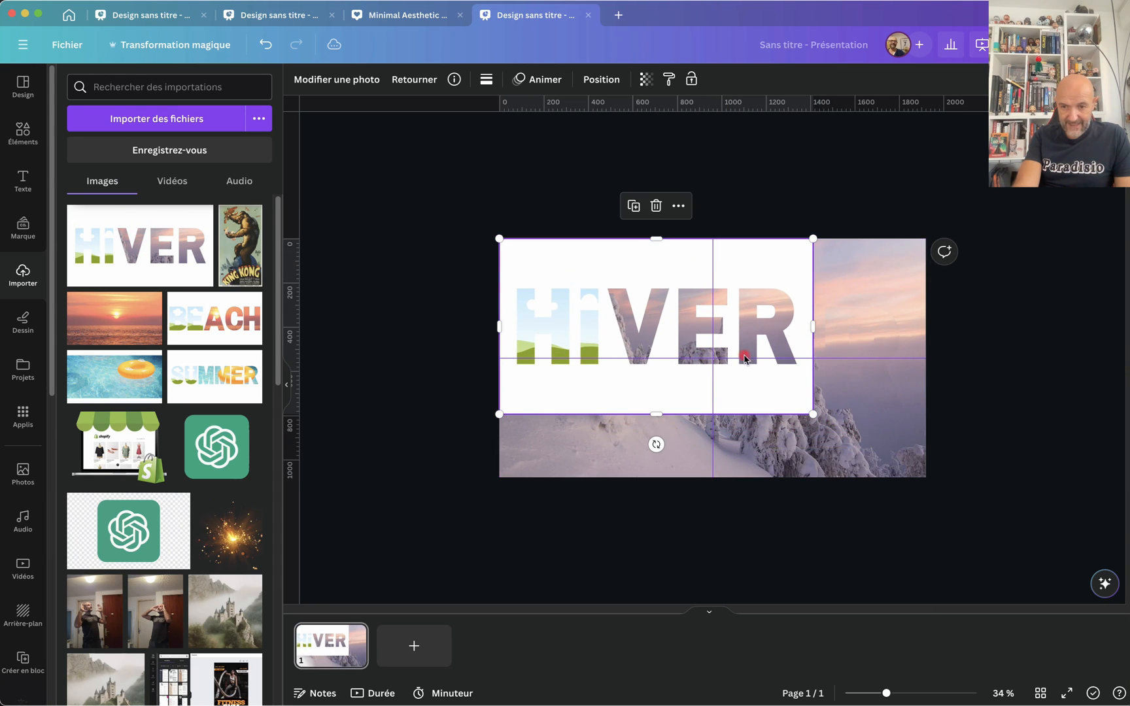
drag(813, 414, 931, 466)
click(1034, 395)
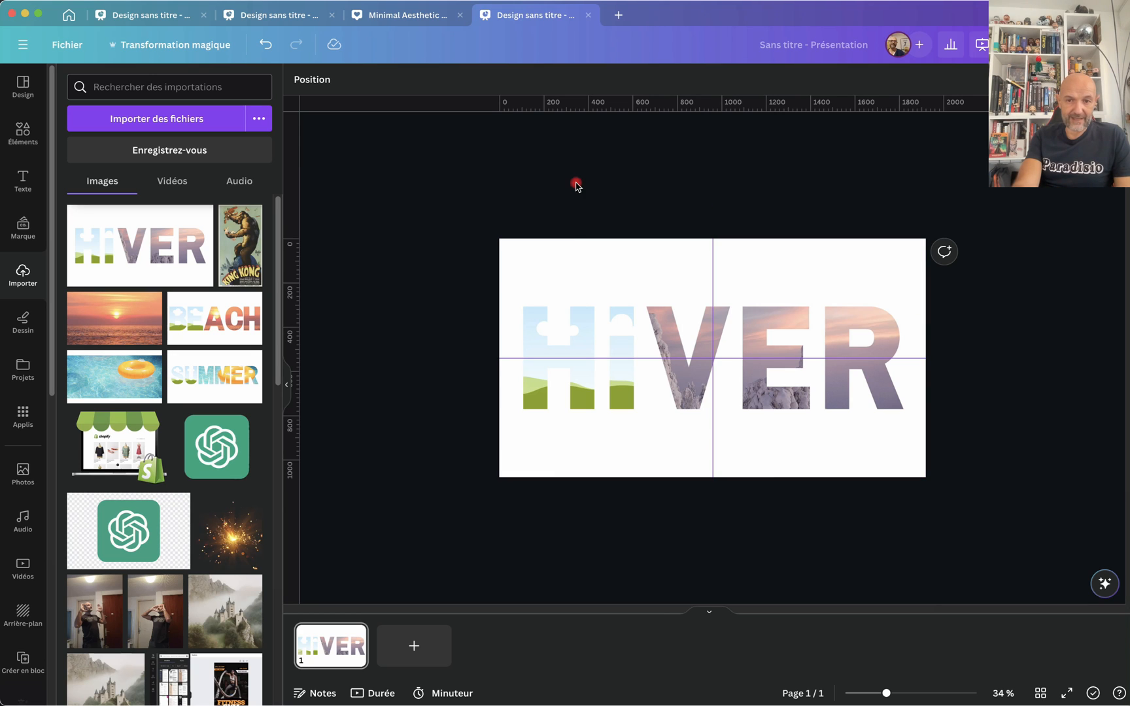
- Move the H and I letter layers above the imported HIVER image, with H at the top of the layer order
click(563, 255)
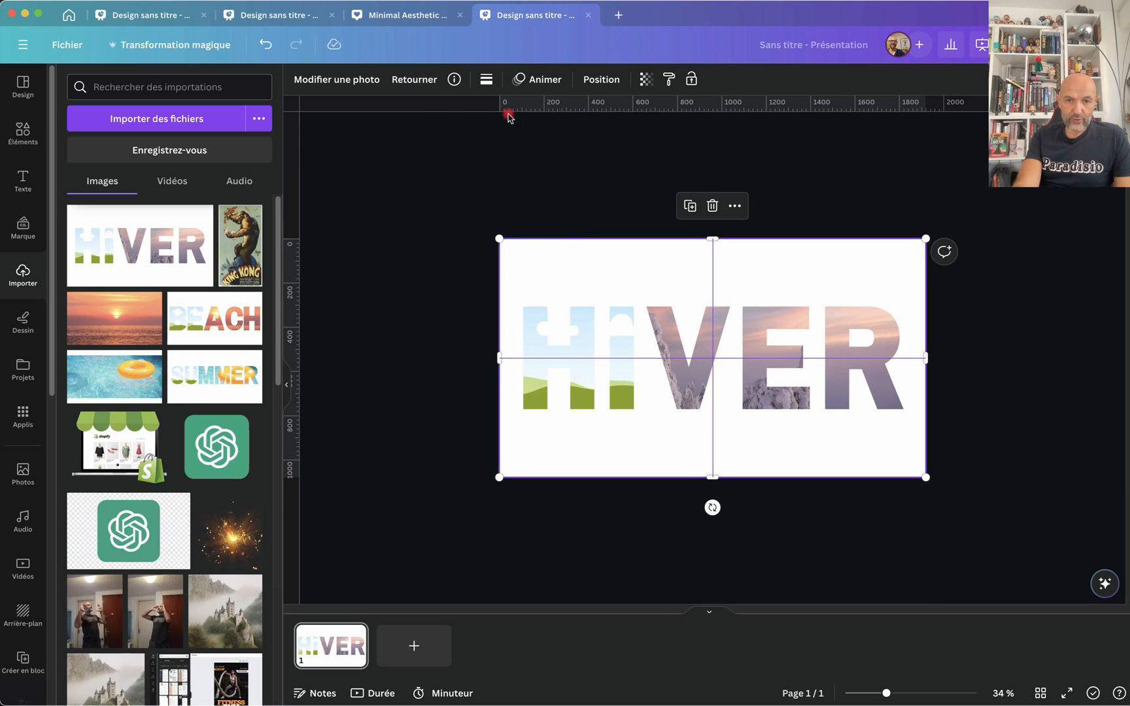
click(601, 79)
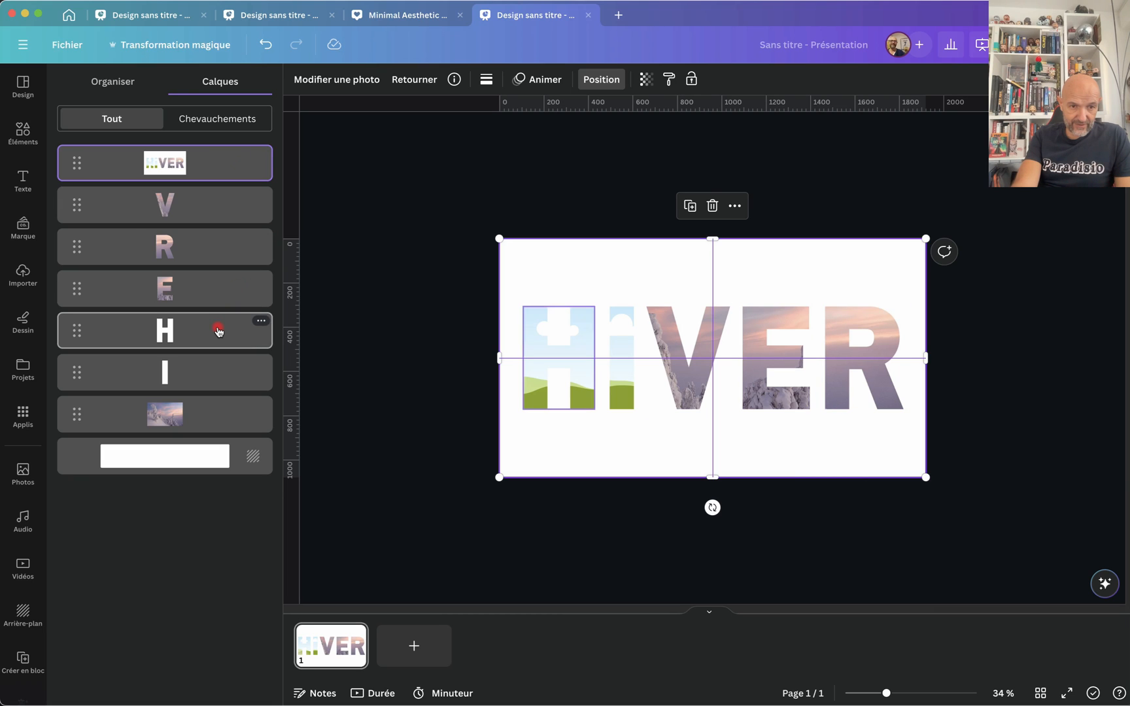
drag(218, 331, 217, 145)
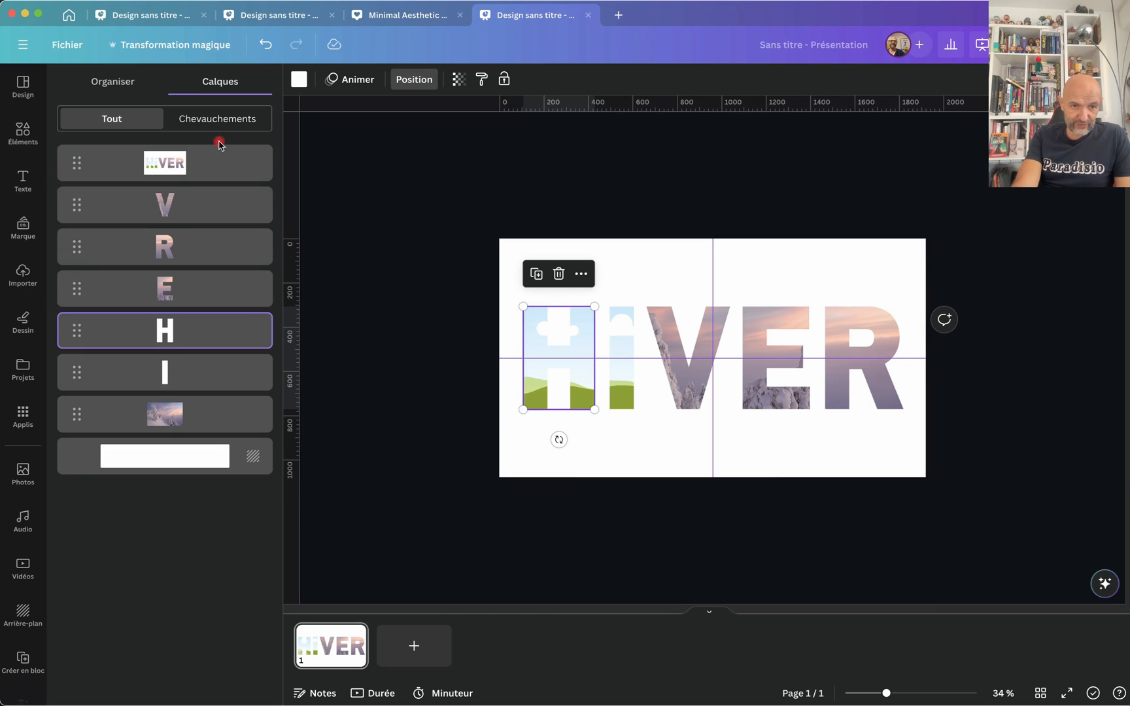
drag(215, 325, 215, 152)
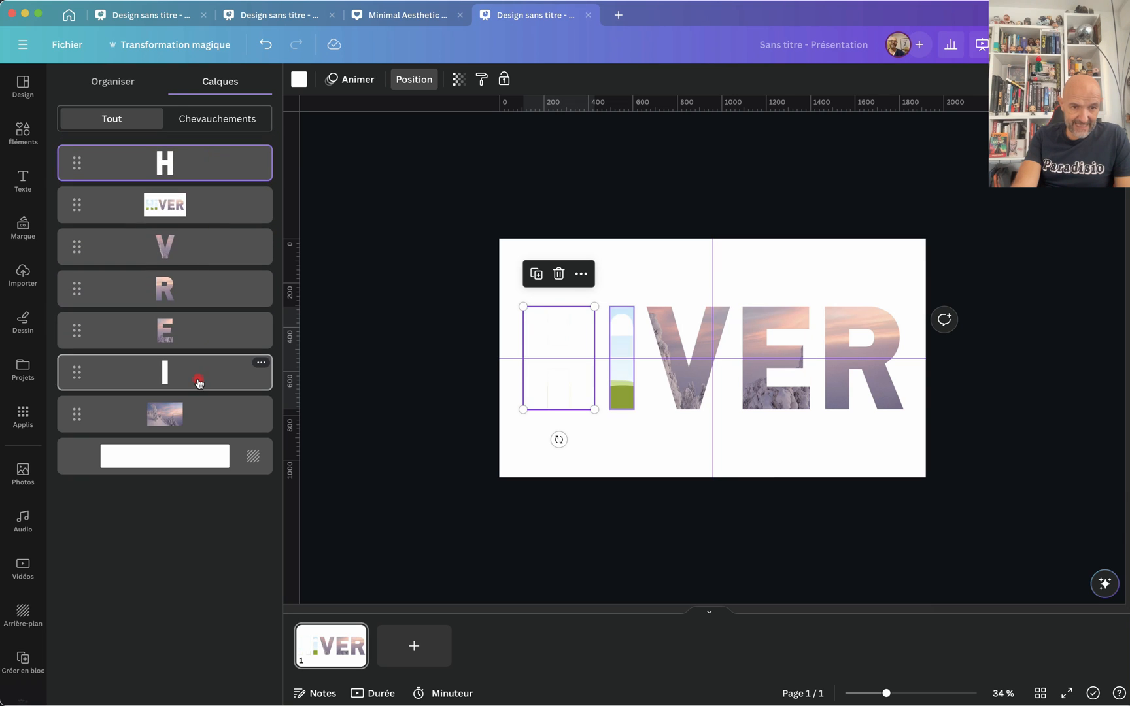
drag(197, 379, 206, 192)
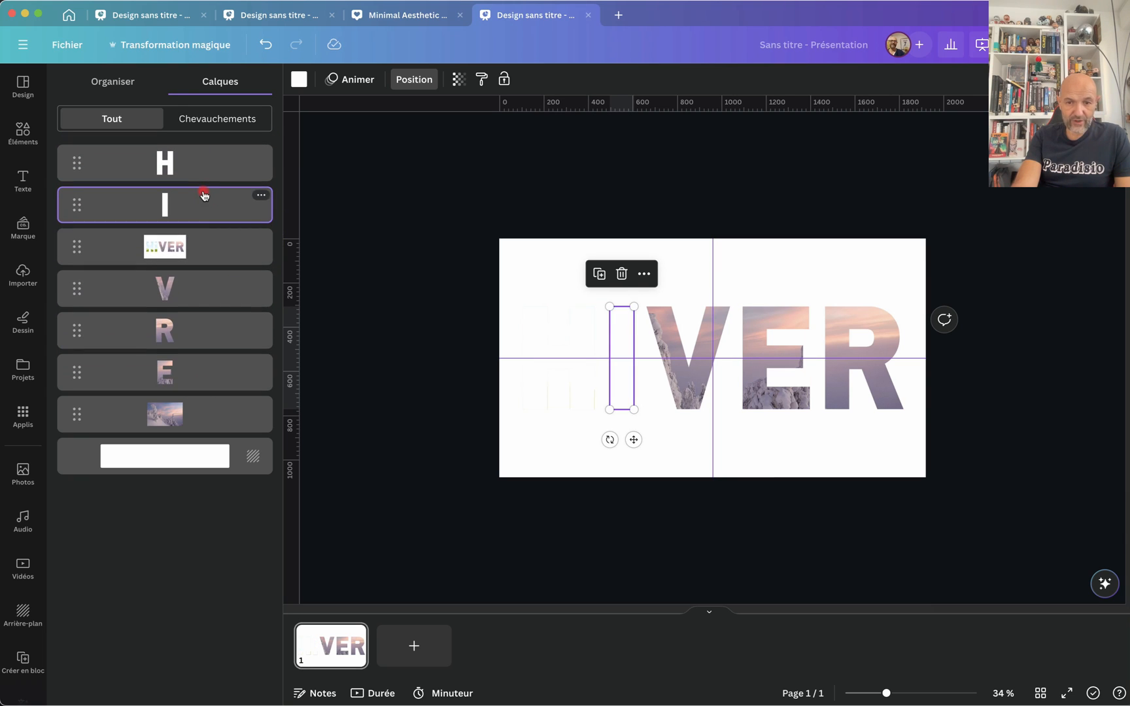
- Try cropping the imported HIVER image from its right edge to the middle of the V
click(512, 447)
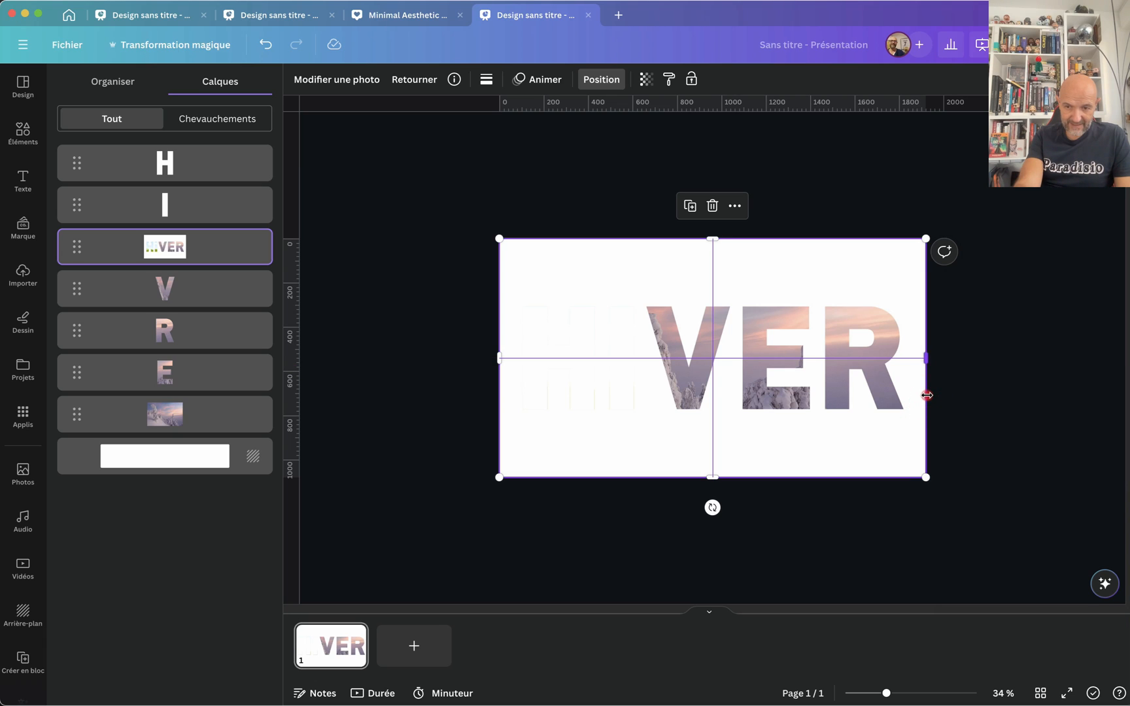
drag(927, 395, 865, 403)
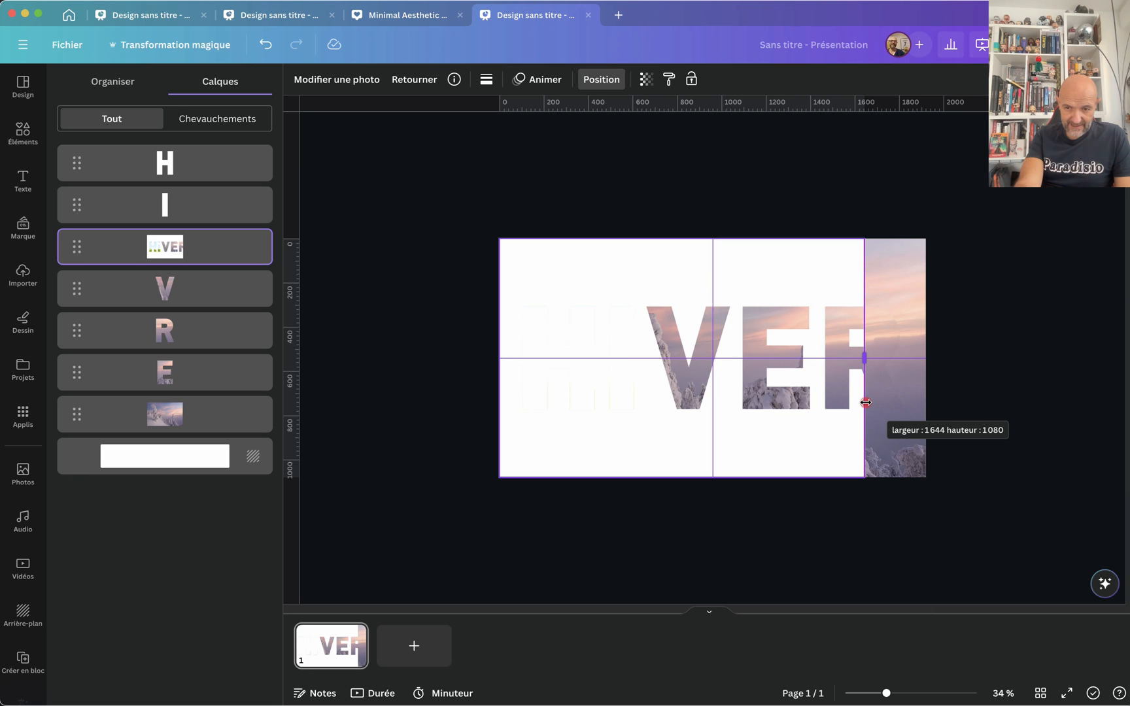
drag(865, 403, 690, 417)
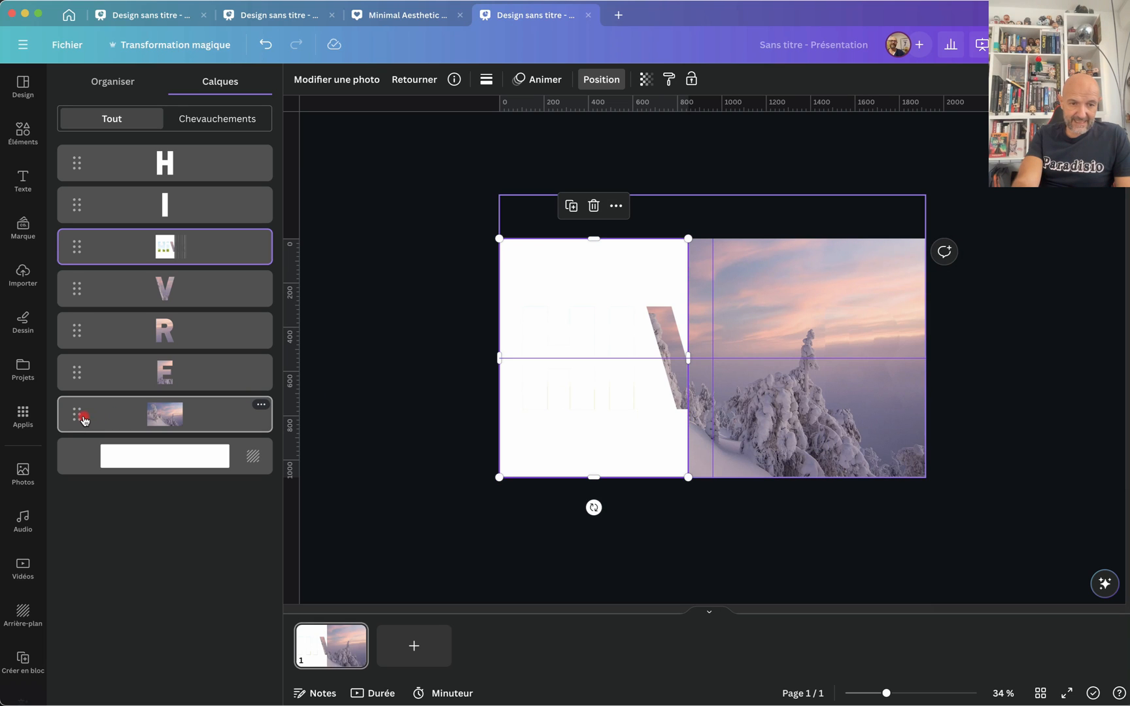
- Try deleting the snow-covered trees photo from the bottom of the layer order
click(176, 424)
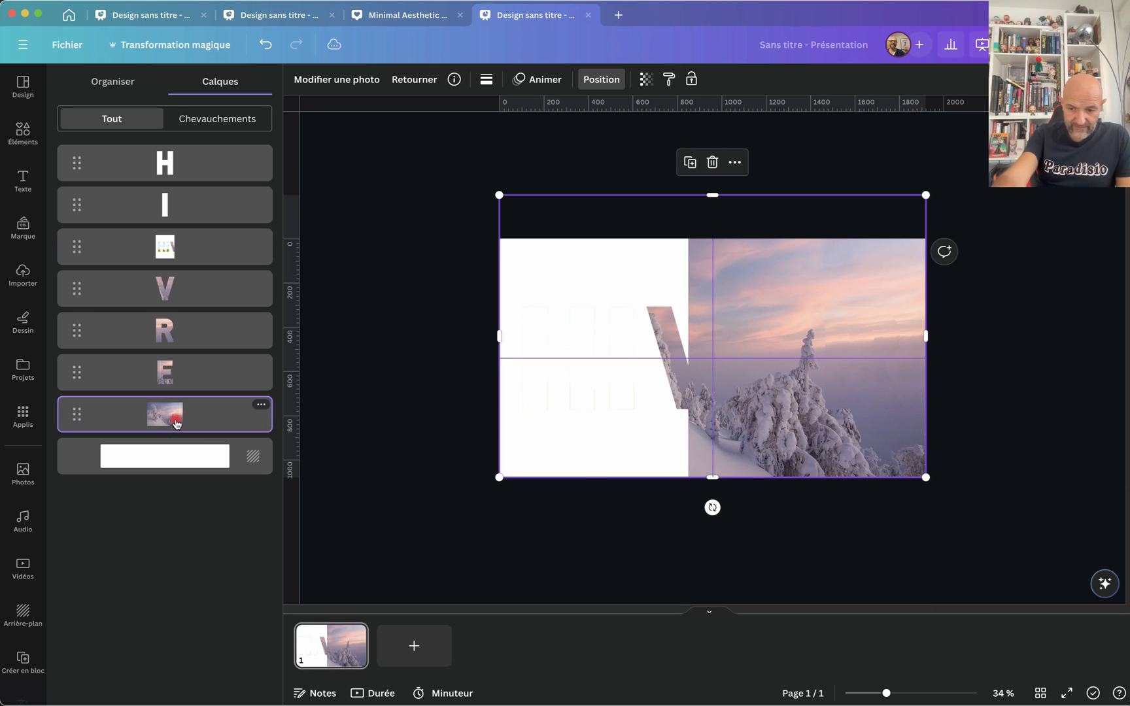
key(Delete)
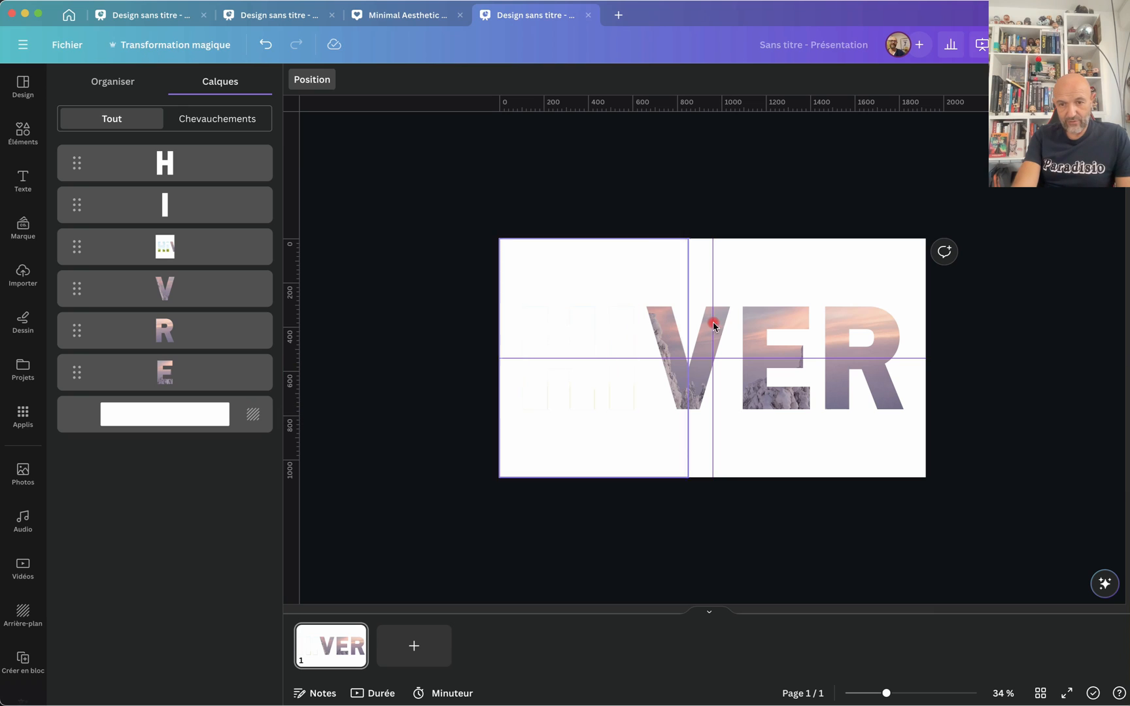
click(668, 335)
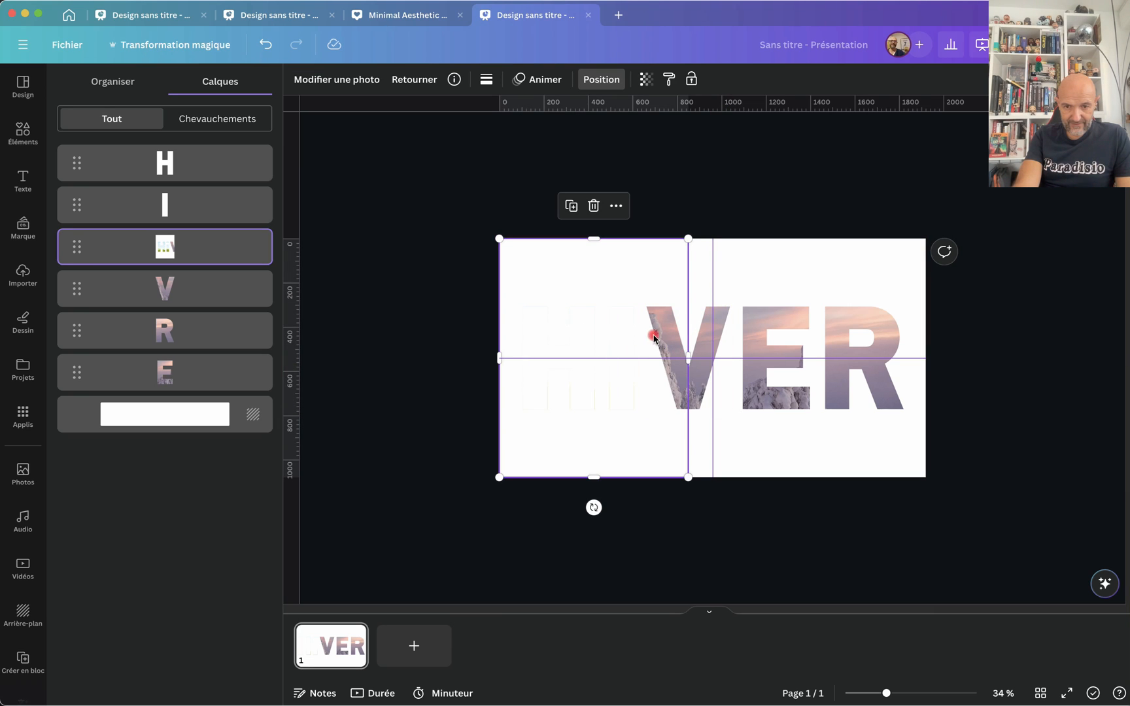
- Undo the deletion of the snow-covered trees photo and the right-edge crop of the HIVER image
key(super+z)
click(225, 426)
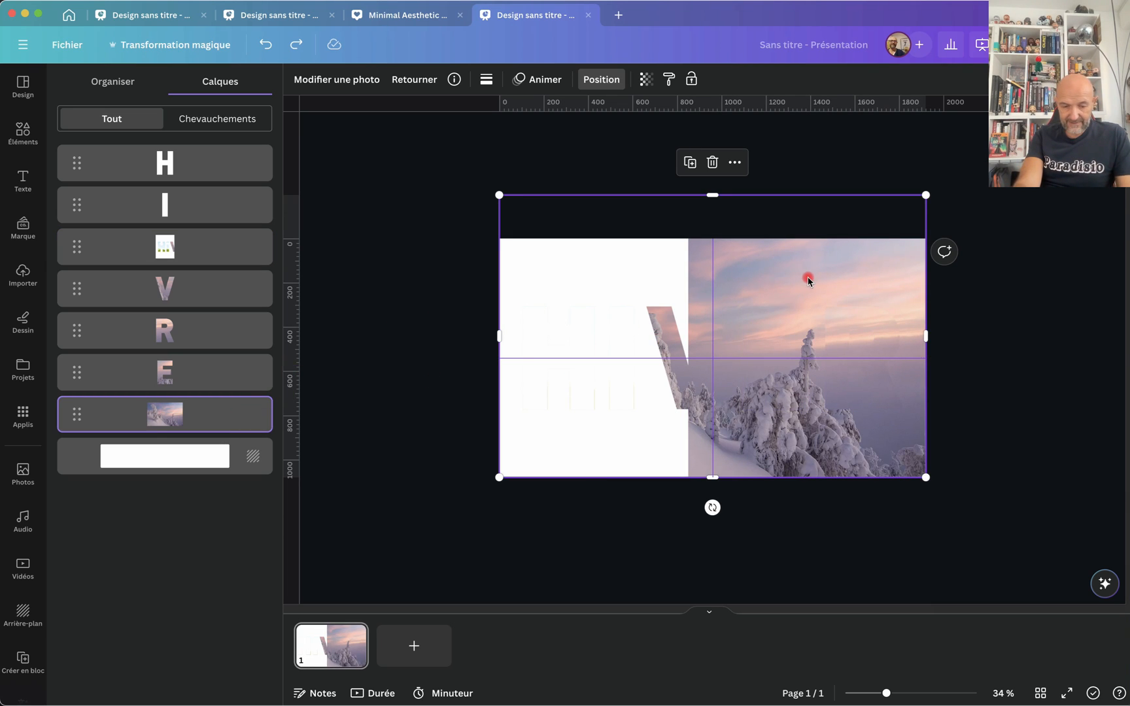
key(super+z)
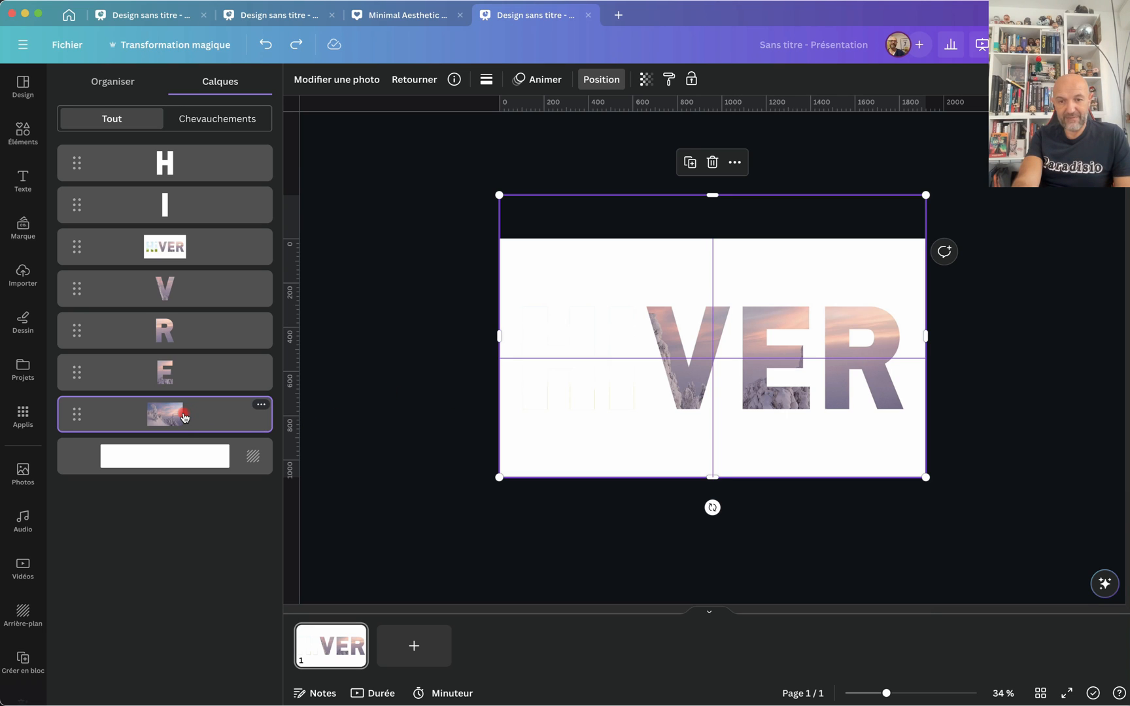
- Crop the imported HIVER image from its left edge to the middle of the V, keeping only its right part
click(575, 458)
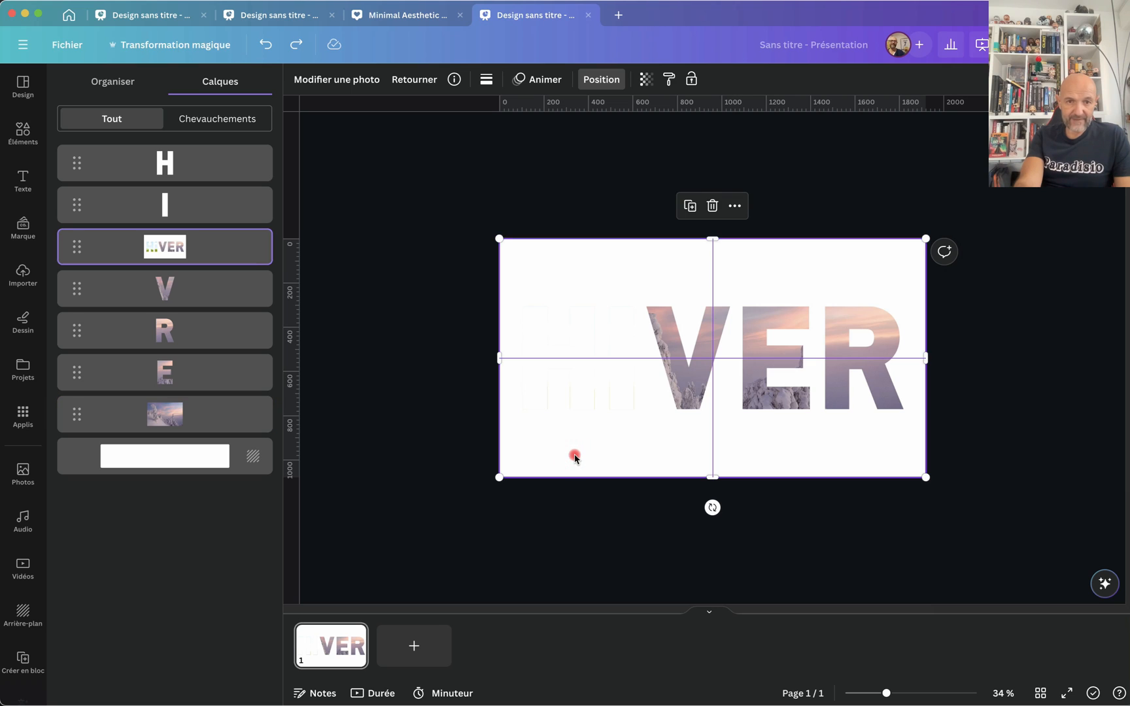
double_click(575, 458)
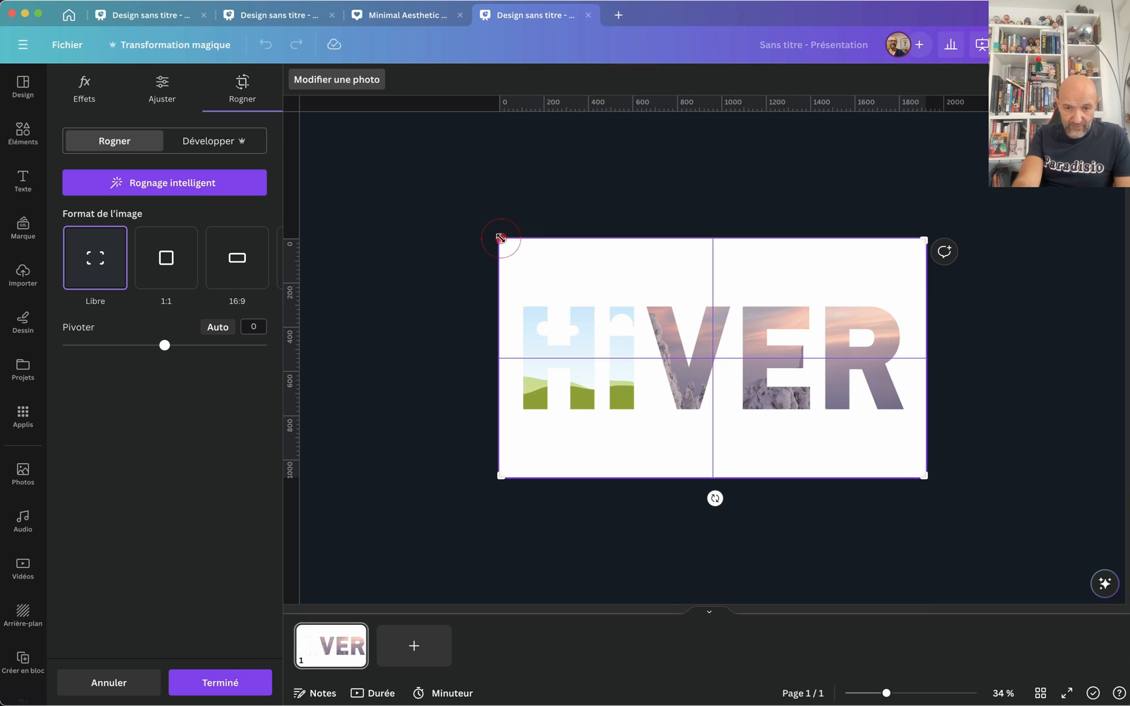
drag(500, 237, 689, 232)
click(399, 242)
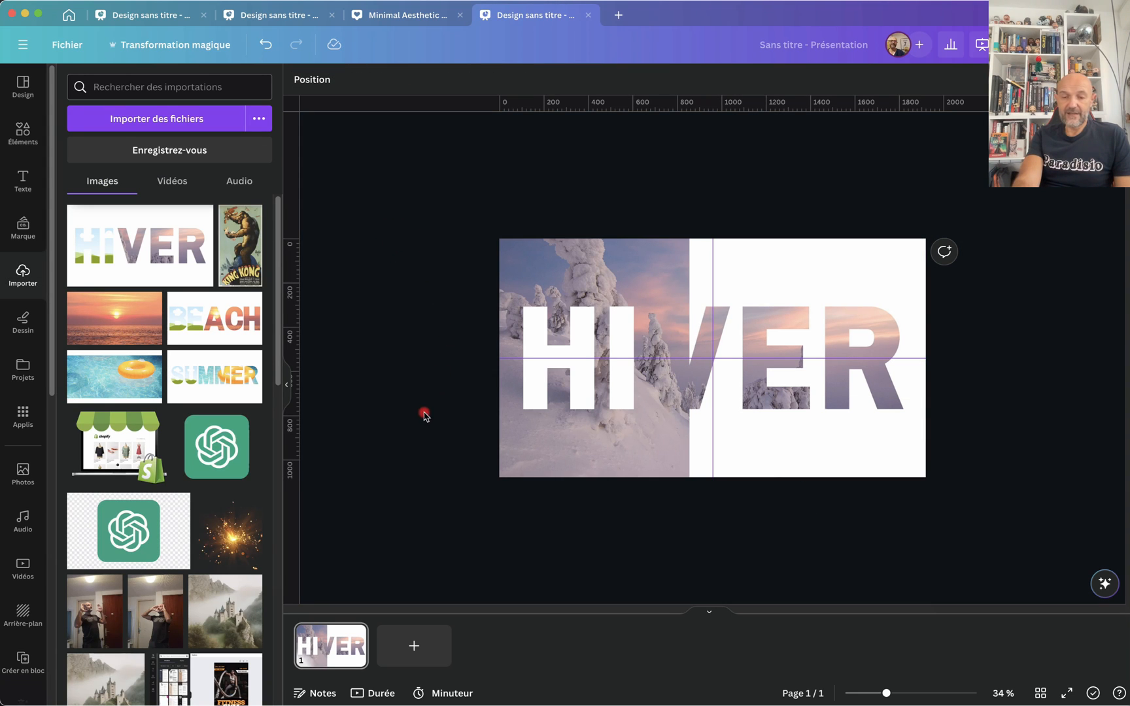
- Fill the V letter frame with white from the brand palette
click(671, 387)
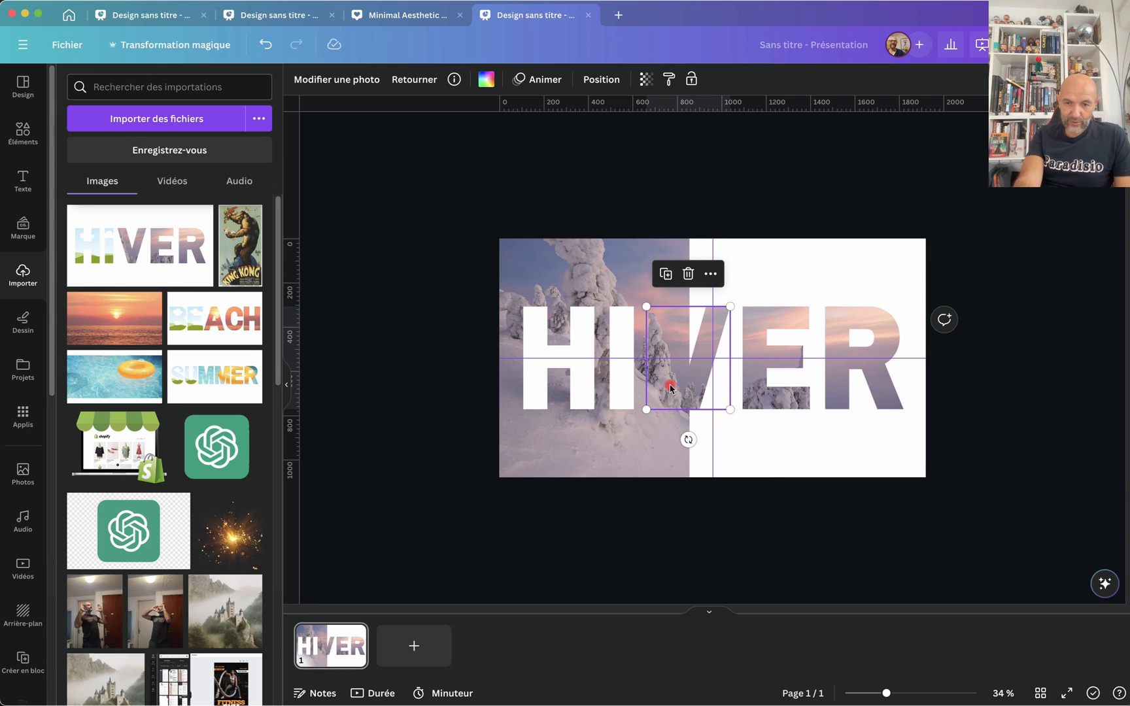
click(486, 79)
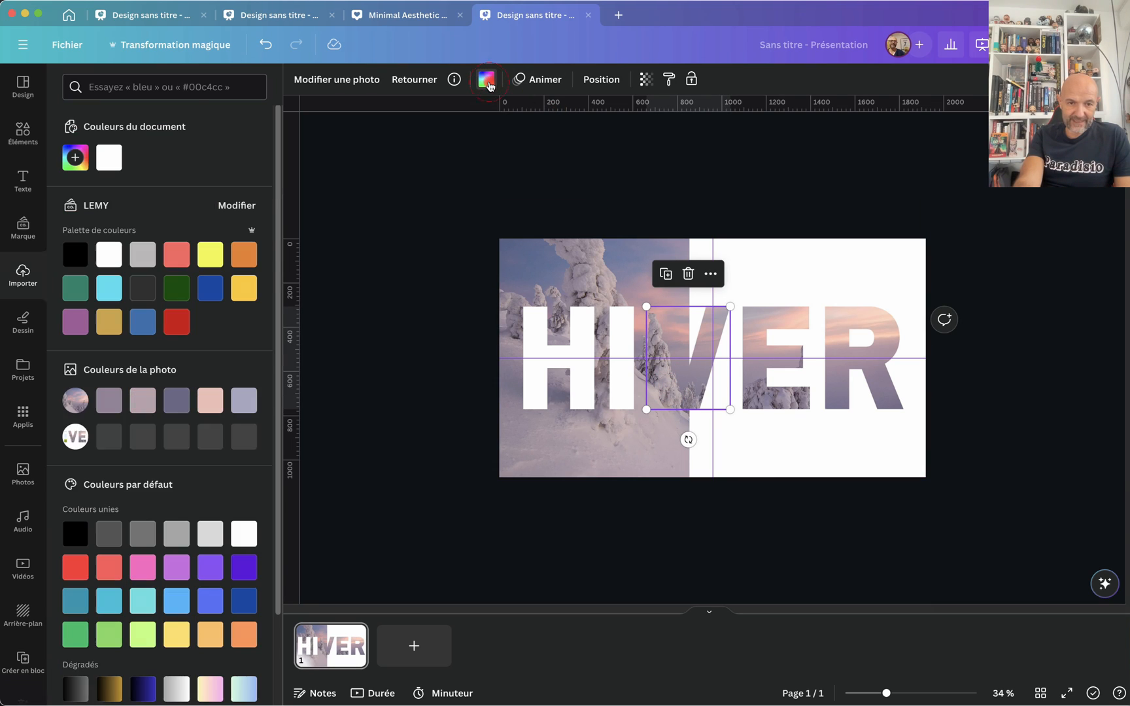
click(112, 259)
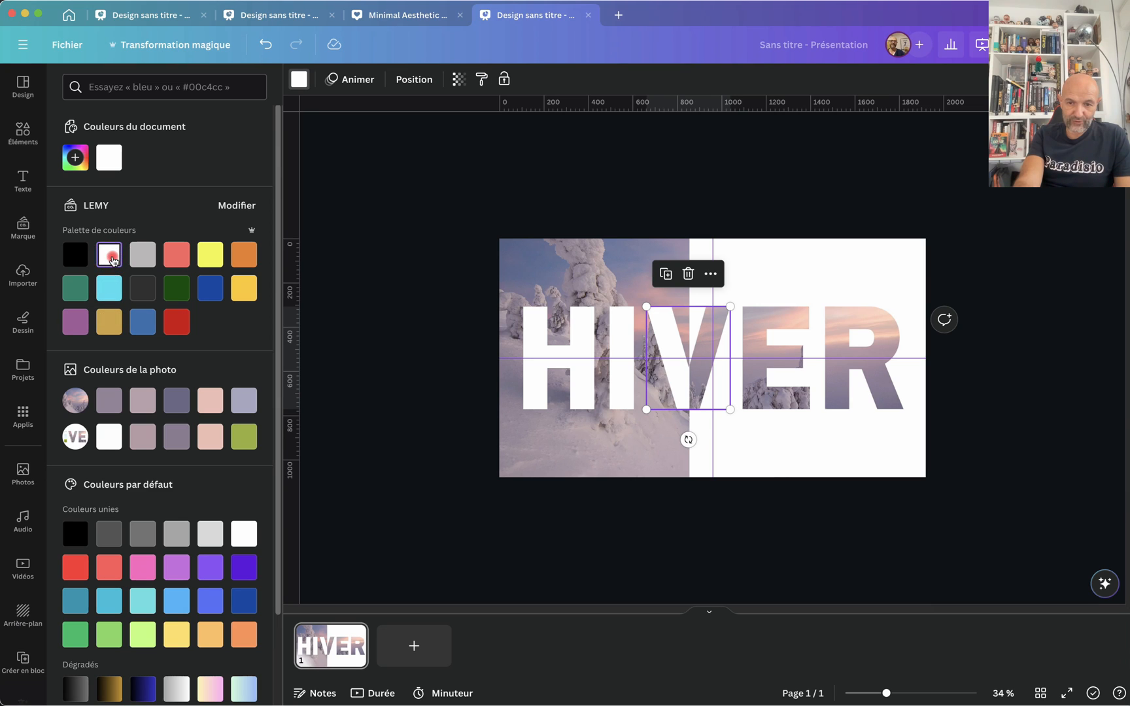
click(452, 432)
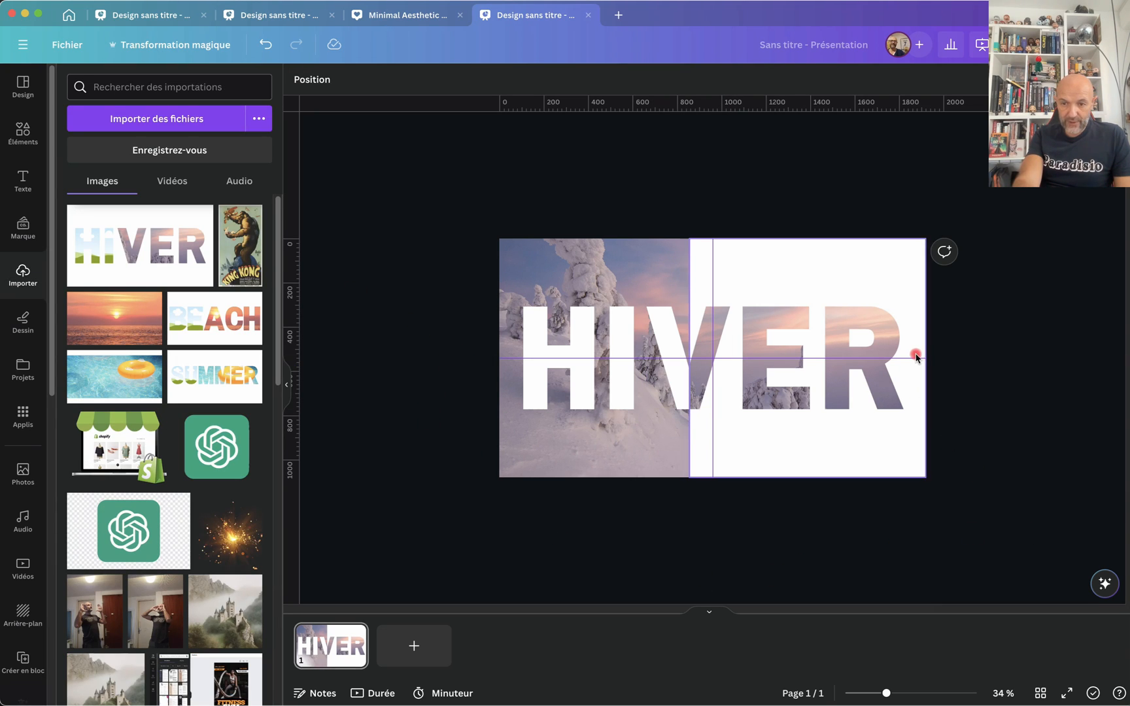
- Remove the horizontal and vertical centre guides from the page
drag(915, 358, 892, 85)
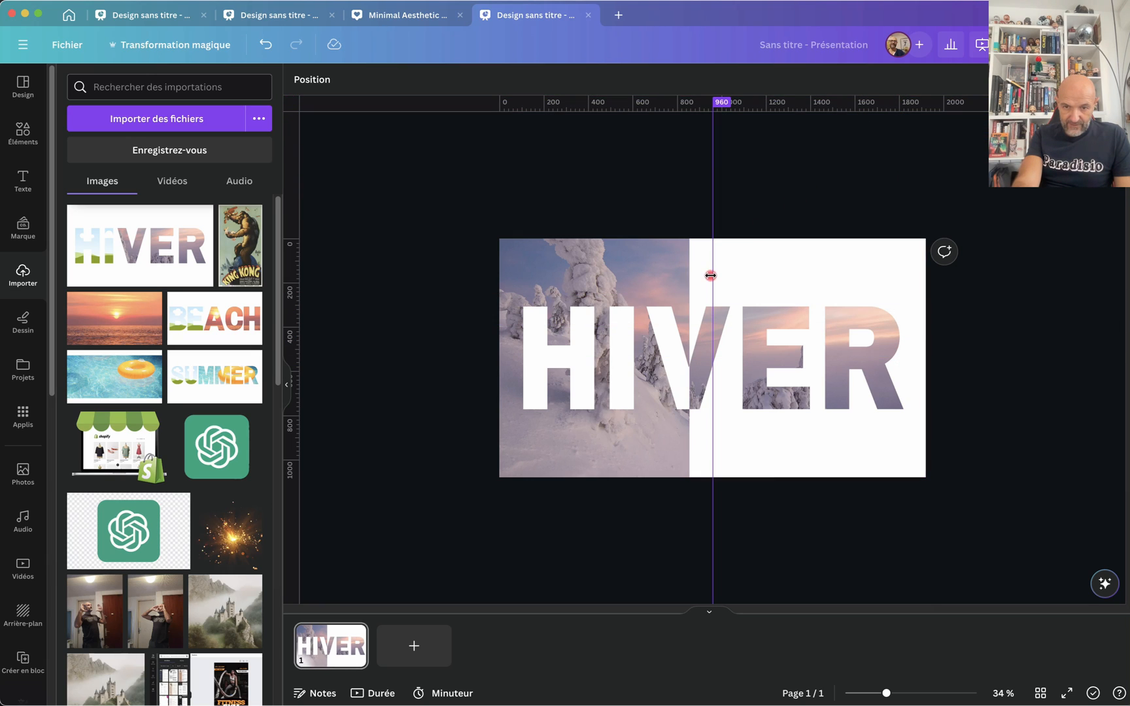
drag(711, 275, 291, 327)
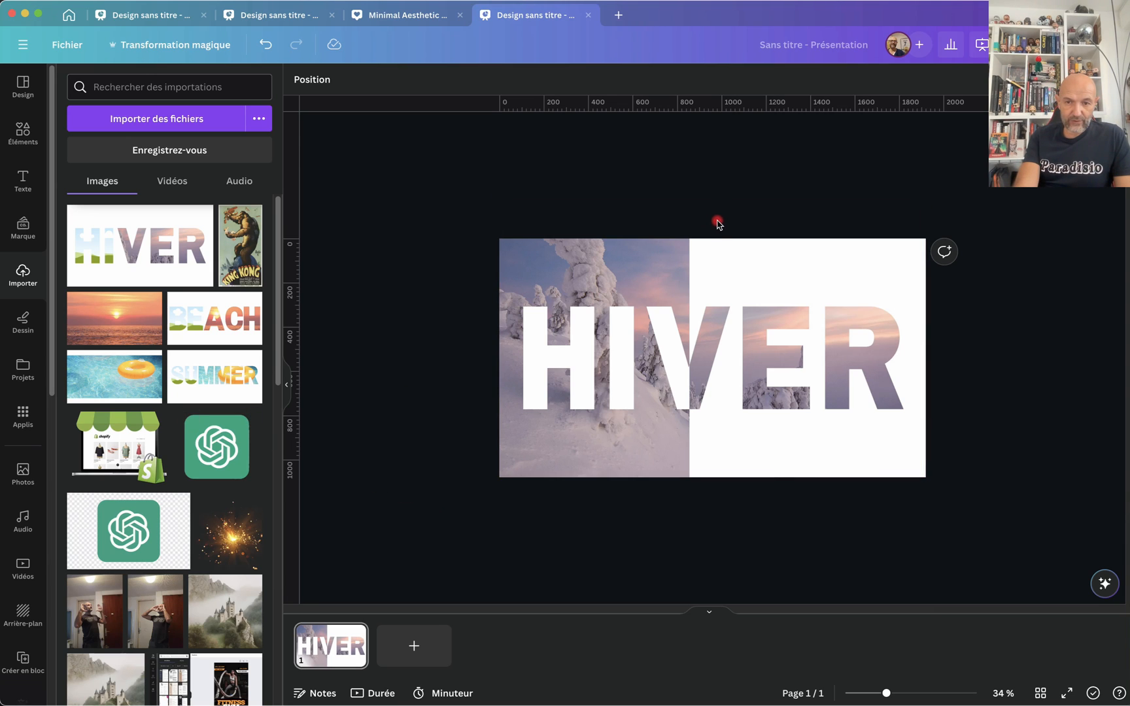
- Show the layers for the cropped HIVER image and extend its left edge slightly at the middle of the V
click(715, 243)
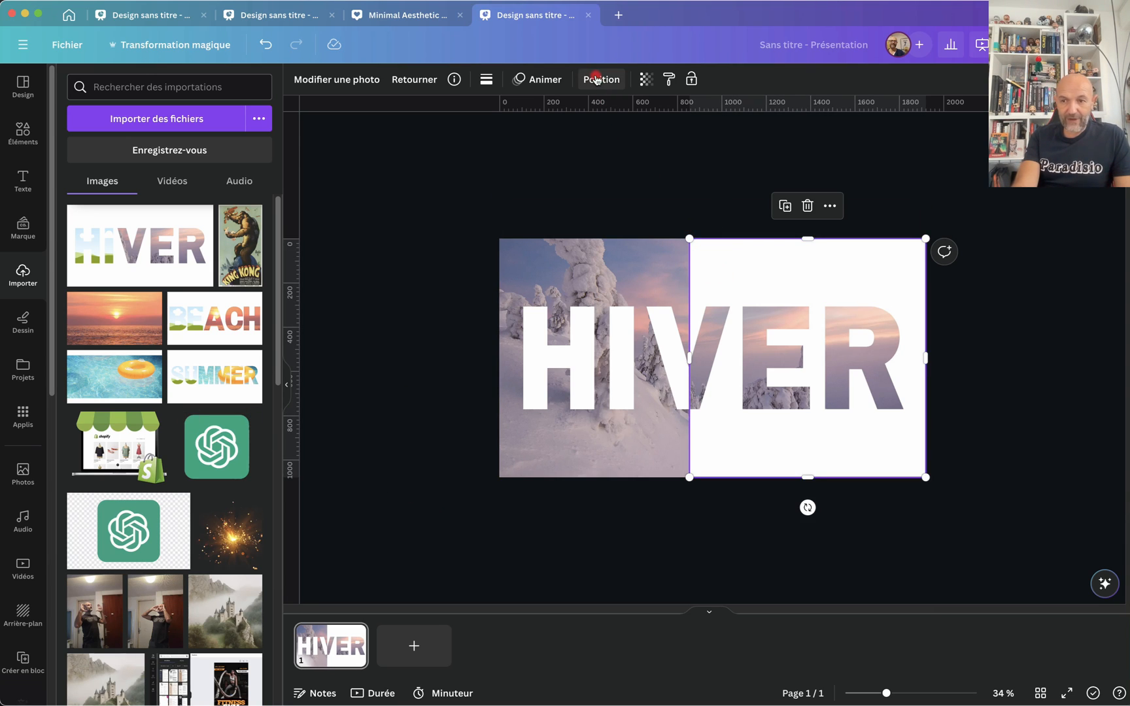
click(597, 79)
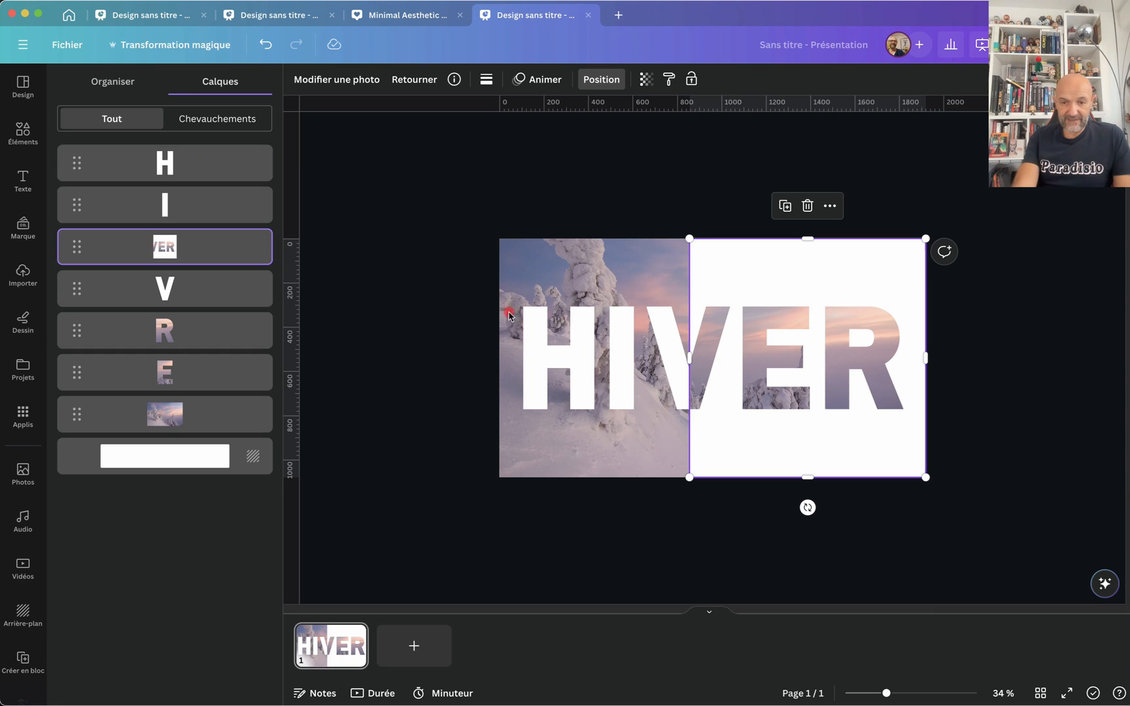
drag(690, 358, 714, 362)
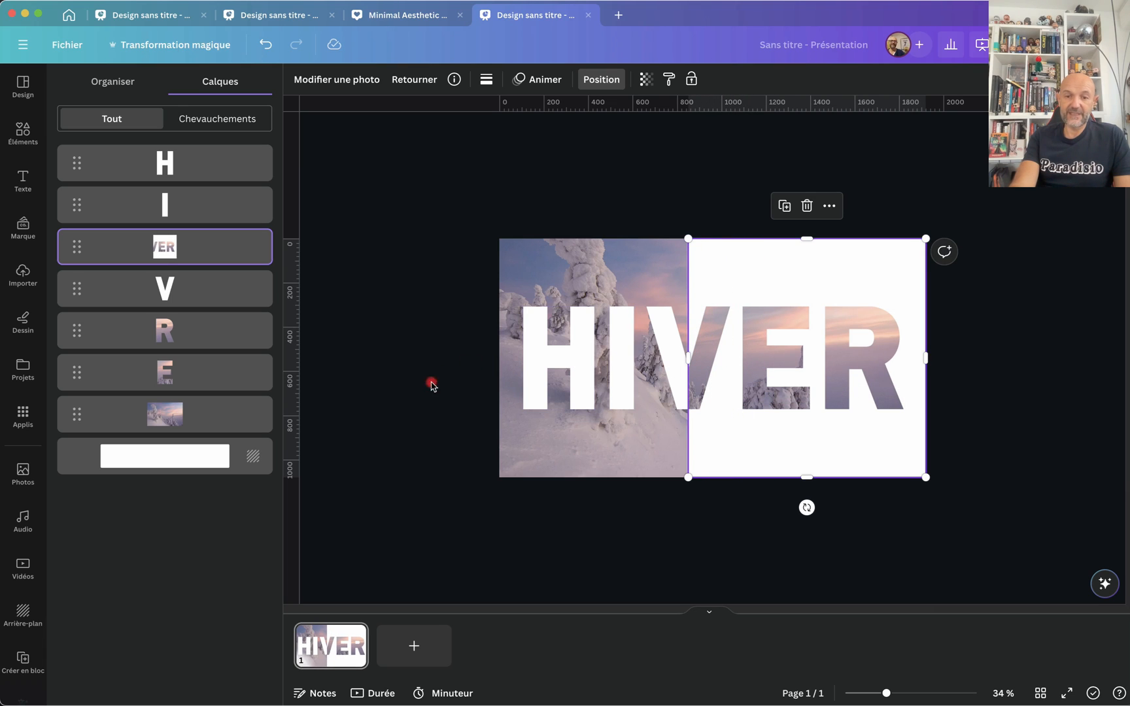
key(Escape)
click(402, 419)
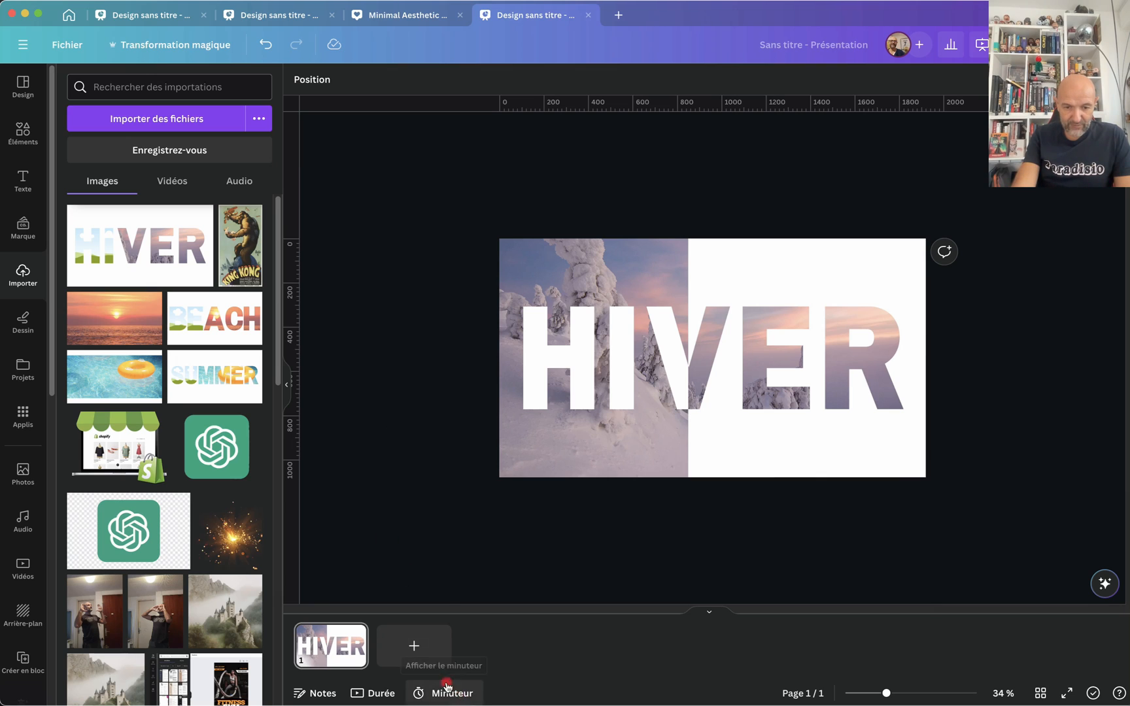
- Add a second blank page and search the photo library for JOGGING
click(414, 646)
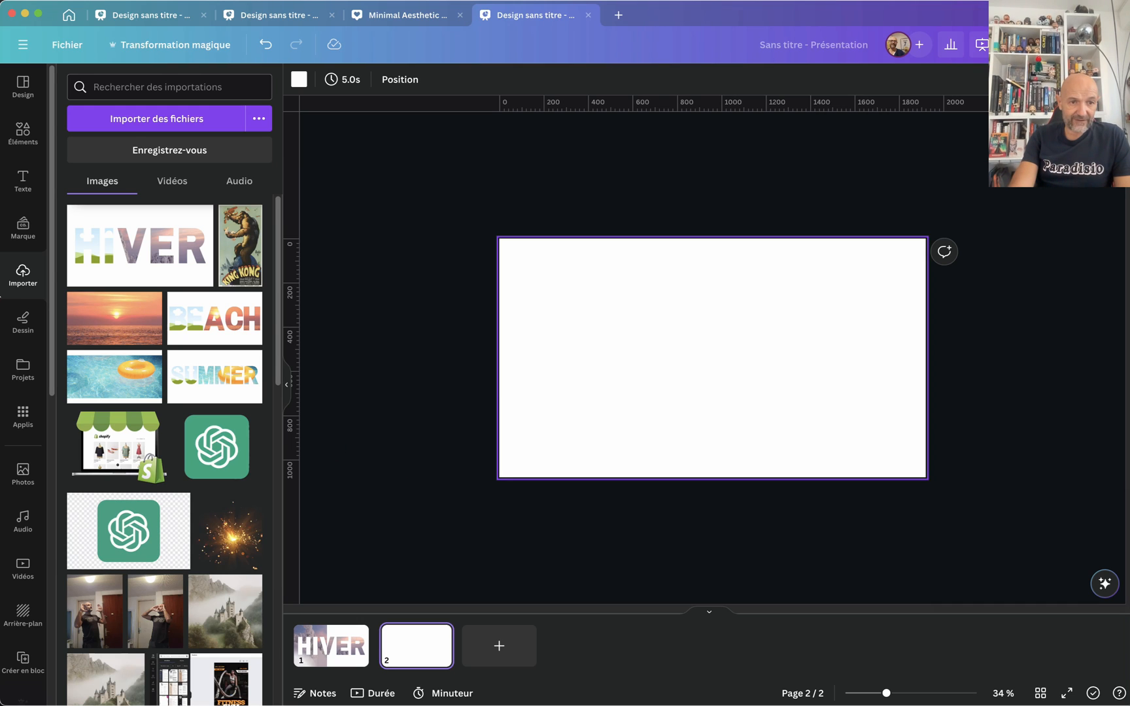
click(23, 476)
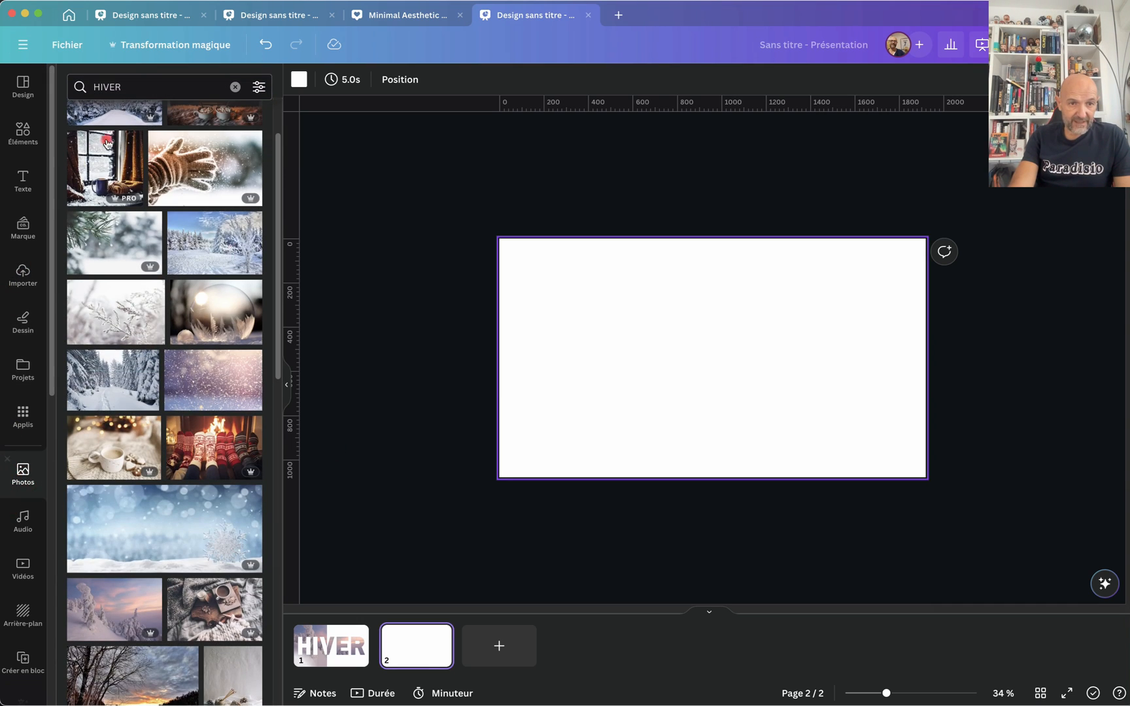
click(144, 86)
text(JOGGING)
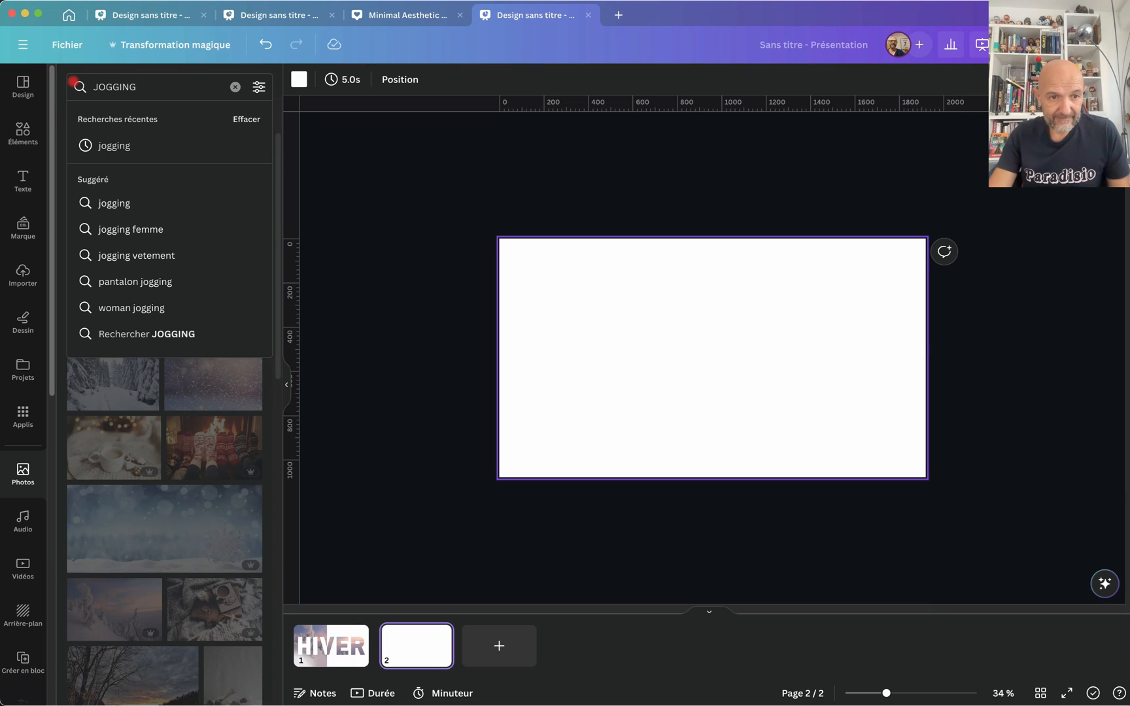
key(Return)
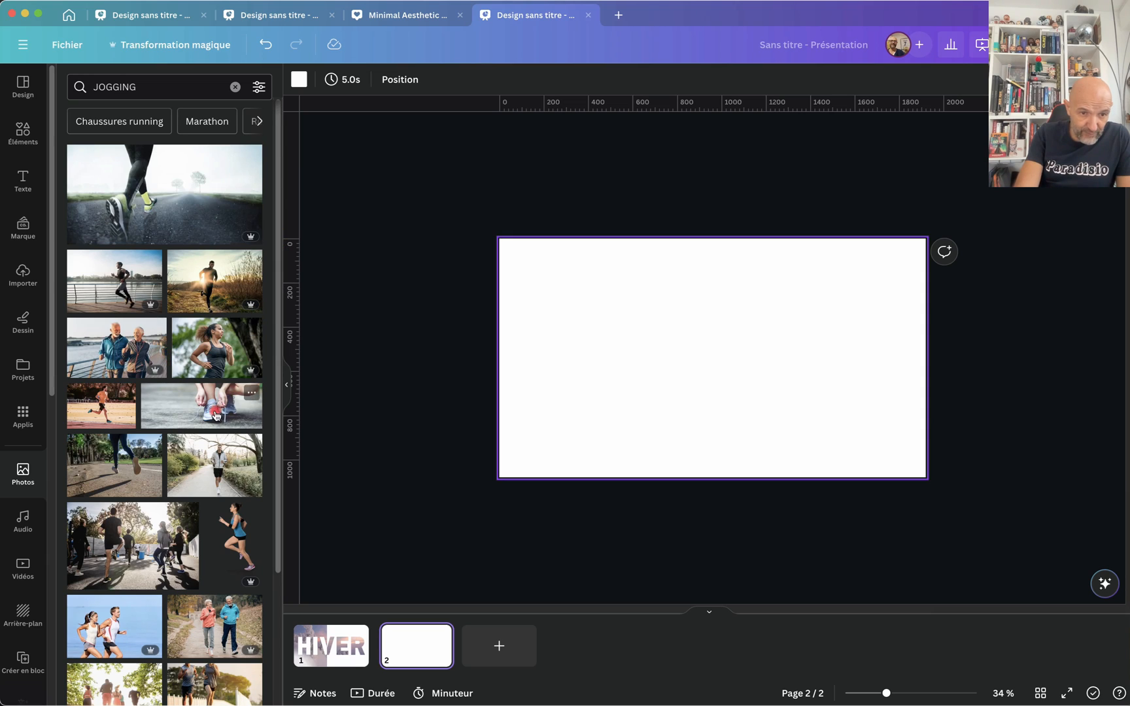
- Add the orange sunset photo of a silhouetted runner on the beach from the JOGGING results to page 2
scroll(197, 392, down, 3)
scroll(215, 416, down, 1)
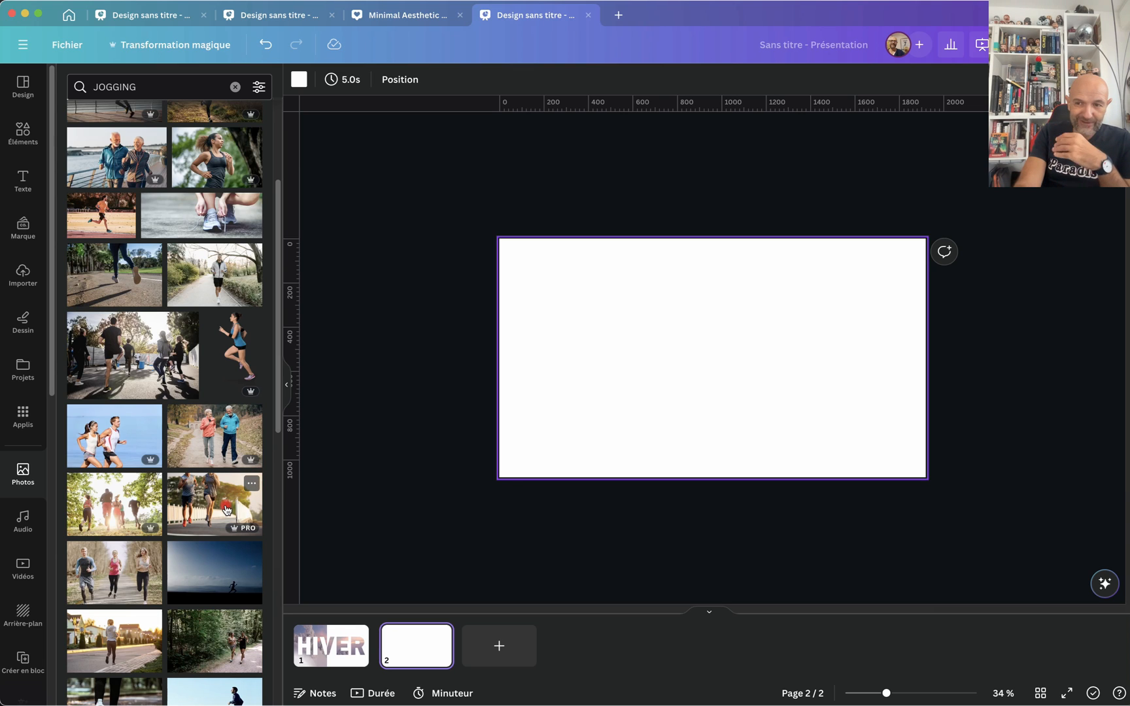
scroll(226, 510, down, 1)
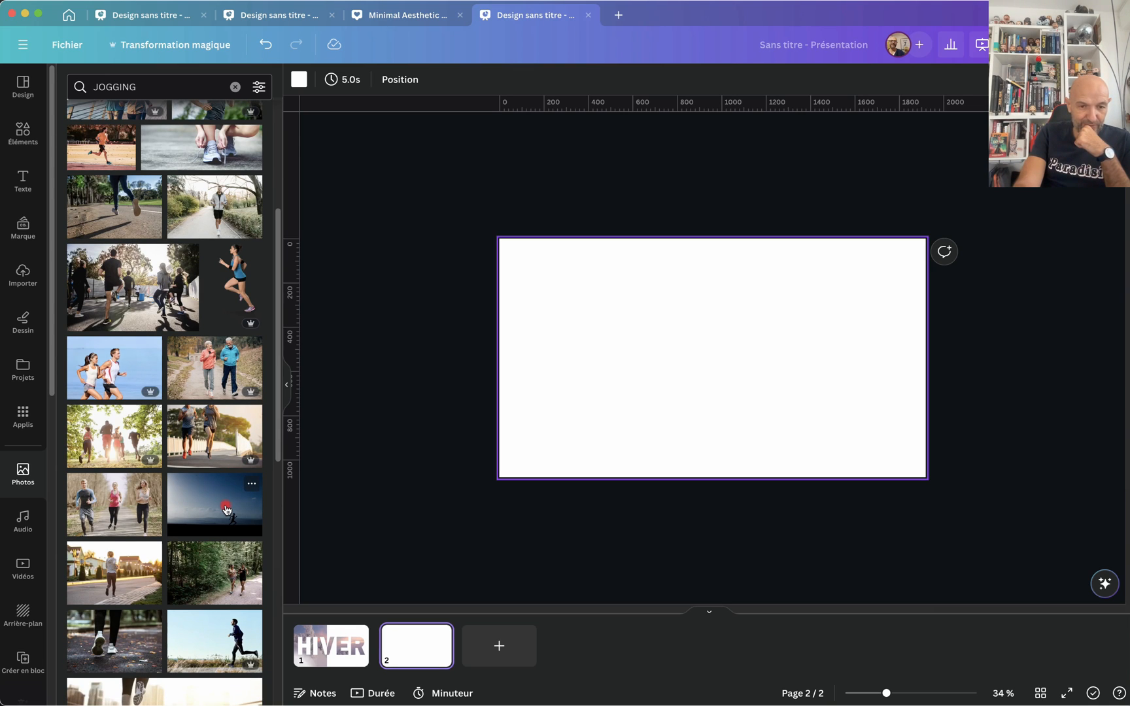
scroll(226, 509, down, 4)
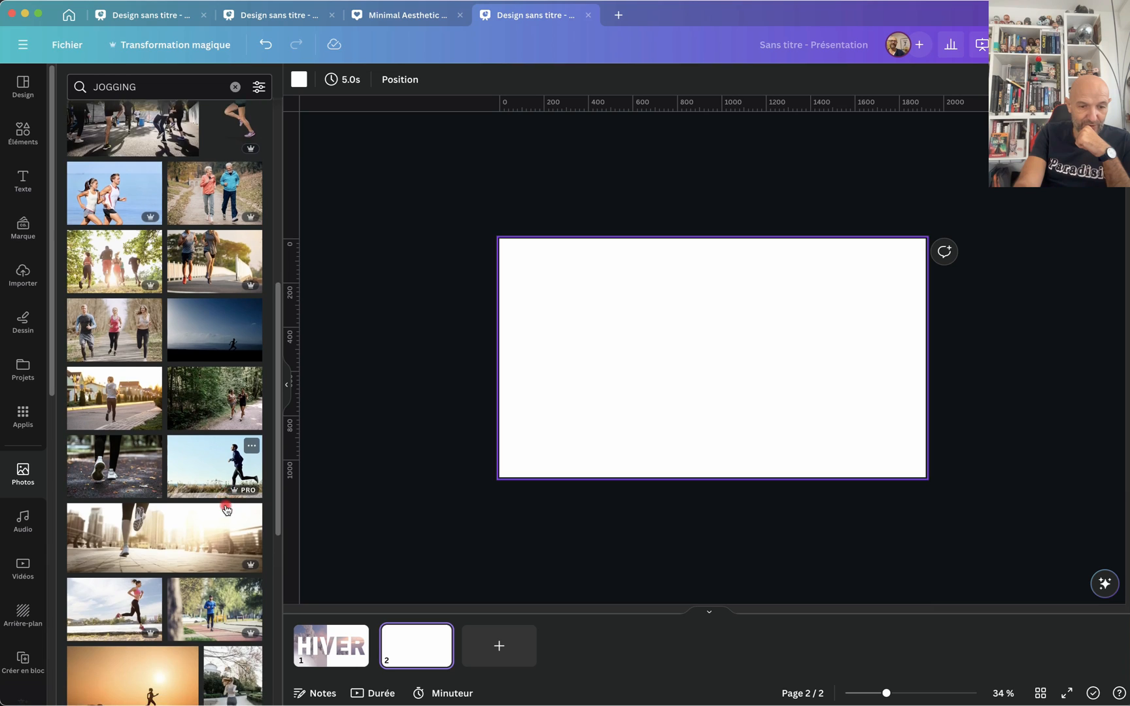
scroll(227, 509, down, 1)
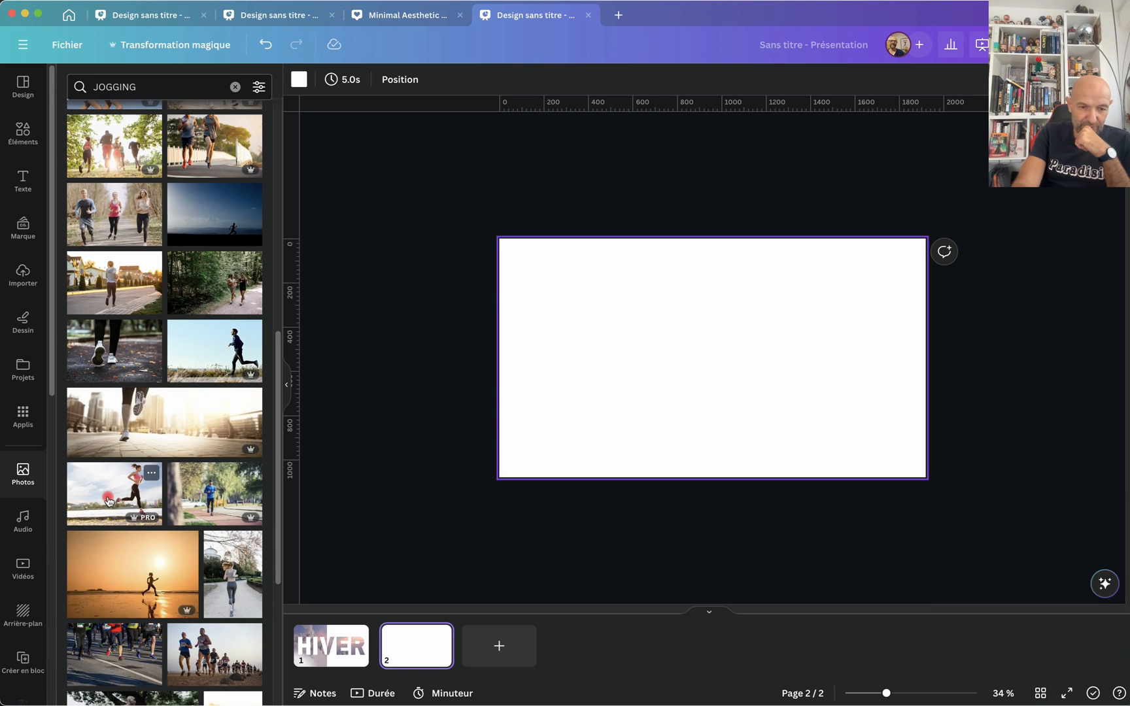
click(148, 576)
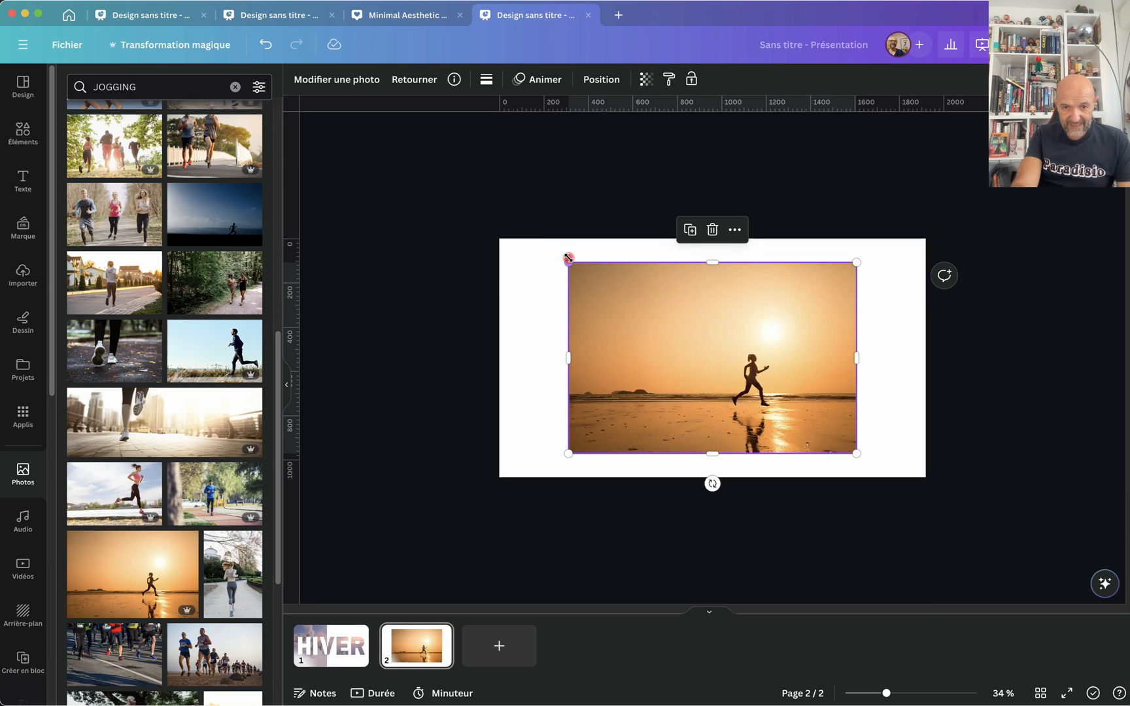
- Enlarge the sunset runner photo to span the full page width and align its lower edge with the page's lower edge
drag(568, 258, 490, 227)
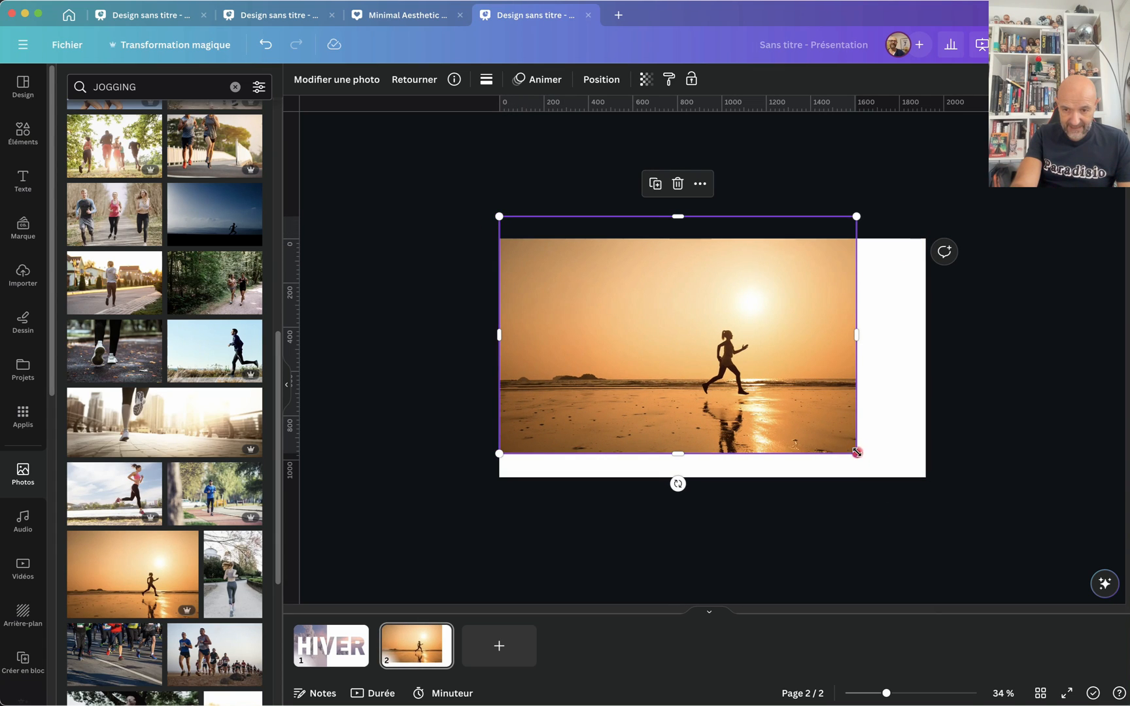
drag(857, 452, 941, 476)
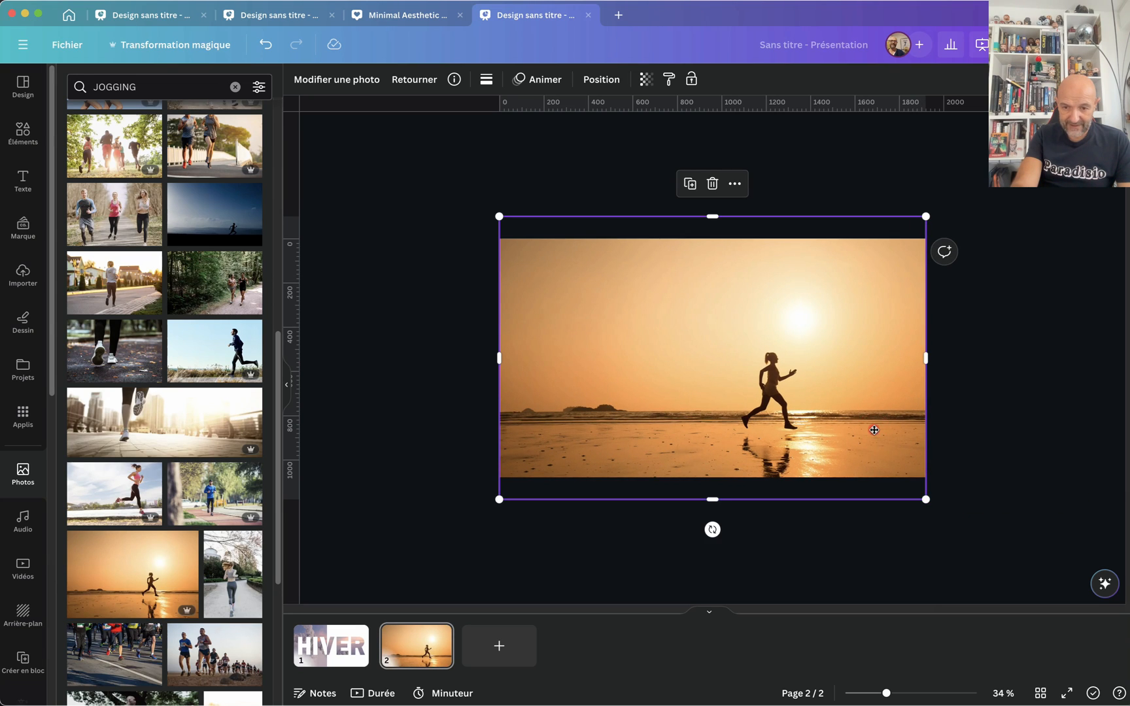
drag(874, 436, 874, 414)
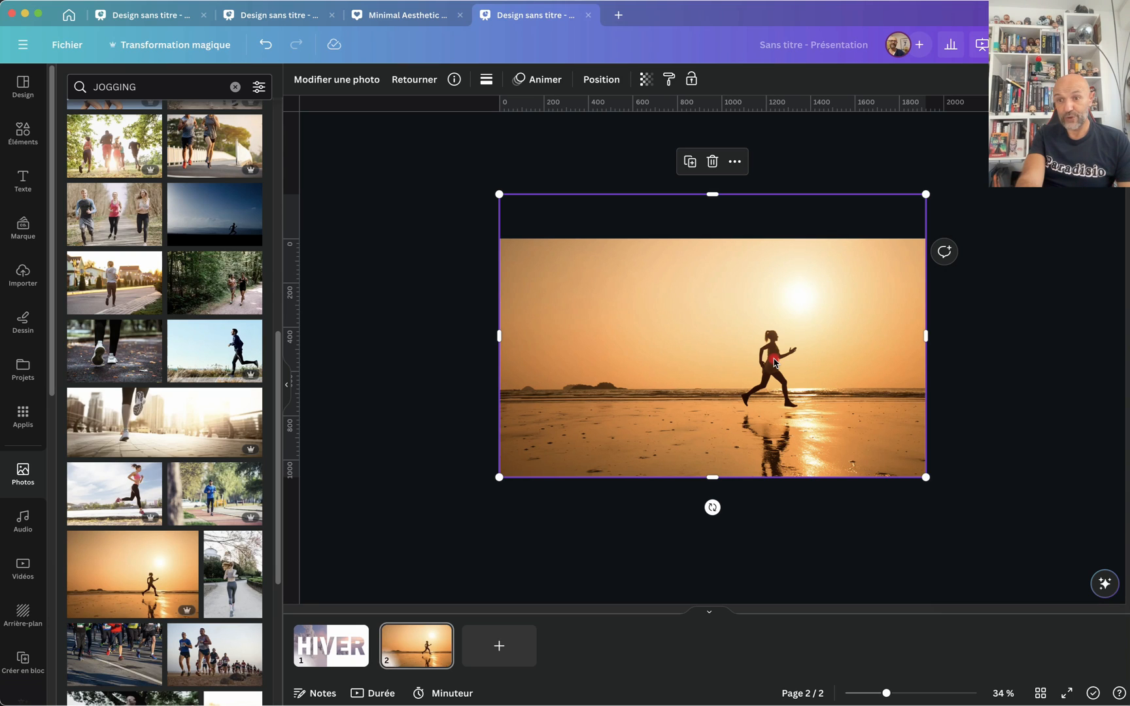
click(452, 361)
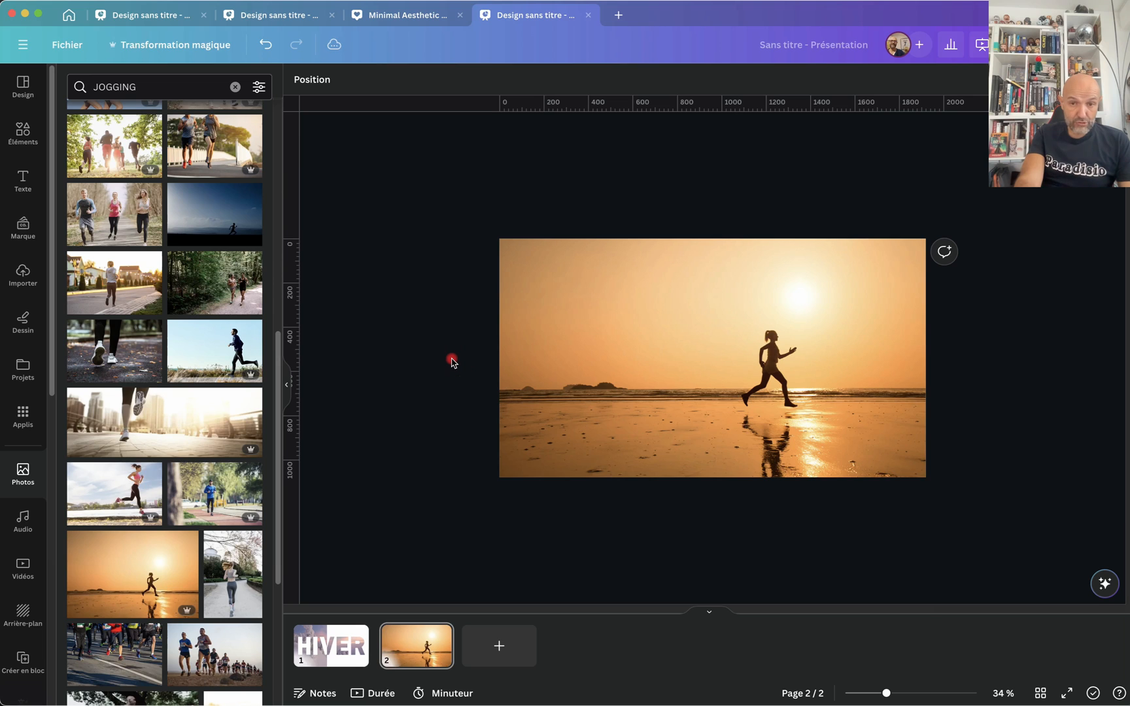
- Add the letter frames S, P, O, R and T to page 2
click(22, 132)
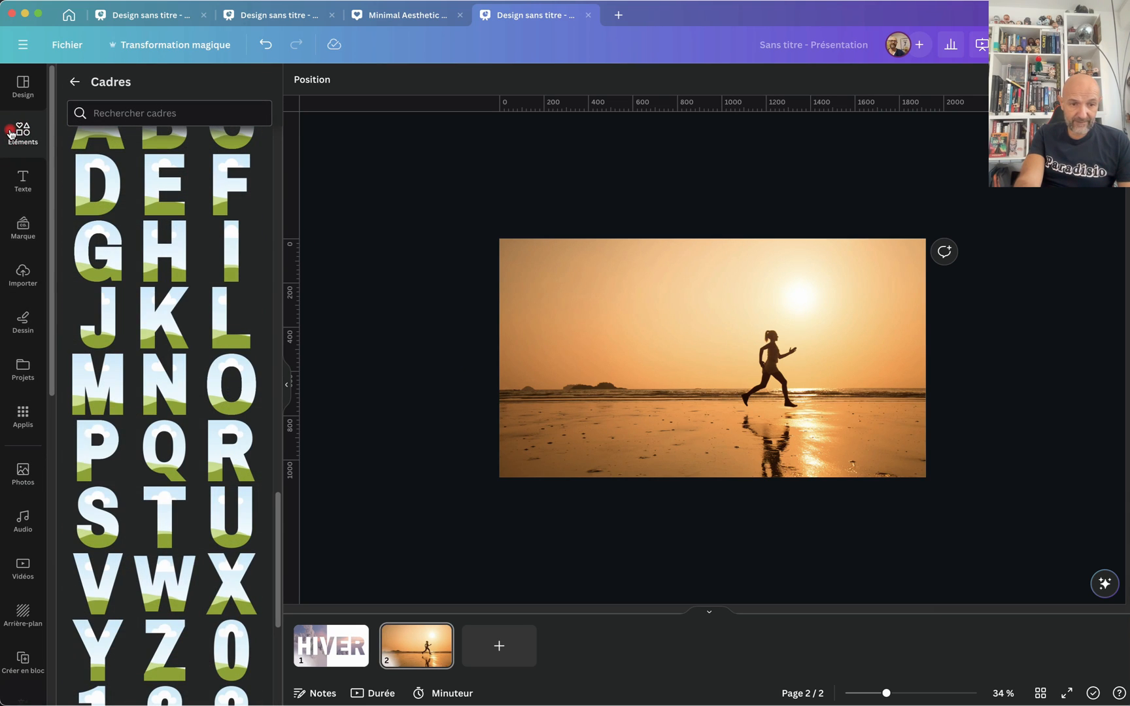
click(96, 509)
click(226, 393)
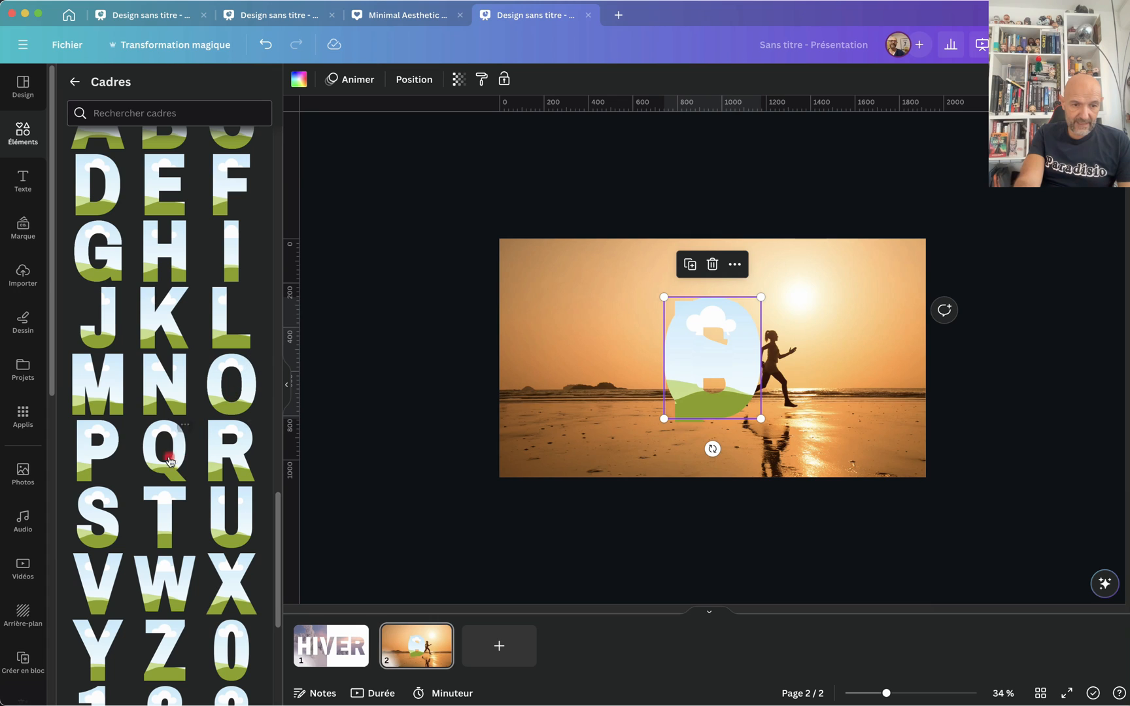
click(222, 451)
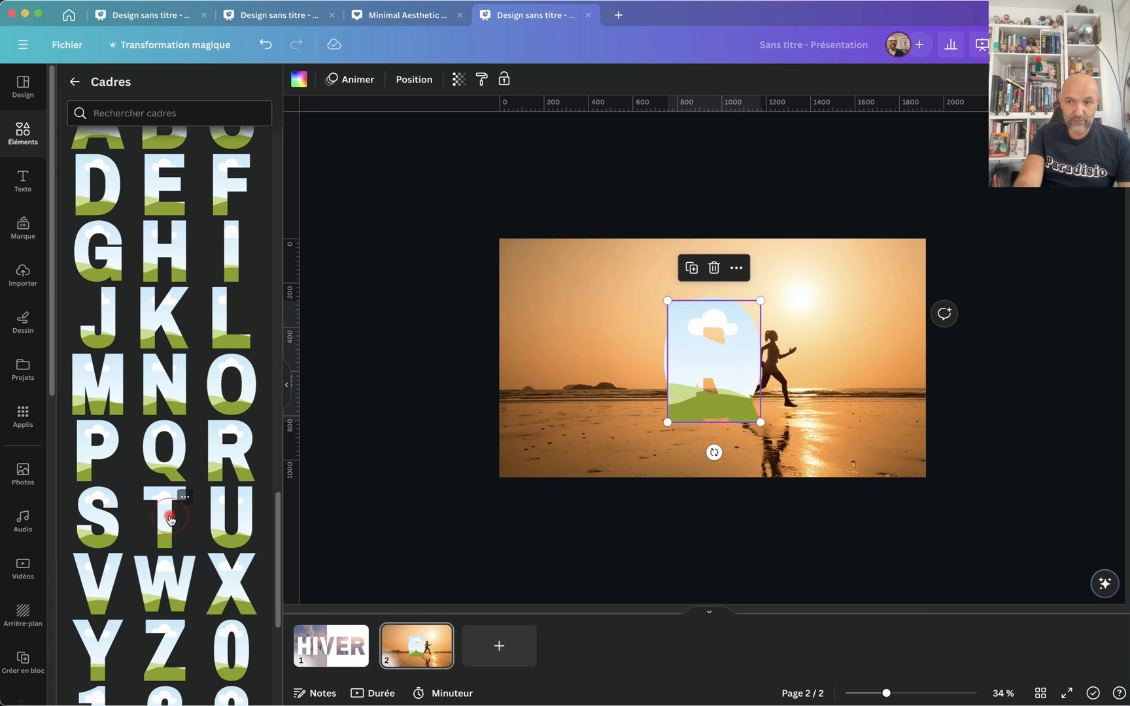
click(167, 517)
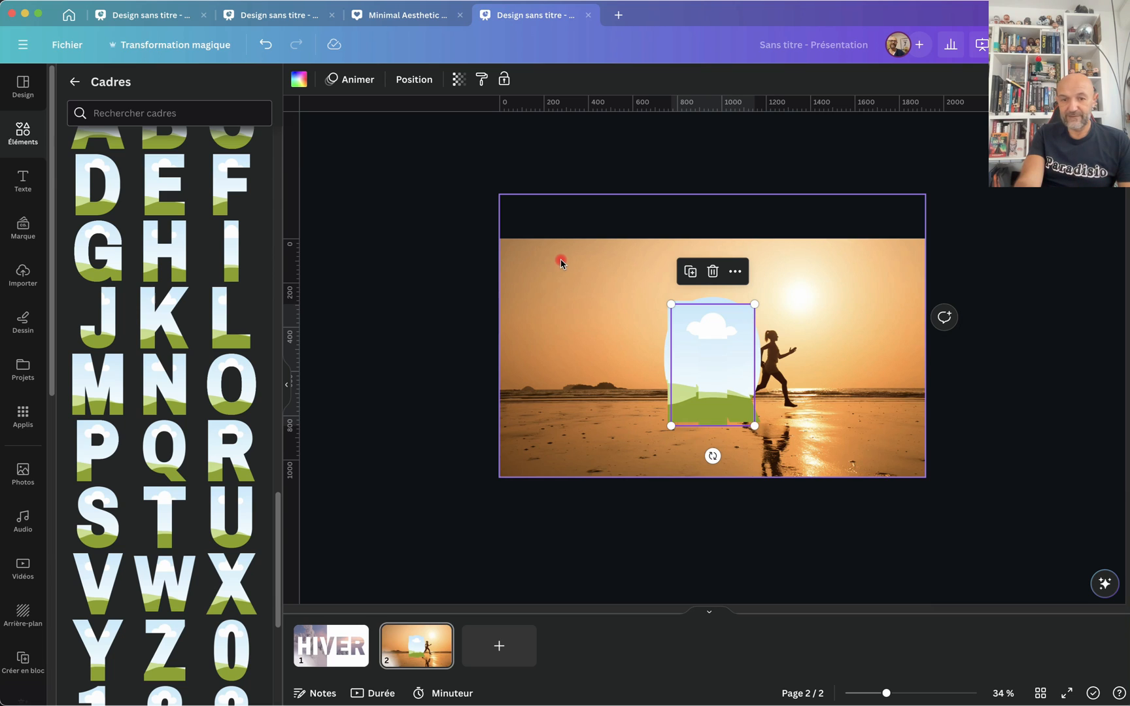
- Lock the sunset photo in place and enlarge the five stacked letter frames together
click(541, 267)
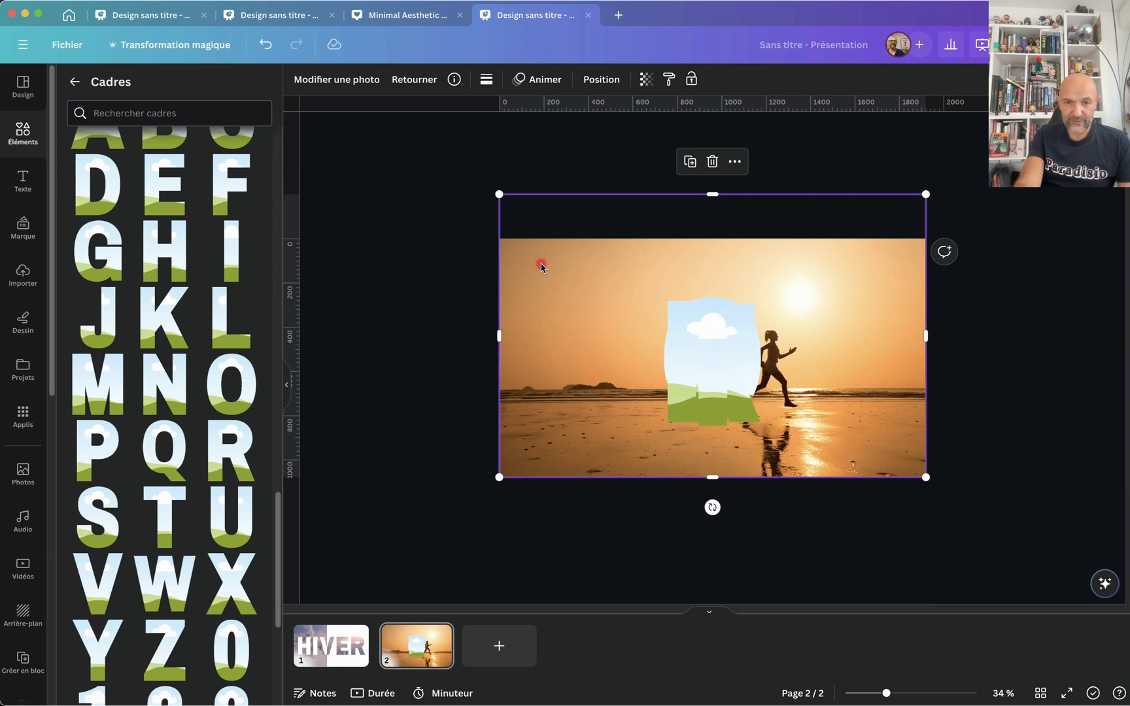
click(694, 81)
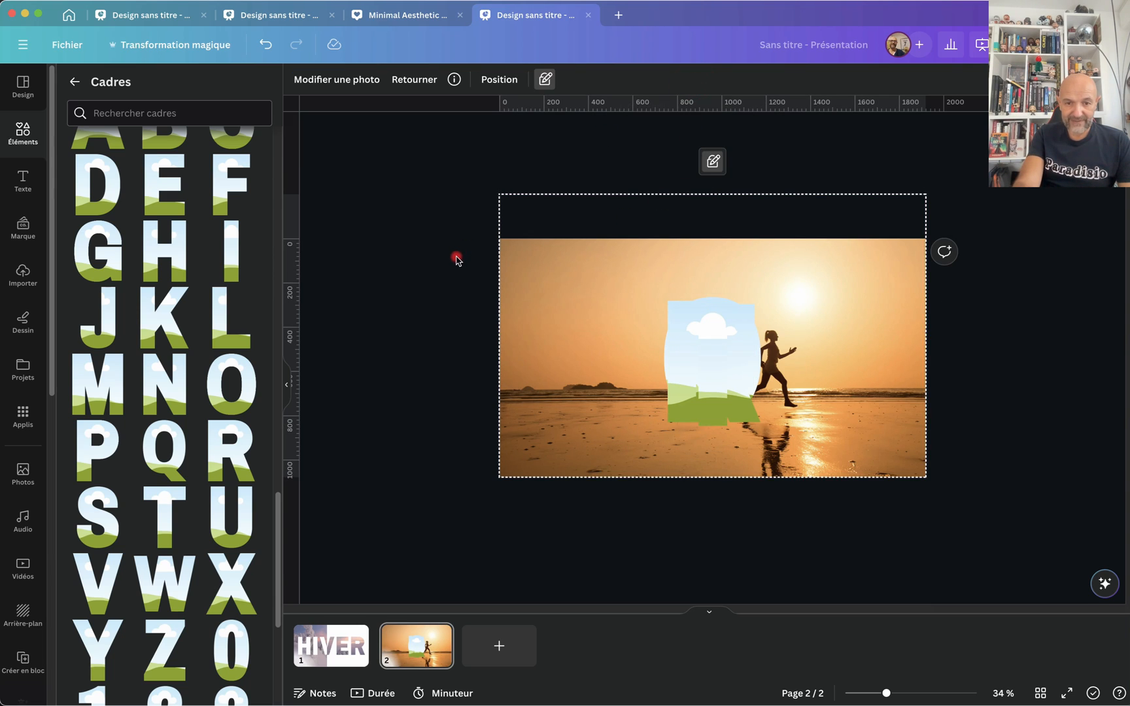
drag(454, 320, 751, 386)
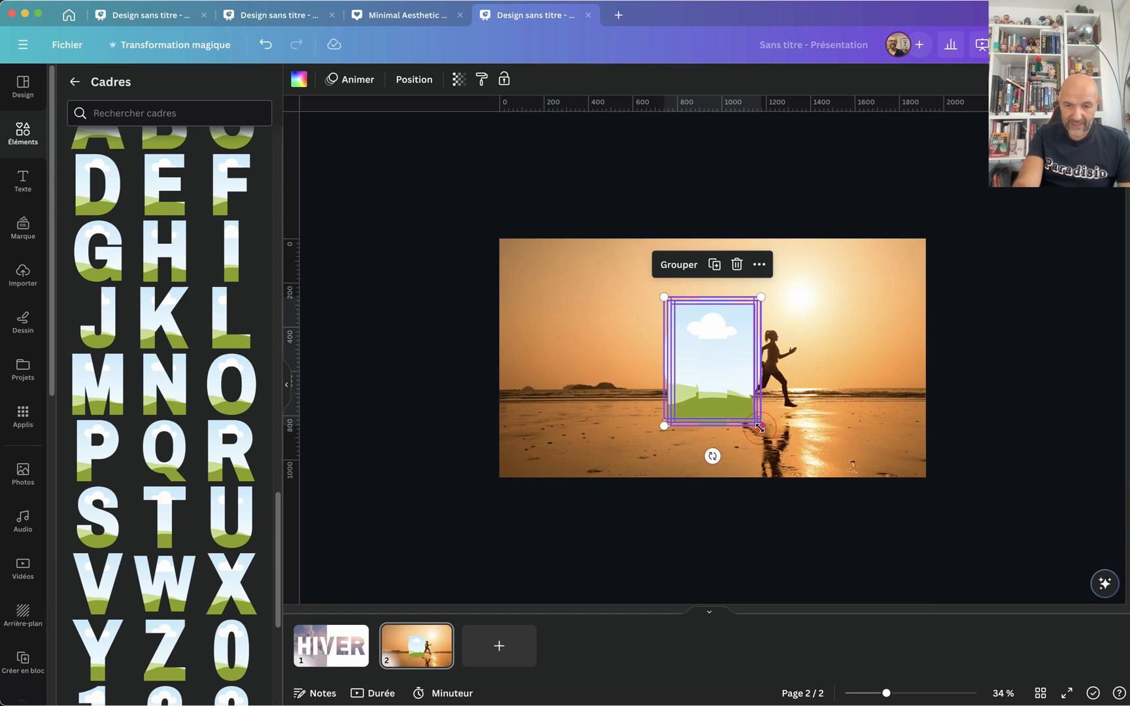
drag(759, 428, 791, 466)
click(866, 422)
- Spread the stacked T, R, O and P frames apart across the page so each letter can be distinguished
click(773, 397)
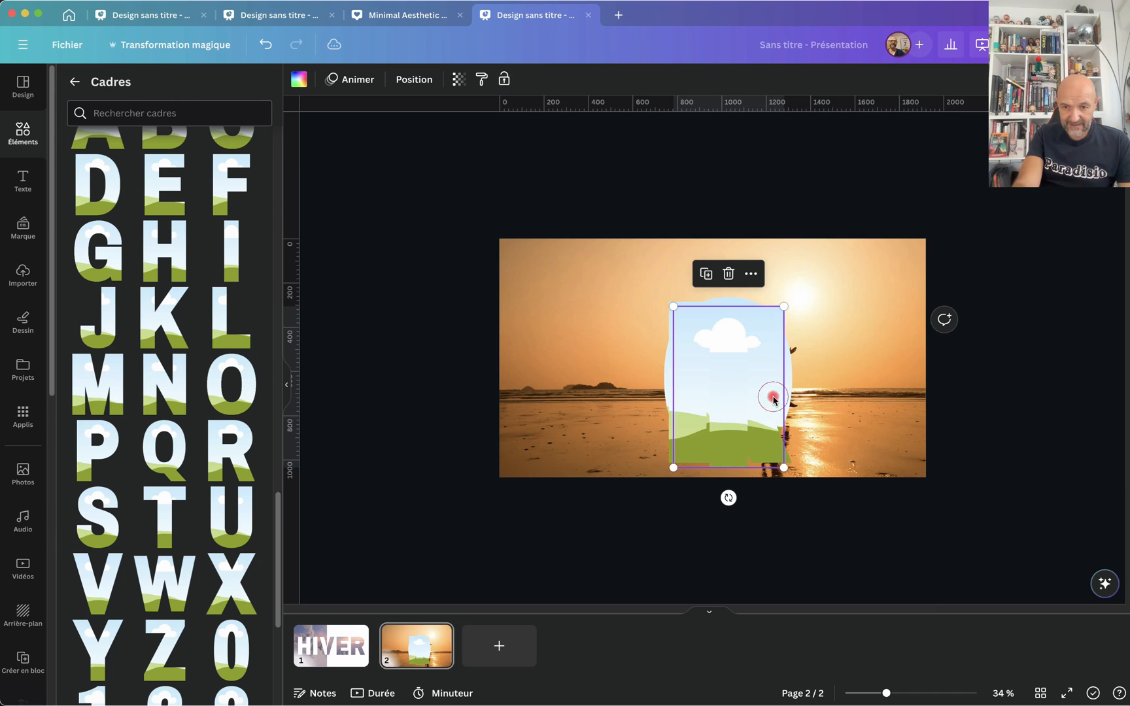
drag(773, 398, 894, 389)
drag(772, 373, 672, 404)
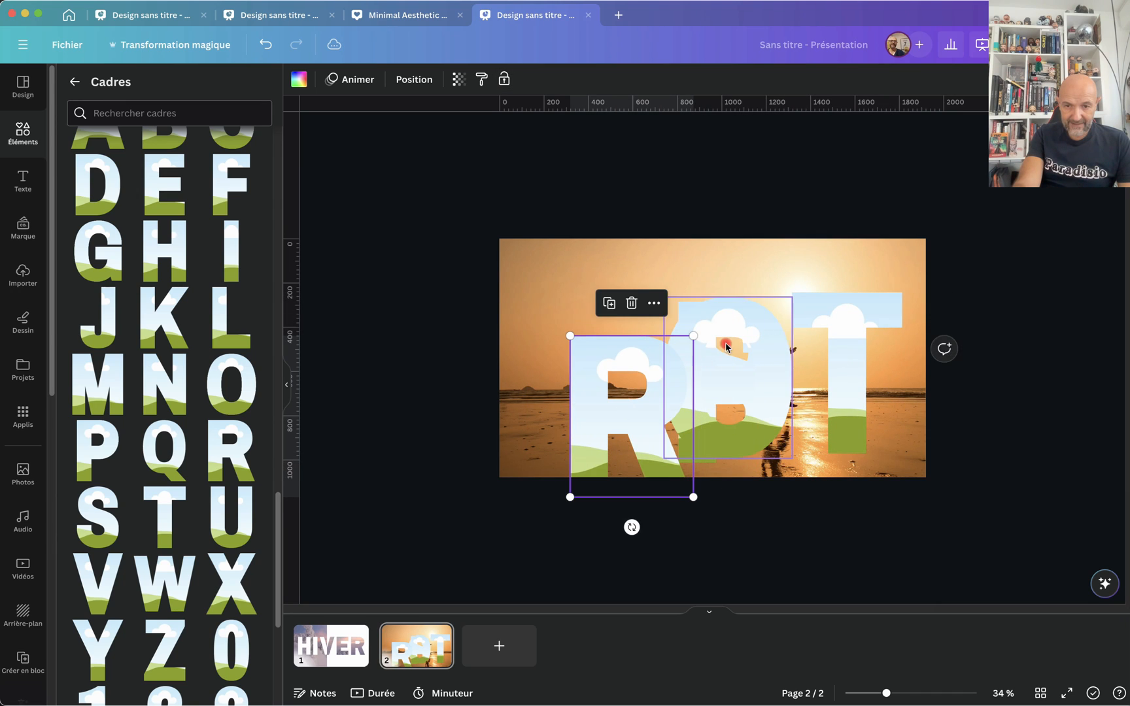
drag(725, 346, 591, 245)
drag(720, 331, 754, 260)
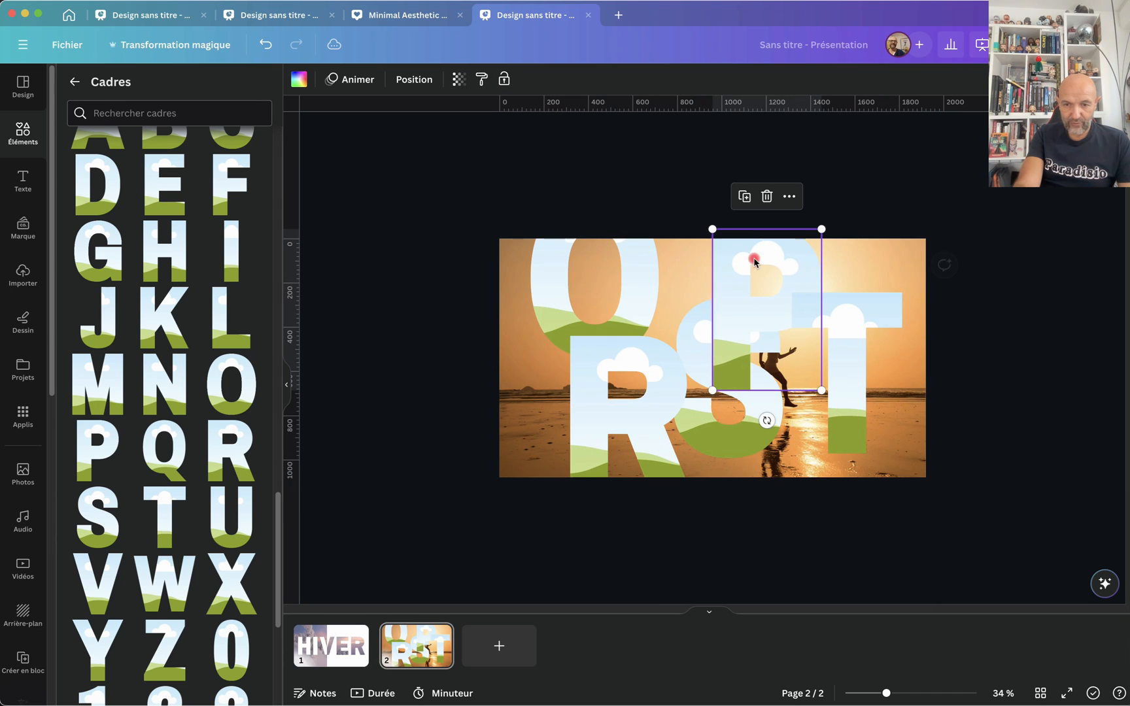
- Scale all five letter frames down together so they sit within the page width
drag(467, 192, 843, 451)
drag(751, 395, 783, 426)
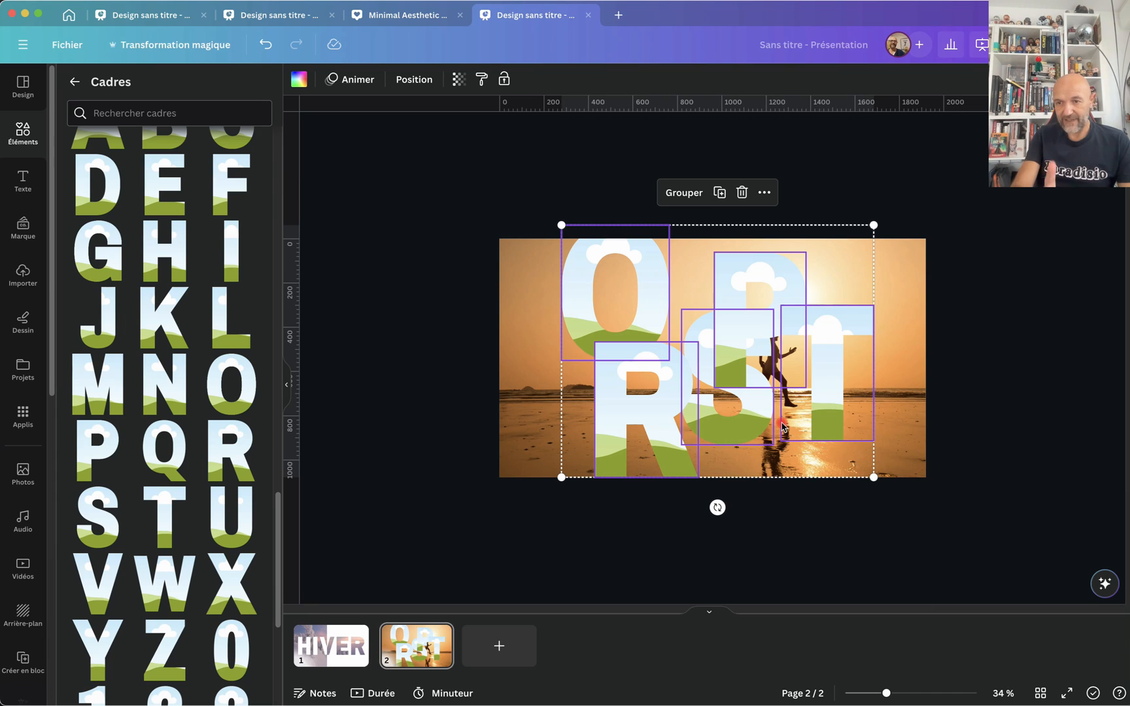
click(437, 408)
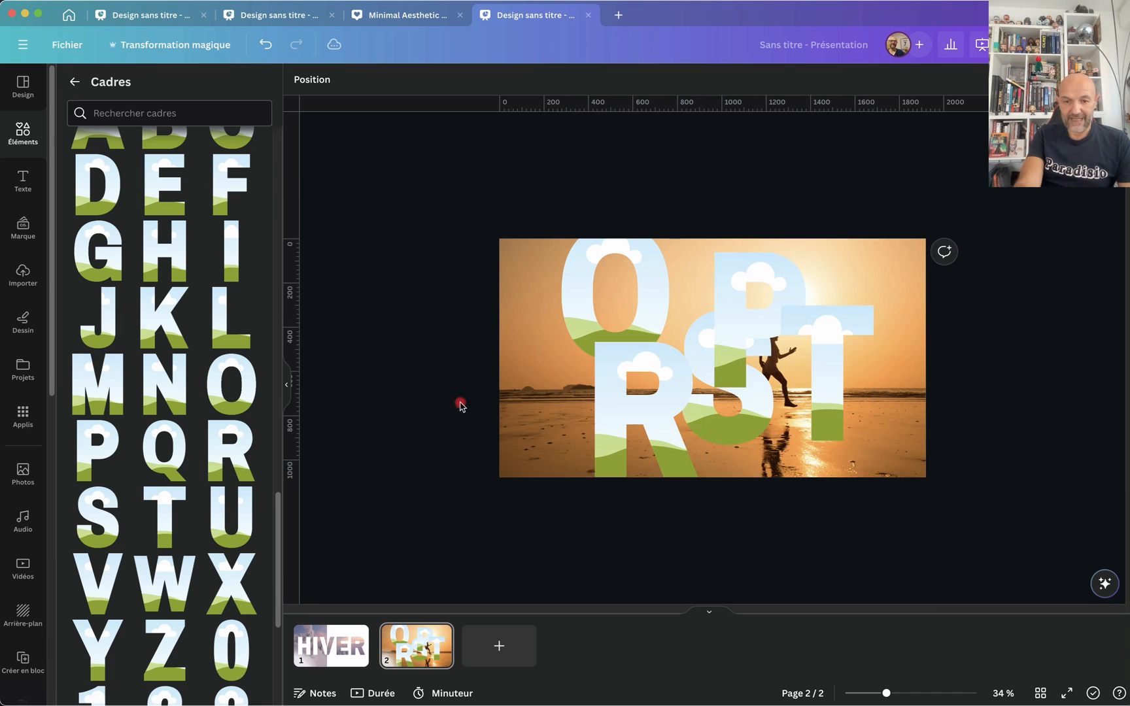
- Move the R to the page's lower-left corner, the O near the upper centre, and the S to the lower-right corner
drag(645, 417, 559, 493)
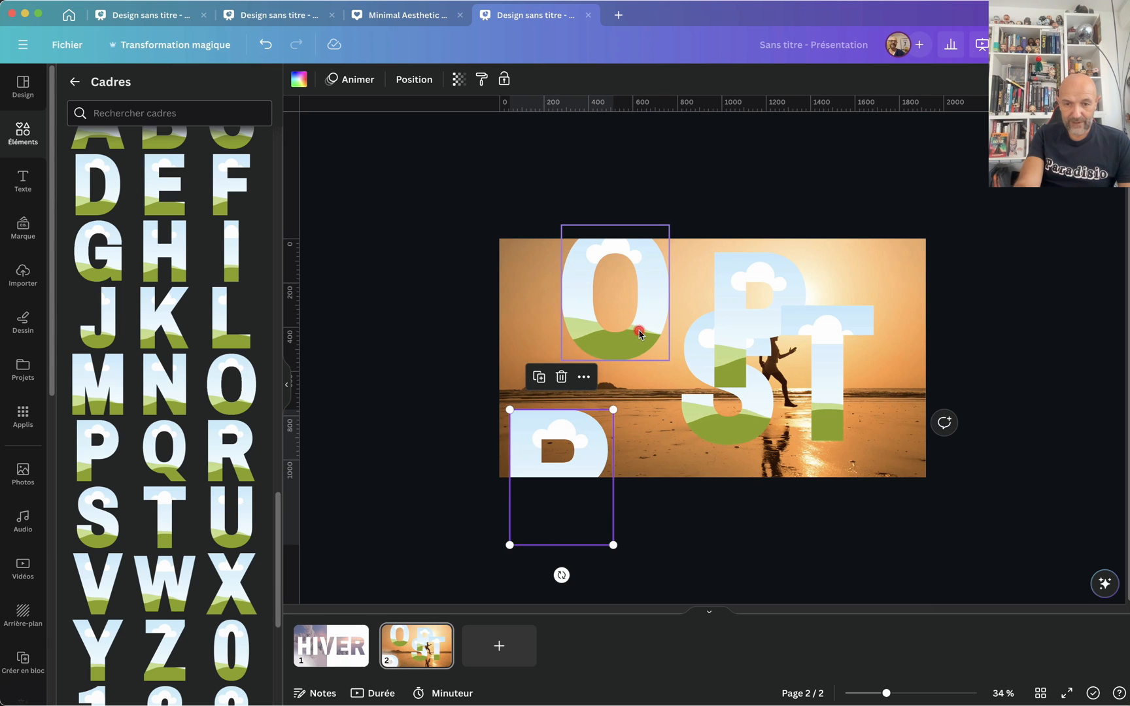
drag(639, 337, 733, 361)
drag(769, 440, 955, 490)
drag(827, 323, 1039, 276)
drag(789, 298, 863, 300)
drag(989, 312, 948, 317)
key(super+z)
key(super+z)
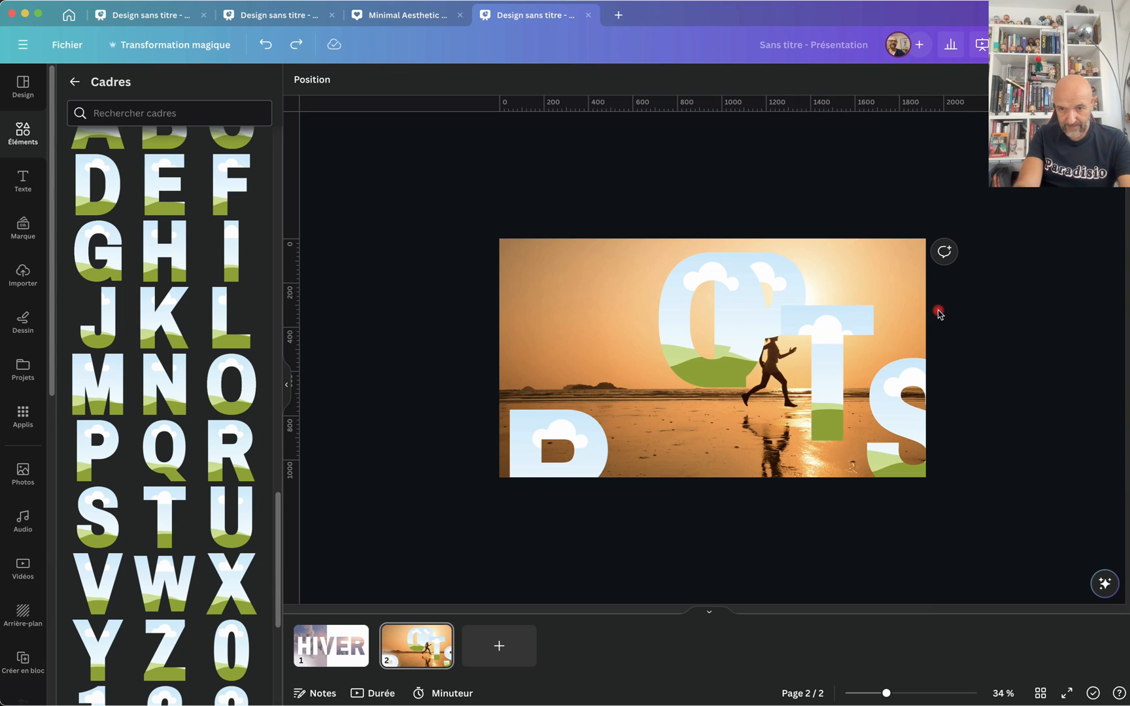
- Move the T to the page's lower edge and the P to its upper right, centre the O, and place the R beside it
drag(845, 338, 855, 451)
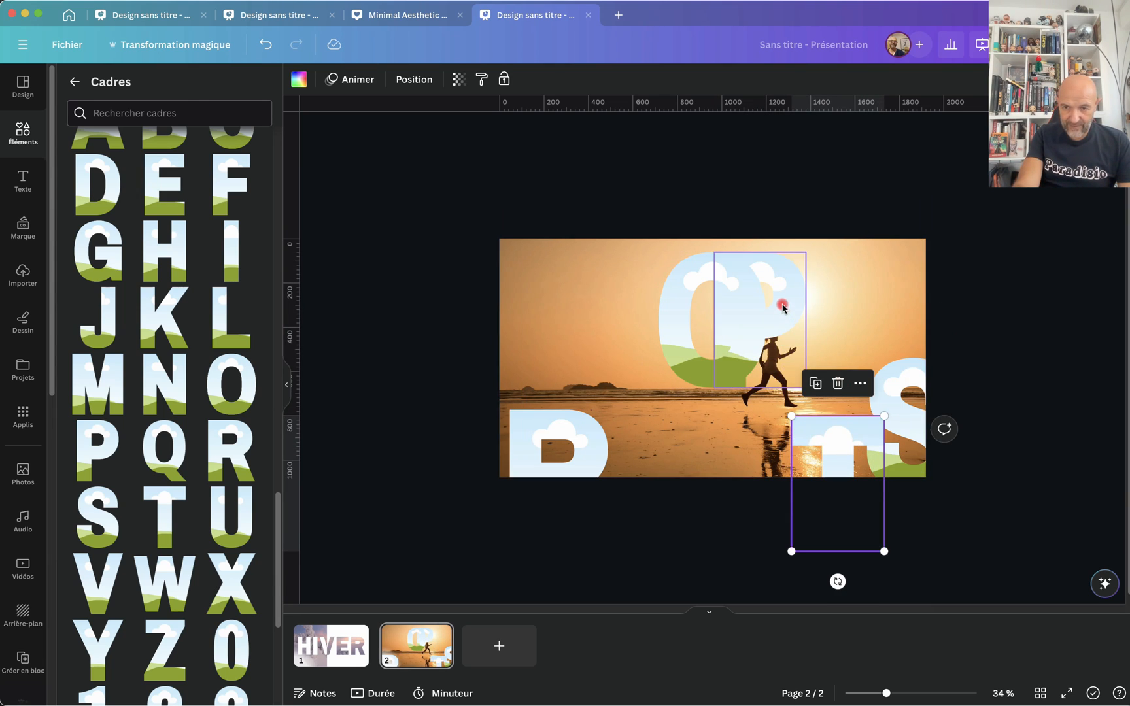
drag(783, 305, 884, 296)
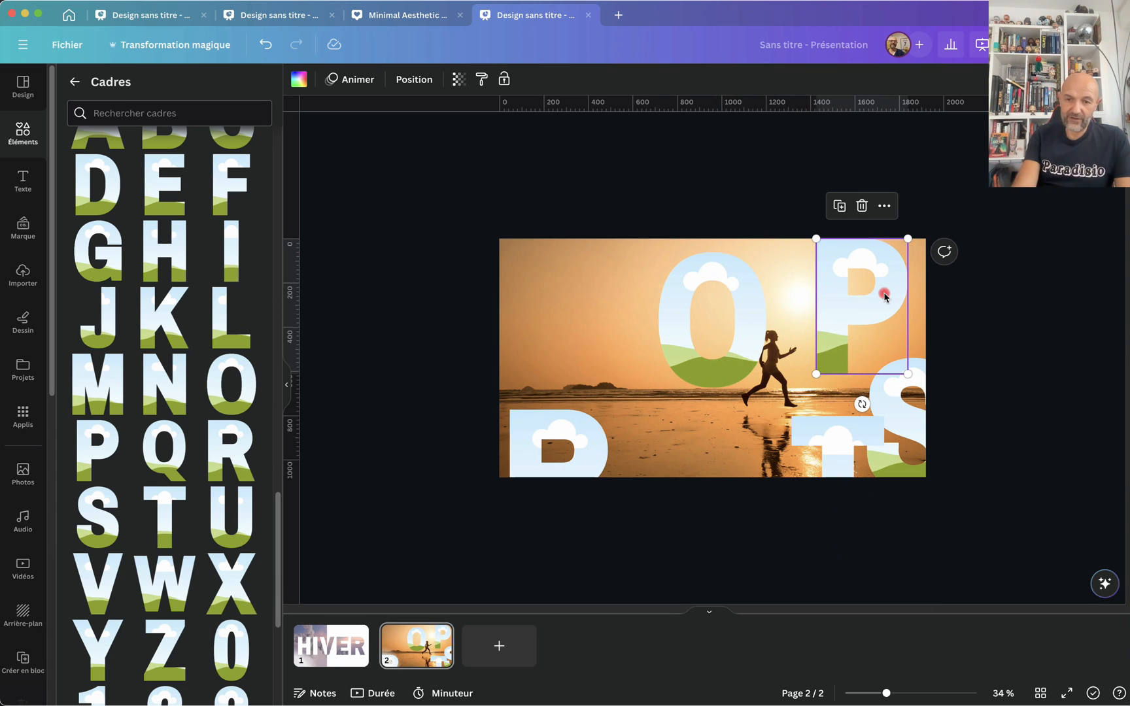
drag(697, 367, 696, 404)
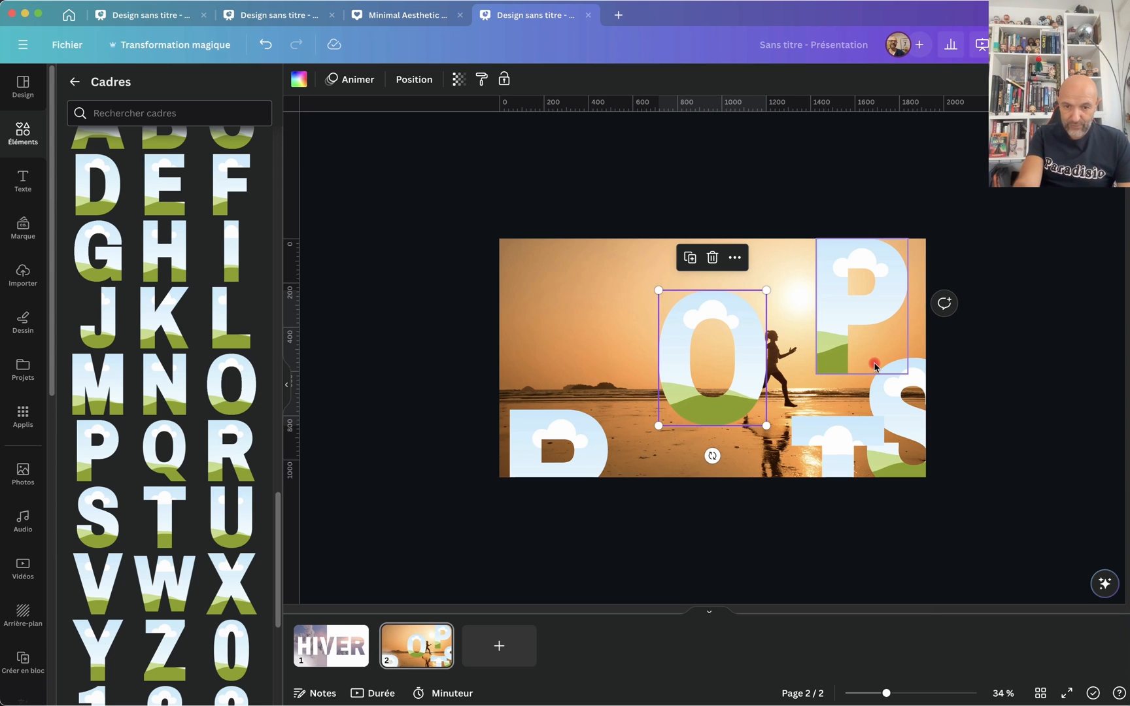
click(586, 434)
drag(587, 433, 620, 296)
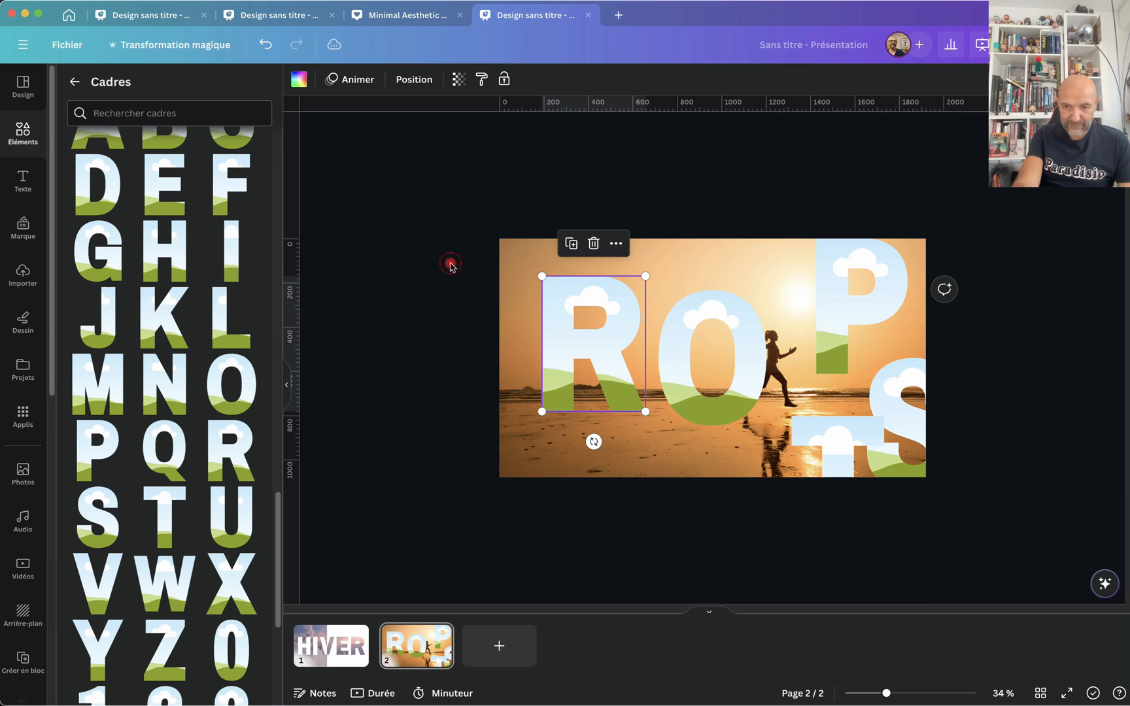
- Shrink all five letter frames together so the whole word can fit across the page
drag(449, 262, 963, 445)
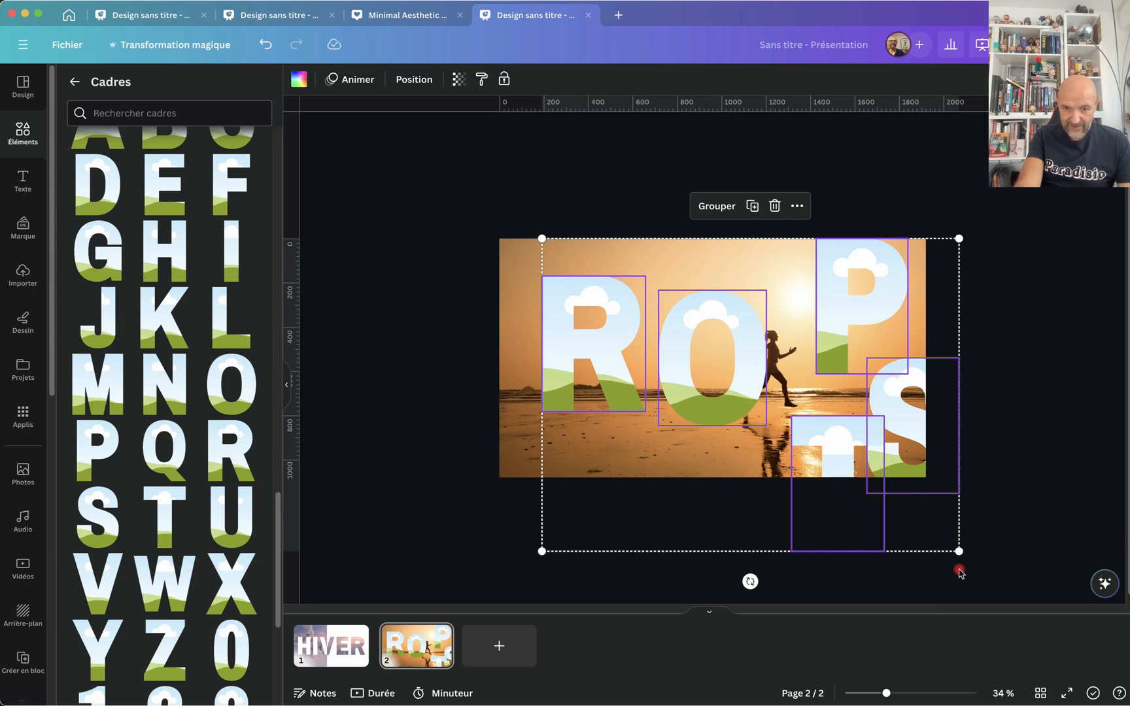
drag(959, 552, 891, 497)
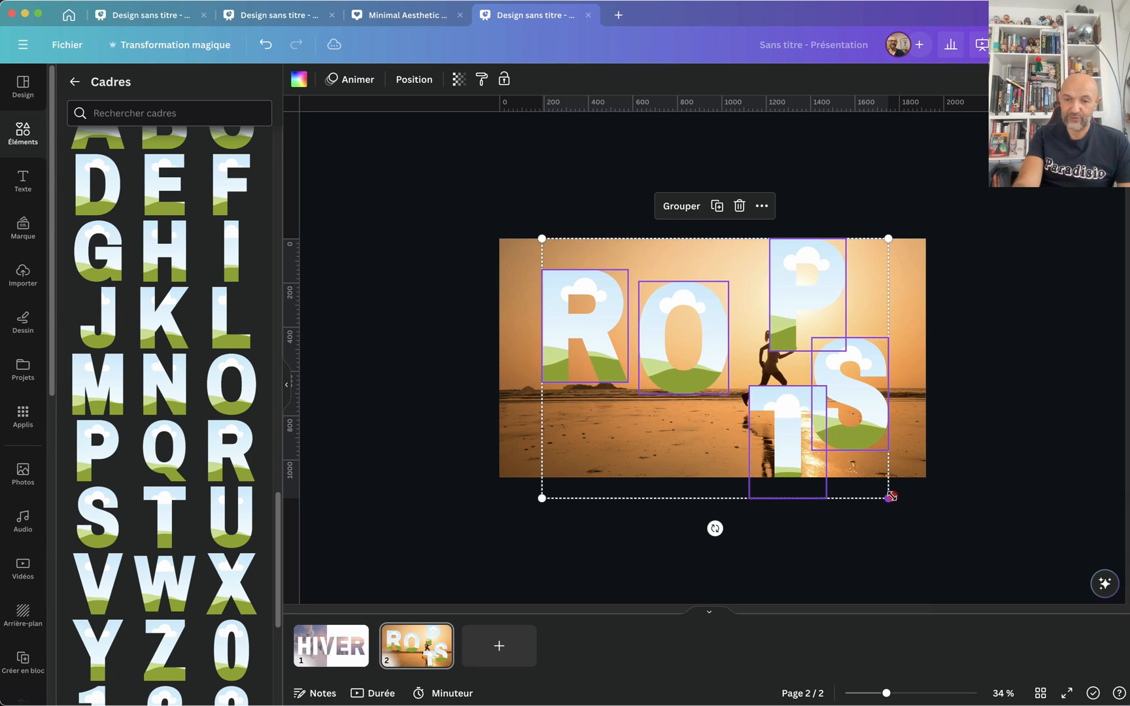
click(1077, 373)
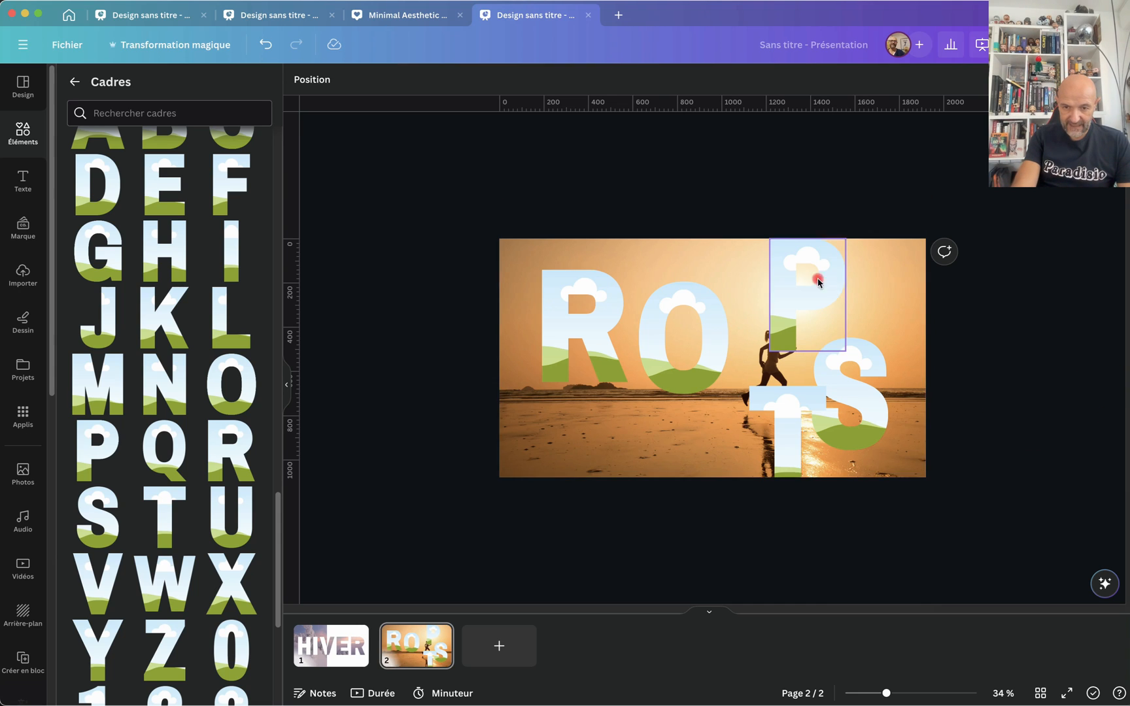
- Centre the O on the page and line up the other letter frames around it in one row to spell SPORT
drag(727, 345, 739, 356)
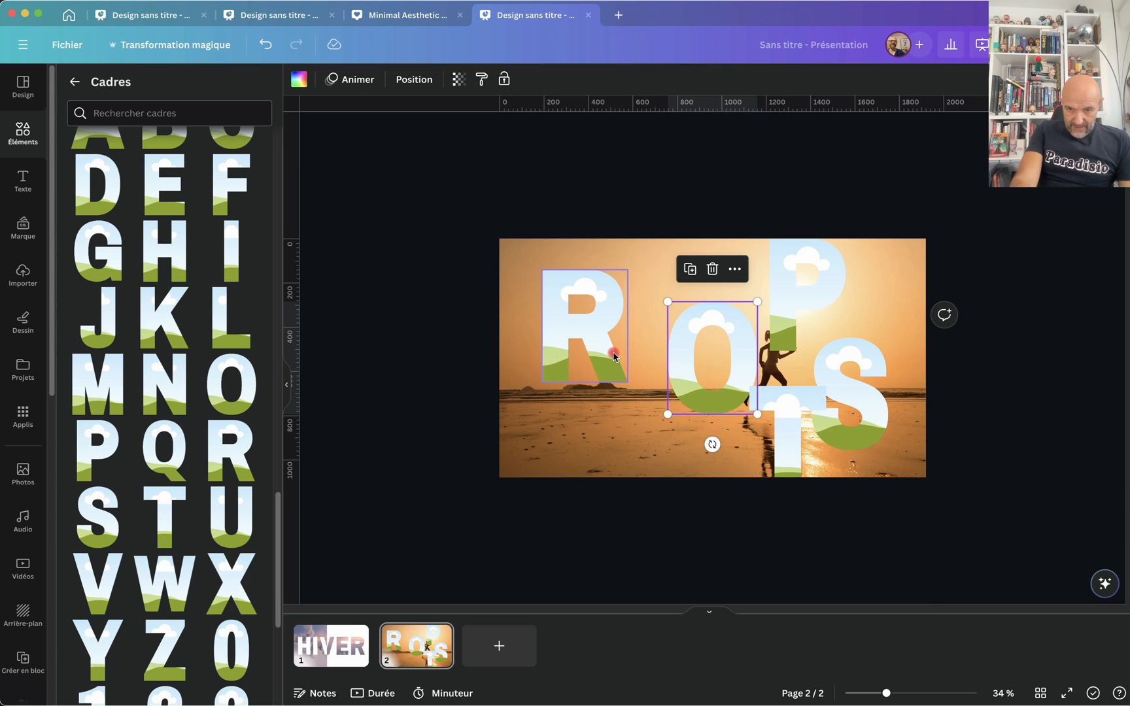
drag(592, 306, 720, 210)
drag(798, 316, 620, 374)
drag(861, 401, 556, 365)
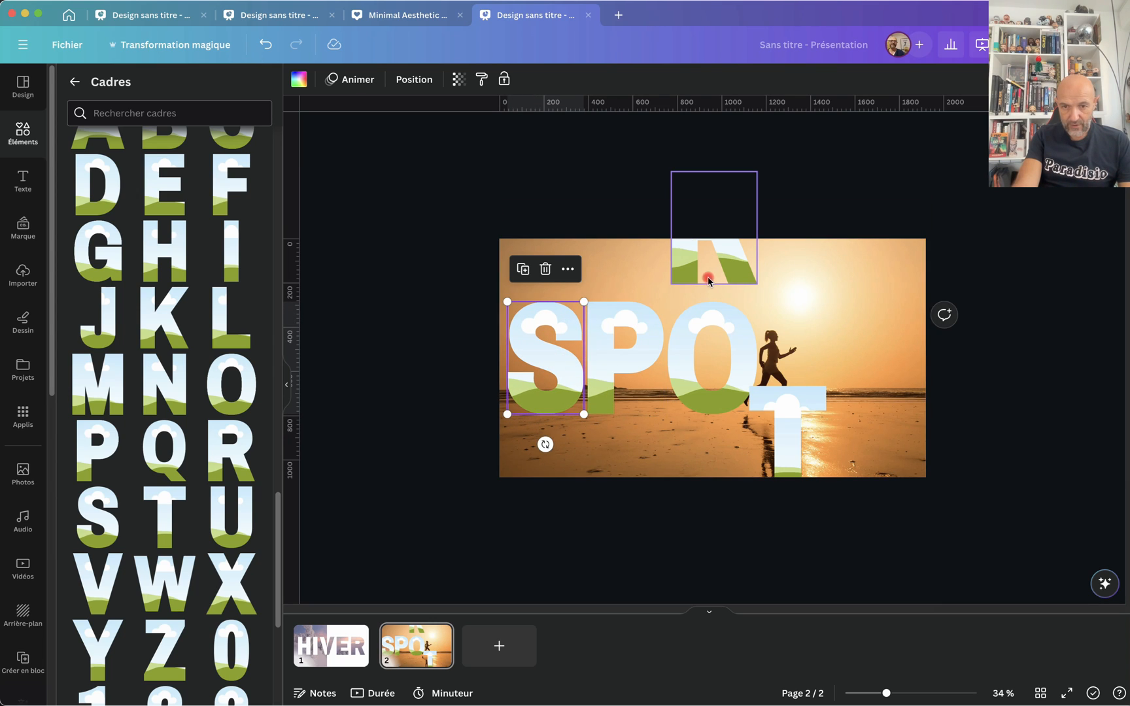
drag(694, 273, 785, 398)
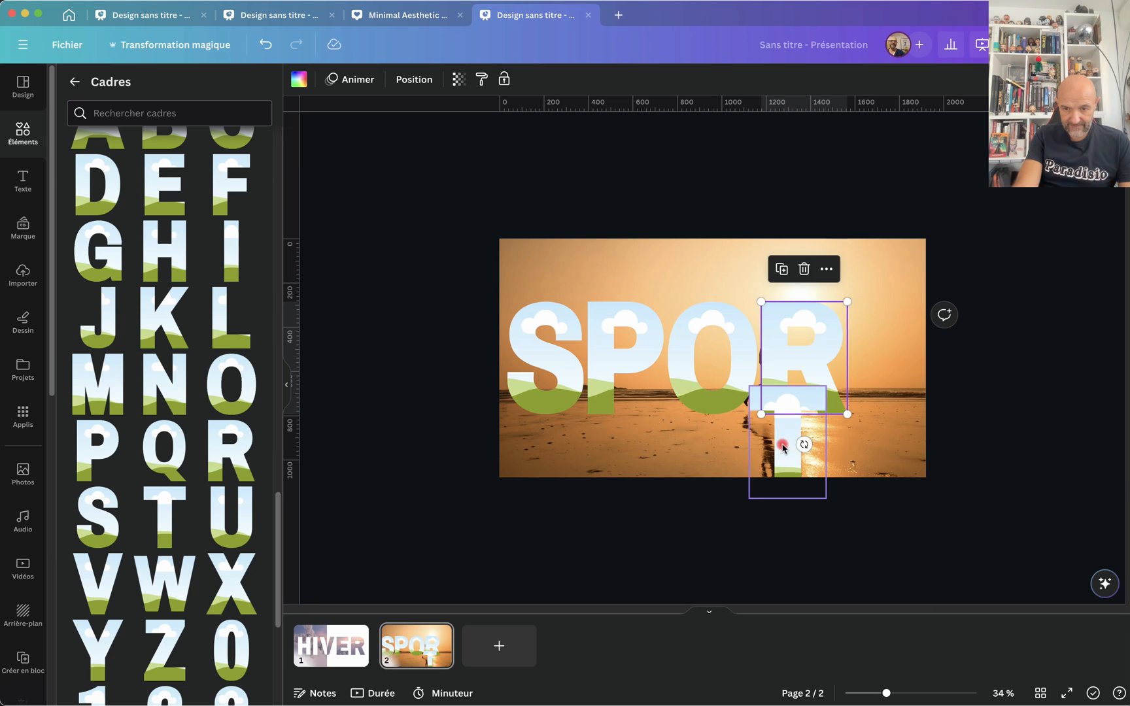
drag(782, 446, 880, 365)
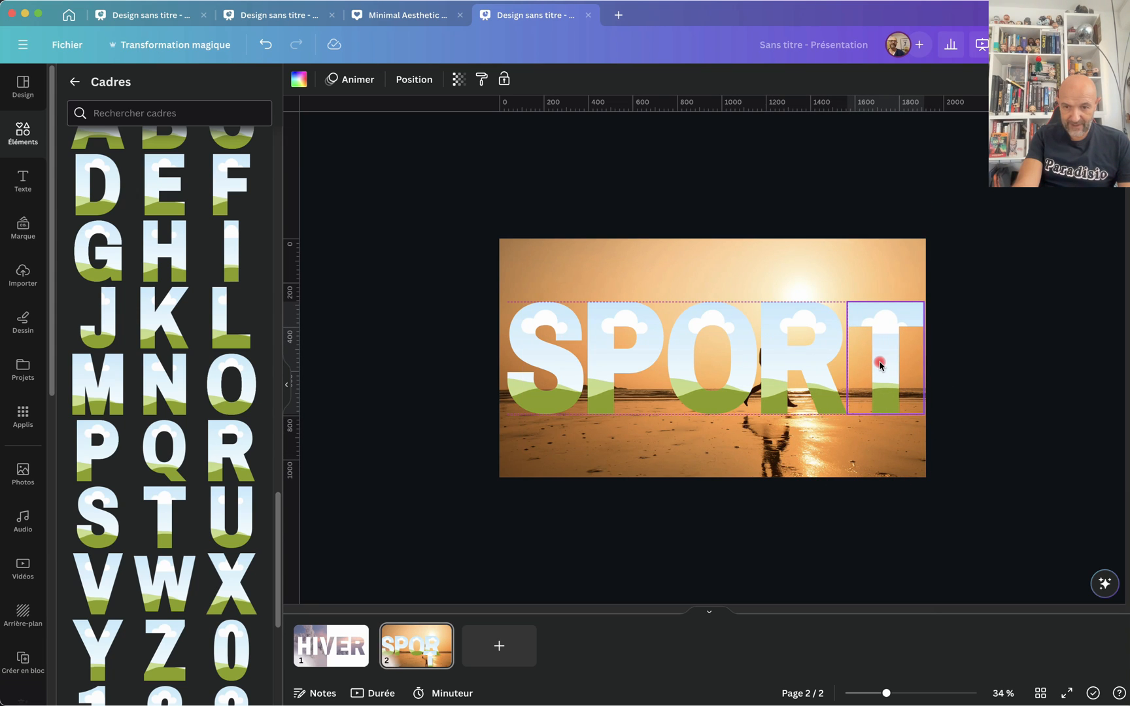
drag(880, 366, 880, 367)
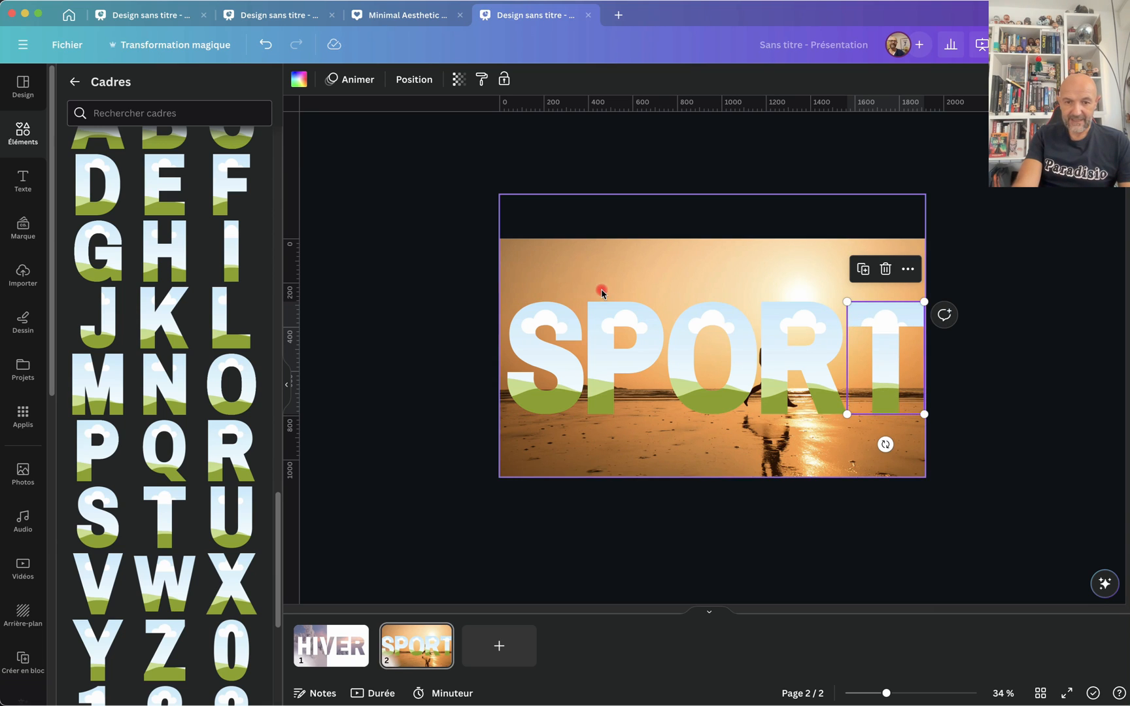
- Select the five SPORT letter frames together and centre the word horizontally on the page
click(401, 277)
drag(1033, 378, 542, 382)
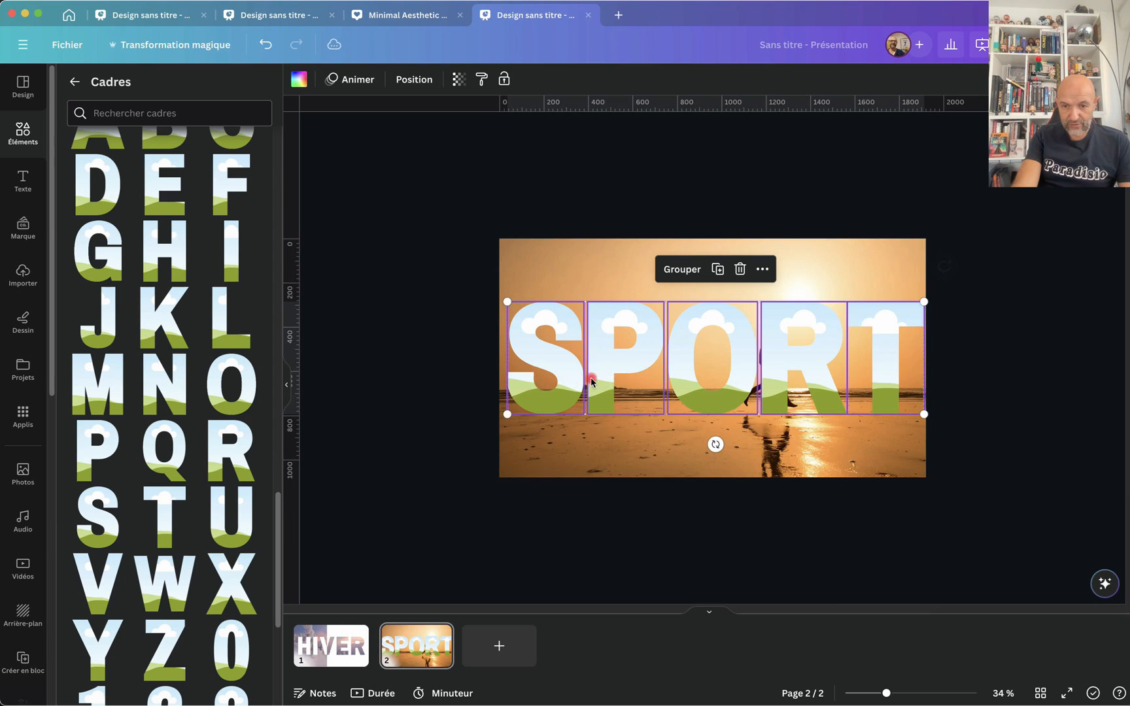
click(674, 390)
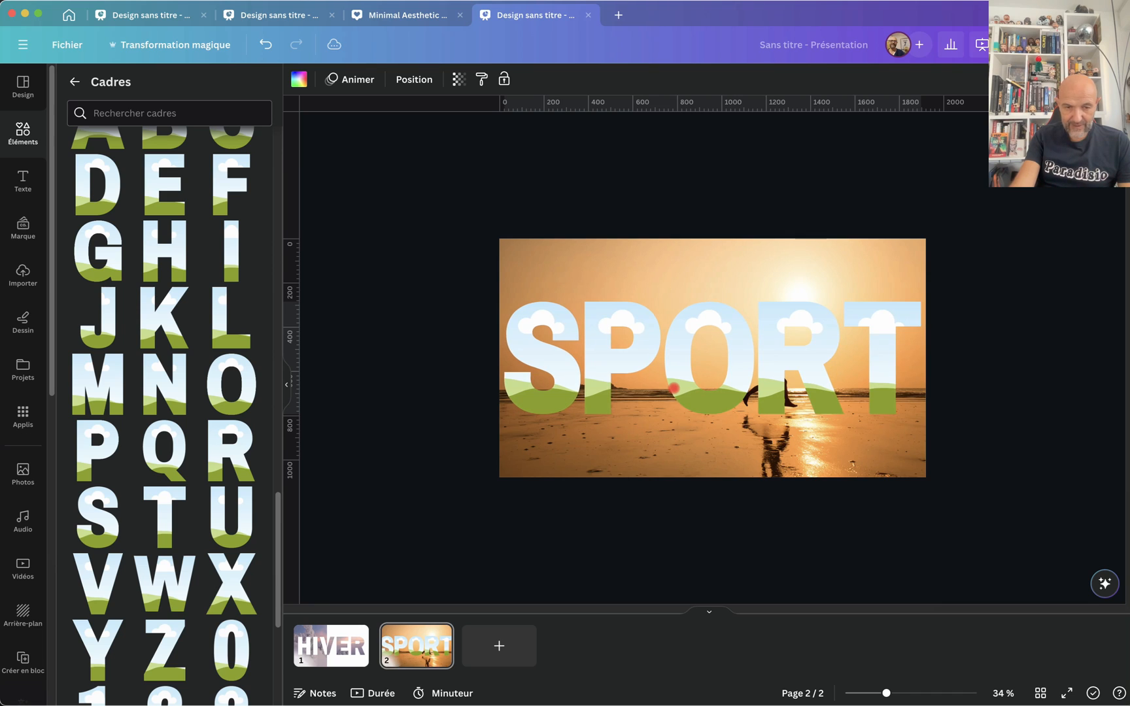
key(super+a)
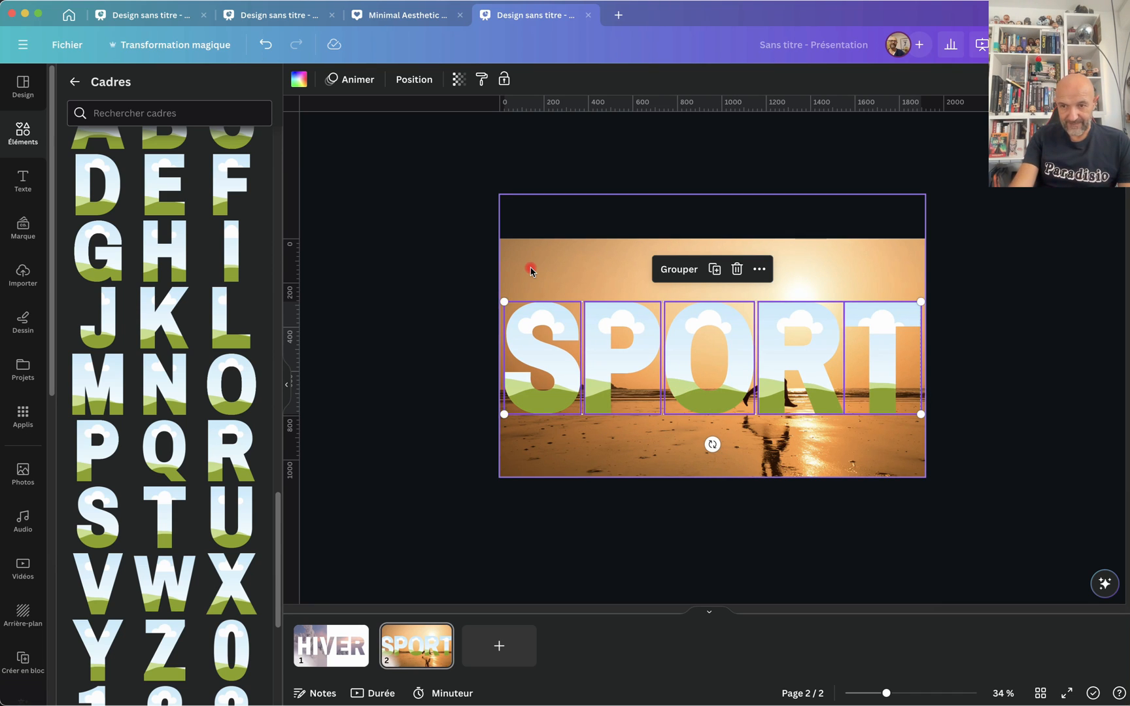
- Unlock the sunset jogging photo behind the SPORT letters and delete it from the page
click(530, 270)
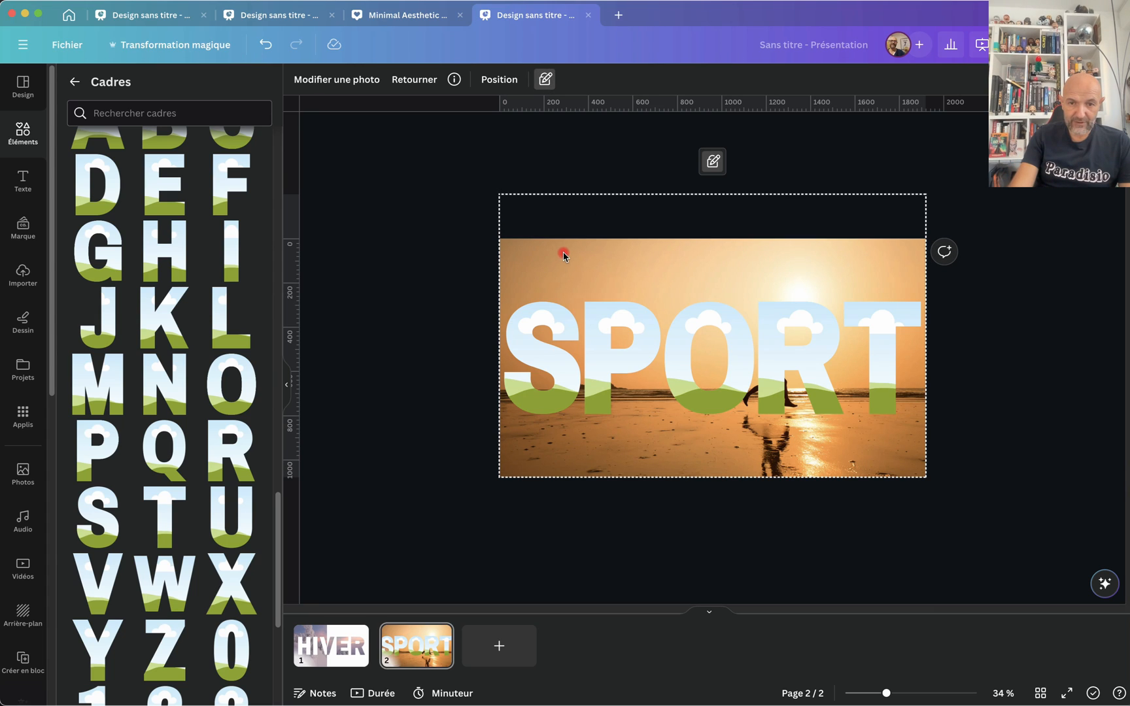
click(421, 255)
click(532, 247)
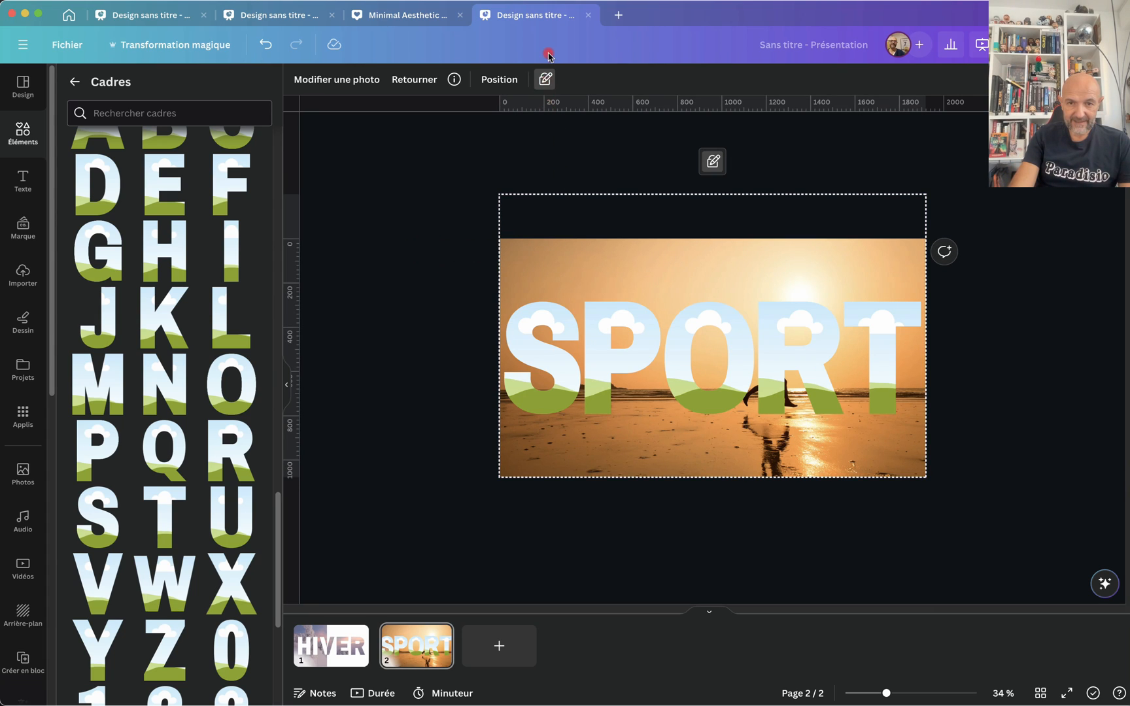
click(547, 80)
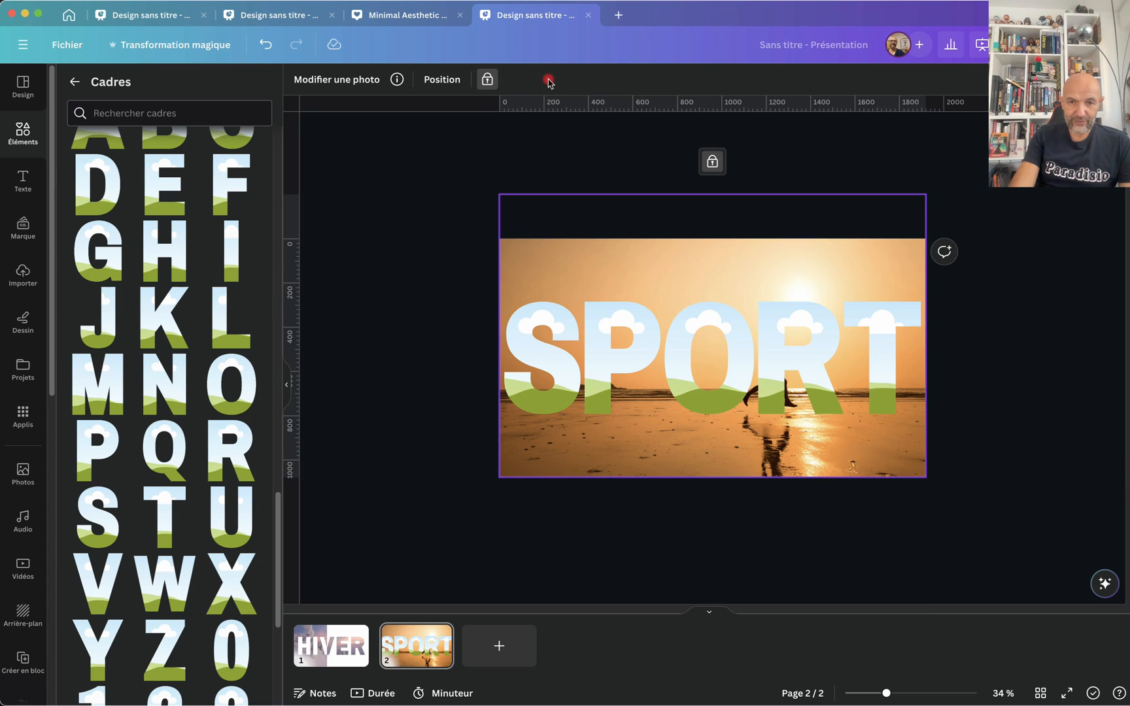
click(429, 242)
click(531, 253)
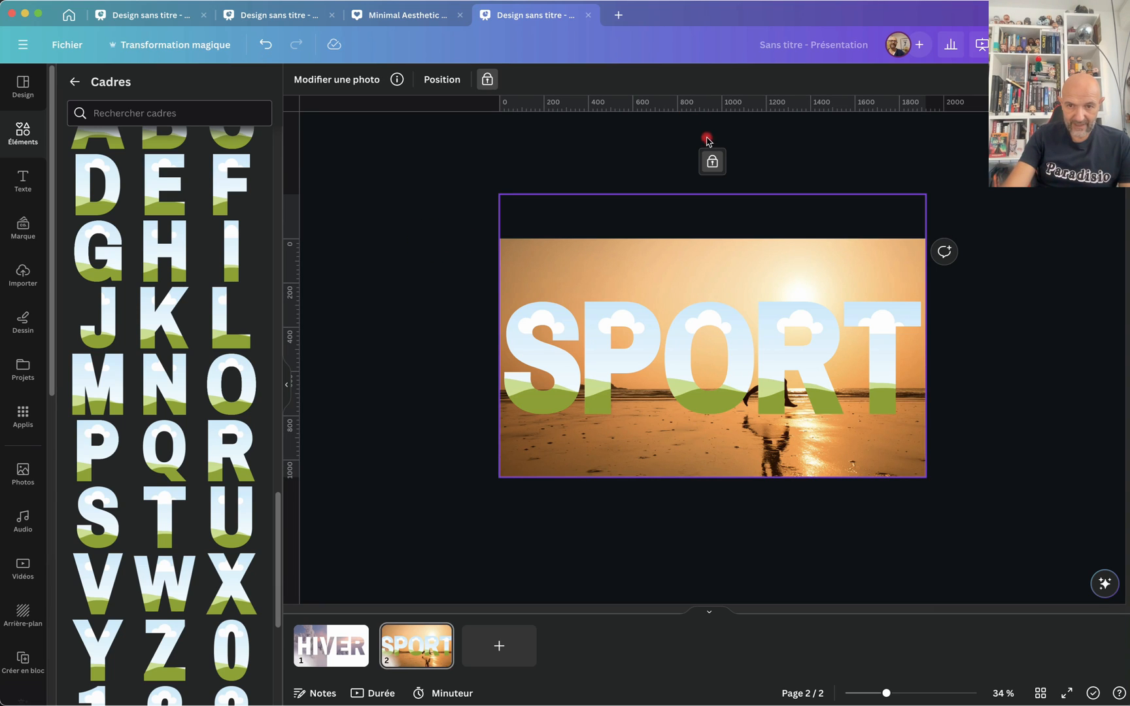
click(714, 166)
click(653, 226)
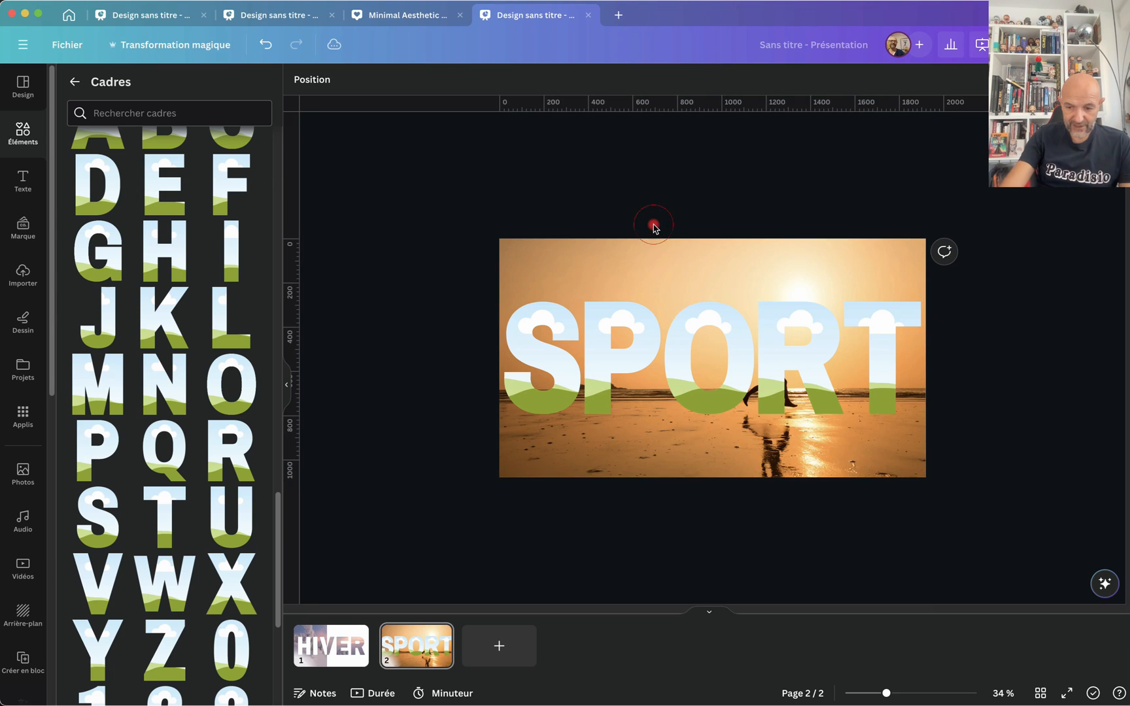
click(611, 260)
key(Delete)
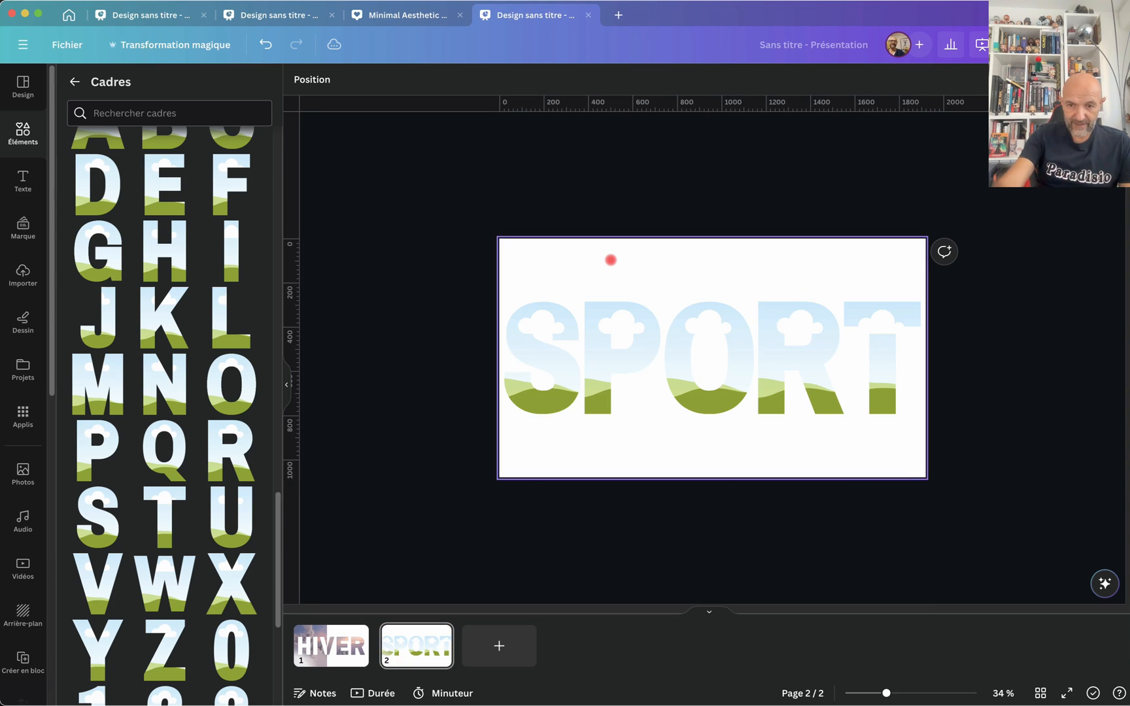
- Try the jogging photo of a man running past a house as a page-wide background, and remove it
click(25, 474)
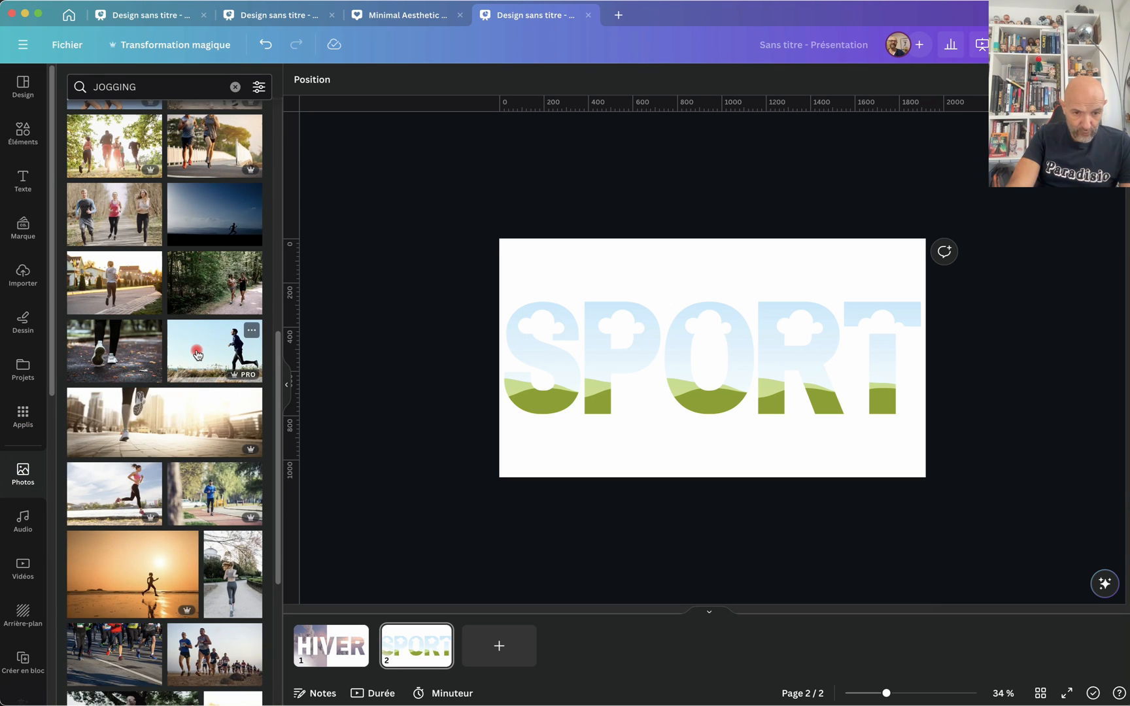
scroll(209, 510, down, 3)
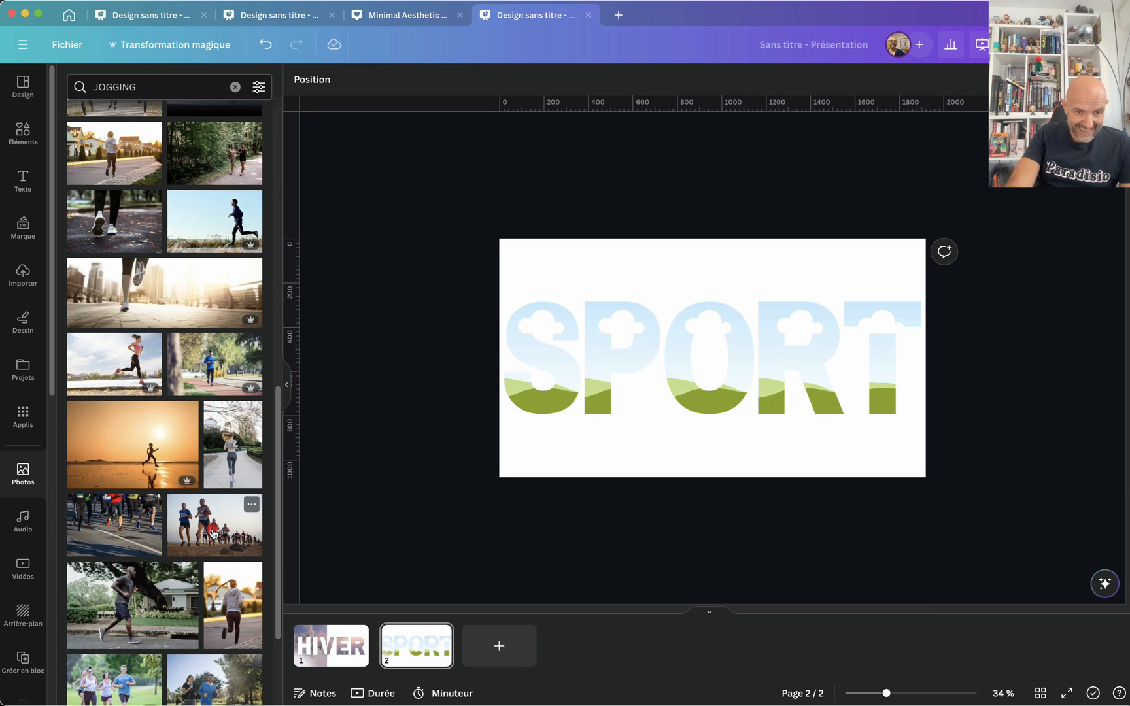
scroll(213, 533, down, 3)
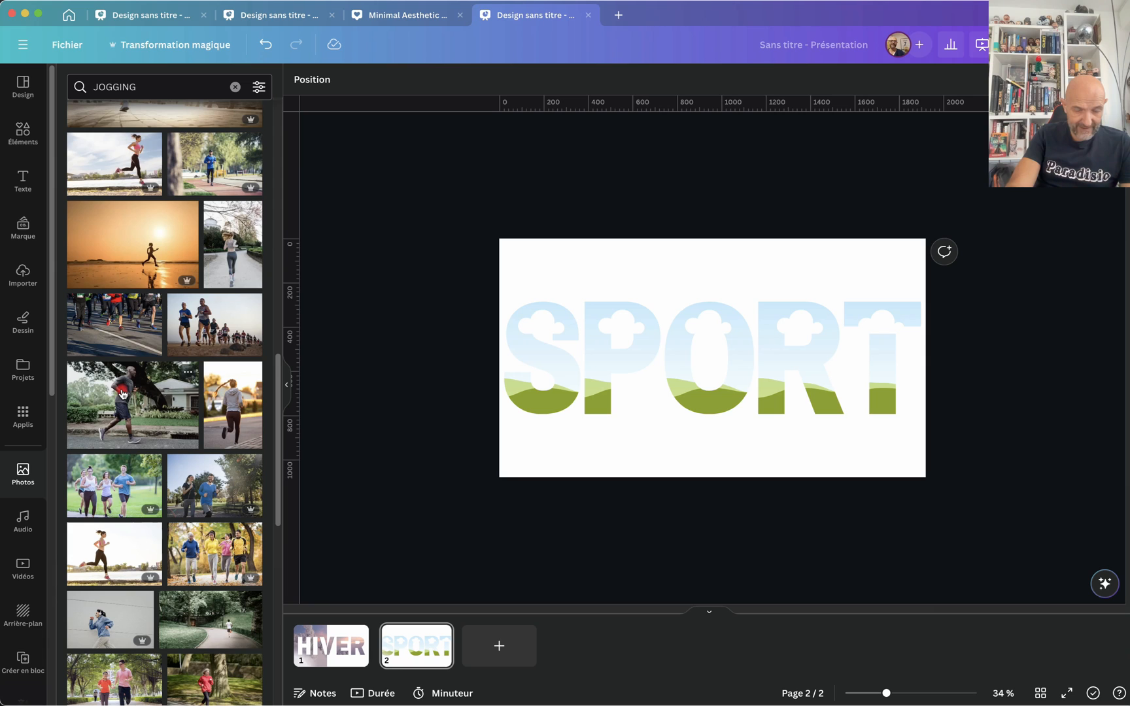
click(122, 395)
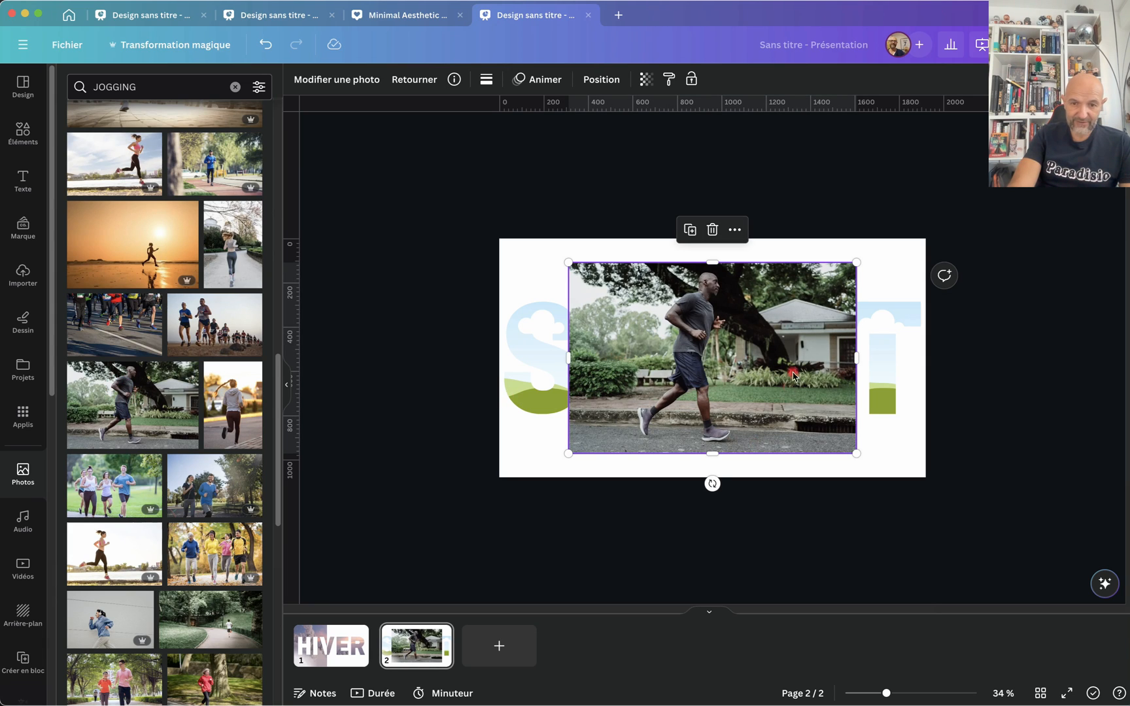
mouse_move(637, 332)
mouse_down()
mouse_move(579, 315)
mouse_move(618, 340)
mouse_up()
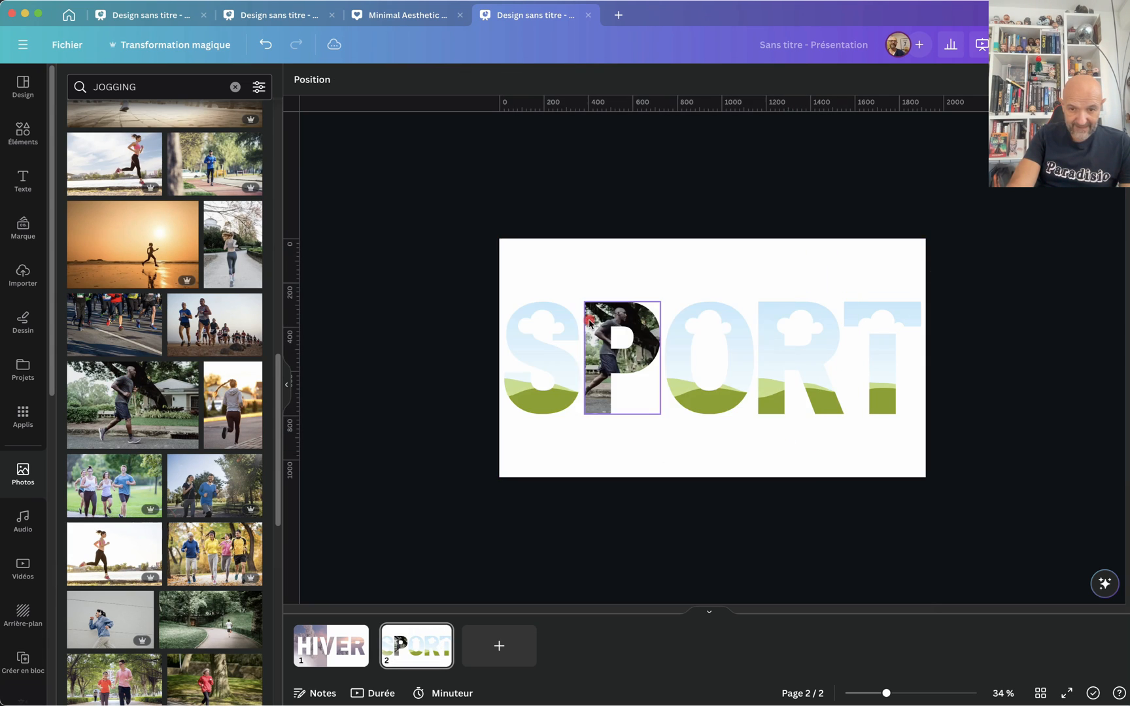
key(super+z)
click(763, 415)
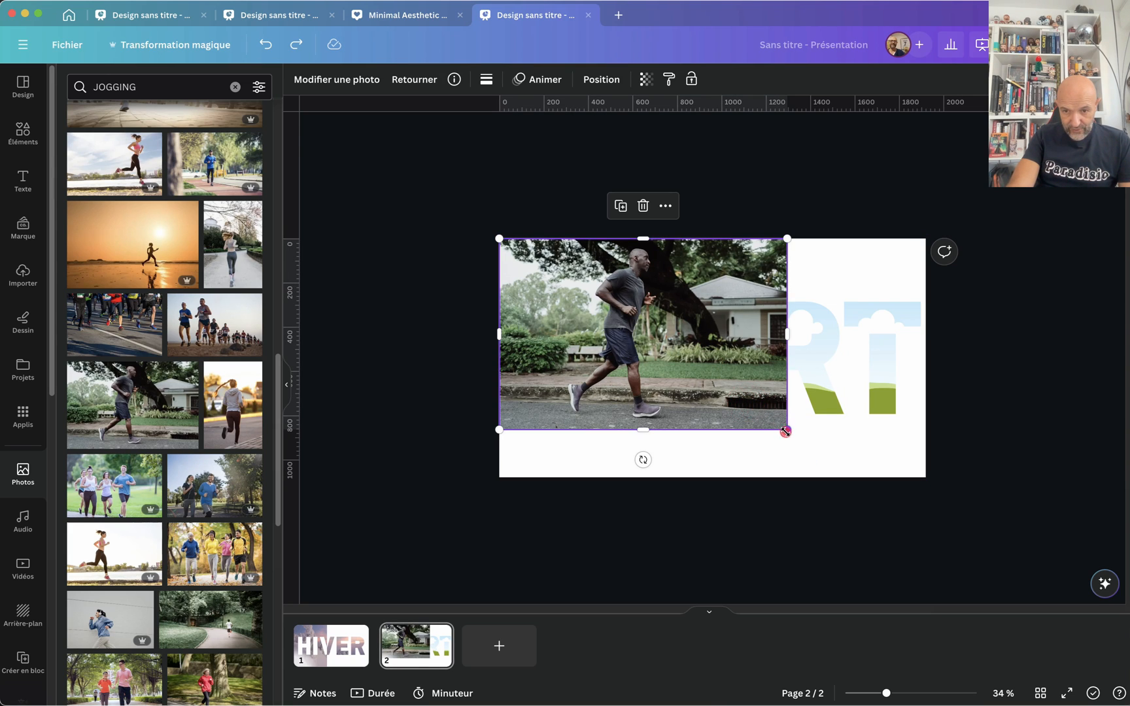
drag(785, 431, 950, 490)
drag(790, 345, 774, 435)
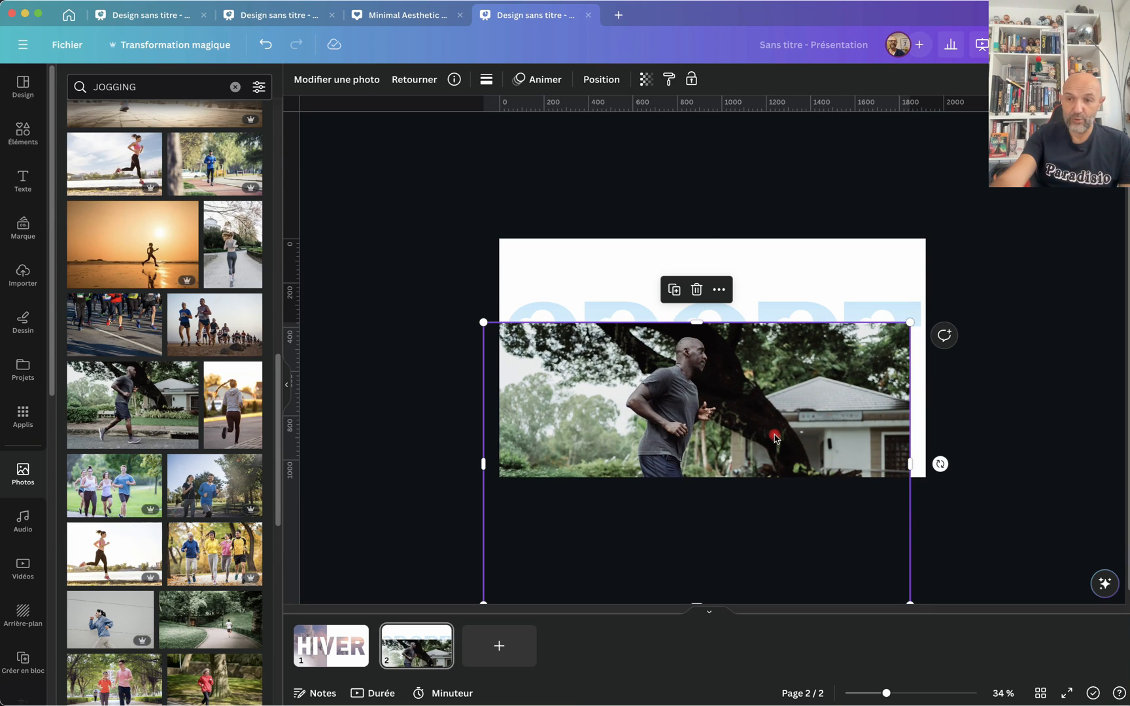
key(Delete)
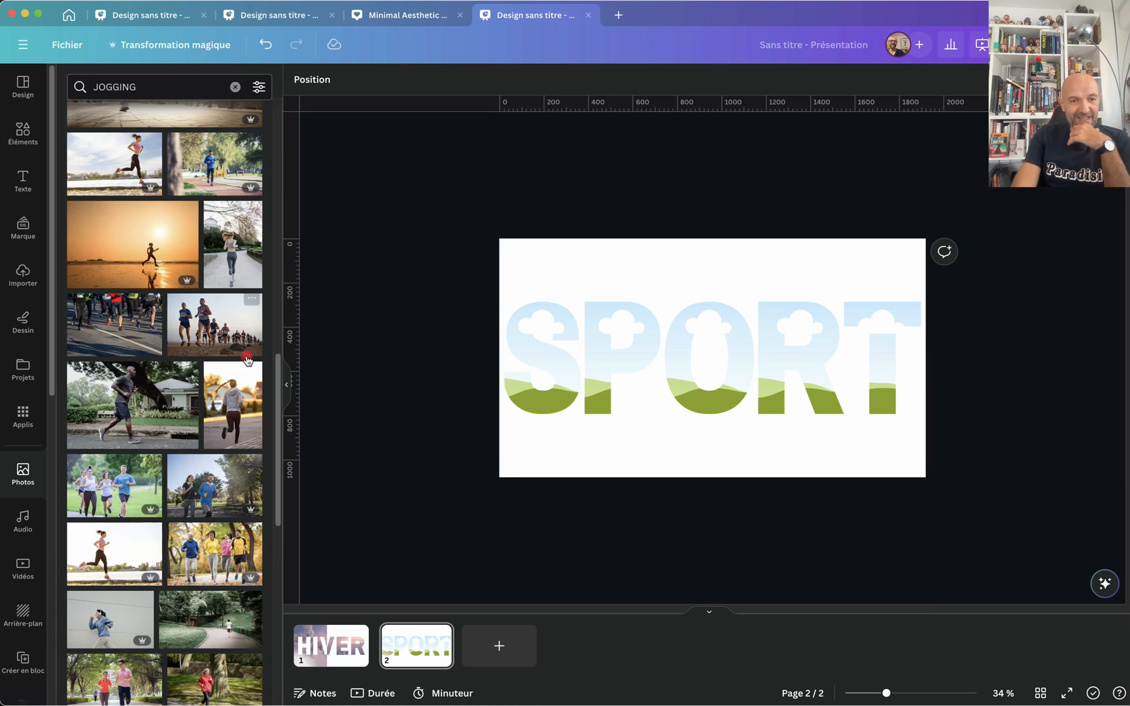
- Insert the jogging photo of the runner in an orange T-shirt, enlarge it to the page's full width and align it with the page's upper edge
scroll(249, 340, up, 3)
scroll(247, 361, up, 3)
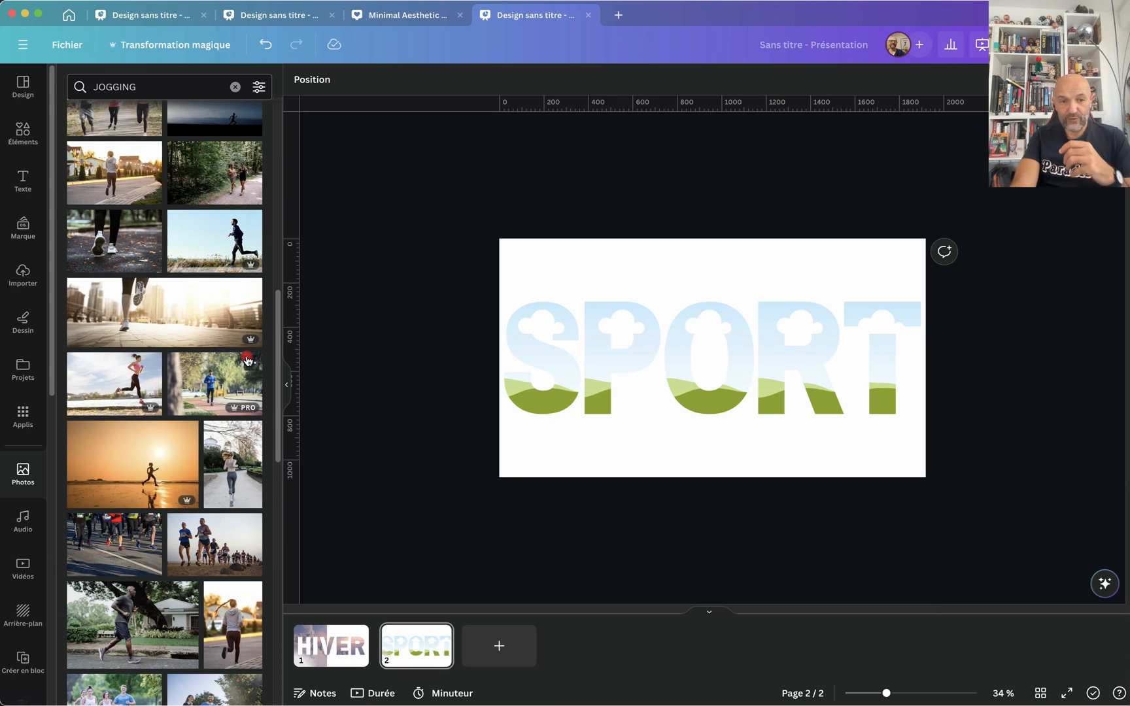
scroll(247, 361, up, 5)
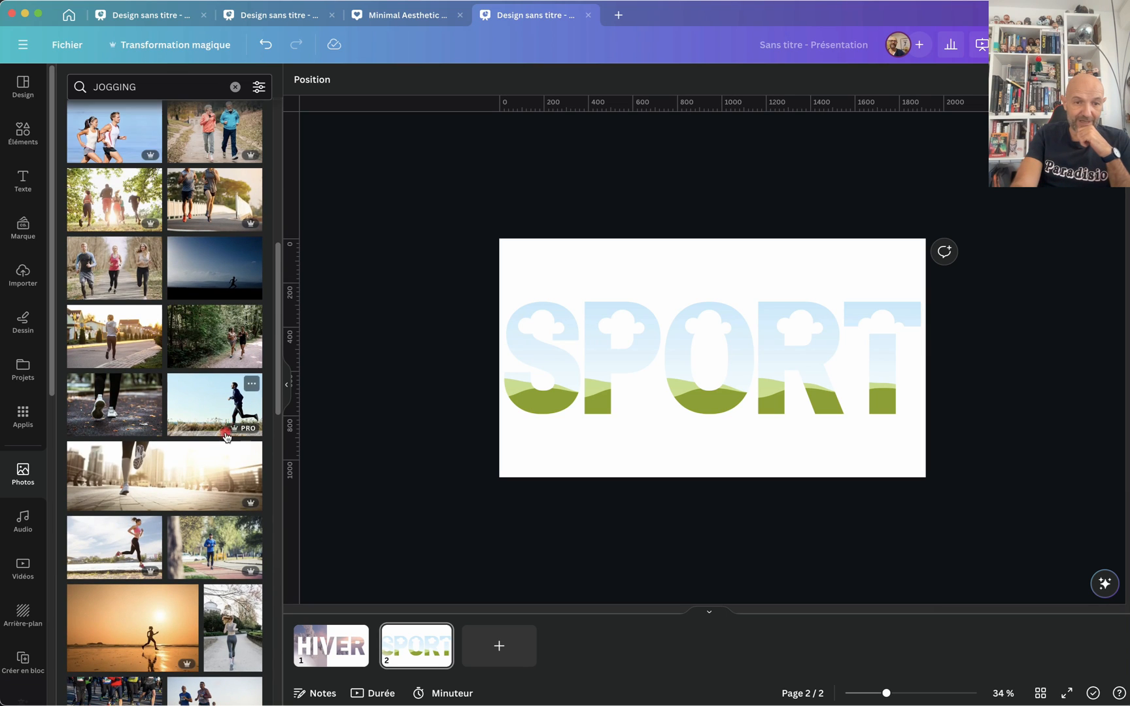
scroll(171, 469, up, 4)
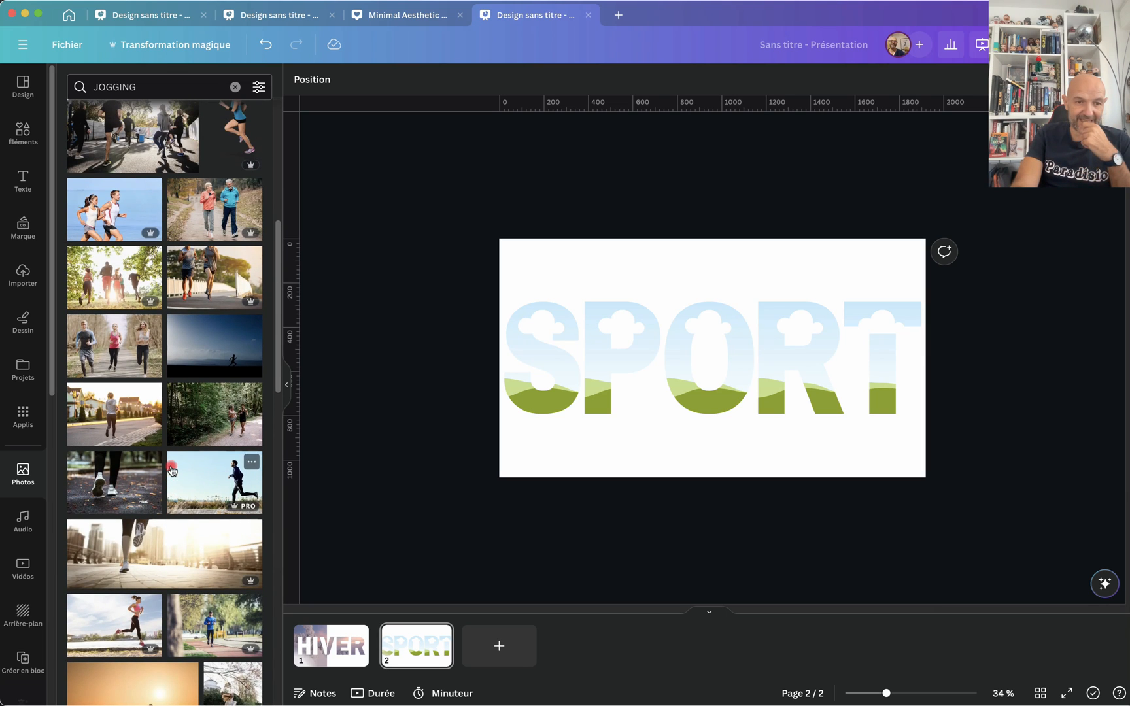
scroll(171, 469, up, 3)
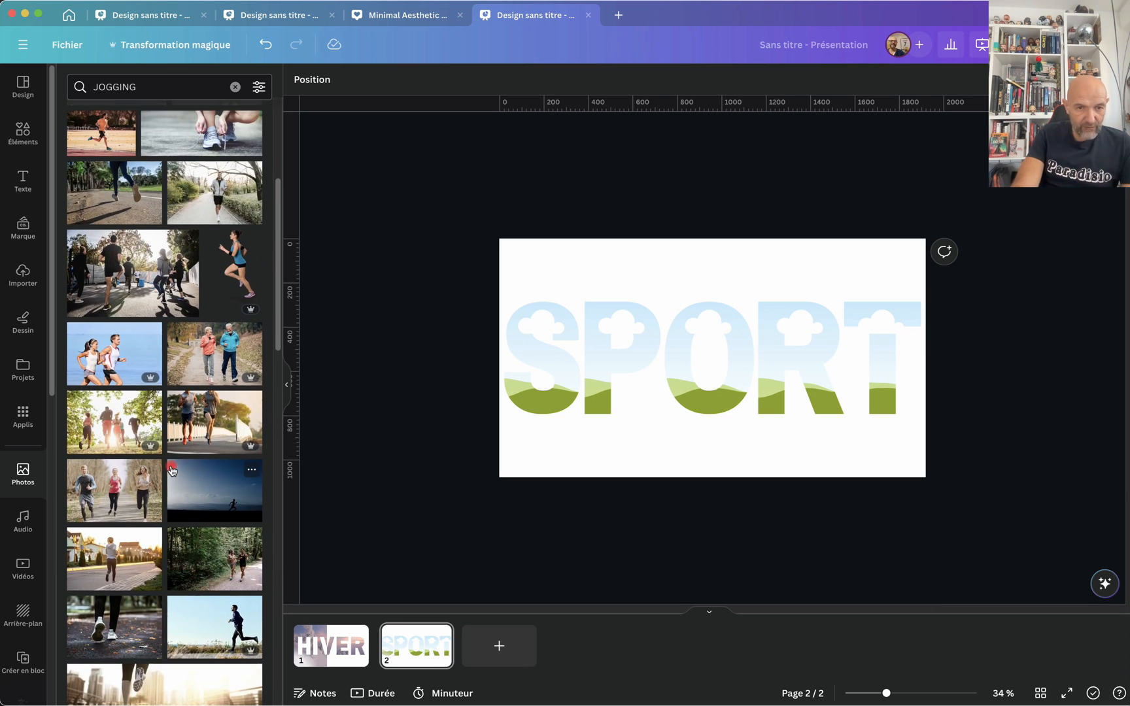
scroll(167, 455, up, 2)
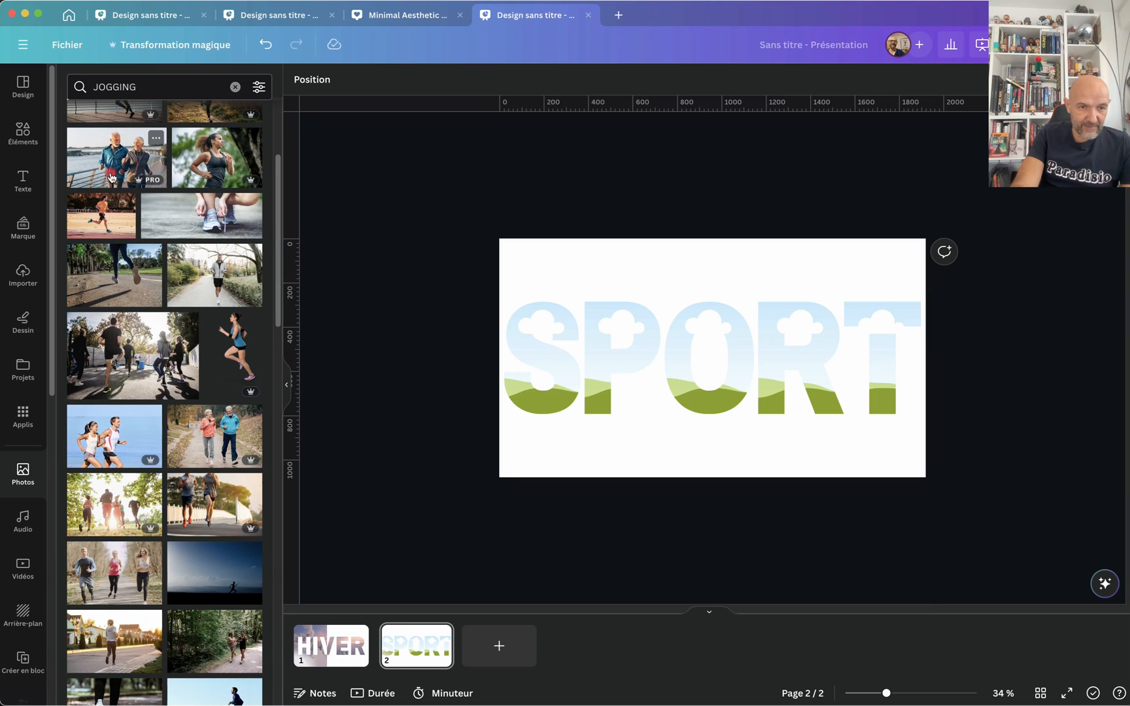
click(105, 206)
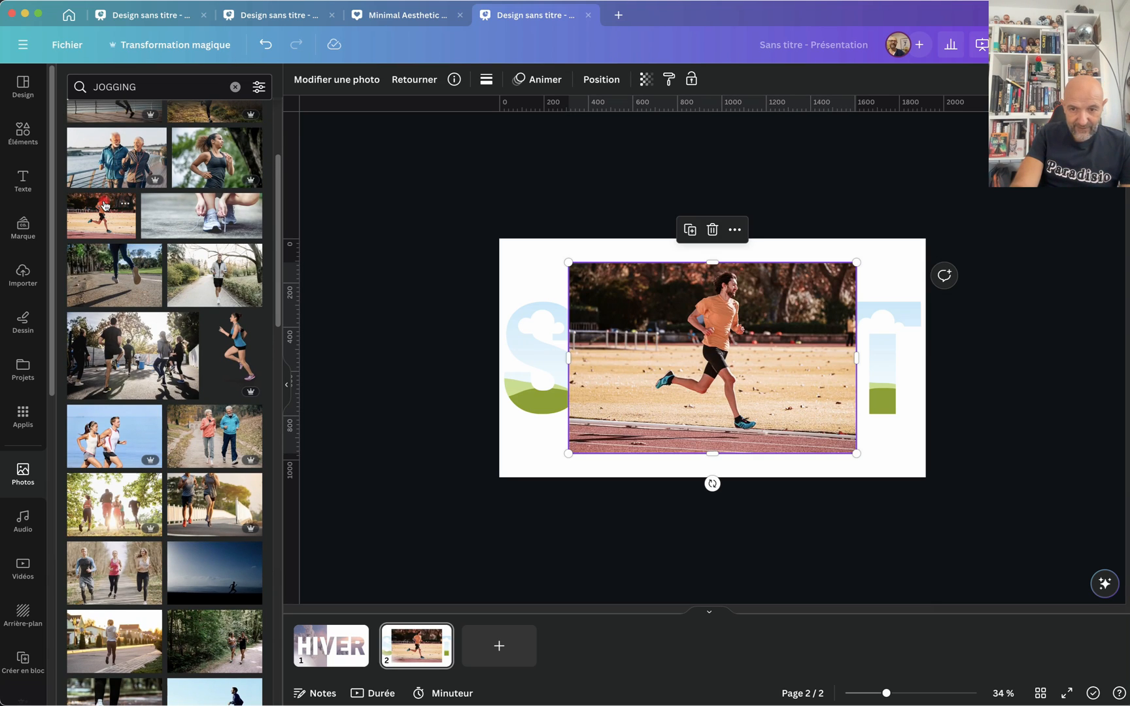
drag(627, 300, 558, 278)
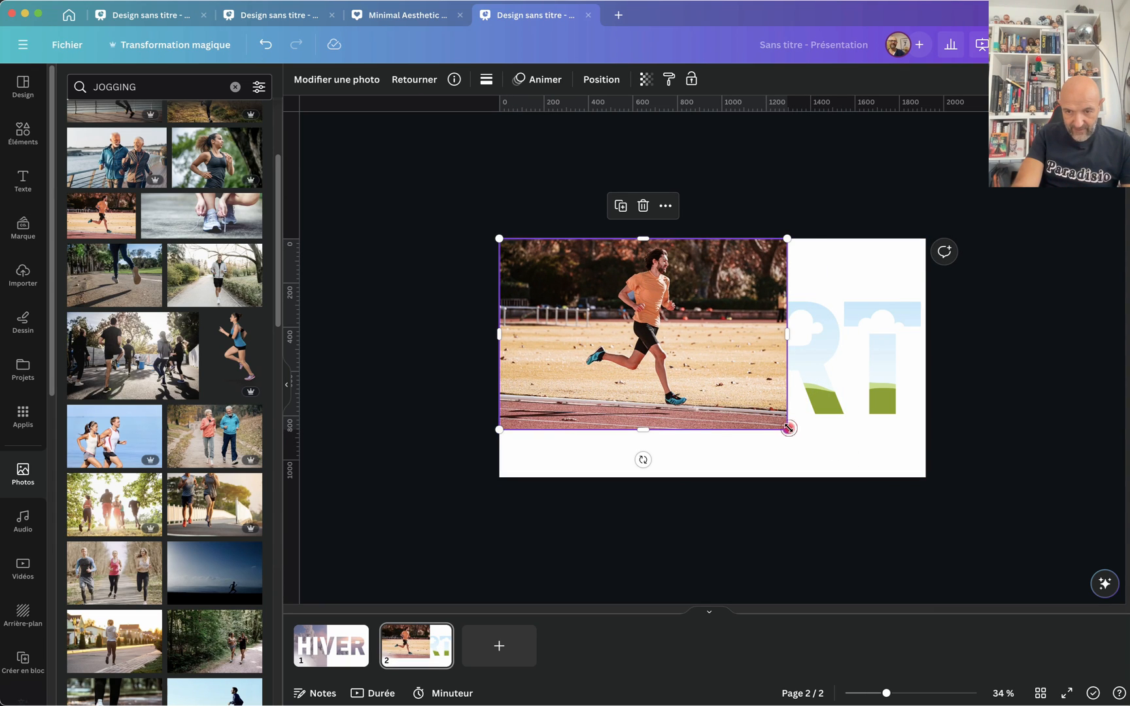
drag(788, 428, 959, 476)
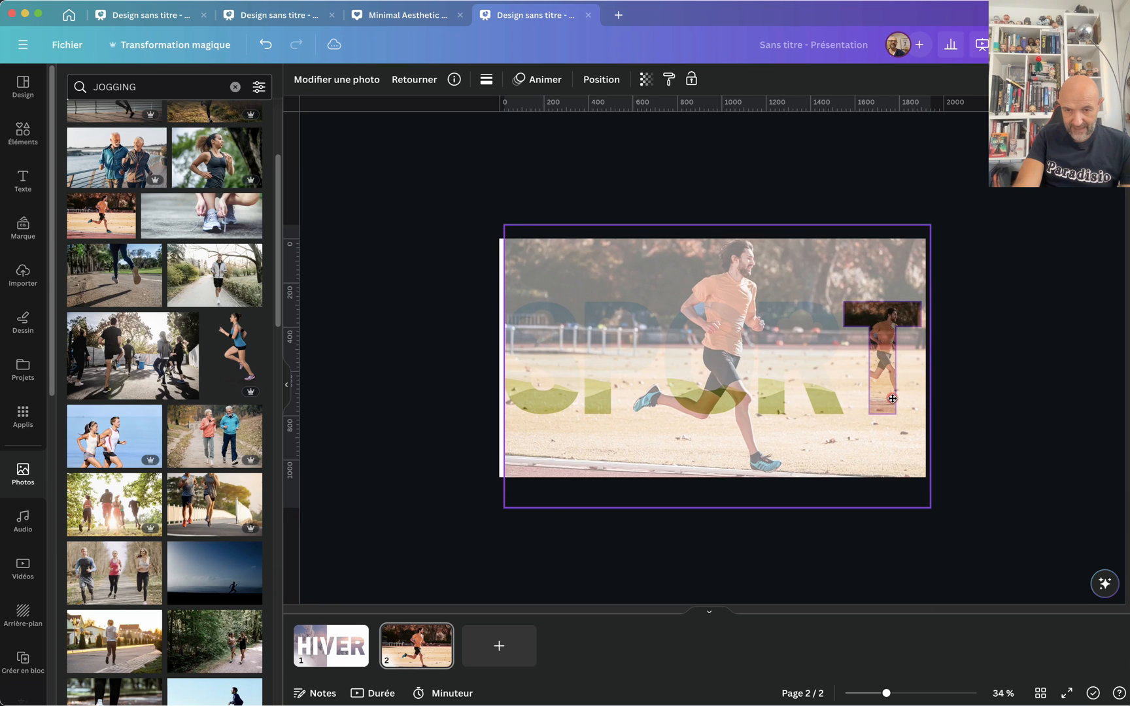
drag(892, 398, 890, 404)
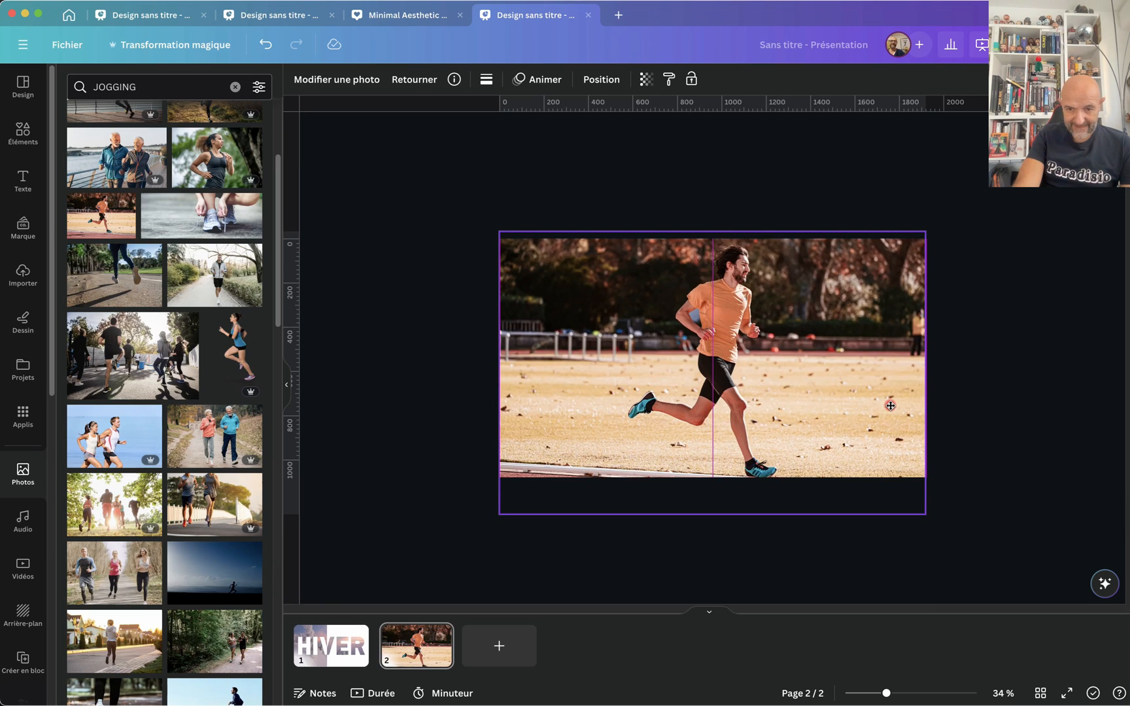
drag(890, 405, 891, 411)
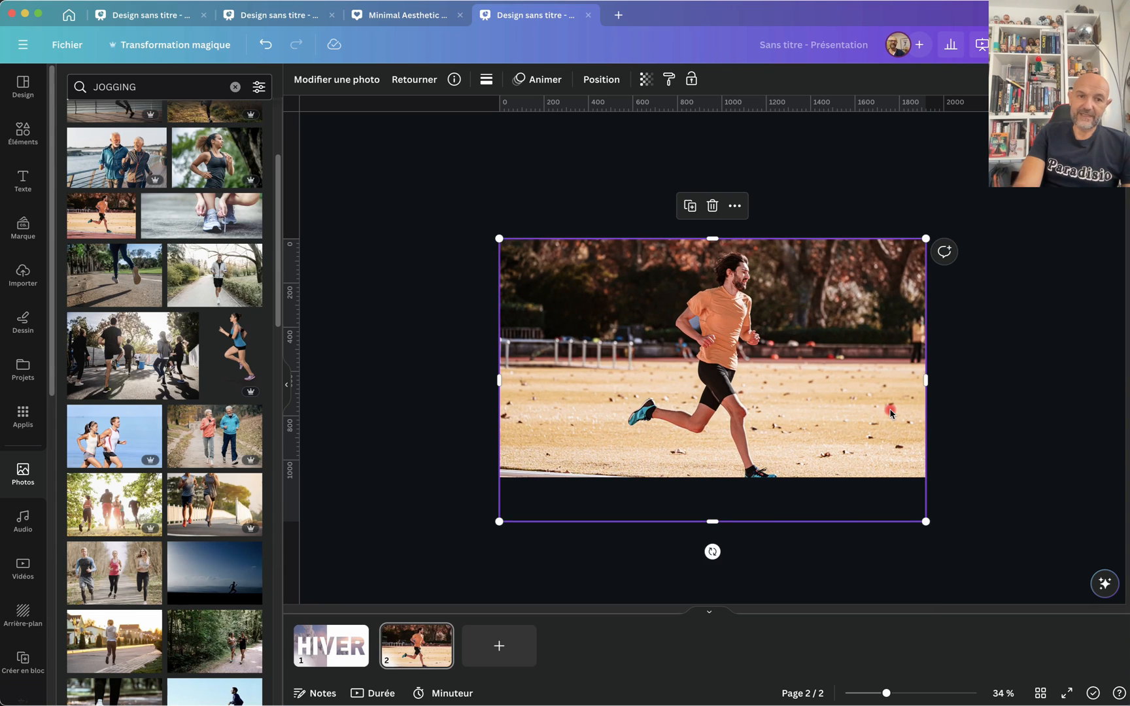
- Move the orange T-shirt runner photo behind all five SPORT letter frames in the layer order
click(606, 85)
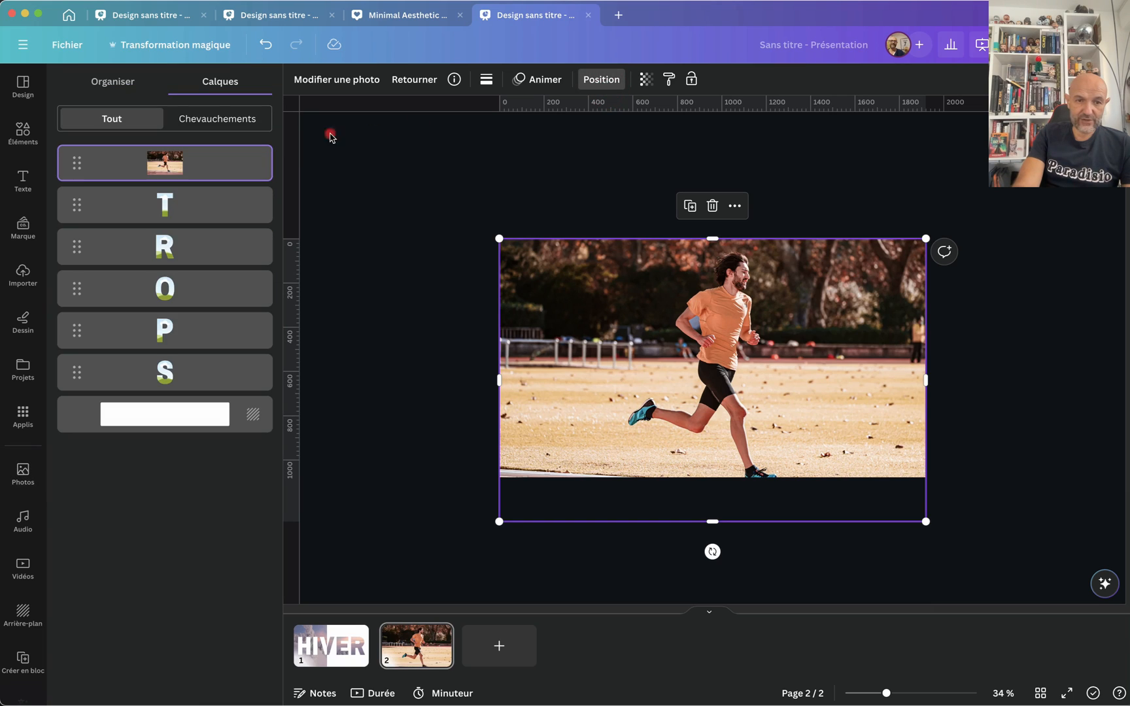
drag(219, 157, 215, 384)
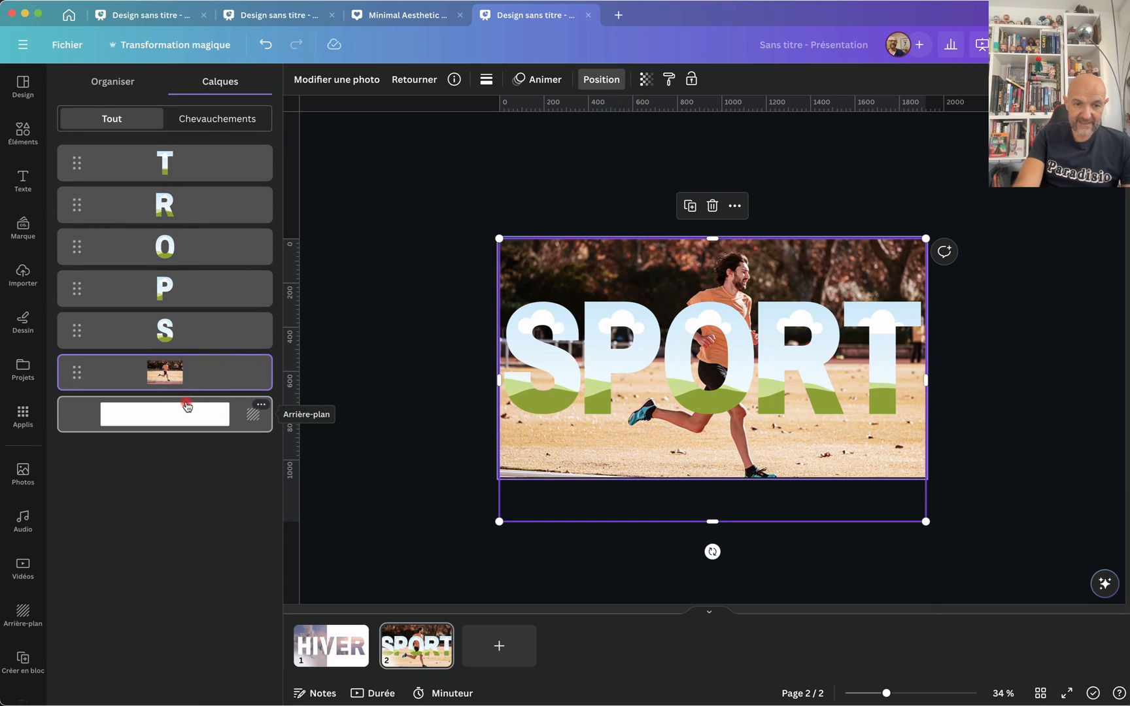
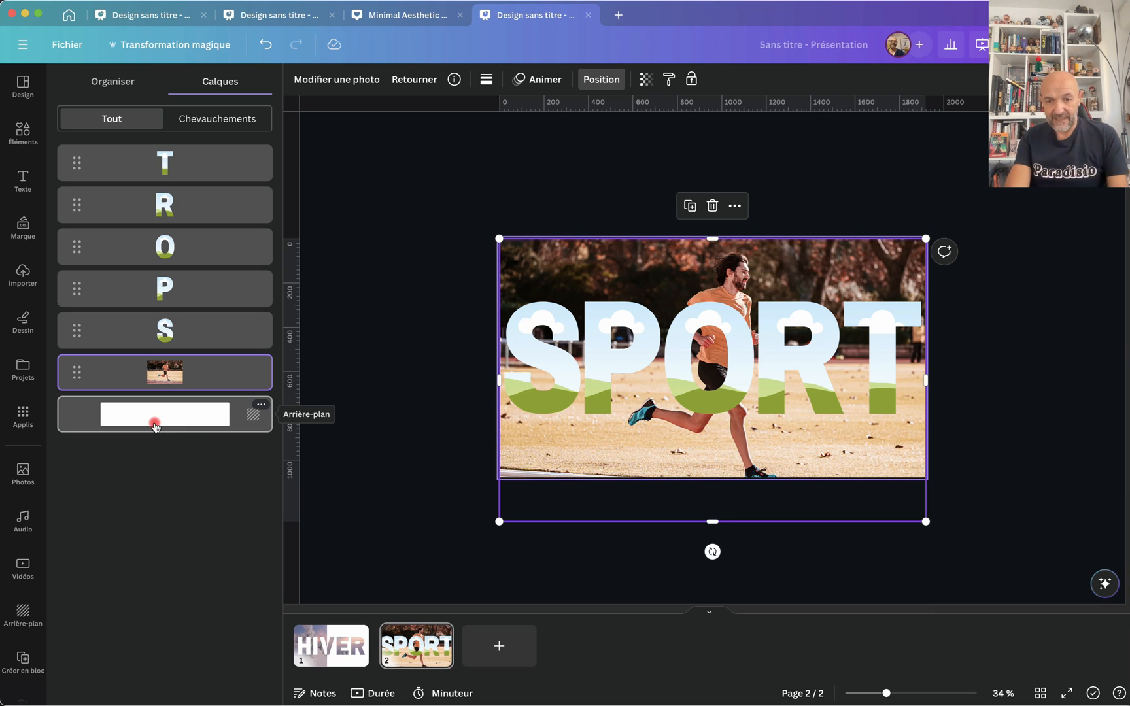
click(434, 384)
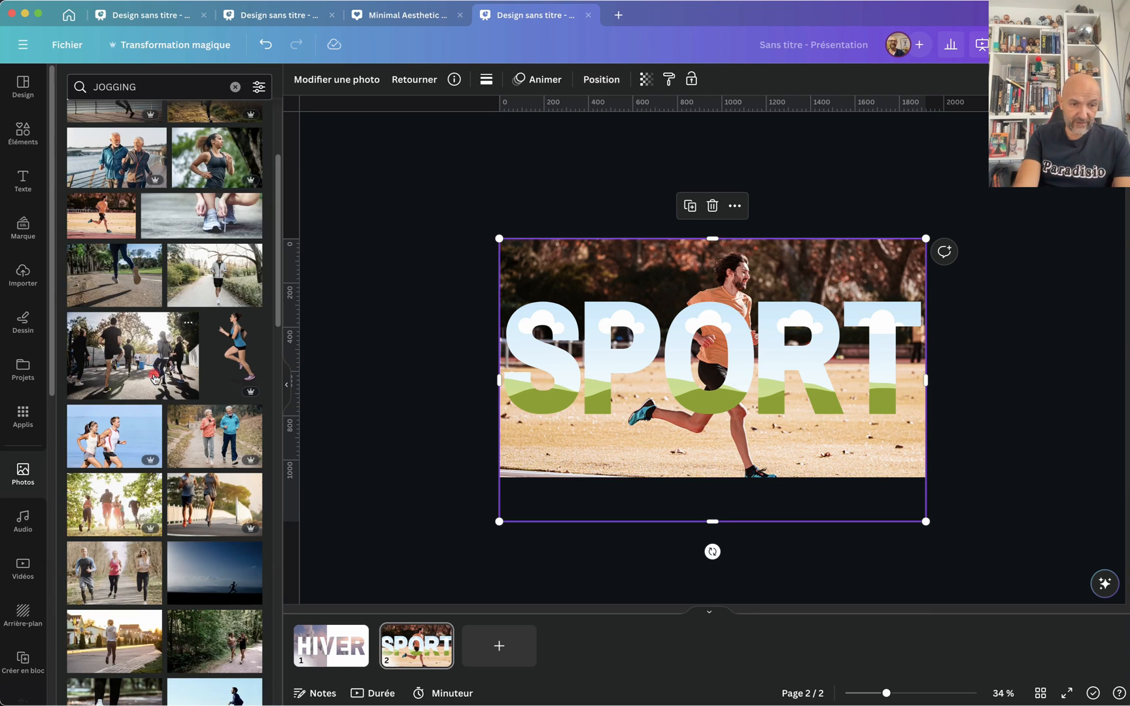
- Fill the T letter frame with the same orange T-shirt runner photo from the recently used photos
click(22, 471)
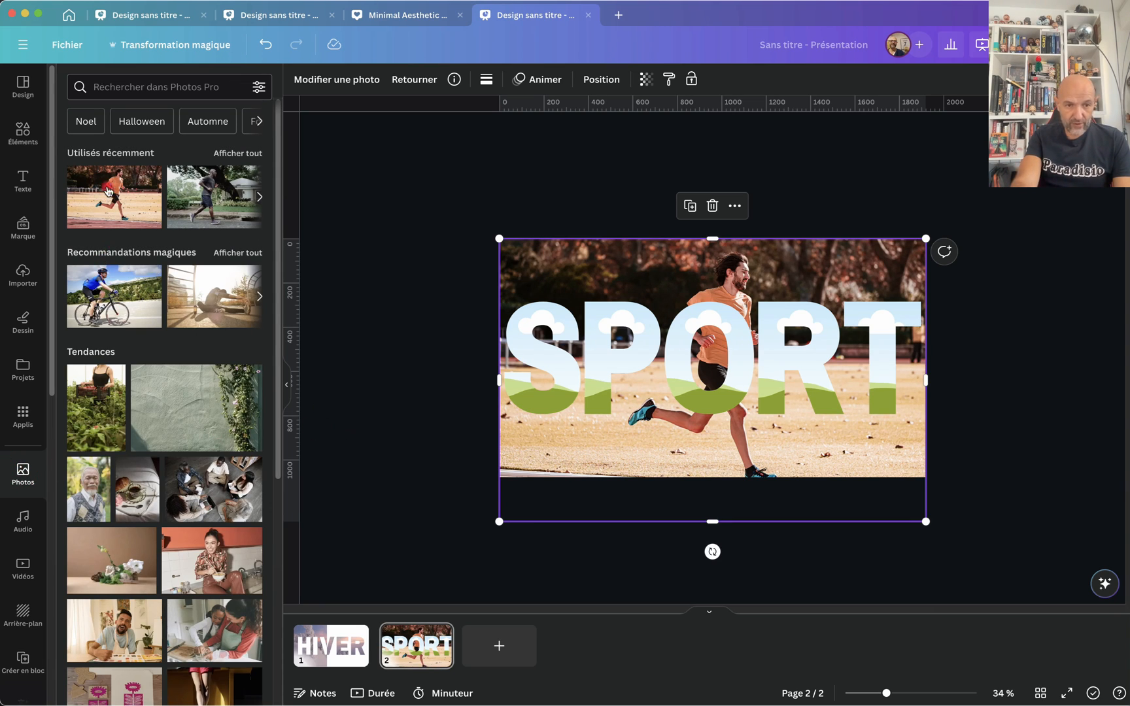
drag(109, 191, 782, 212)
key(super+z)
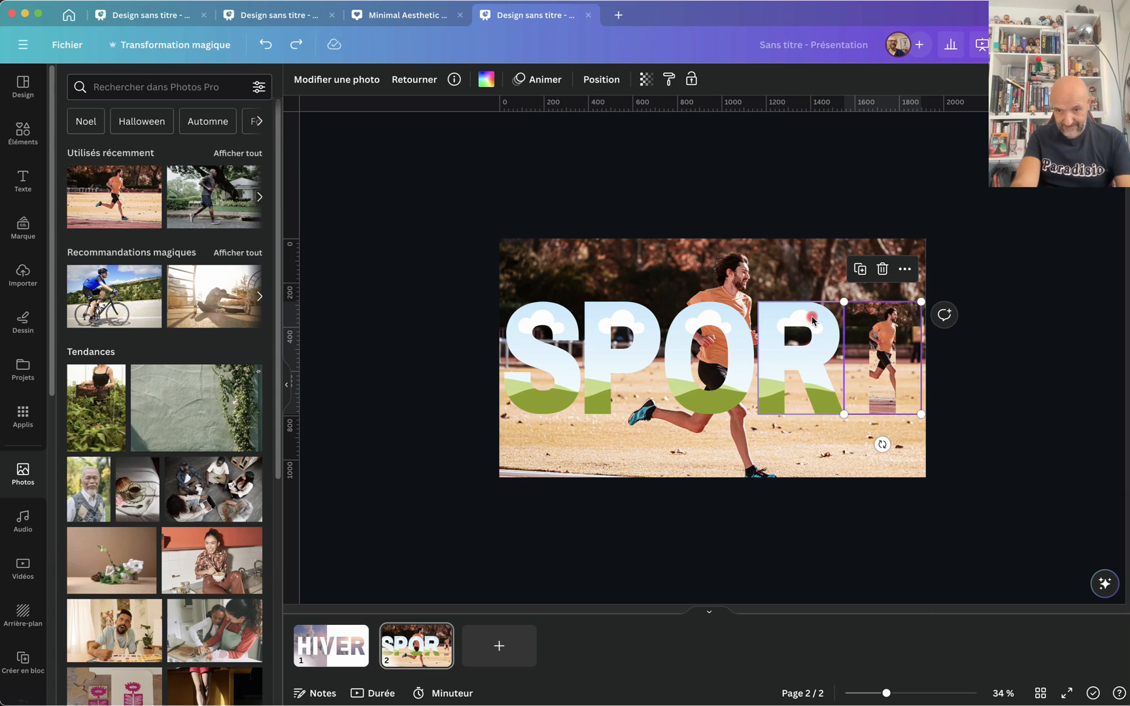
- Enlarge the runner photo inside the T frame to the same width as the background photo
double_click(871, 367)
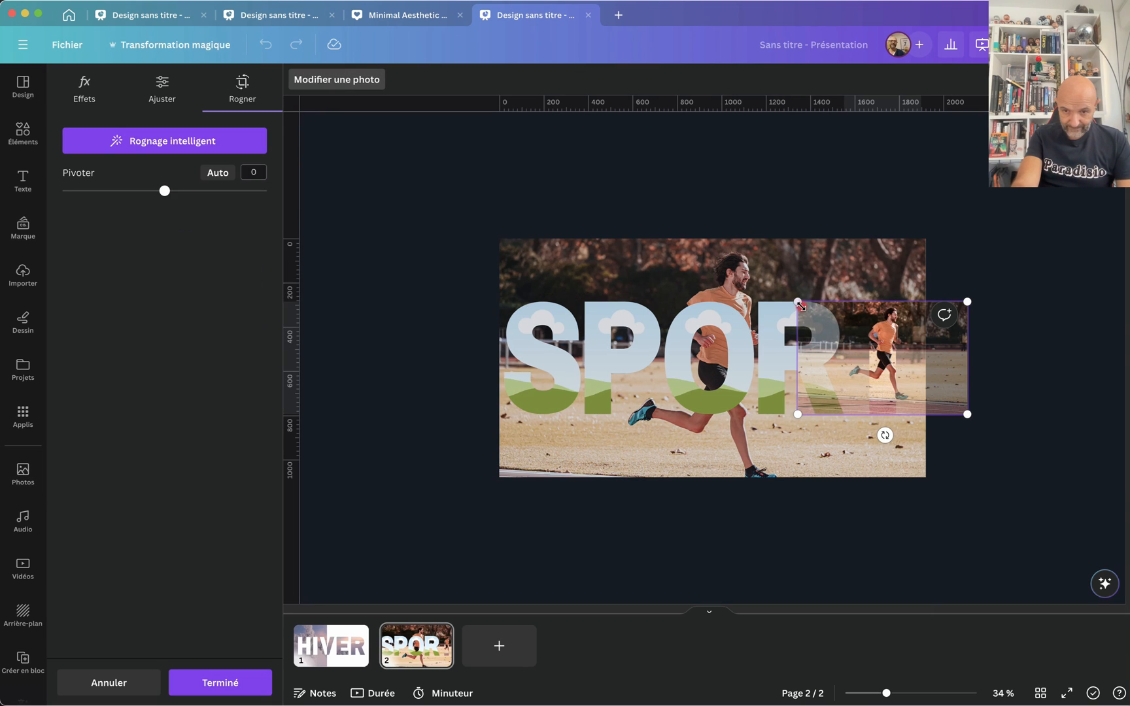
drag(797, 304, 501, 188)
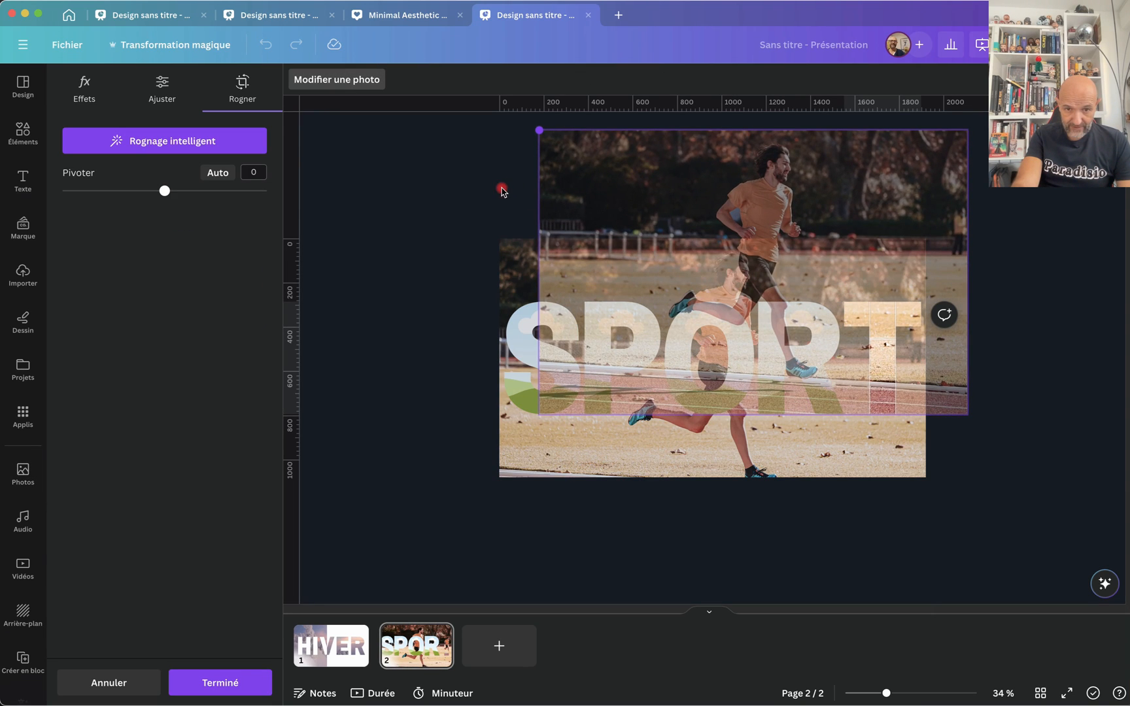
- Enlarge and reposition the runner photo inside the T frame to cover the page like the background photo, and apply the crop
drag(615, 191, 589, 296)
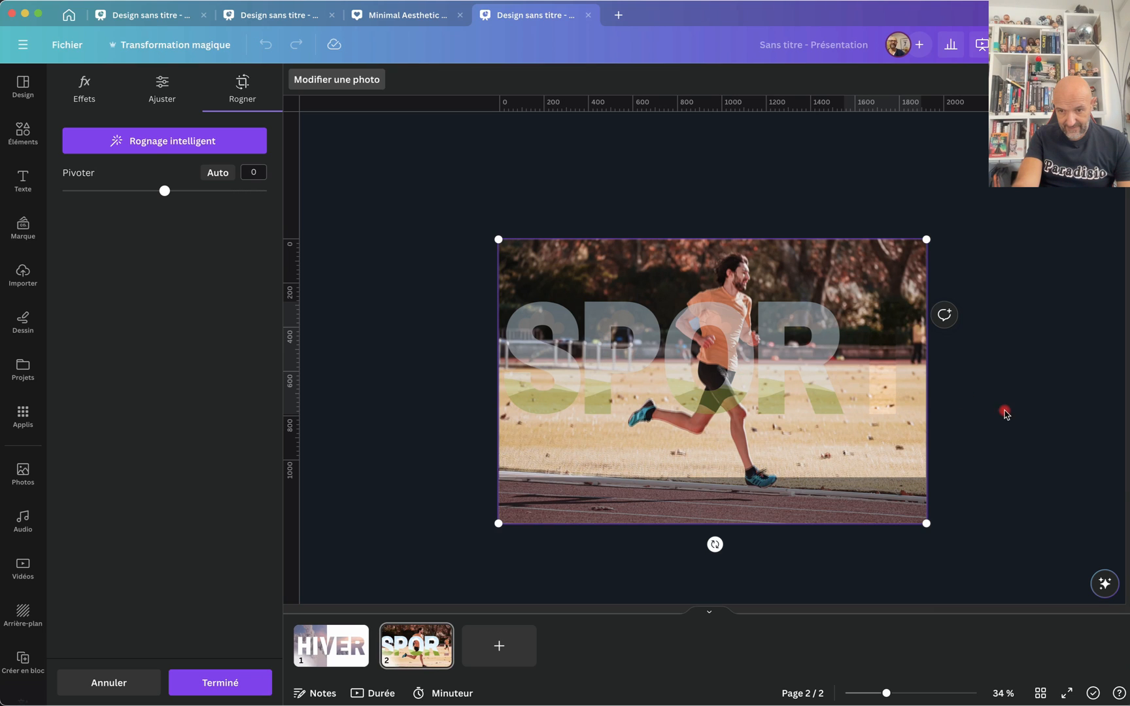
scroll(1010, 413, up, 3)
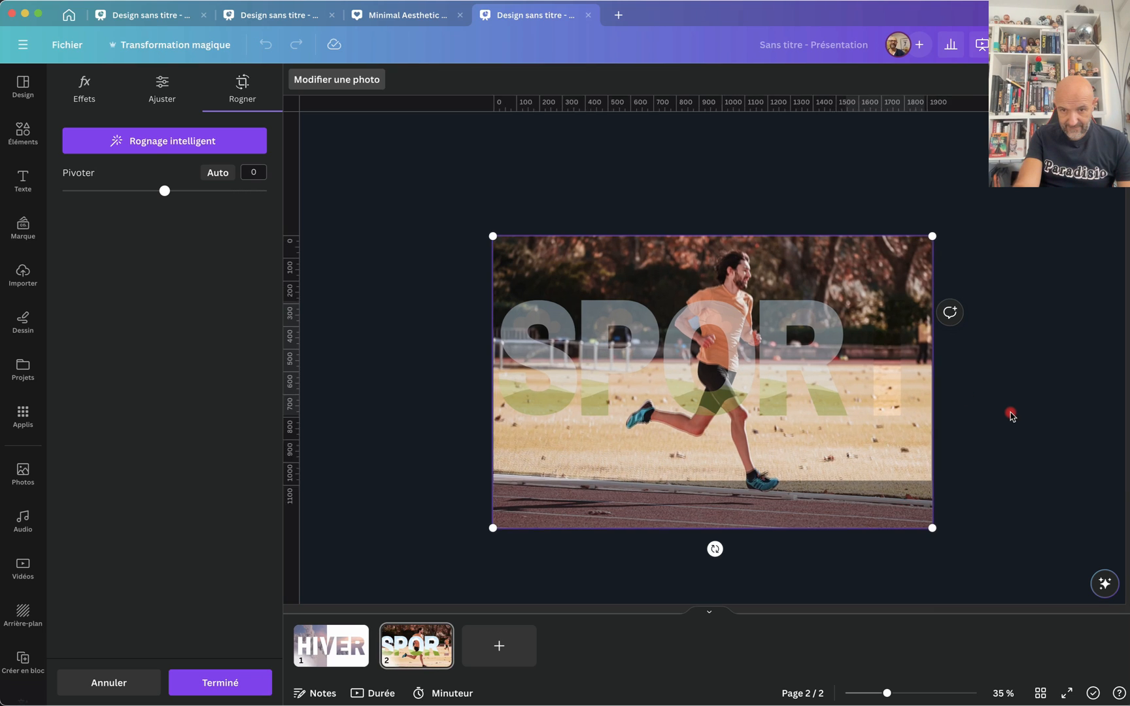
click(1076, 412)
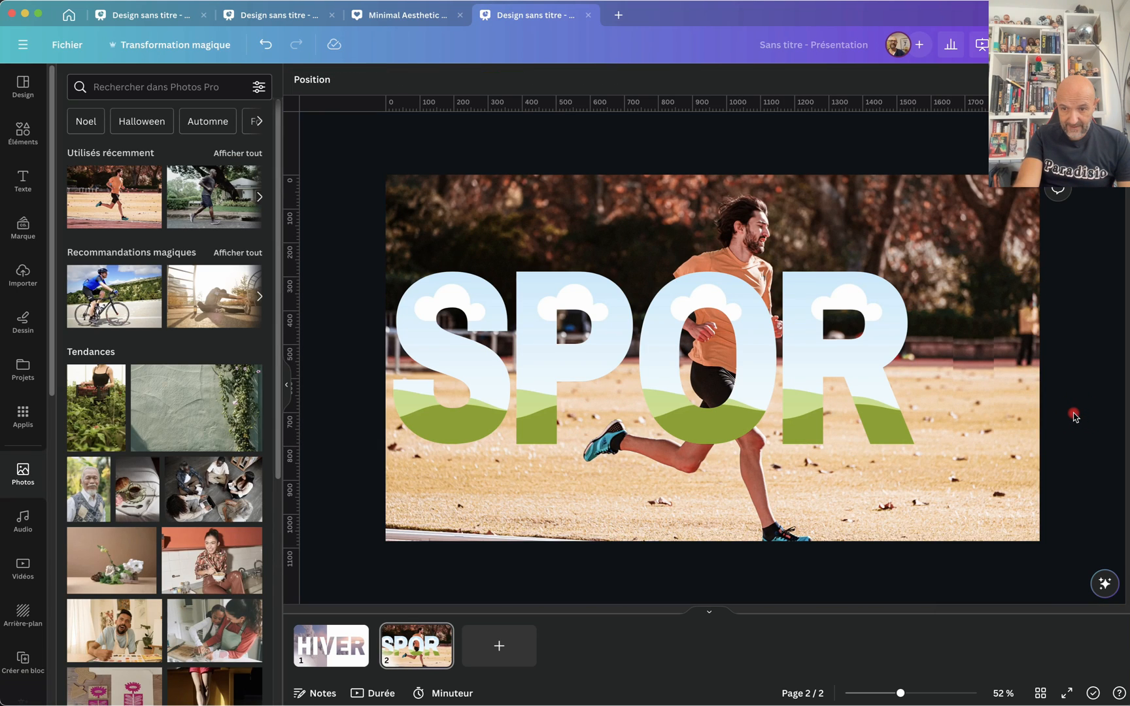
- Nudge the T frame up slightly and fine-tune its photo crop so it lines up with the background runner
click(1031, 374)
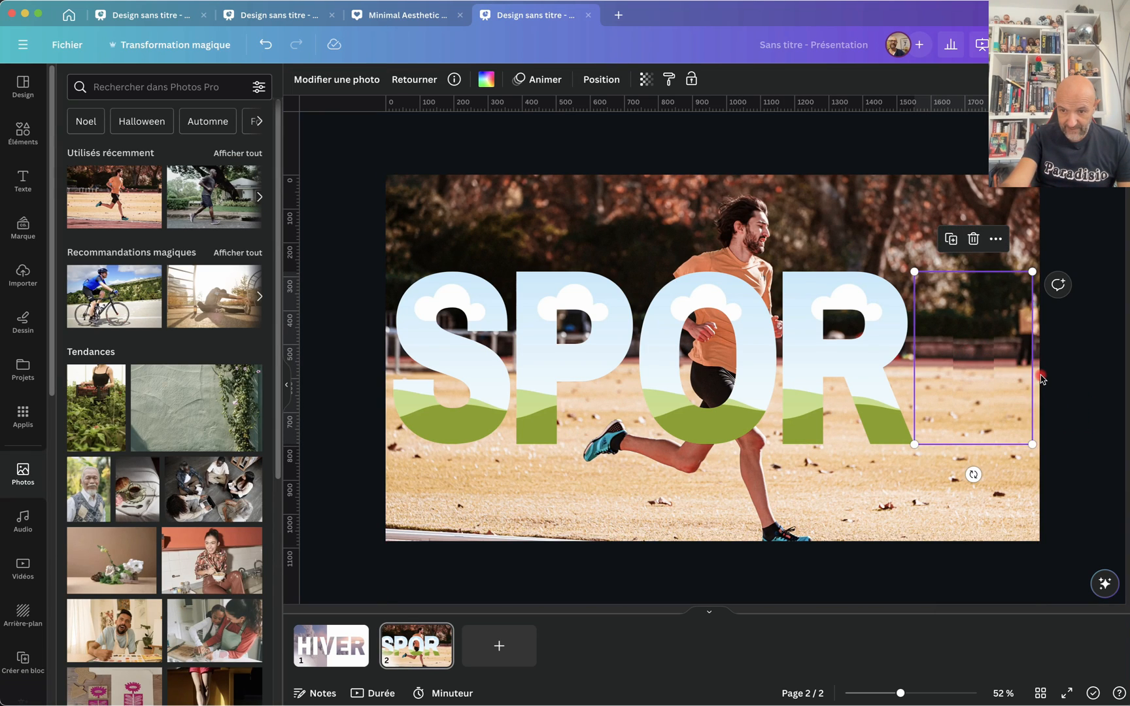
key(Up)
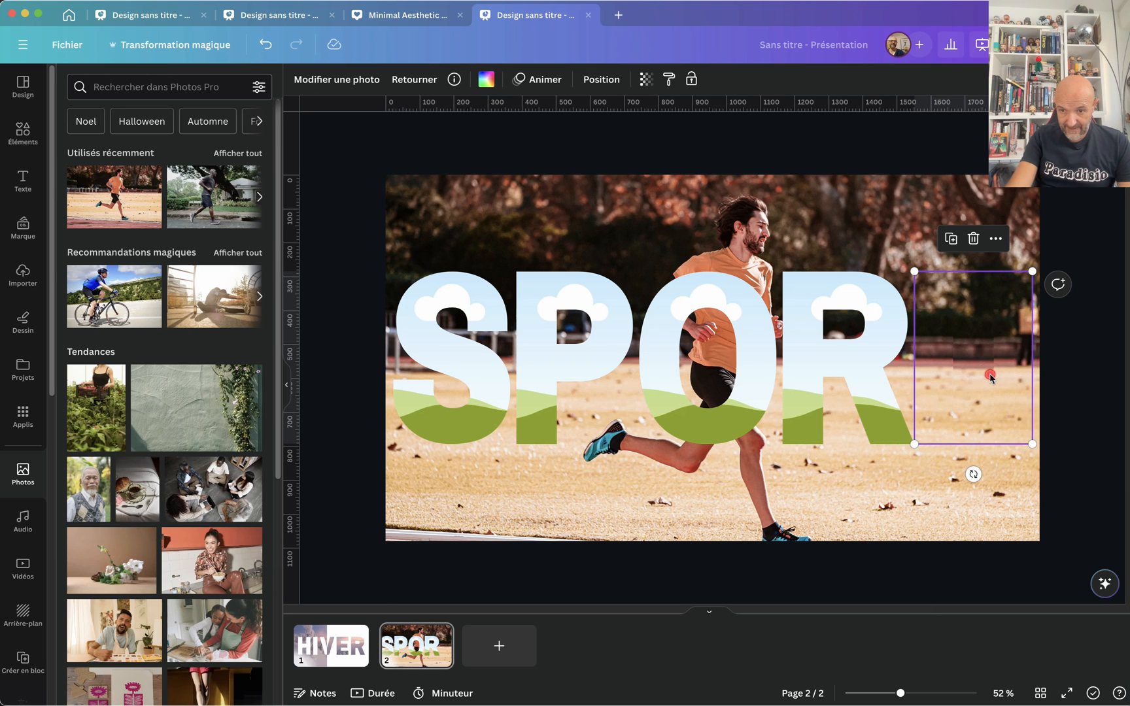
double_click(990, 377)
drag(793, 314, 792, 319)
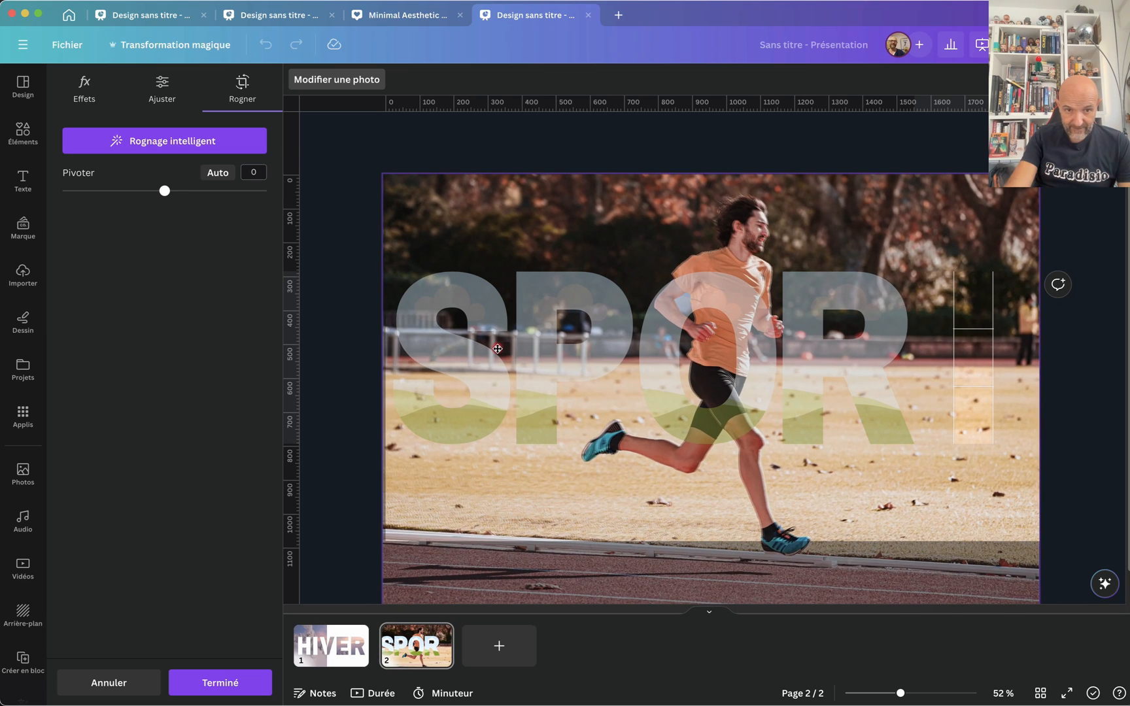
click(345, 374)
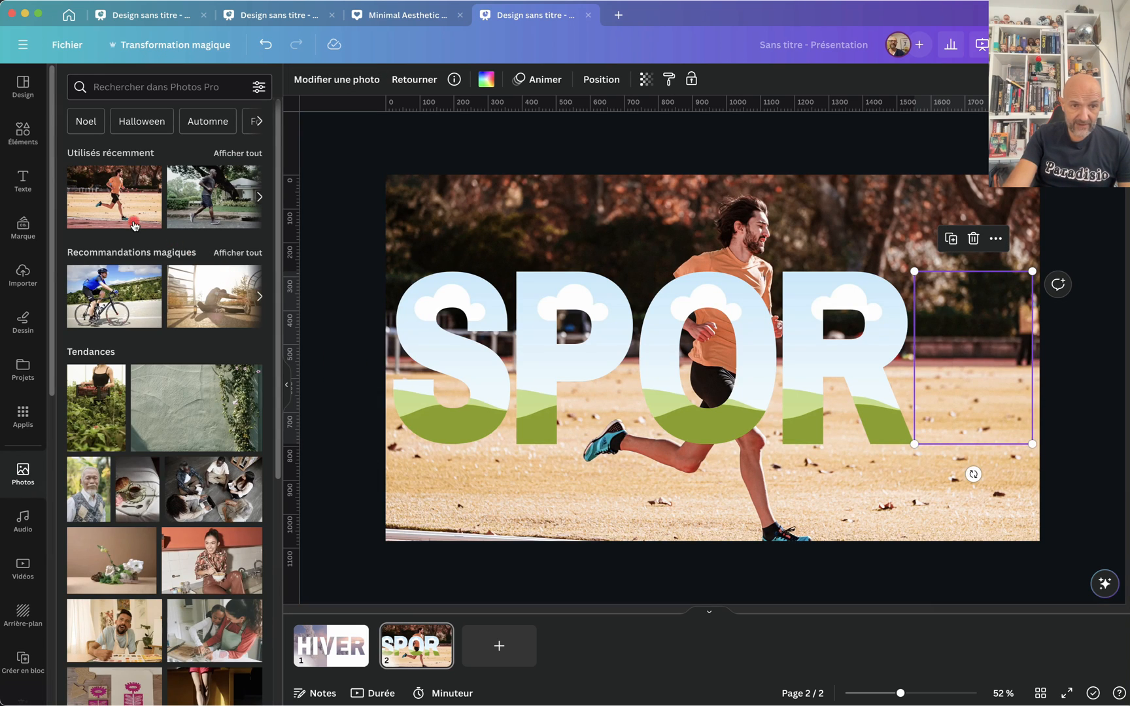
- Fill the R frame with the orange-shirt runner photo and enlarge it inside the frame to the background photo's width
drag(134, 226, 578, 272)
double_click(806, 339)
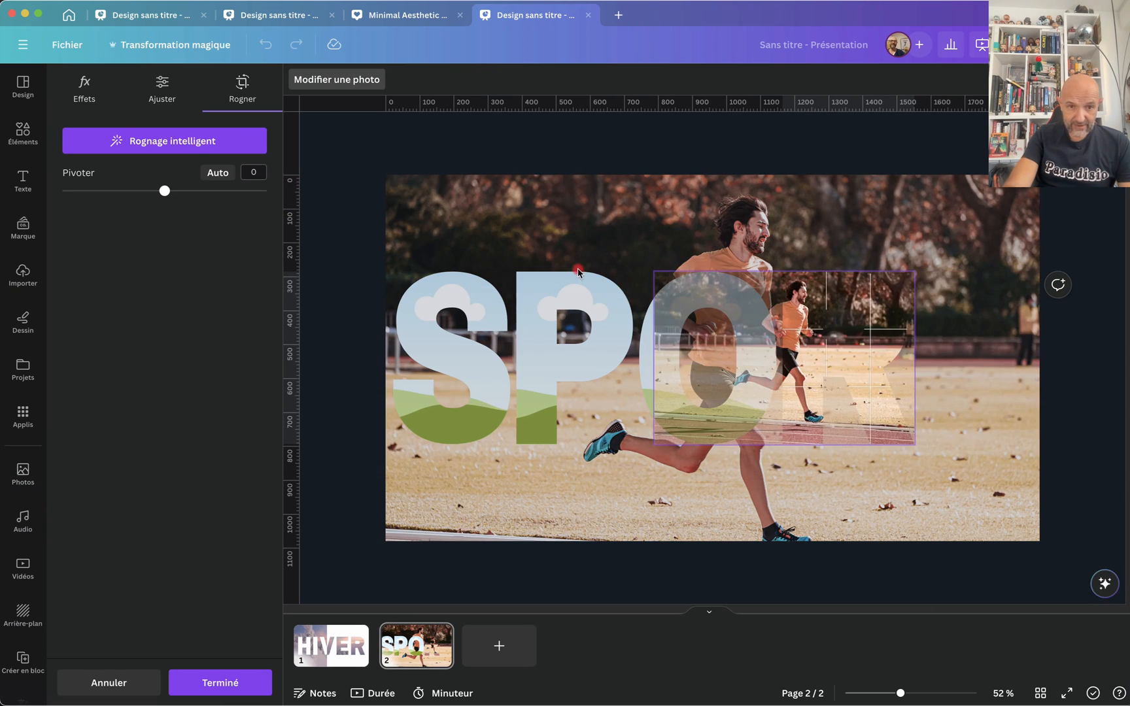
drag(427, 201, 426, 201)
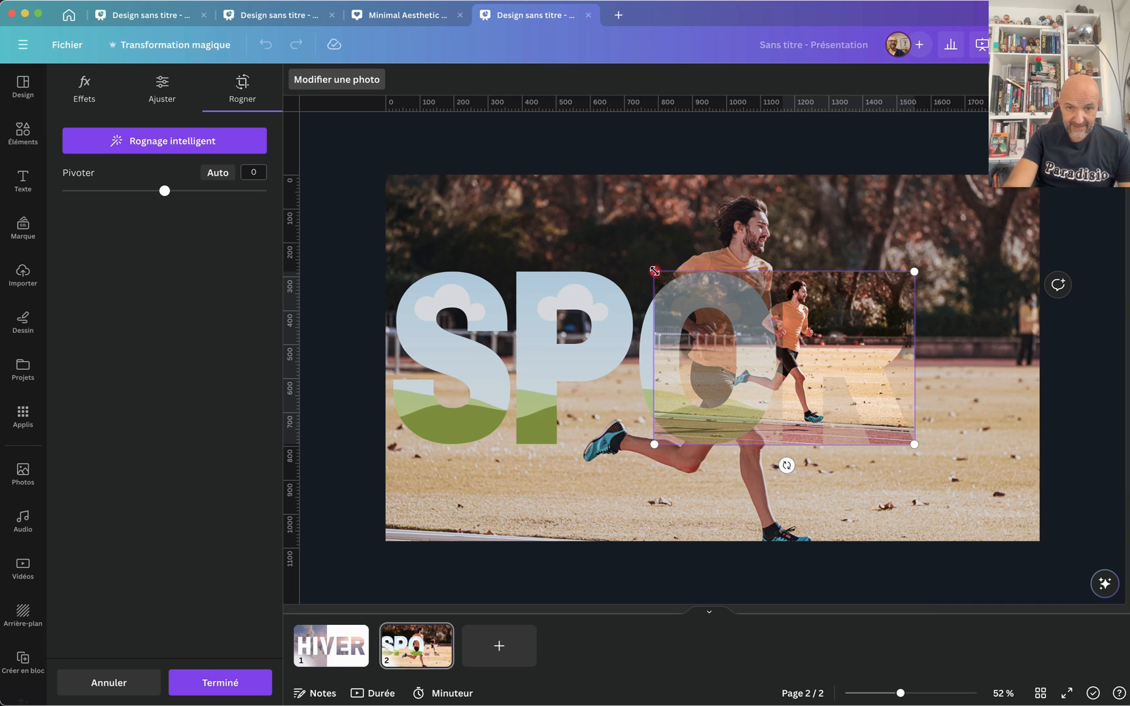
drag(654, 270, 513, 168)
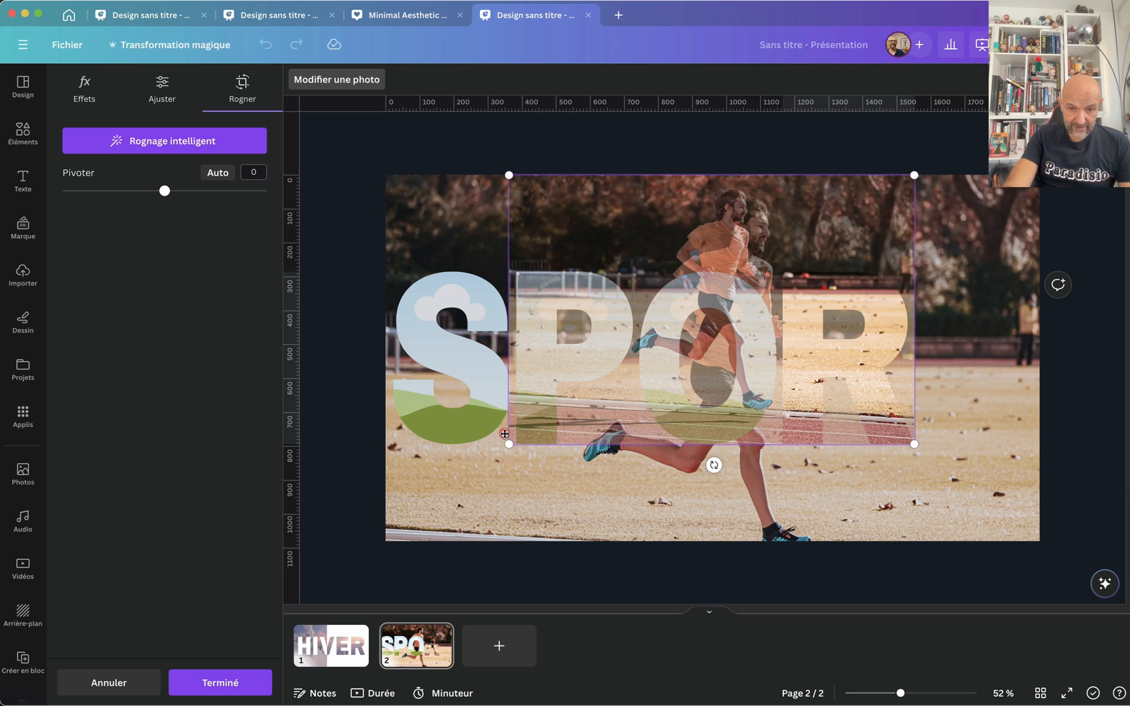
drag(506, 443, 411, 565)
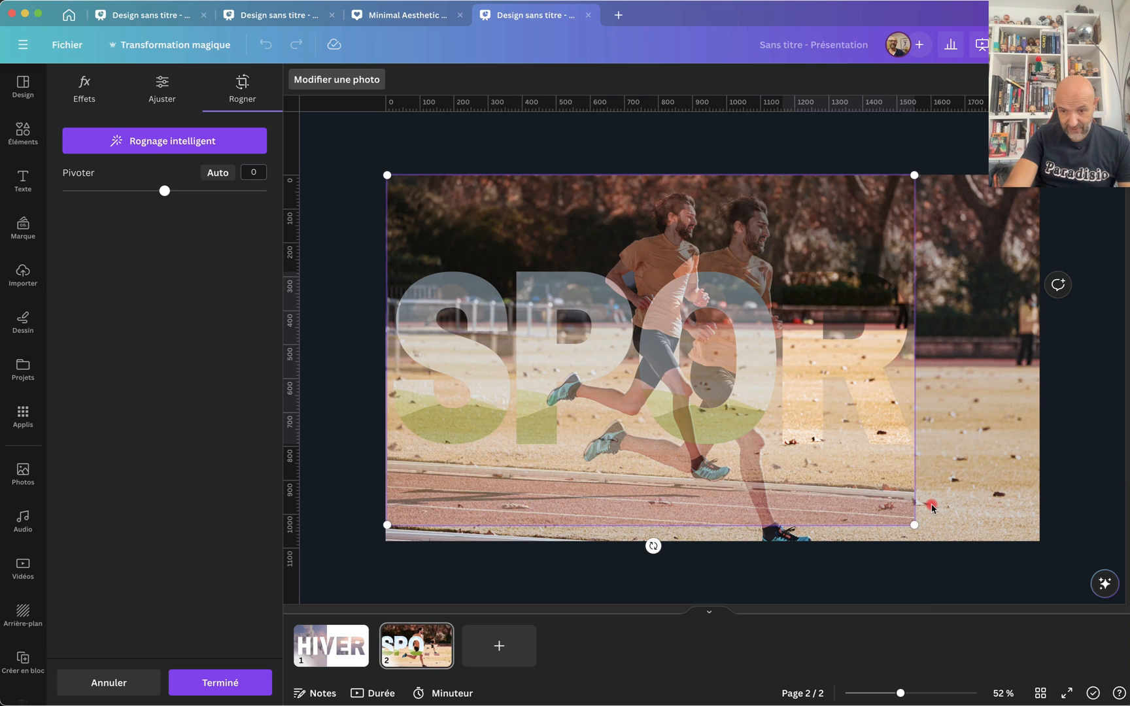
drag(914, 525, 1058, 580)
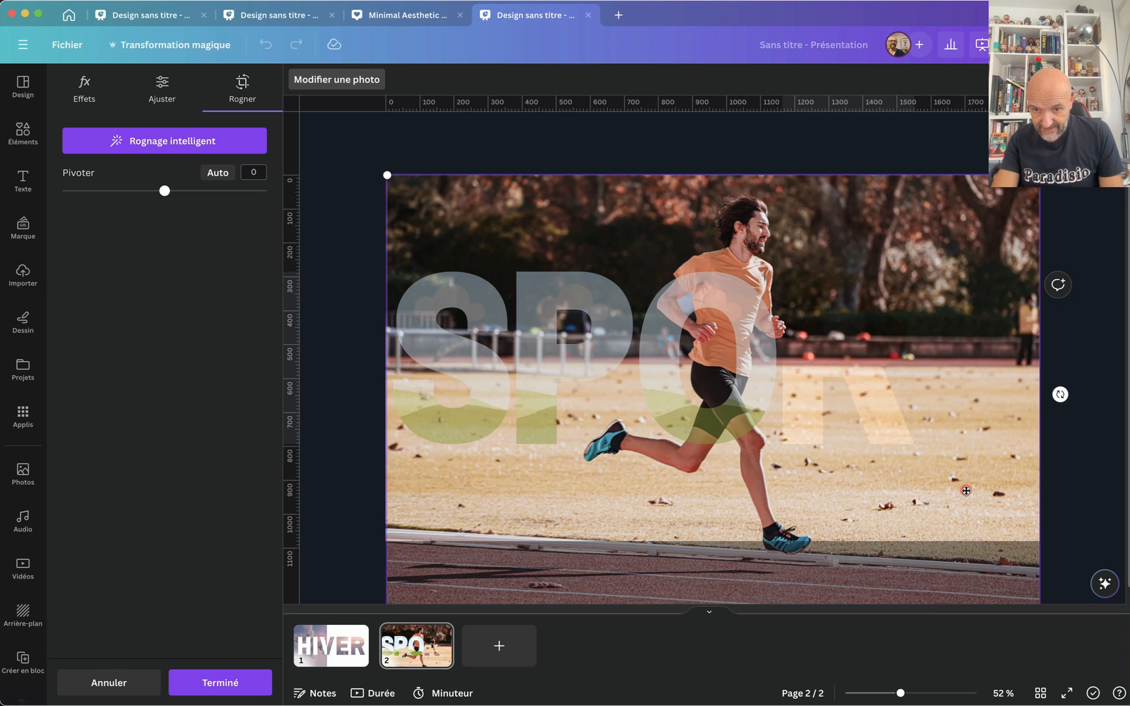
- Shift the photo inside the R frame until it lines up with the background photo, and apply the crop
drag(972, 489, 848, 385)
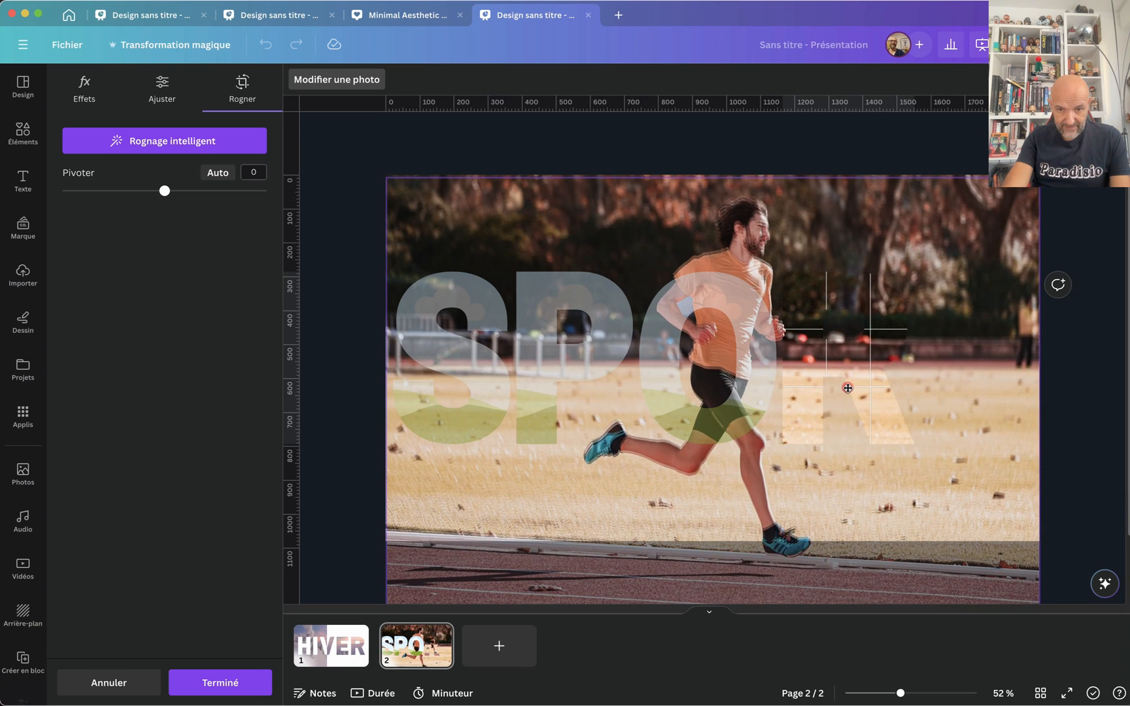
drag(848, 387, 848, 385)
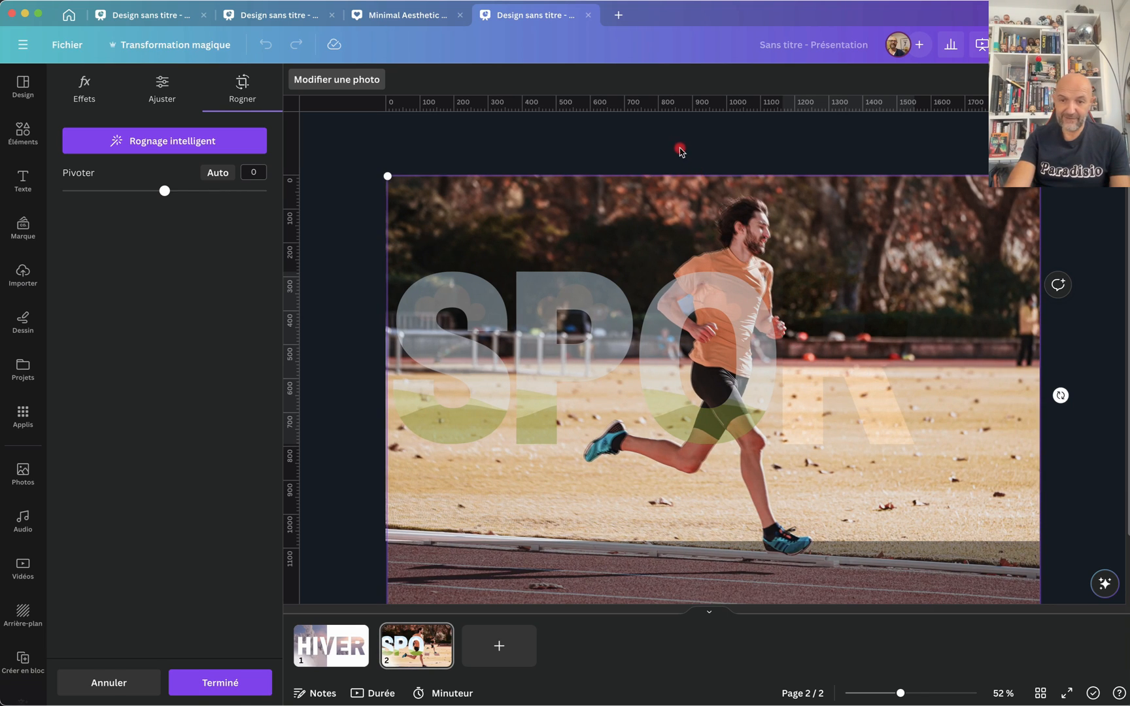
key(Return)
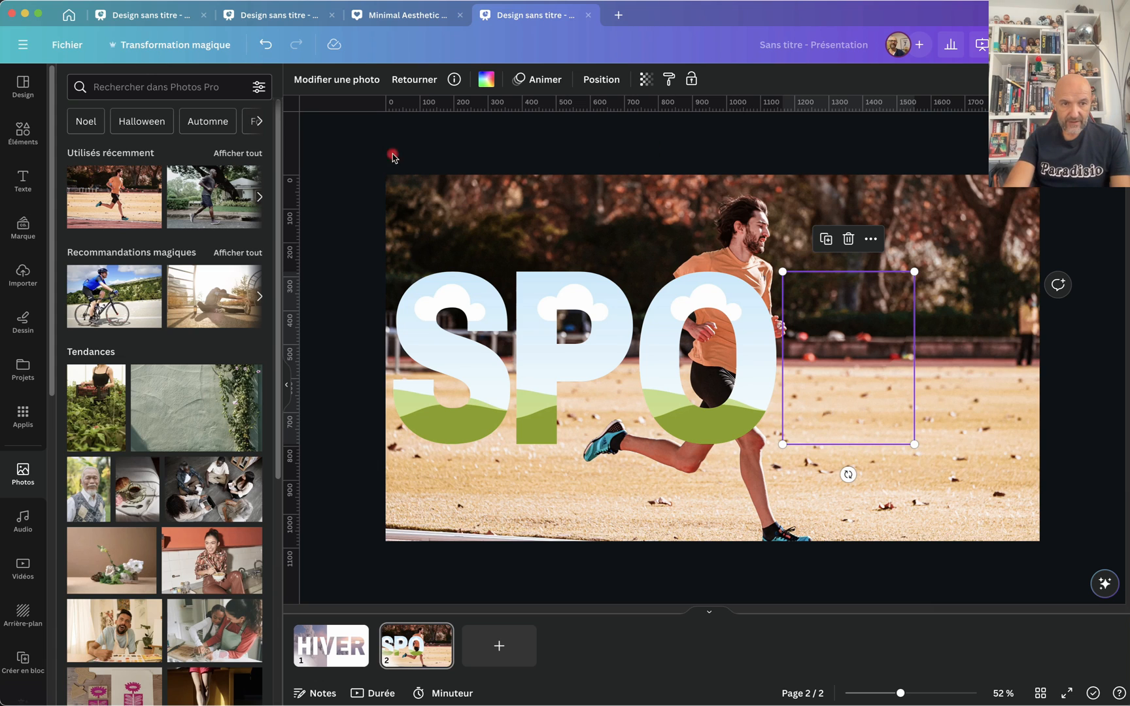
- Fill the O frame with the same runner photo and enlarge it inside the frame toward the page's corners
drag(125, 187, 549, 168)
key(ctrl+z)
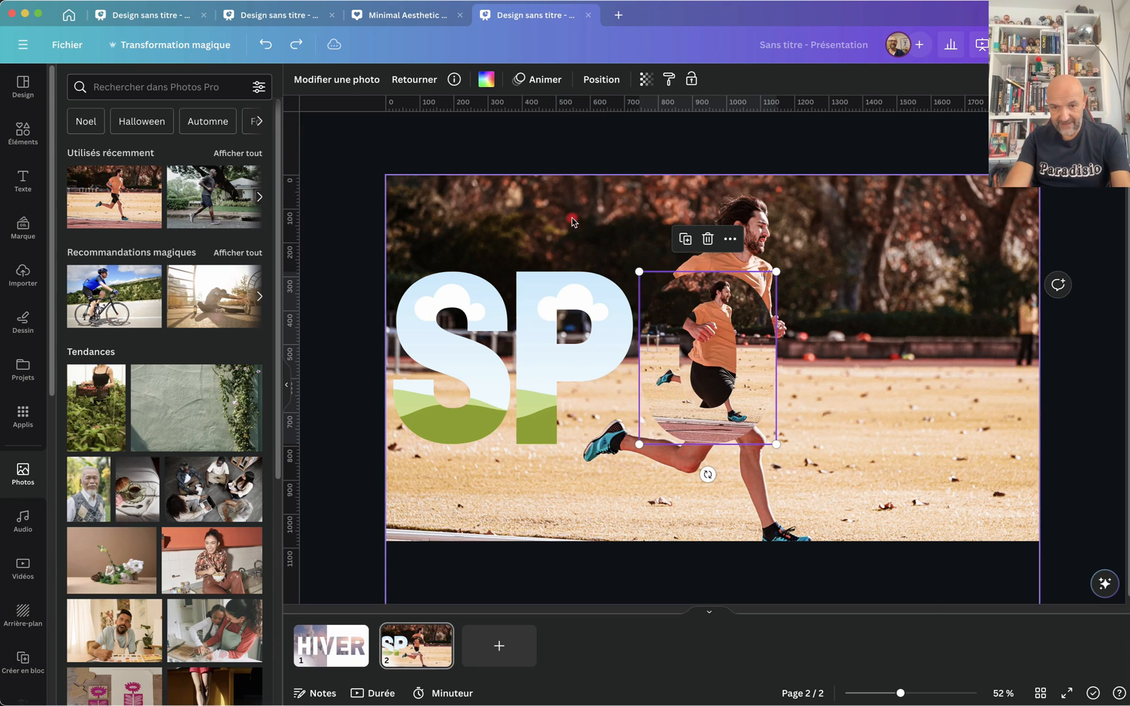
double_click(667, 367)
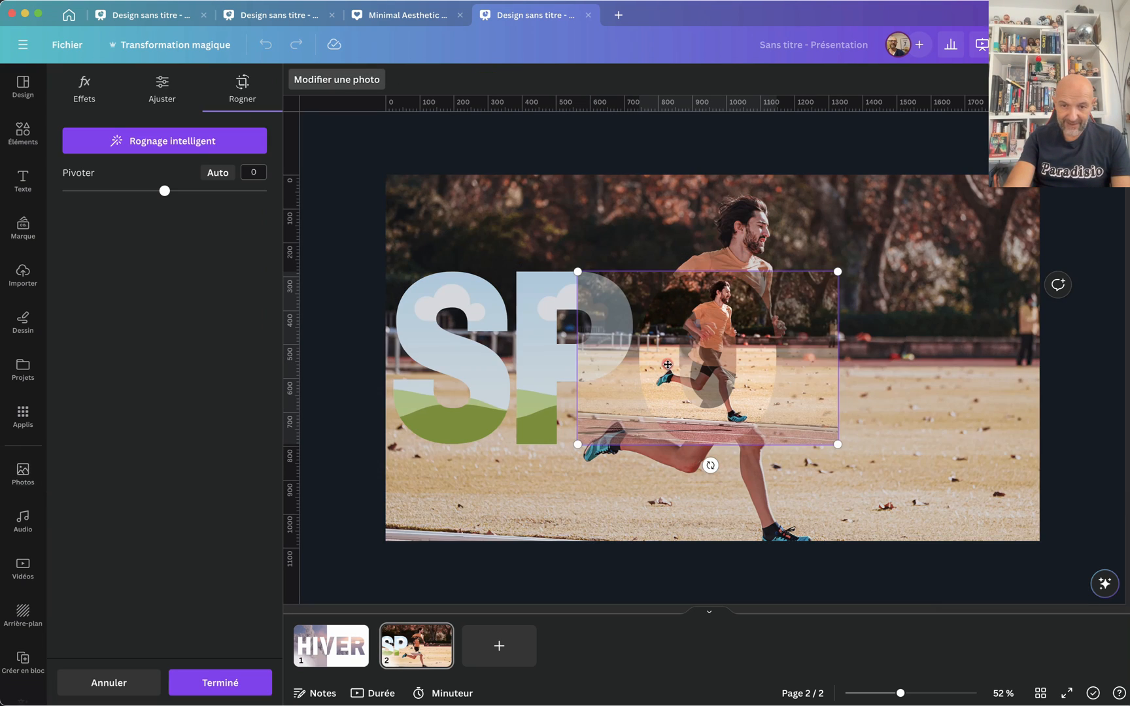
drag(579, 275, 444, 165)
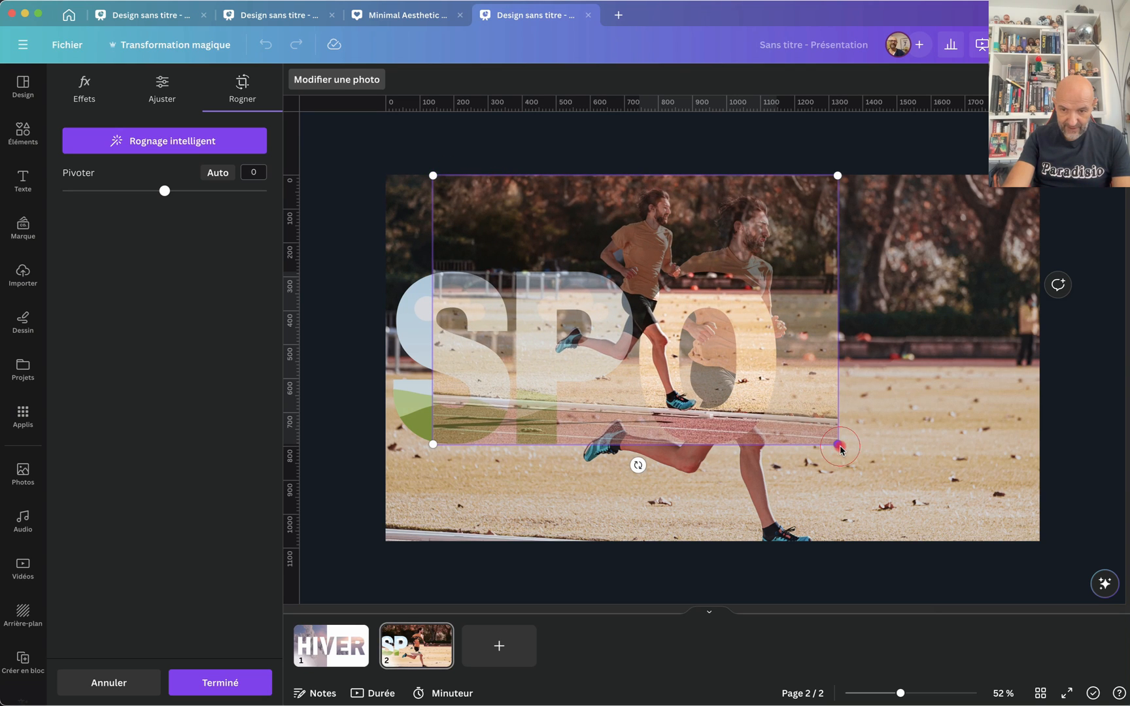
drag(839, 446, 1051, 571)
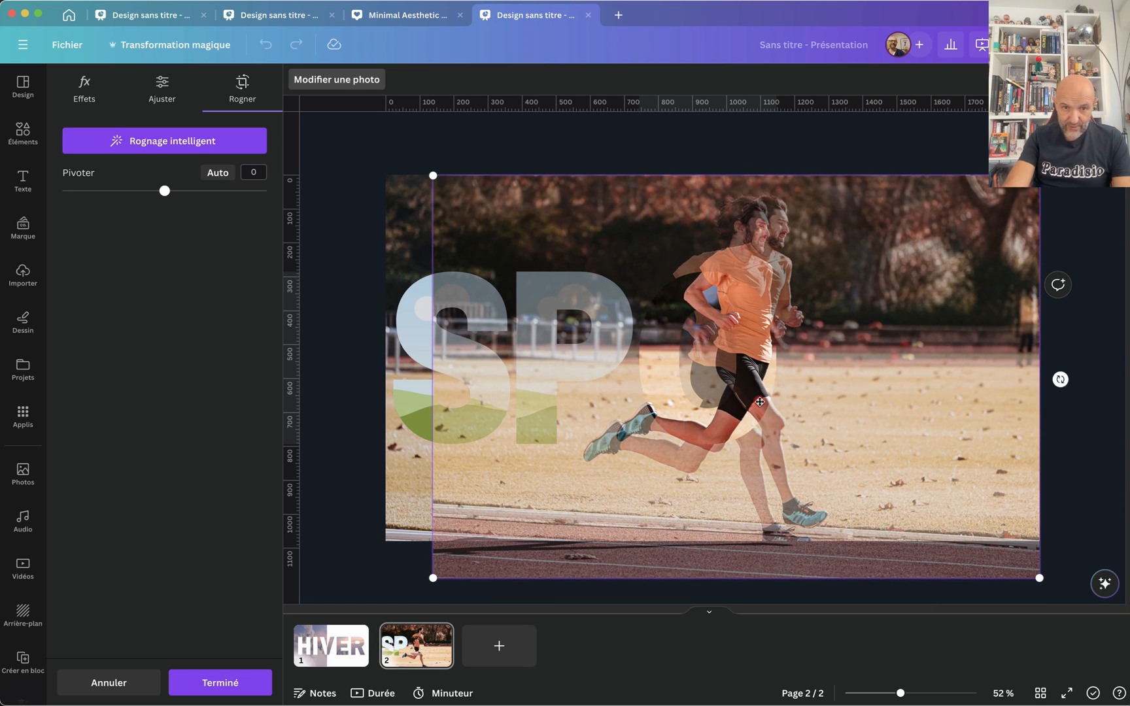
- Move and further enlarge the photo inside the O frame to match the background runner, and apply the crop
drag(751, 401, 703, 400)
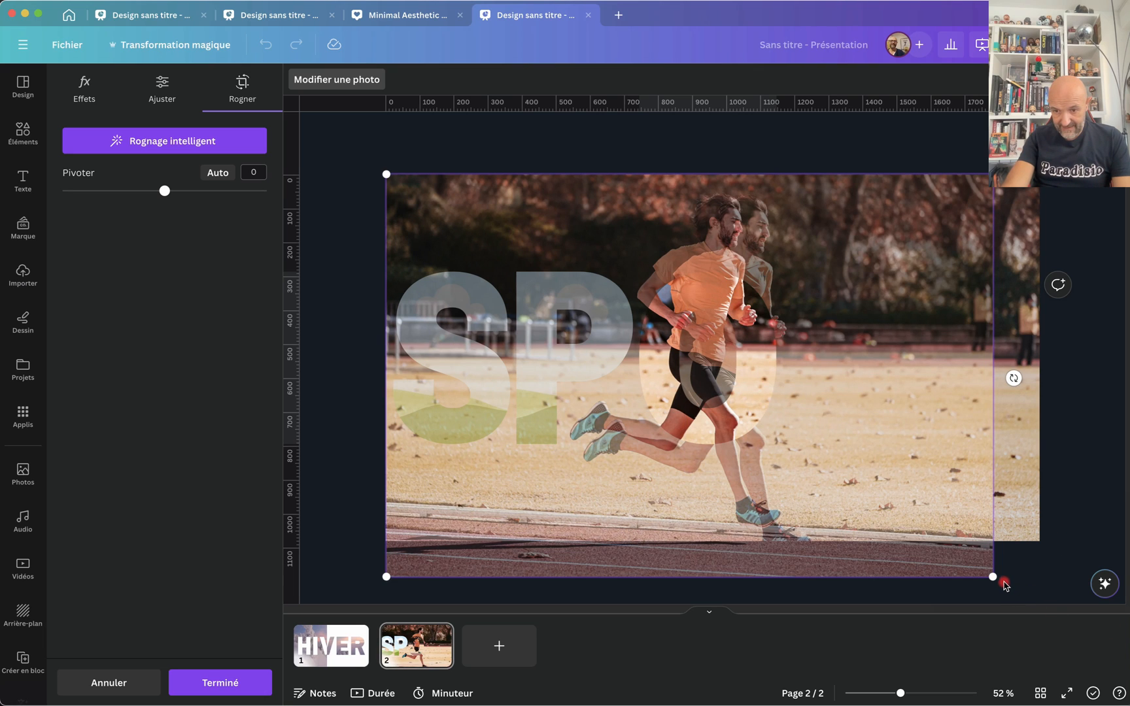
drag(997, 579, 1053, 600)
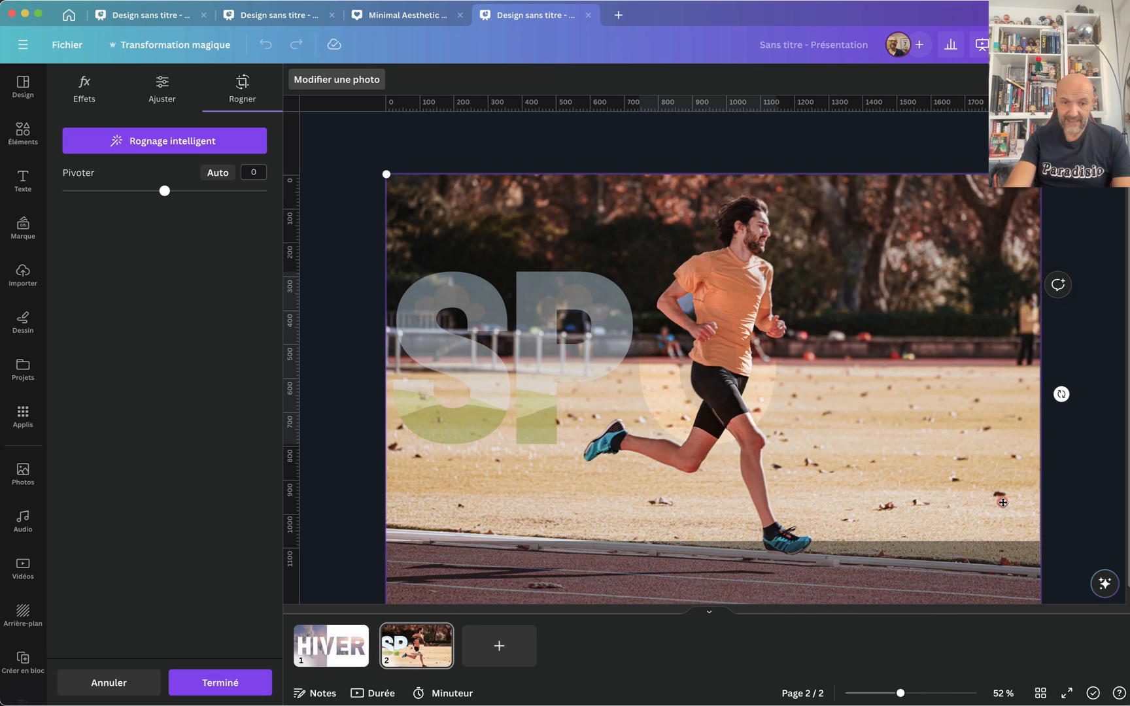
click(353, 371)
click(353, 371)
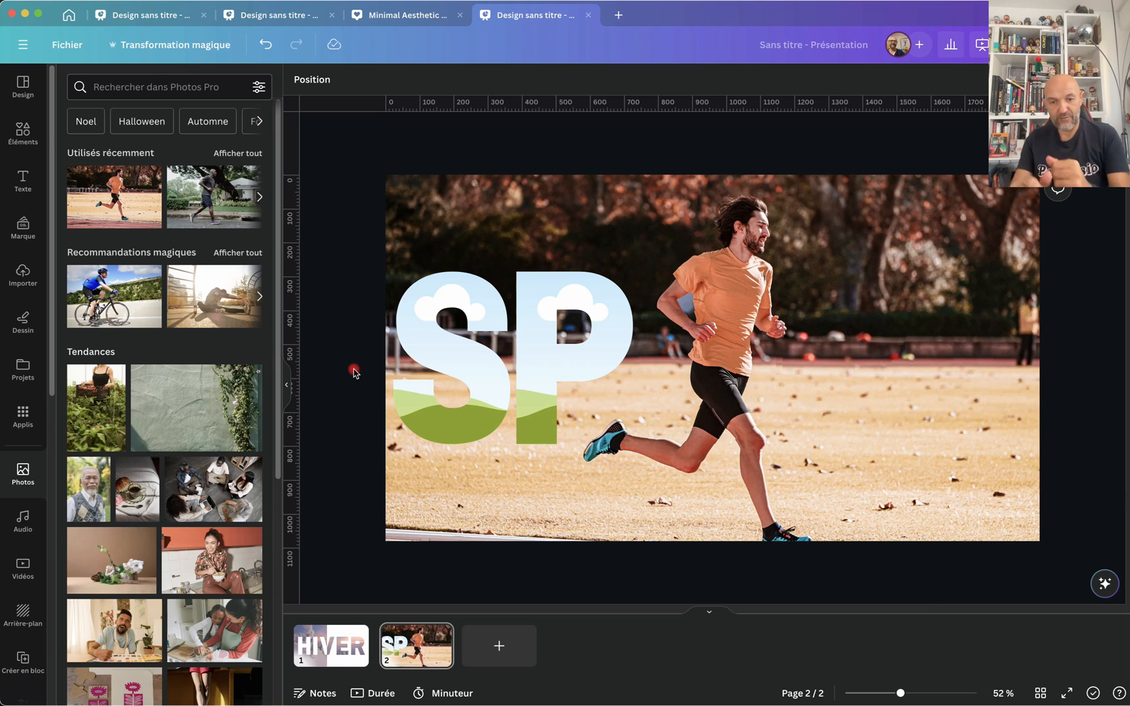
click(508, 229)
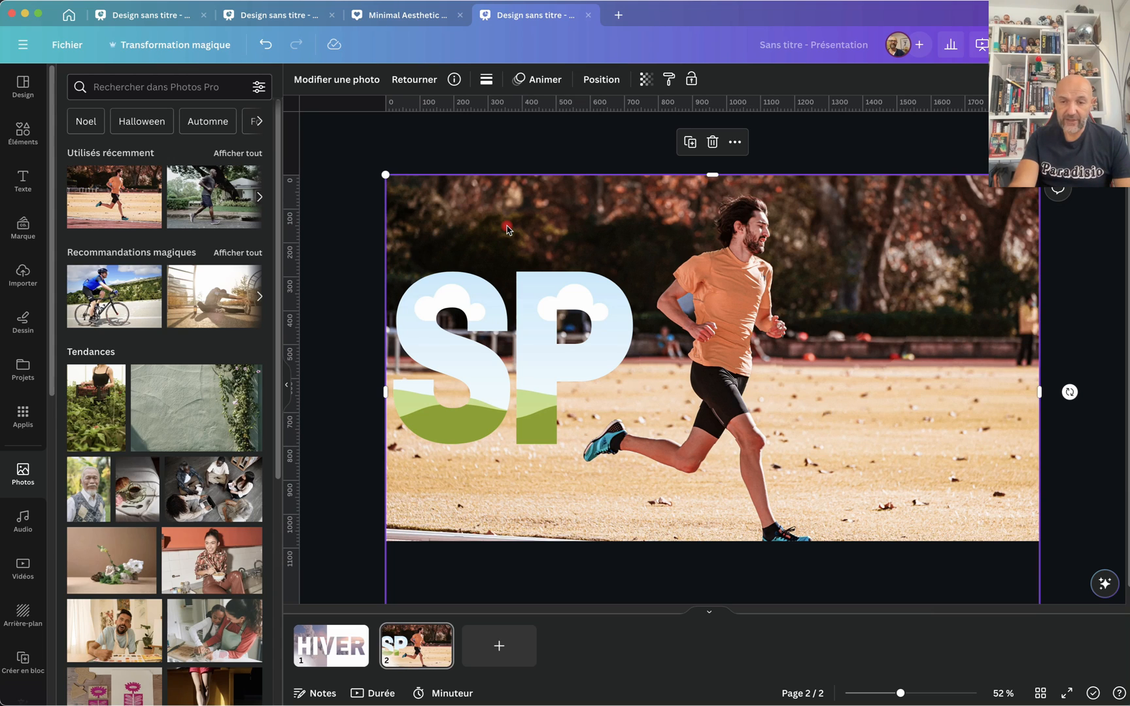
mouse_move(507, 229)
mouse_down()
mouse_move(508, 214)
mouse_move(508, 224)
mouse_up()
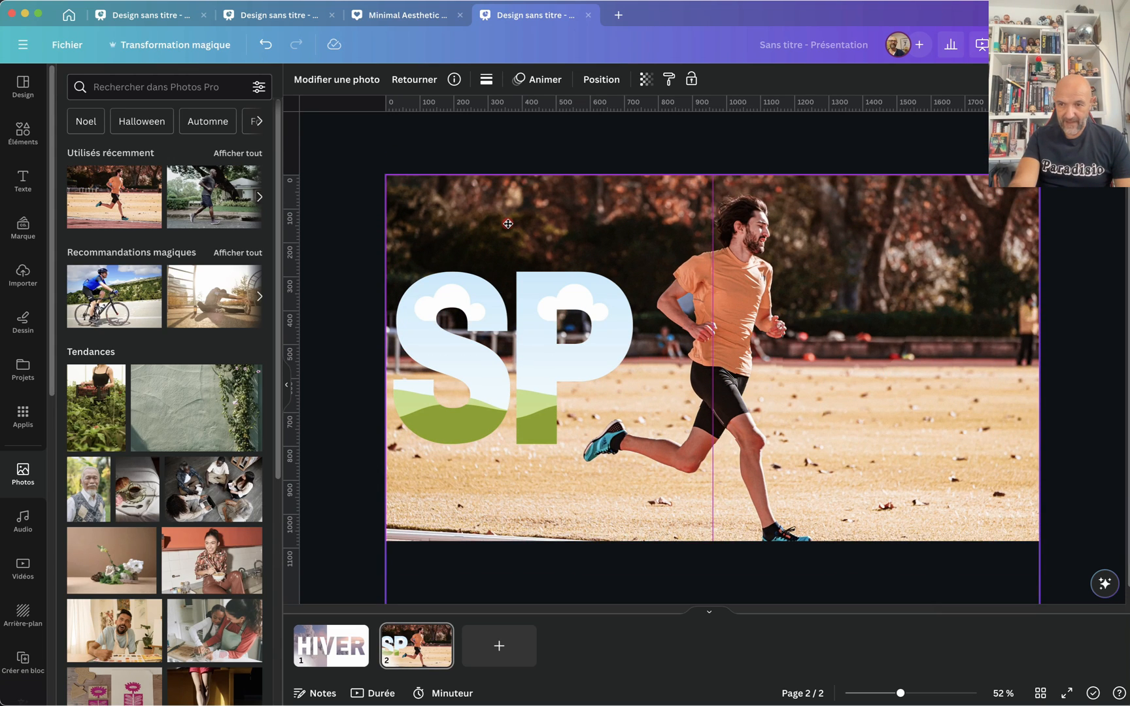
mouse_move(508, 224)
mouse_down()
mouse_move(525, 570)
mouse_move(502, 648)
mouse_move(517, 637)
mouse_move(510, 225)
mouse_up()
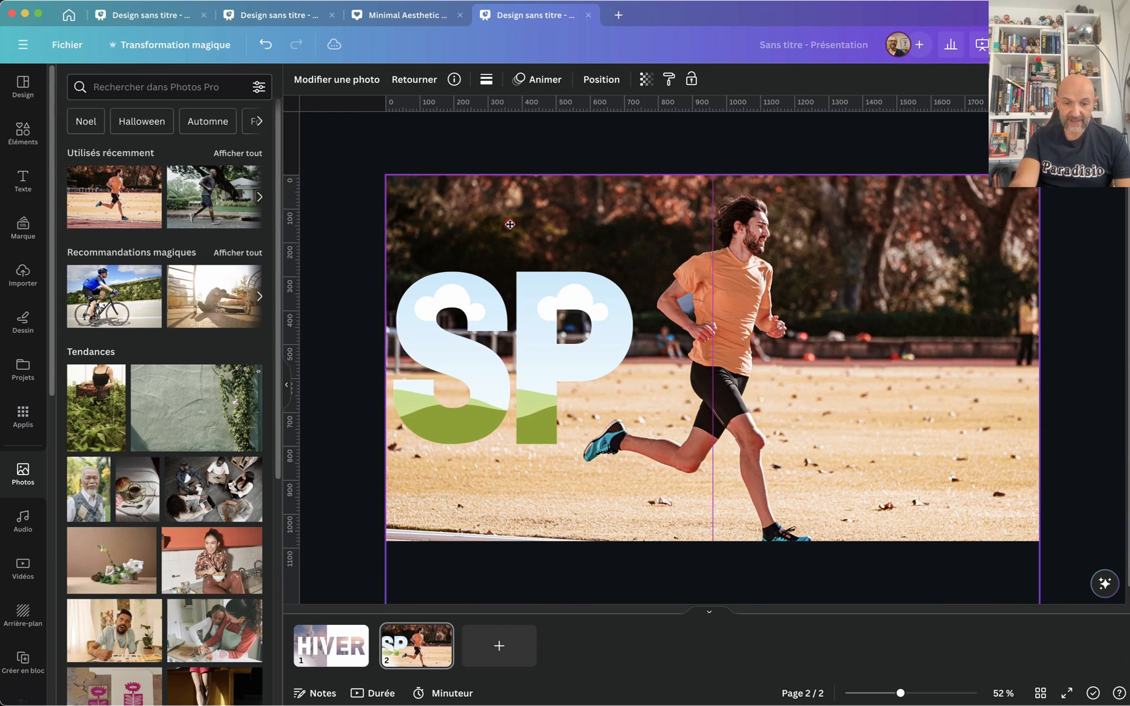
- Duplicate page 2, display the copy's layers and select its background runner photo
click(425, 641)
key(super+d)
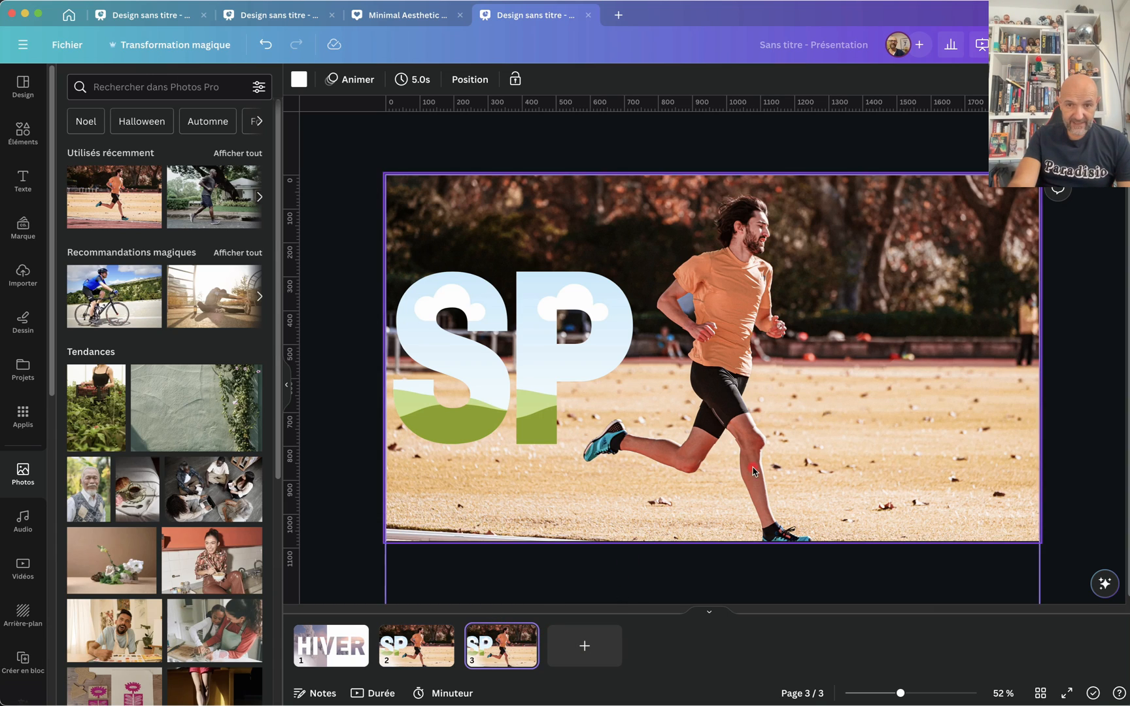
click(469, 79)
click(750, 409)
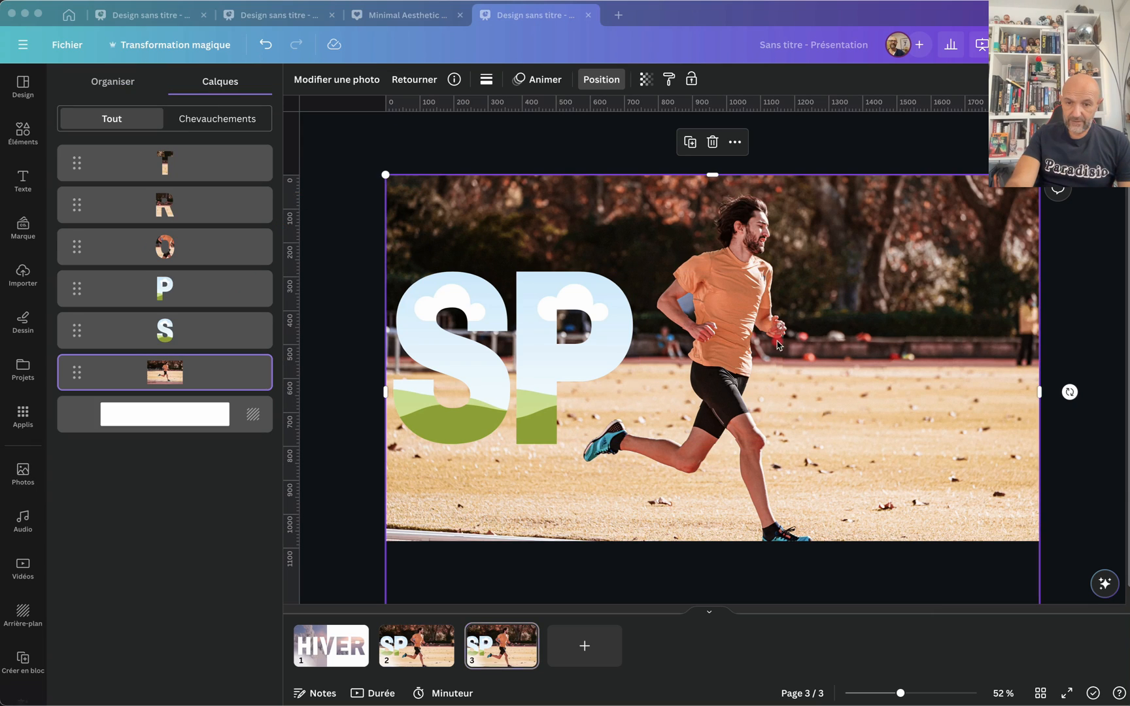
- Delete the empty P and S letter frames from page 3
click(534, 354)
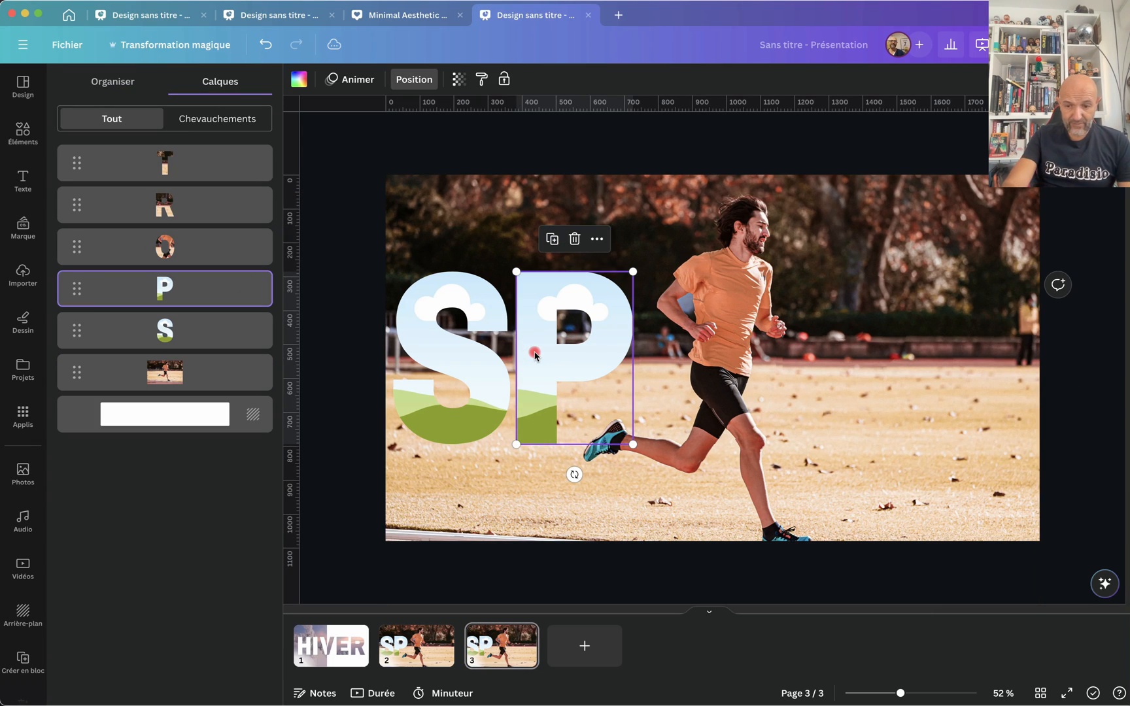
key(Delete)
click(448, 363)
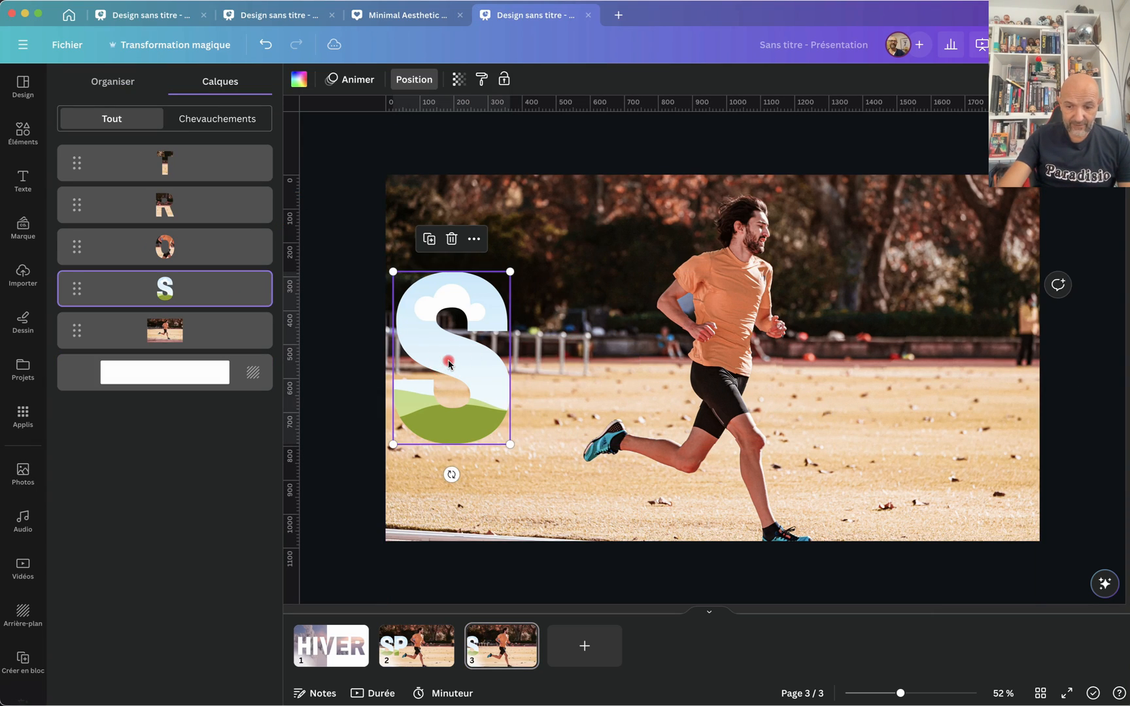
key(Delete)
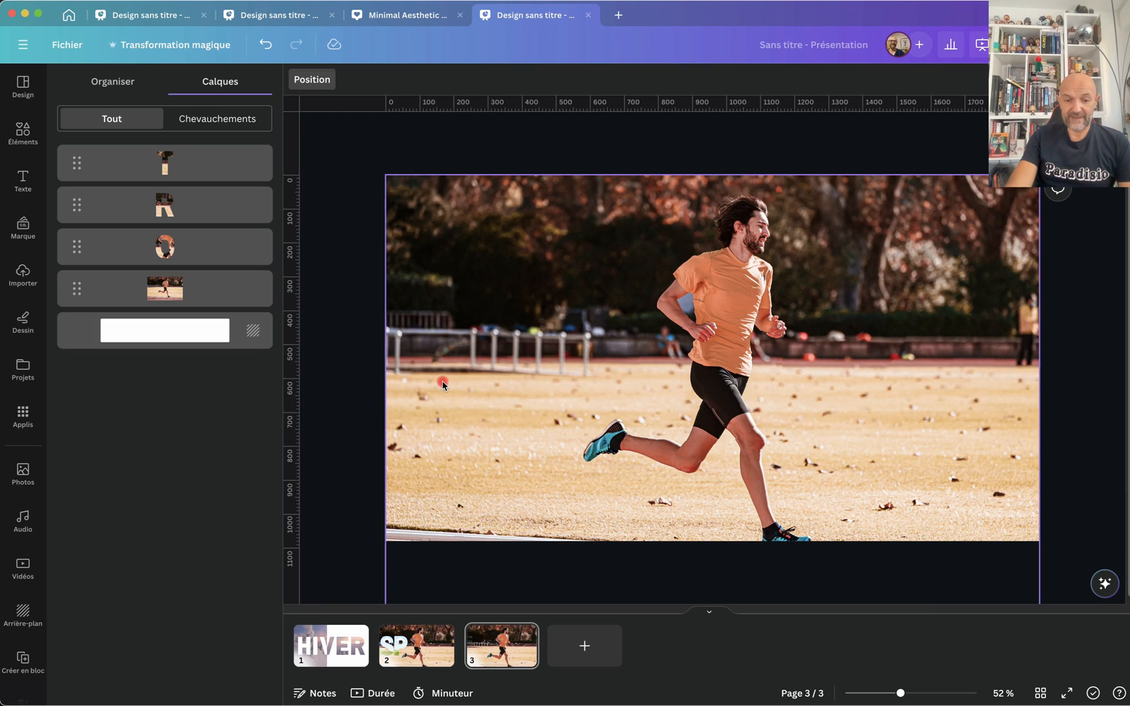
- Delete the background runner photo from page 2, keeping only the SPORT letter frames on white
click(420, 649)
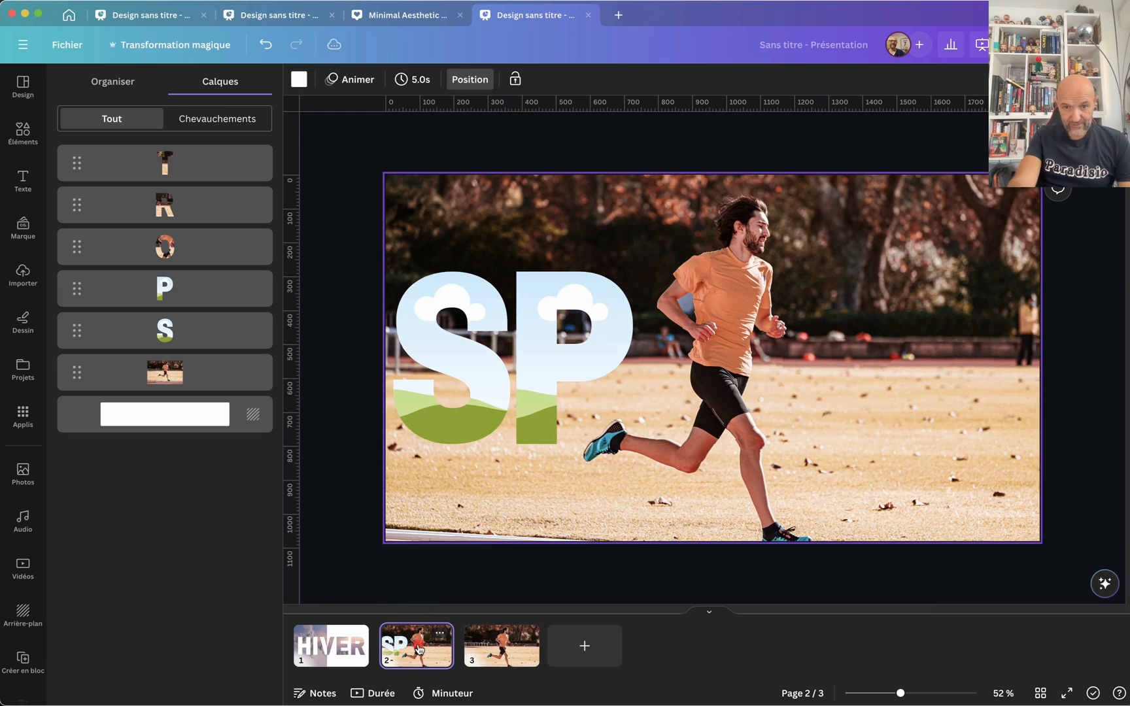
click(411, 209)
key(Delete)
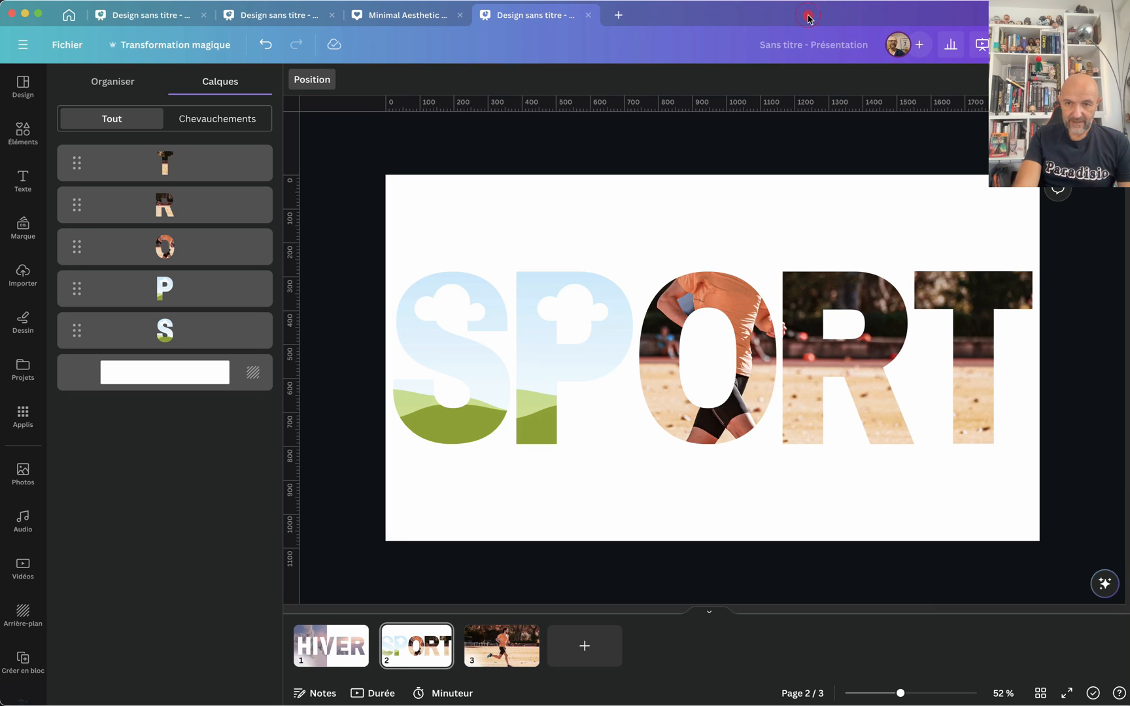
- Set the design's download to JPG with only pages 2 and 3 selected
drag(808, 13, 704, 11)
click(969, 45)
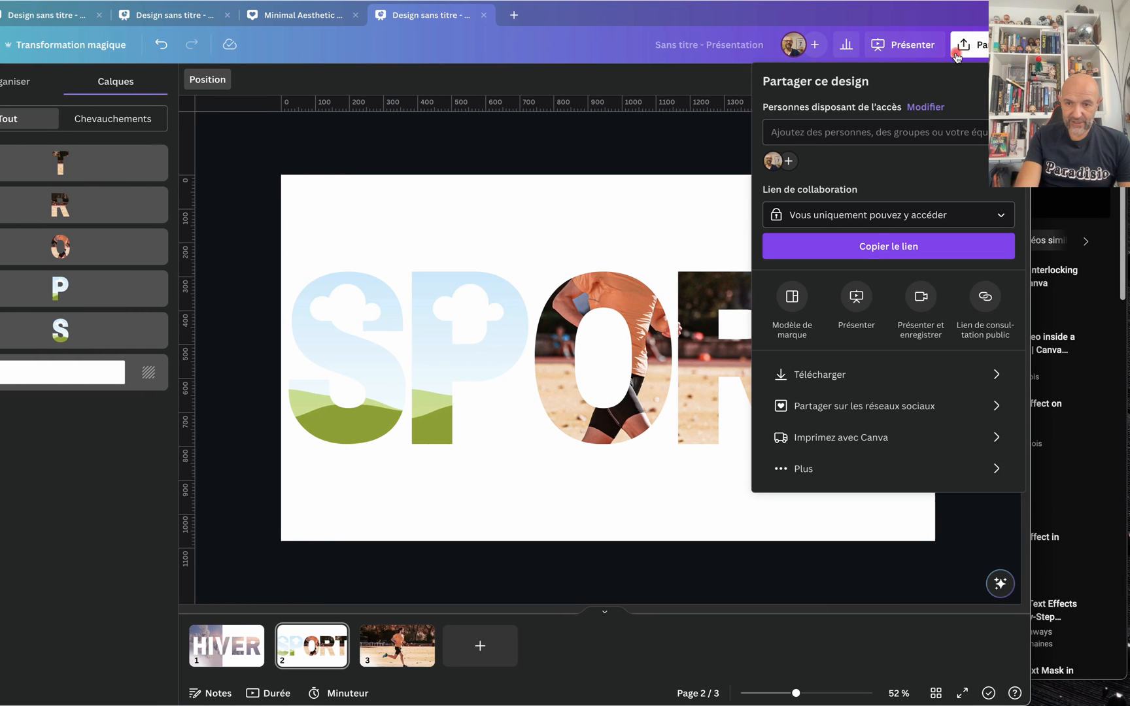
click(821, 375)
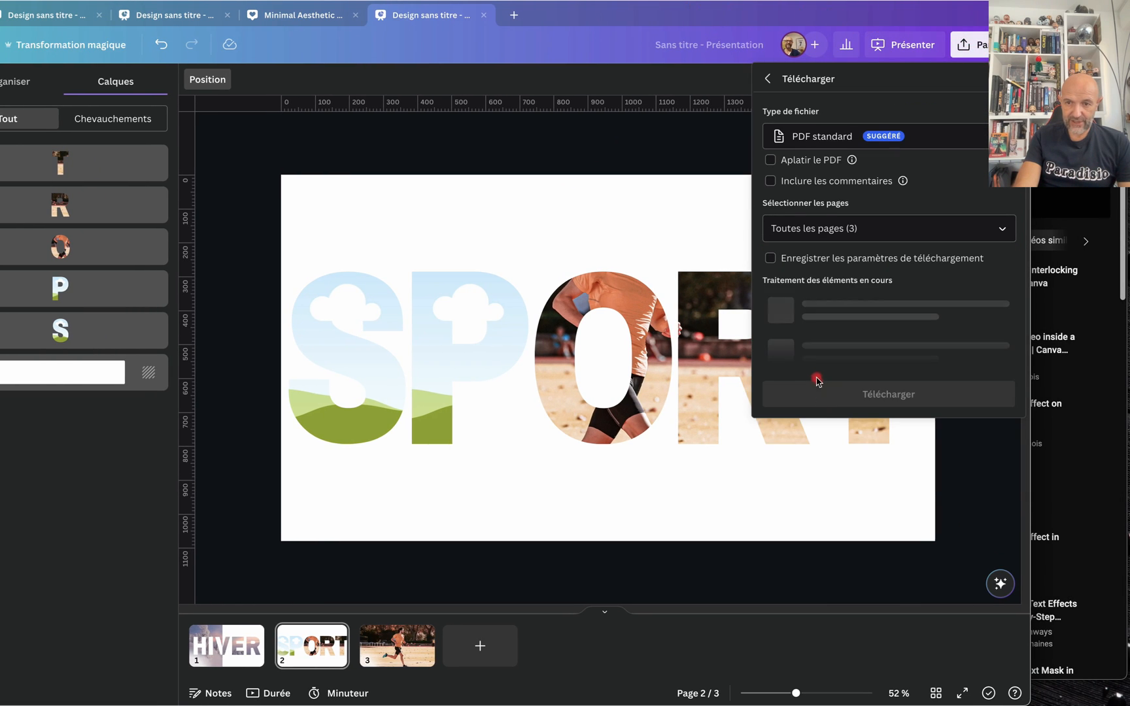
click(944, 143)
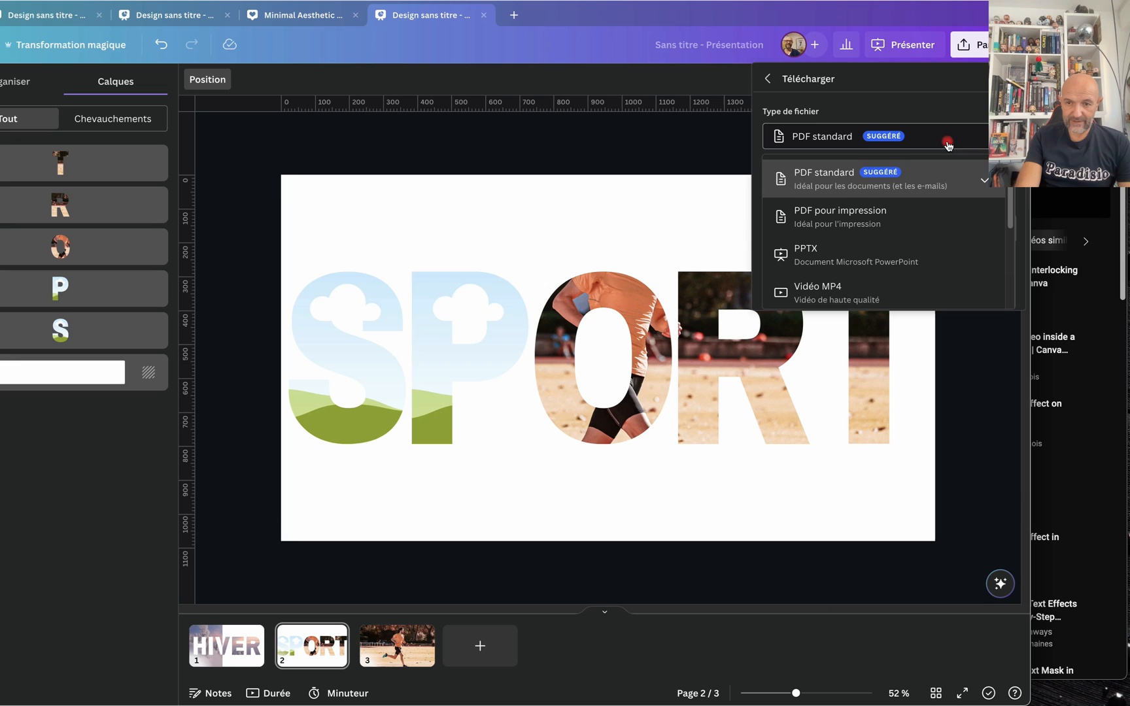
scroll(863, 255, down, 2)
click(863, 264)
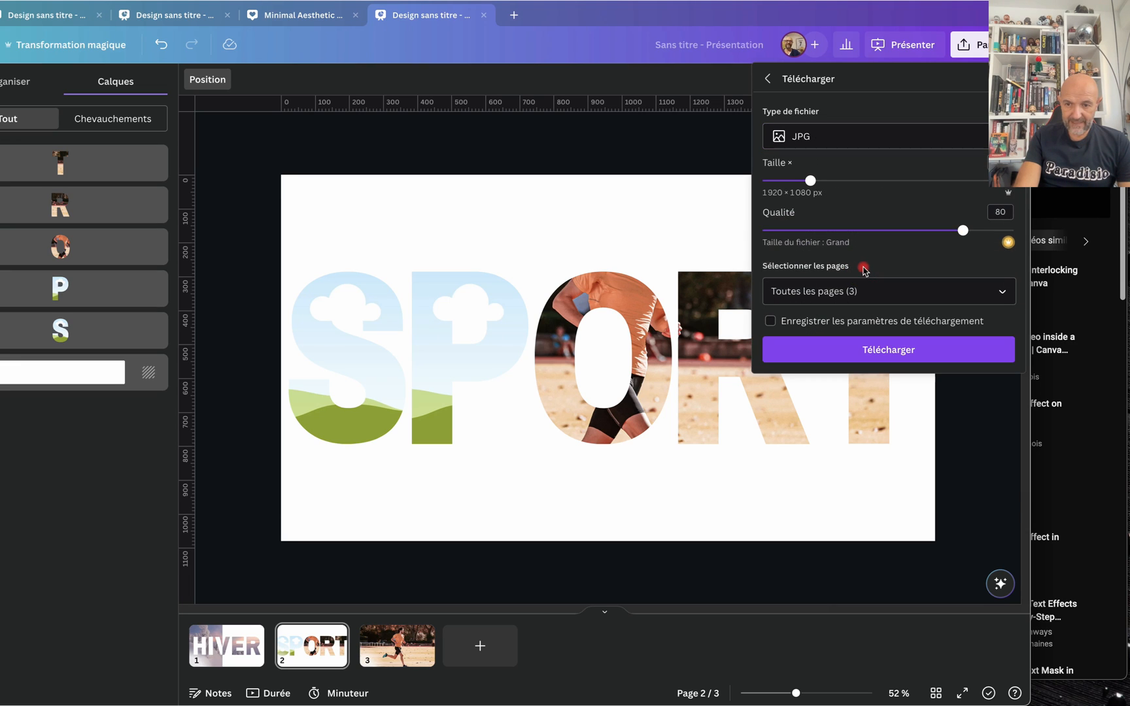
click(999, 291)
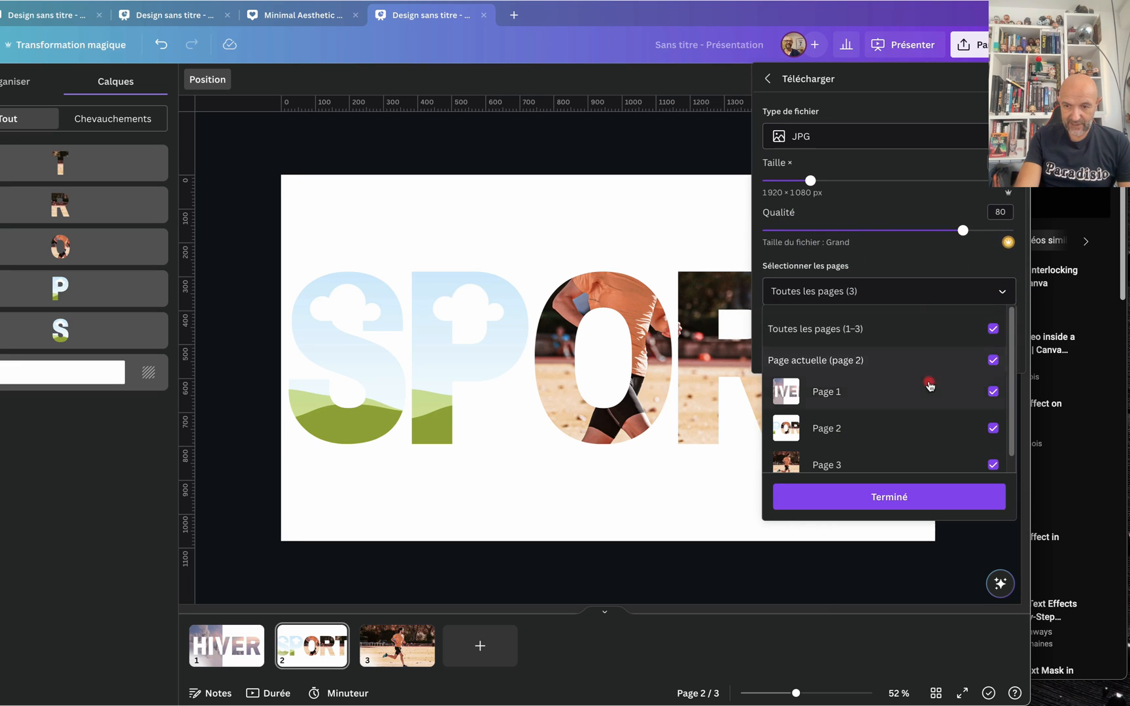
click(992, 391)
click(888, 497)
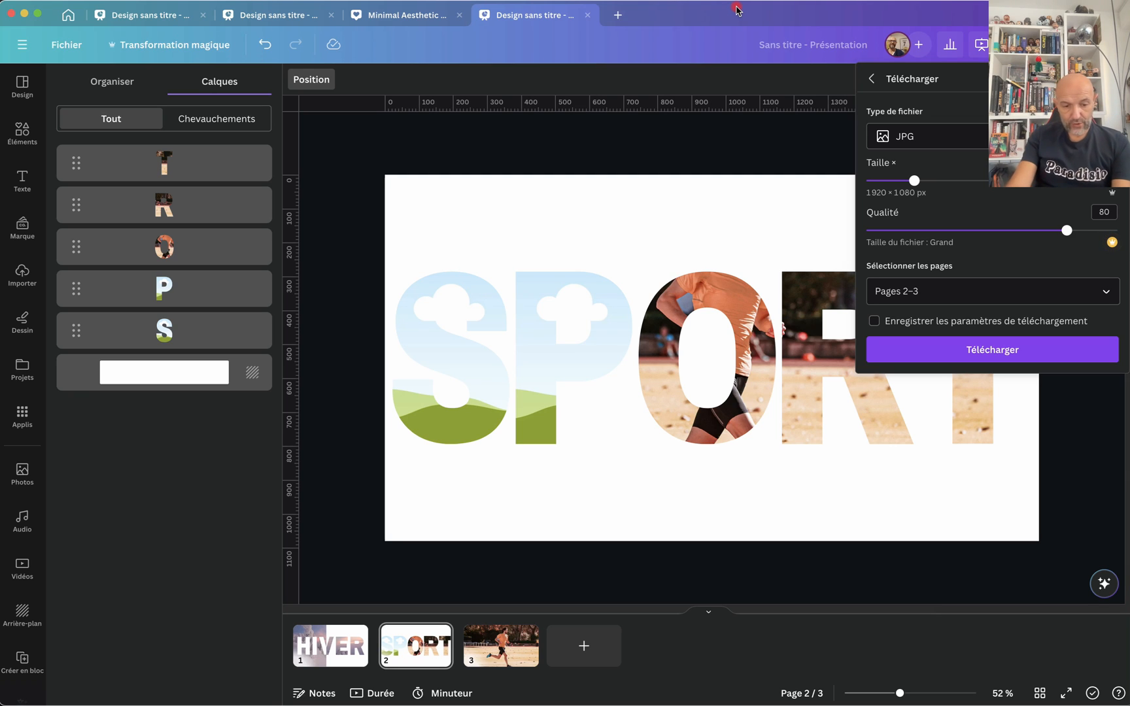
- Download the two pages as Design sans titre.zip into the Téléchargements folder, replacing the existing archive
key(super+Tab)
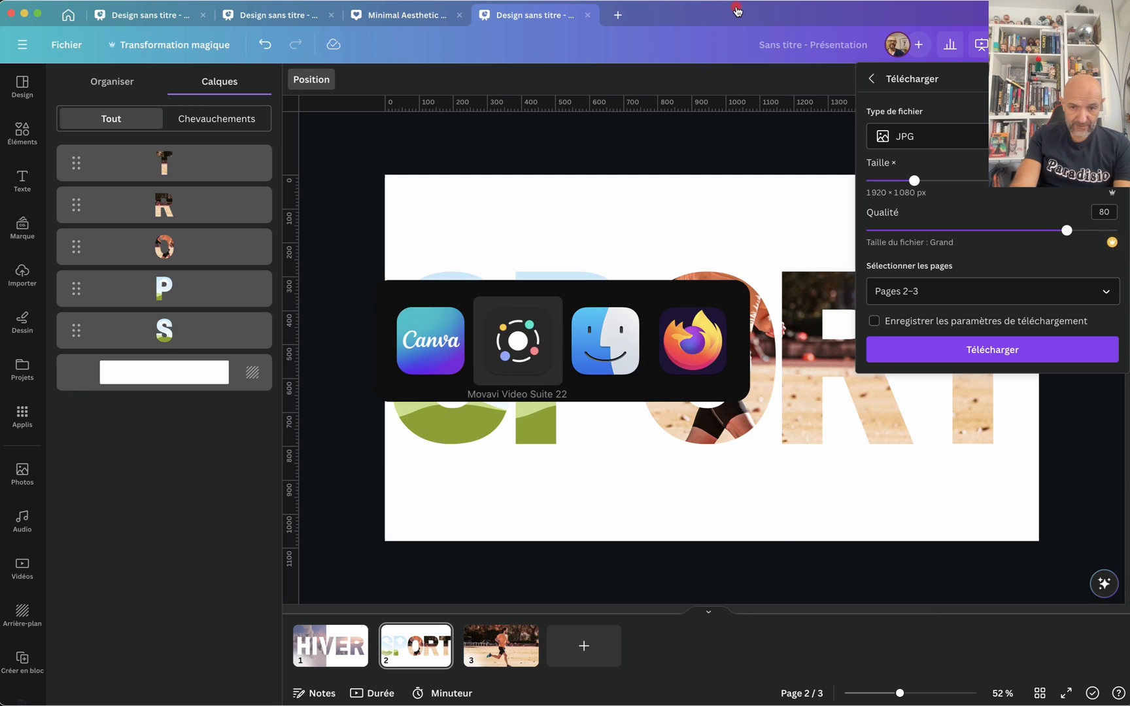
key(super+Tab)
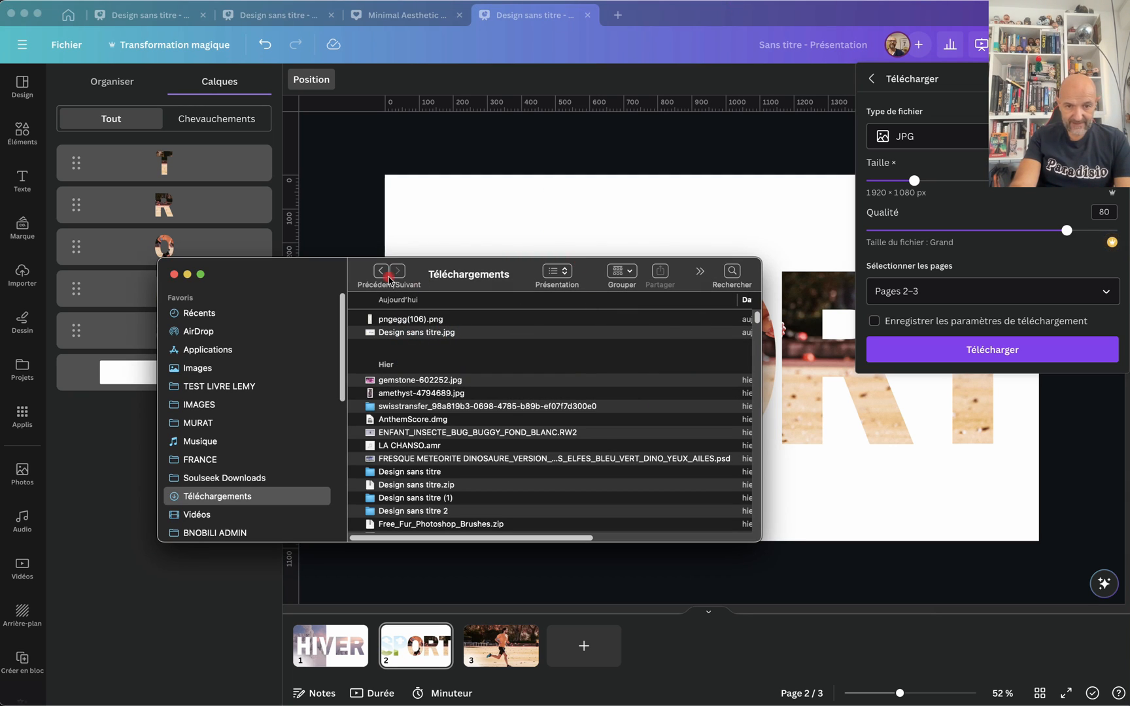
drag(308, 281, 306, 331)
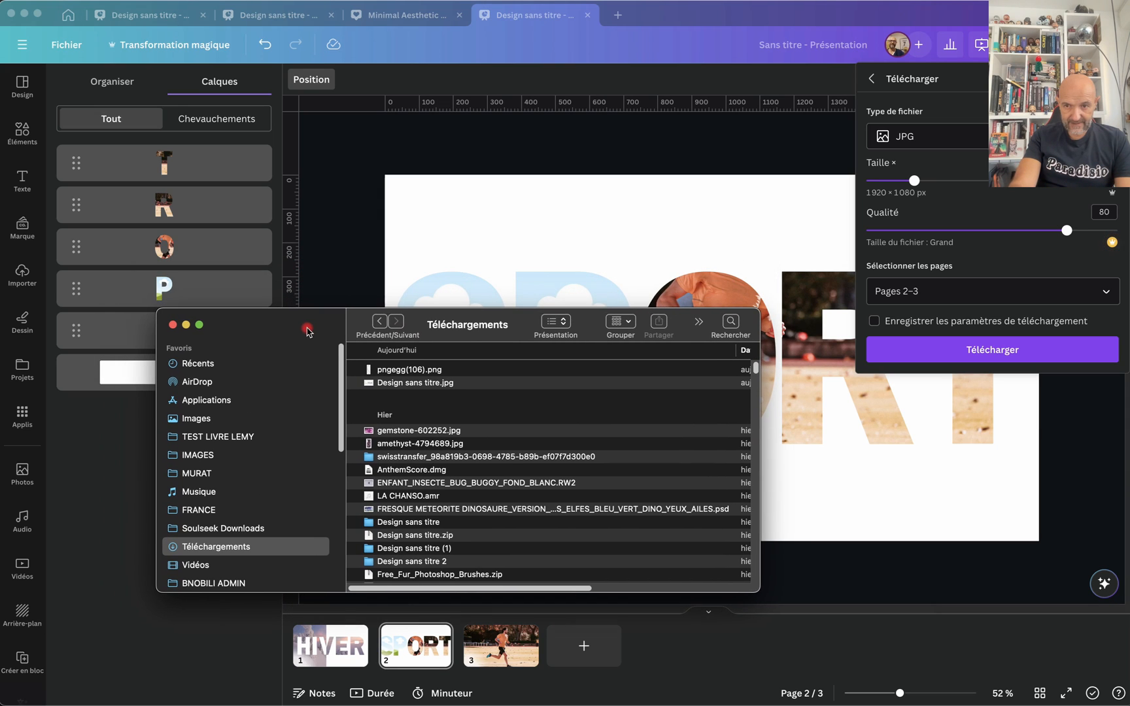
click(971, 359)
click(970, 350)
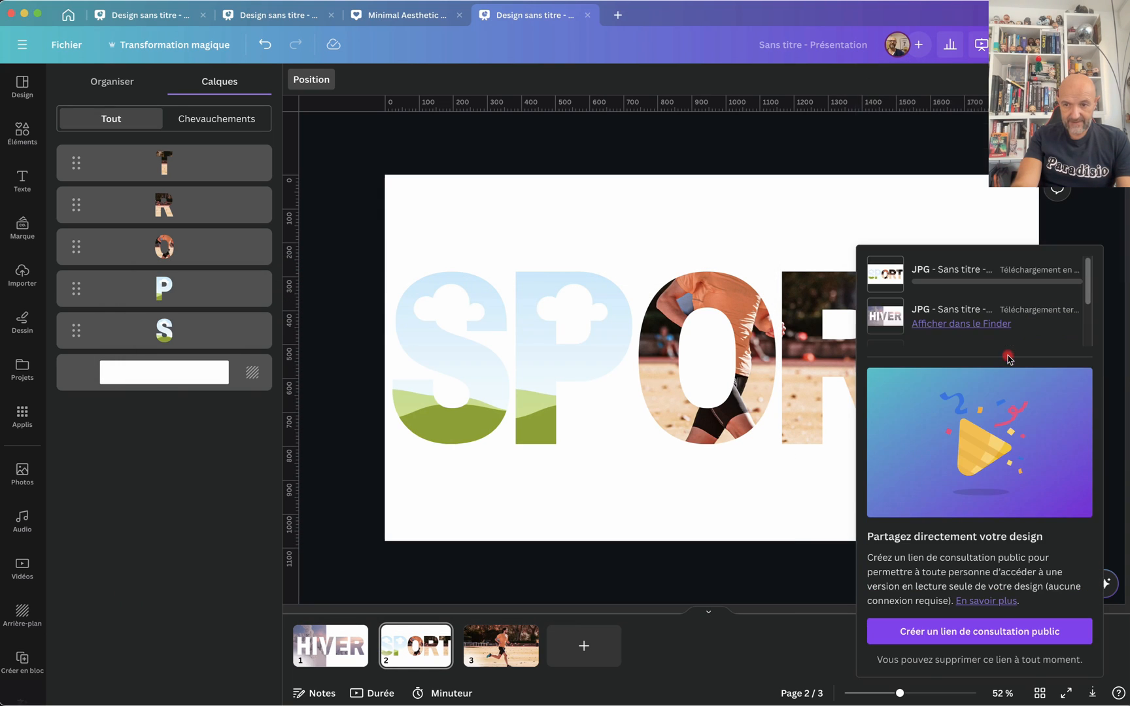
key(super+Tab)
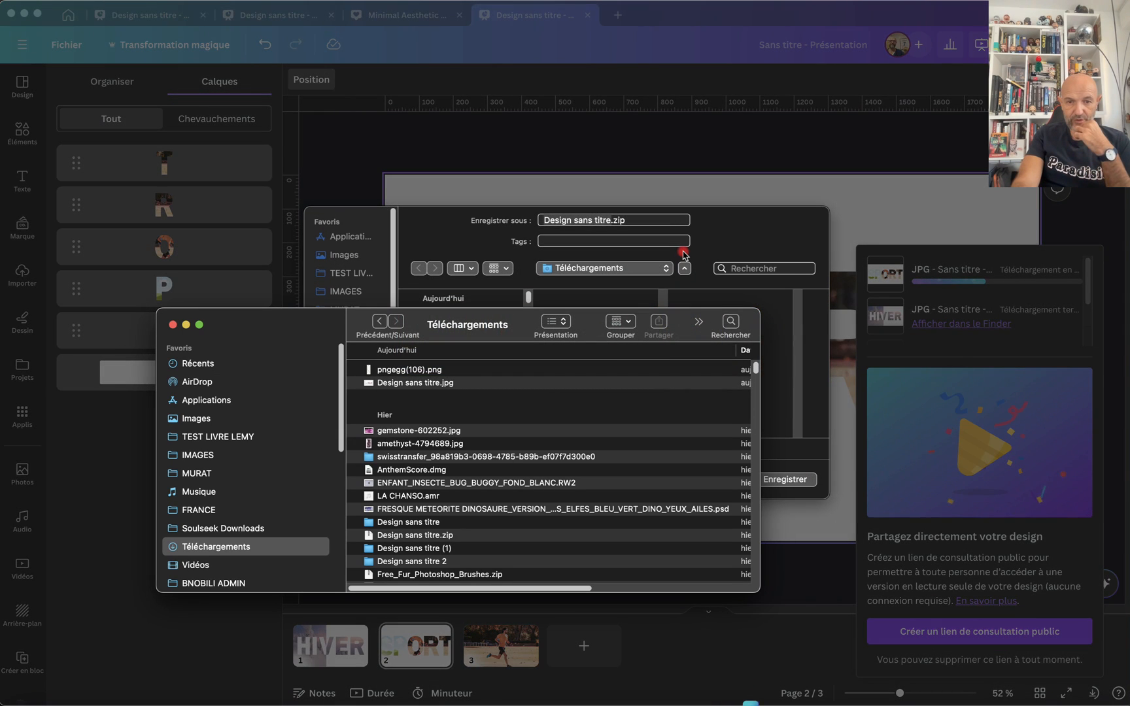
click(789, 482)
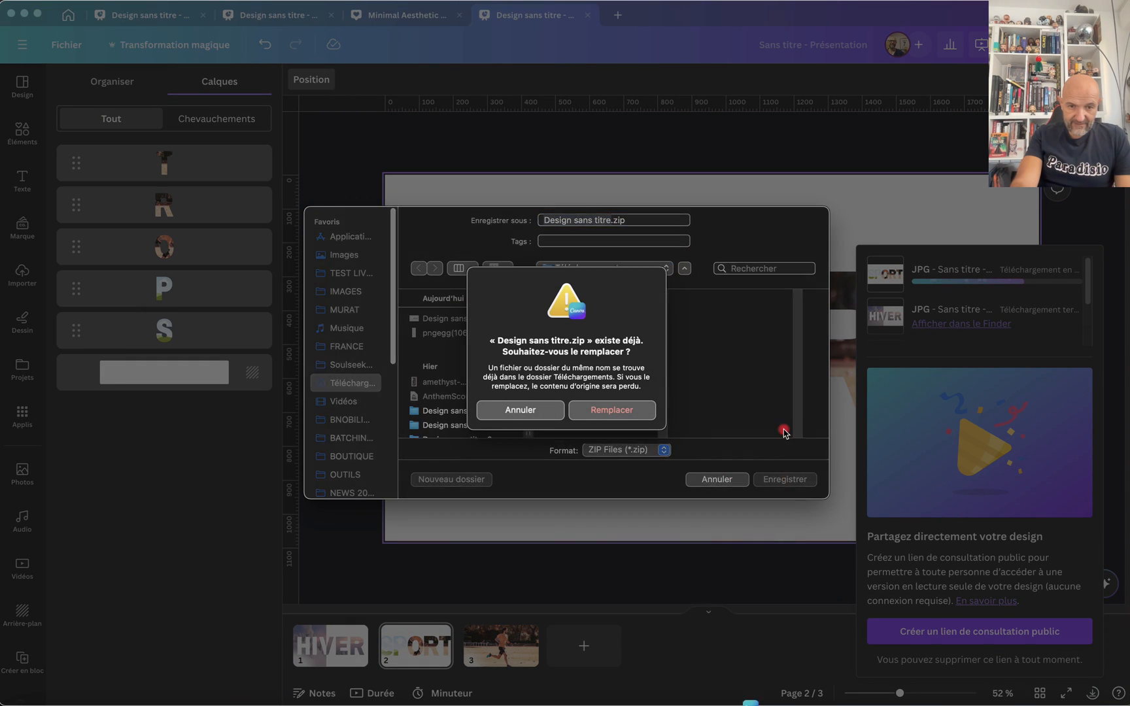
click(616, 411)
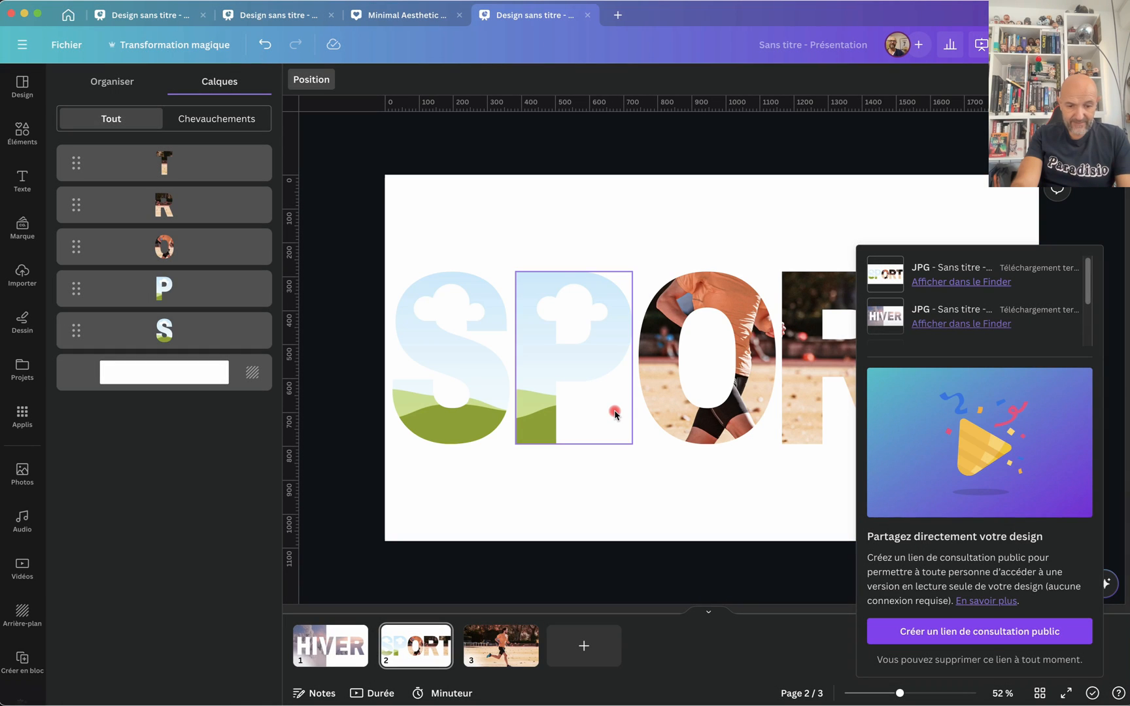
- Switch to the Finder, extract Design sans titre.zip and open the extracted folder
key(super+Tab)
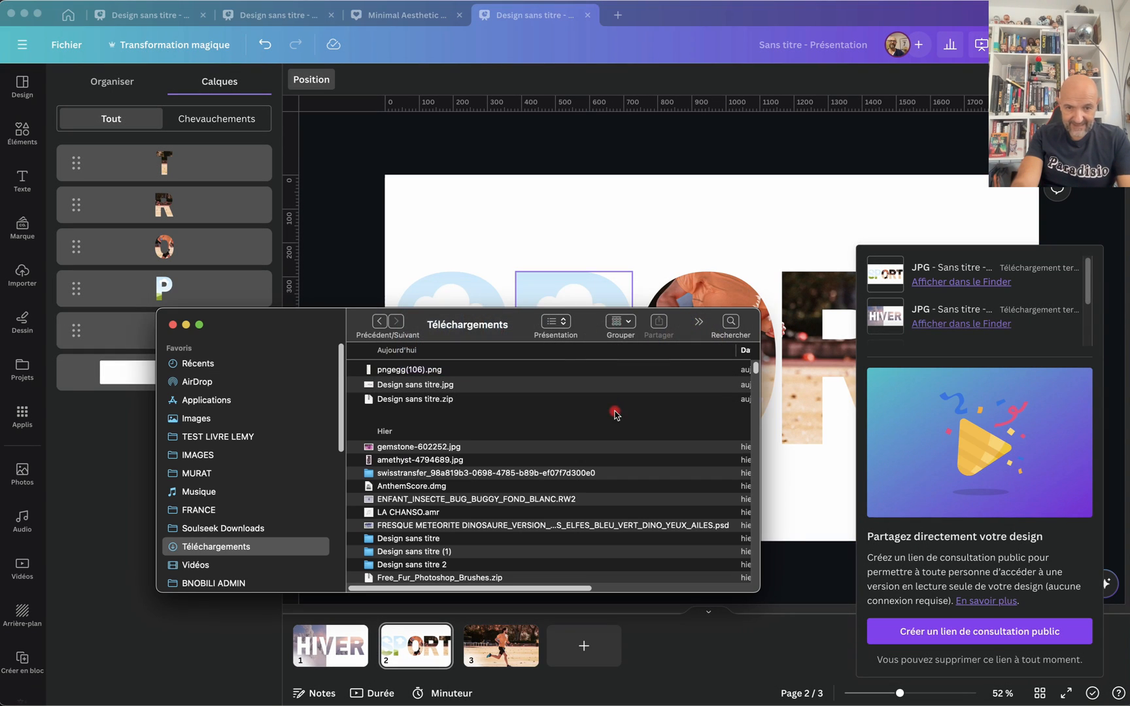
click(412, 400)
double_click(413, 400)
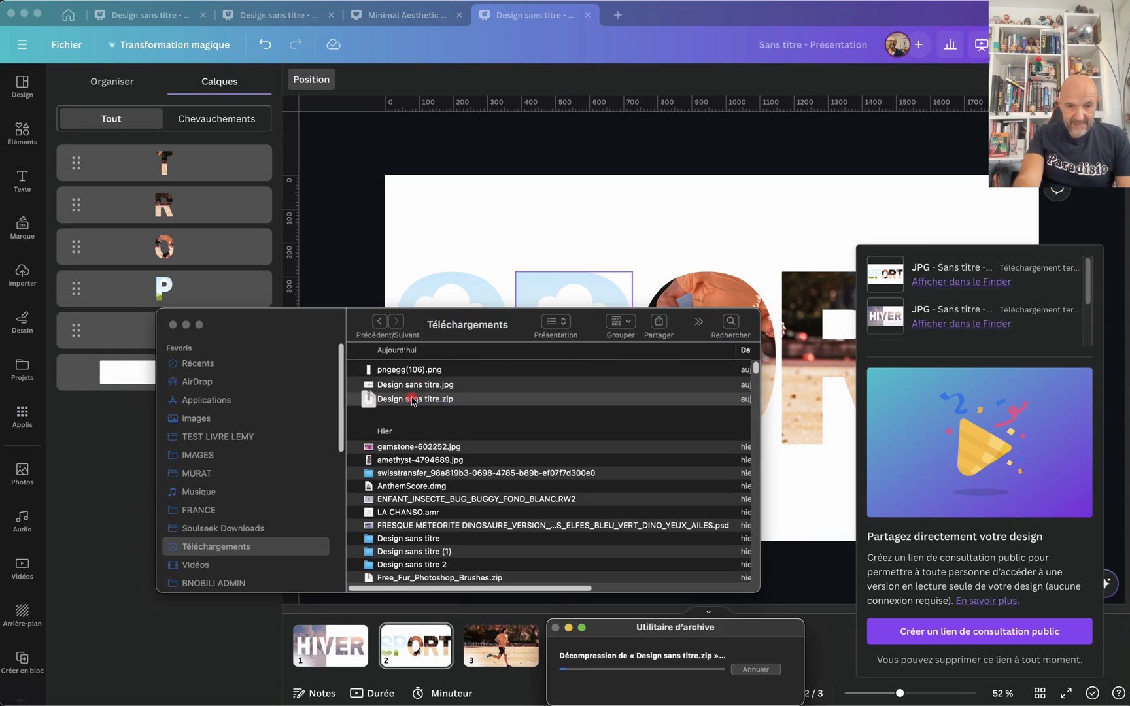
double_click(414, 414)
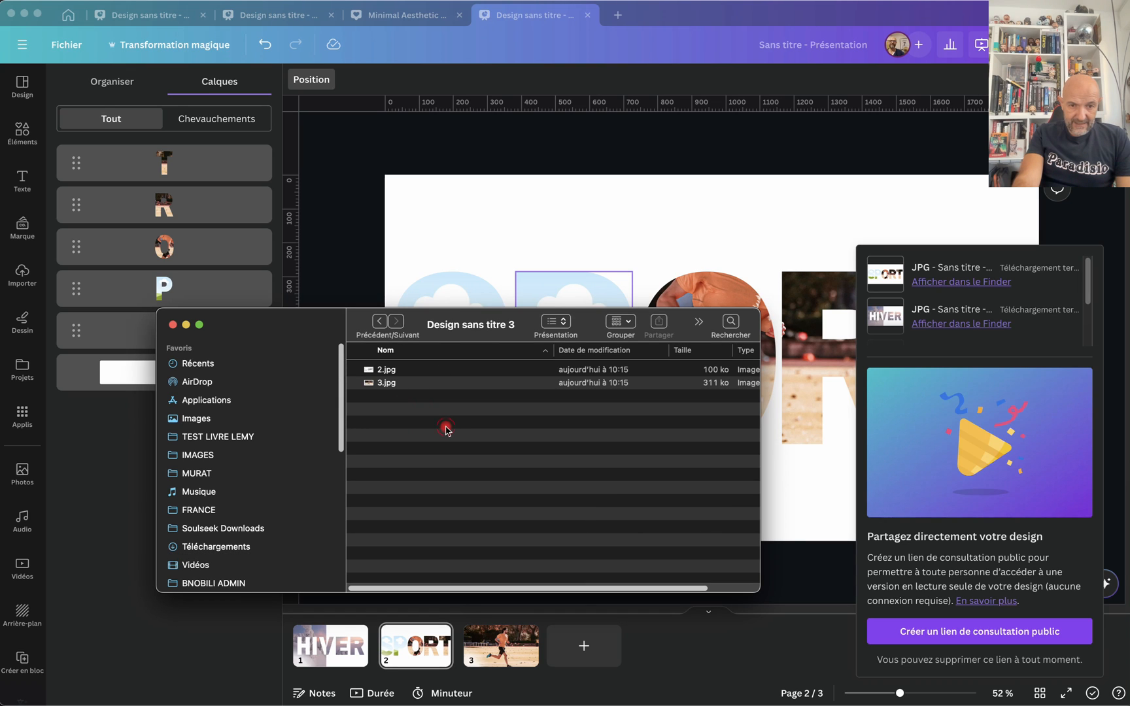
- Import 2.jpg and 3.jpg from the extracted folder into the Canva uploads and return to the design
drag(412, 411, 93, 244)
click(492, 145)
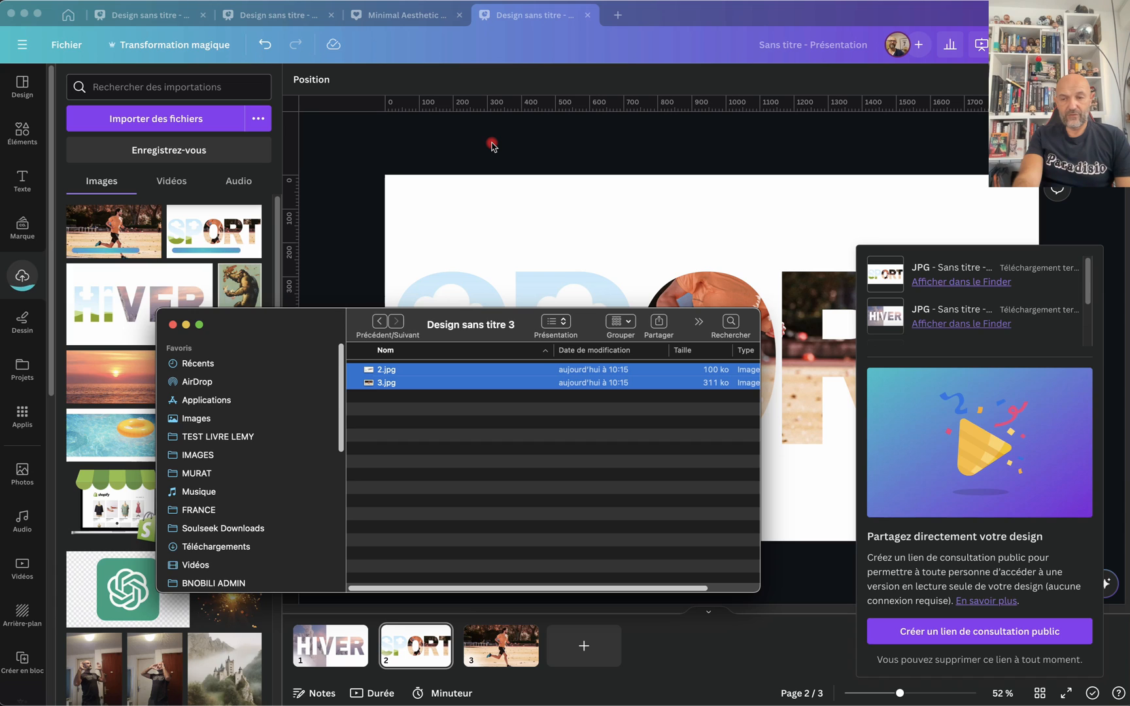
click(832, 161)
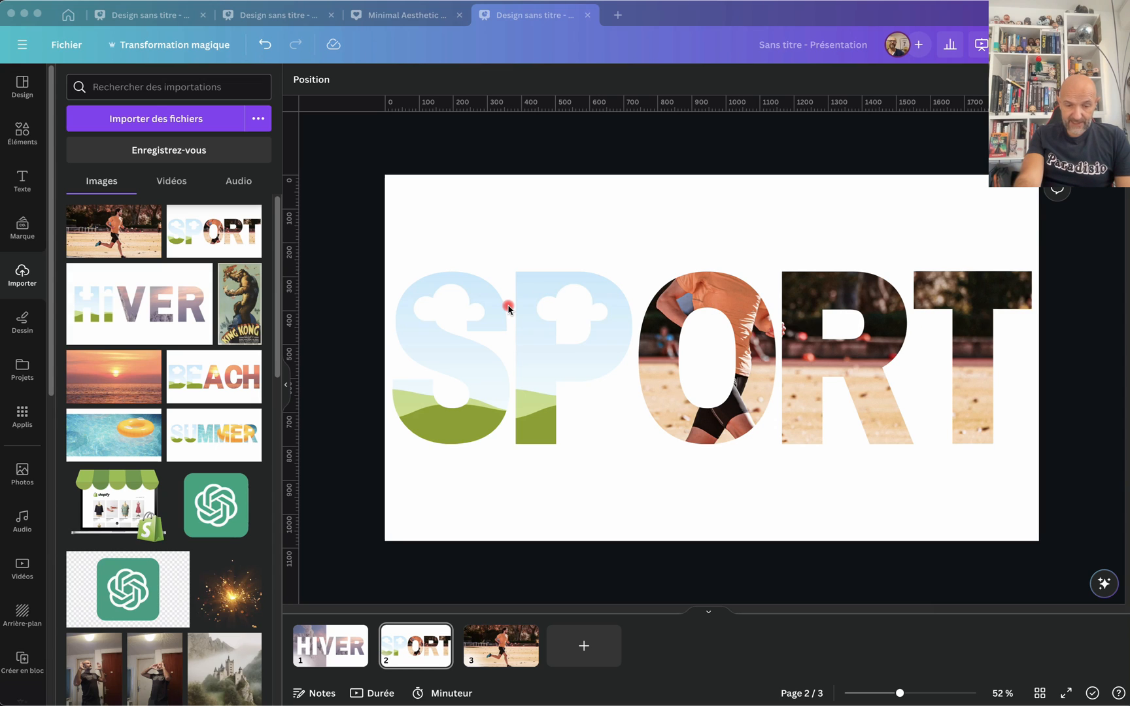
- Examine the individual SPORT letter frames on page 2 by selecting them one after another
click(417, 648)
click(475, 427)
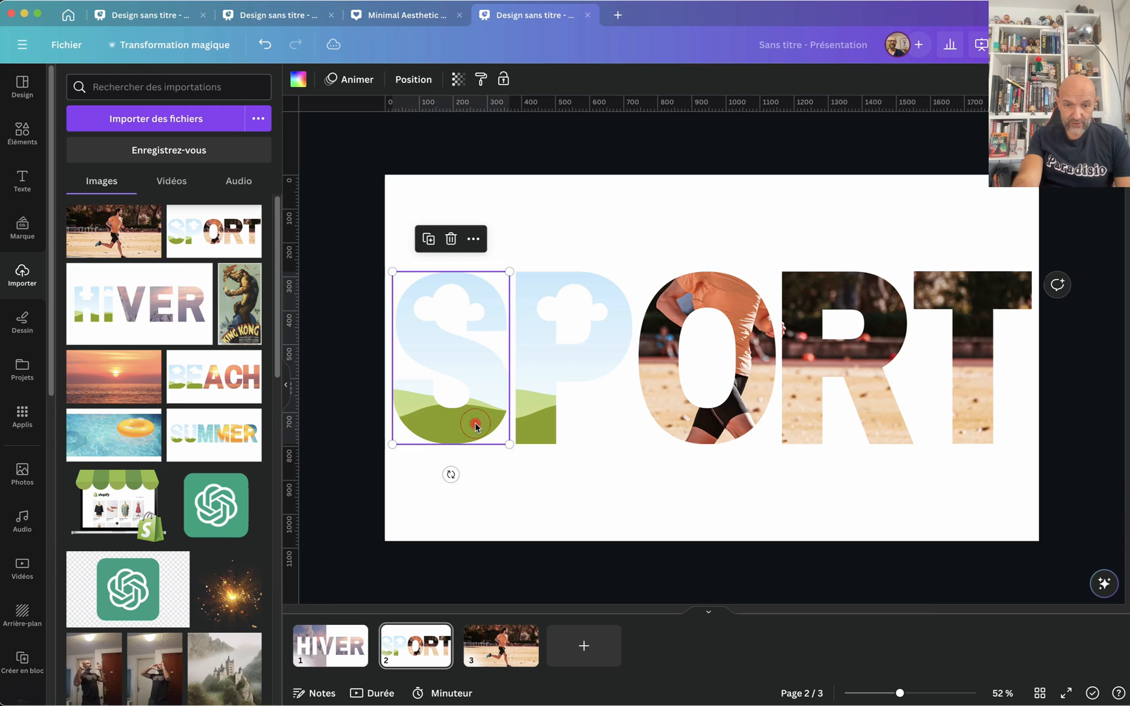
click(537, 388)
click(652, 373)
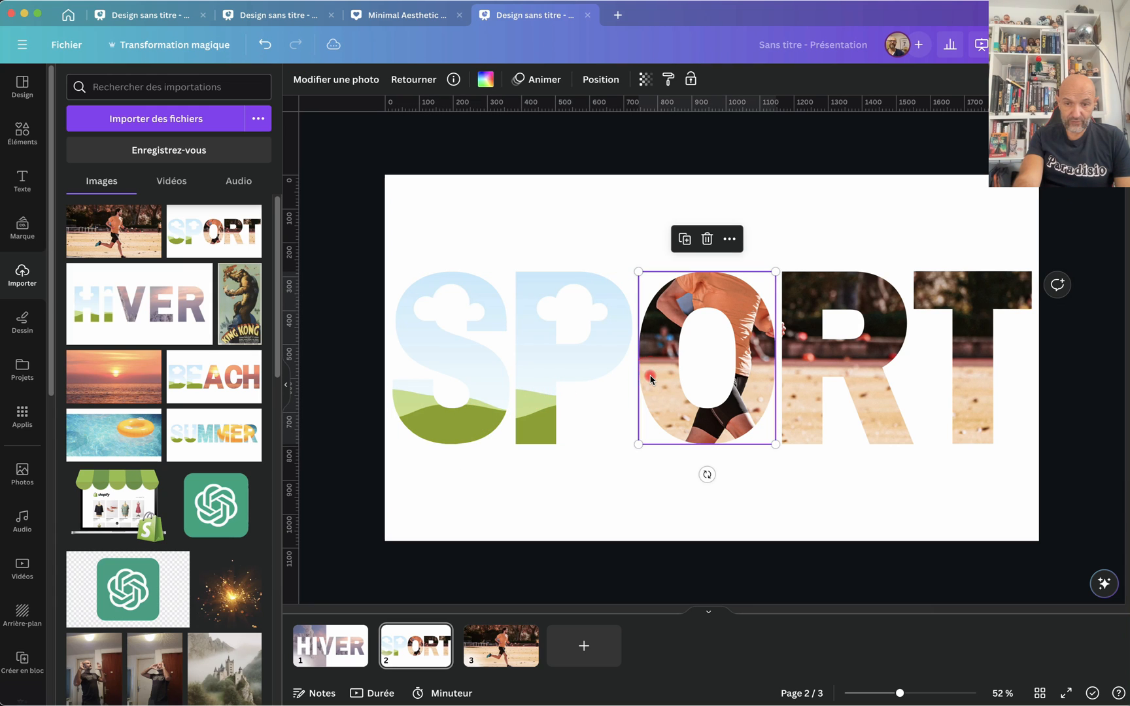
click(786, 386)
click(654, 385)
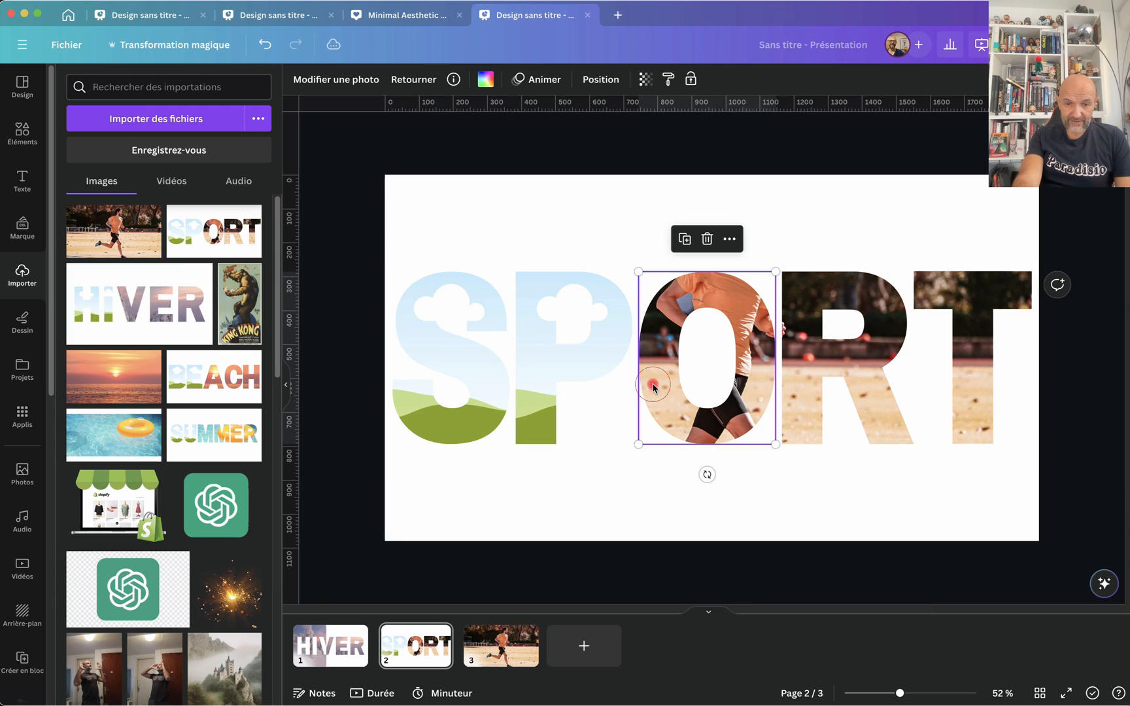
click(555, 390)
click(480, 400)
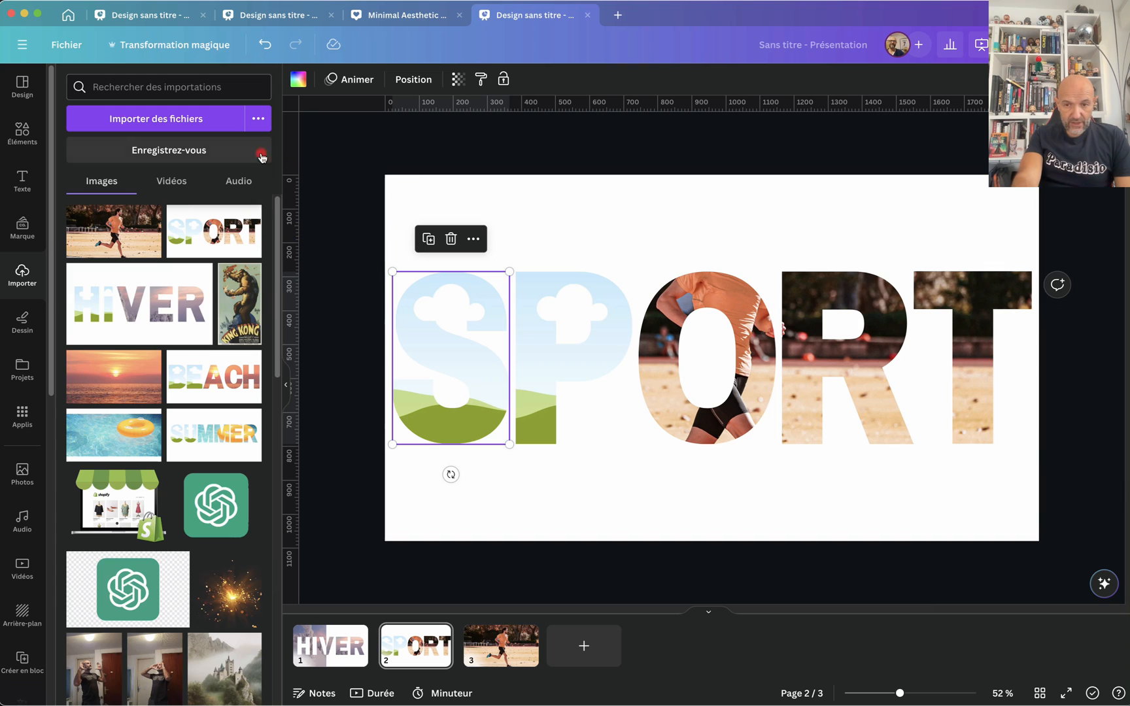
- Place the imported runner photo behind all the letter frames on page 2, scaled to cover the entire page
click(125, 234)
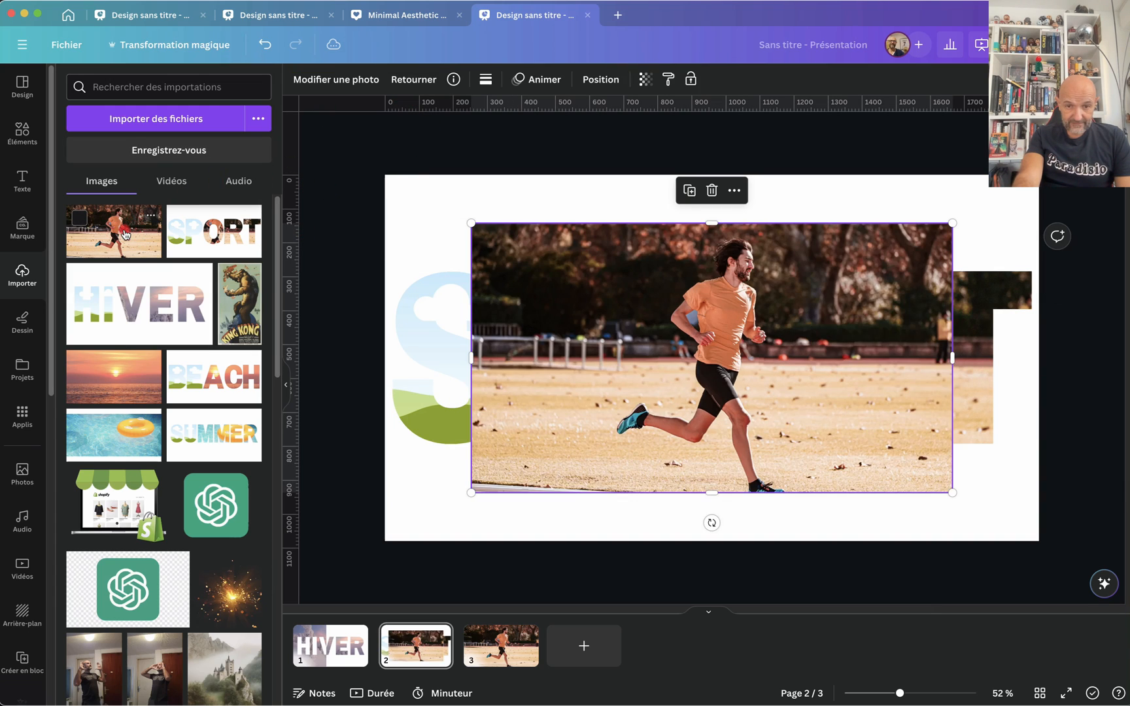
click(605, 80)
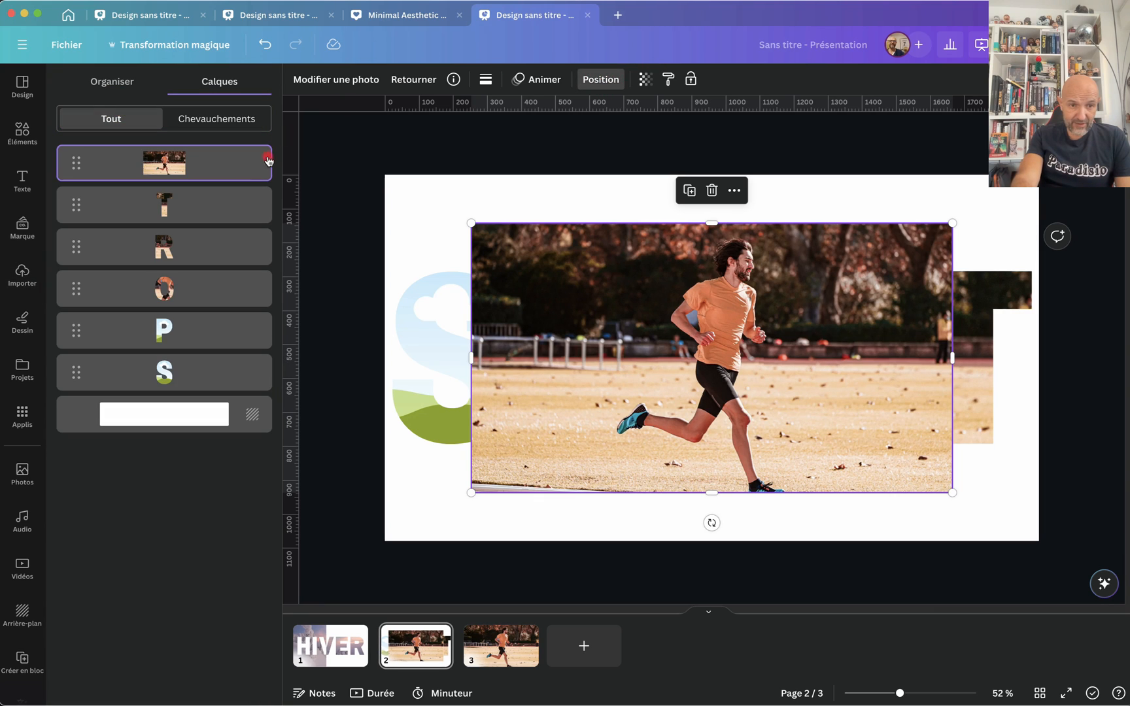
drag(239, 174, 236, 391)
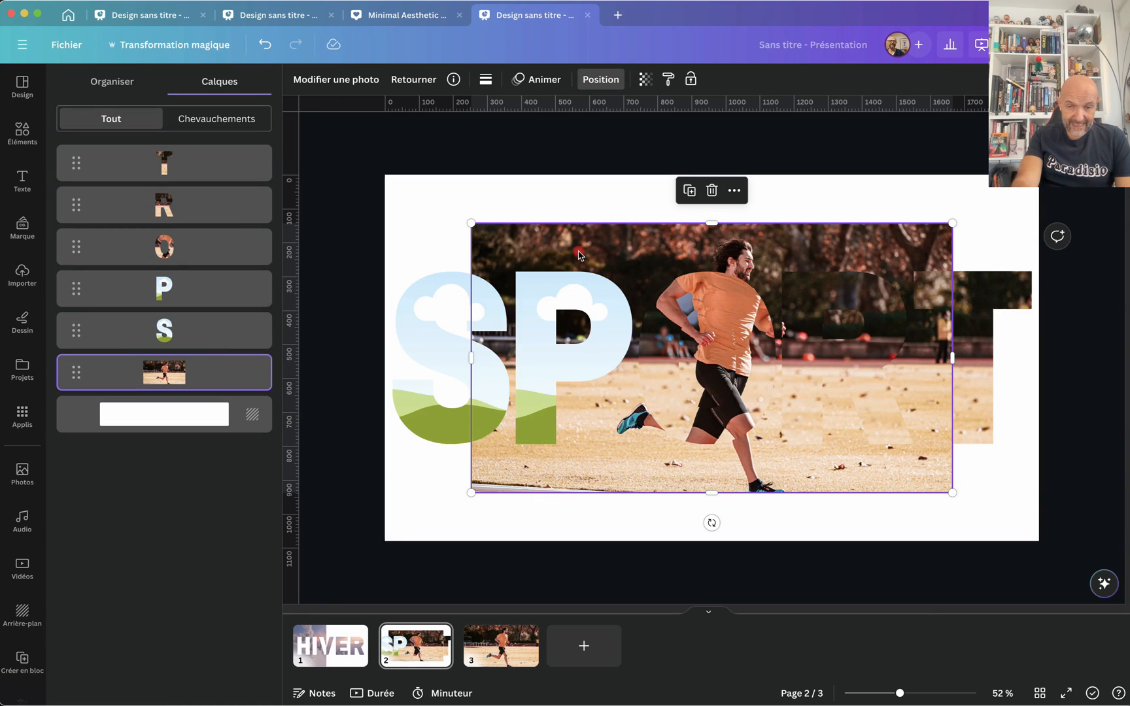
drag(553, 272, 493, 207)
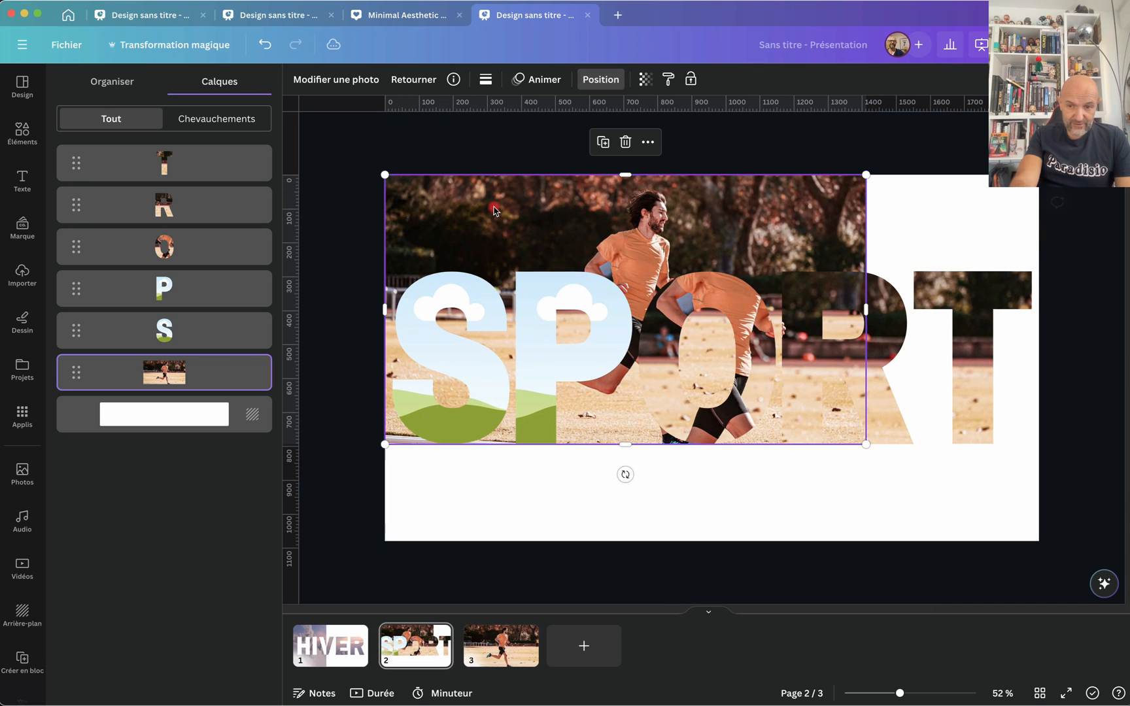
drag(866, 443, 1037, 540)
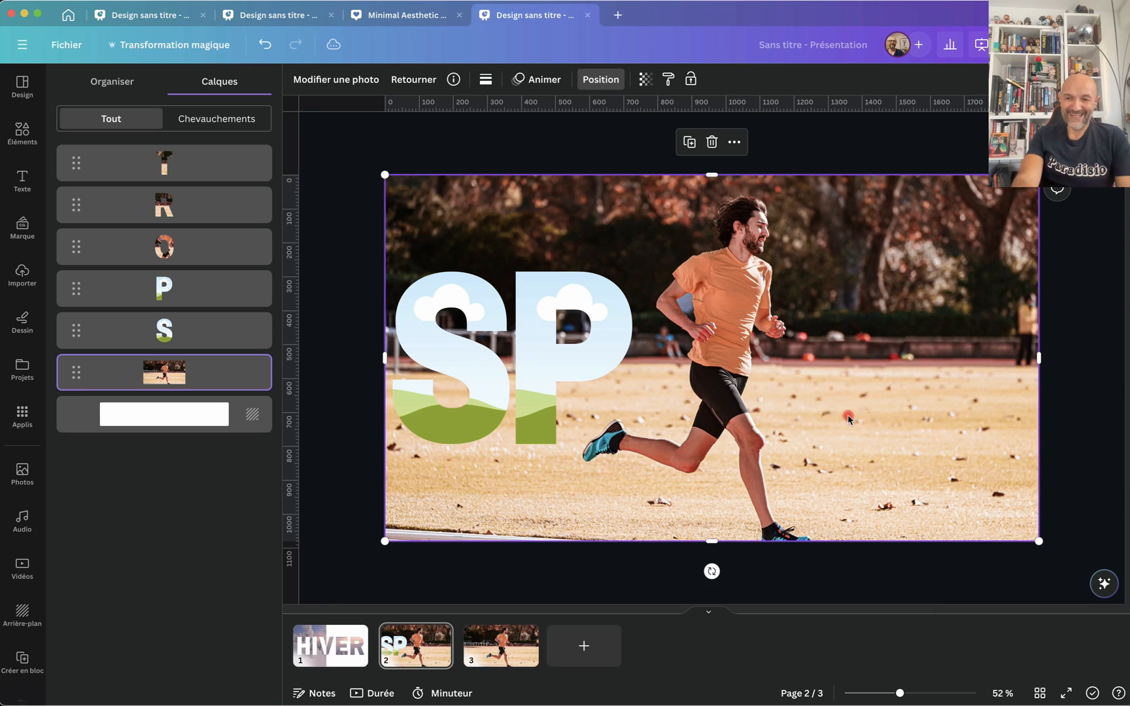
- Fill the S, P and O letter frames on page 2 with white
click(405, 293)
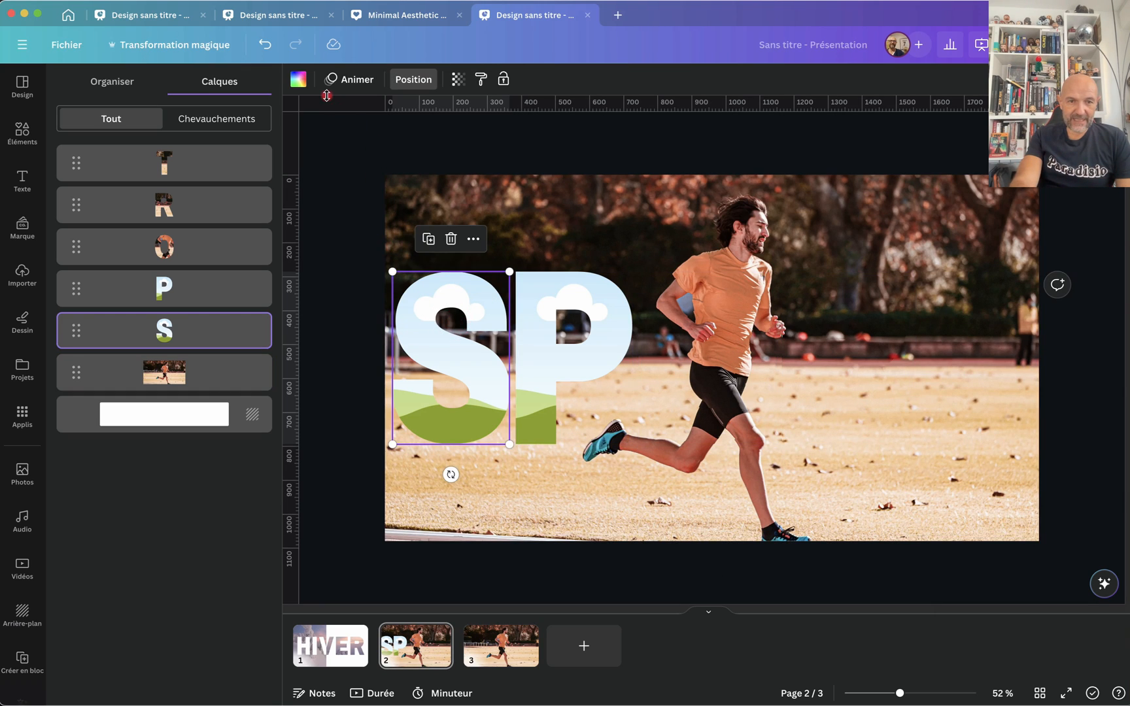
click(298, 81)
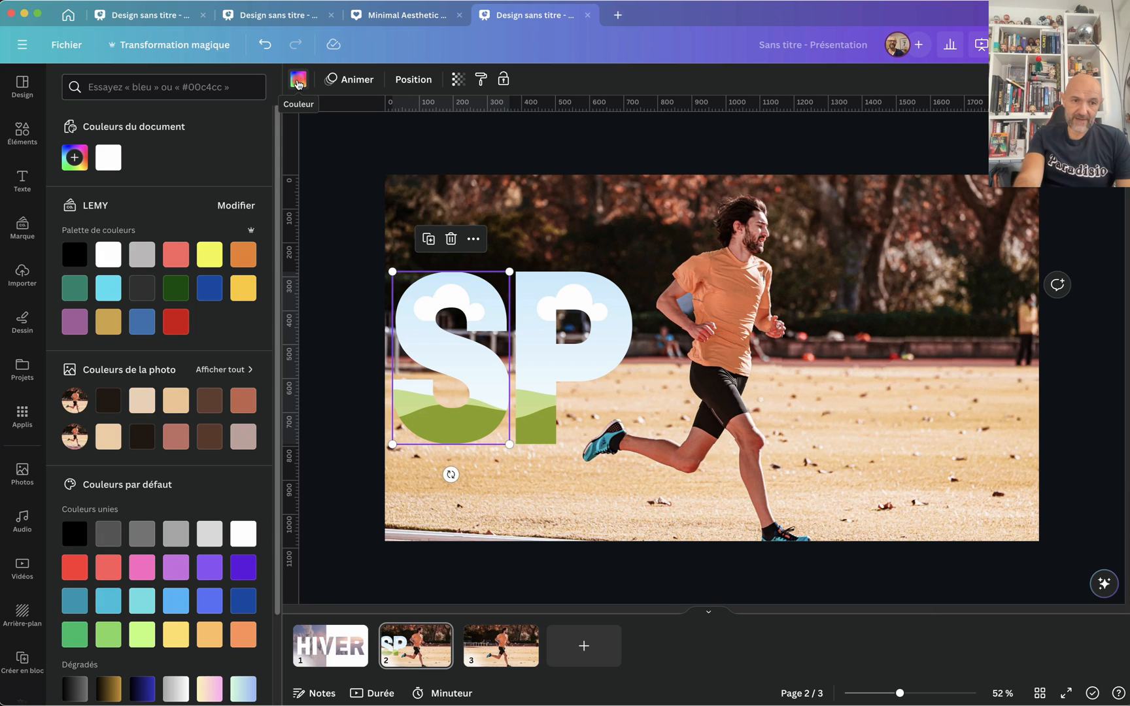
click(113, 257)
key(Tab)
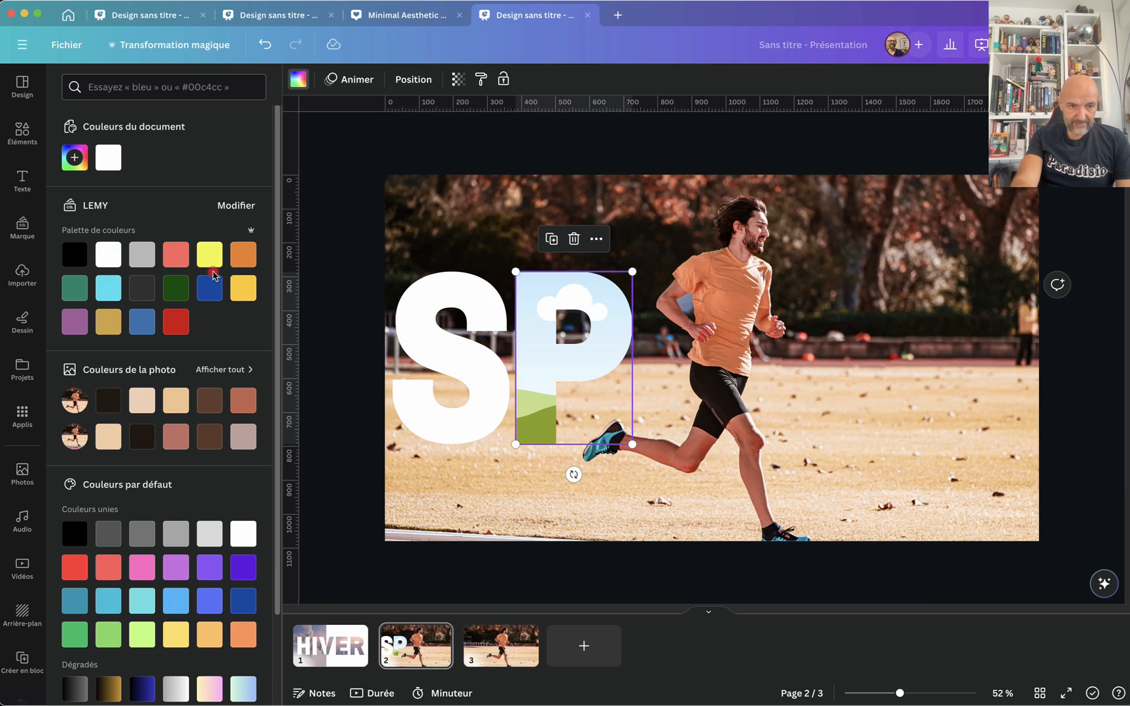
click(105, 253)
key(Tab)
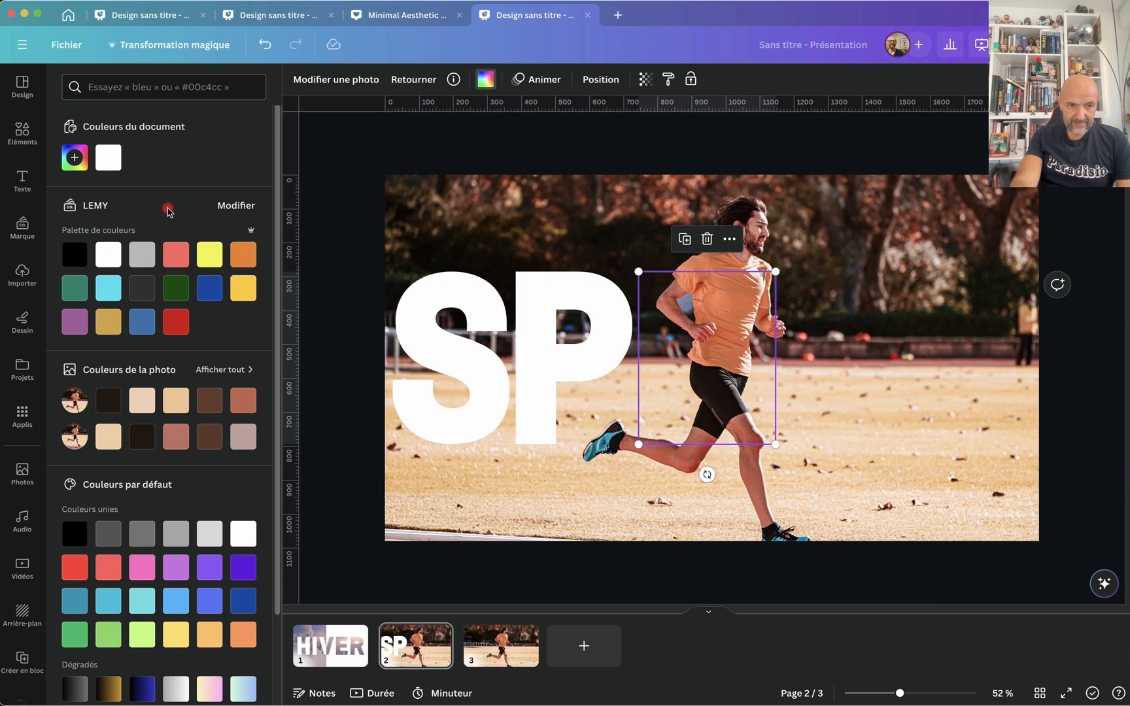
click(106, 258)
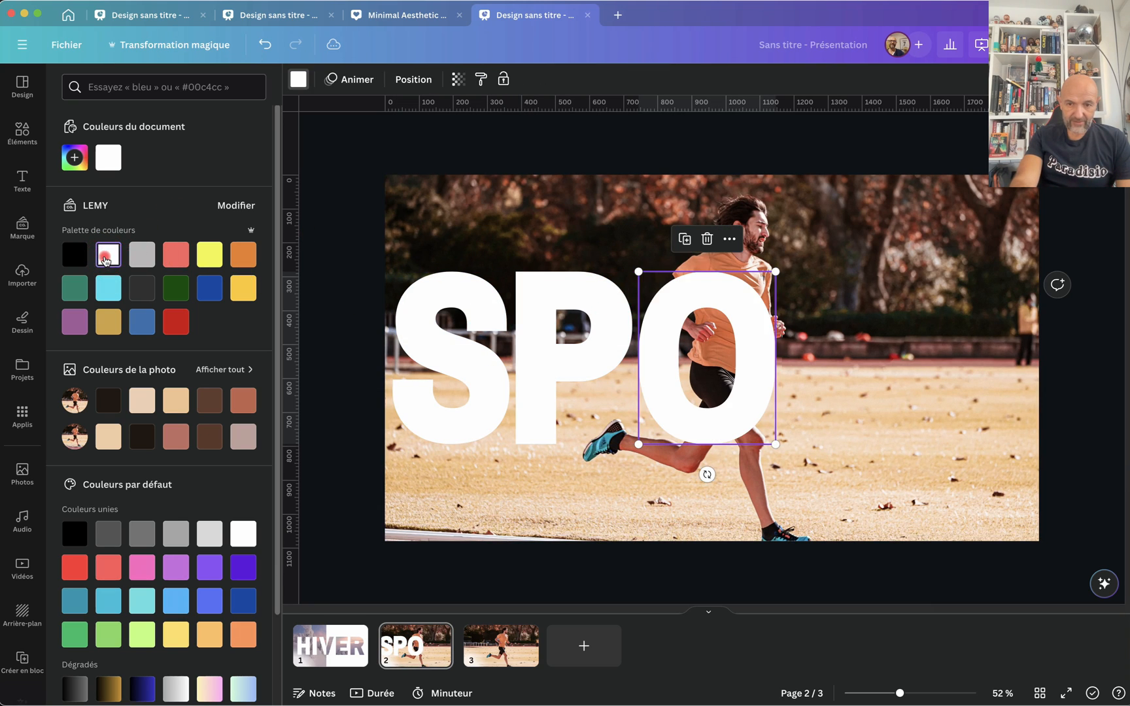
click(949, 493)
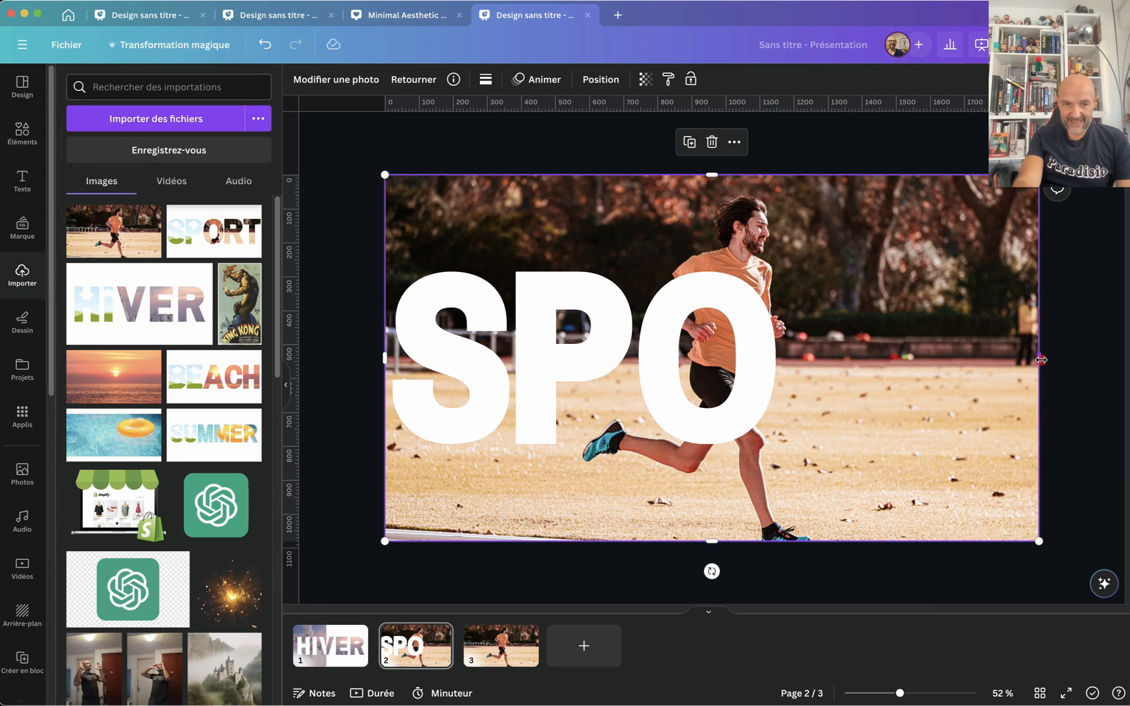
drag(1041, 359, 1043, 388)
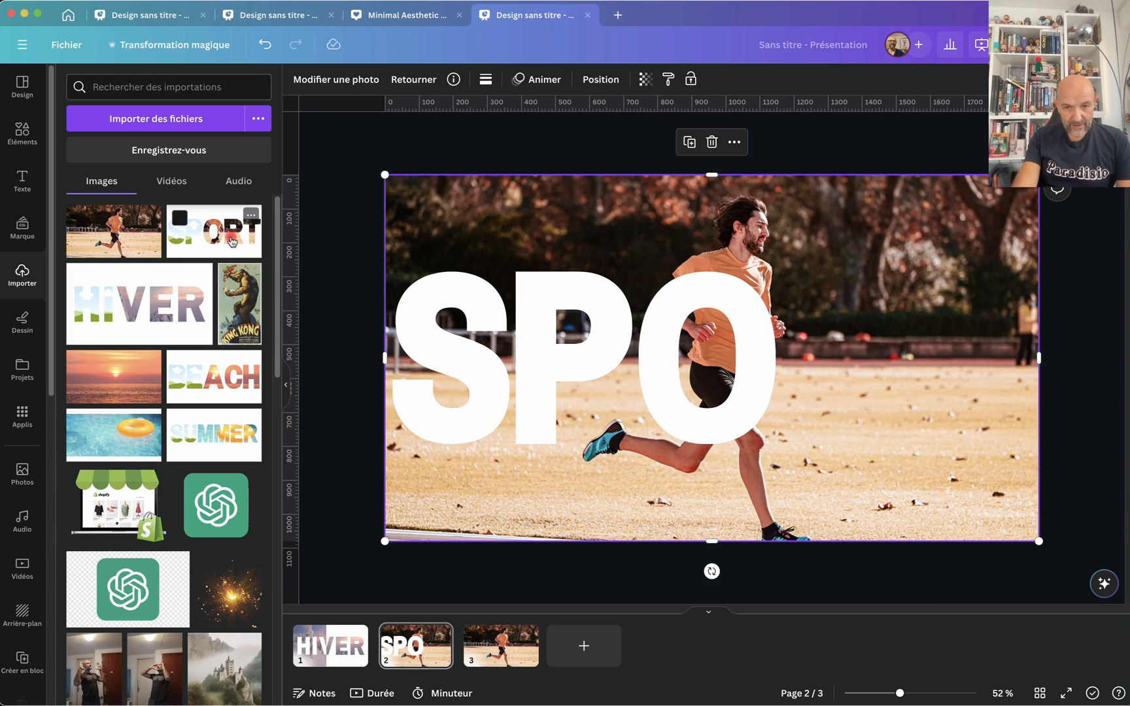
click(230, 241)
drag(629, 275, 543, 229)
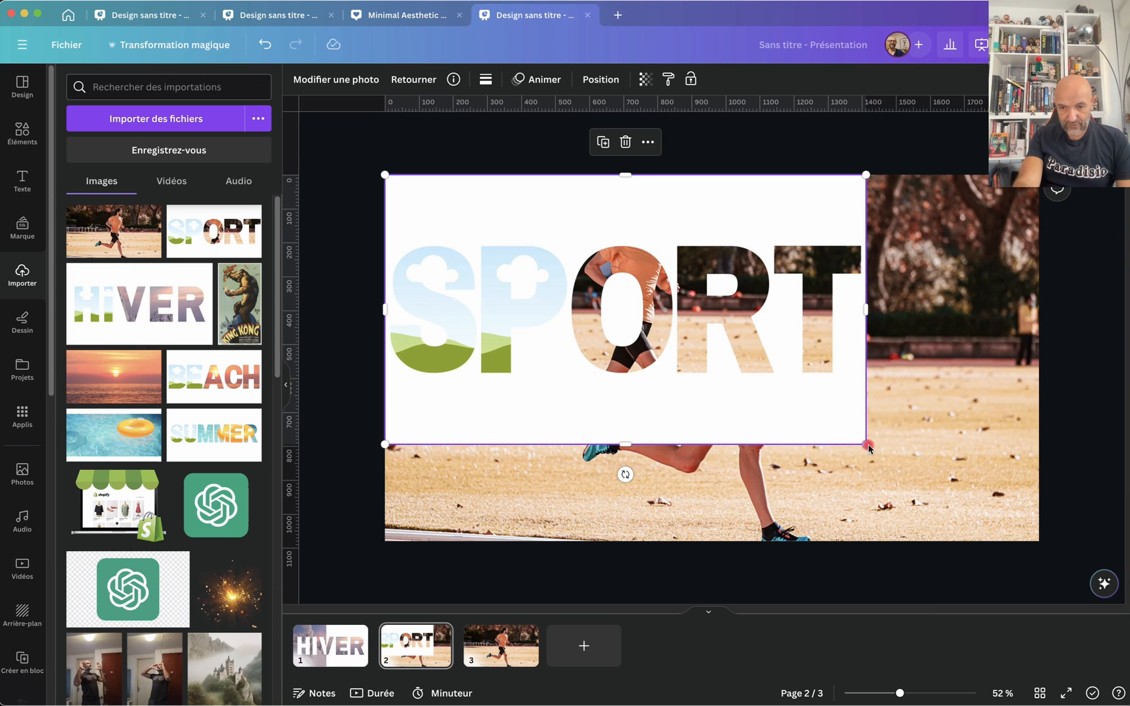
drag(867, 445, 1040, 538)
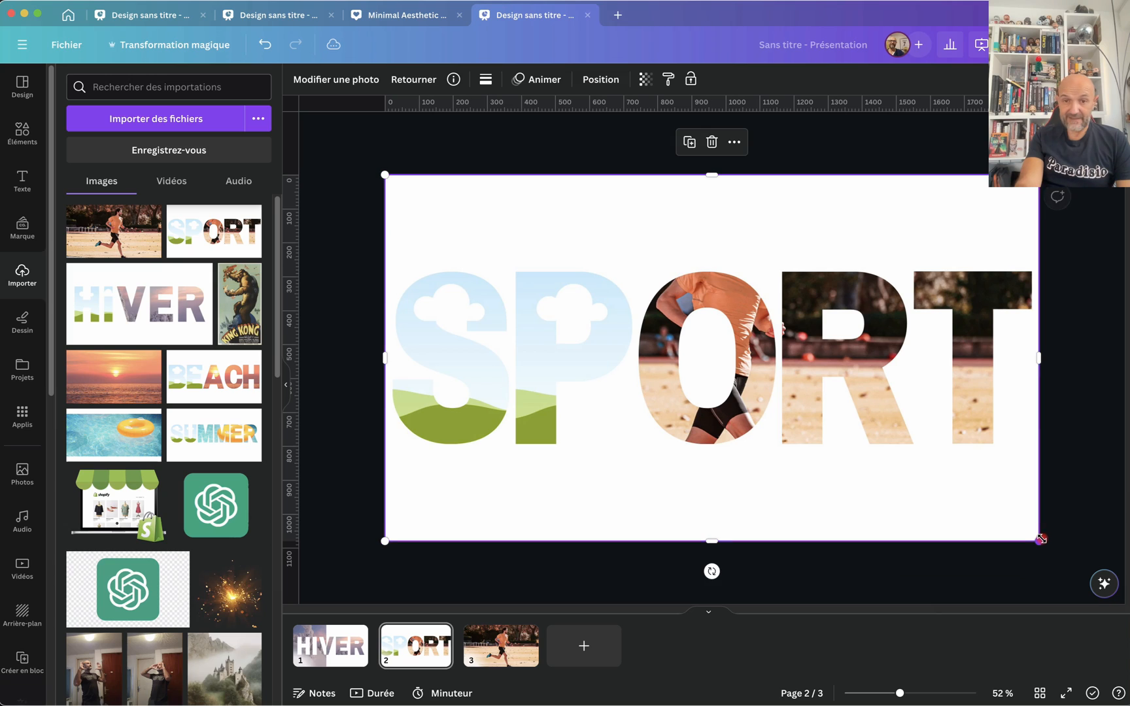
click(595, 81)
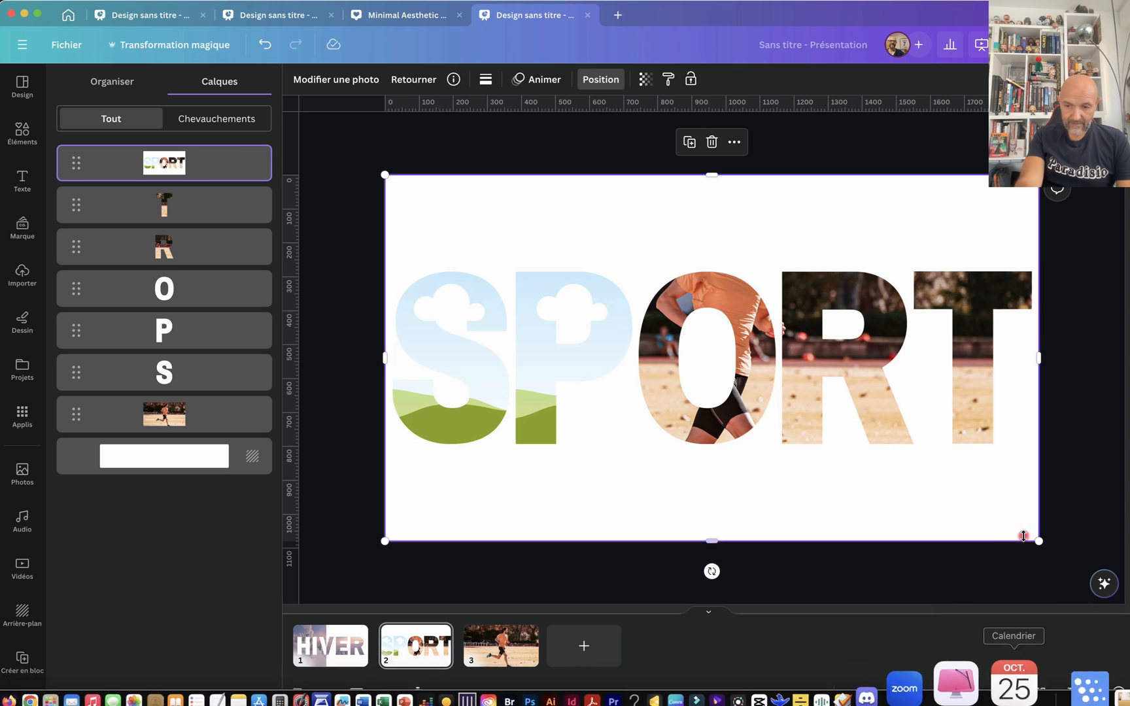
key(BackSpace)
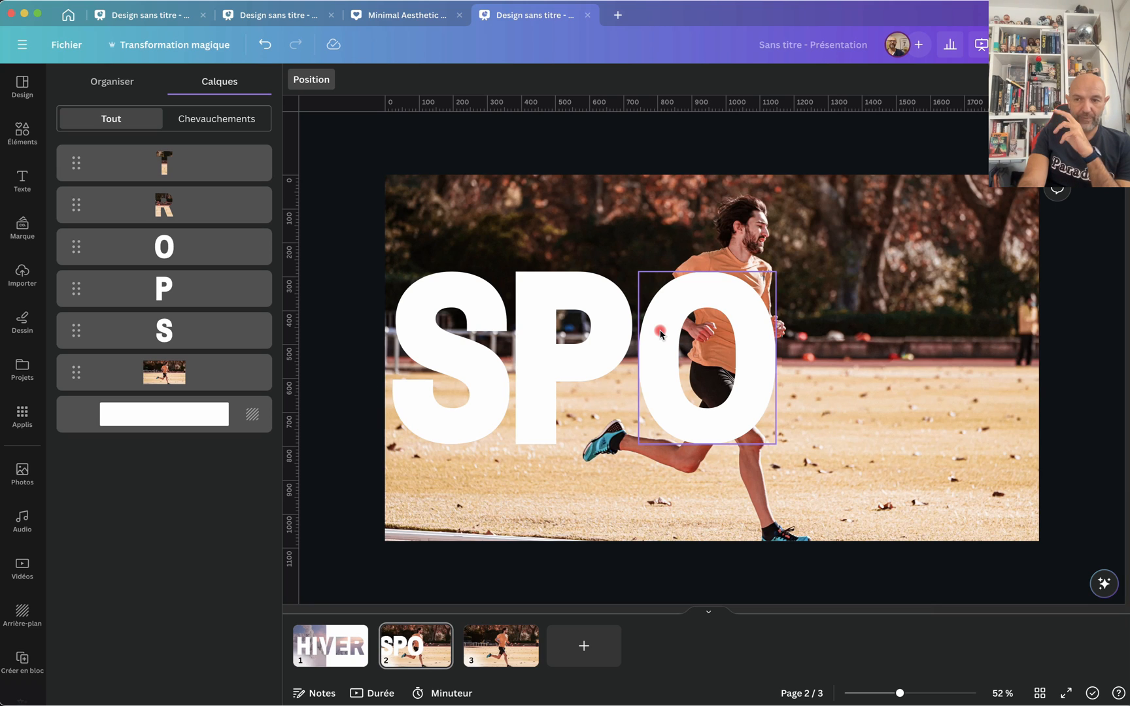
- Place the imported SPORT image on page 2, scaled to cover the page and cropped to its right half
click(415, 232)
mouse_move(216, 366)
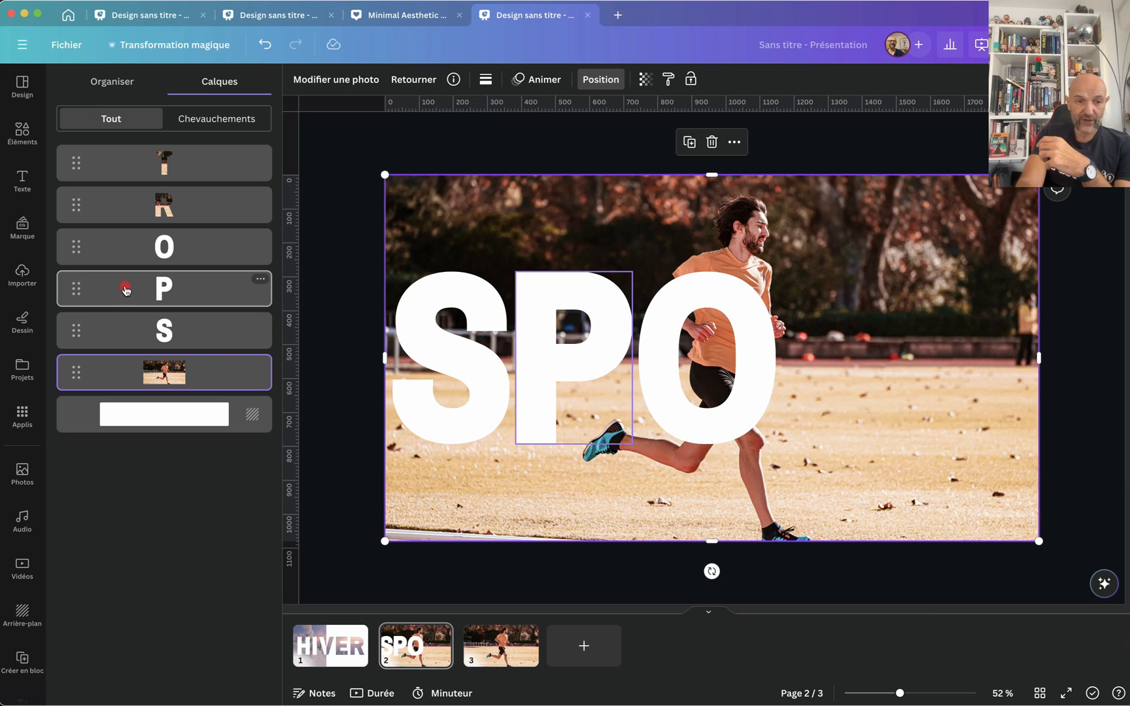
click(23, 275)
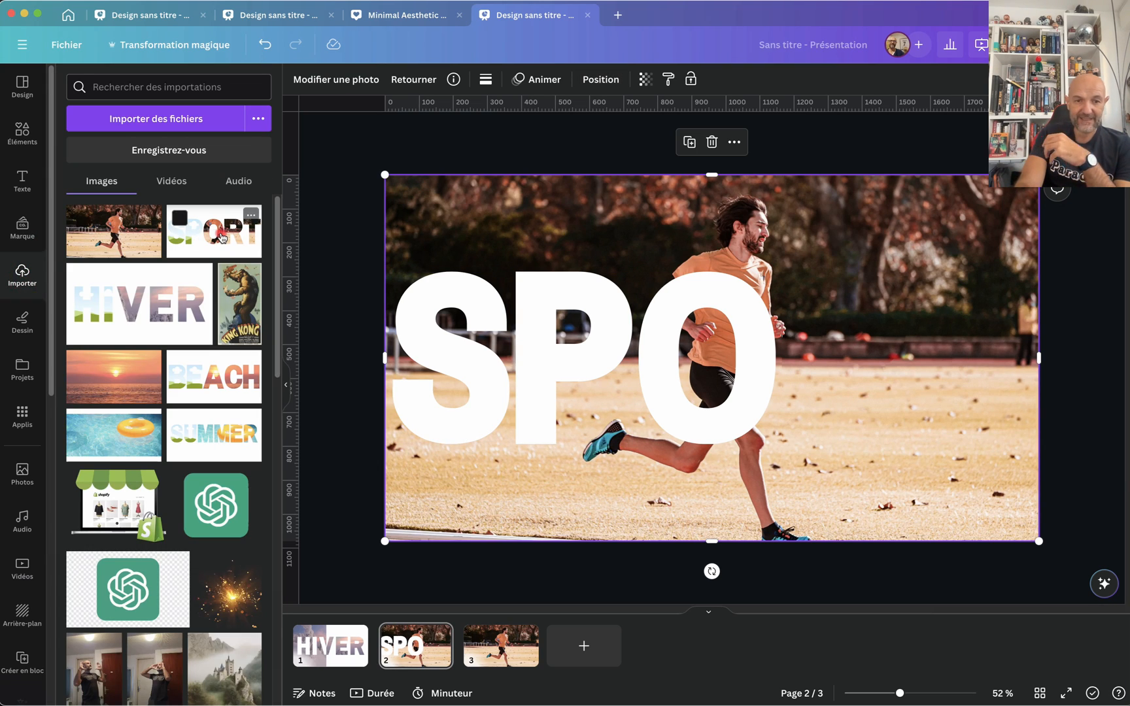
click(222, 237)
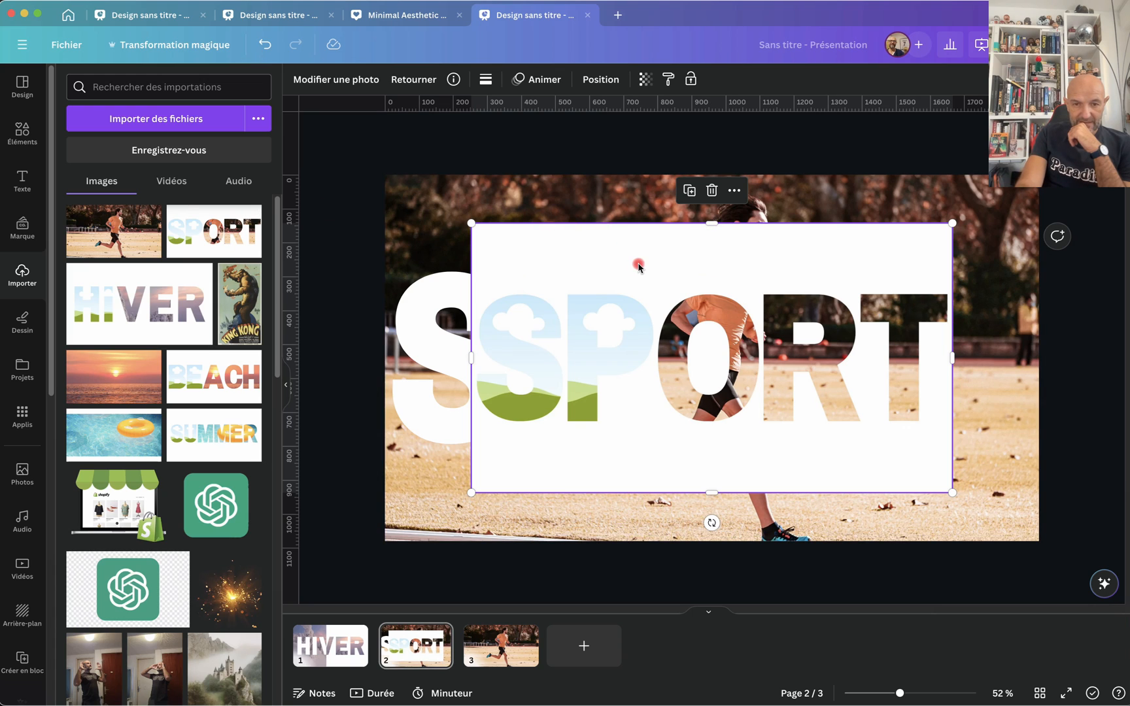
drag(632, 256, 551, 217)
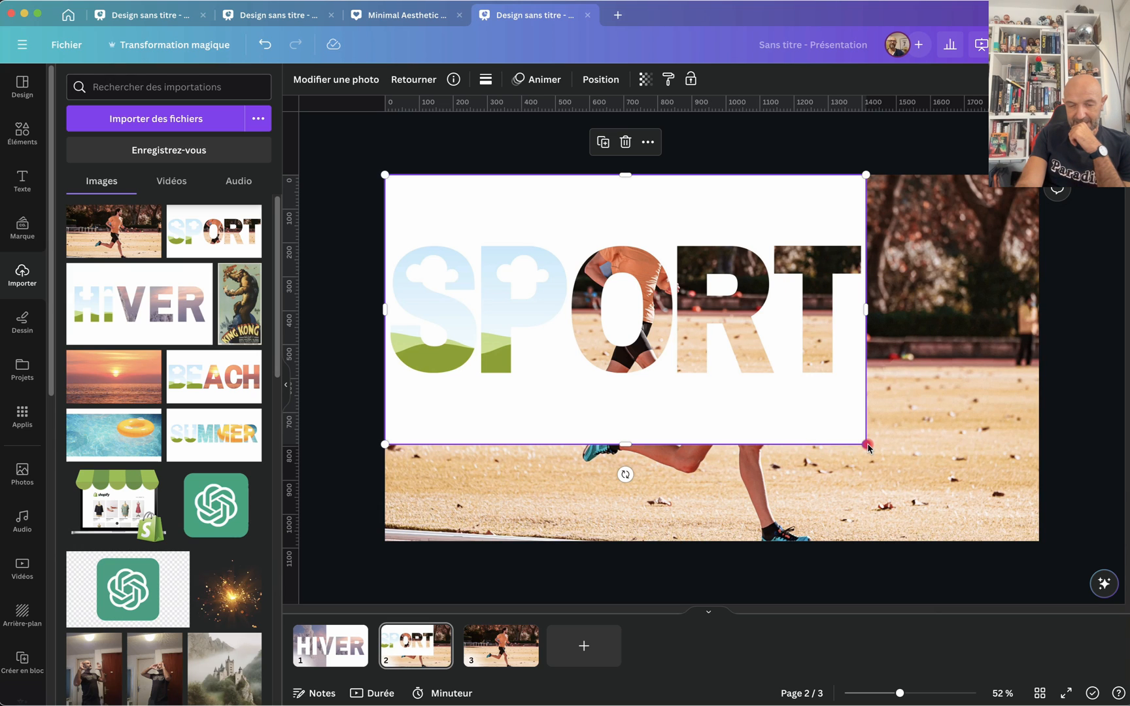
drag(867, 445, 1039, 549)
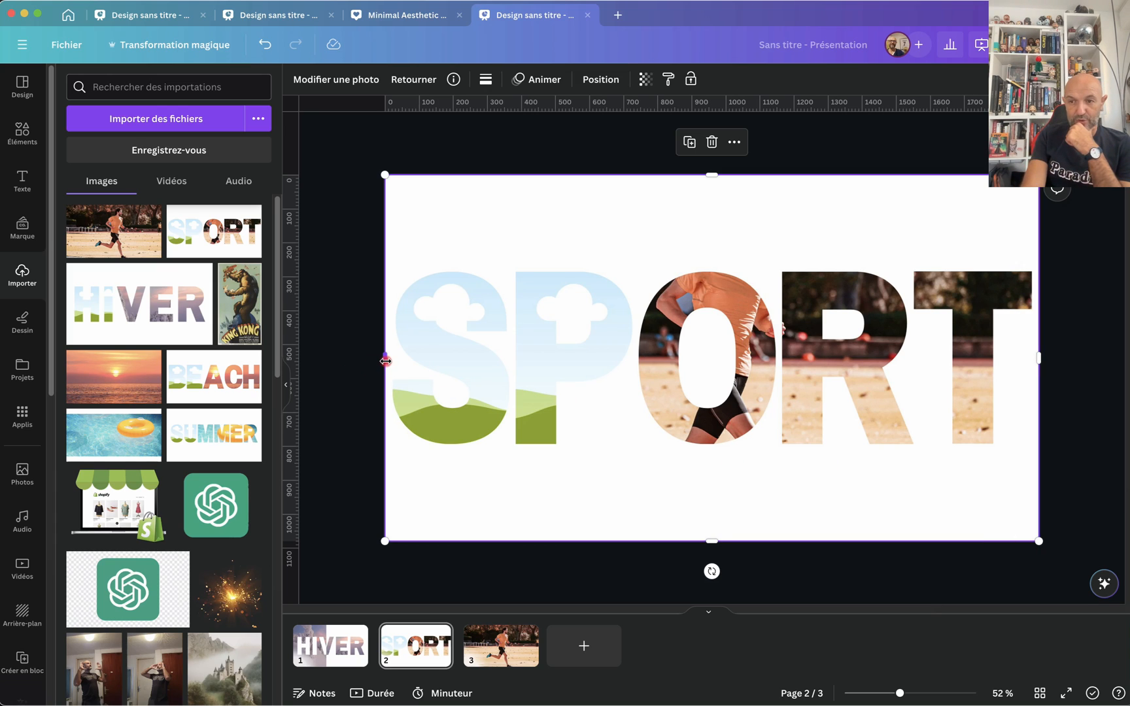
drag(385, 361, 708, 362)
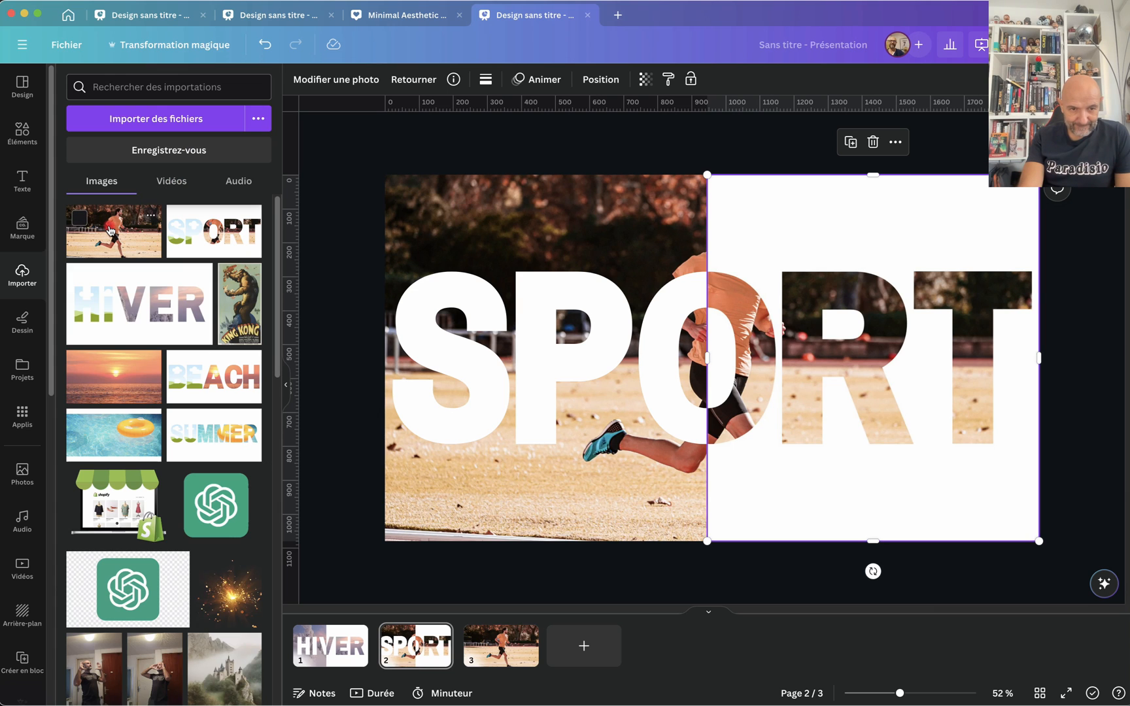
- Add the imported runner photo on top of page 2 at full-page size and remove its background
drag(110, 230, 559, 303)
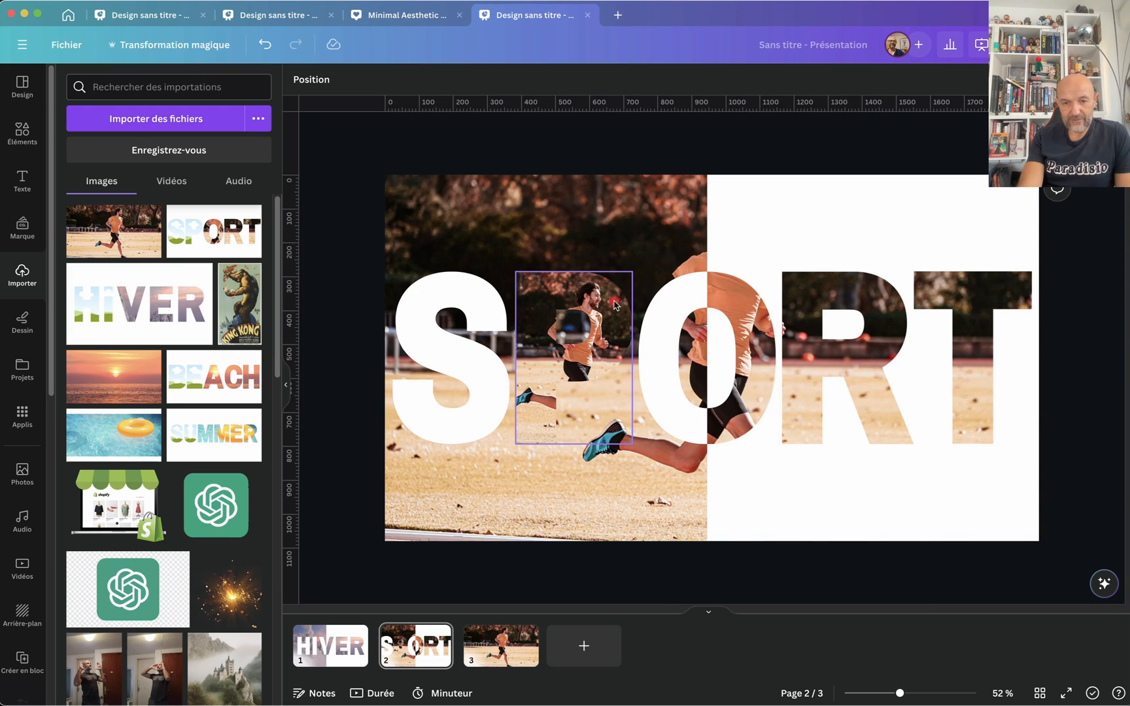
key(super+z)
click(765, 391)
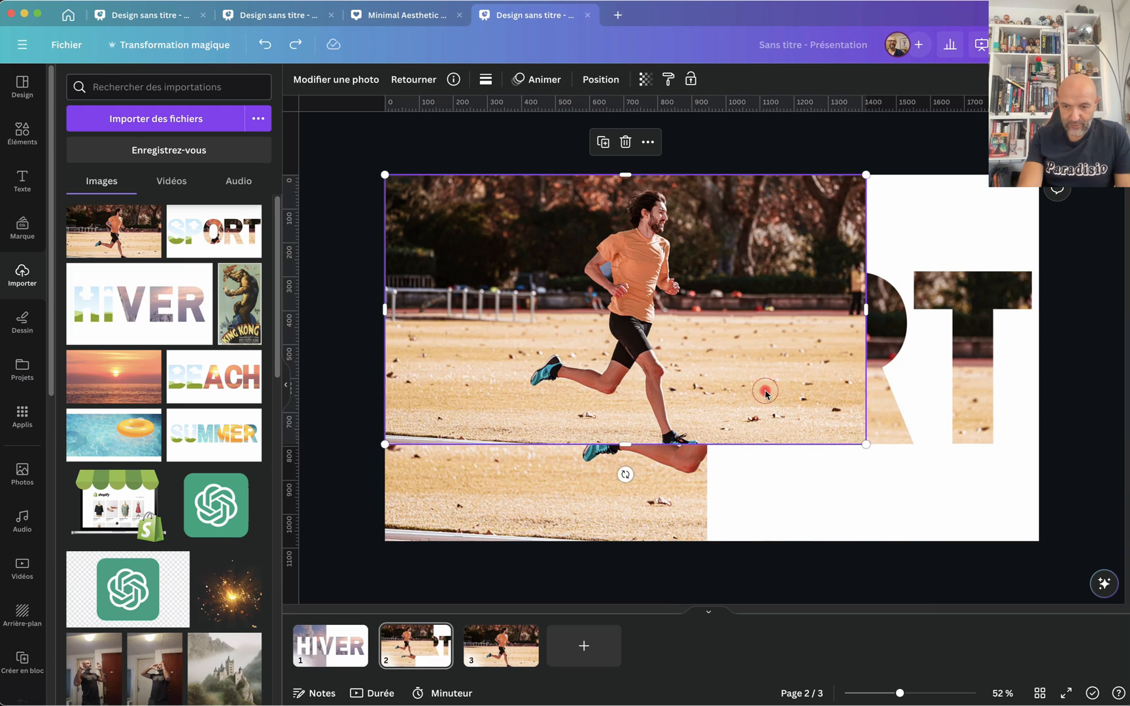
drag(868, 447, 1038, 540)
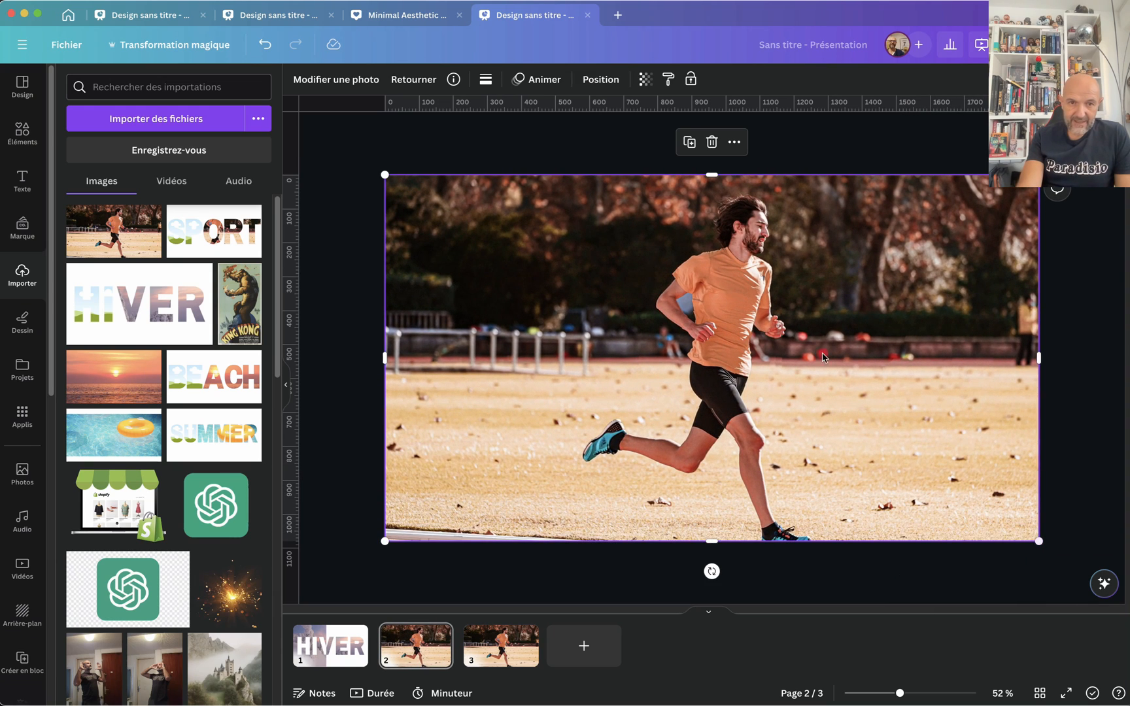
click(334, 80)
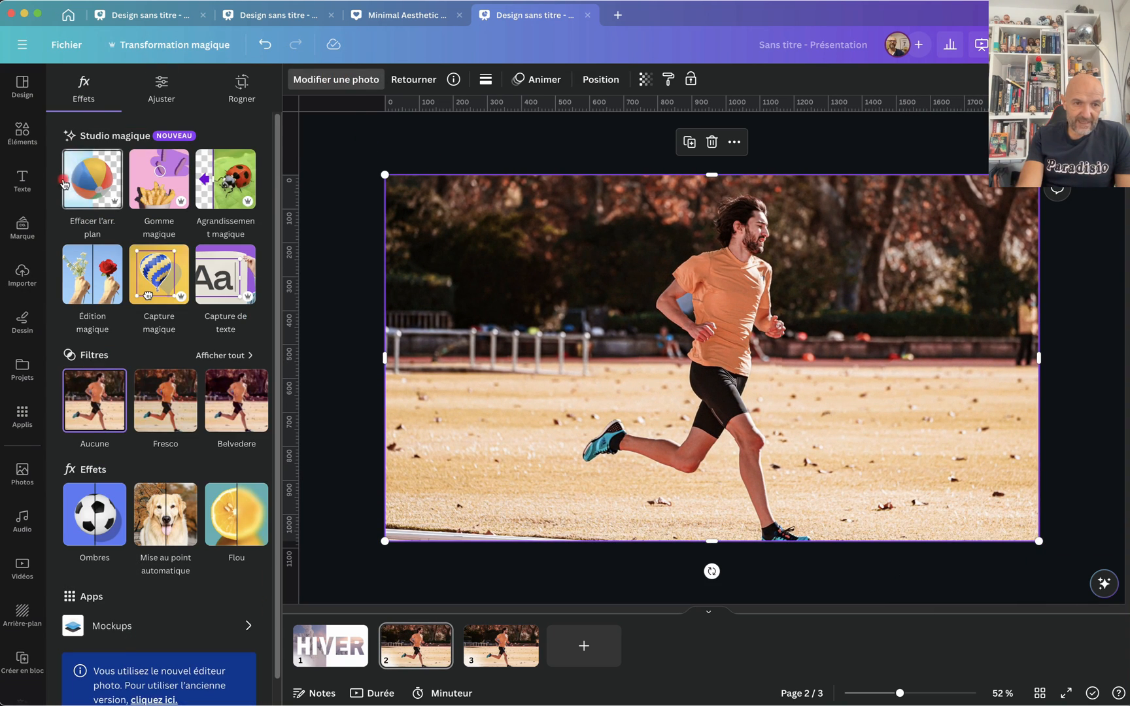
click(89, 192)
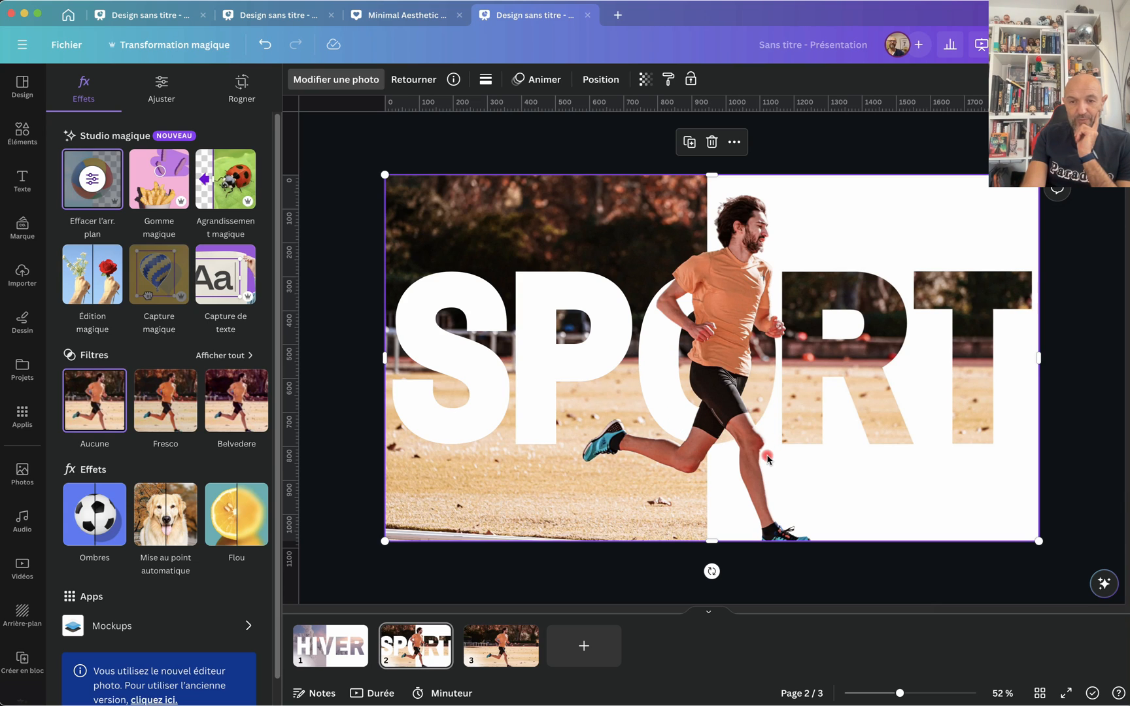
double_click(732, 270)
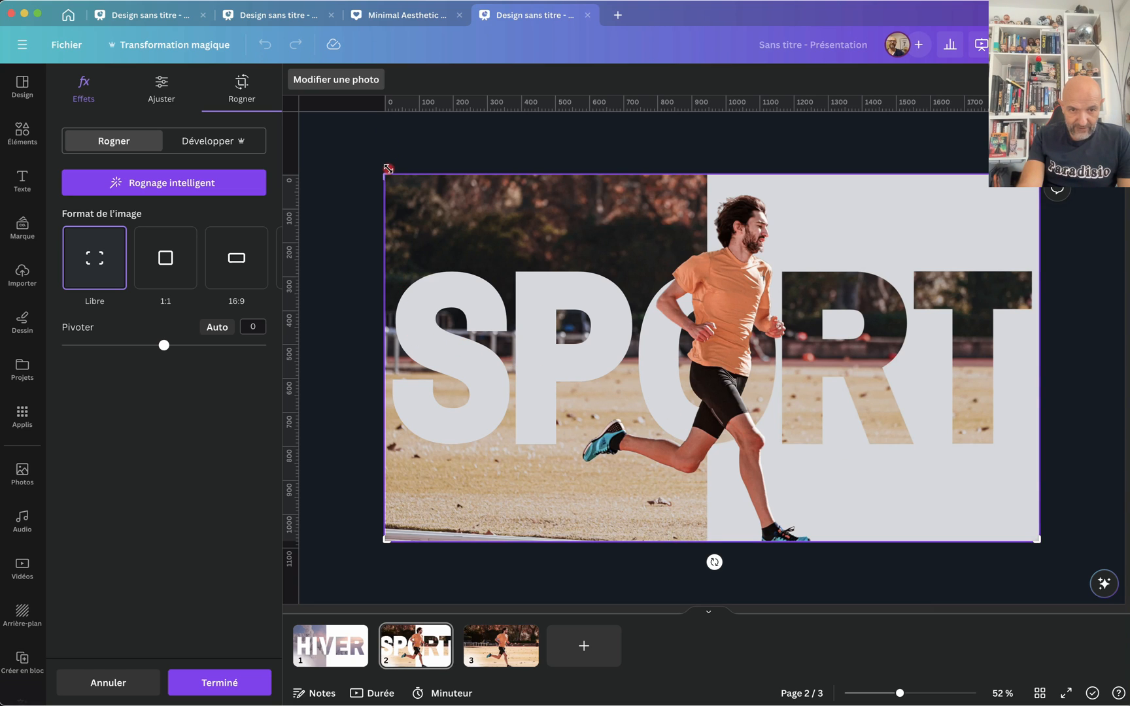
drag(387, 170, 499, 171)
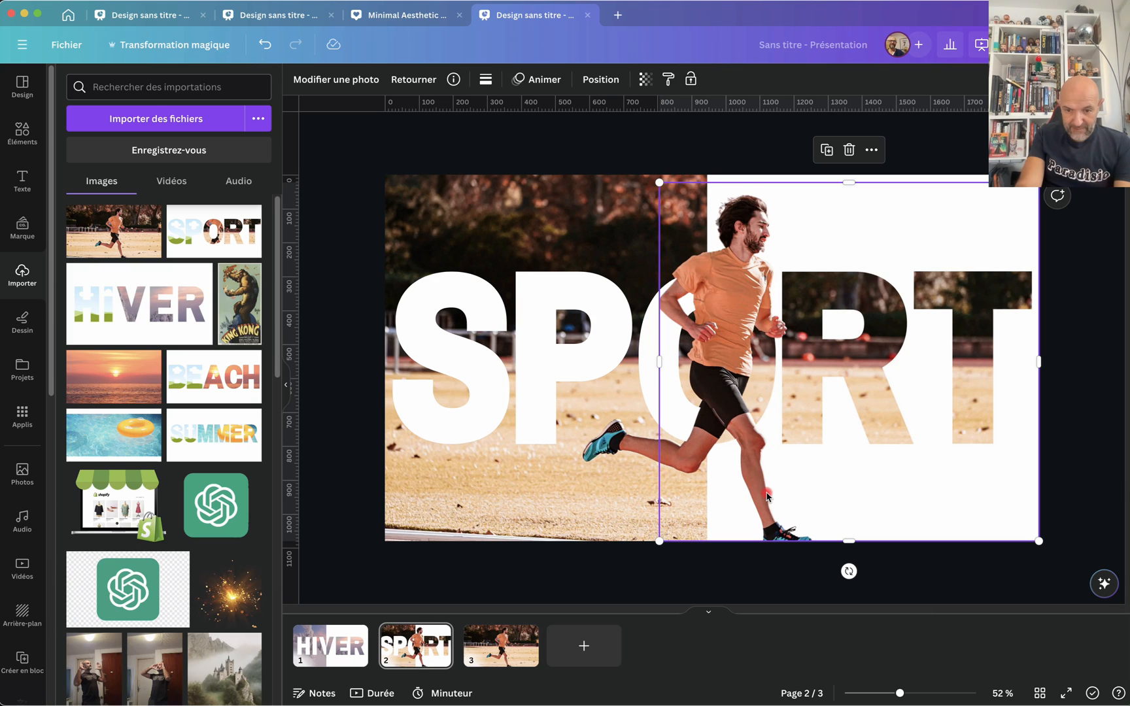
key(super+z)
key(super+z)
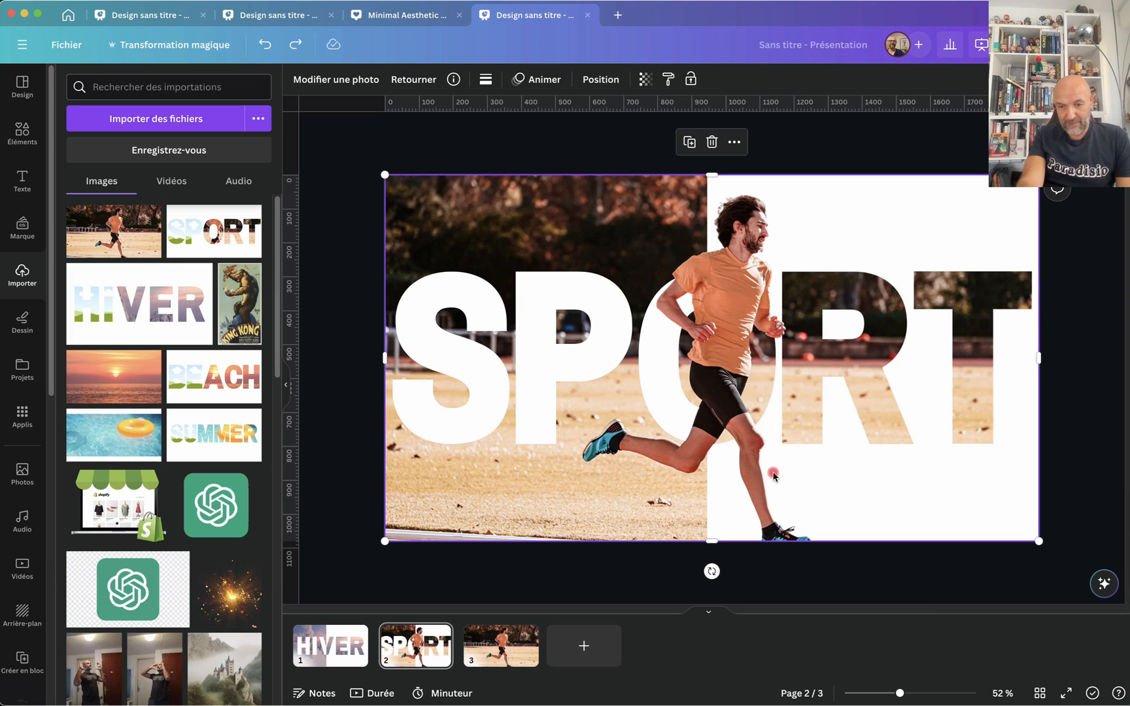
drag(734, 385, 734, 384)
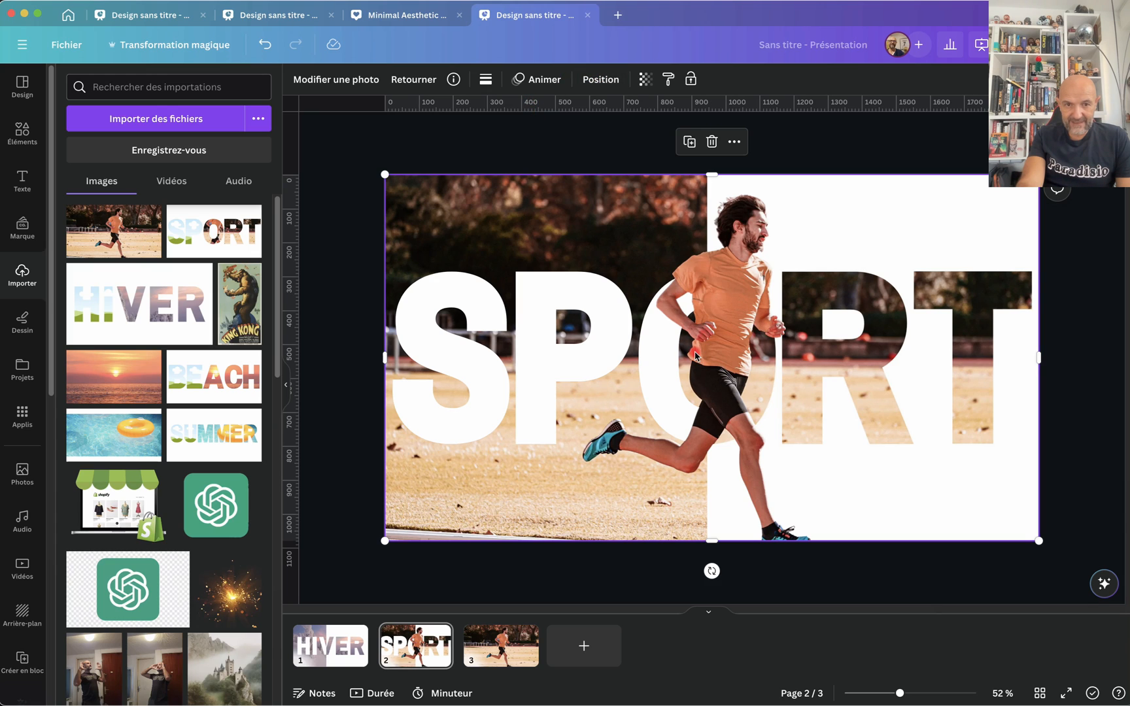
- Crop the right side of the runner cutout so it ends about halfway through the runner's body
double_click(709, 327)
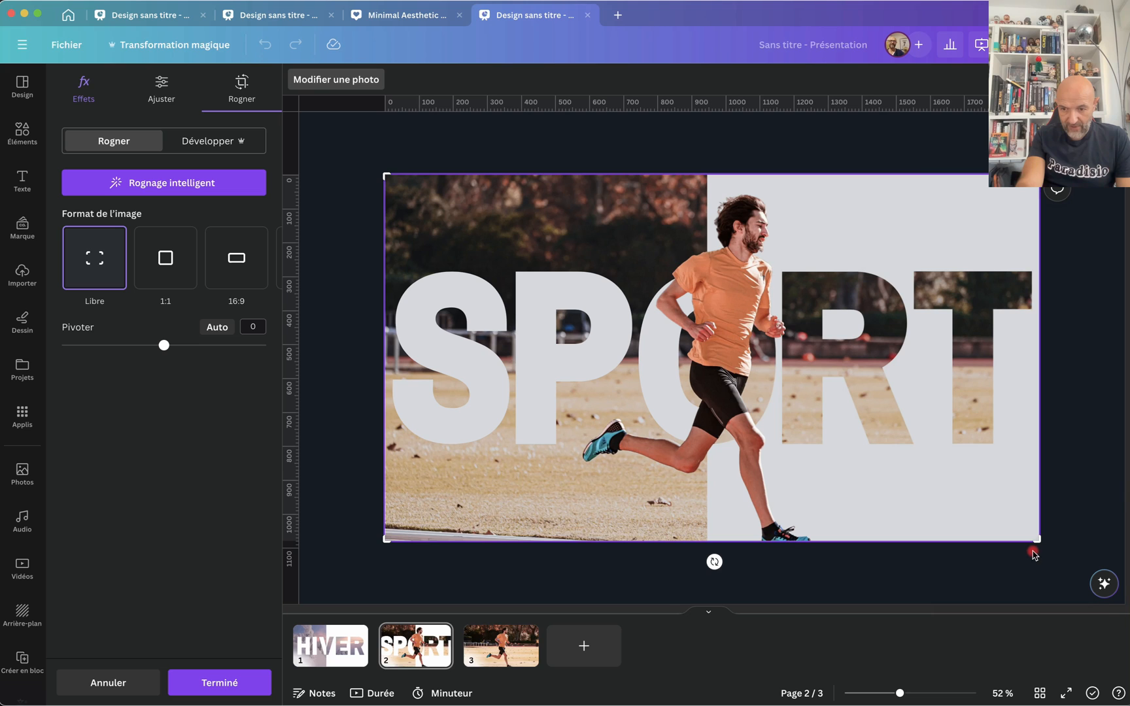
drag(1037, 541, 742, 644)
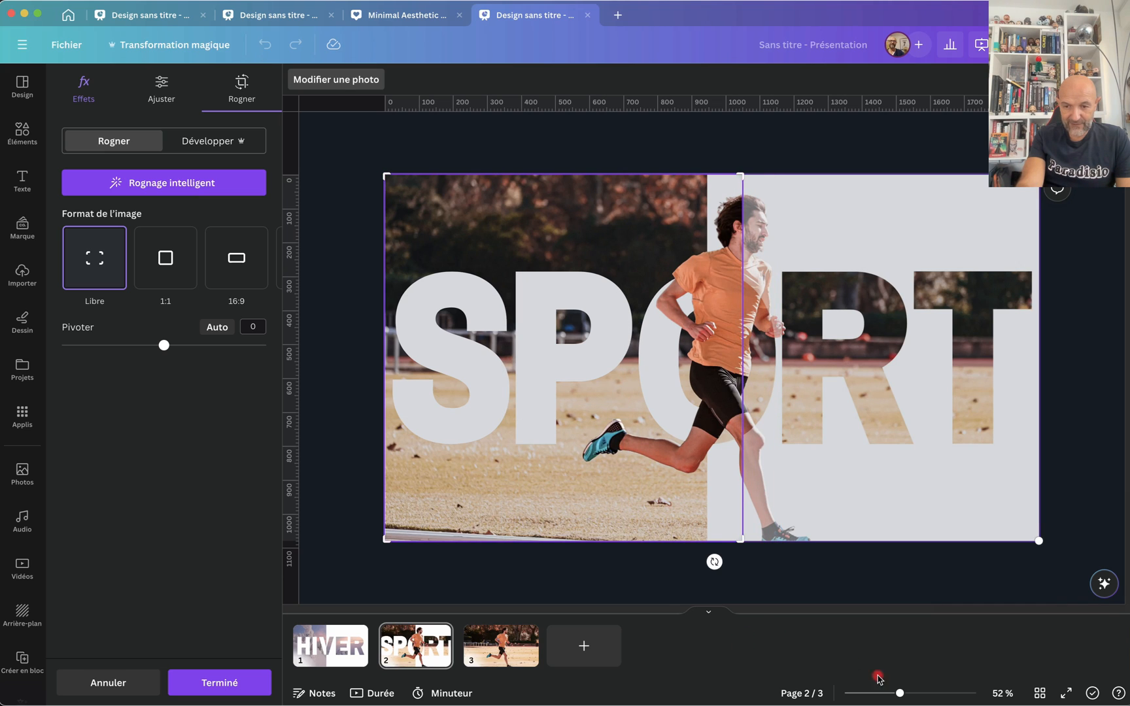
click(1104, 515)
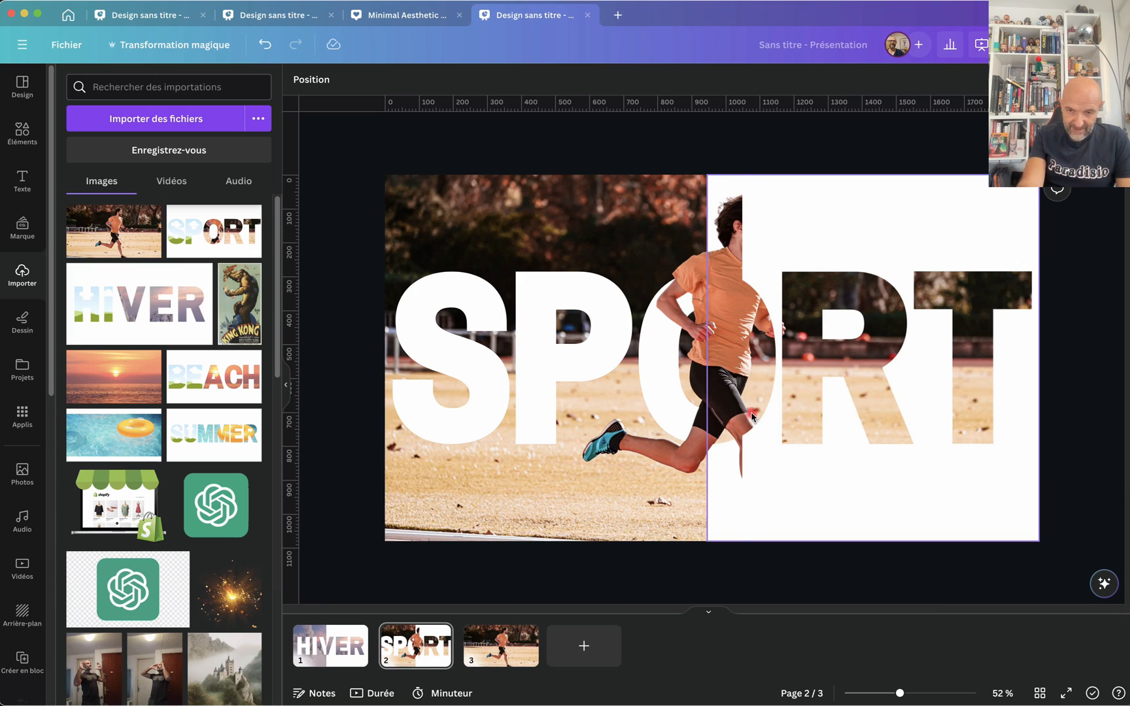
click(719, 397)
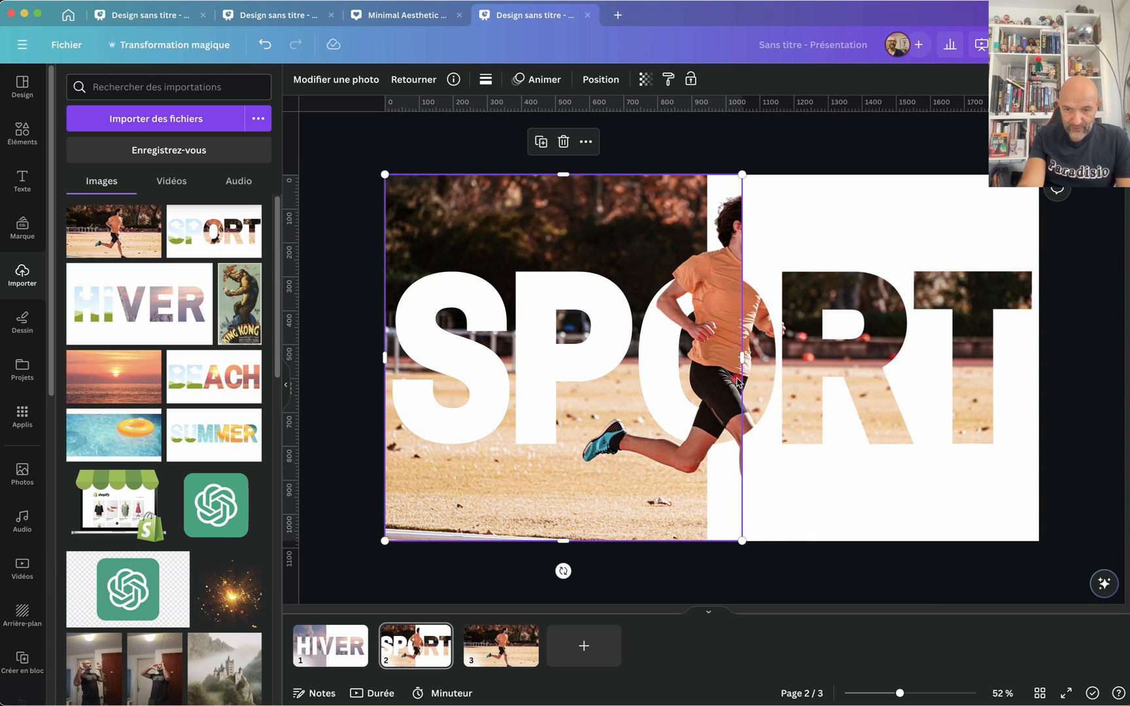
drag(741, 359, 722, 366)
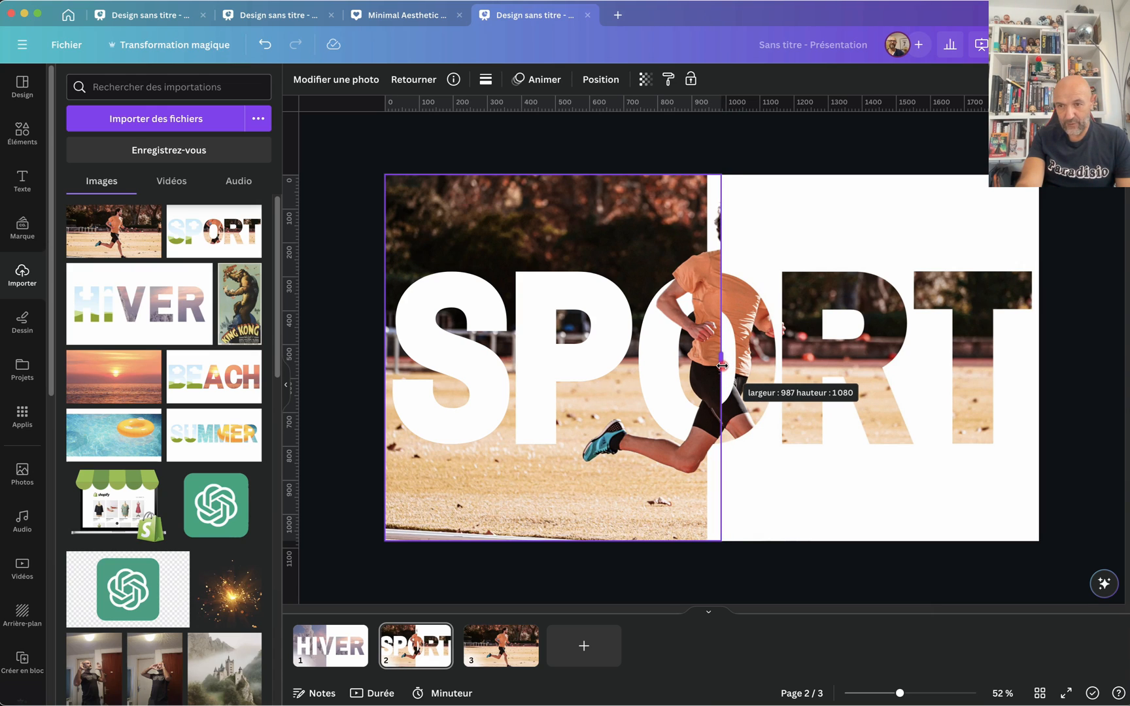
drag(722, 366, 722, 366)
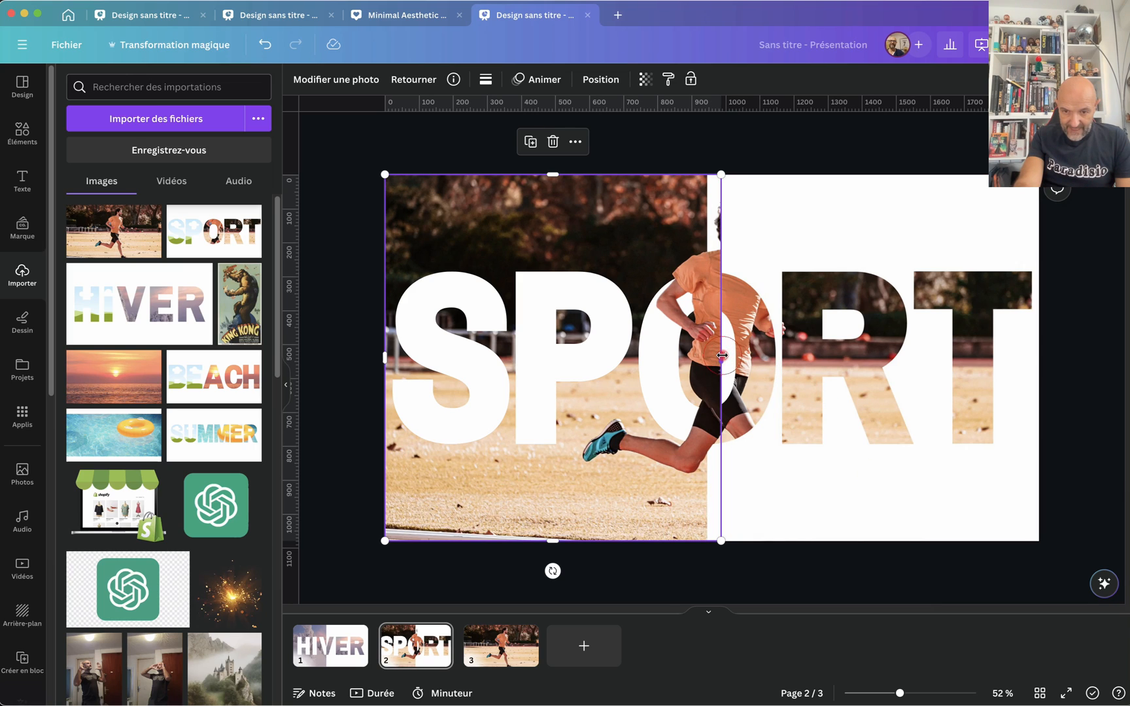
drag(721, 355, 725, 356)
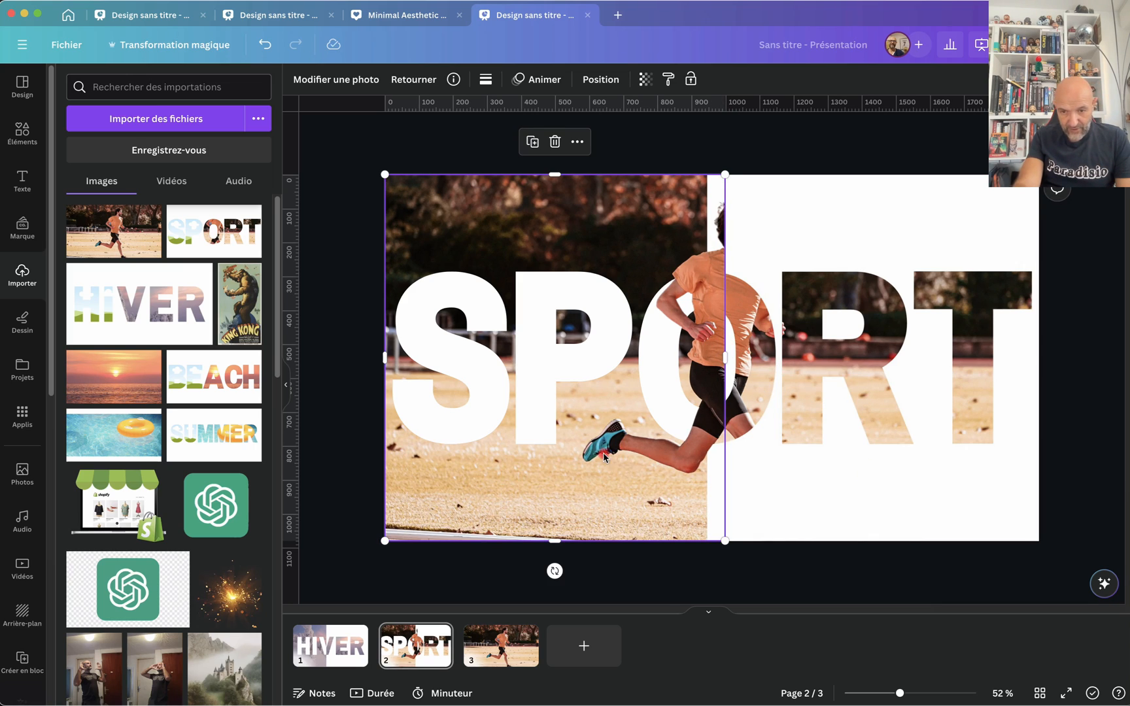
- Duplicate the cropped runner cutout on page 2, with the layer list open
click(782, 478)
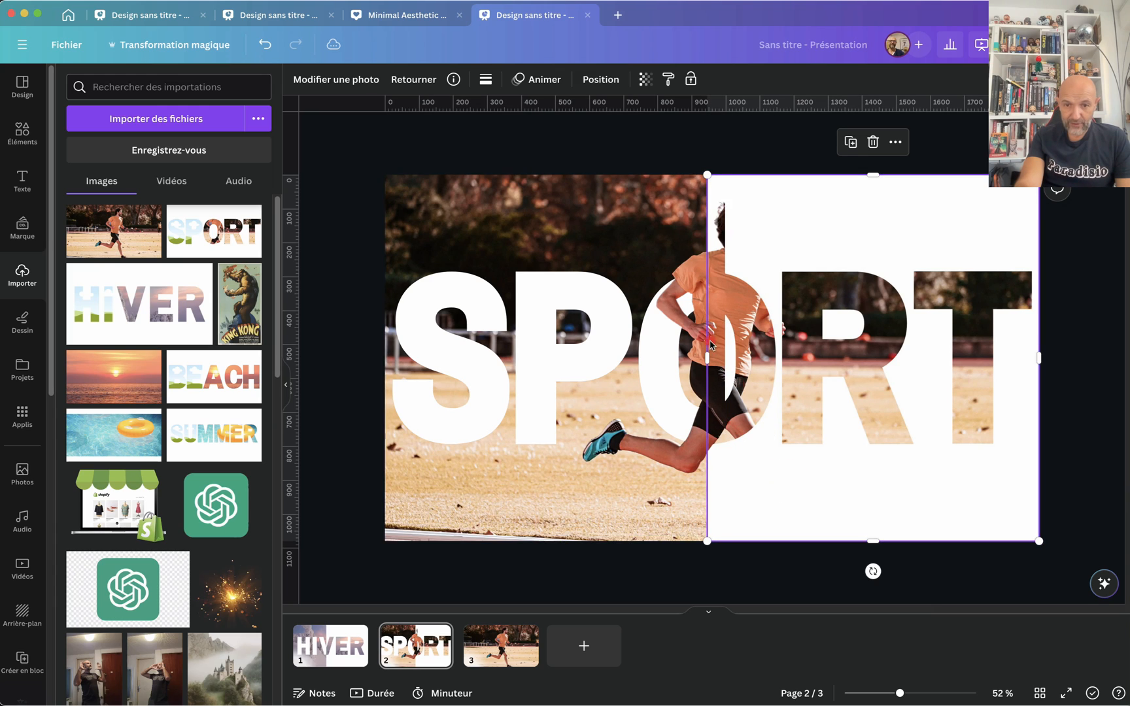
double_click(679, 283)
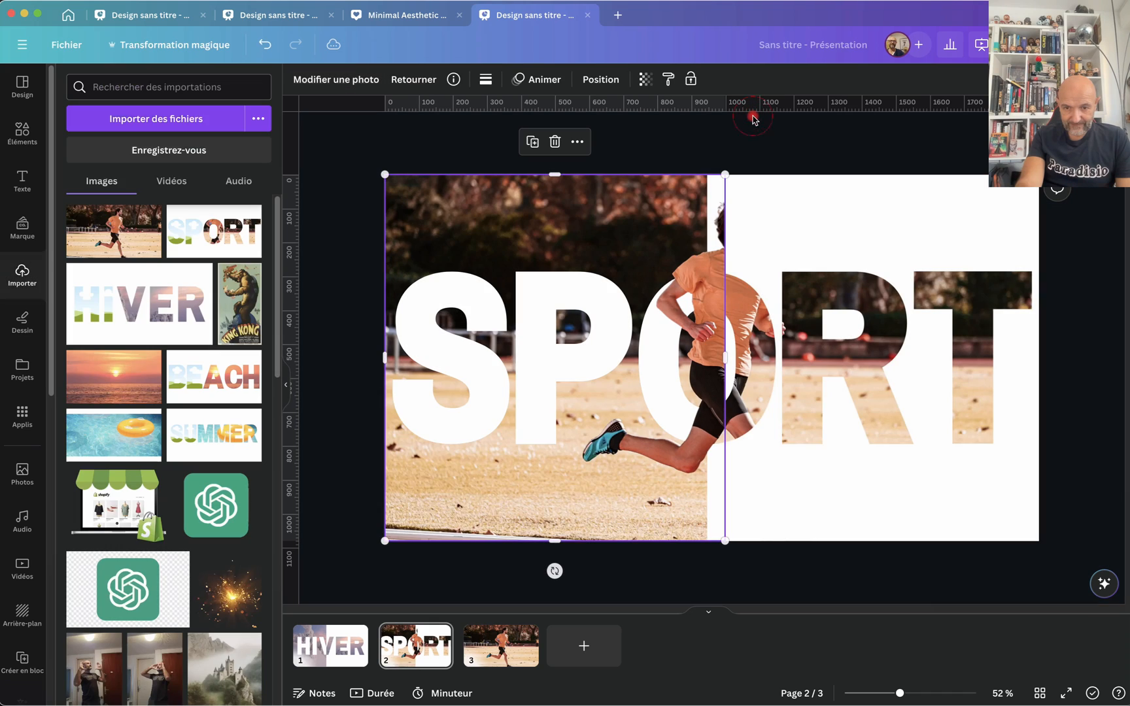
click(752, 116)
click(709, 281)
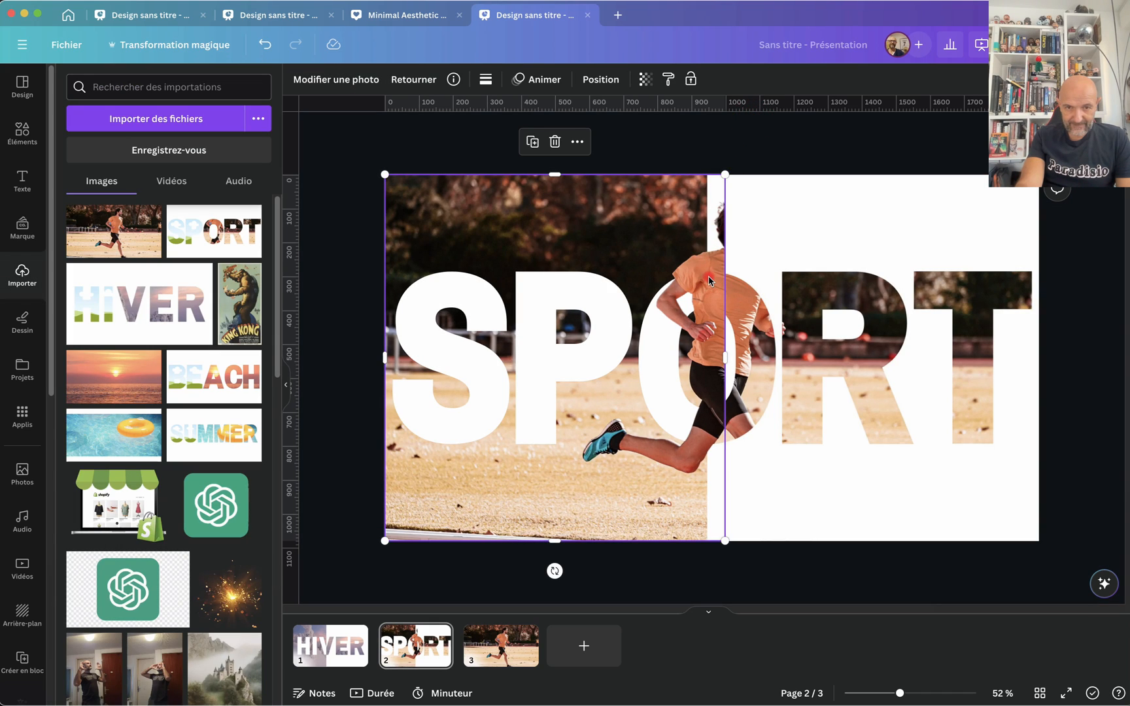
click(600, 79)
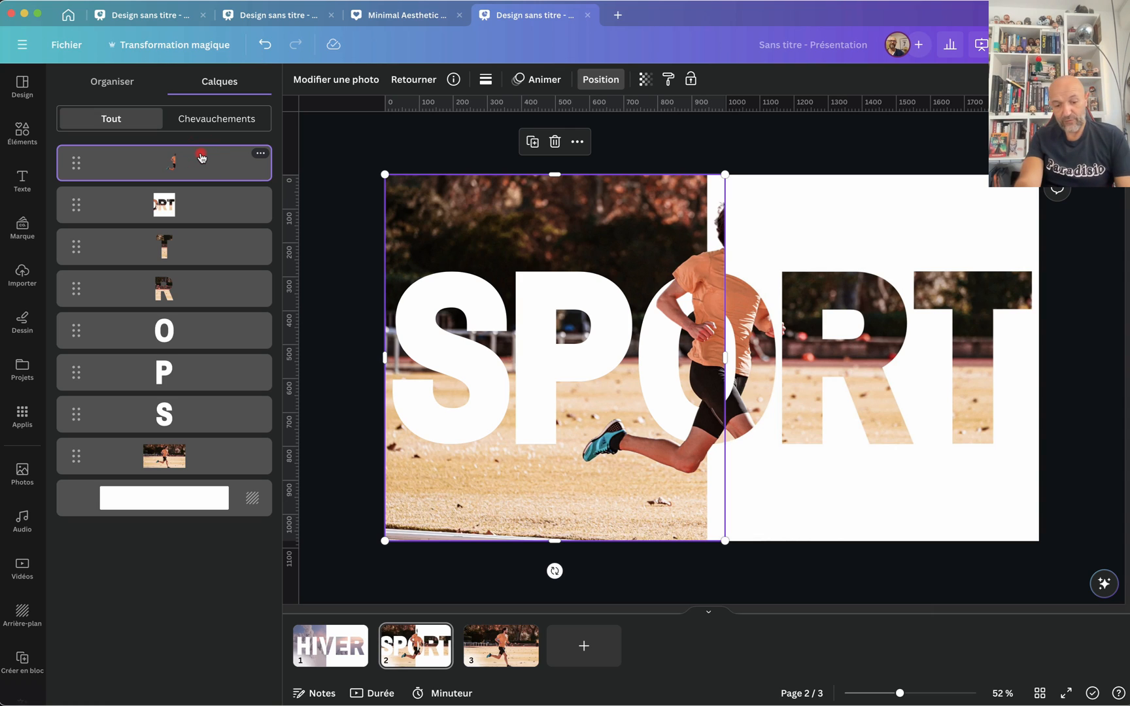
key(super+d)
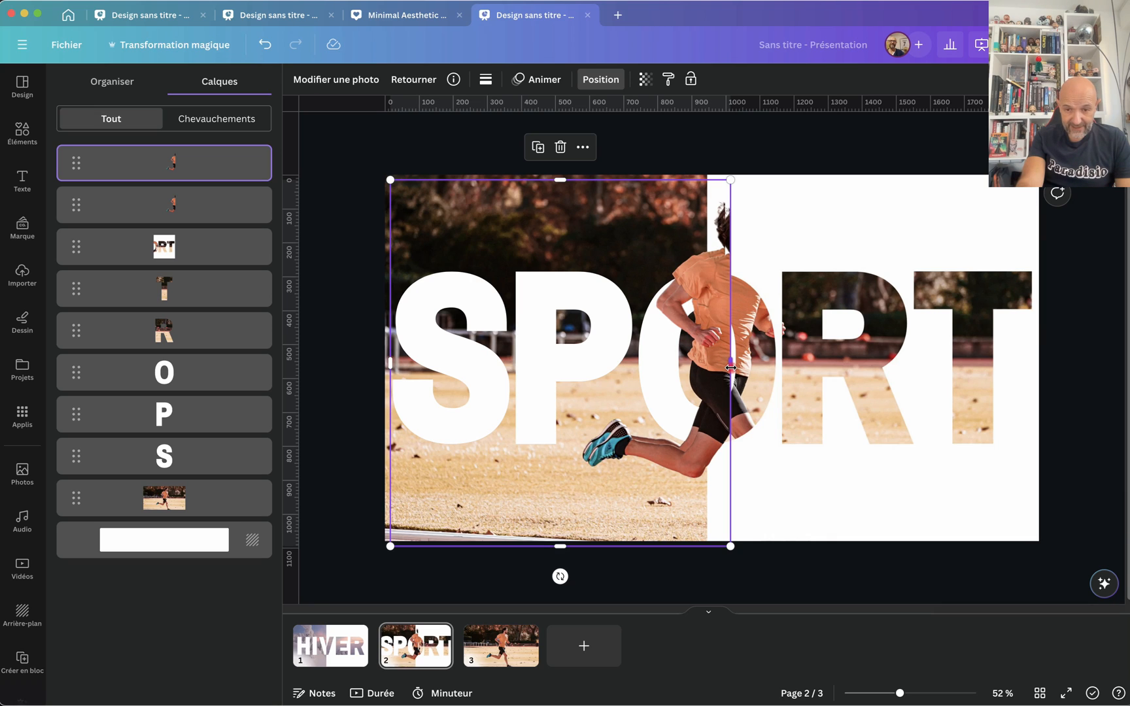
- Widen the duplicate's crop to include the runner's face and front arm, and cut its lower edge up to the thighs
drag(731, 367, 809, 368)
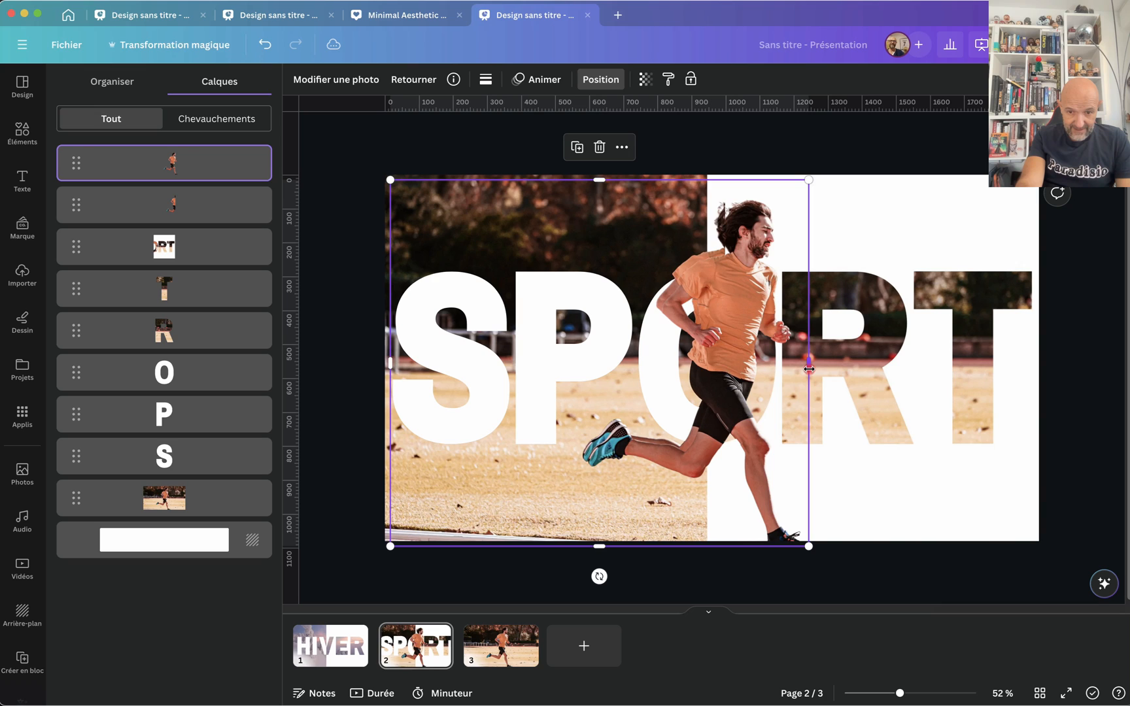
drag(599, 545, 600, 411)
click(845, 143)
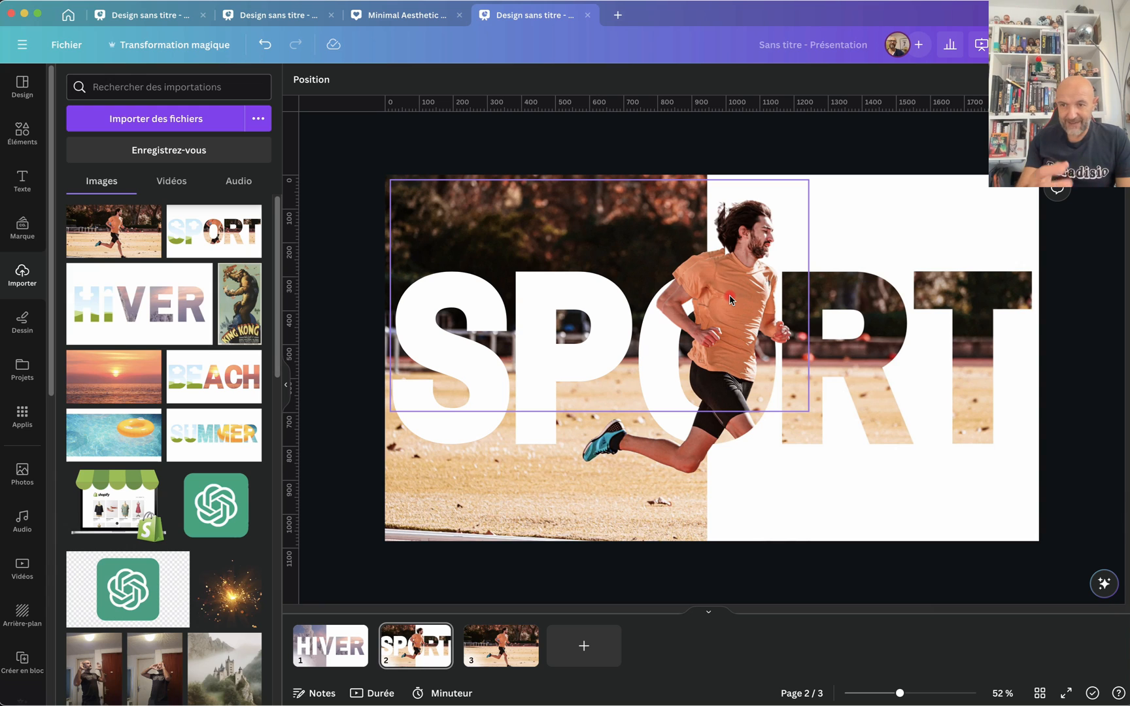
- Nudge the runner's upper-body cutout slightly upward on page 2 and inspect its alignment around the arm and the letter R
double_click(734, 428)
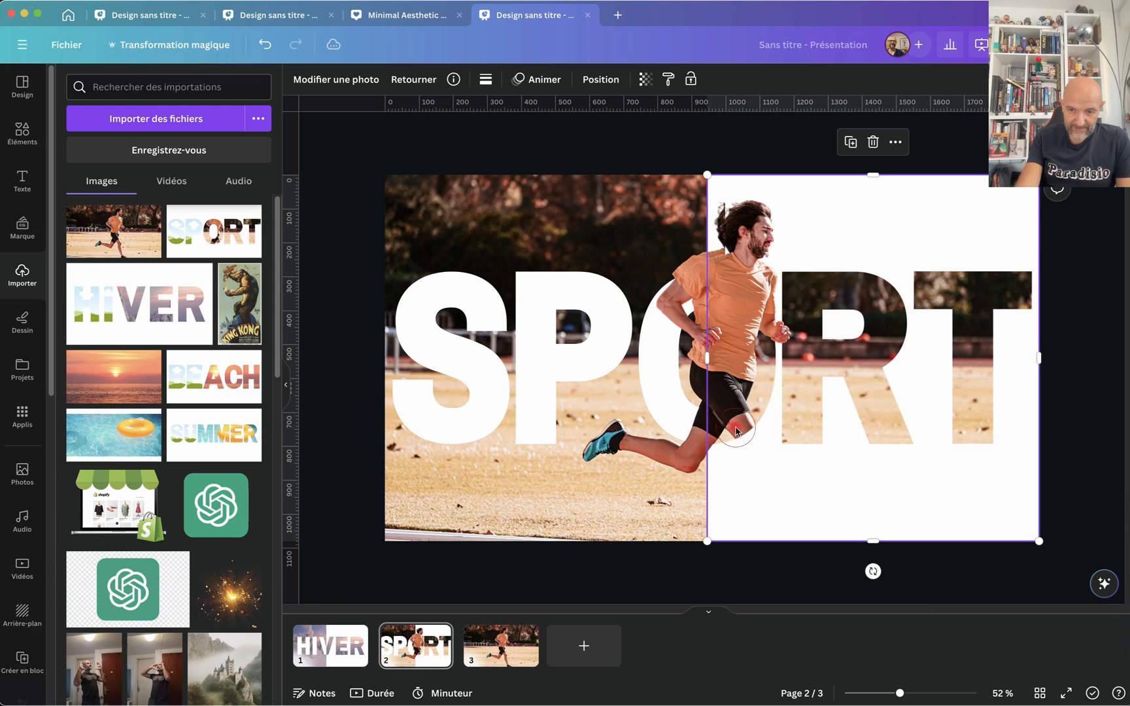
click(736, 138)
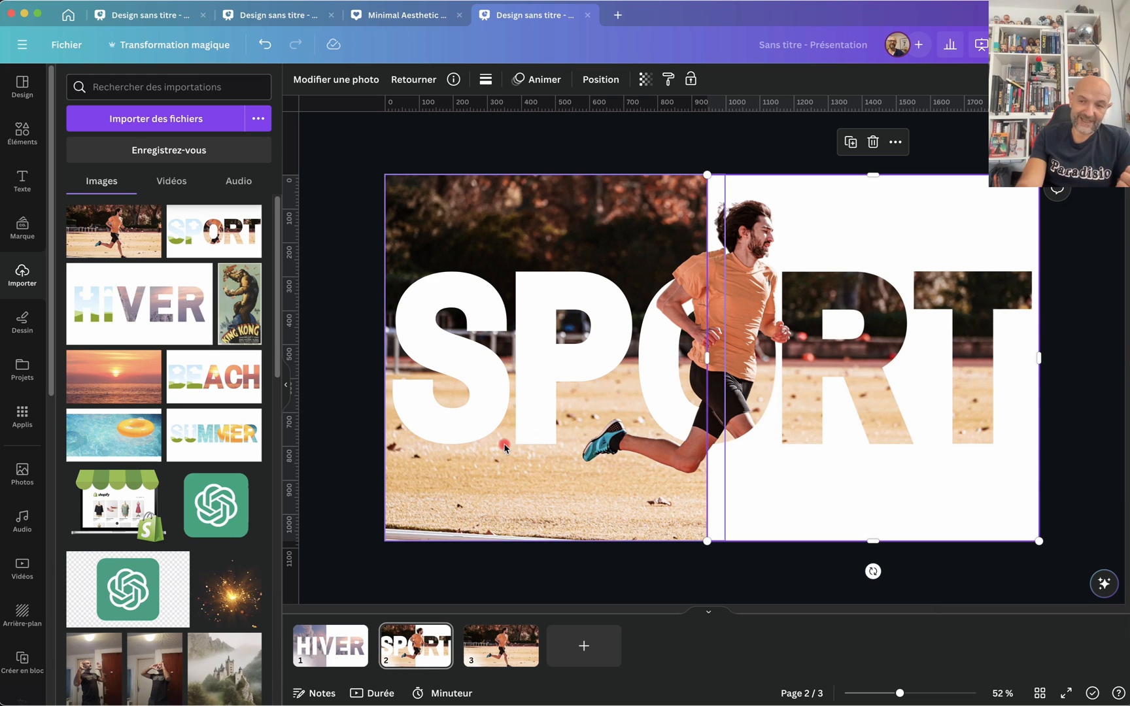
click(755, 151)
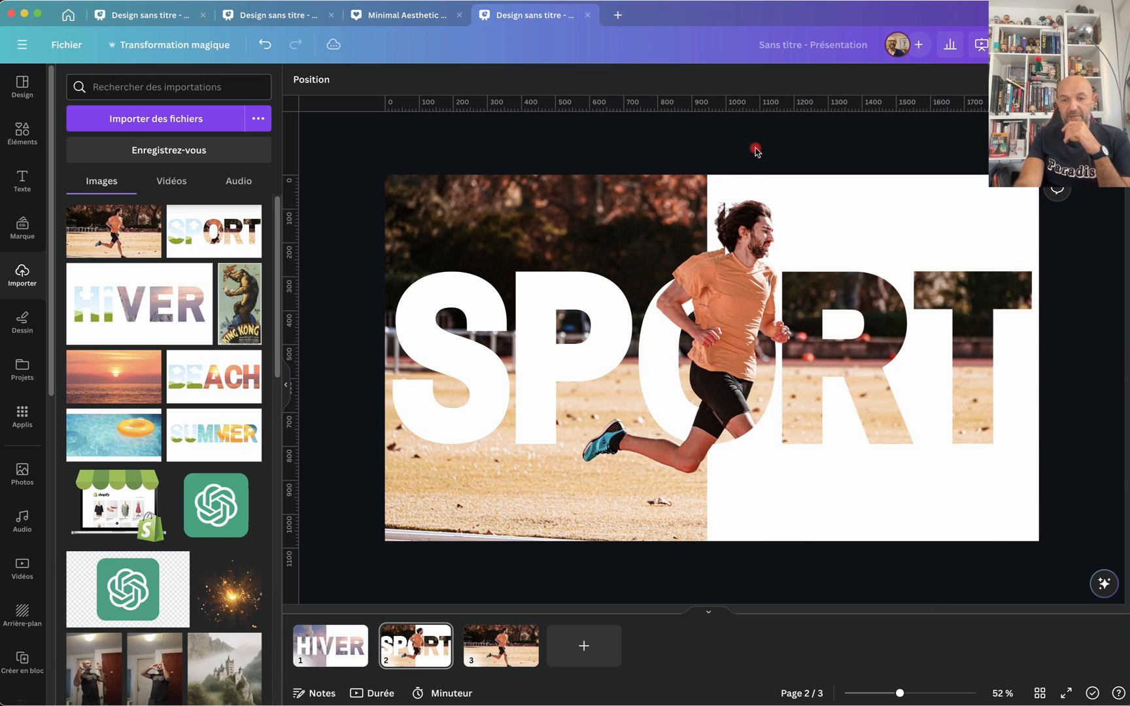
click(760, 298)
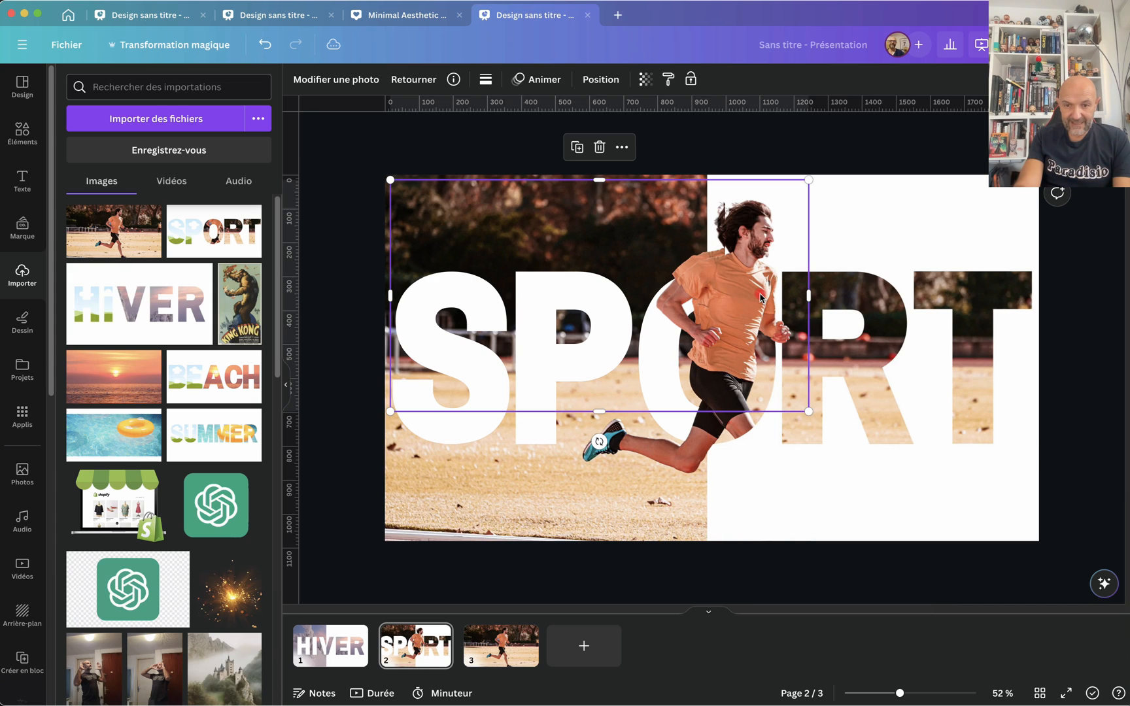
key(Up)
key(Up)
key(Up)
key(Up)
key(Up)
key(Up)
key(Up)
key(Up)
key(Up)
key(Up)
key(Up)
key(Up)
key(Up)
key(Up)
key(Up)
key(Up)
key(Up)
key(Up)
key(Up)
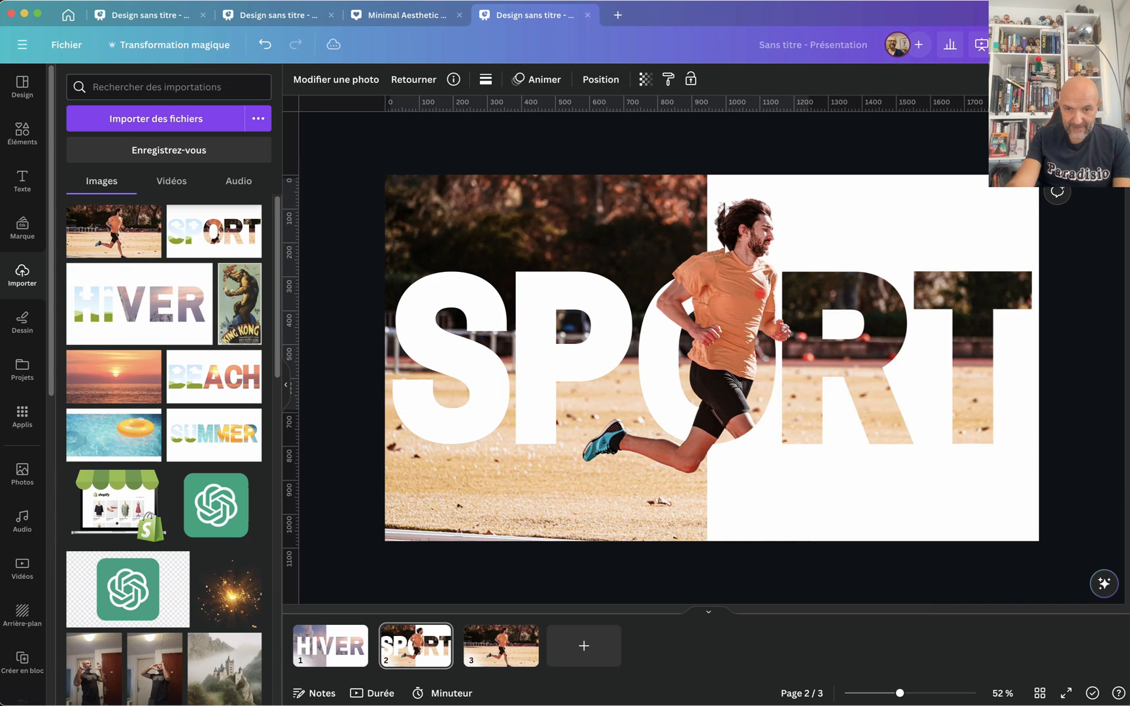
key(Up)
key(Up)
key(Up)
key(Up)
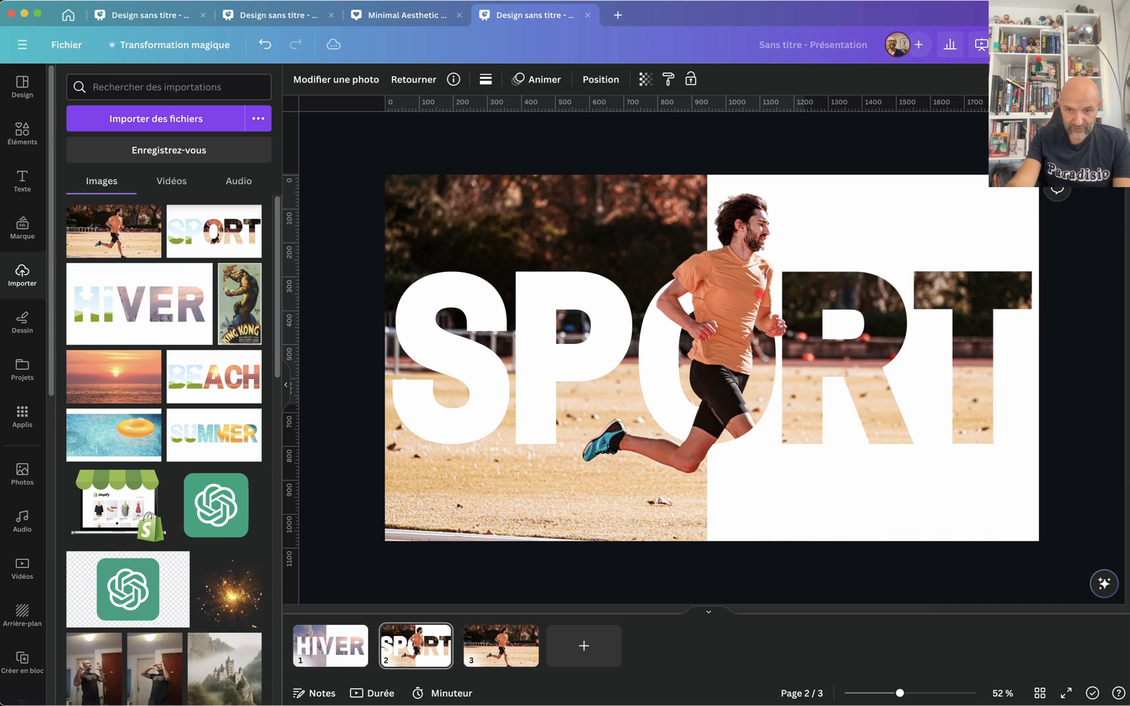
click(882, 139)
scroll(902, 304, up, 2)
scroll(902, 304, up, 5)
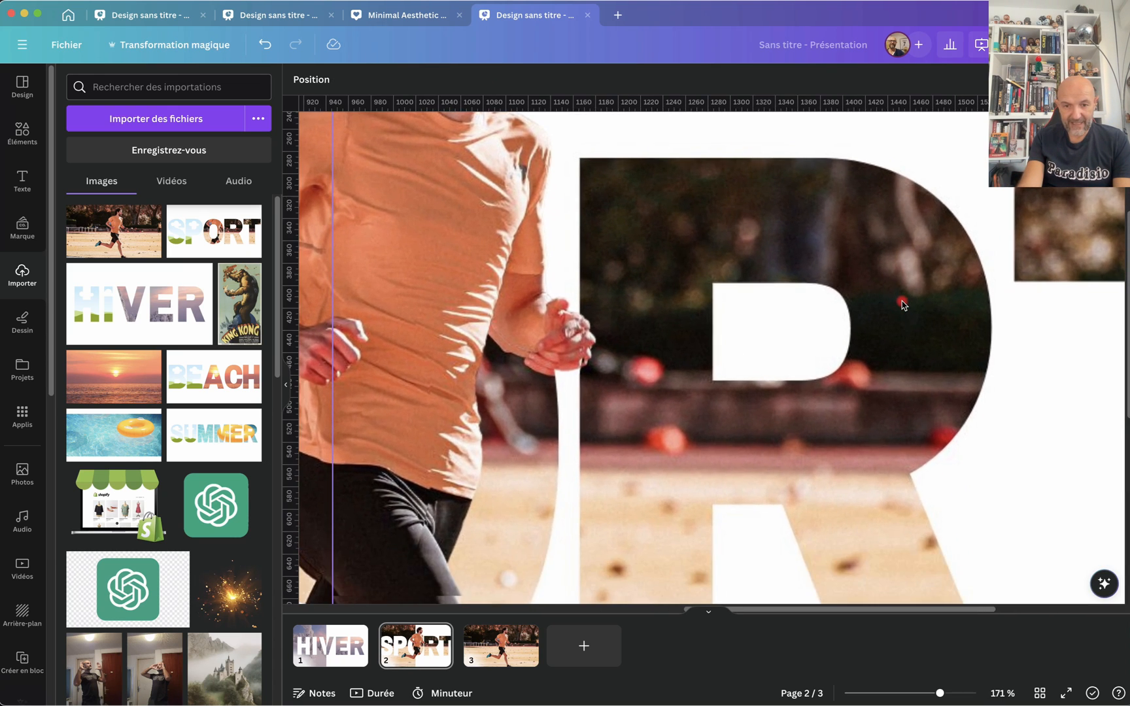
scroll(901, 303, down, 6)
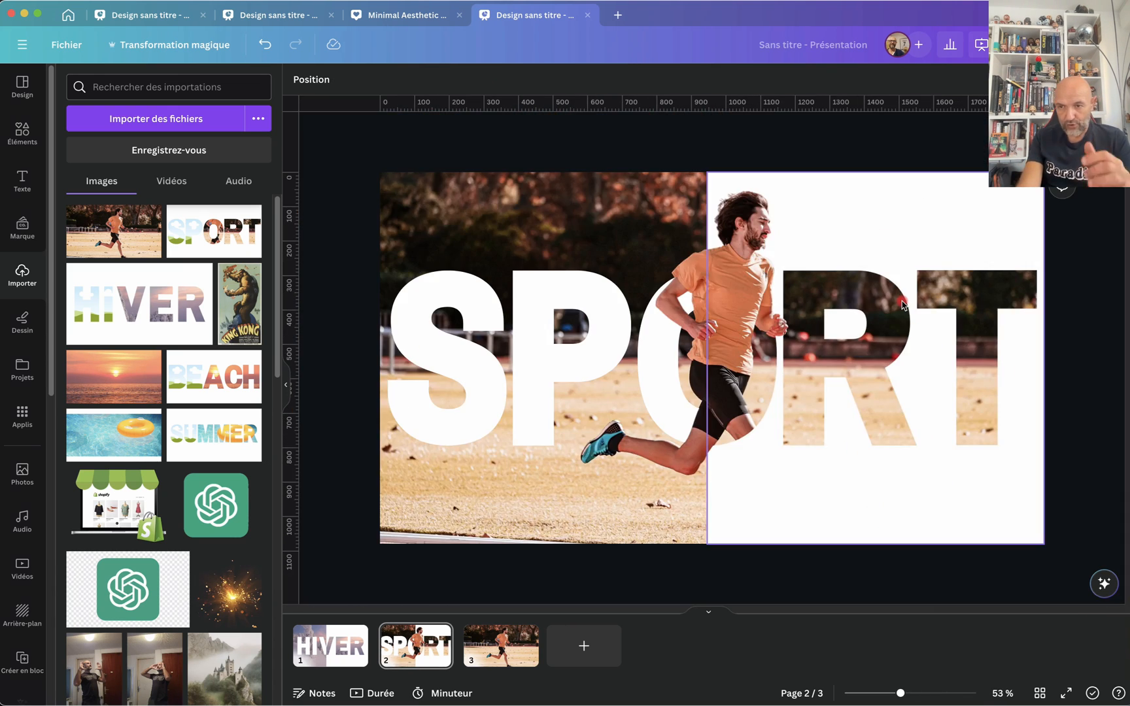
- Add a fourth page and set its background to the dark grey from the brand palette
click(582, 645)
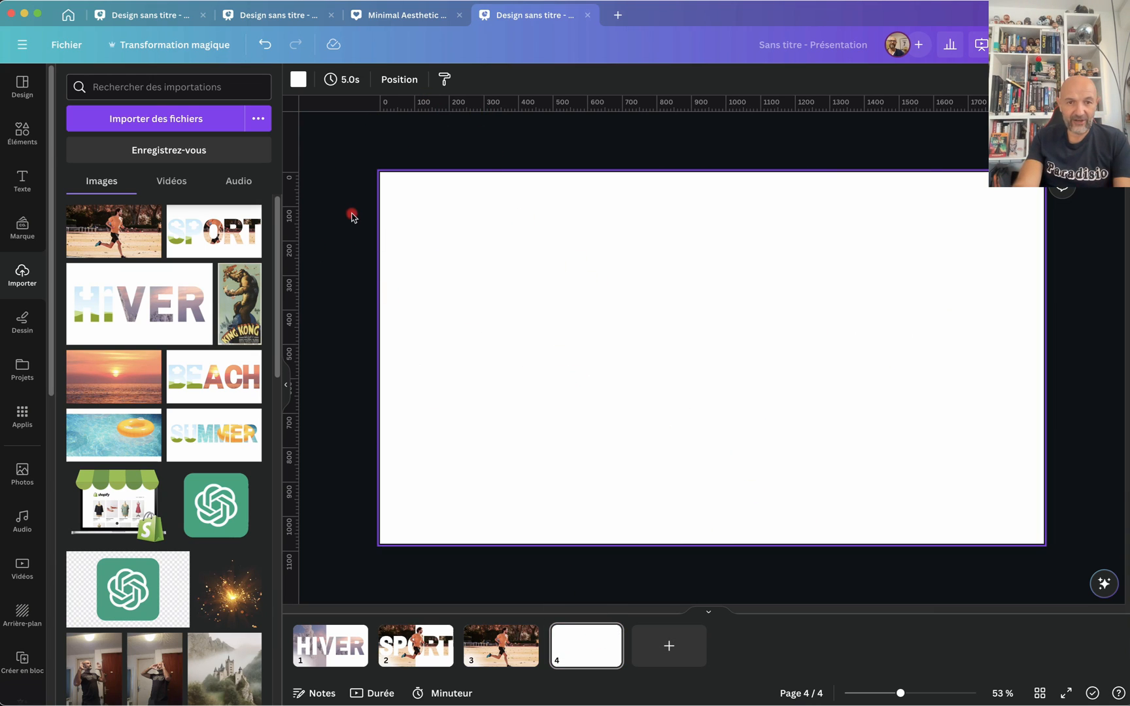
click(298, 79)
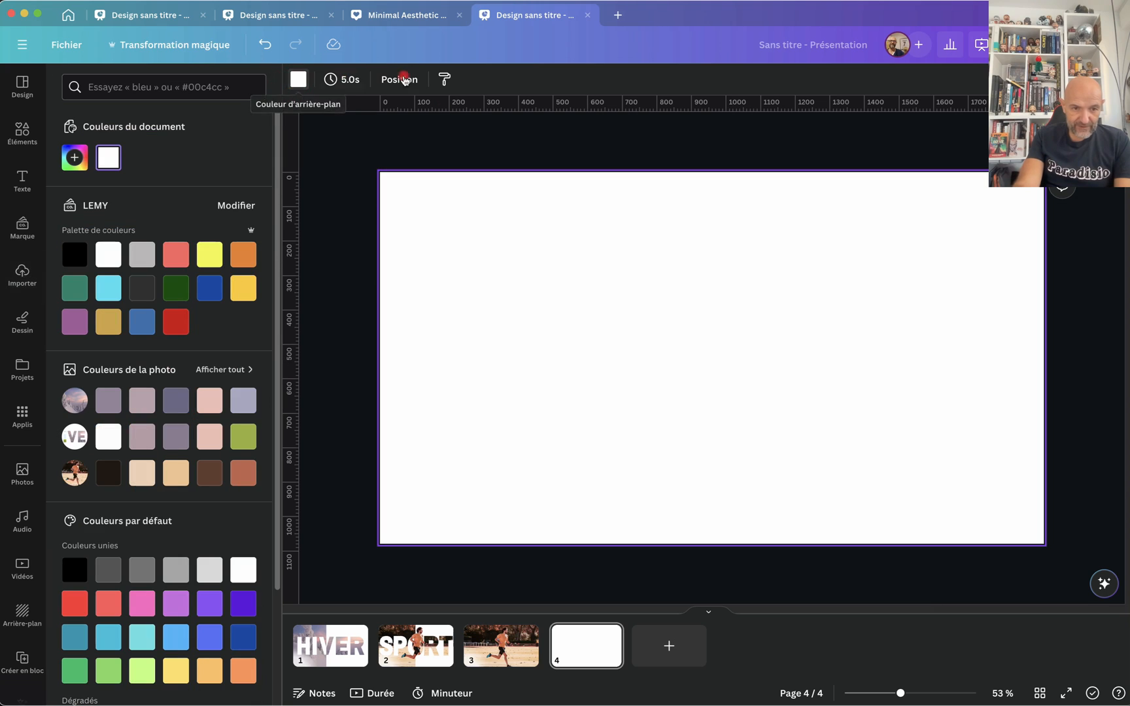
click(139, 294)
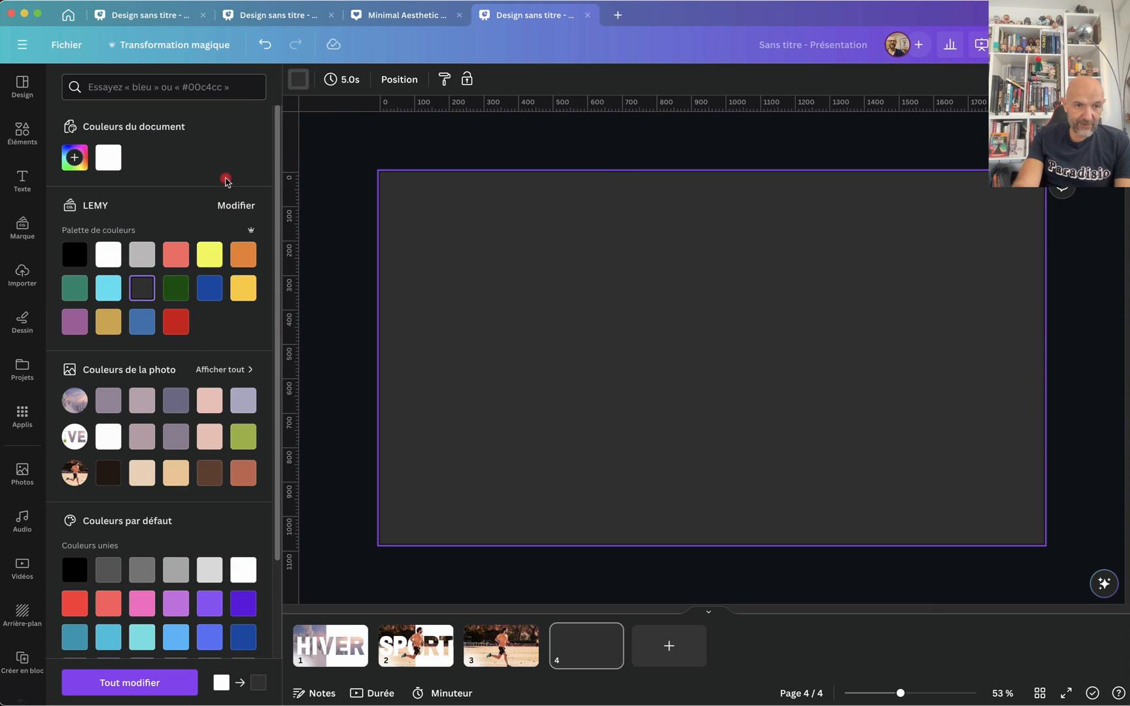
- Add the letter H frame to page 4 and enlarge it to almost the full page height, centred on the page
click(22, 134)
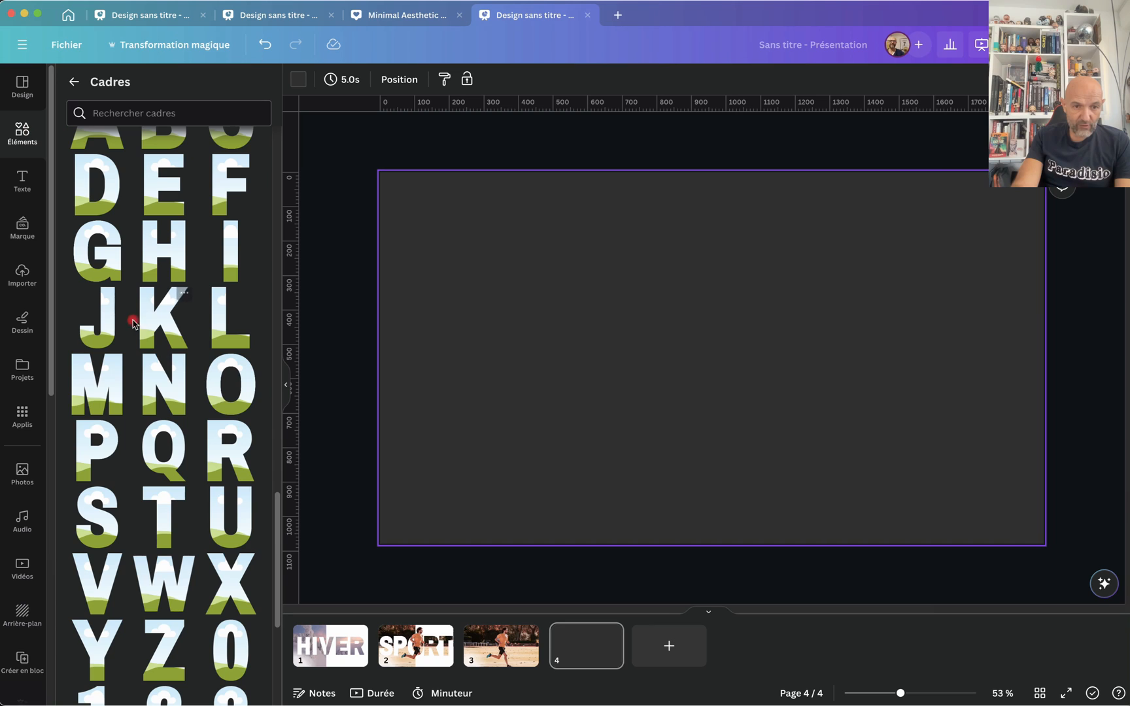
click(158, 247)
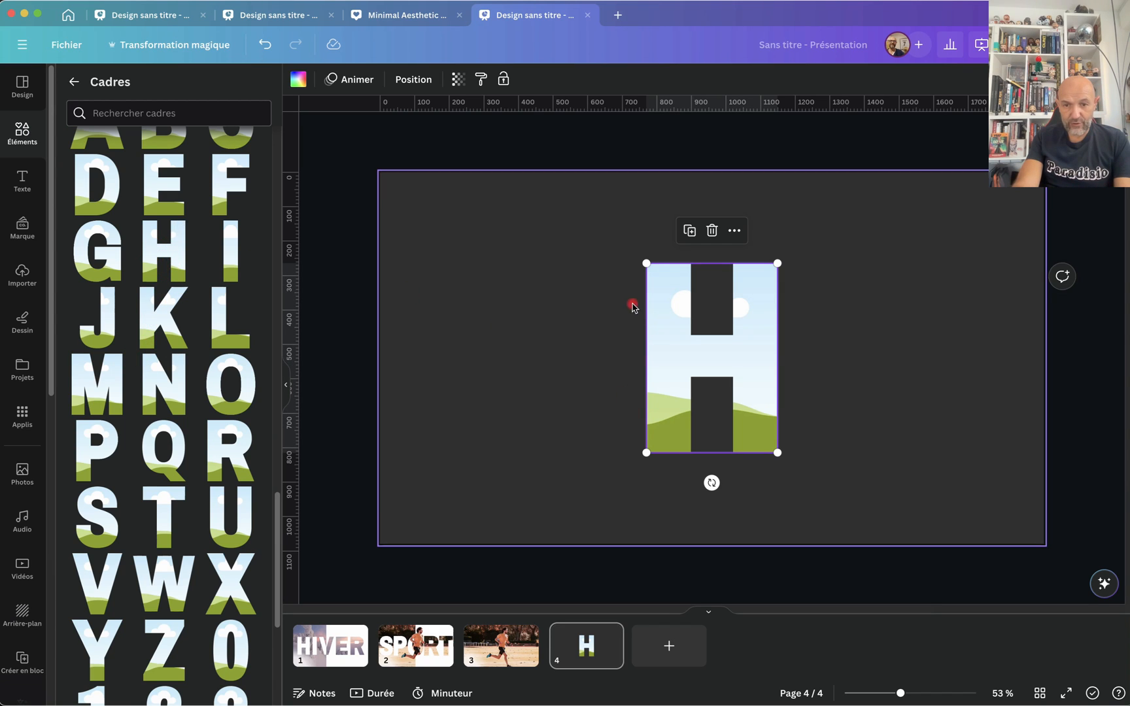
drag(646, 262, 565, 203)
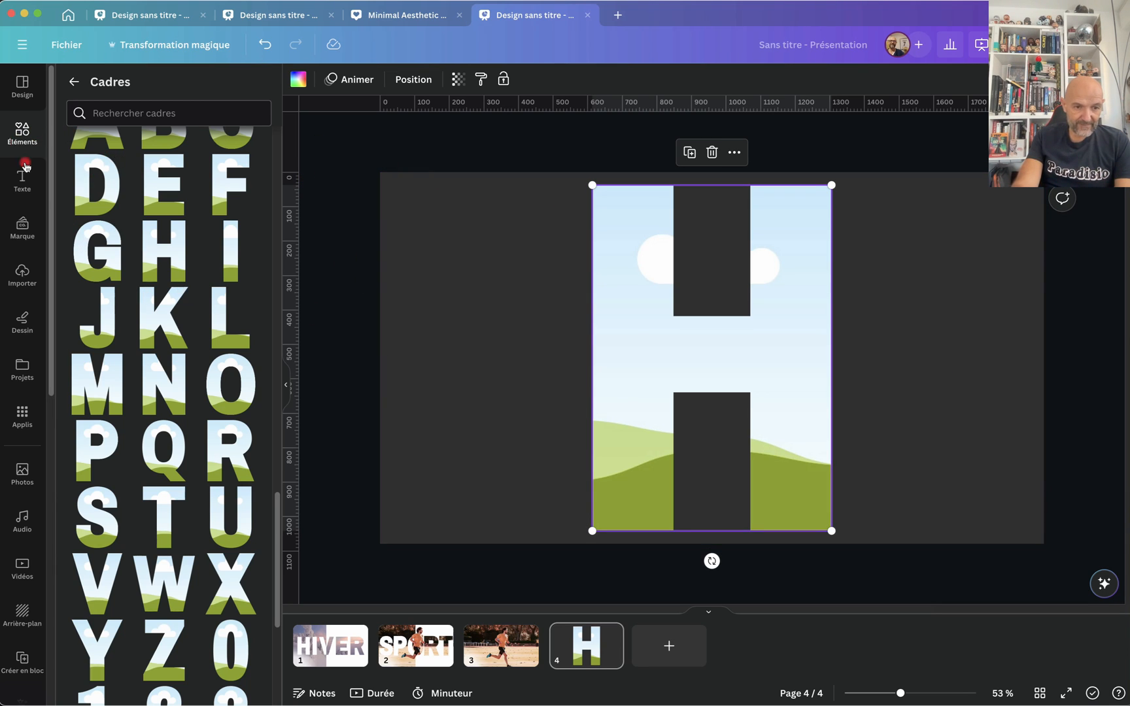
- Search the photos for "HALLOWEEN" and fill the H frame with the picture of three ghosts around a pumpkin
click(27, 474)
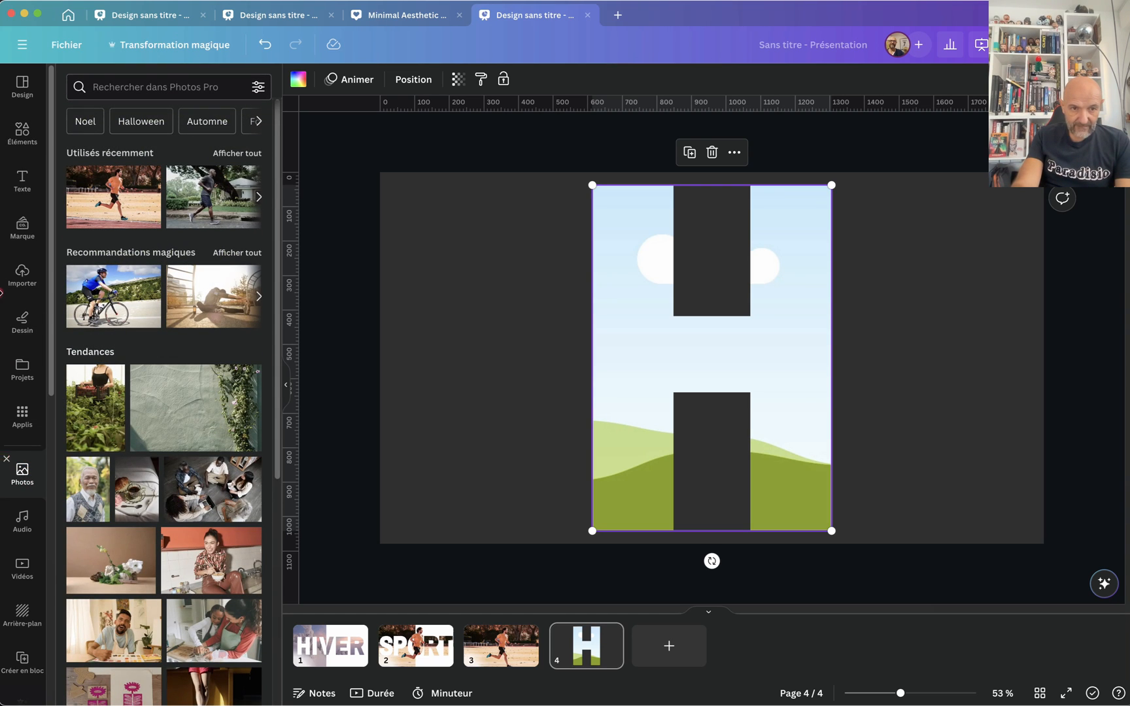
click(114, 87)
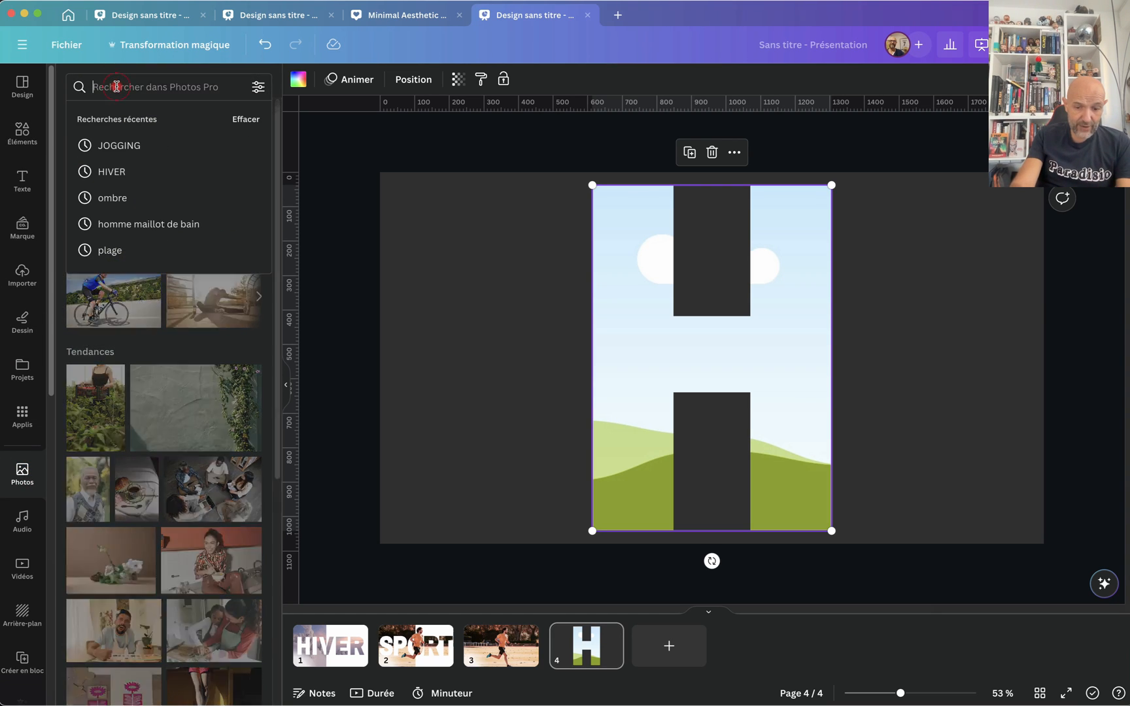
text(HALLOW)
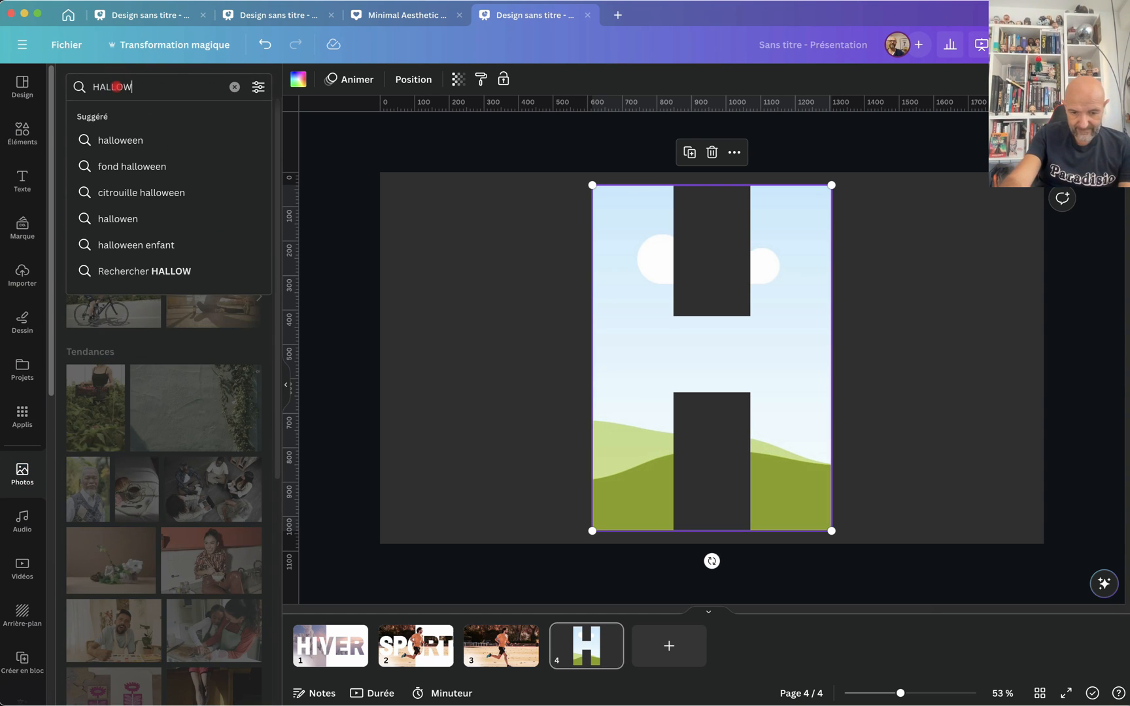
text(EEN)
key(Return)
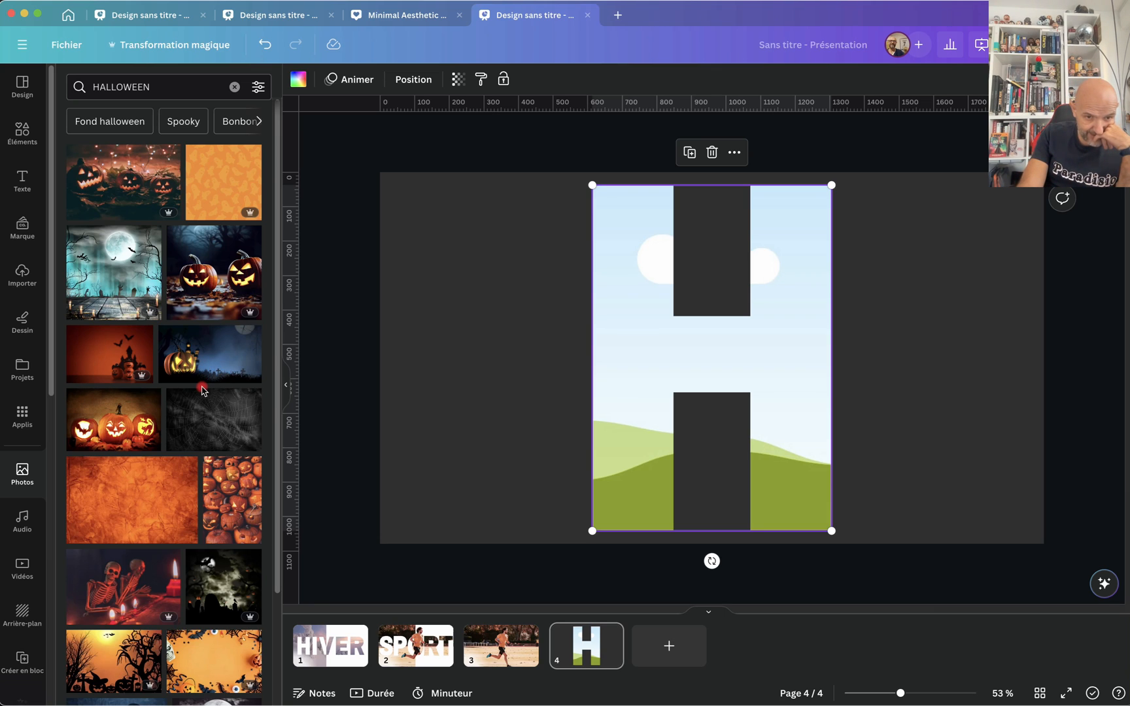
scroll(212, 462, down, 5)
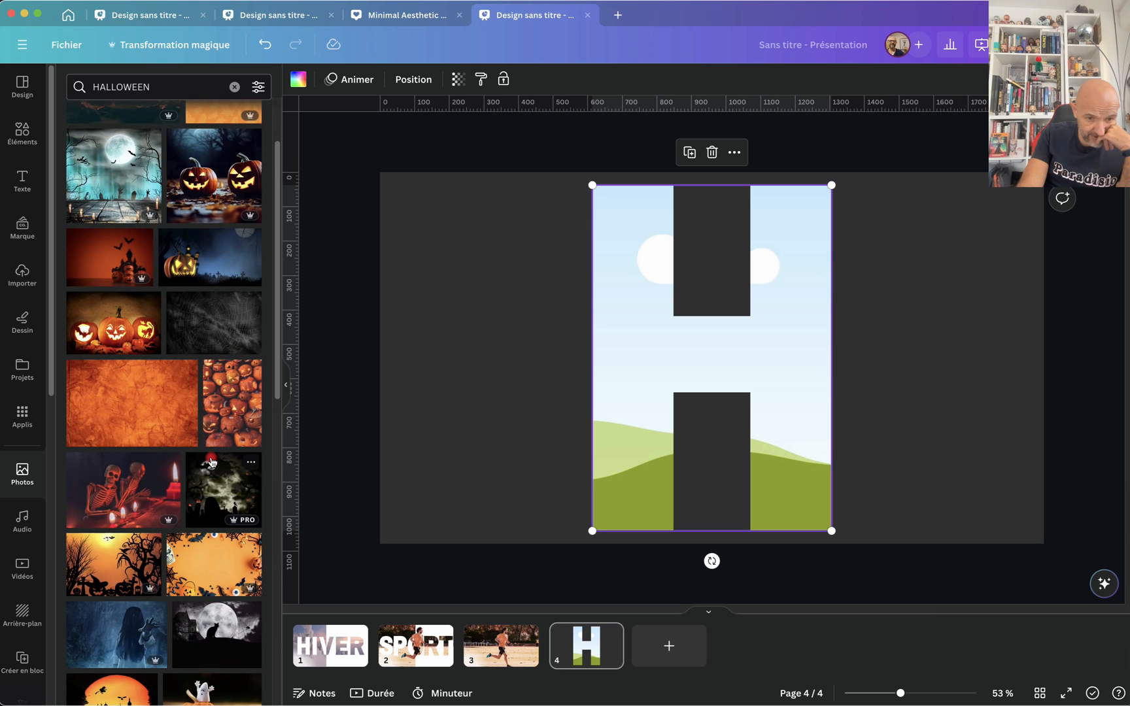
scroll(212, 462, down, 8)
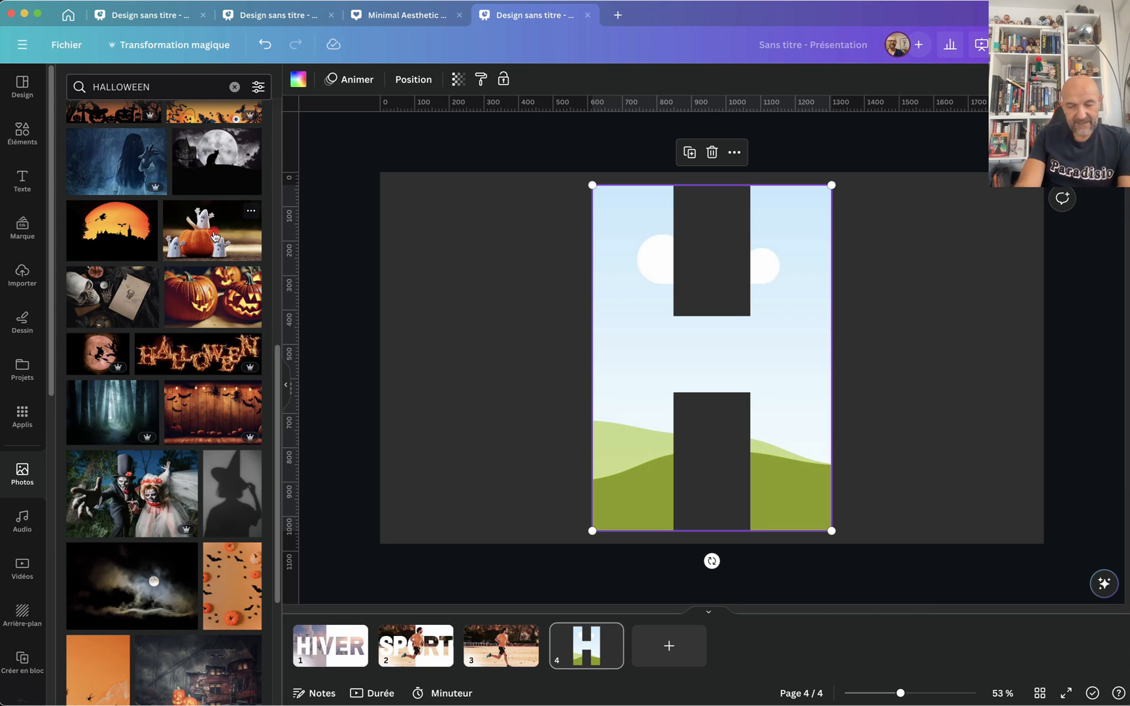
drag(215, 236, 621, 272)
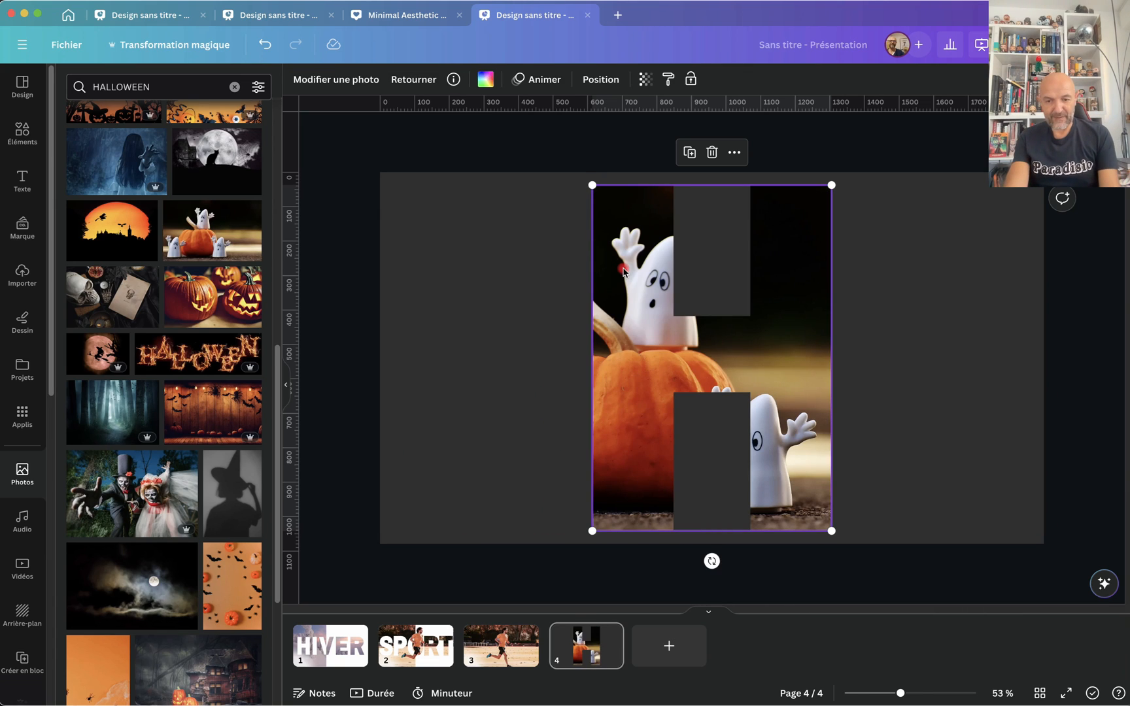
- Shift the photo sideways inside the H frame so the pumpkin is centred in the letter
double_click(634, 338)
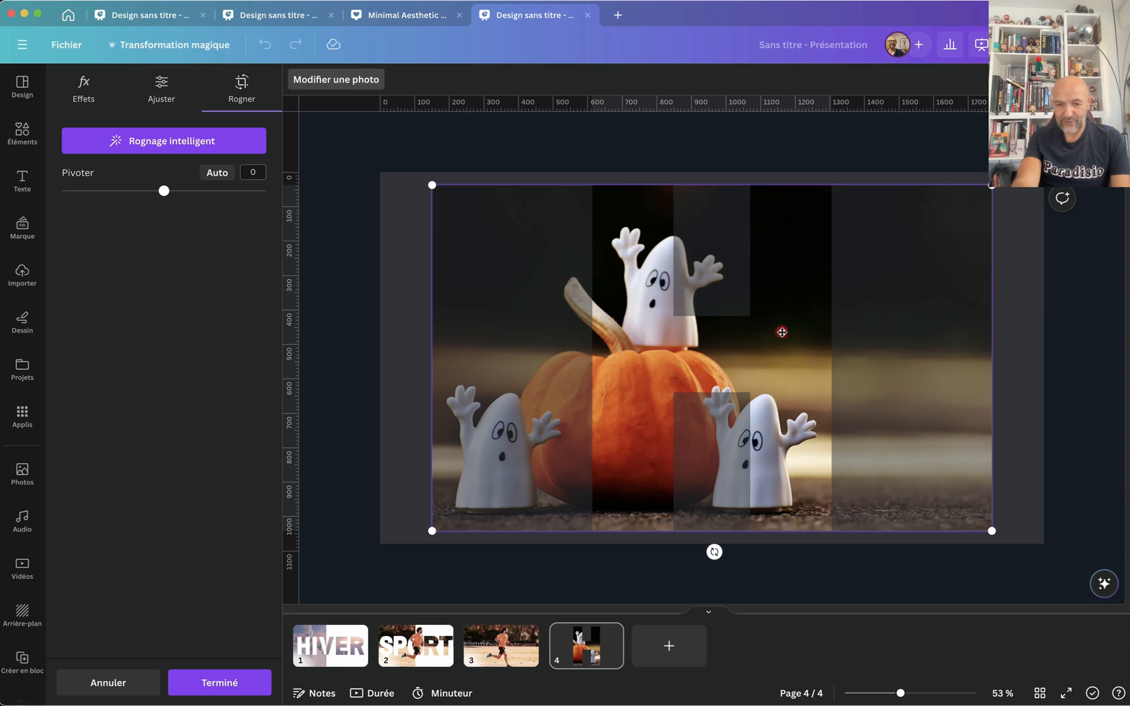
drag(782, 332, 865, 325)
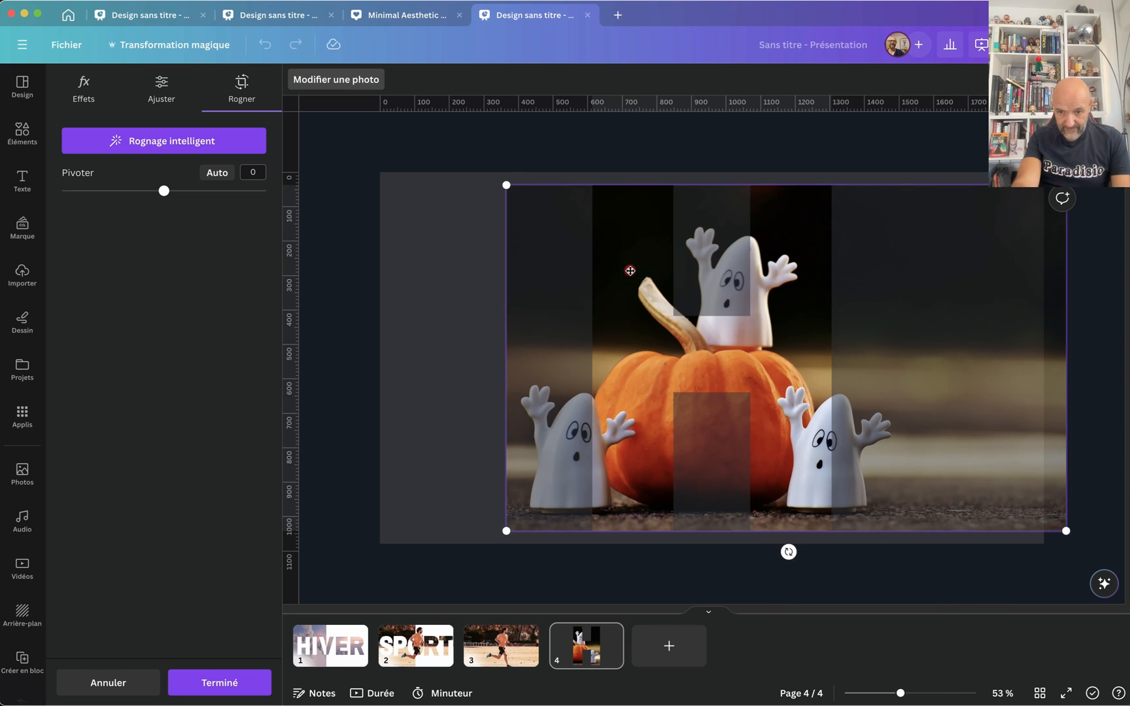
drag(630, 271, 639, 271)
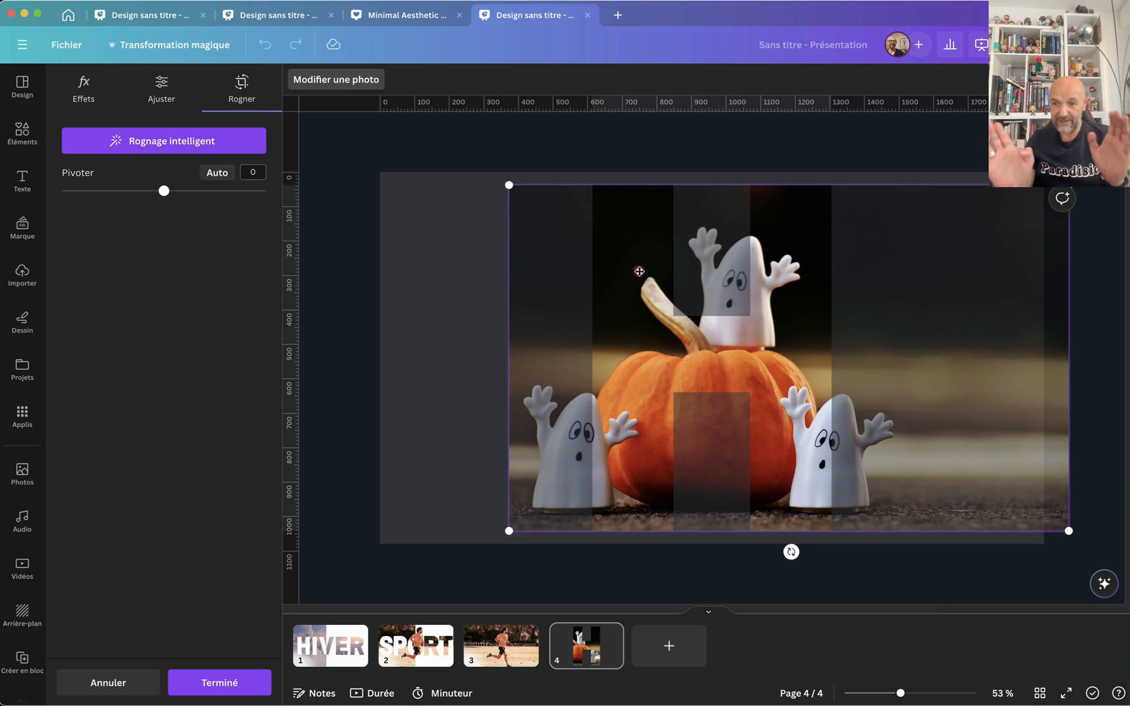
click(327, 323)
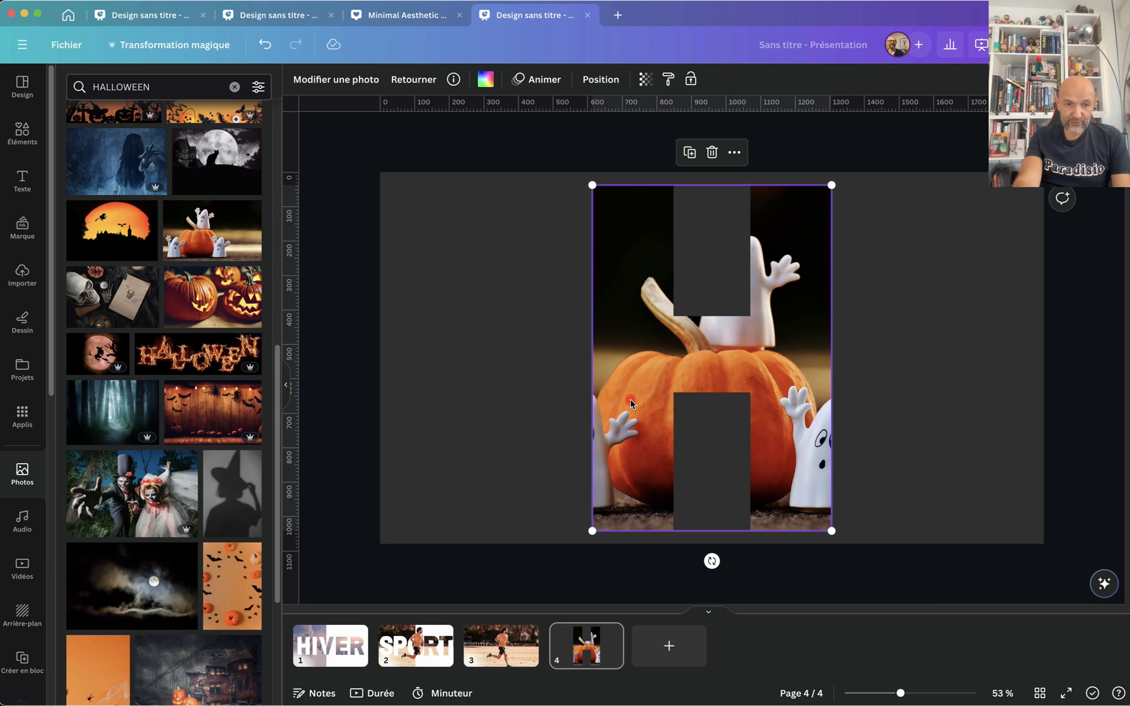
- Add the ghosts-and-pumpkin photo again over the H, enlarge it to full page height, and remove its background
click(198, 230)
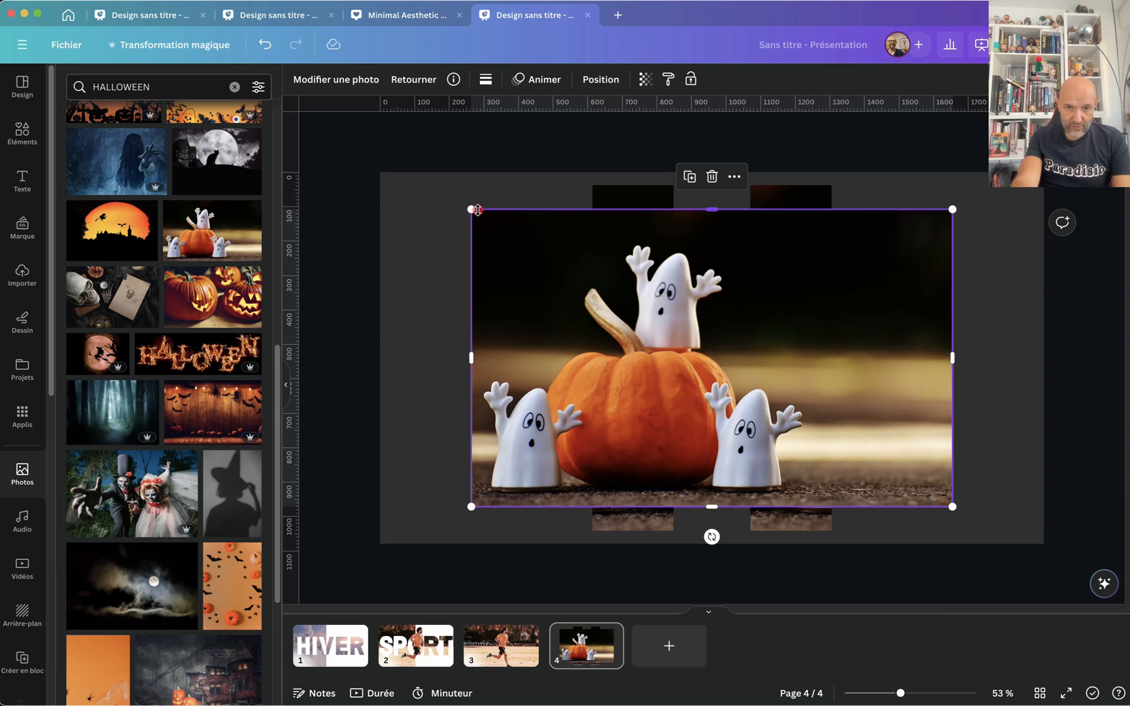
drag(471, 210, 411, 172)
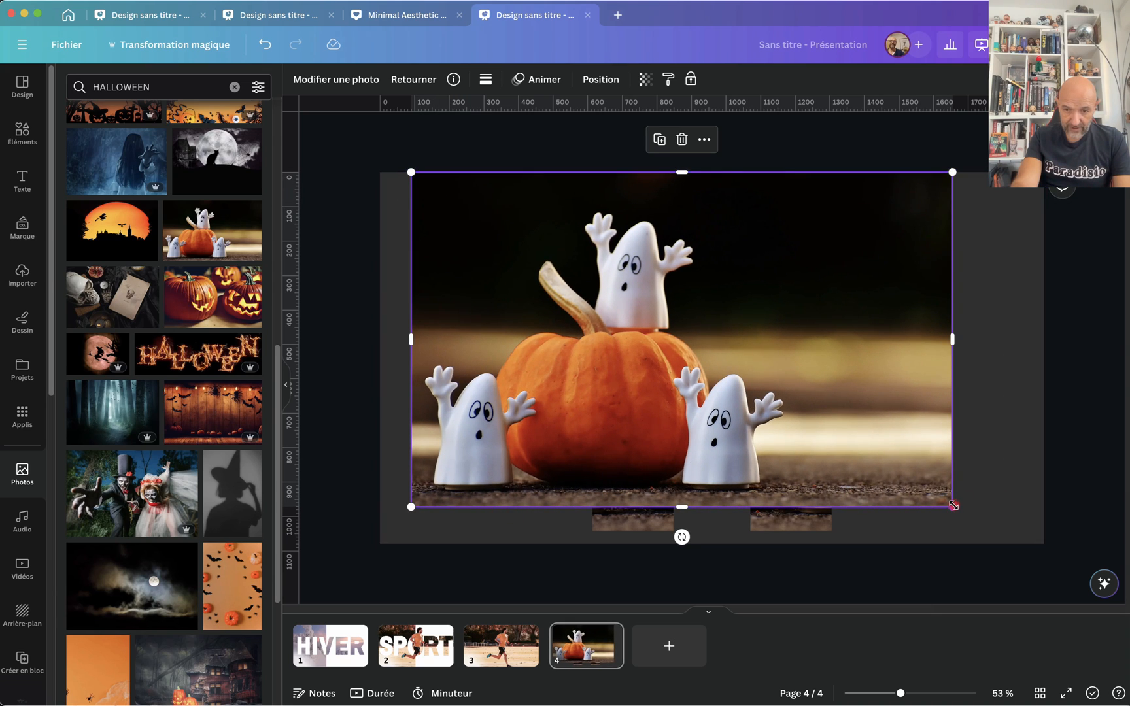
drag(952, 506, 1011, 535)
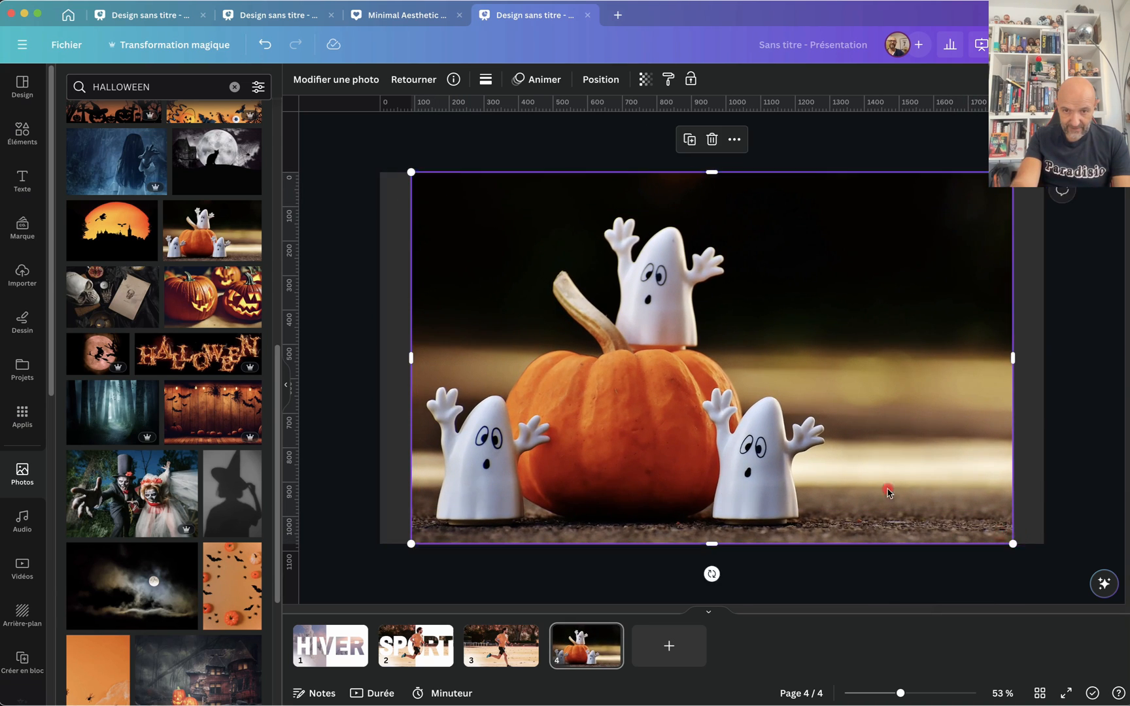
drag(827, 470, 855, 471)
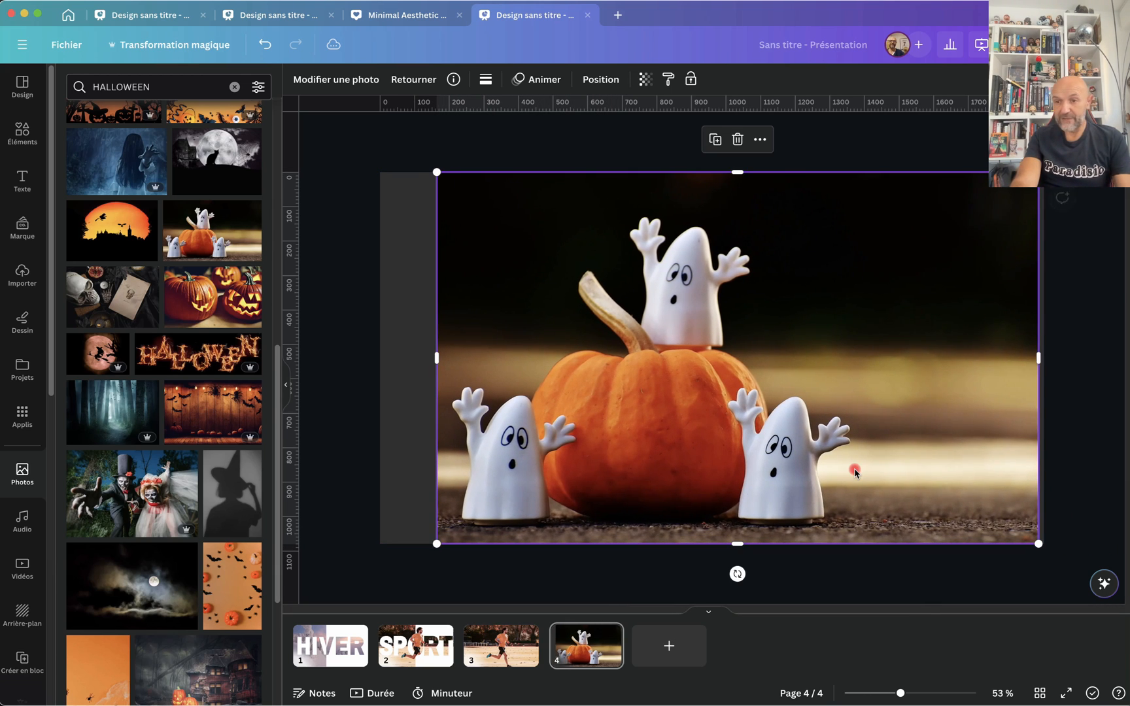
click(335, 81)
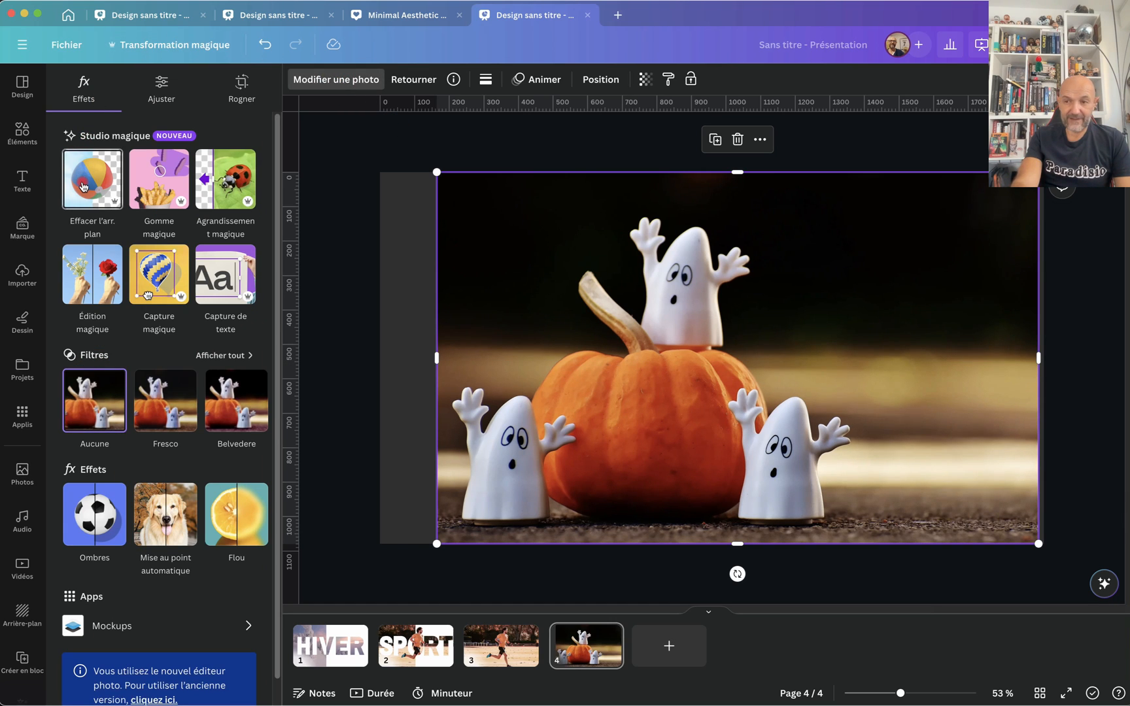
click(83, 186)
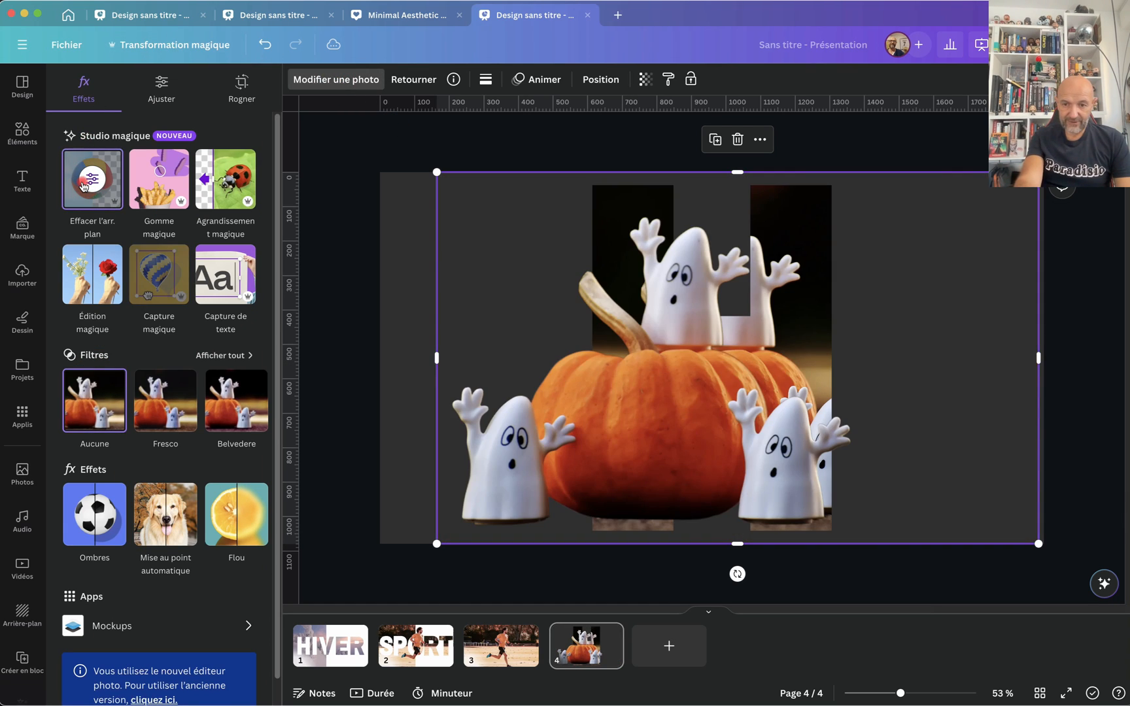
- Place the ghosts-and-pumpkin cutout over the H without filling the frame, with the ghosts' bases at the page's lower edge
drag(535, 417, 674, 419)
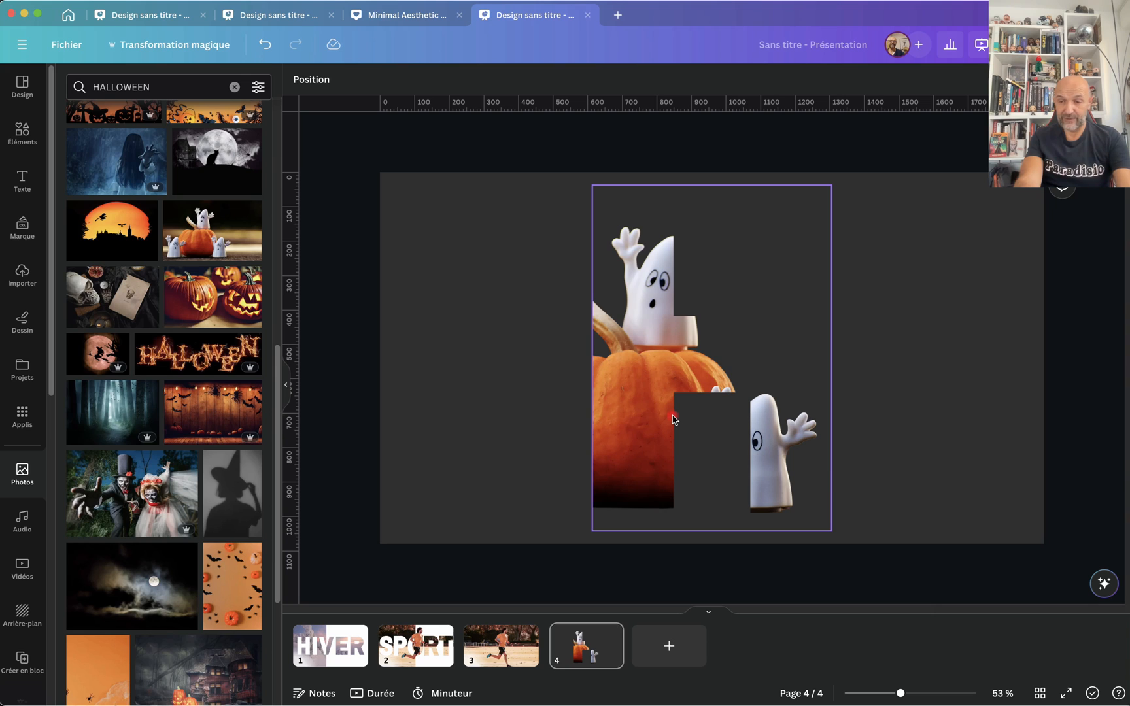
key(super)
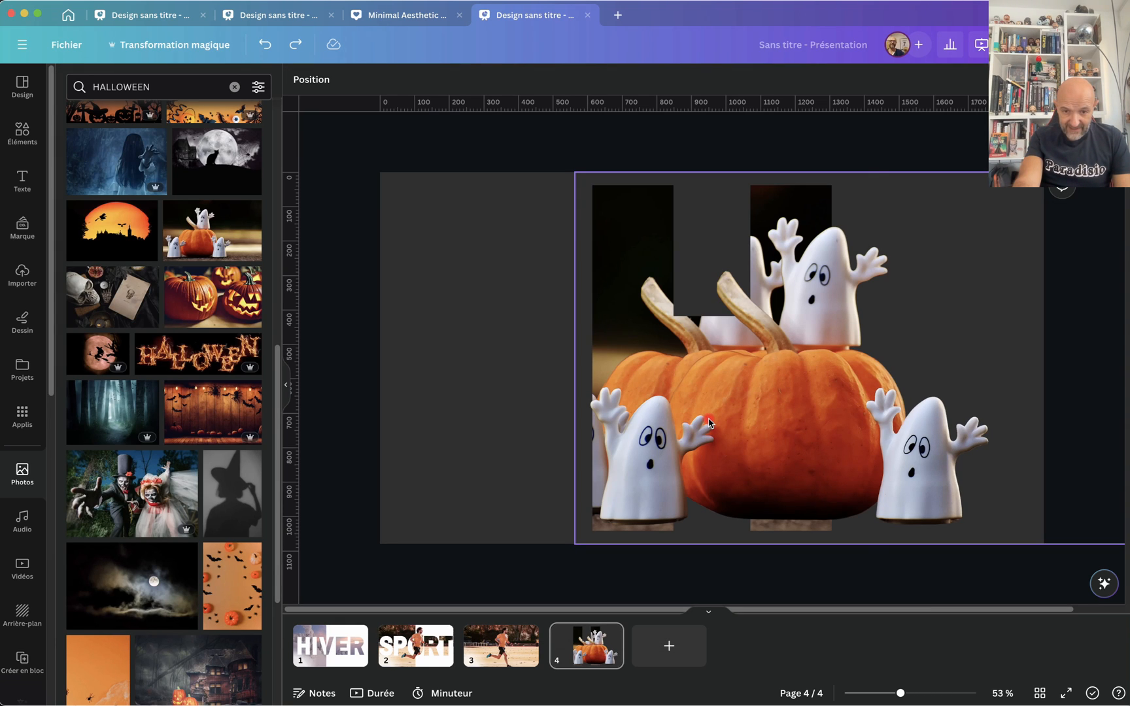
drag(709, 422, 684, 452)
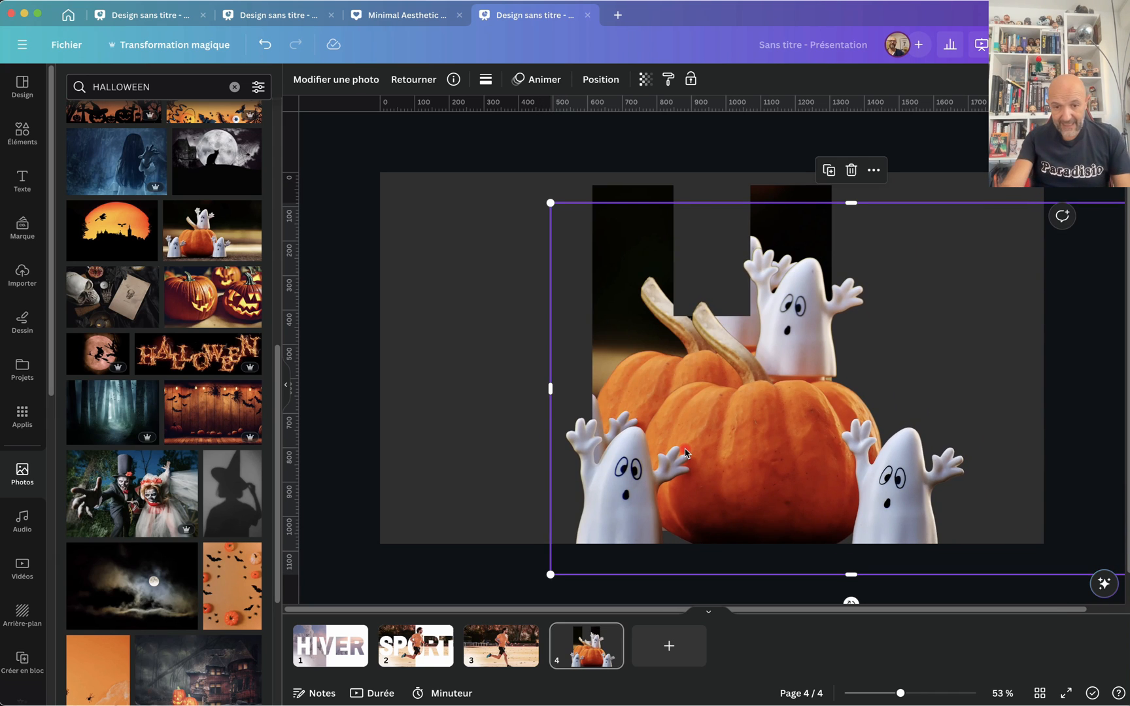
key(Up)
key(Up)
key(Up)
key(Up)
key(Up)
key(Up)
key(Up)
key(Up)
key(Up)
key(Up)
key(Up)
key(Up)
key(Up)
key(Up)
key(Up)
key(Up)
key(Up)
key(Up)
key(Up)
key(Up)
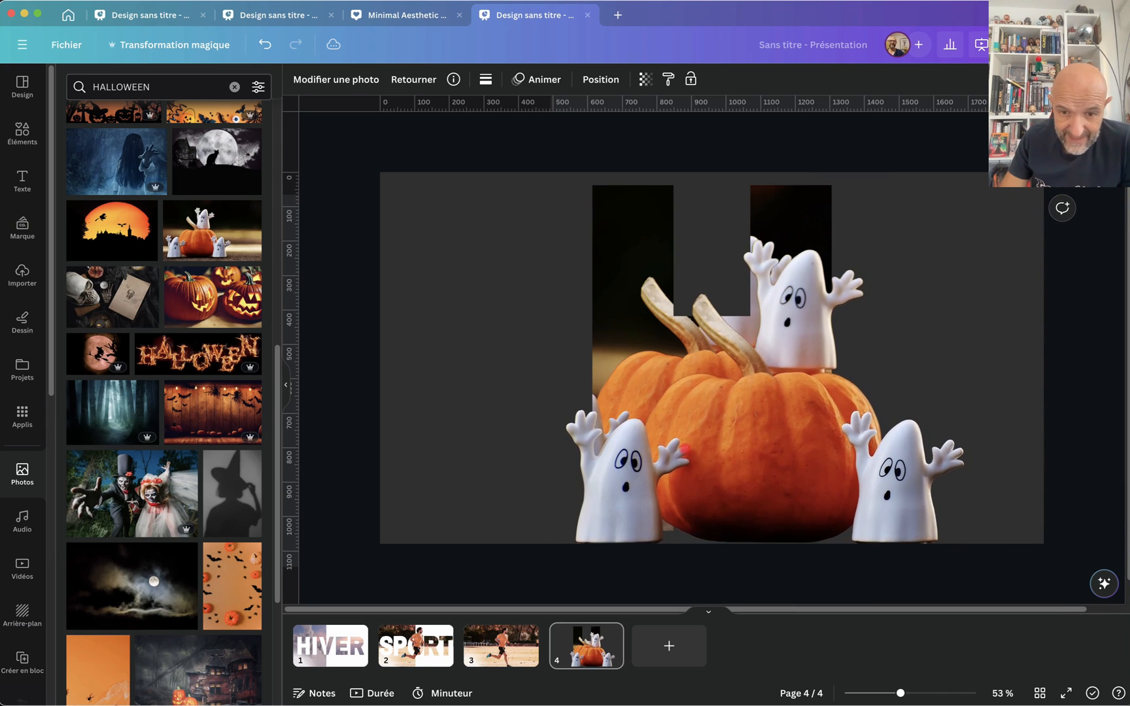
- Nudge the ghosts-and-pumpkin cutout up and to the left towards the matching photo inside the H
key(Up)
key(Up)
key(Up)
key(Up)
key(Up)
key(Up)
key(Up)
key(Up)
key(Up)
key(Up)
key(Up)
key(Up)
key(Up)
key(Up)
key(Up)
key(Up)
key(Up)
key(Up)
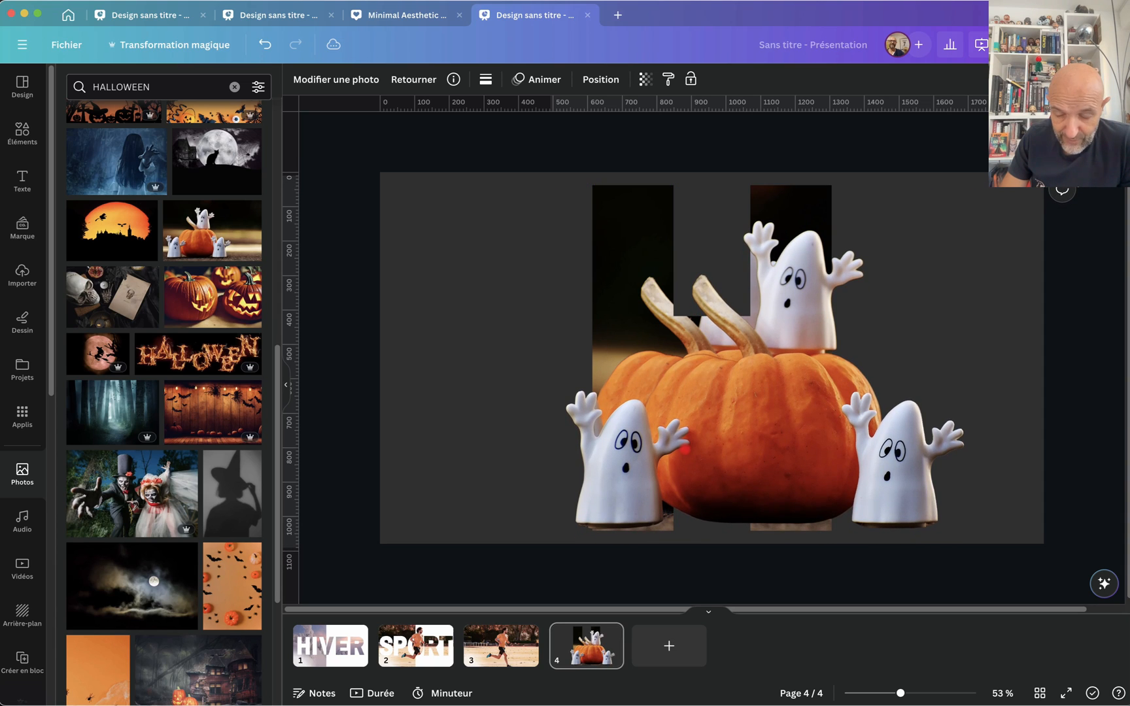
key(Left)
key(Left)
key(Left)
key(Left)
key(Left)
key(Left)
key(Left)
key(Left)
key(Left)
key(Left)
key(Left)
key(Left)
key(Left)
key(Left)
key(Left)
key(Left)
key(Left)
key(Left)
key(Left)
key(Left)
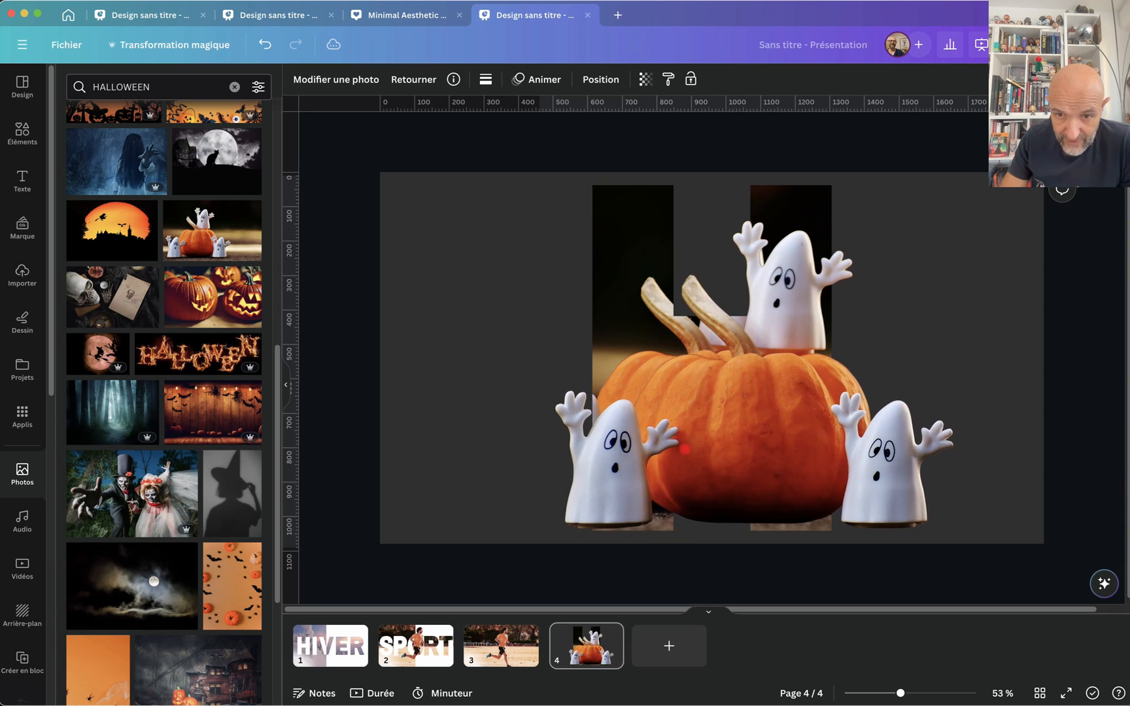
key(Left)
key(Left)
key(Left)
key(Left)
key(Left)
key(Left)
key(Left)
key(Left)
key(Left)
key(Left)
key(Left)
key(Left)
key(Left)
key(Left)
key(Left)
key(Left)
key(Left)
key(Left)
key(Left)
key(Left)
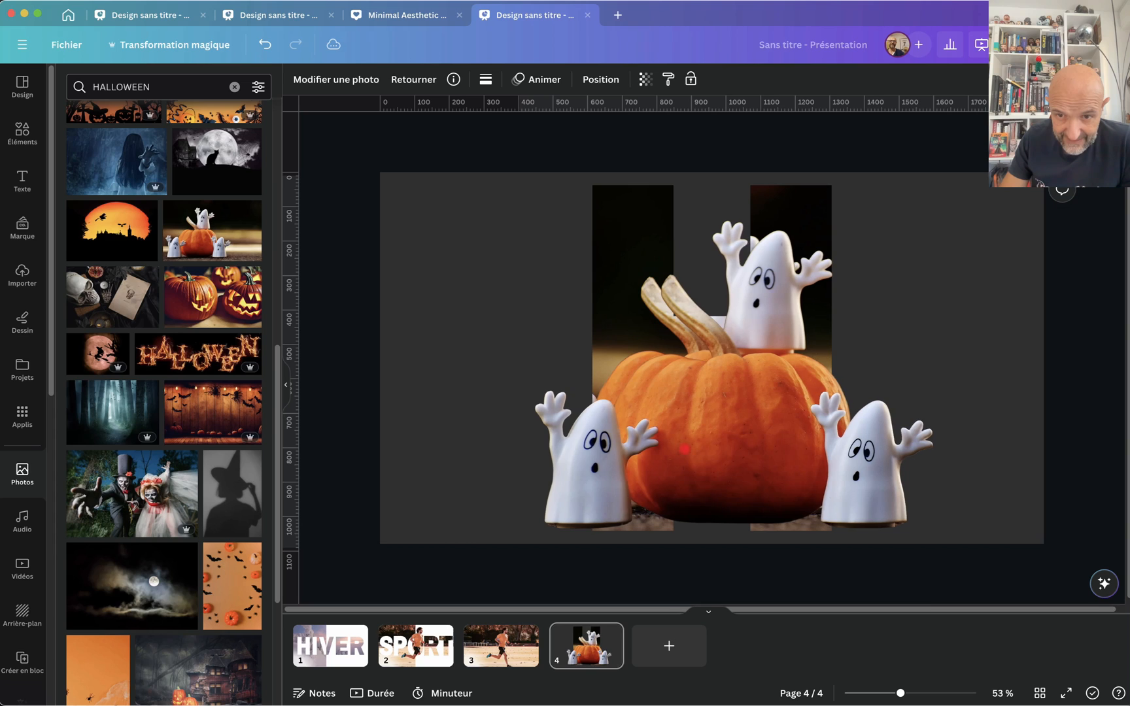
key(Left)
key(Left)
key(Left)
key(Left)
key(Left)
key(Left)
key(Left)
key(Left)
key(Left)
key(Left)
key(Left)
key(Left)
key(Left)
key(Left)
key(Left)
key(Left)
key(Left)
key(Left)
key(Left)
key(Left)
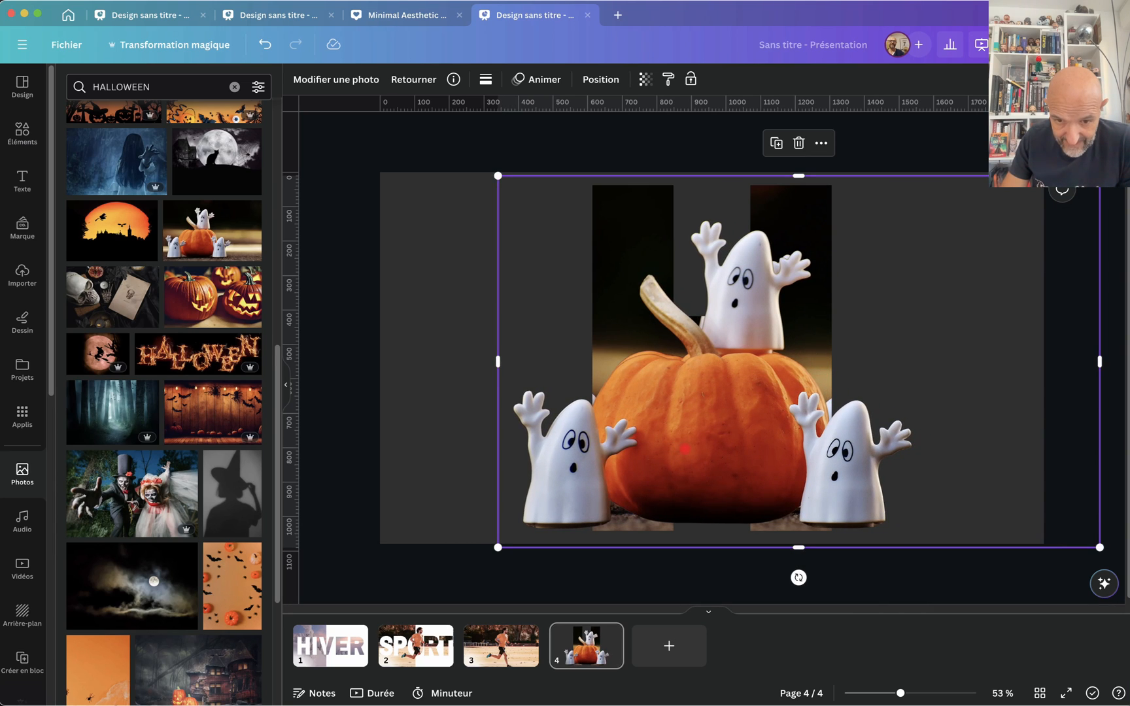
key(Left)
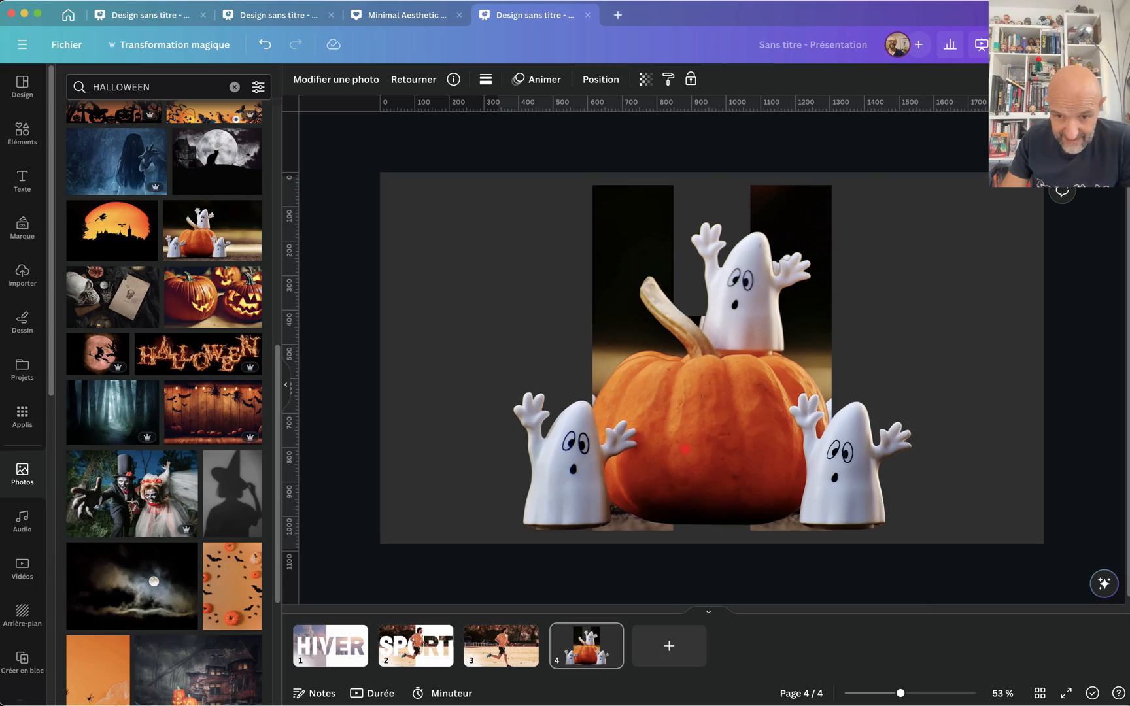
key(Left)
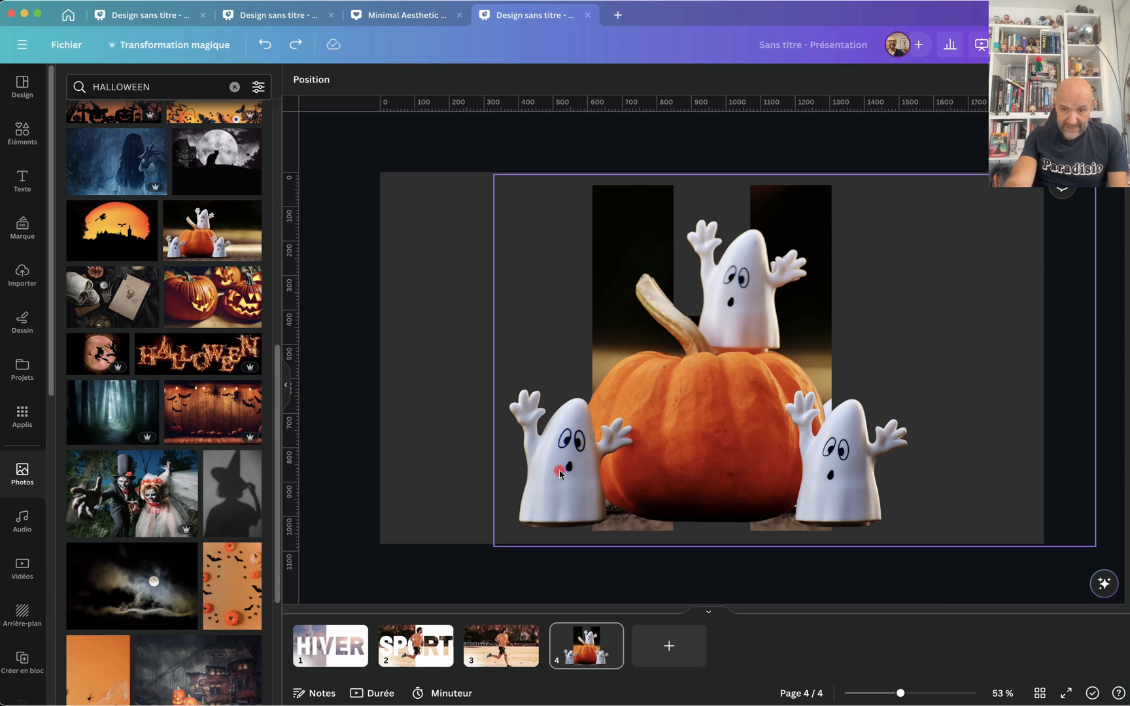
- Delete the ghosts-and-pumpkin cutout lying over the H frame
drag(560, 473, 437, 500)
key(Delete)
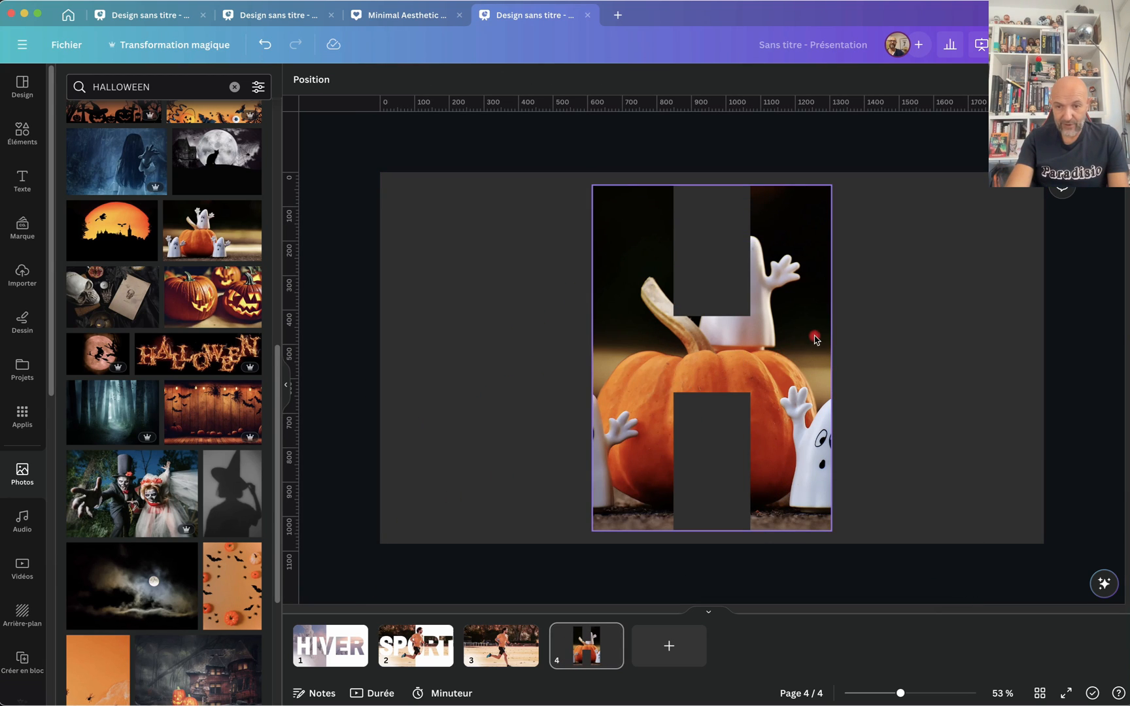
- Reveal the H frame's full photo in crop mode and place guides along its top, left and bottom edges
click(788, 368)
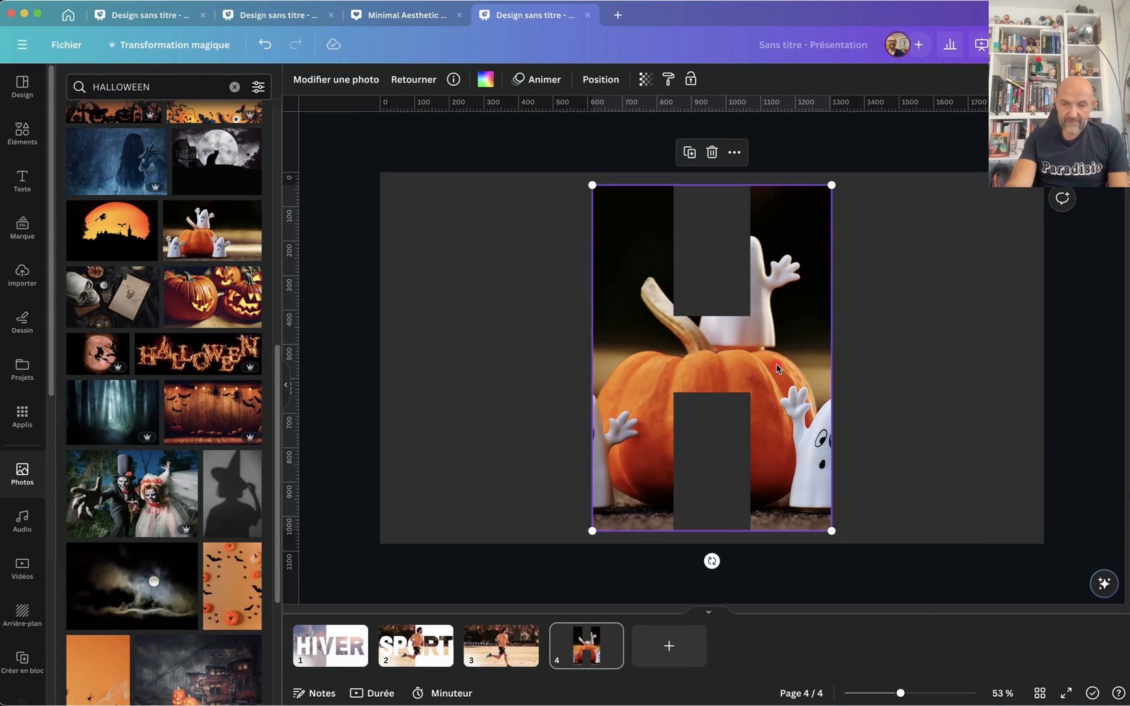
double_click(776, 368)
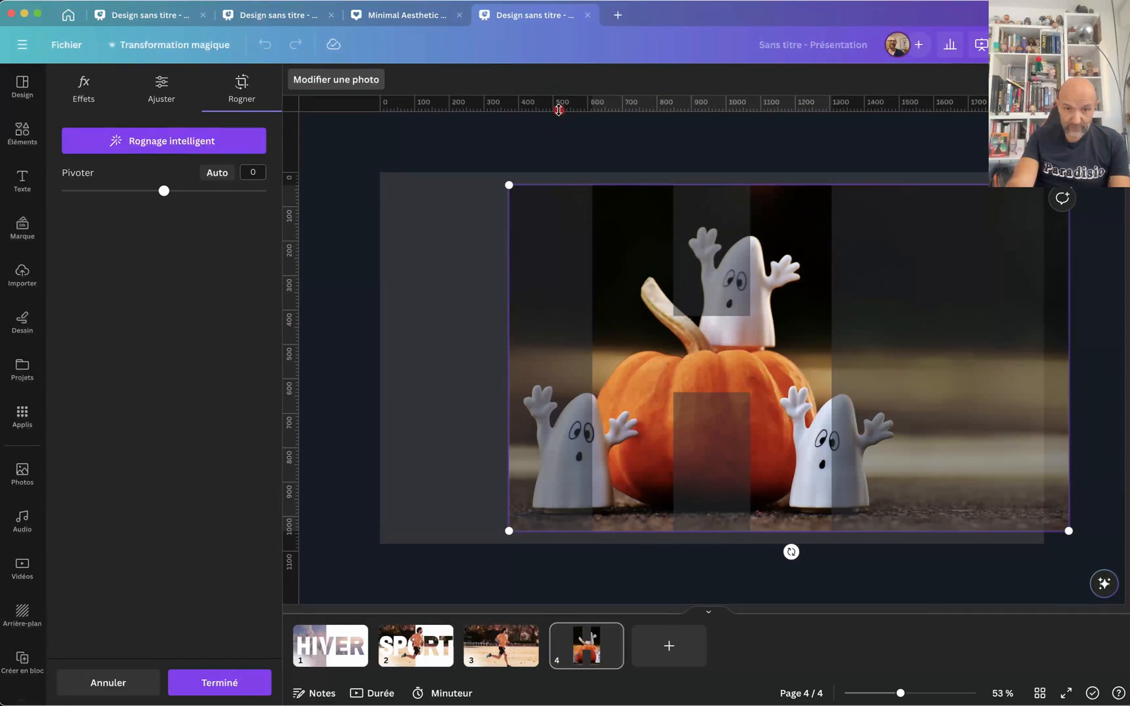
drag(559, 110, 568, 187)
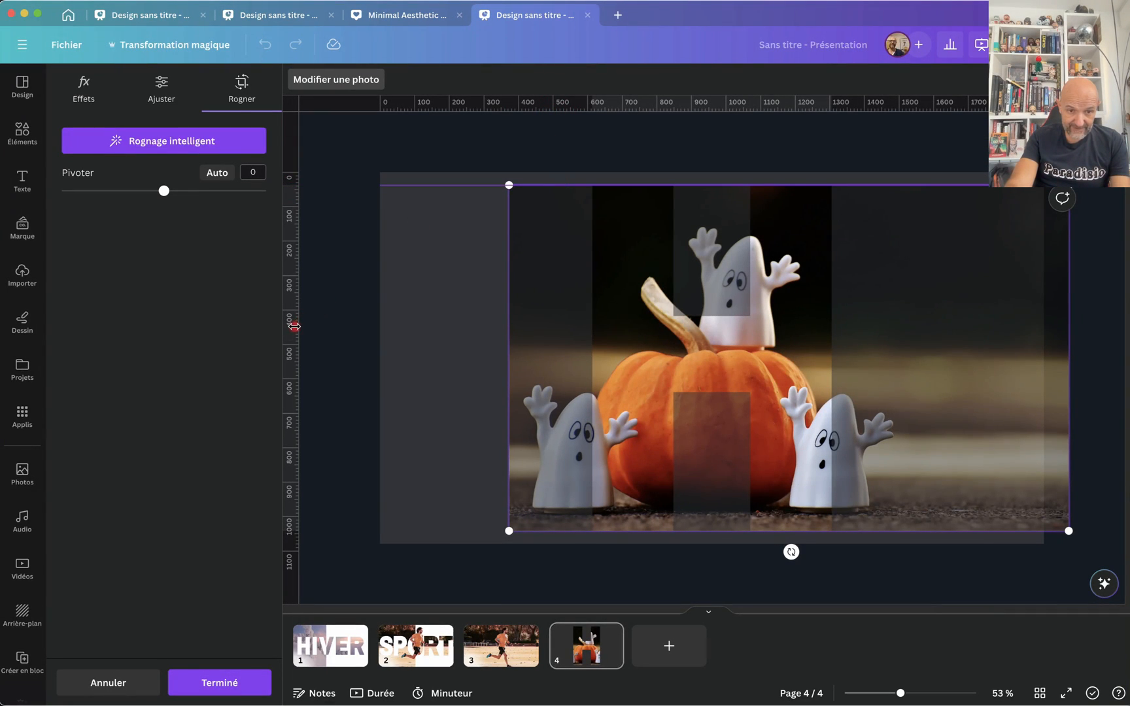
drag(294, 326, 509, 335)
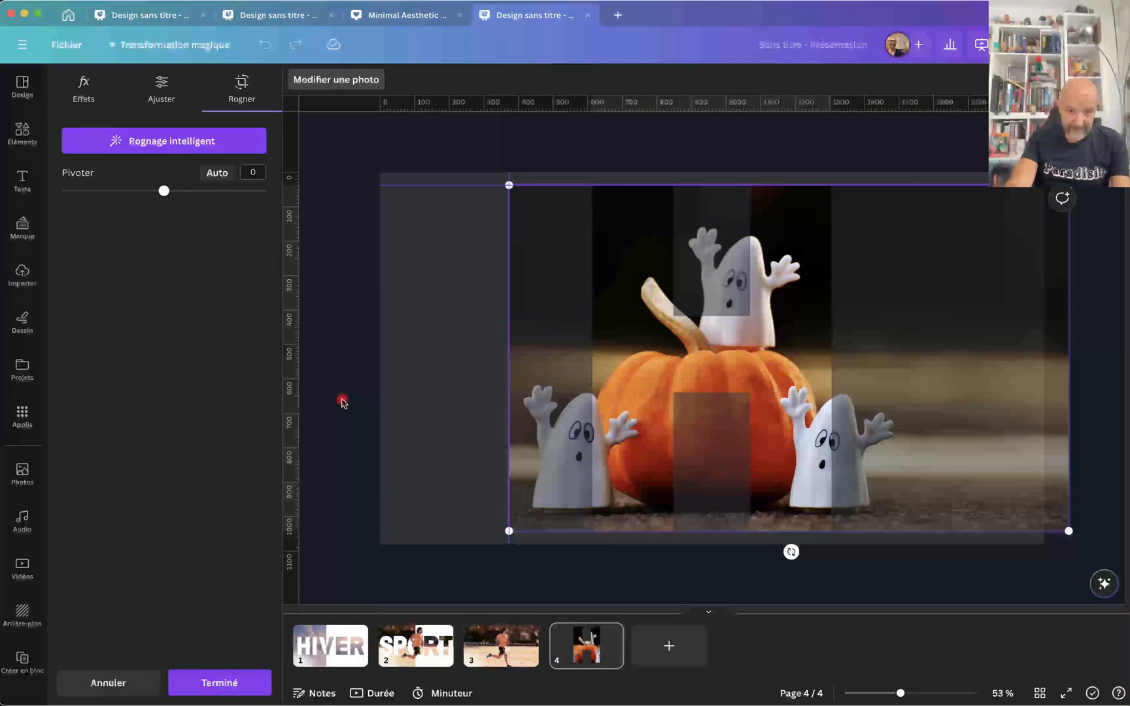
drag(294, 421, 1071, 456)
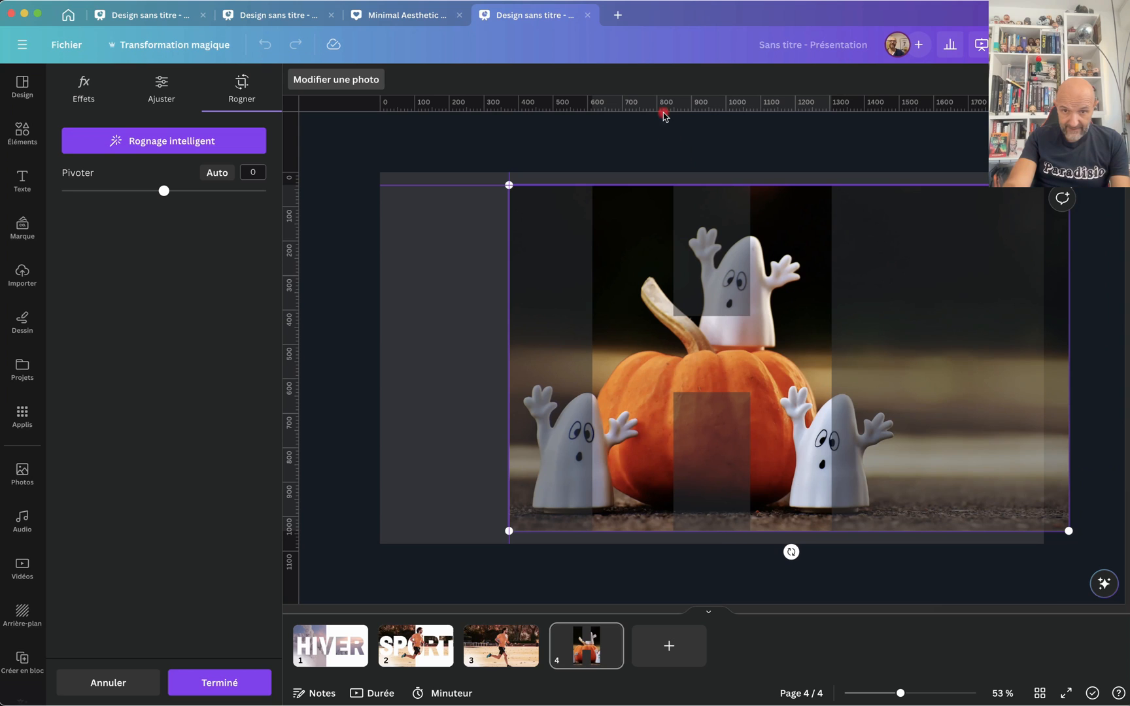
drag(667, 109, 683, 529)
click(351, 309)
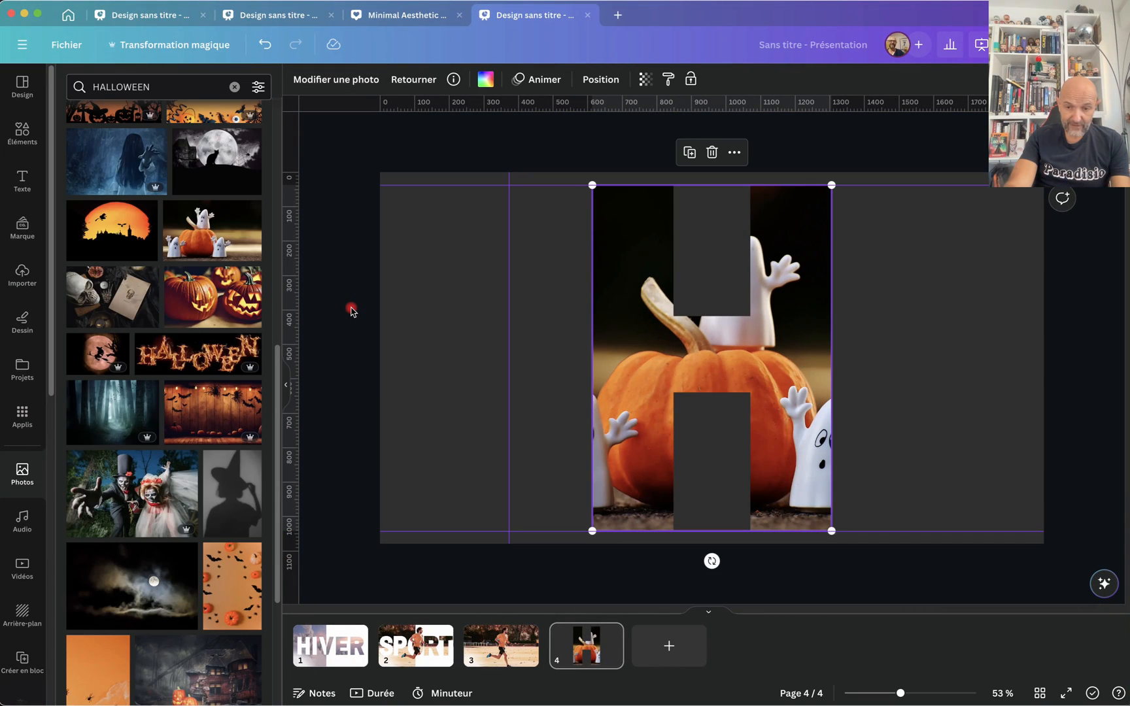
click(351, 309)
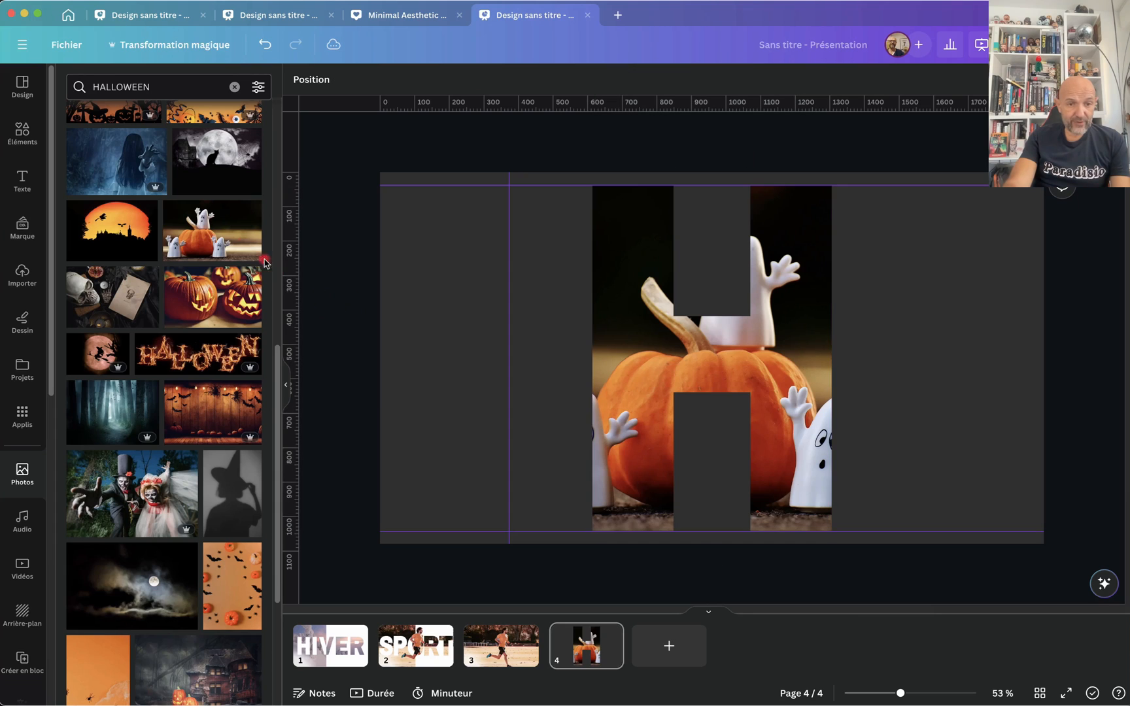
- Add the ghosts-and-pumpkin photo again, snap its corner to the top and left guides, and enlarge it to the bottom guide
click(217, 231)
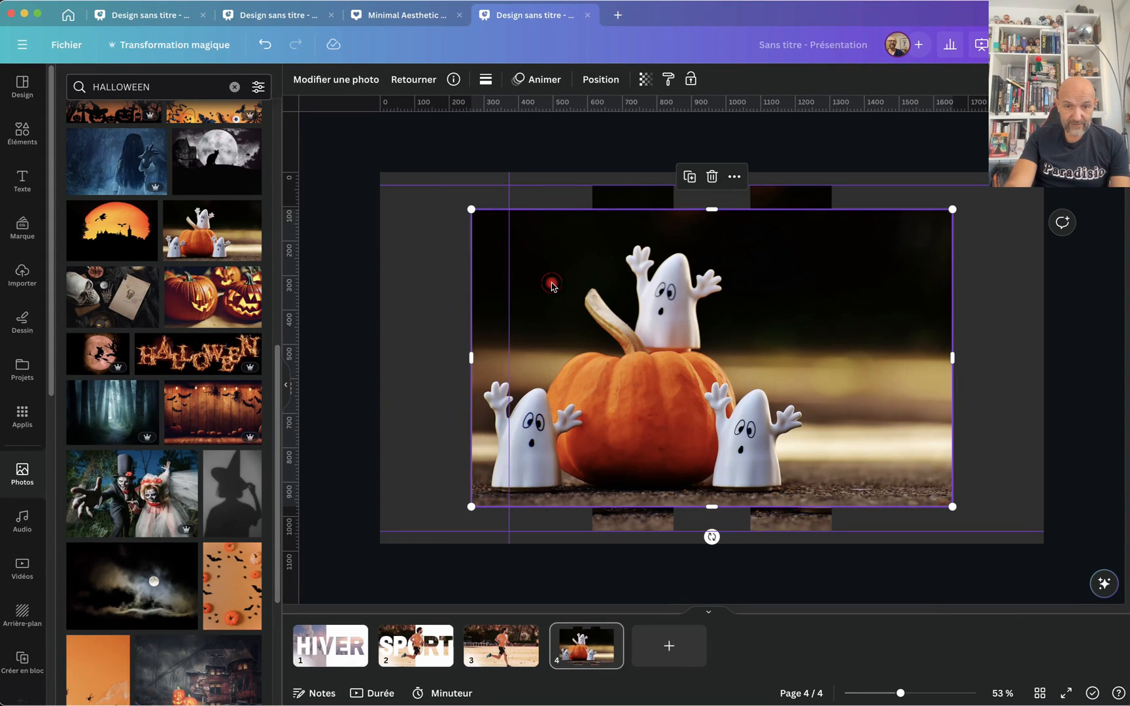
drag(550, 283, 590, 259)
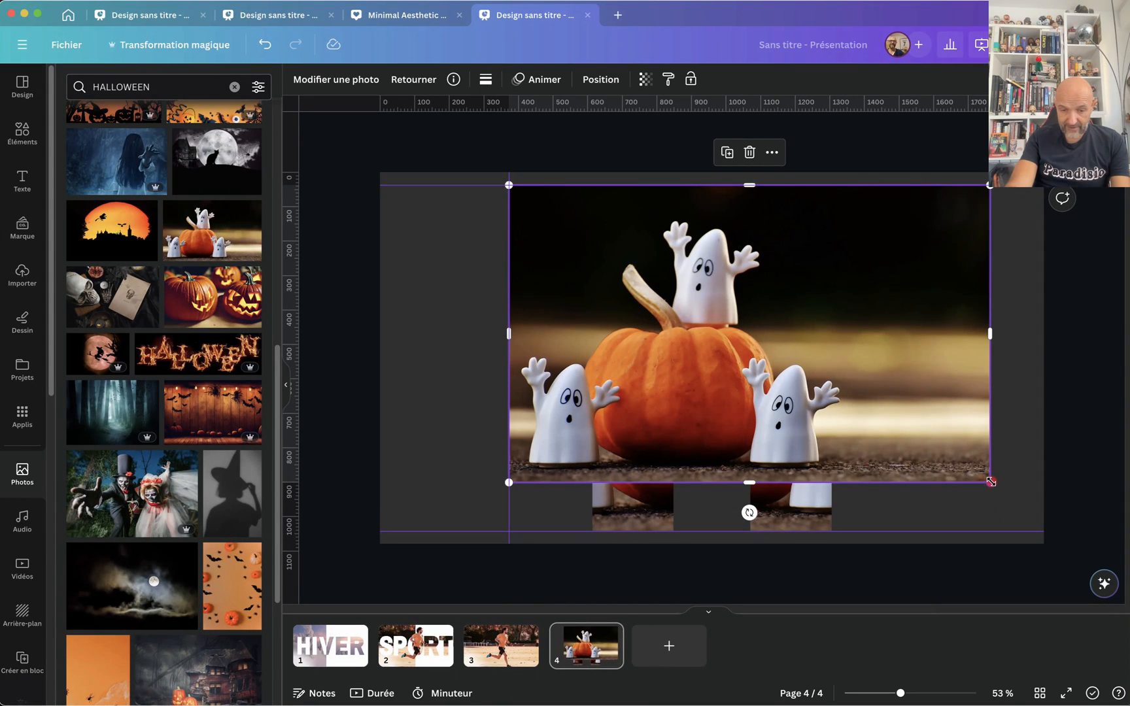
drag(988, 476, 1073, 521)
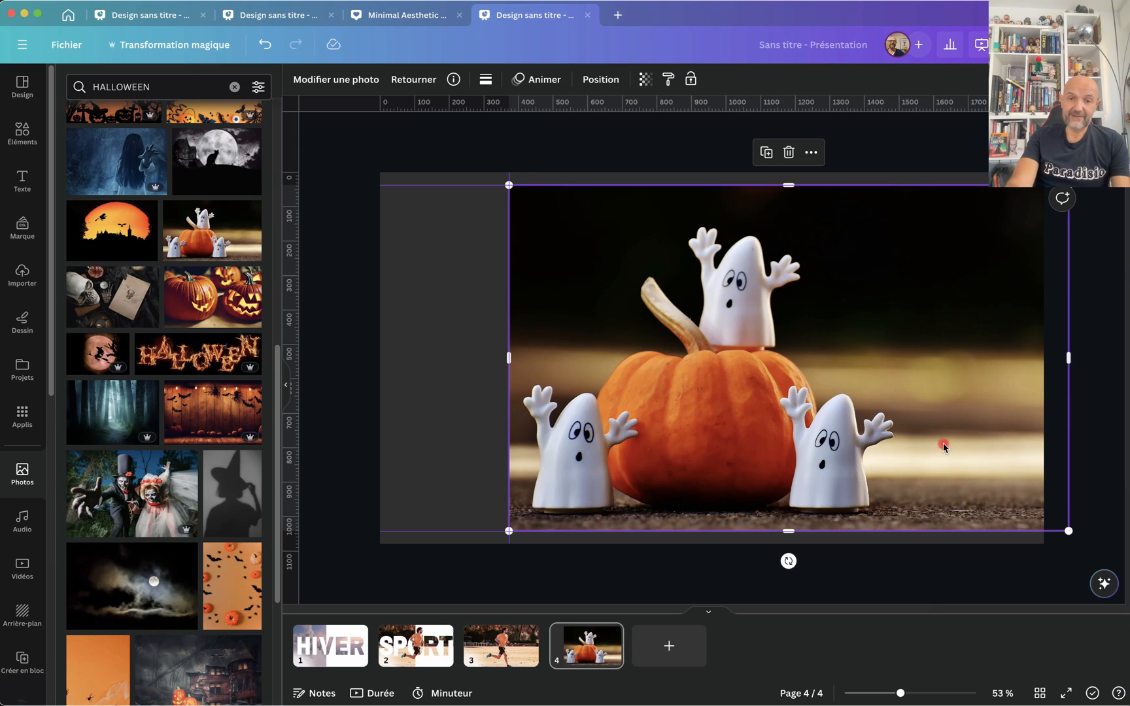
- Remove the added photo's background and set a duplicate of the cutout aside at the page's upper-right corner
click(311, 78)
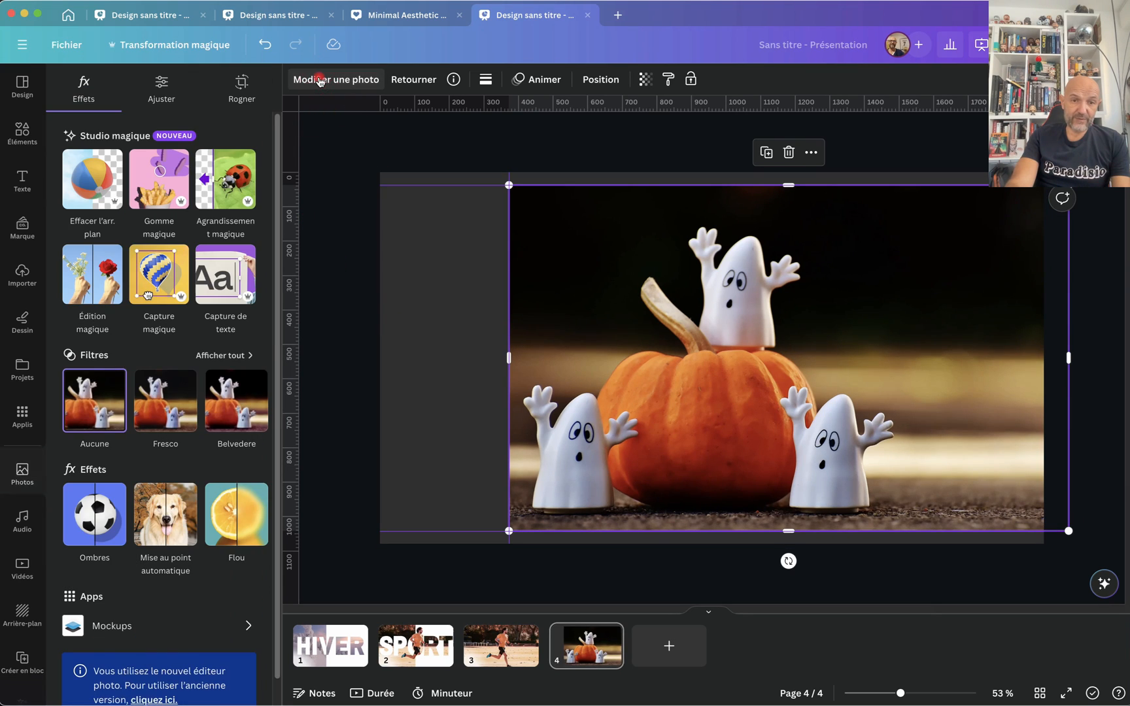
click(83, 183)
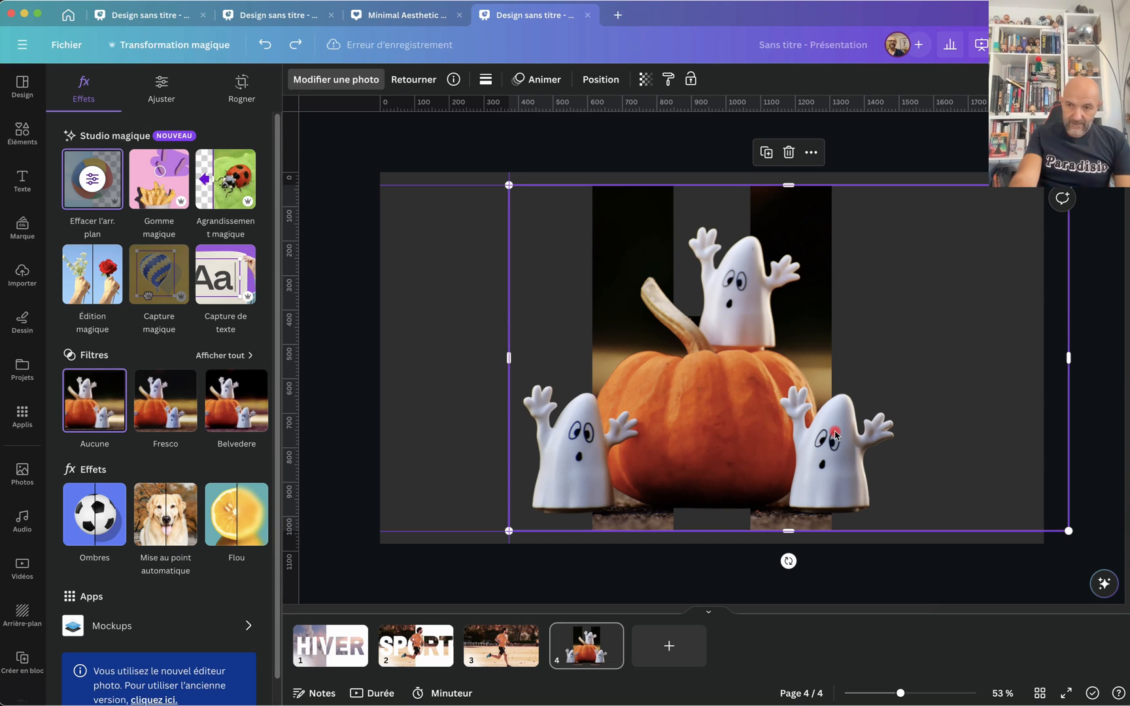
drag(835, 436, 1126, 207)
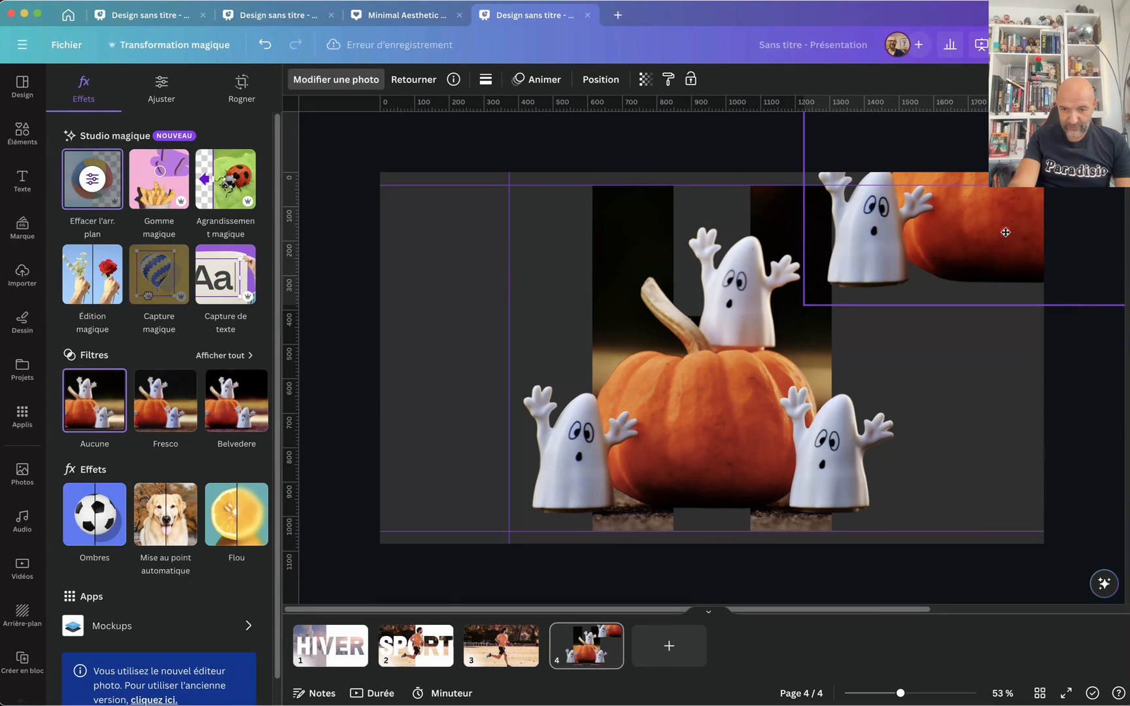
- Crop the original cutout from its right side to the inner edge of the H's left stem, keeping only the left ghost
click(678, 428)
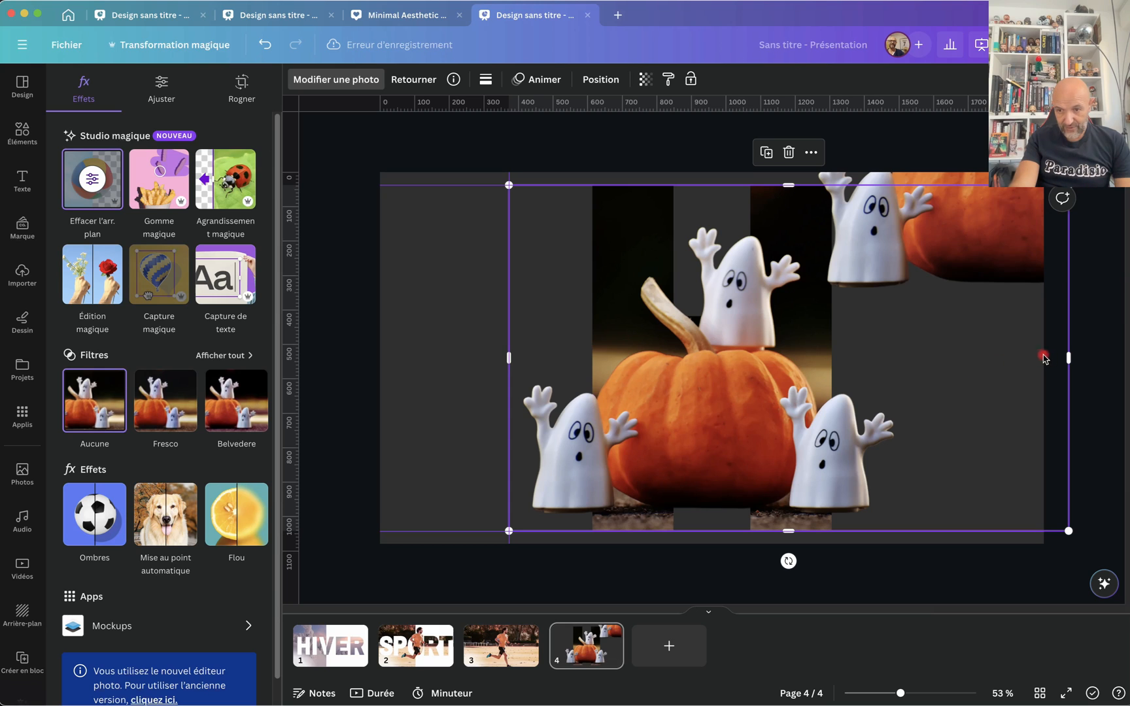
drag(1069, 355, 676, 380)
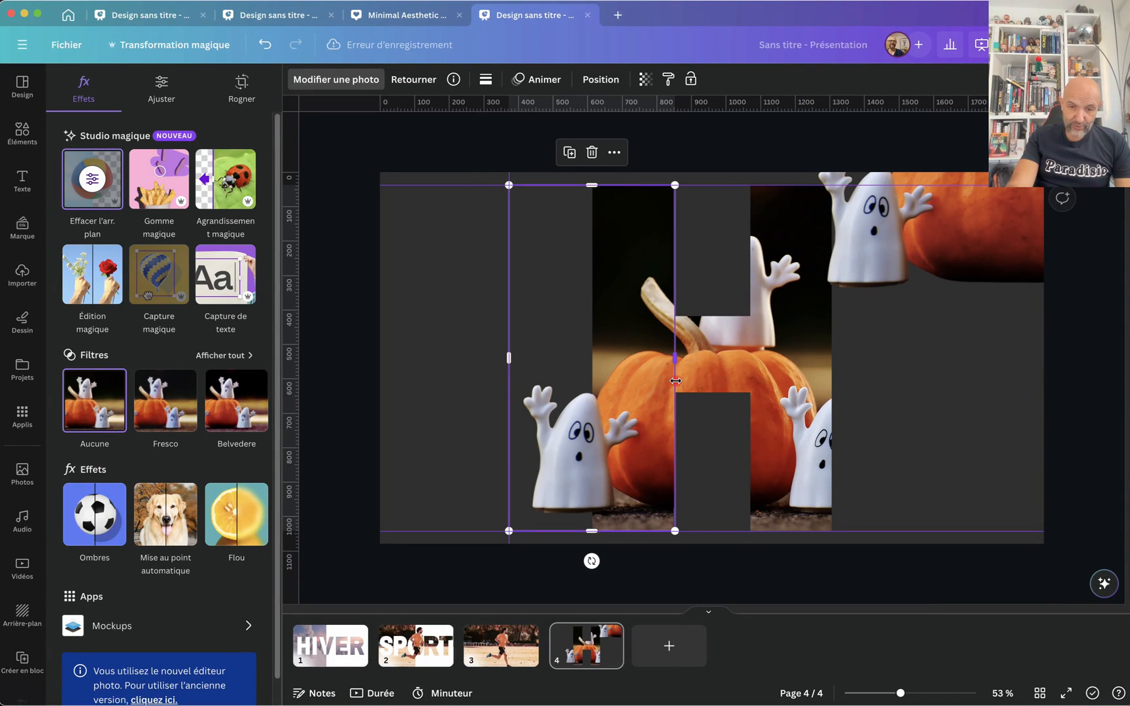
click(473, 387)
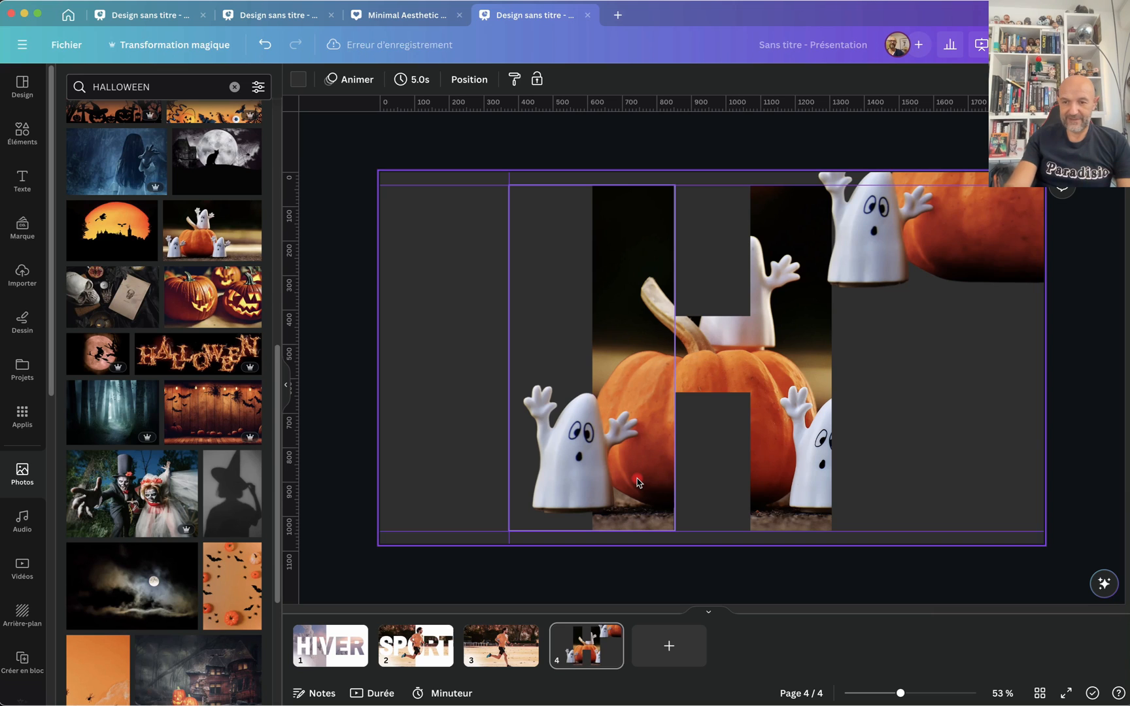
- Realign the duplicate cutout over the H and crop its left side to the inner edge of the right stem
drag(959, 245, 666, 468)
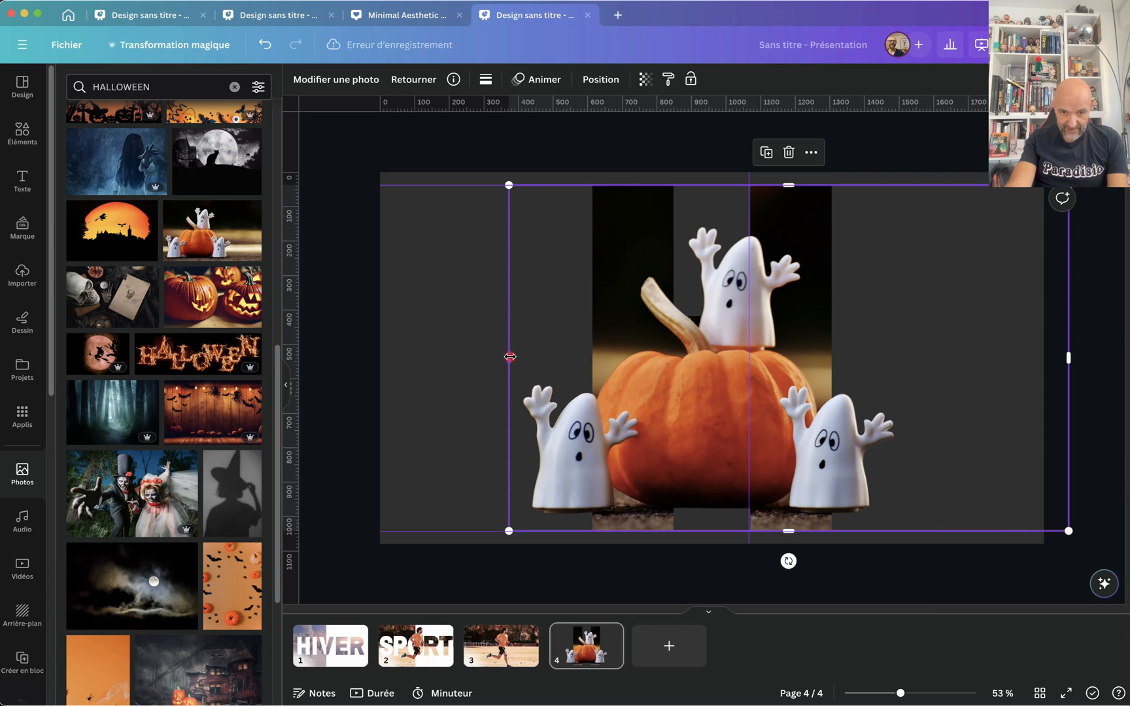
drag(509, 357, 752, 352)
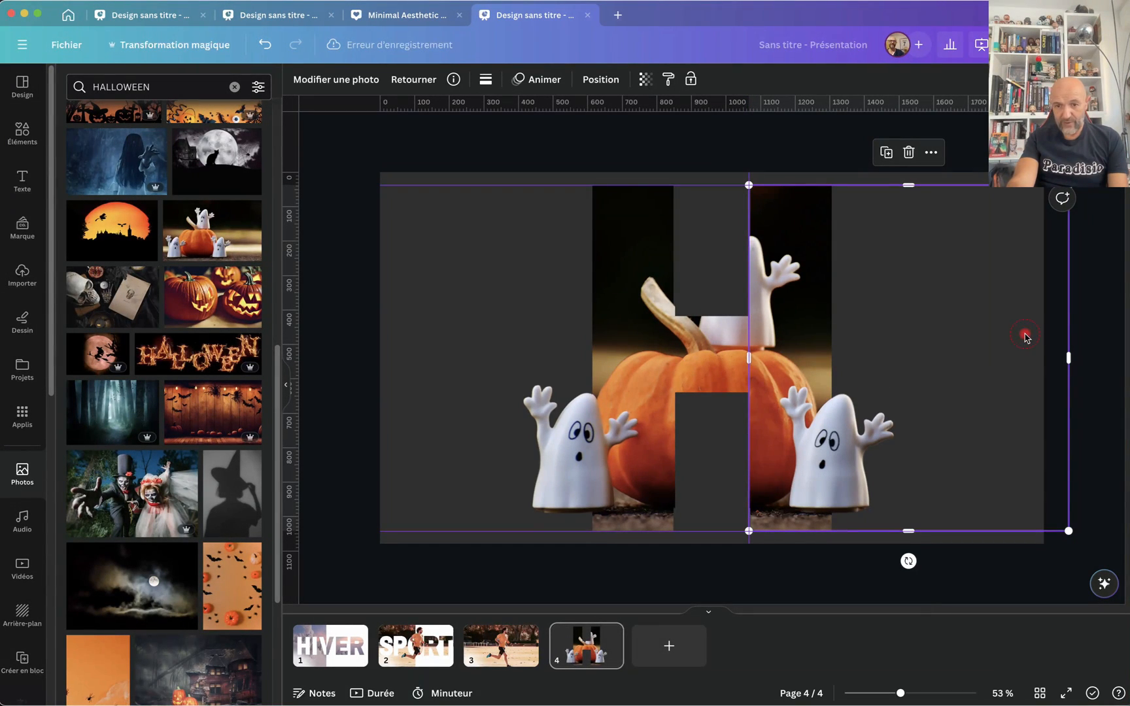
click(817, 141)
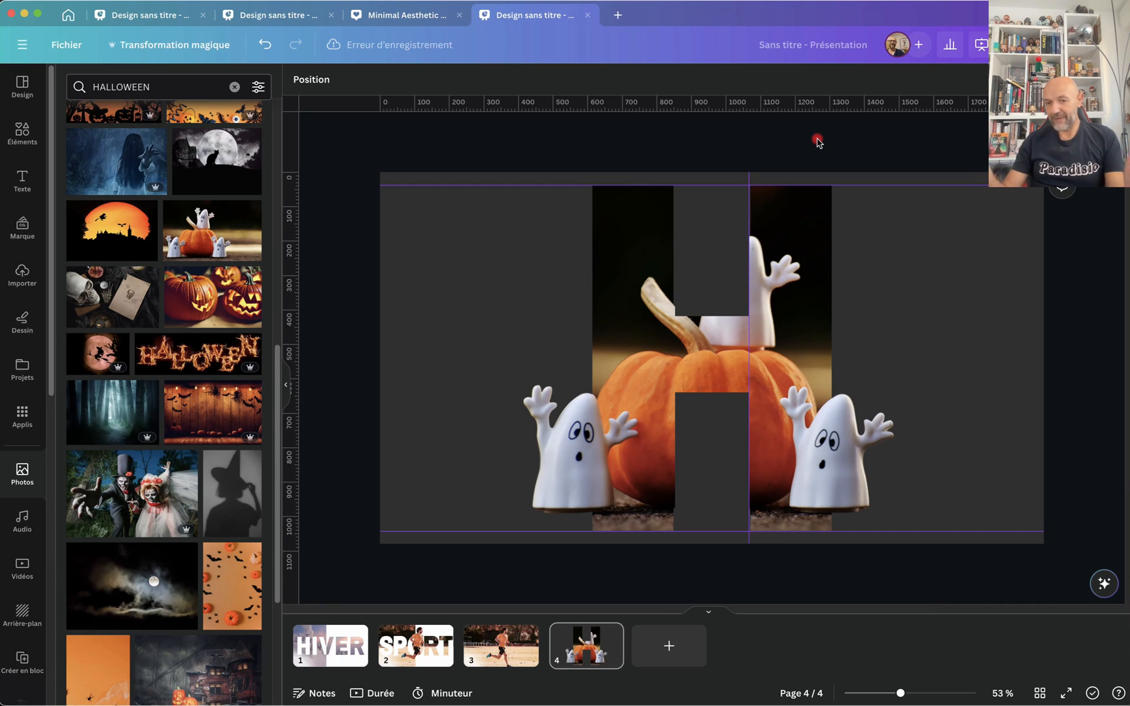
- Duplicate the right-hand cropped cutout and place the copy exactly over it
click(825, 448)
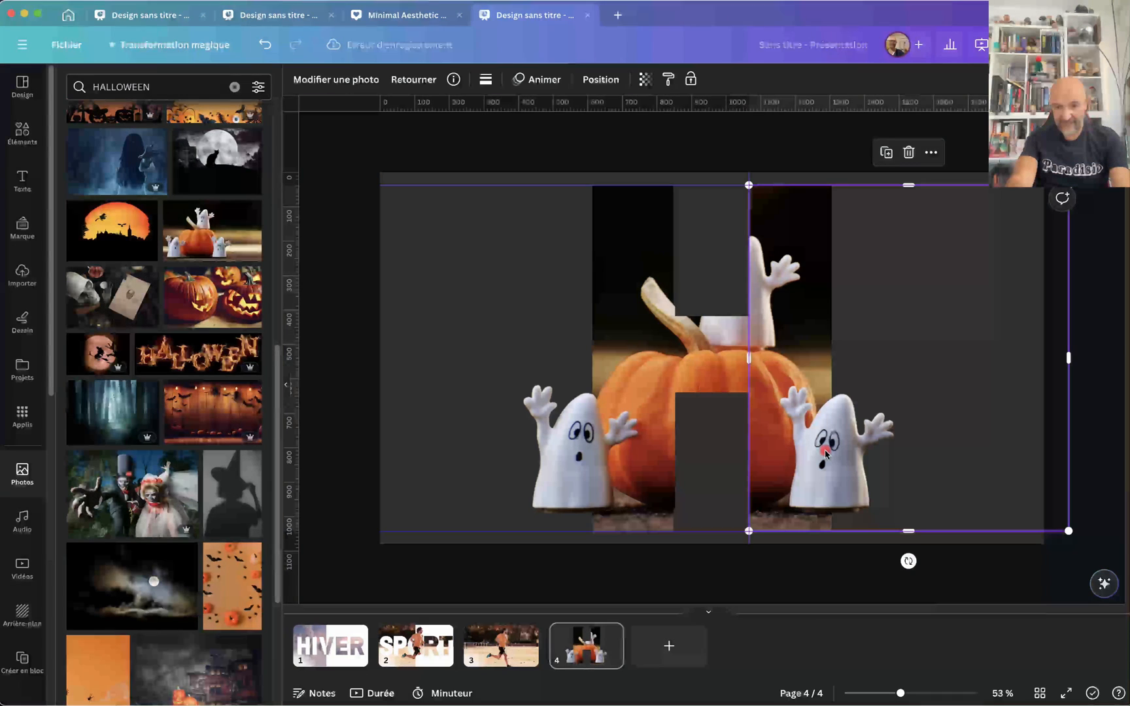
key(super+d)
drag(824, 449, 823, 448)
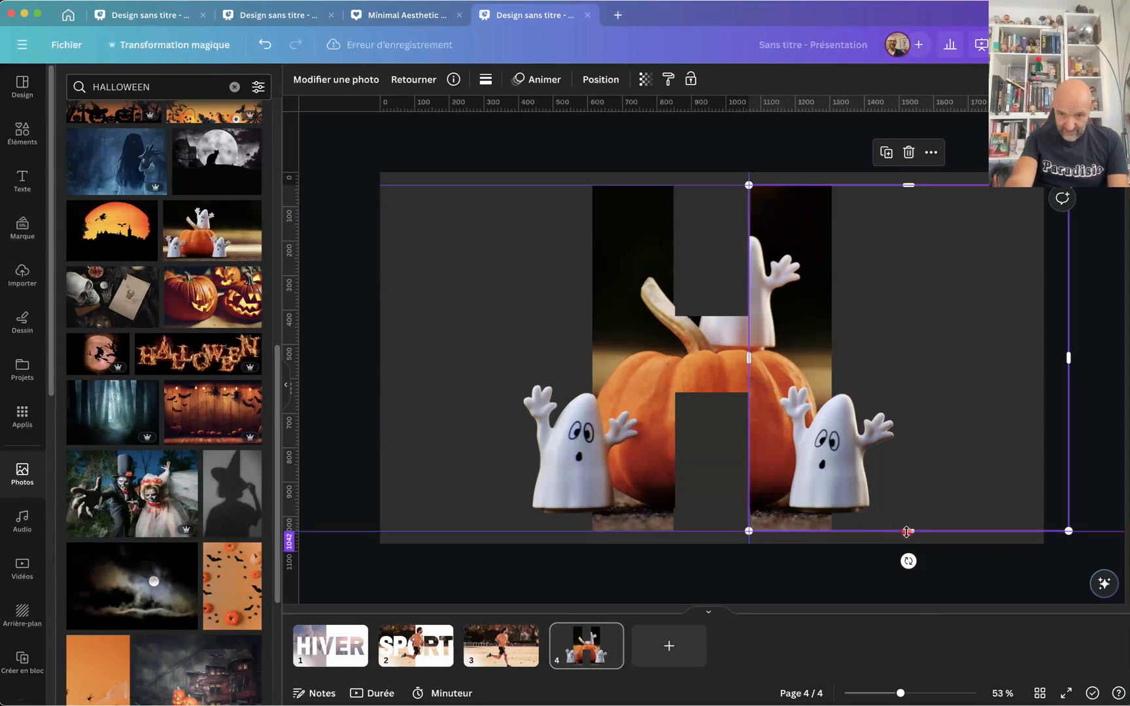
- Reposition the guides, with the horizontal one at the pumpkin's top and the vertical one at the upper ghost's left side
drag(906, 530, 893, 353)
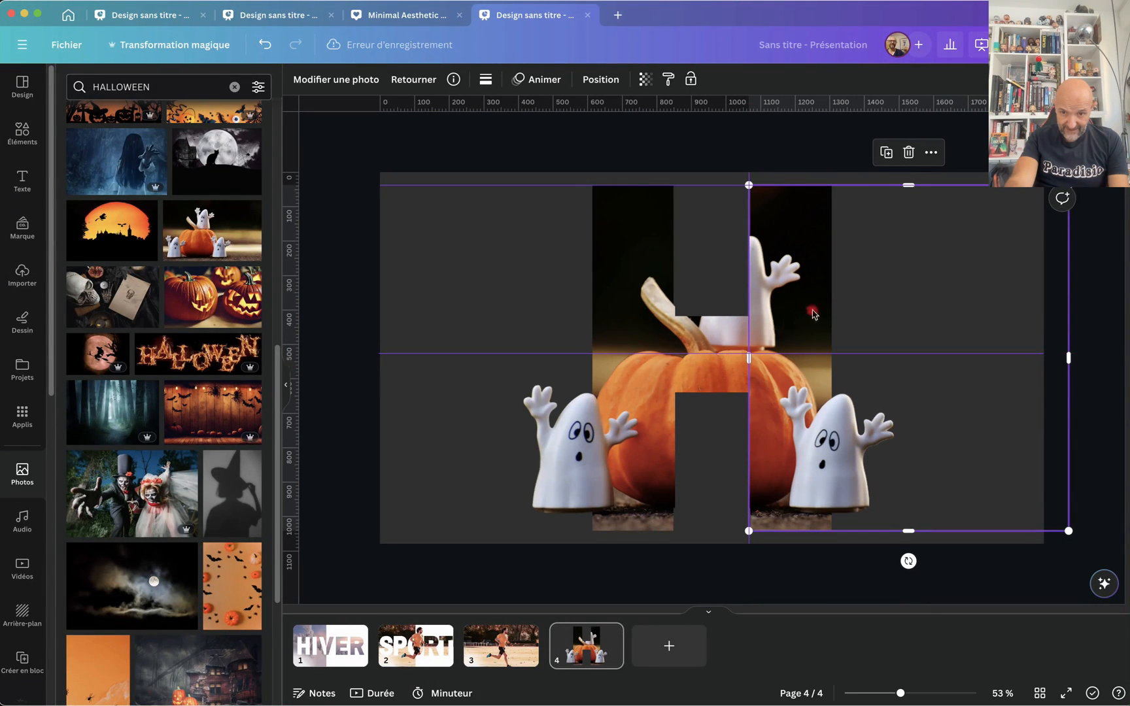
drag(746, 300, 700, 302)
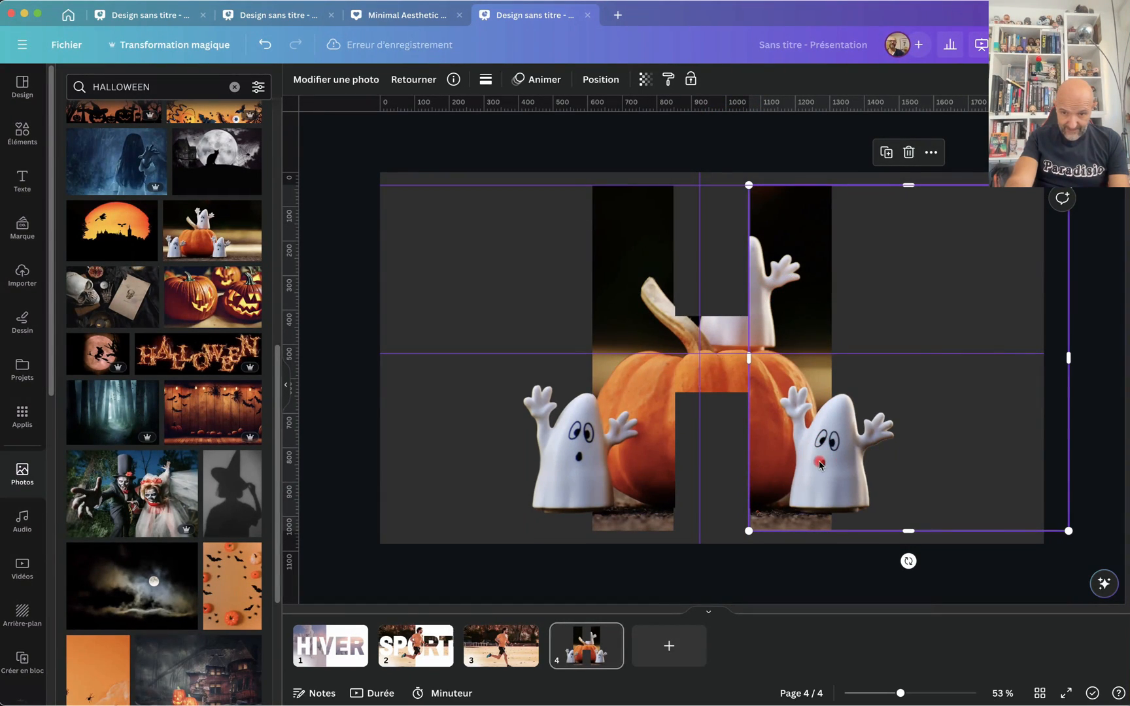
click(734, 541)
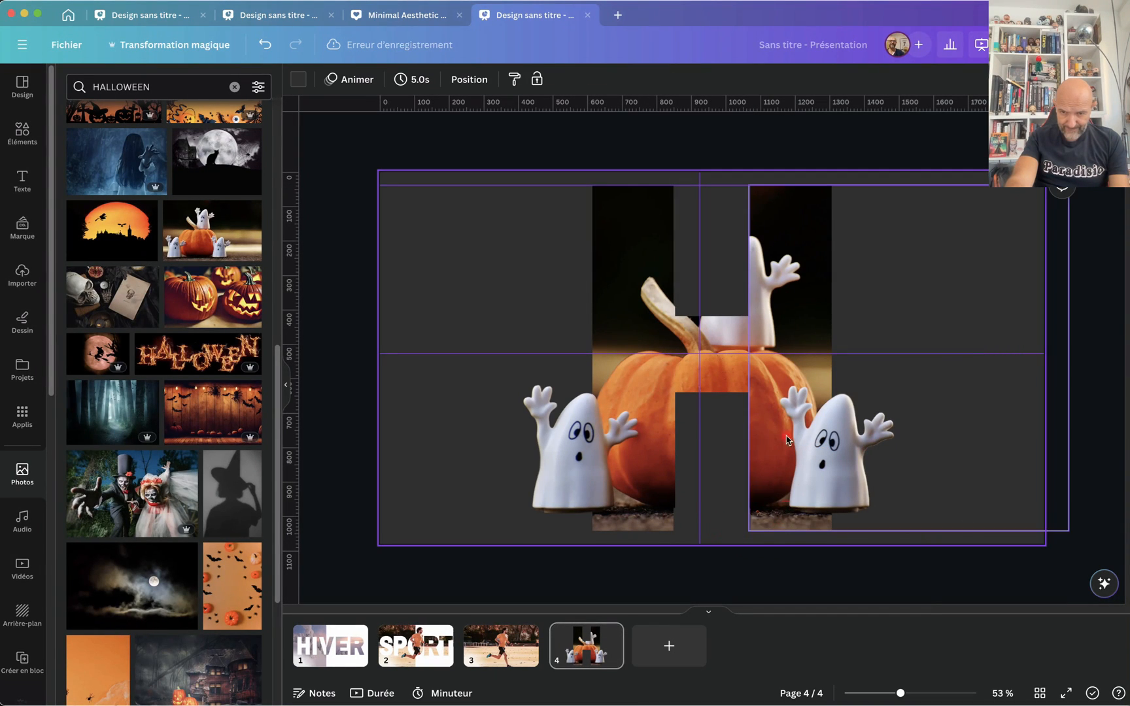
- Extend the top cutout's left side to the left stem's inner edge and crop its bottom up to the guide at the pumpkin's top
drag(786, 321, 762, 323)
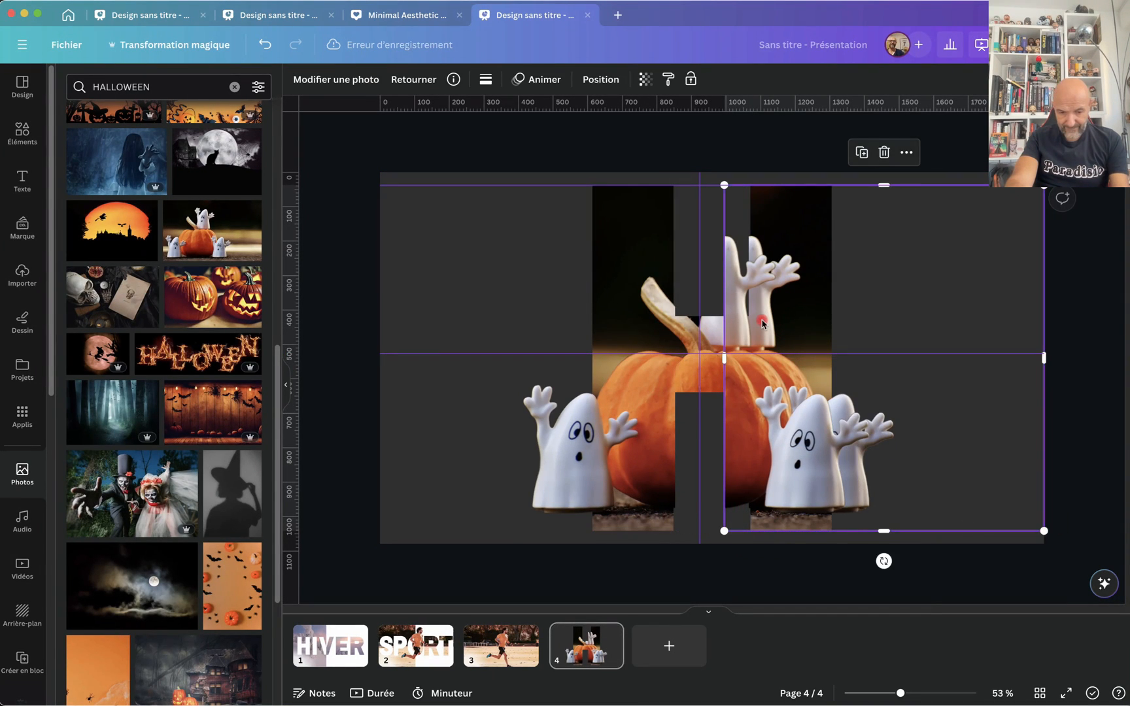
key(super+z)
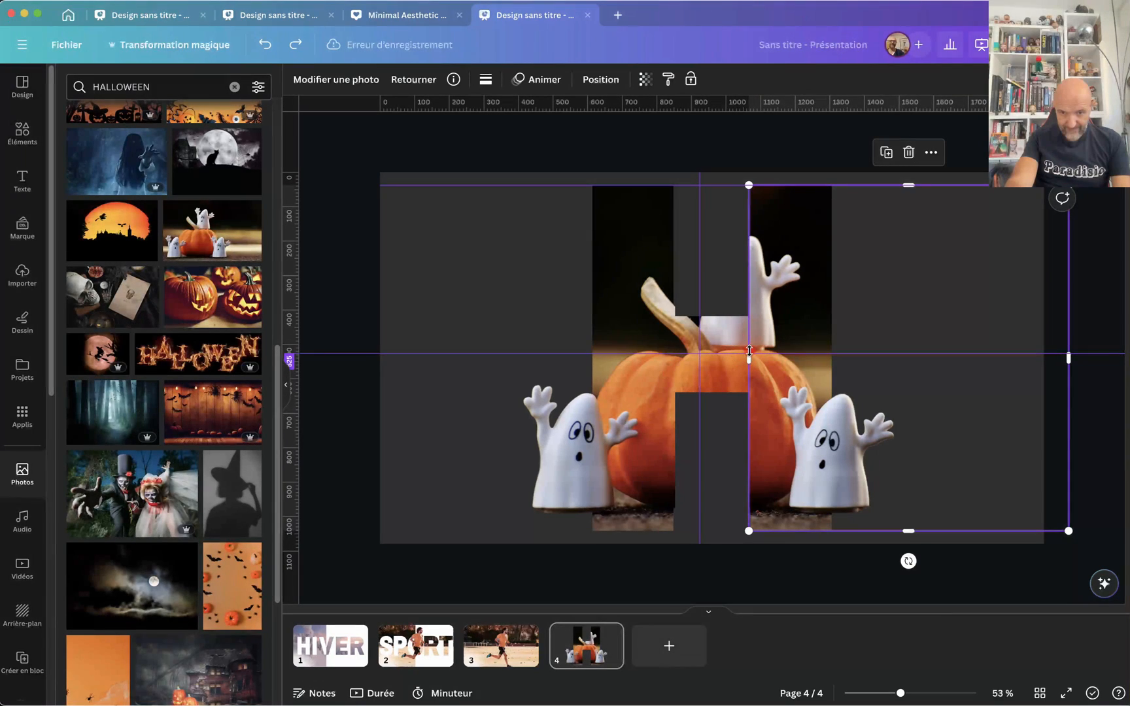
drag(749, 355, 674, 359)
click(429, 290)
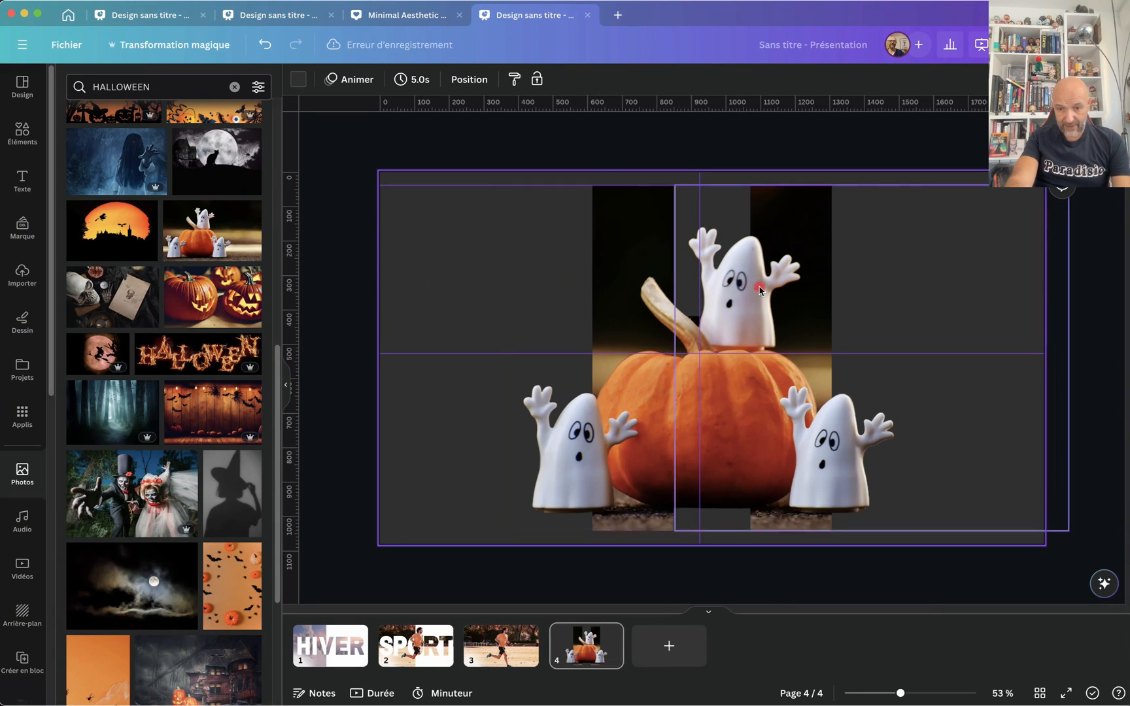
click(806, 368)
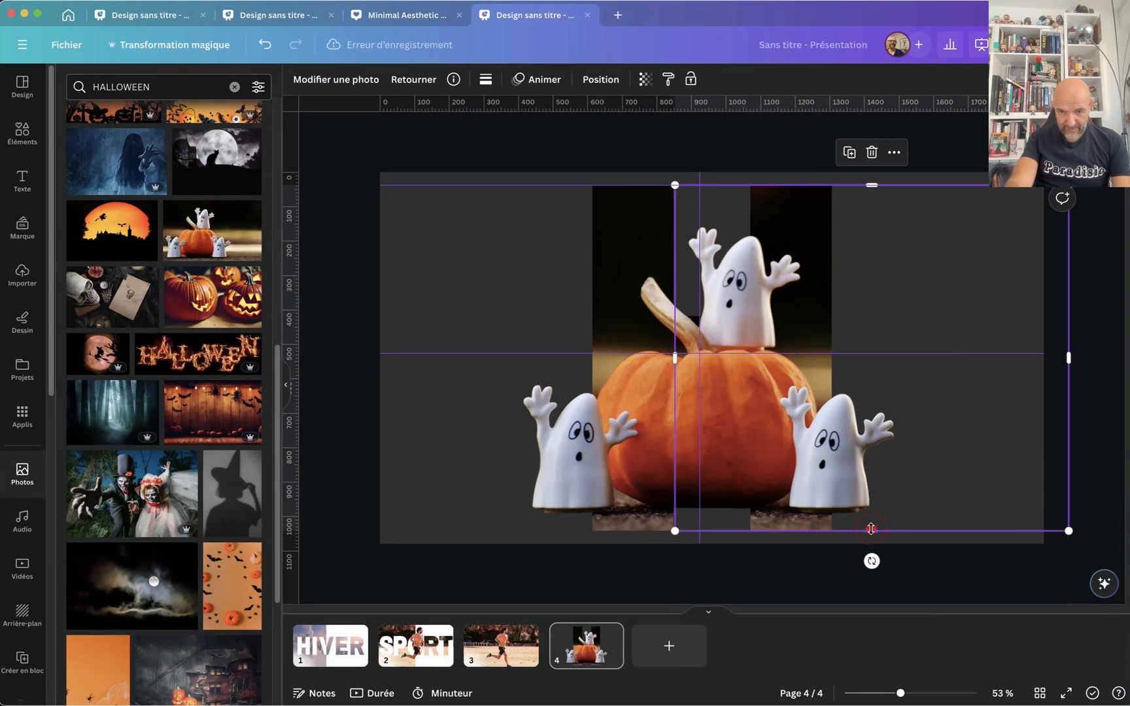
drag(871, 529, 857, 351)
click(429, 307)
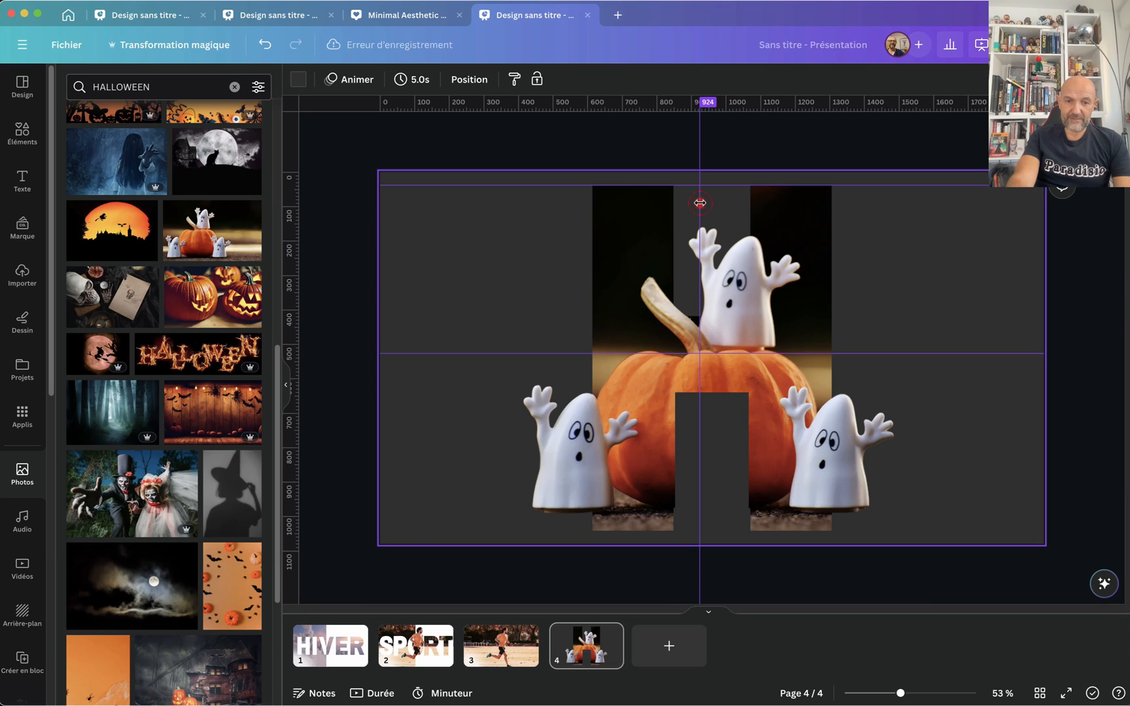
- Remove the vertical guide and both horizontal guides from the Halloween H page
drag(700, 202, 131, 222)
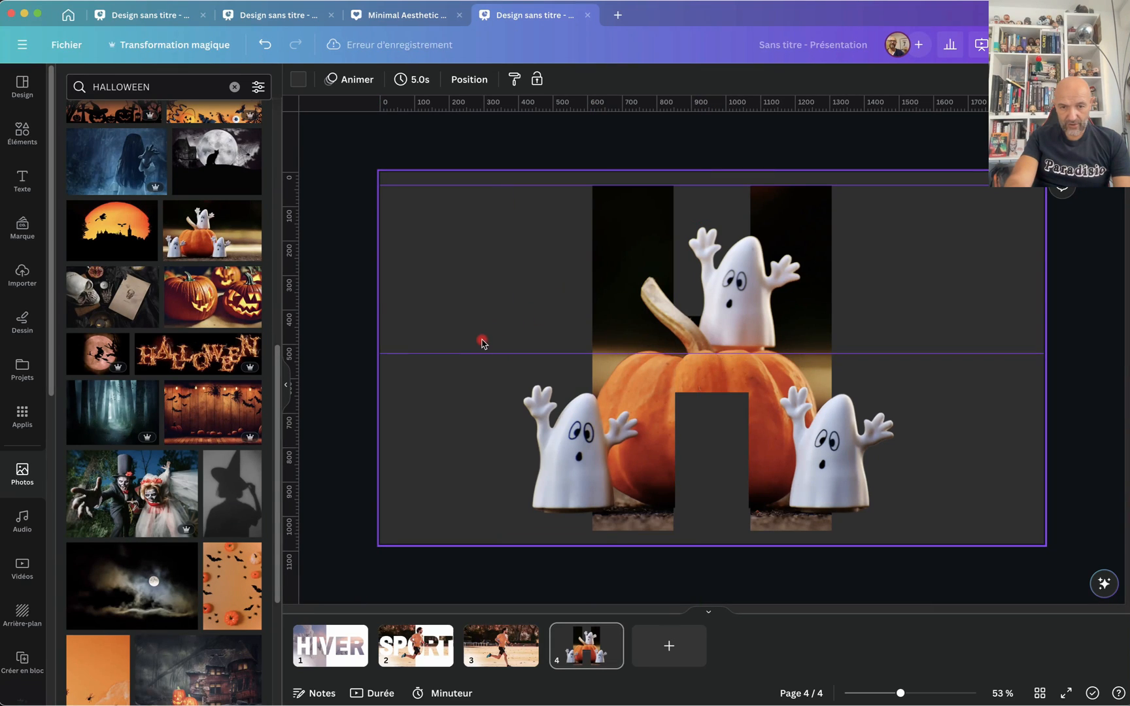
drag(477, 350, 291, 104)
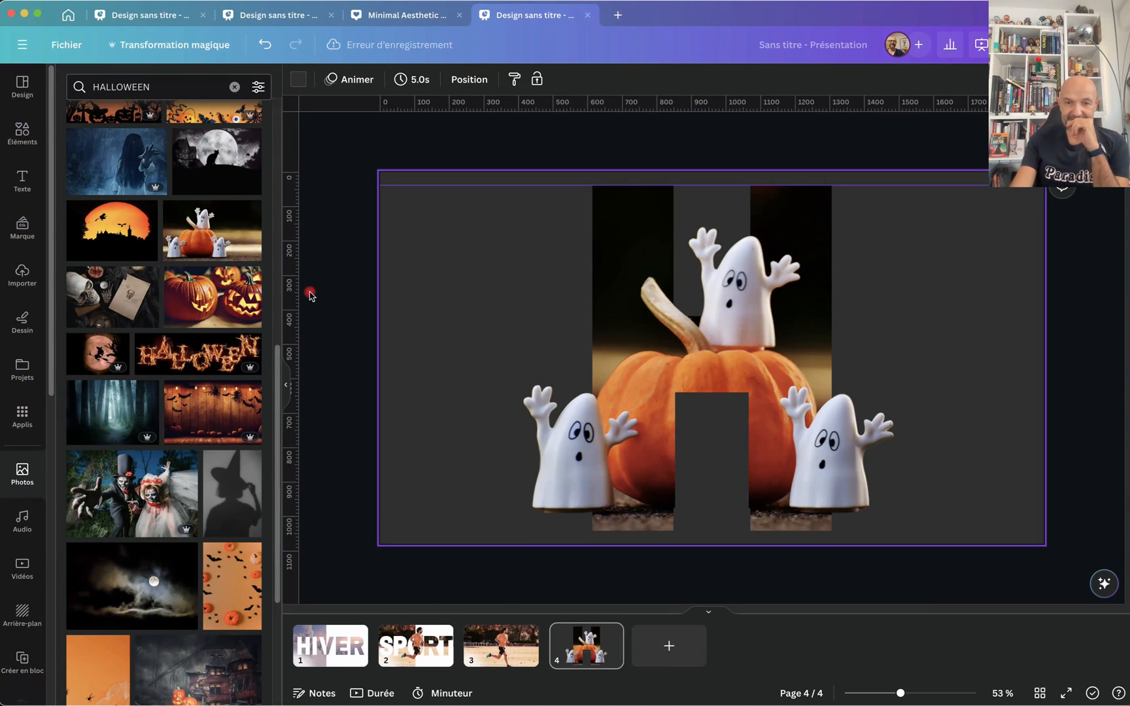
drag(416, 186, 418, 107)
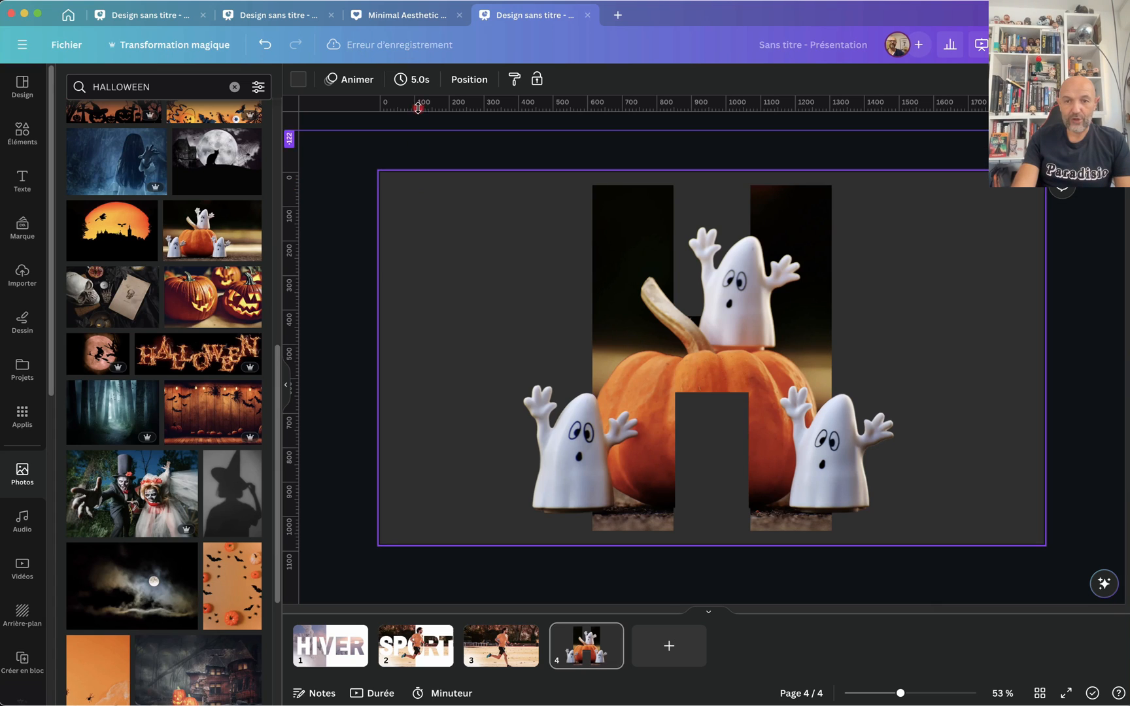
click(334, 366)
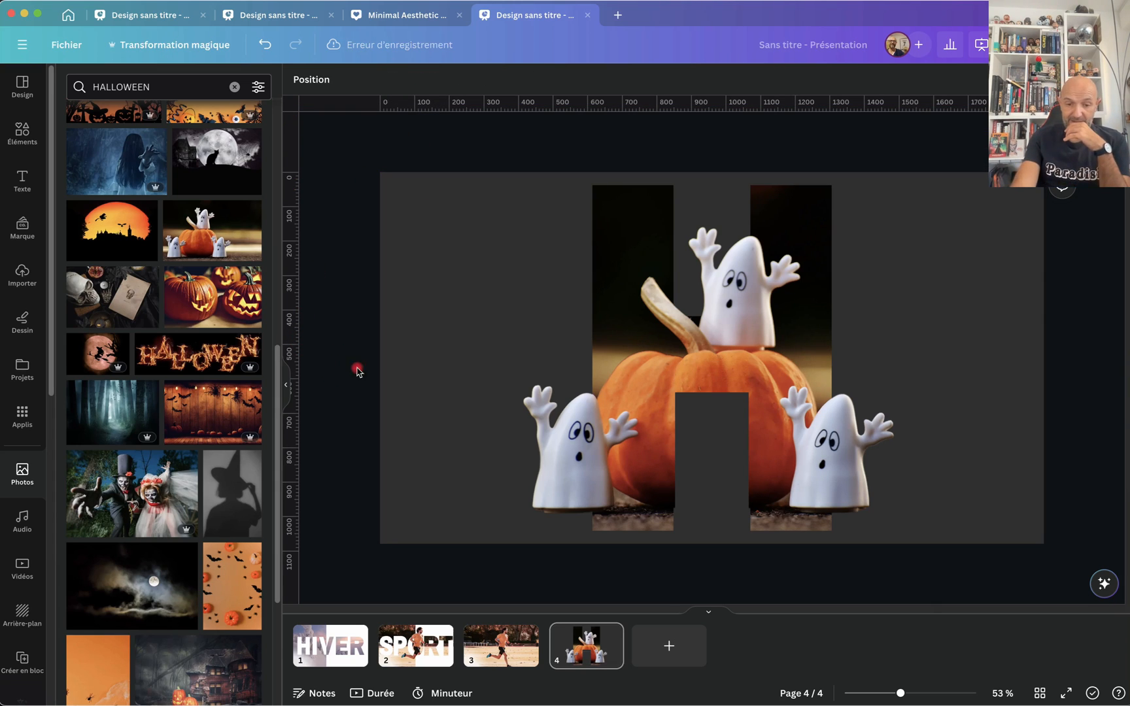
- Review the HIVER, SPORT, runner and Halloween H pages, and examine the layer stack of the H page
right_click(437, 640)
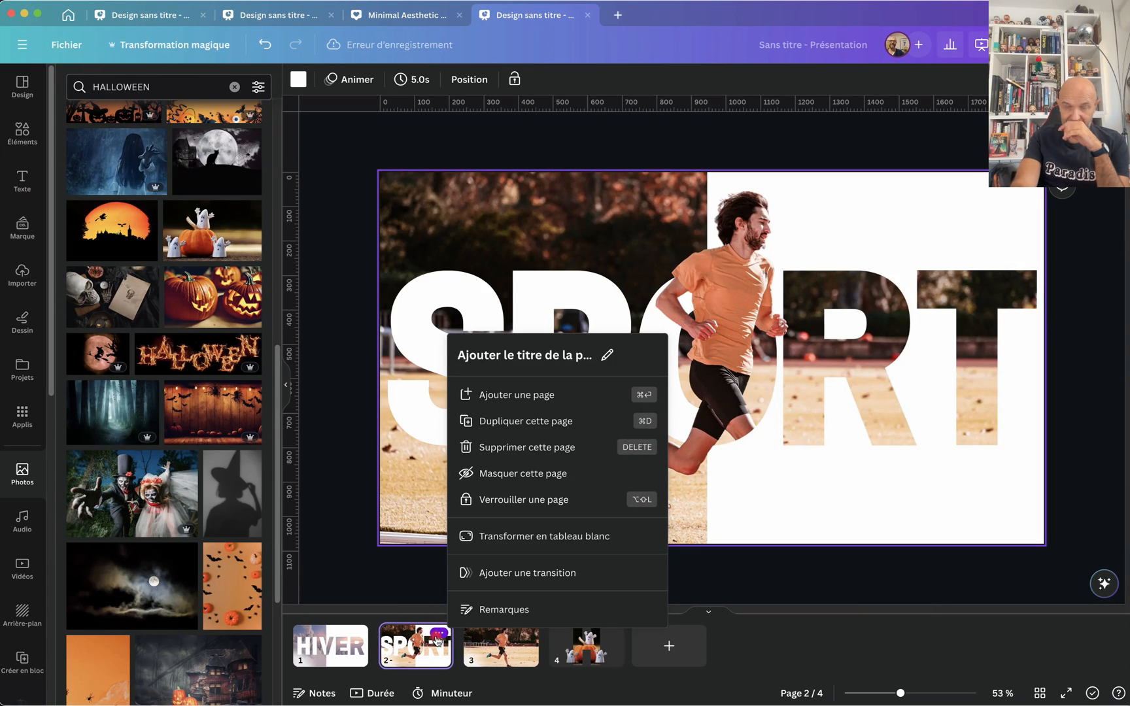
click(347, 357)
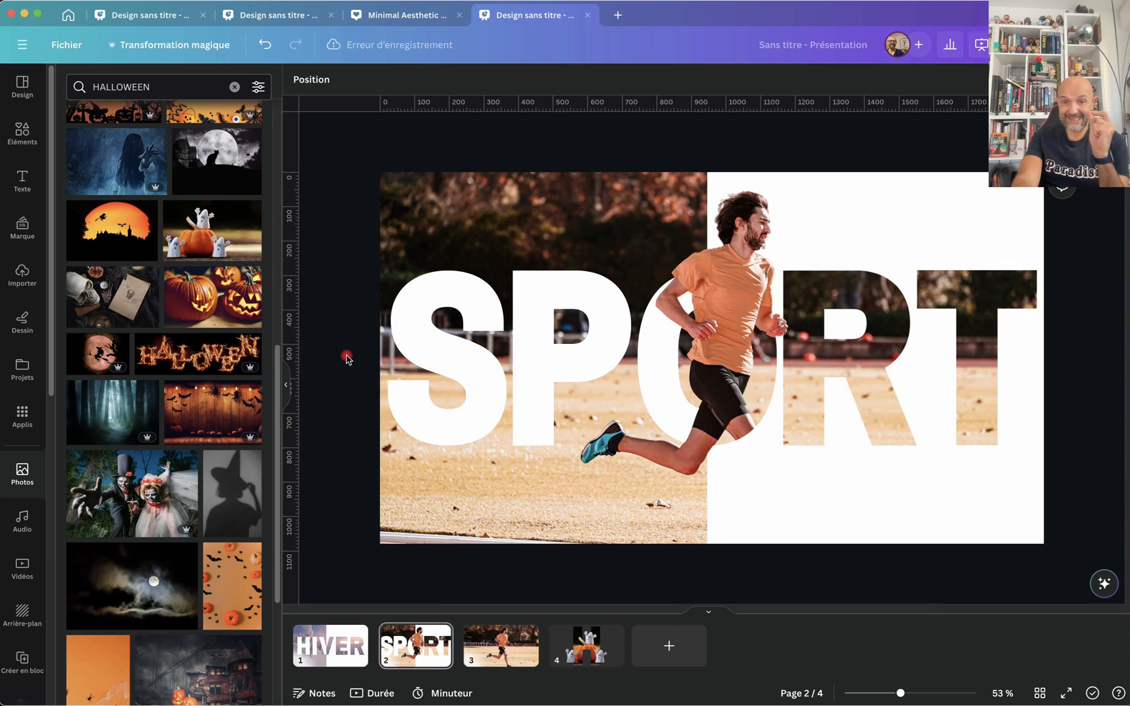
click(570, 633)
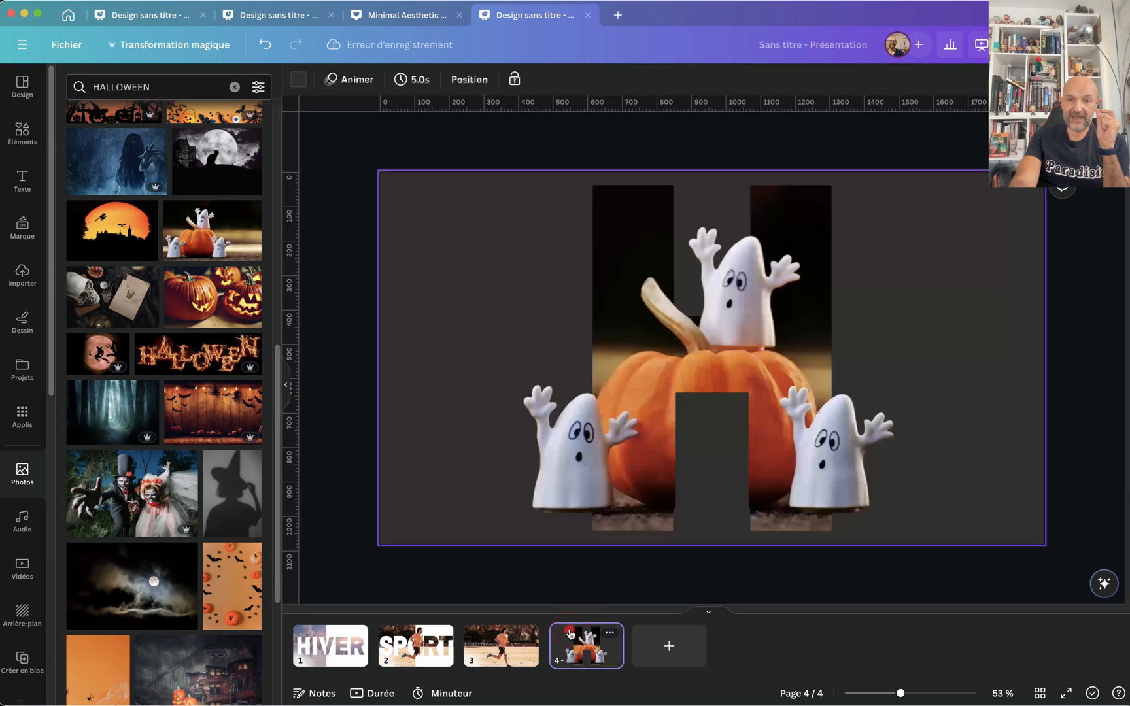
click(469, 81)
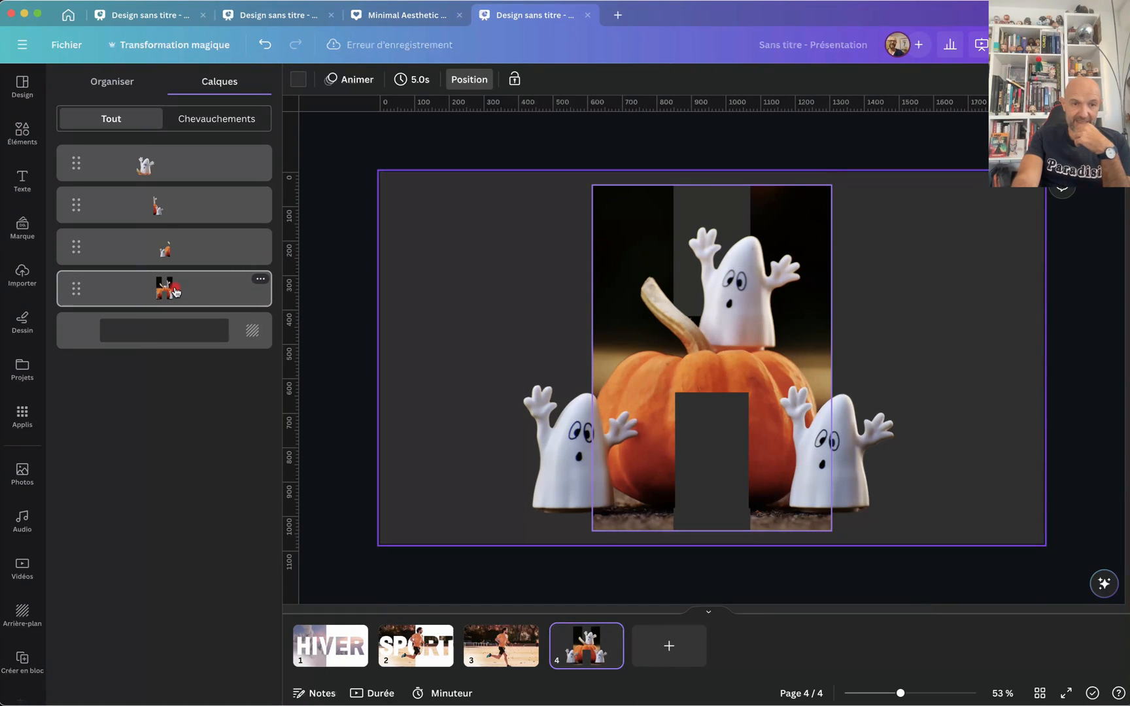
click(198, 259)
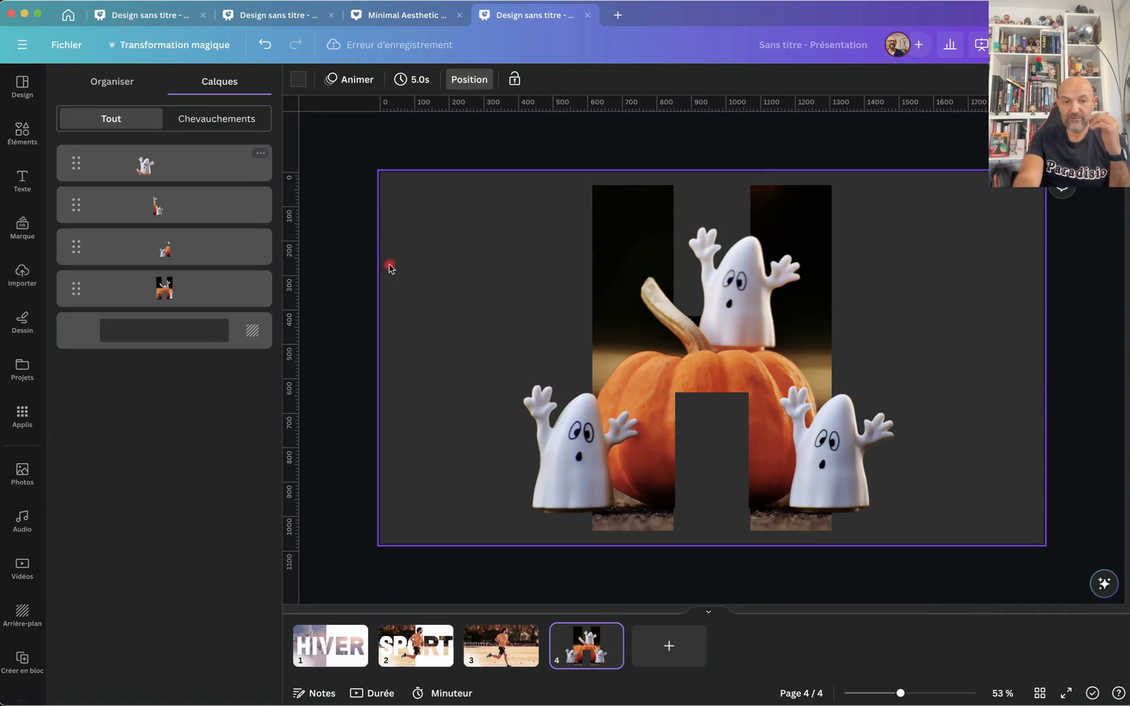
click(327, 422)
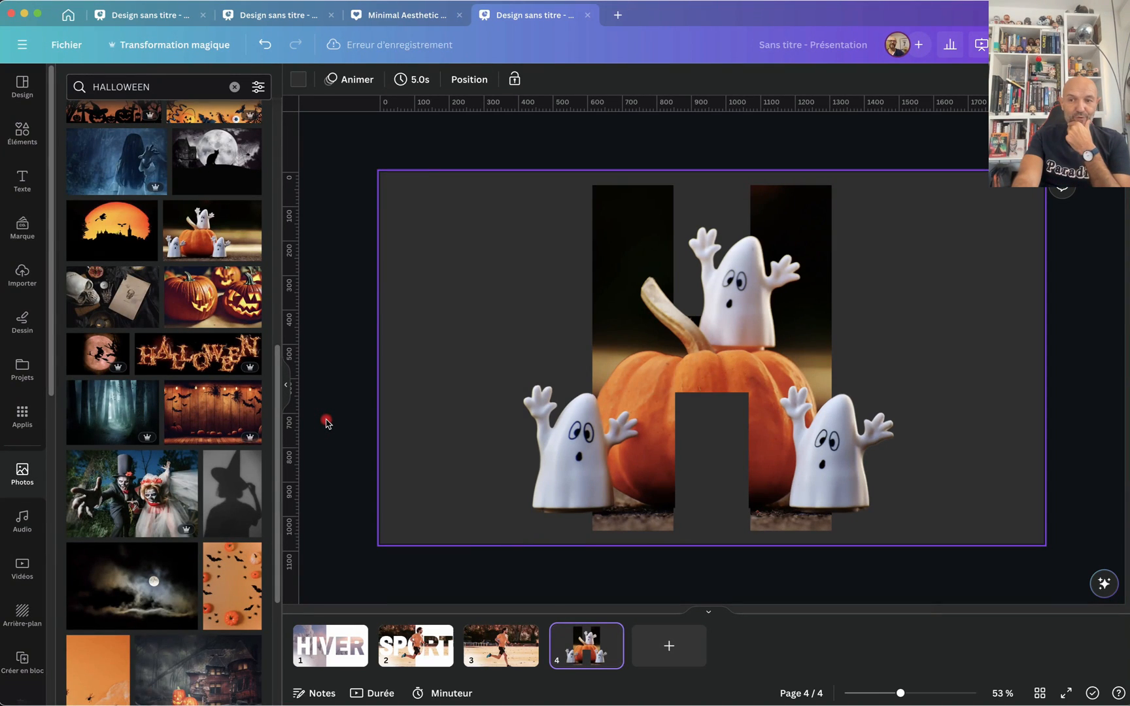
click(347, 657)
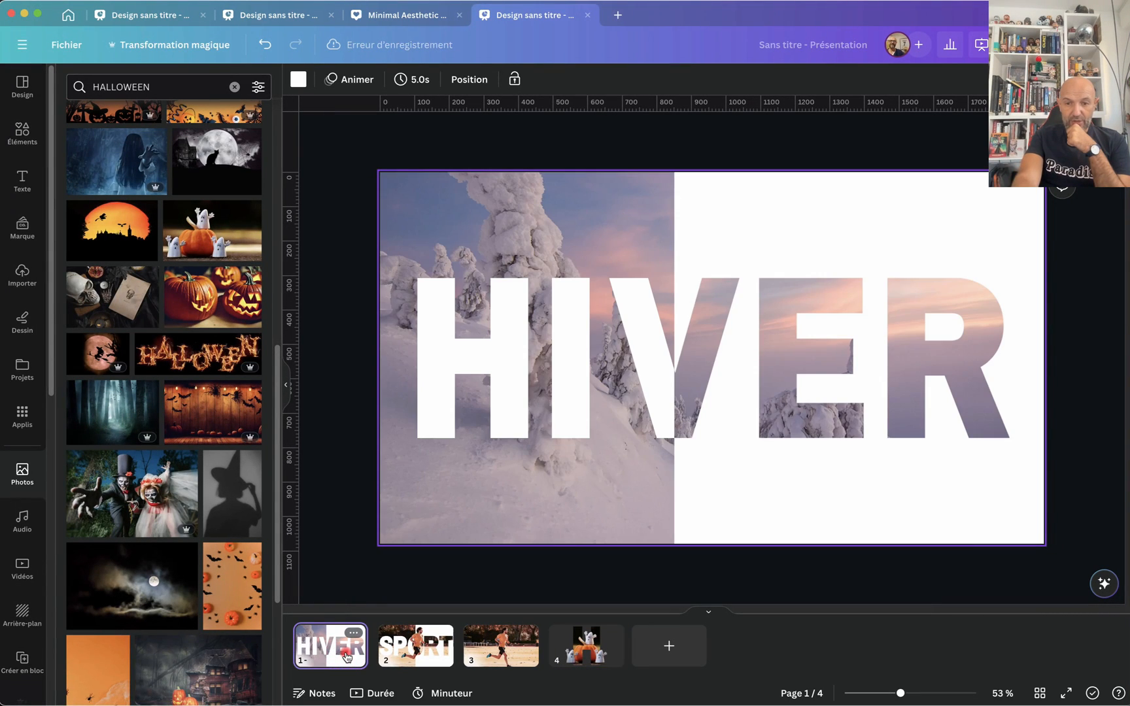
click(504, 657)
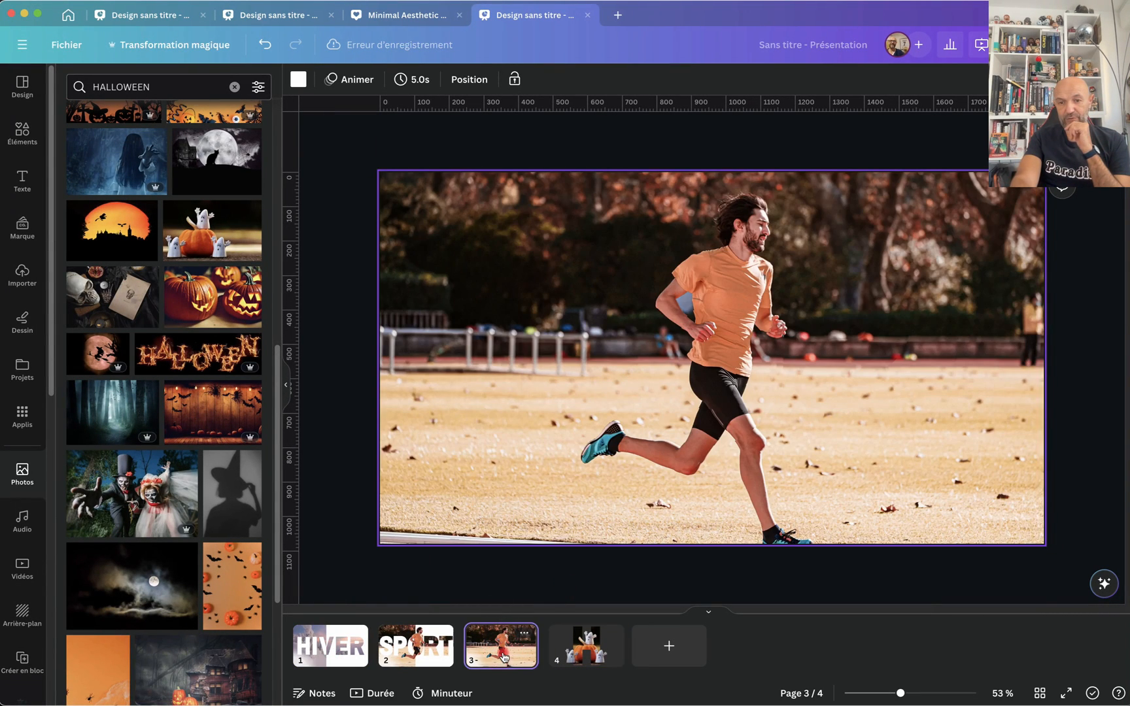
click(416, 646)
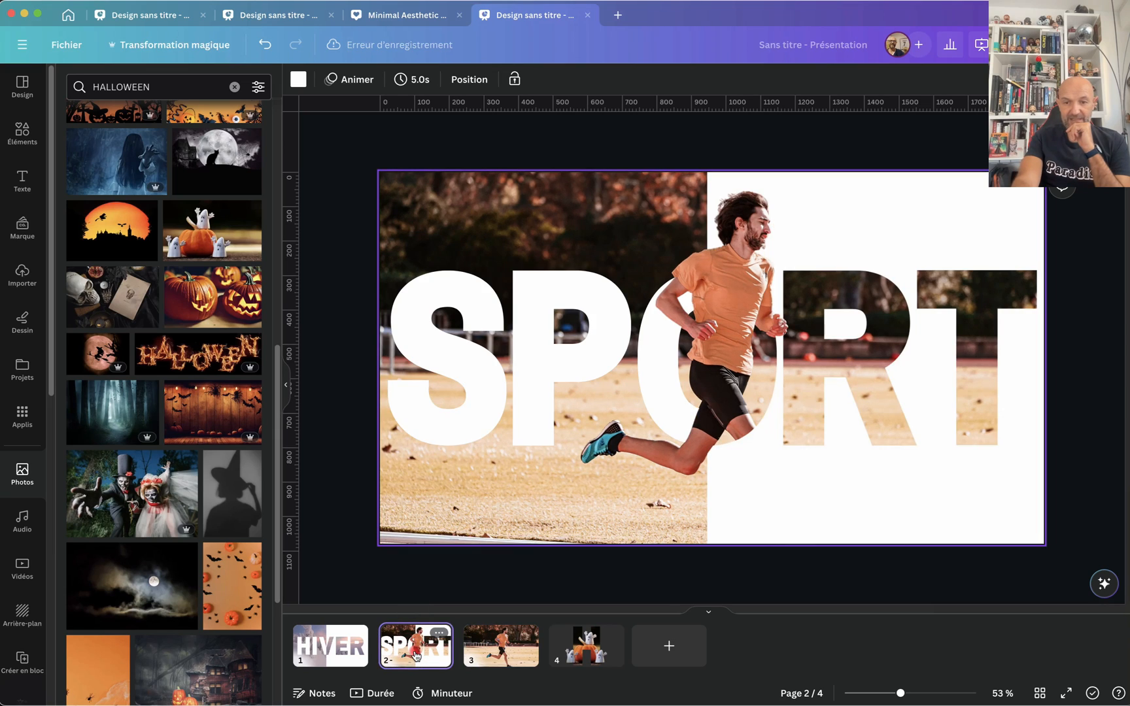
click(583, 649)
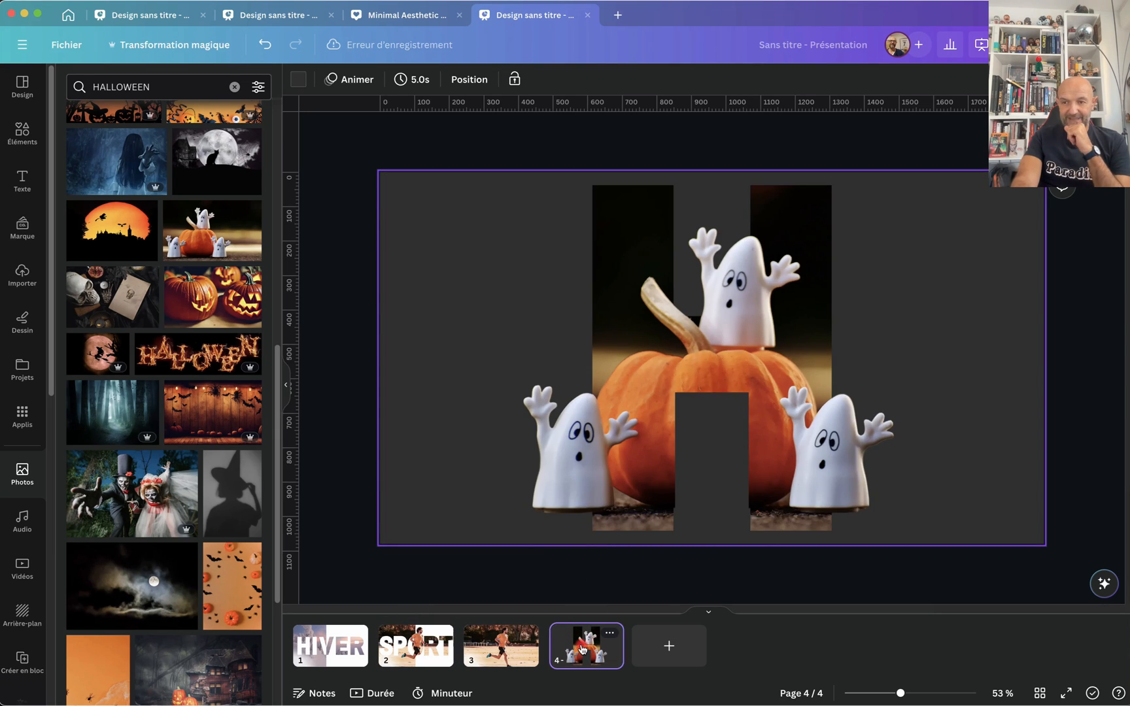
click(331, 546)
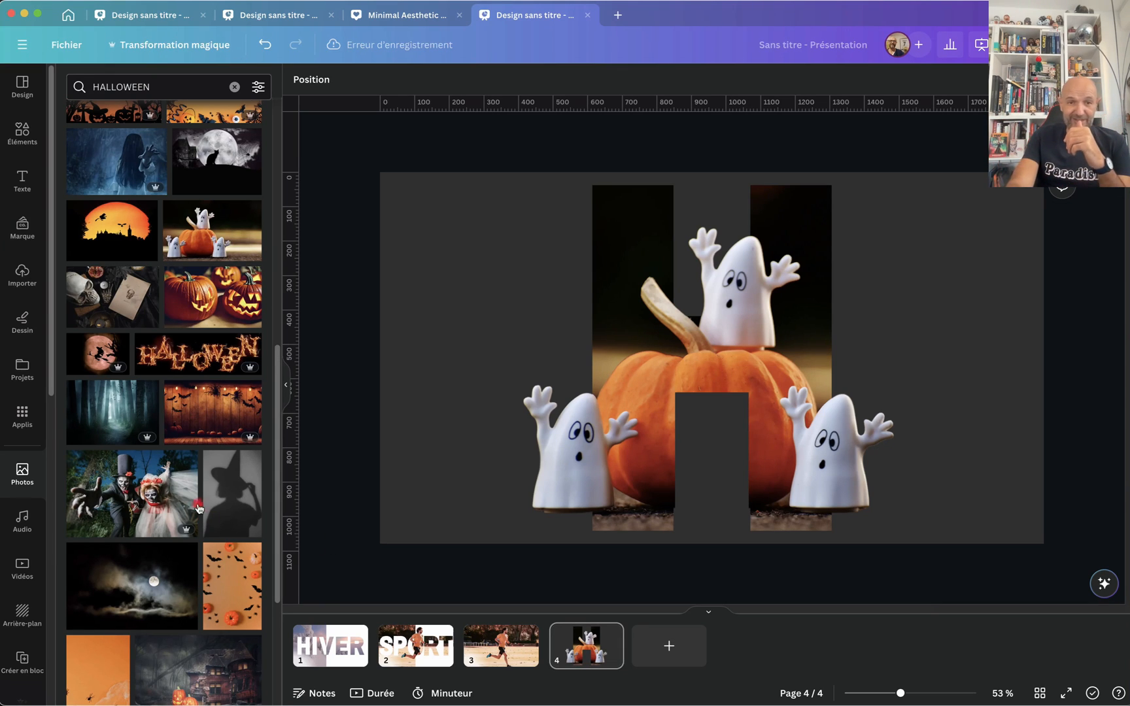
- Switch to the King Kong bus-shelter design and examine up close how the gorilla extends beyond the poster frame
click(282, 10)
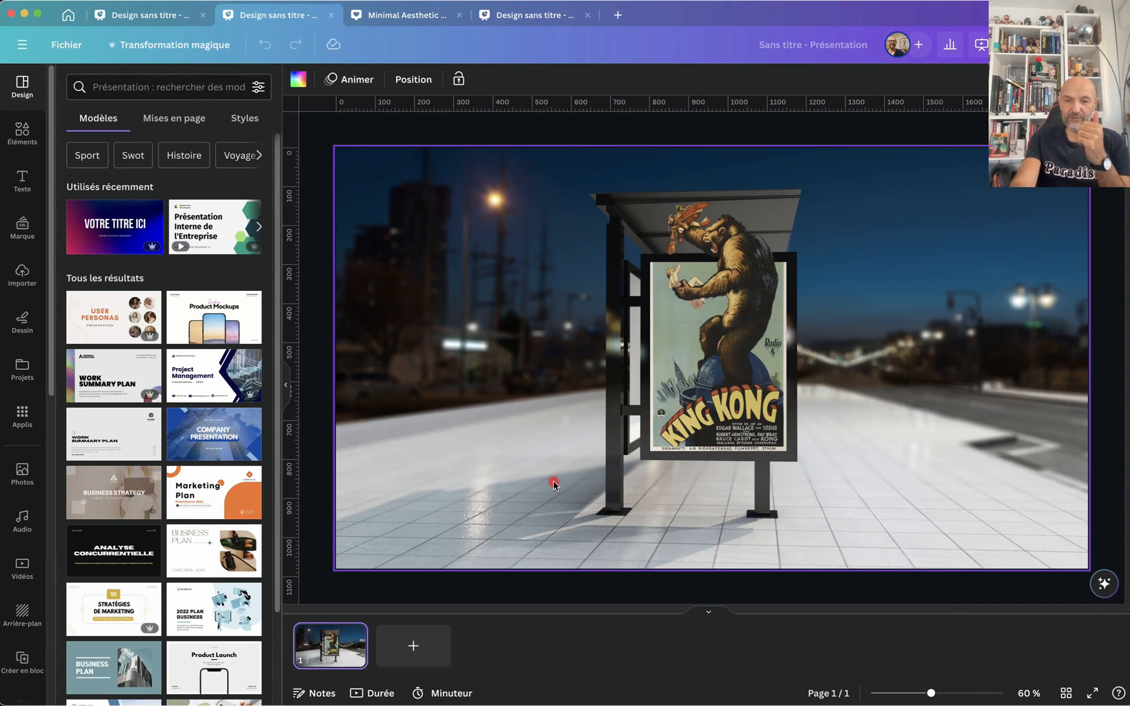
scroll(685, 316, up, 10)
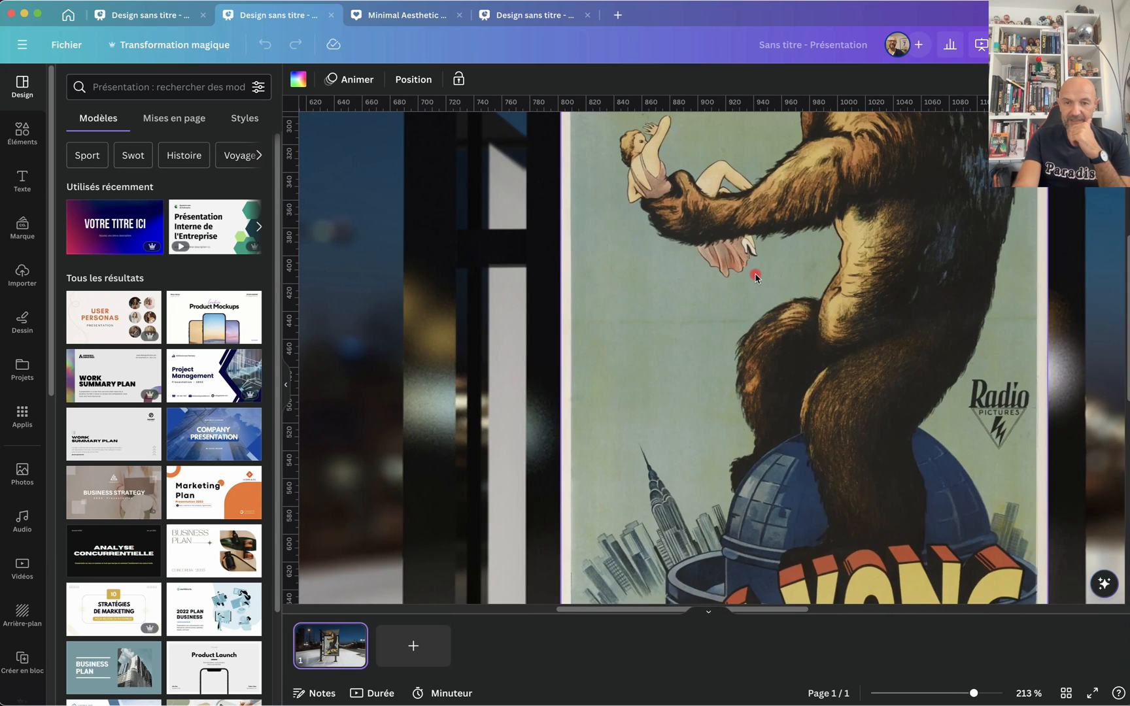
scroll(752, 274, up, 6)
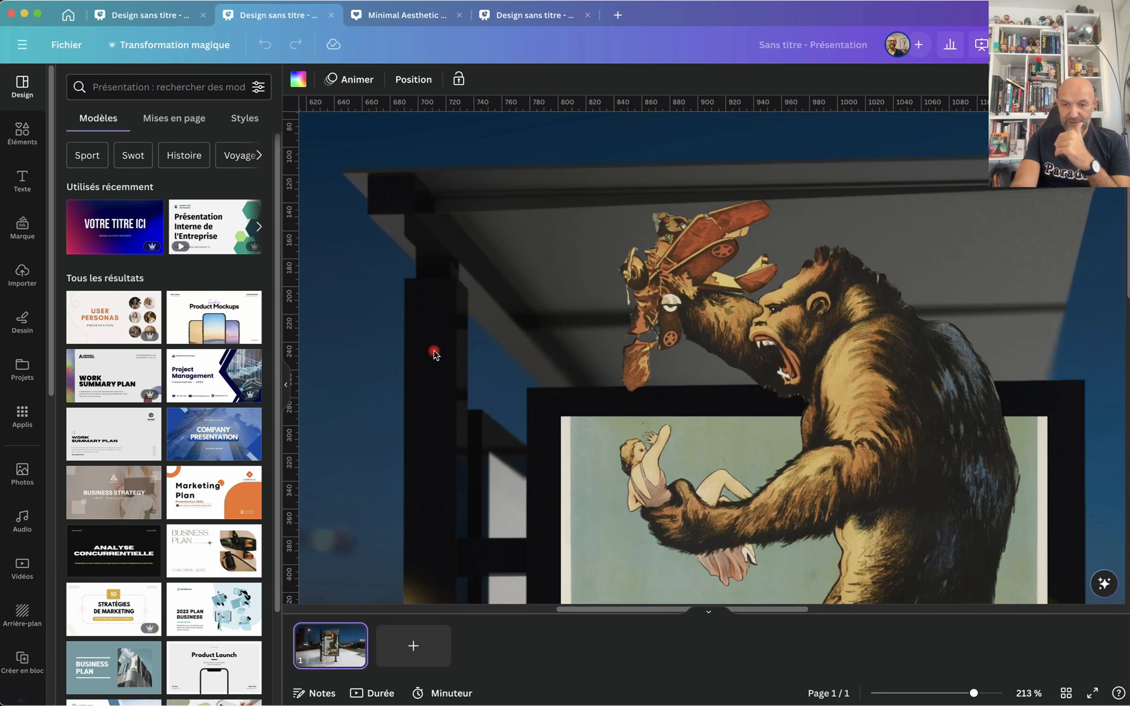
scroll(433, 354, down, 5)
scroll(433, 354, down, 10)
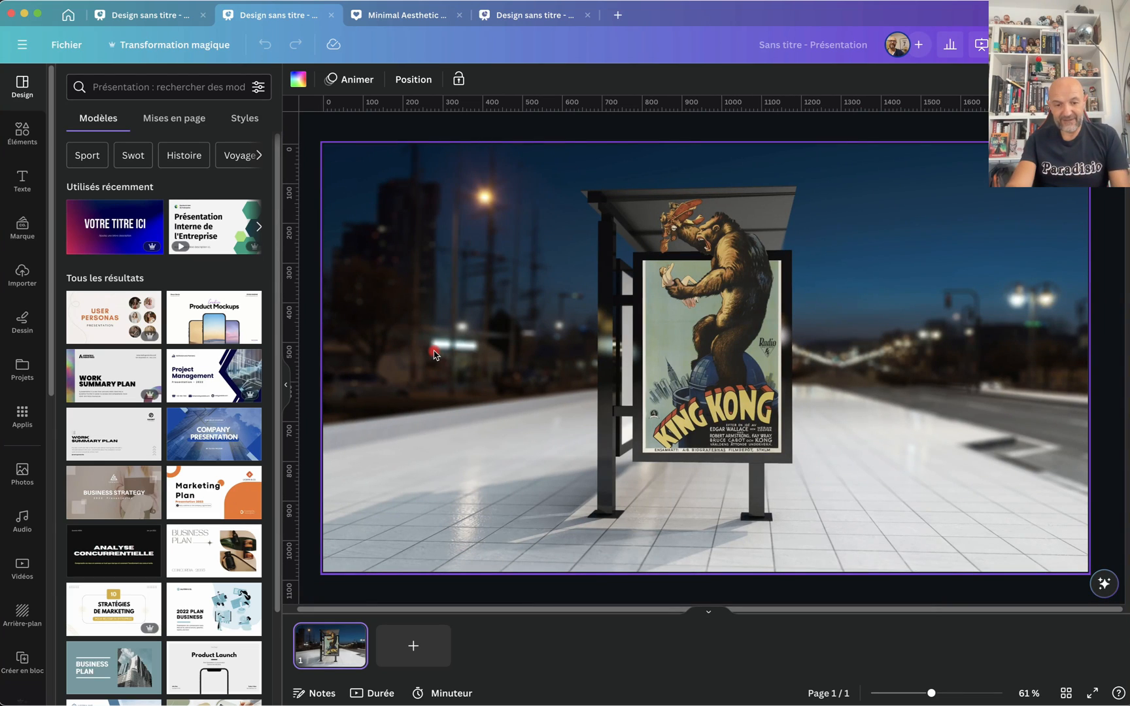
- Delete the King Kong poster and the gorilla cutout above it, leaving the bus-shelter panel blank
click(717, 358)
key(Delete)
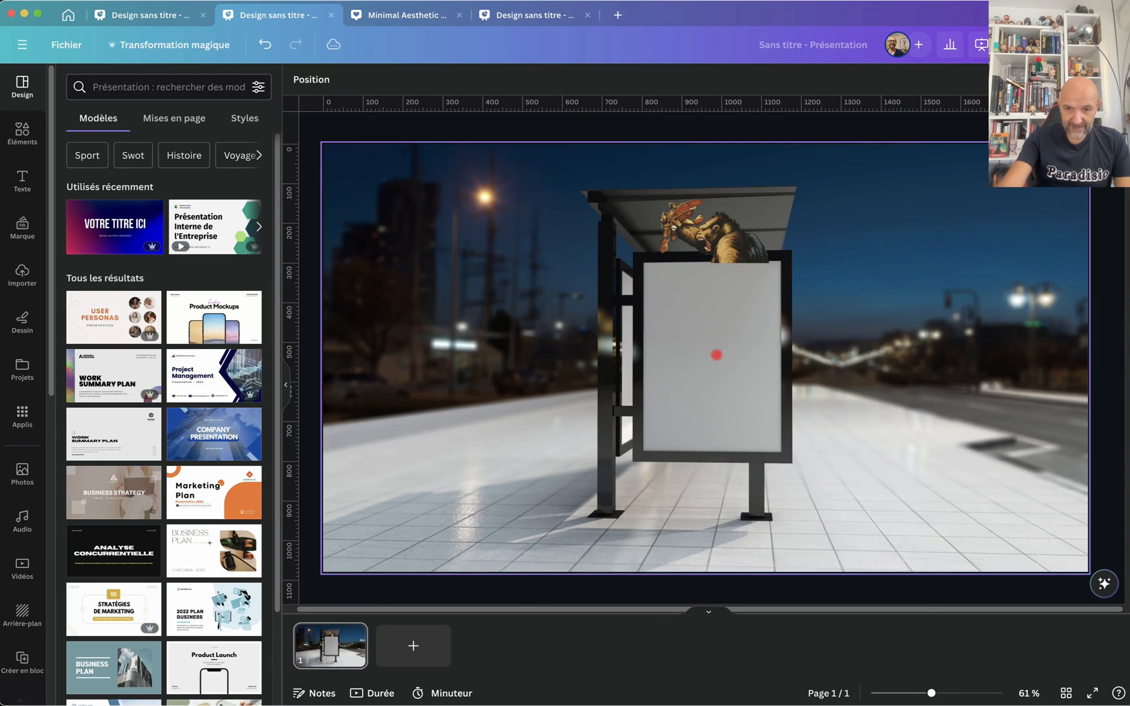
click(702, 246)
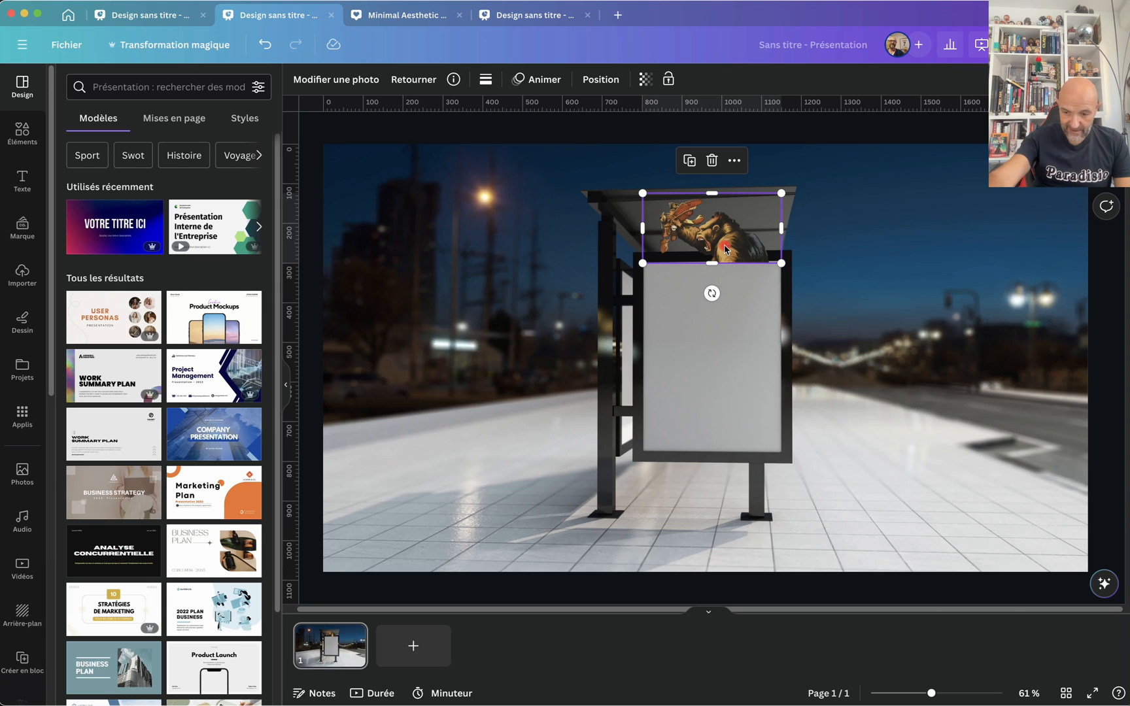
key(Delete)
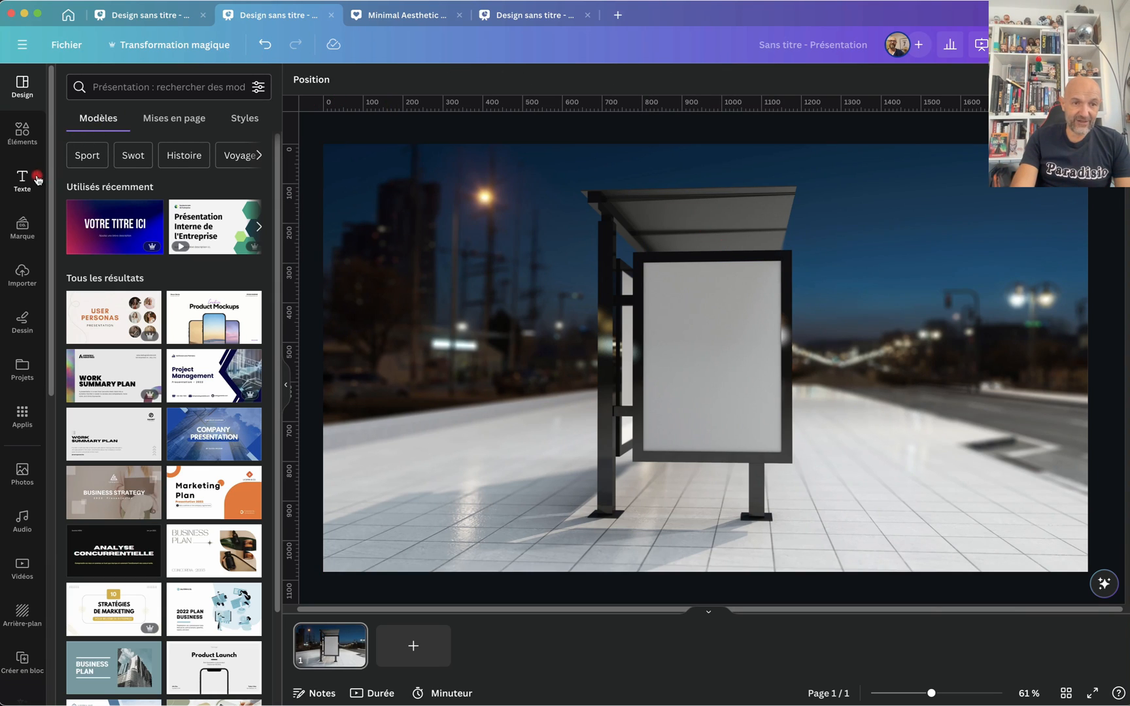
- Add the uploaded King Kong poster to the page and align its left edge with the bus-shelter panel's left edge
click(23, 272)
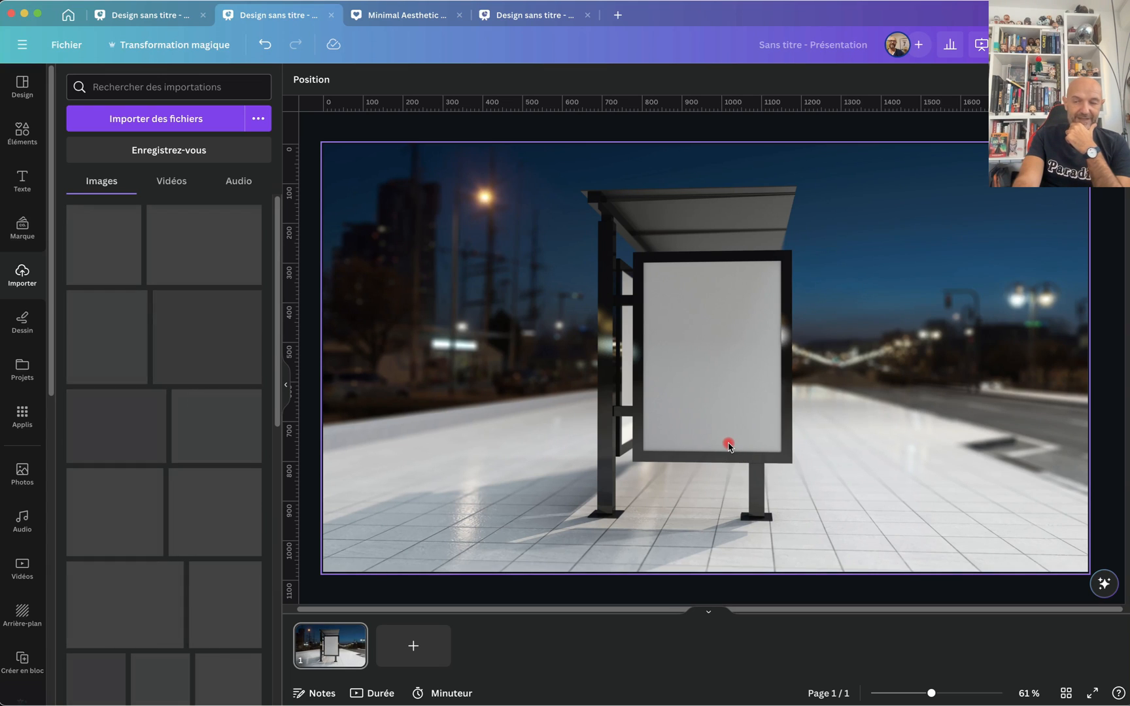
click(896, 371)
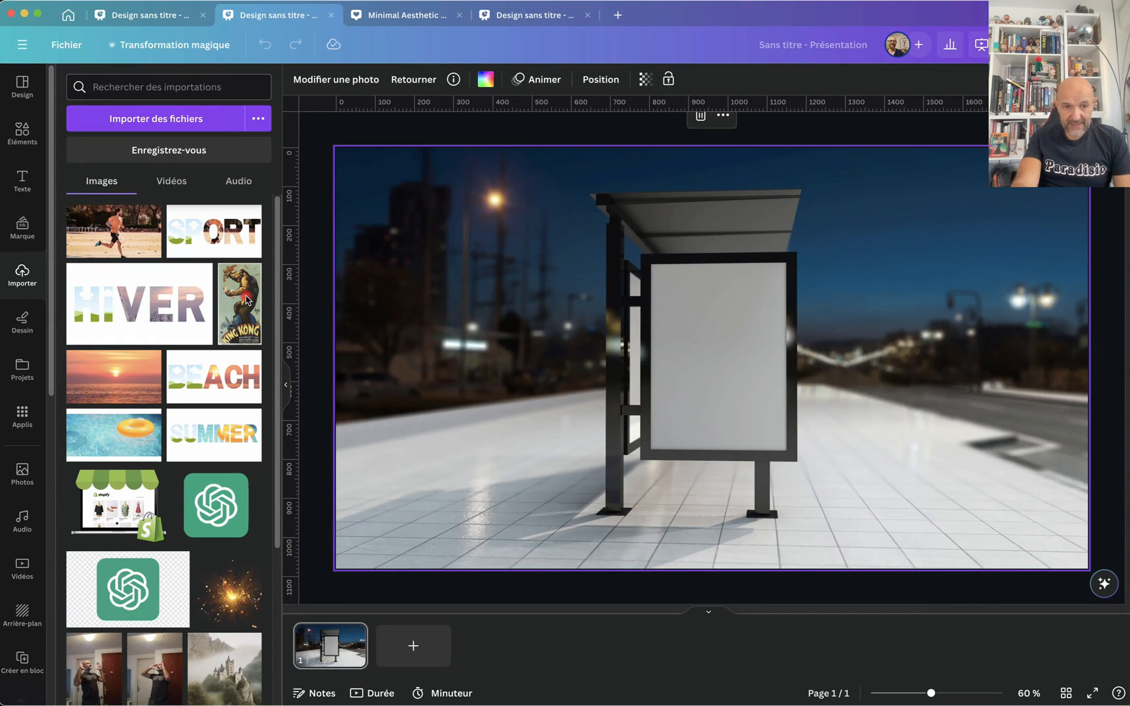
drag(246, 300, 717, 356)
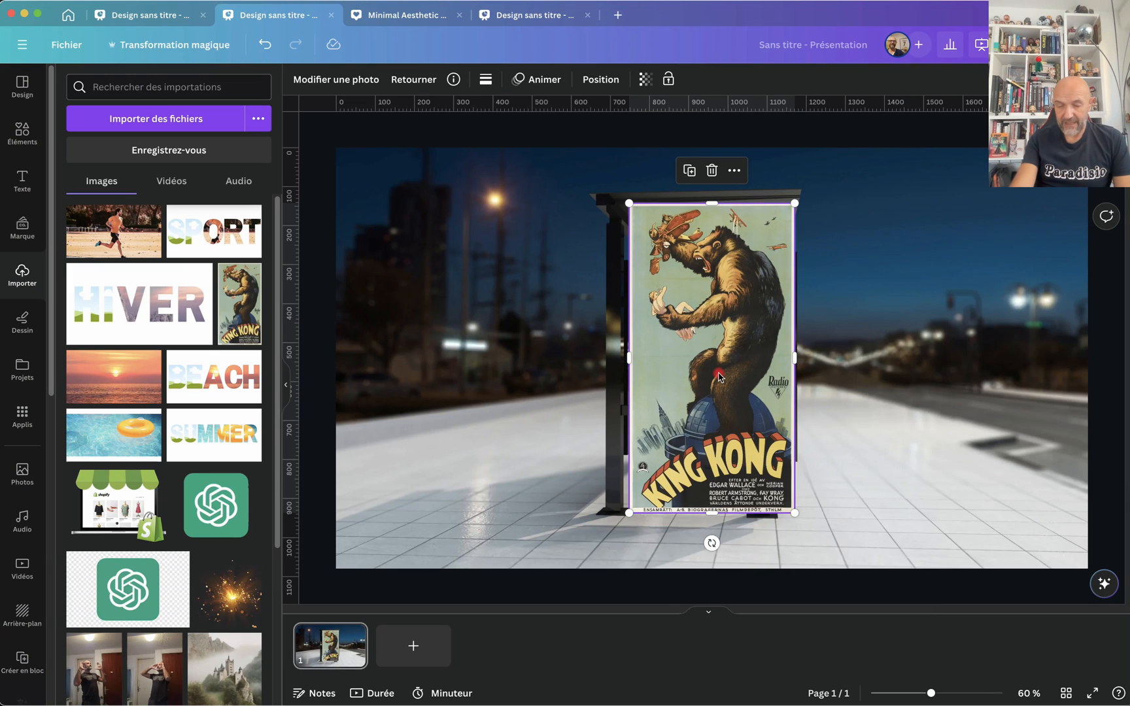
drag(718, 378, 710, 328)
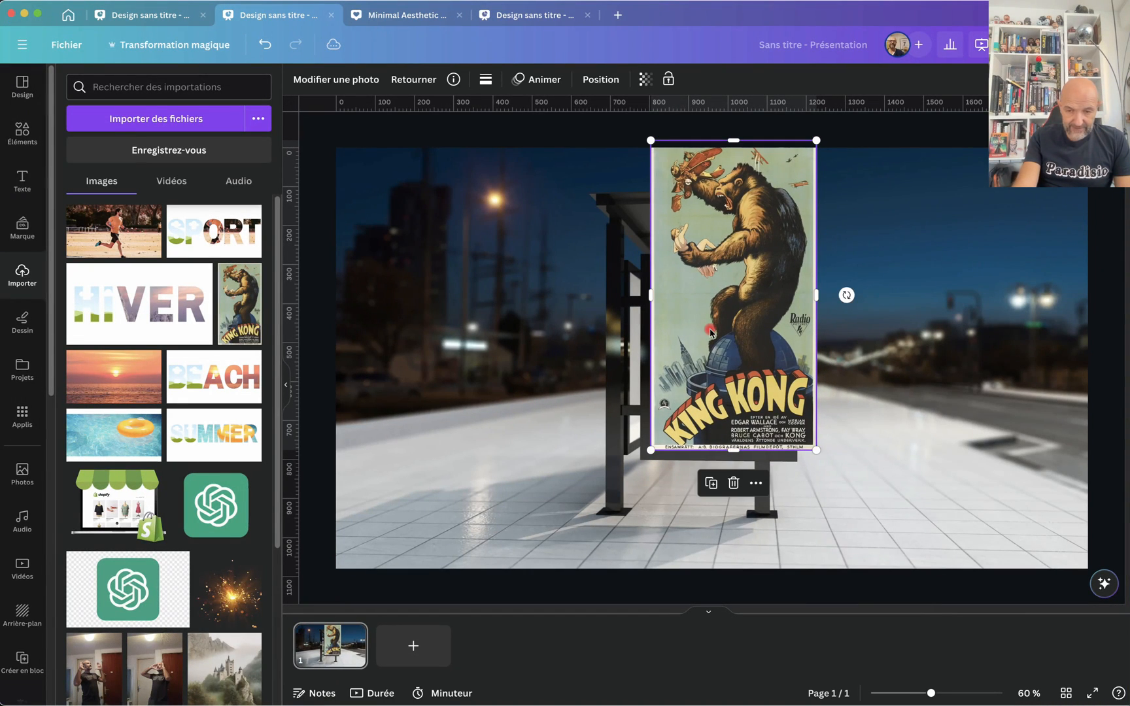
- Scale the poster down to the width of the bus-shelter panel and move it down to the panel's bottom edge
scroll(710, 330, up, 5)
scroll(710, 330, up, 4)
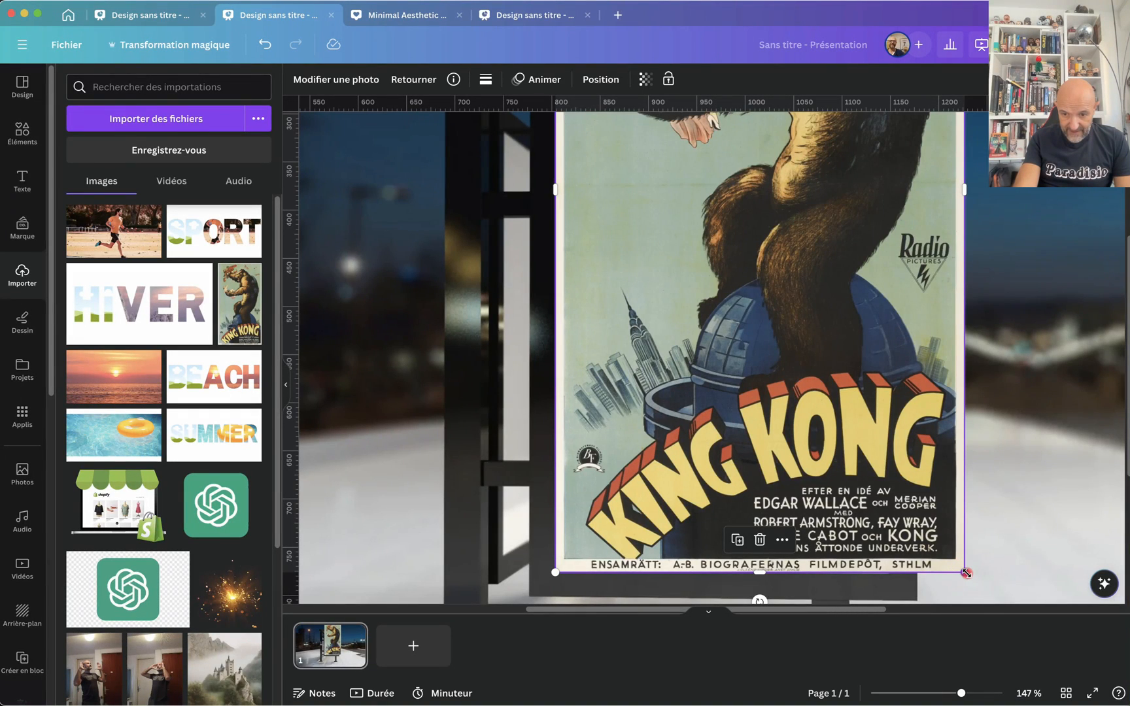
drag(965, 573, 822, 472)
scroll(955, 445, down, 2)
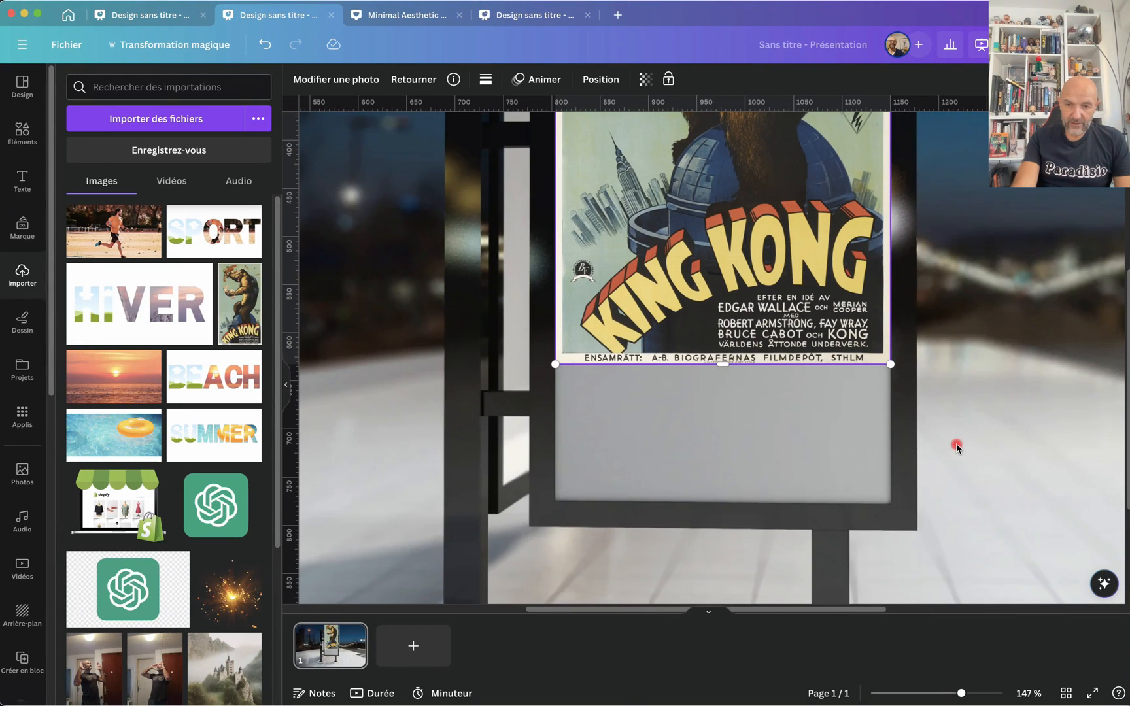
drag(775, 165, 774, 302)
scroll(968, 298, up, 5)
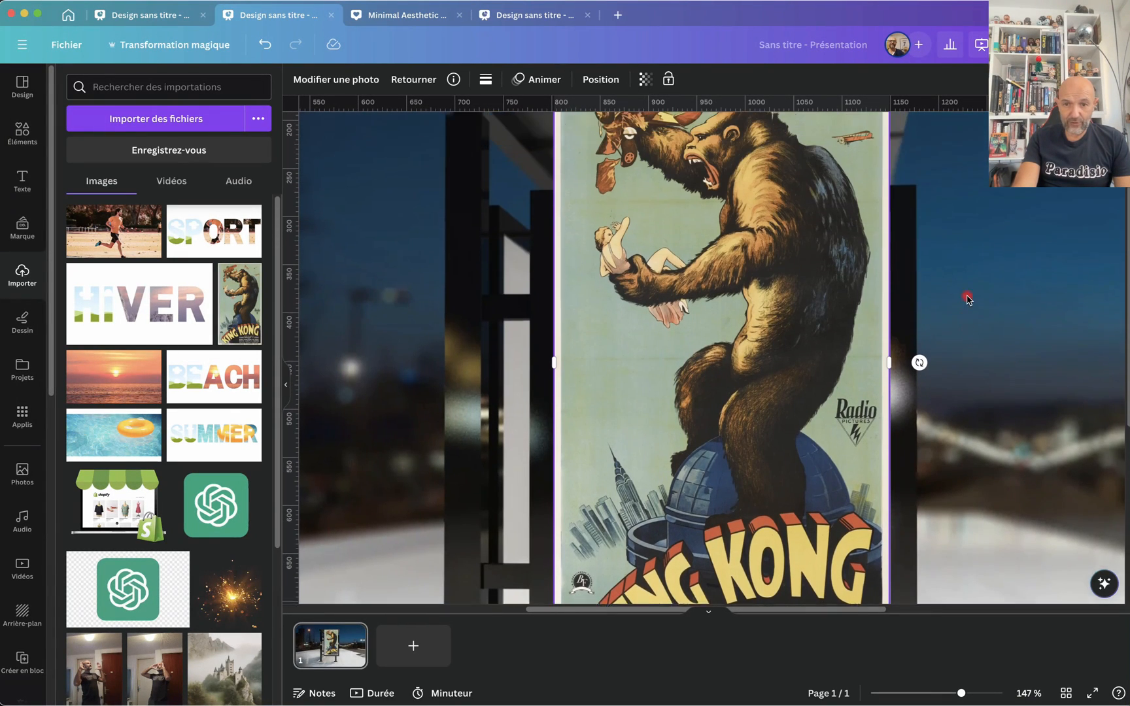
scroll(968, 298, up, 3)
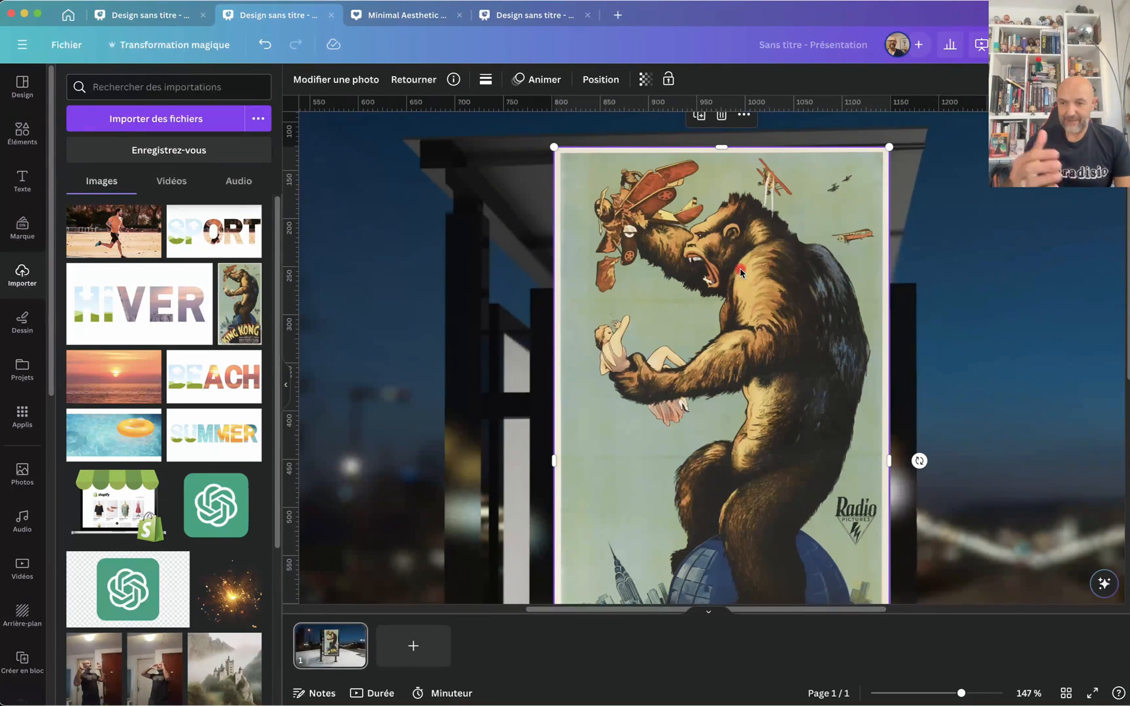
- Duplicate the King Kong poster to one side and crop the original's top down to the bus-shelter panel's upper edge
key(super+d)
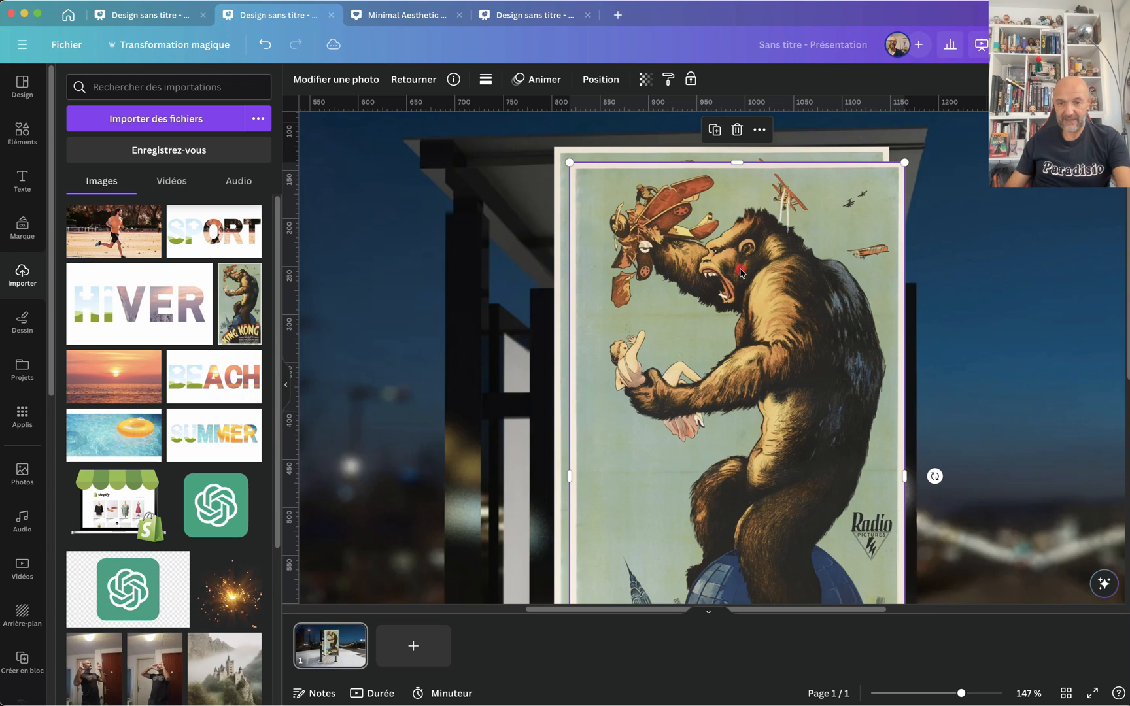
drag(740, 270, 1099, 273)
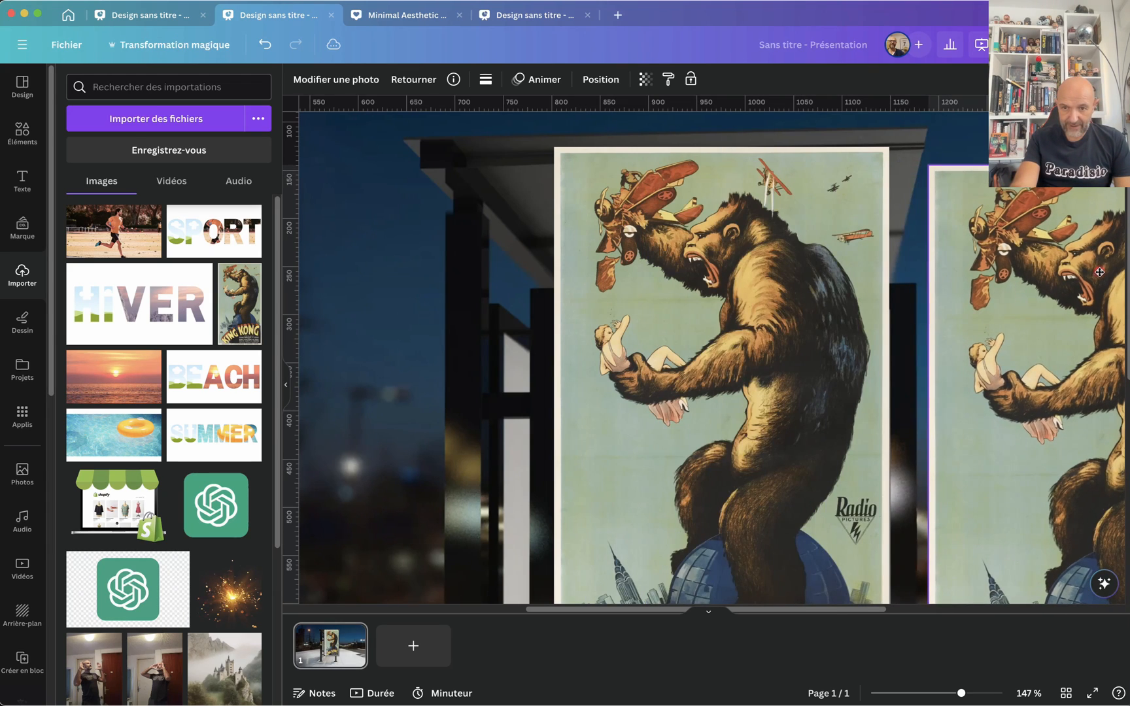
click(799, 218)
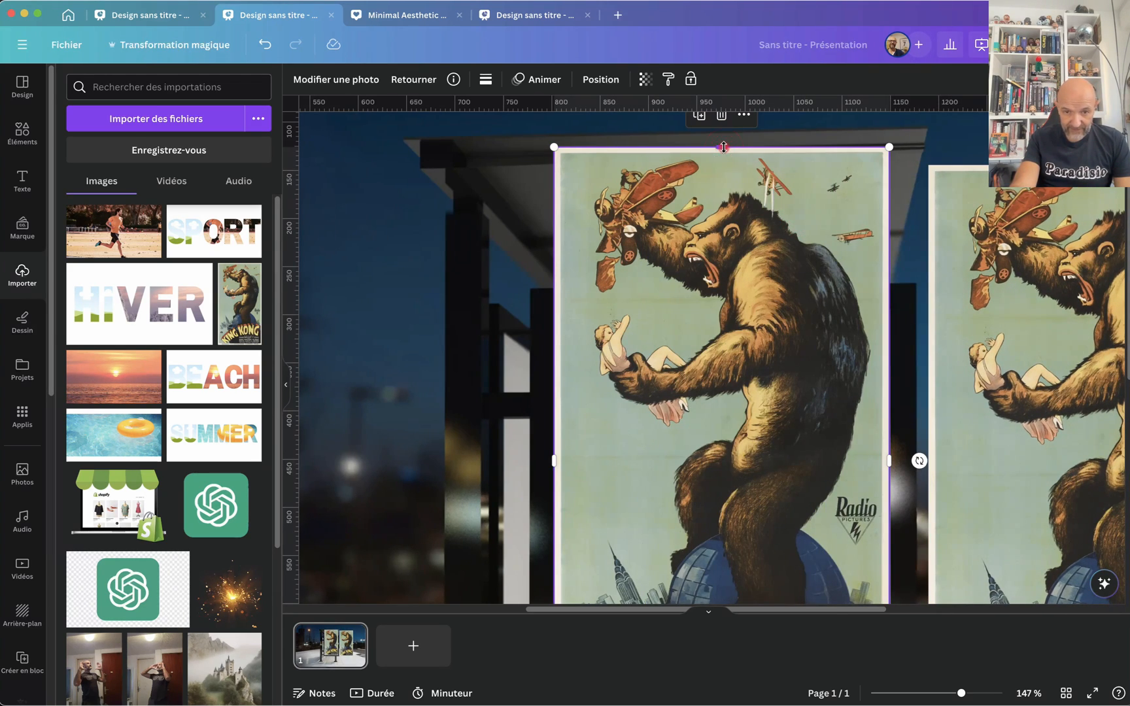
drag(724, 147, 728, 309)
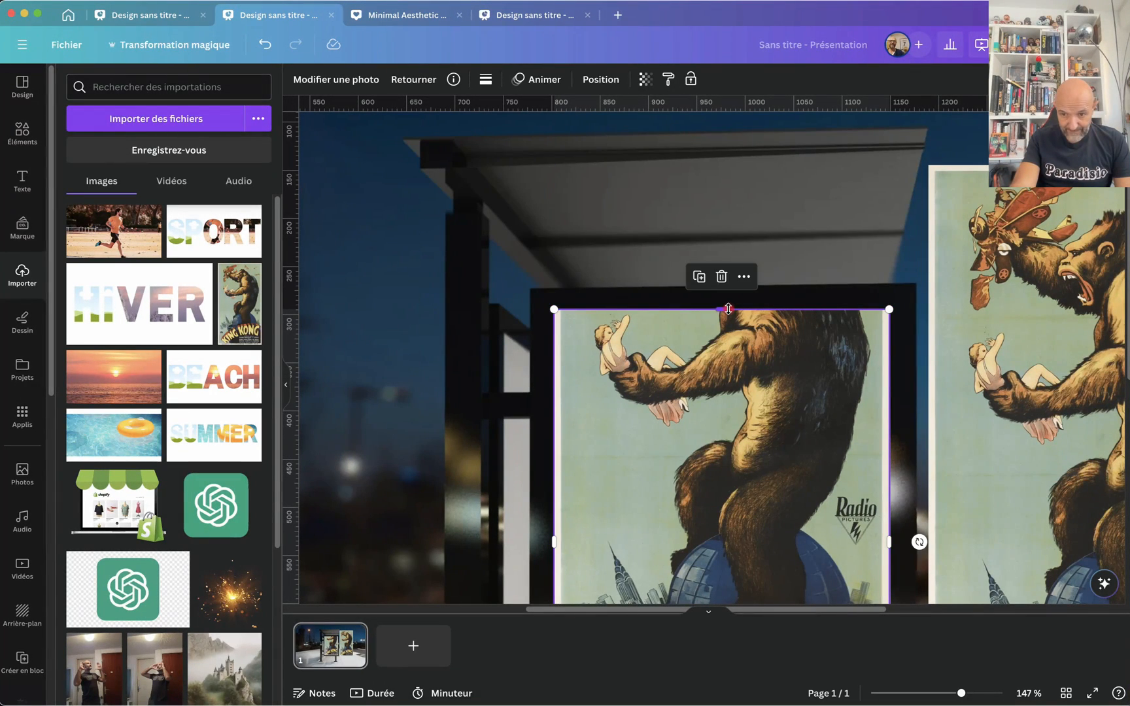
- Move the uncropped poster copy back so it lies exactly over the cropped poster
click(869, 226)
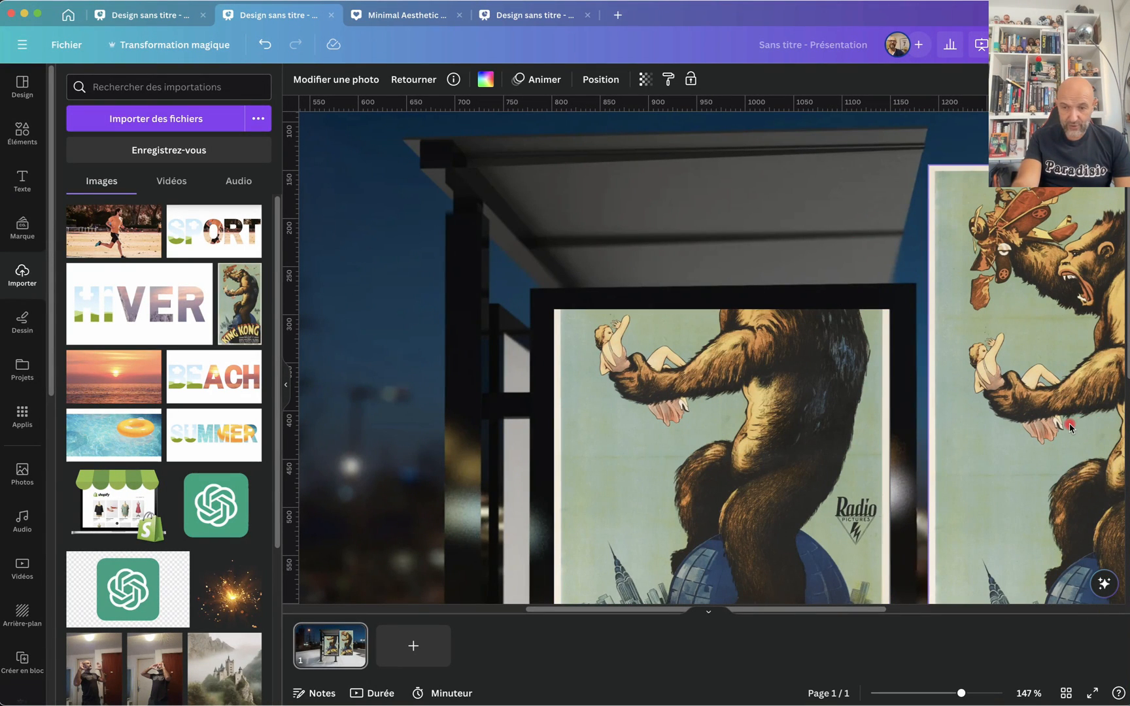
scroll(1070, 429, down, 5)
drag(1071, 428, 692, 406)
scroll(921, 411, up, 6)
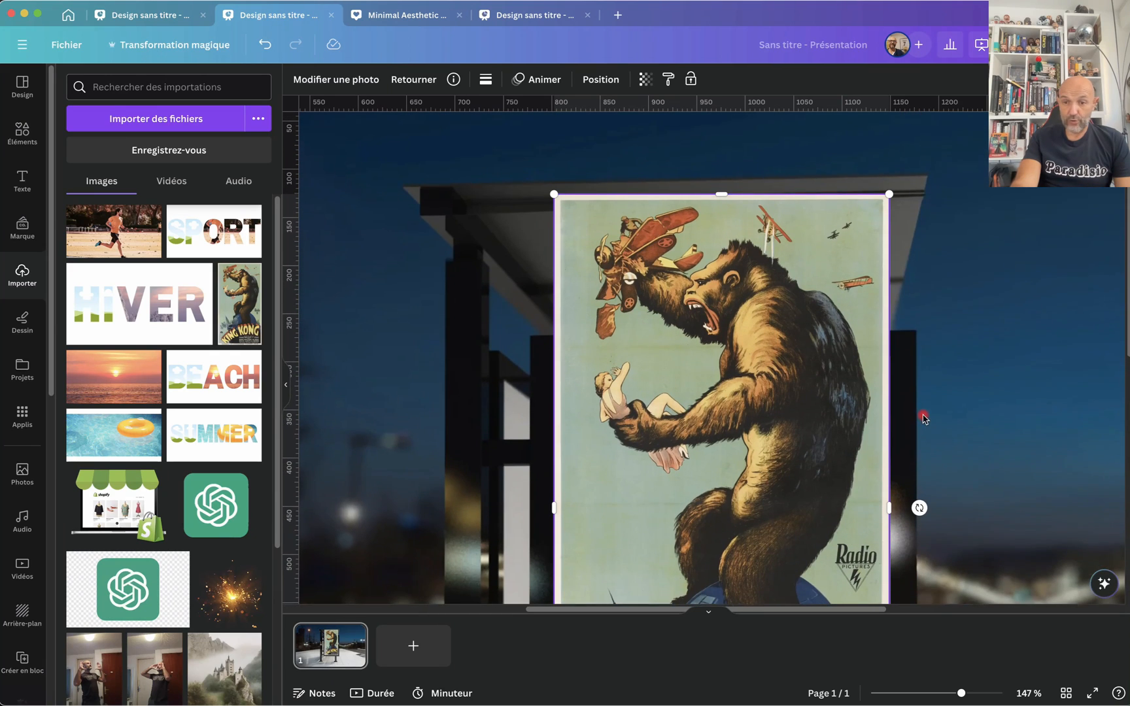
- Remove the background from the uncropped poster copy and crop its bottom up to the panel poster's top edge
click(331, 81)
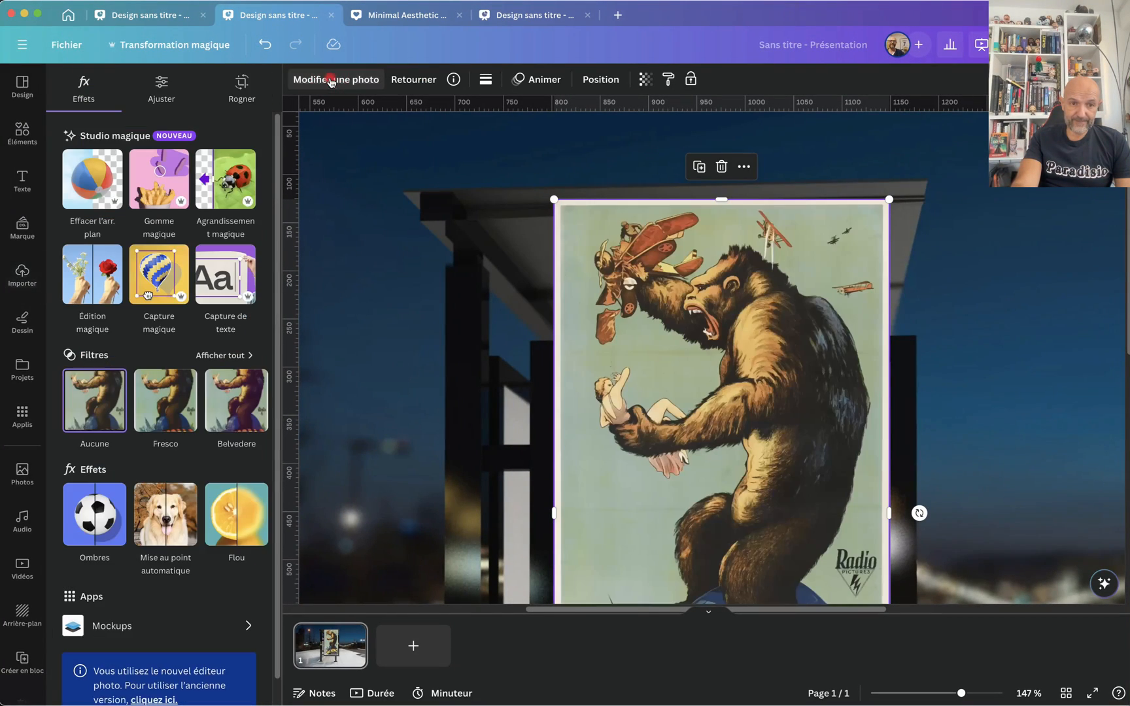
click(96, 192)
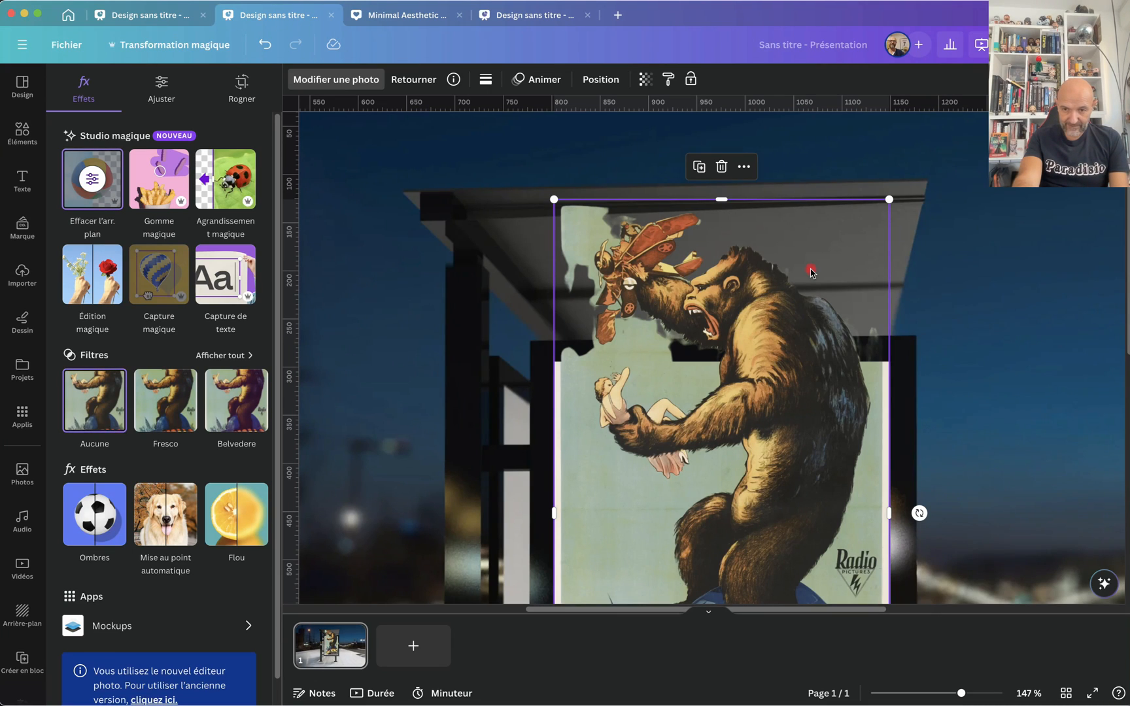
scroll(811, 272, down, 10)
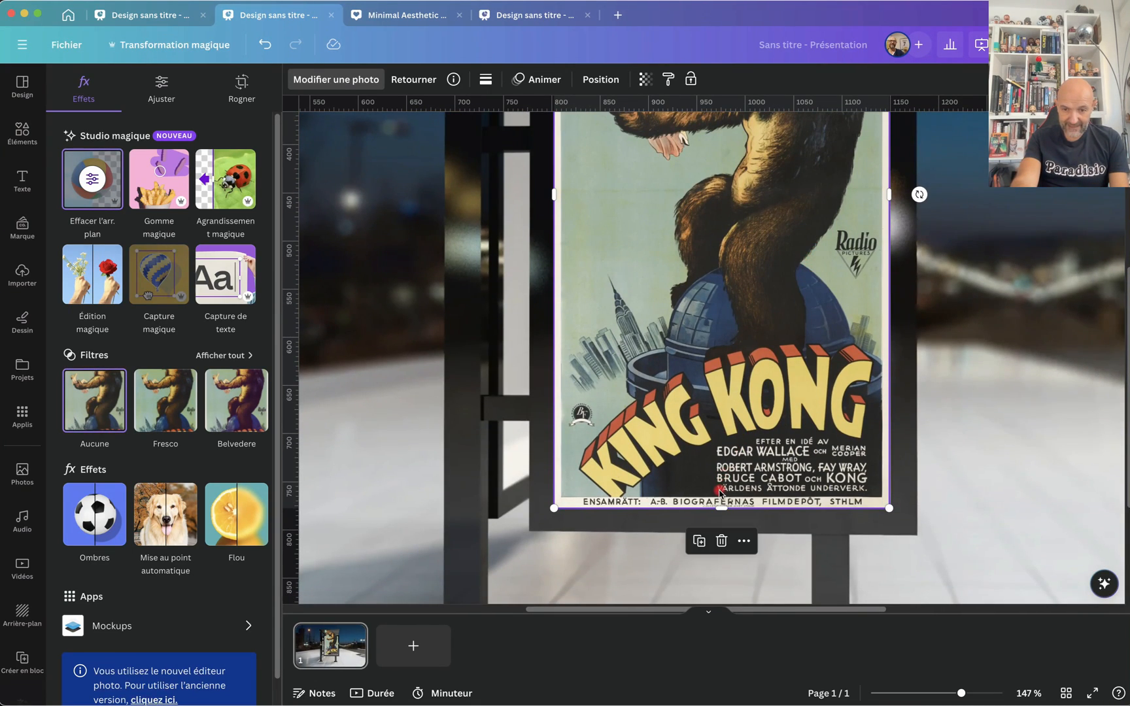
drag(719, 507, 719, 214)
click(780, 399)
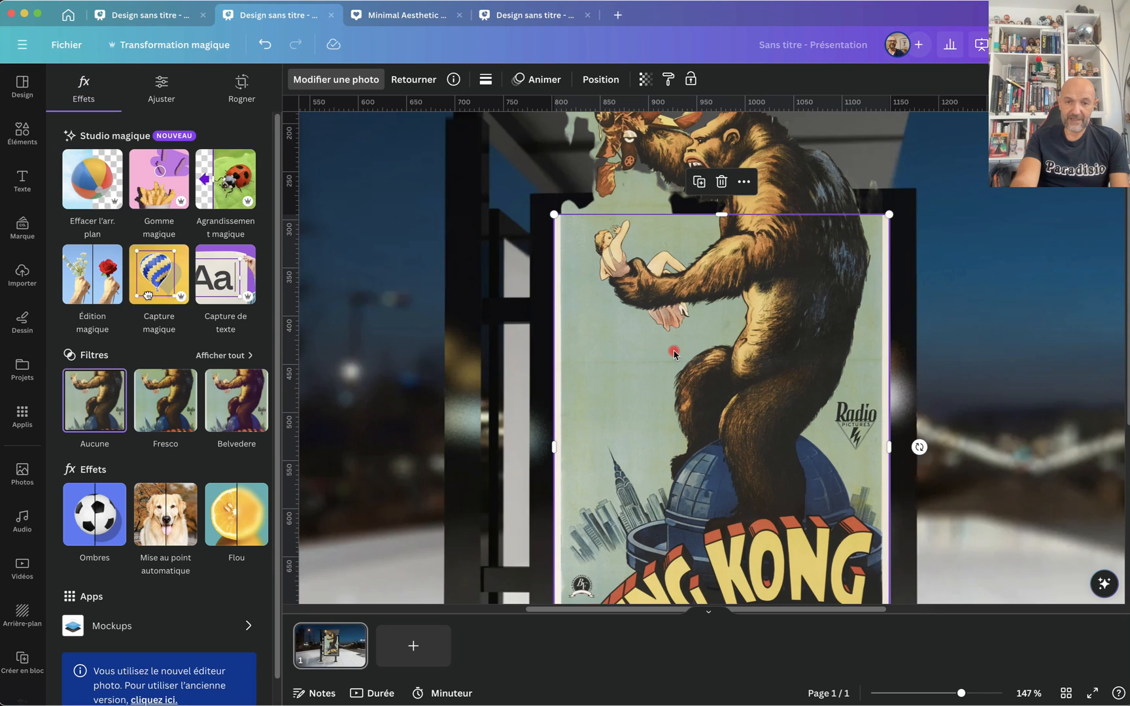
- Remove the background from the bus-shelter photo and leave the eraser settings
click(464, 211)
scroll(463, 211, up, 5)
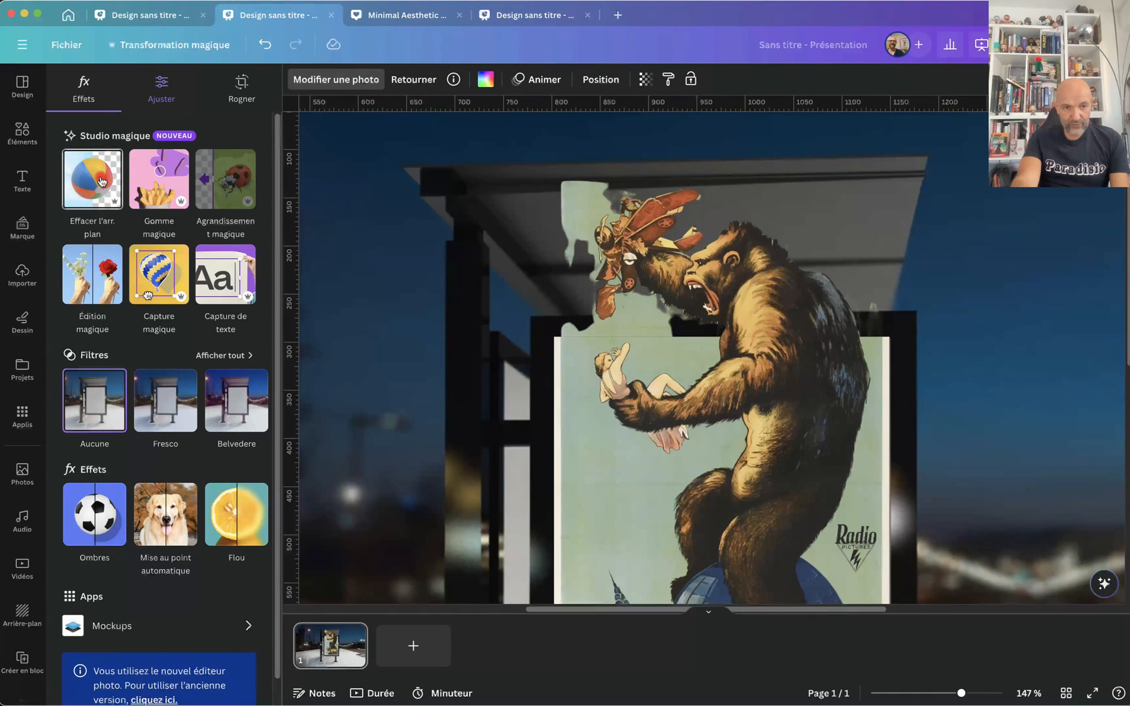
click(101, 181)
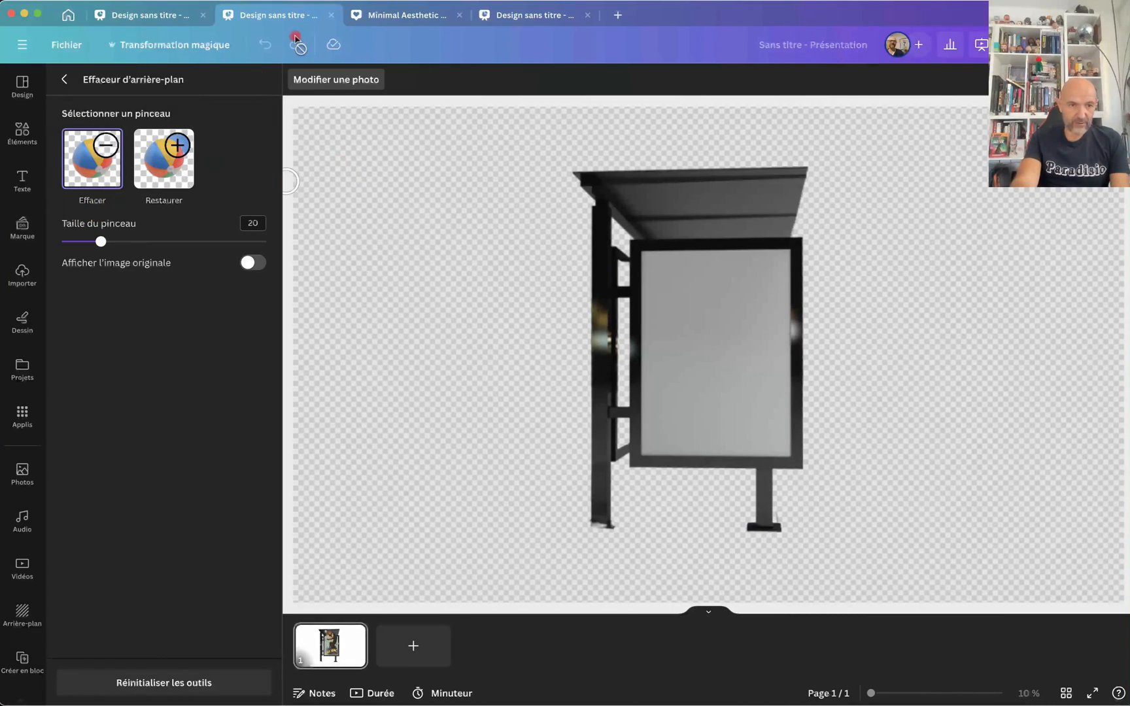
click(65, 74)
- Reopen the gorilla cutout's background eraser, set brush size 16 and erase the green area between the plane and the woman
click(753, 311)
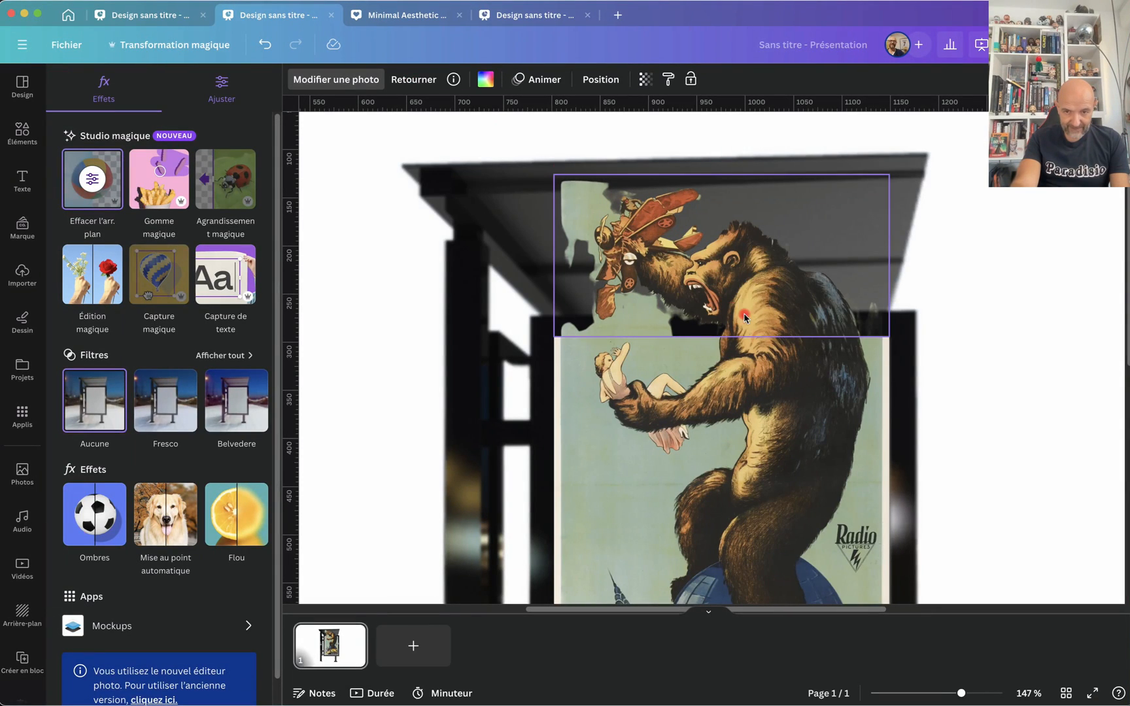
click(95, 181)
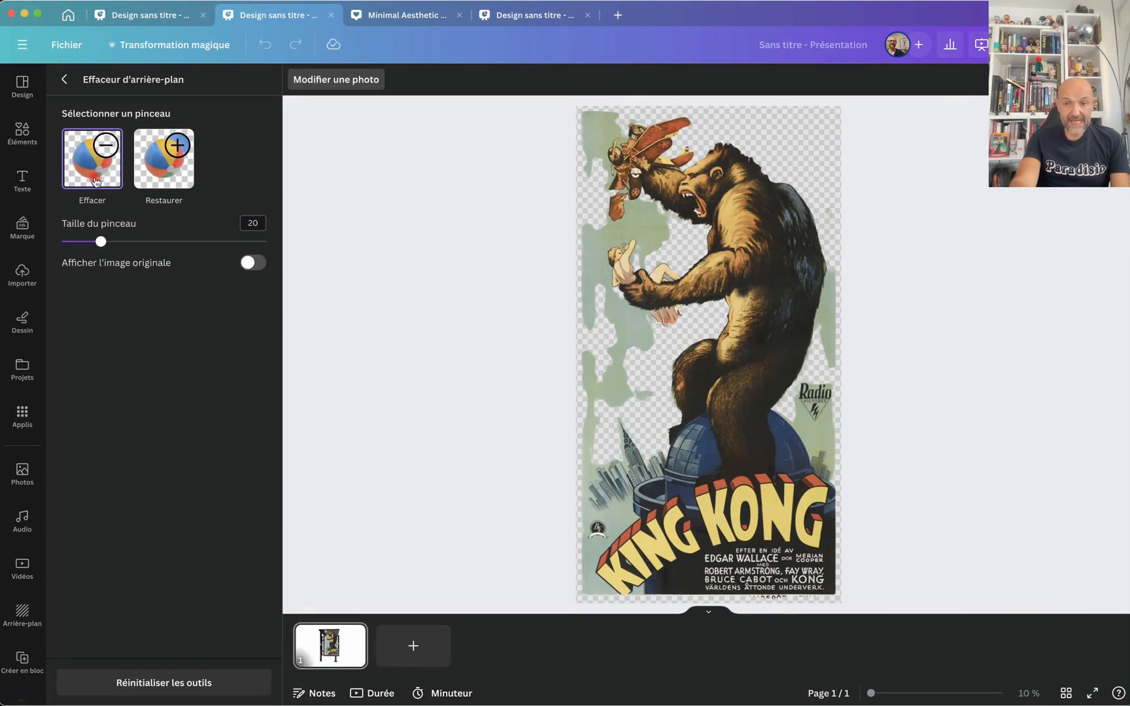
scroll(629, 191, up, 10)
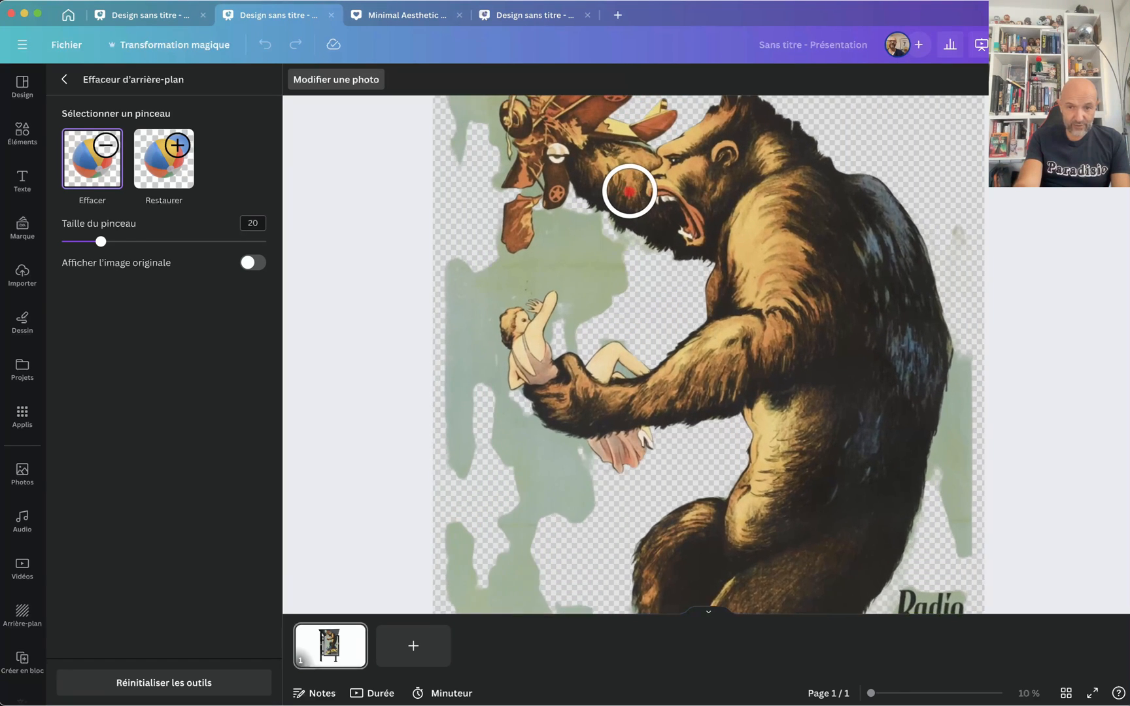
scroll(629, 191, down, 5)
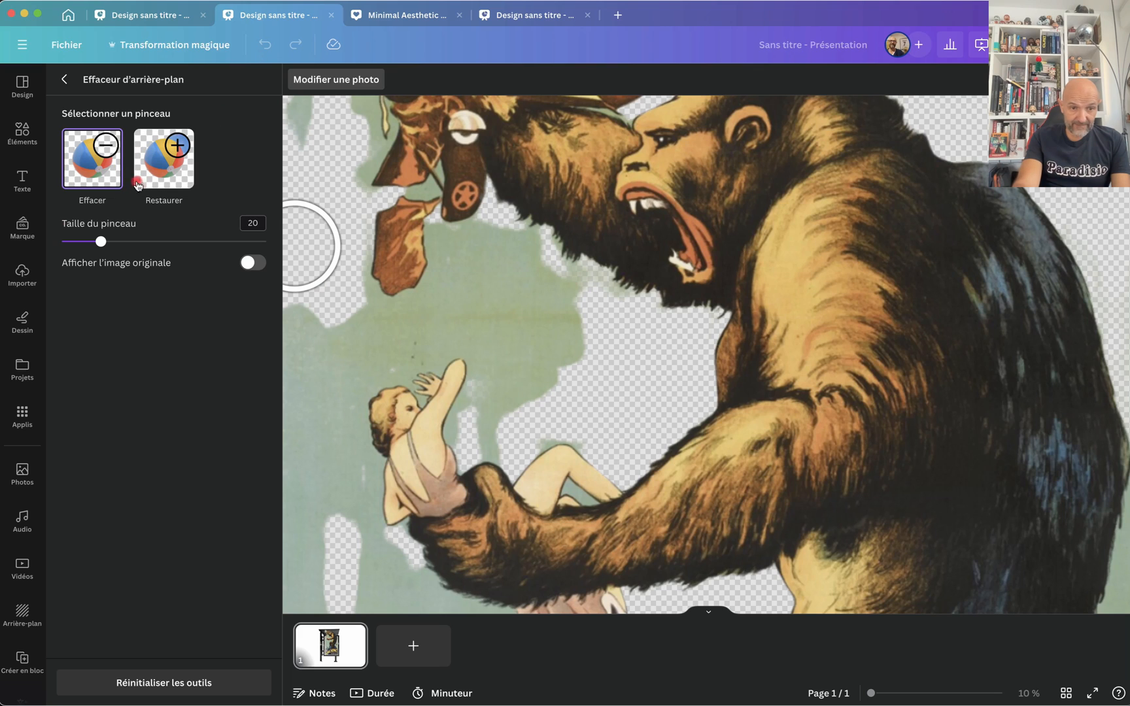
drag(99, 243, 94, 245)
mouse_move(511, 340)
mouse_down()
mouse_move(599, 360)
mouse_move(523, 300)
mouse_move(524, 282)
mouse_move(593, 304)
mouse_move(615, 326)
mouse_move(475, 250)
mouse_move(474, 306)
mouse_move(425, 328)
mouse_move(327, 334)
mouse_move(274, 318)
mouse_move(328, 318)
mouse_move(338, 245)
mouse_move(337, 290)
mouse_move(394, 332)
mouse_move(482, 293)
mouse_move(521, 260)
mouse_up()
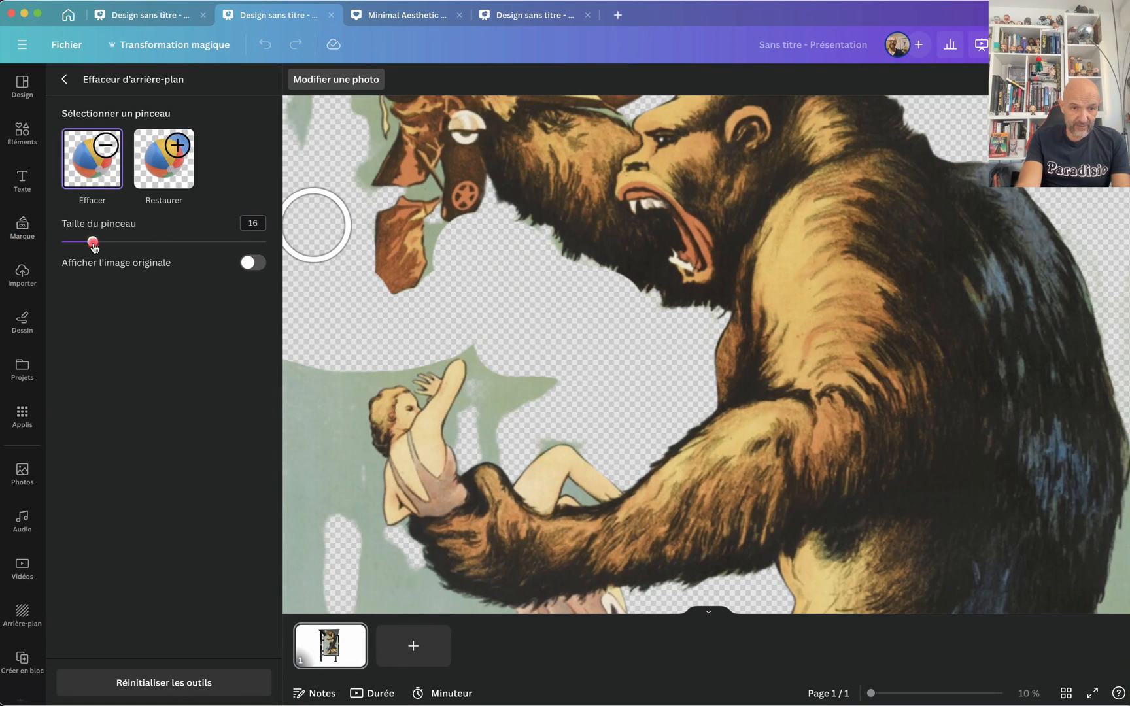
- Set the eraser brush size to 6 and erase the green remnant beside the plane's loose fragment
drag(94, 245, 73, 249)
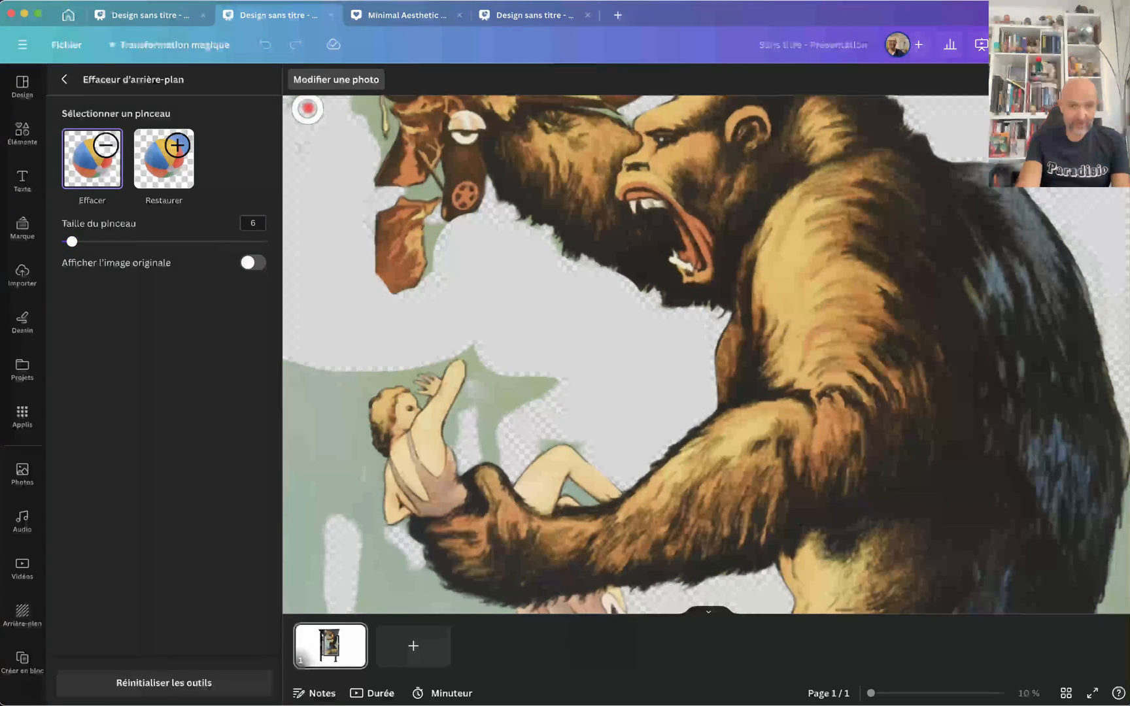
scroll(308, 181, up, 5)
scroll(308, 181, down, 3)
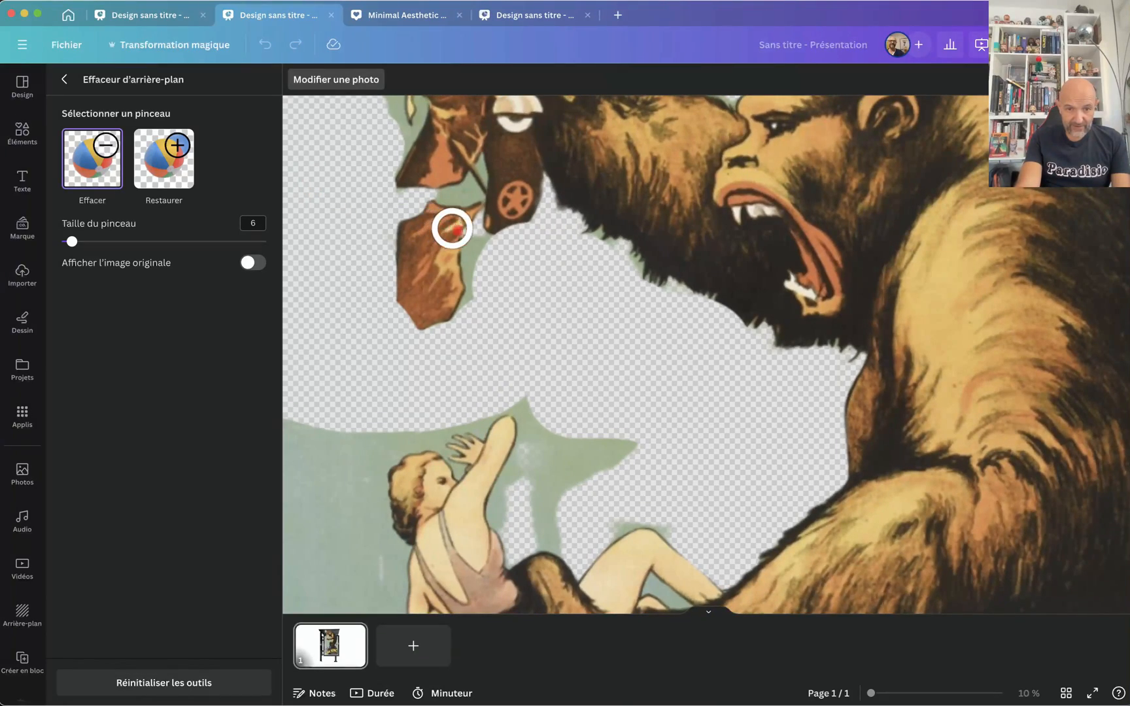
drag(474, 238, 472, 323)
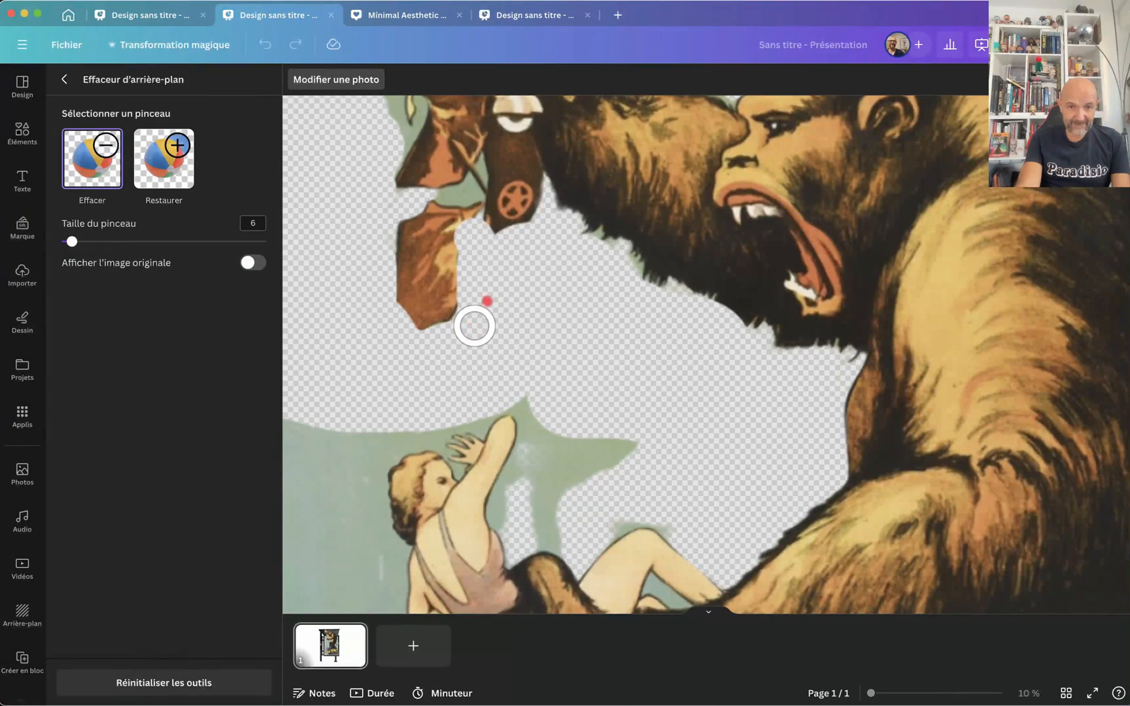
scroll(623, 270, down, 3)
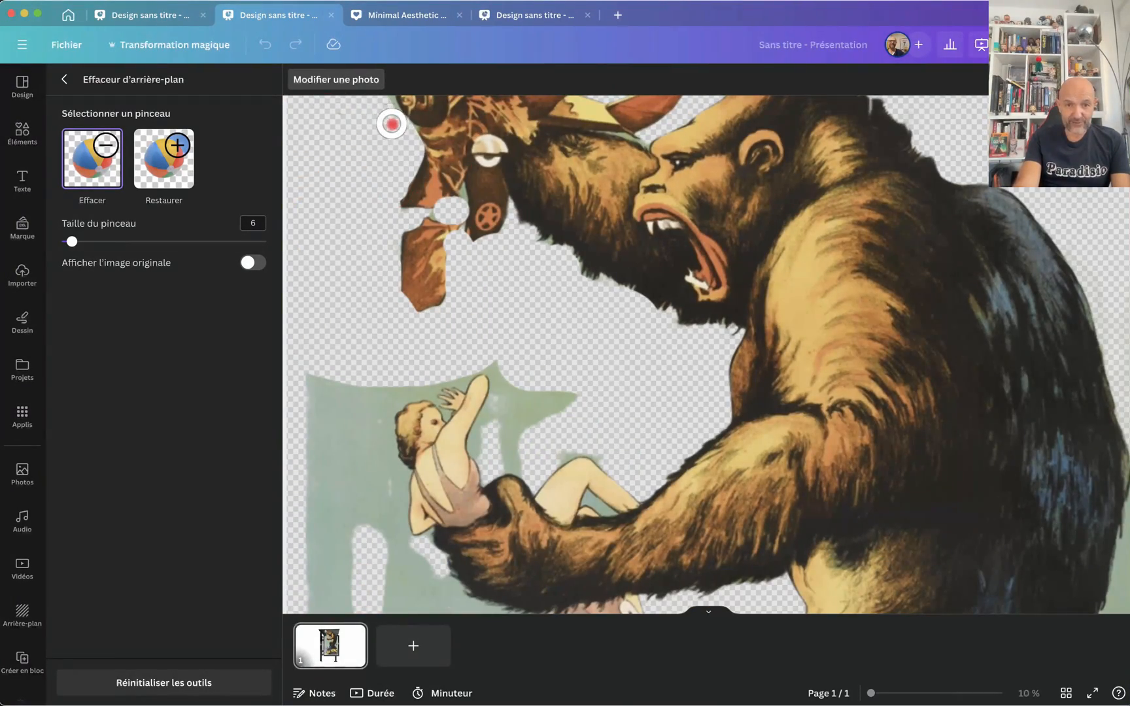
- Set the eraser brush size to 18 and erase leftover background near the plane's upper wing
scroll(564, 131, down, 2)
click(97, 241)
mouse_move(542, 116)
mouse_down()
mouse_move(549, 99)
mouse_move(567, 125)
mouse_up()
scroll(568, 125, up, 5)
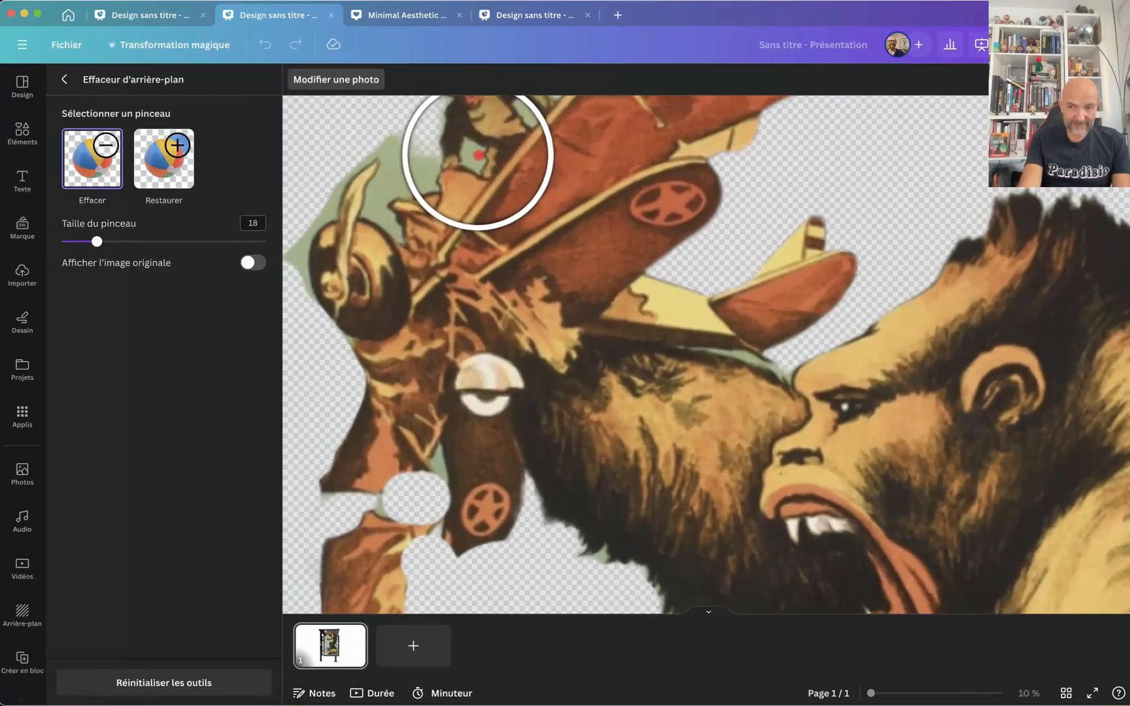
- Set the eraser brush size back to 6 and erase the green background around the plane's propeller
scroll(382, 212, down, 1)
drag(96, 241, 71, 242)
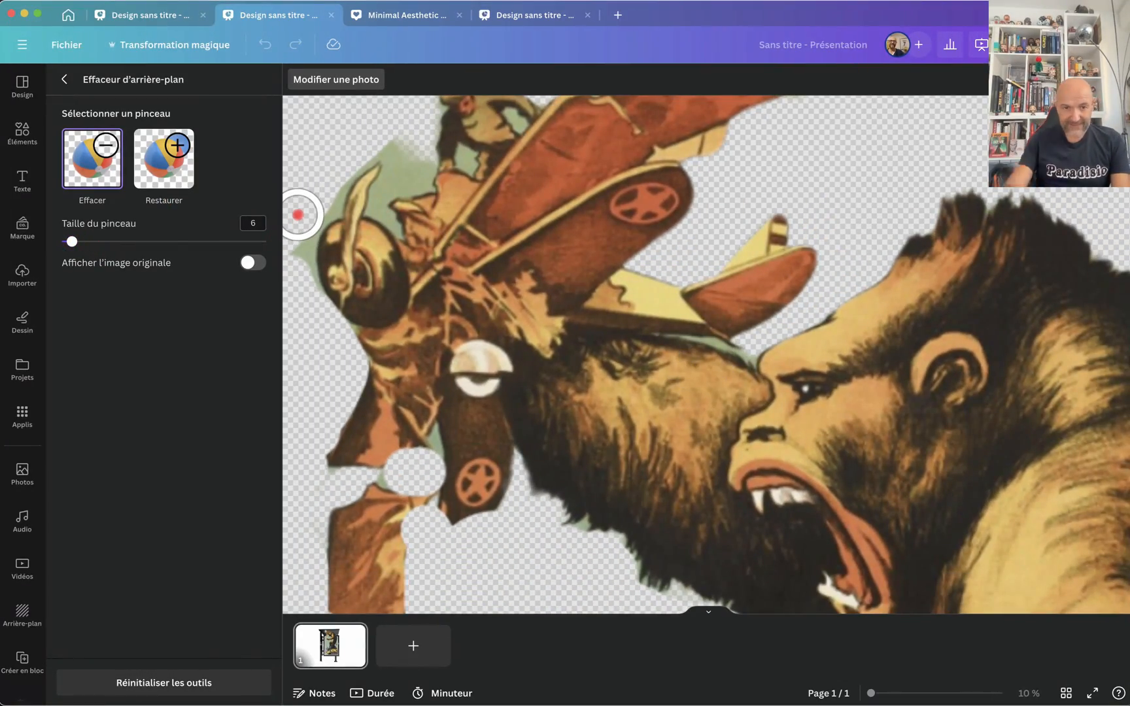
drag(298, 215, 291, 288)
mouse_move(307, 142)
mouse_down()
mouse_move(394, 81)
mouse_move(417, 126)
mouse_move(366, 190)
mouse_up()
- Set the brush size to 1 and erase fine background remnants around the propeller and between the plane's tail and the gorilla's arm
drag(72, 241, 62, 241)
click(164, 193)
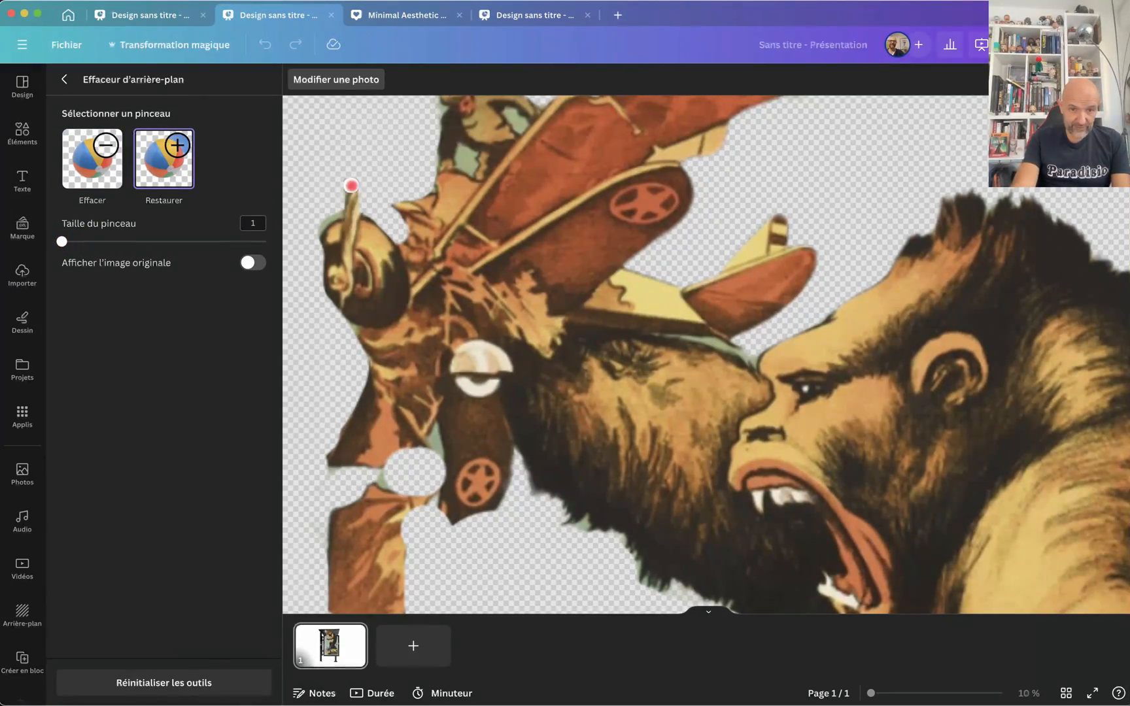
click(92, 163)
drag(393, 161, 349, 177)
scroll(373, 211, up, 5)
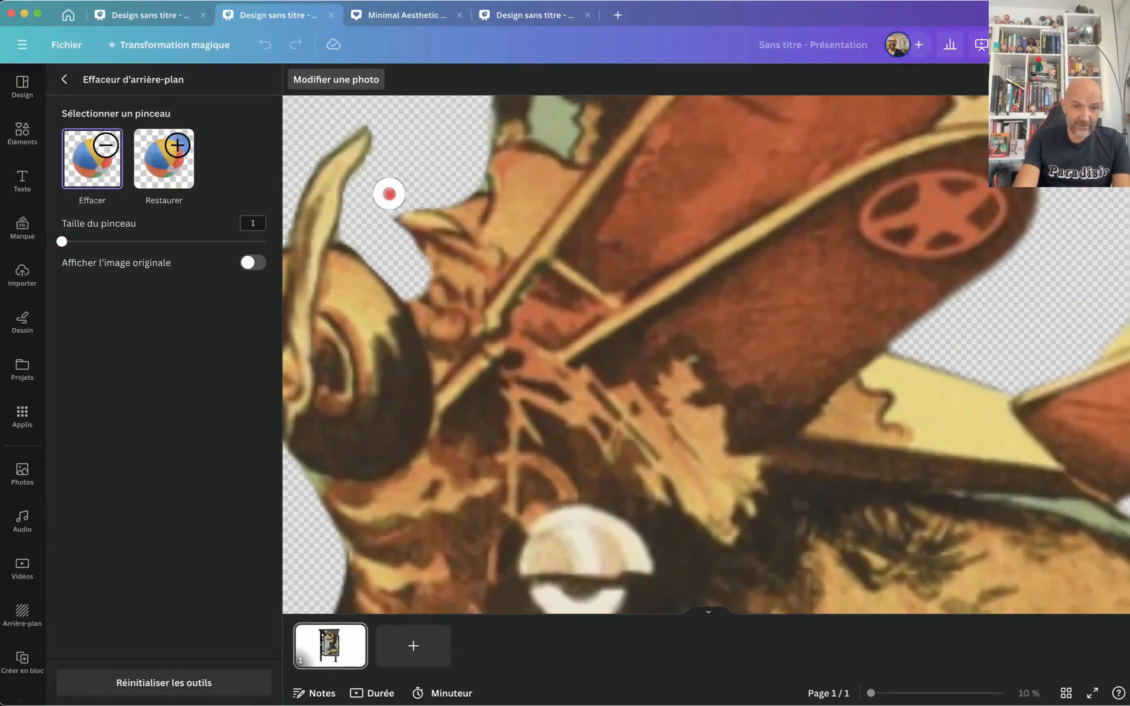
scroll(403, 253, down, 3)
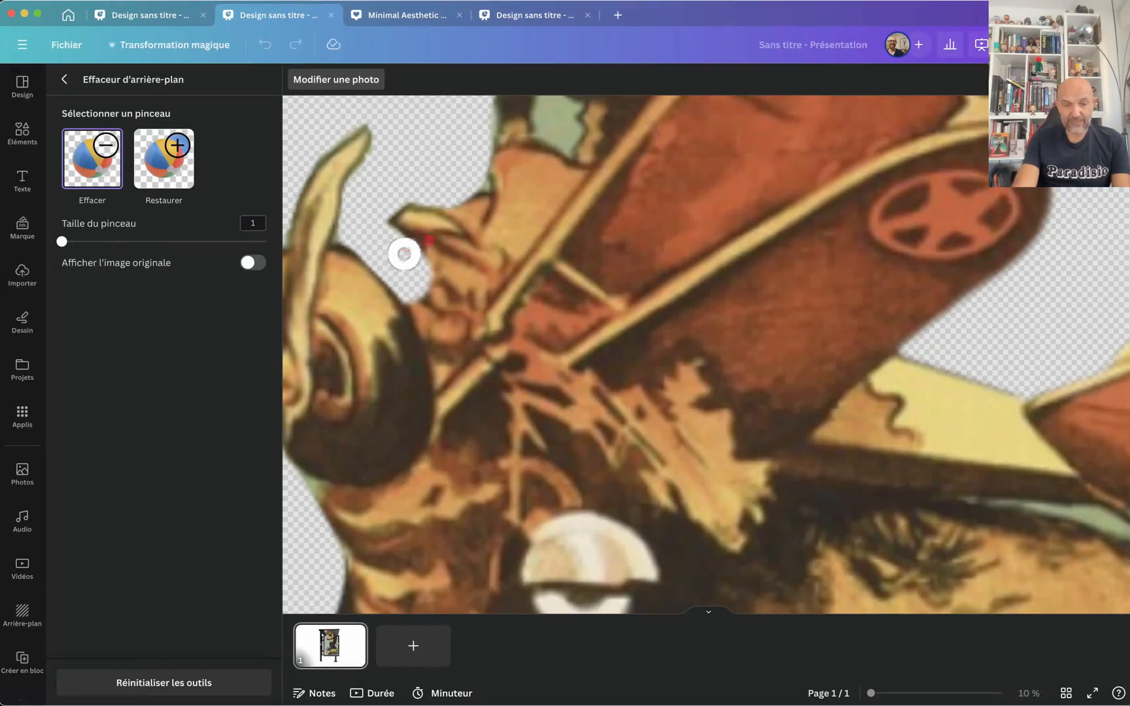
scroll(683, 281, down, 2)
drag(614, 215, 567, 196)
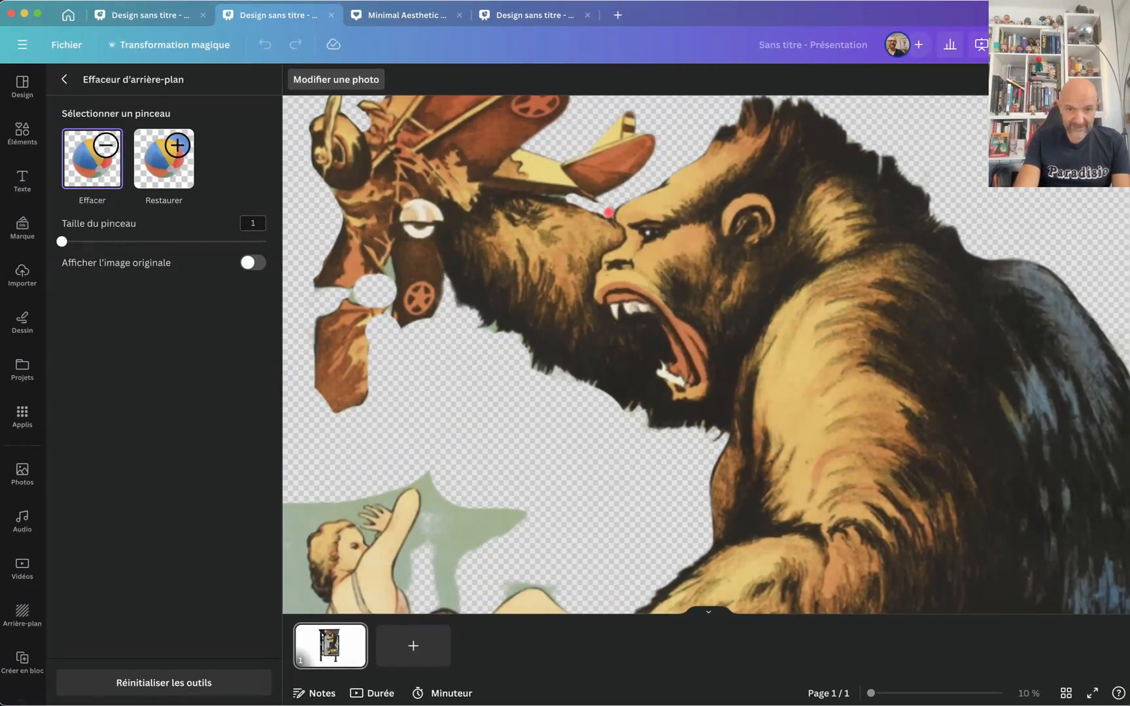
- Restore the outline of the gorilla's forehead and brow with the size 1 brush
click(163, 159)
scroll(686, 160, up, 5)
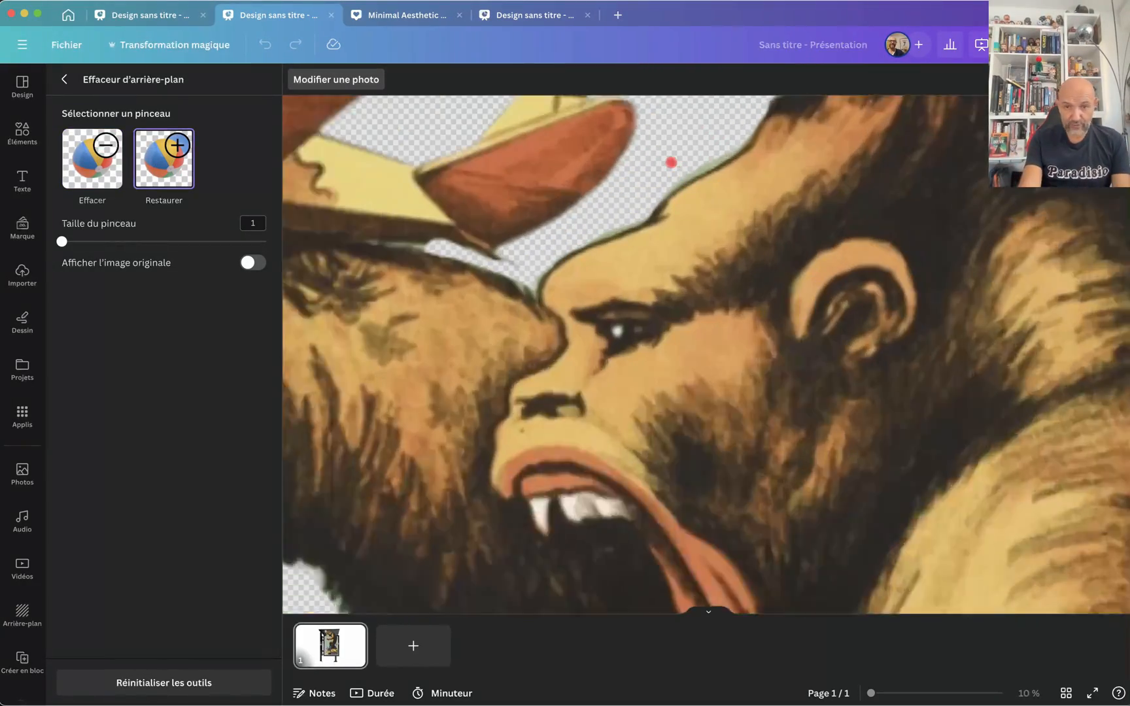
mouse_move(758, 131)
mouse_down()
mouse_move(569, 260)
mouse_move(536, 264)
mouse_up()
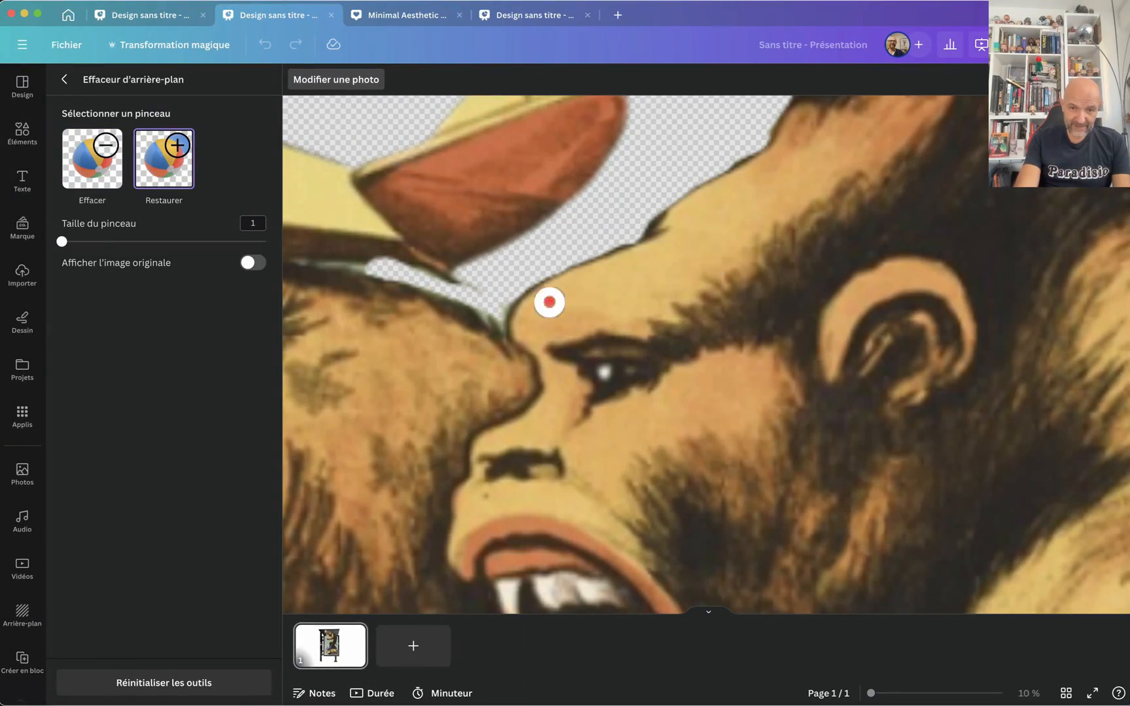
- Refine the gap between the plane's tail and the gorilla's arm by restoring the edge and erasing leftover background
scroll(373, 344, down, 3)
click(92, 159)
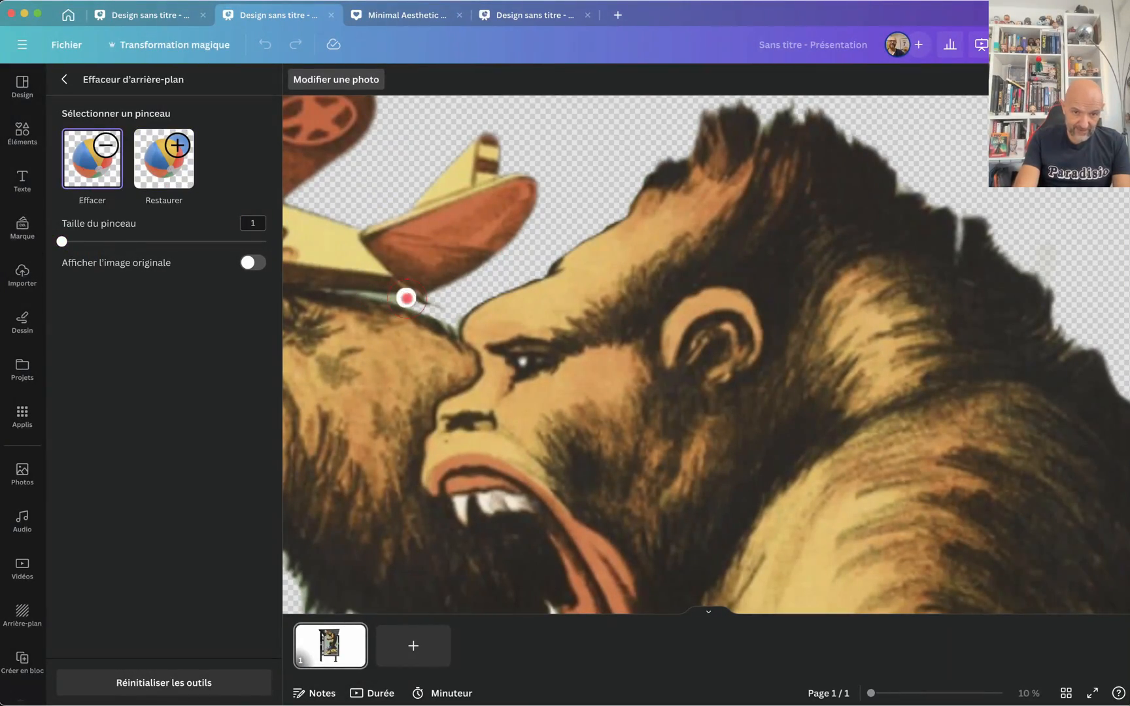
click(164, 159)
drag(407, 297, 340, 282)
click(92, 159)
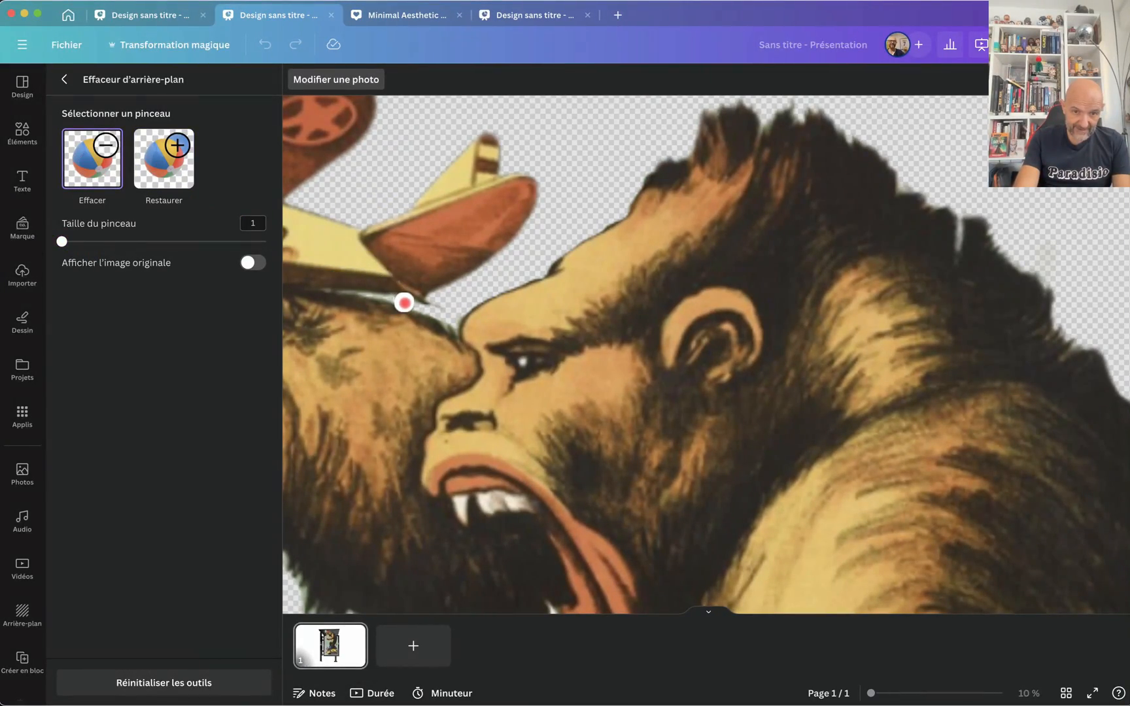
- Check the whole gorilla cutout, leave the background eraser and select the bus-shelter photo
scroll(463, 305, down, 10)
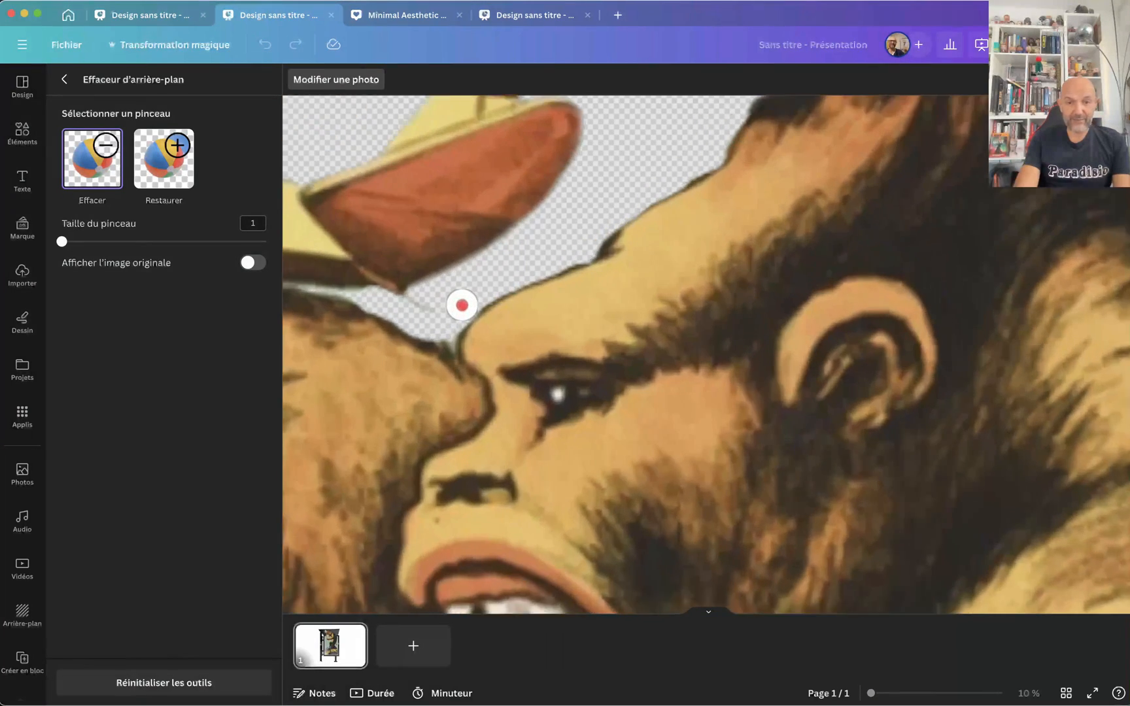
scroll(462, 305, up, 3)
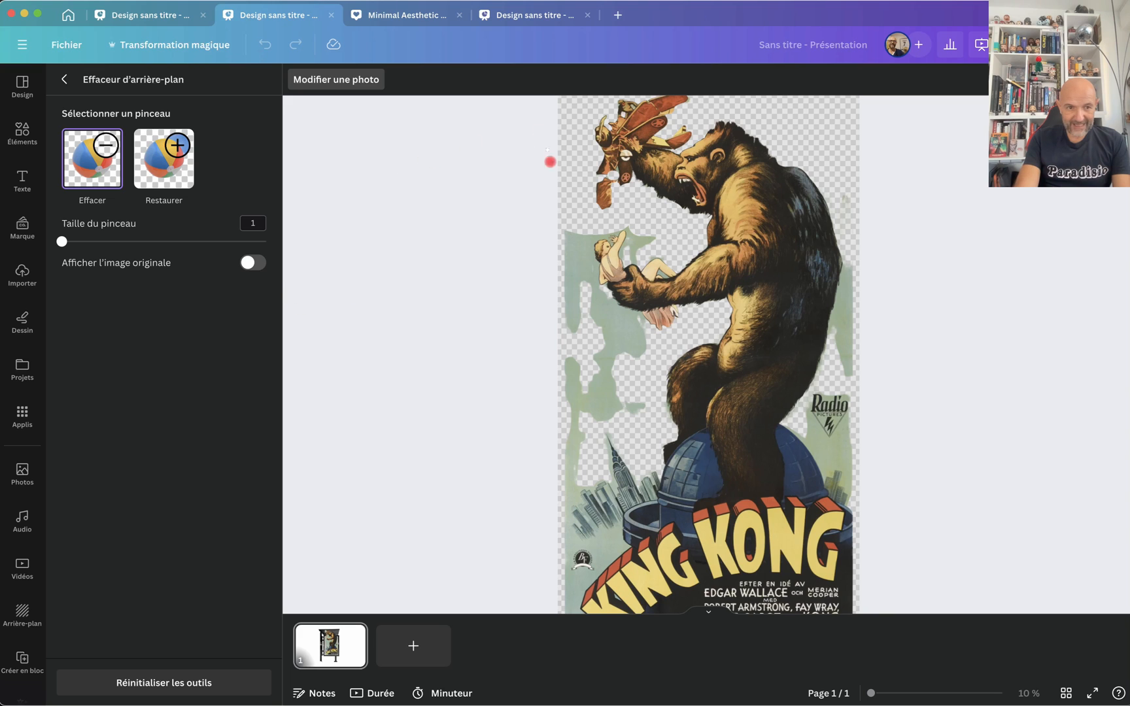
key(Escape)
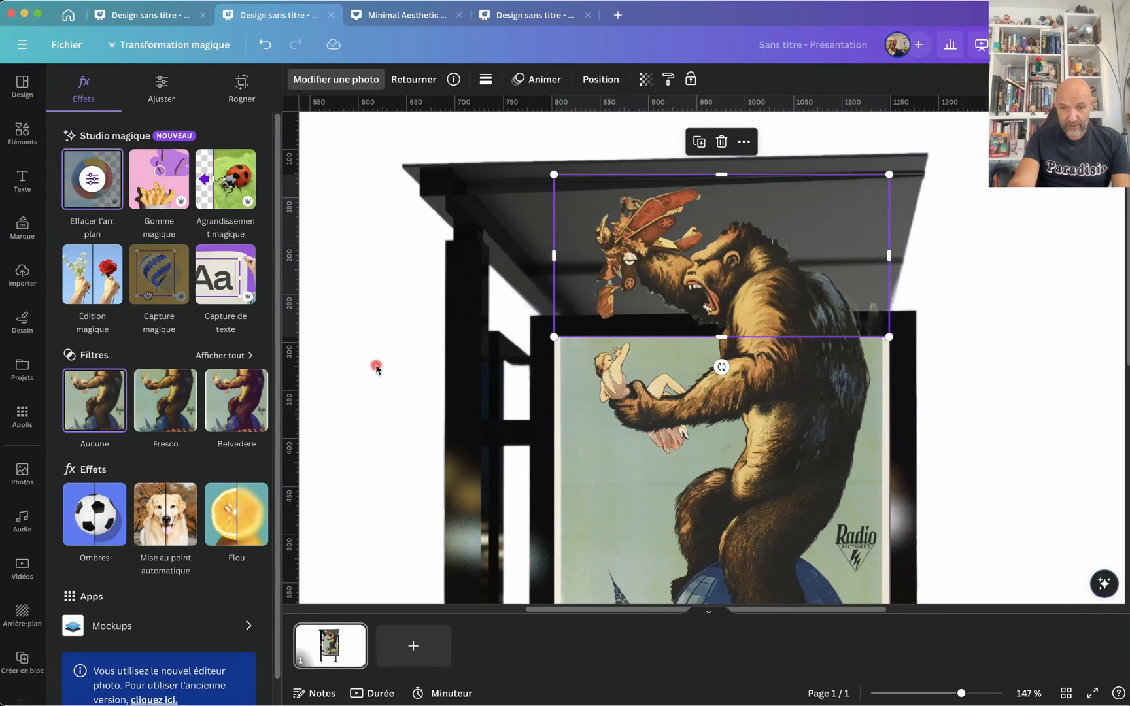
click(376, 368)
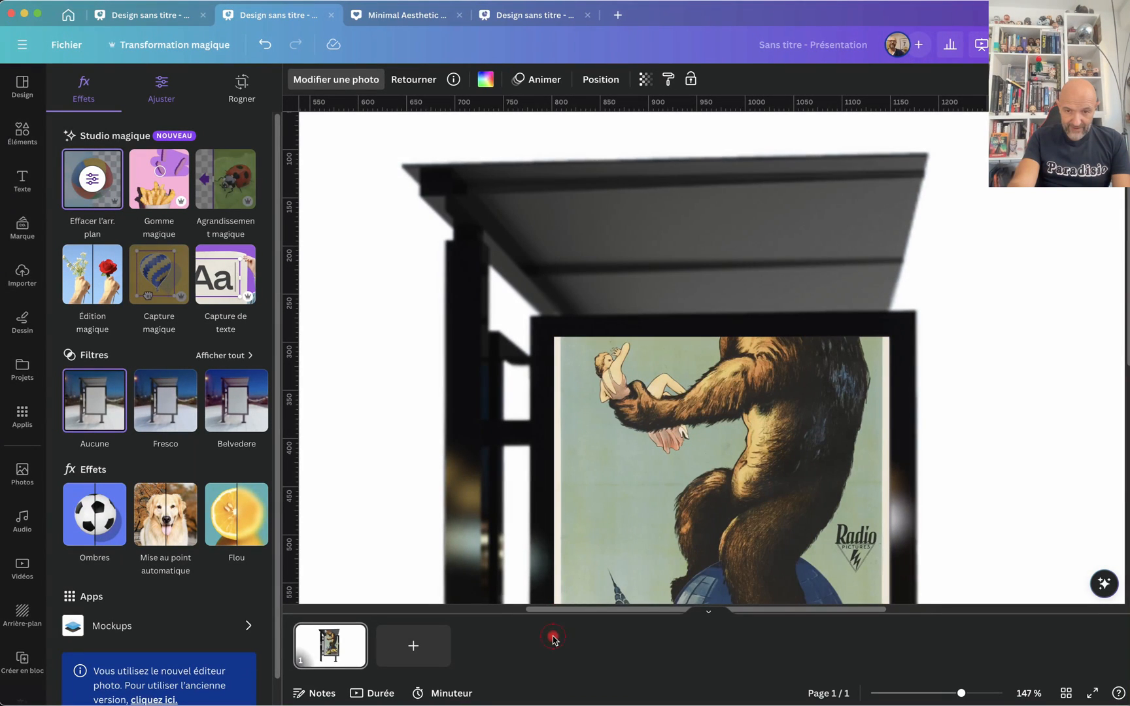
- Reopen the gorilla cutout in the background eraser and smooth the jagged fur edge beneath the raised arm with the size 1 brush
click(829, 464)
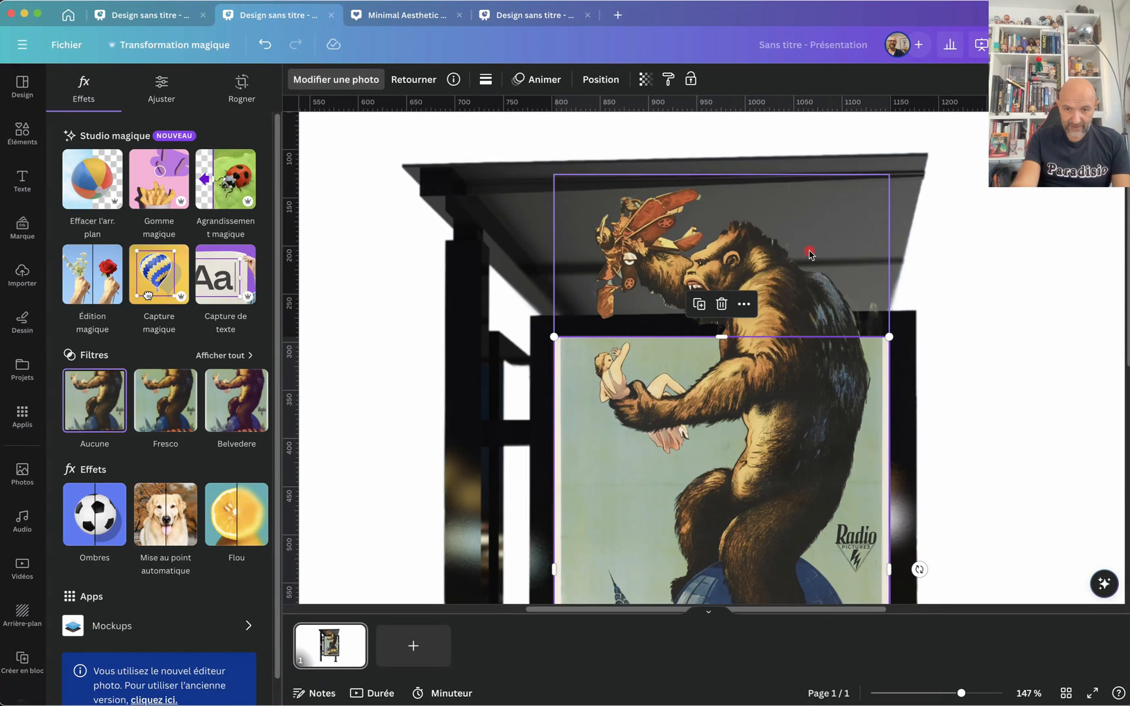
click(971, 302)
scroll(697, 268, up, 10)
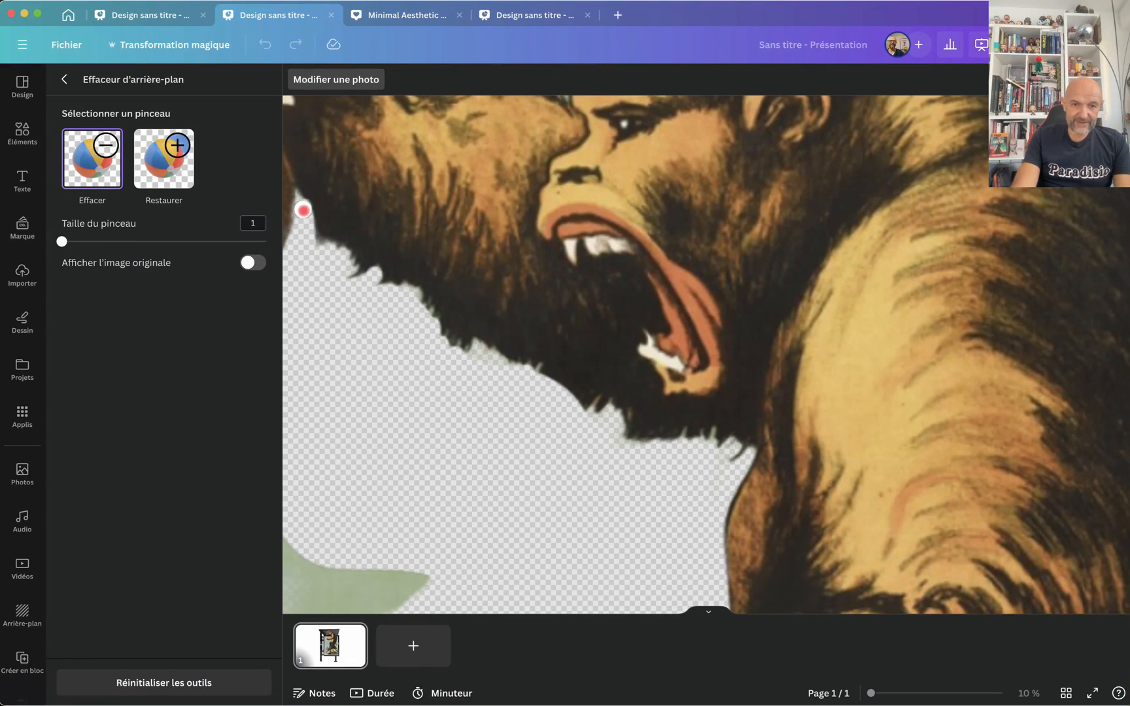
drag(321, 255, 413, 270)
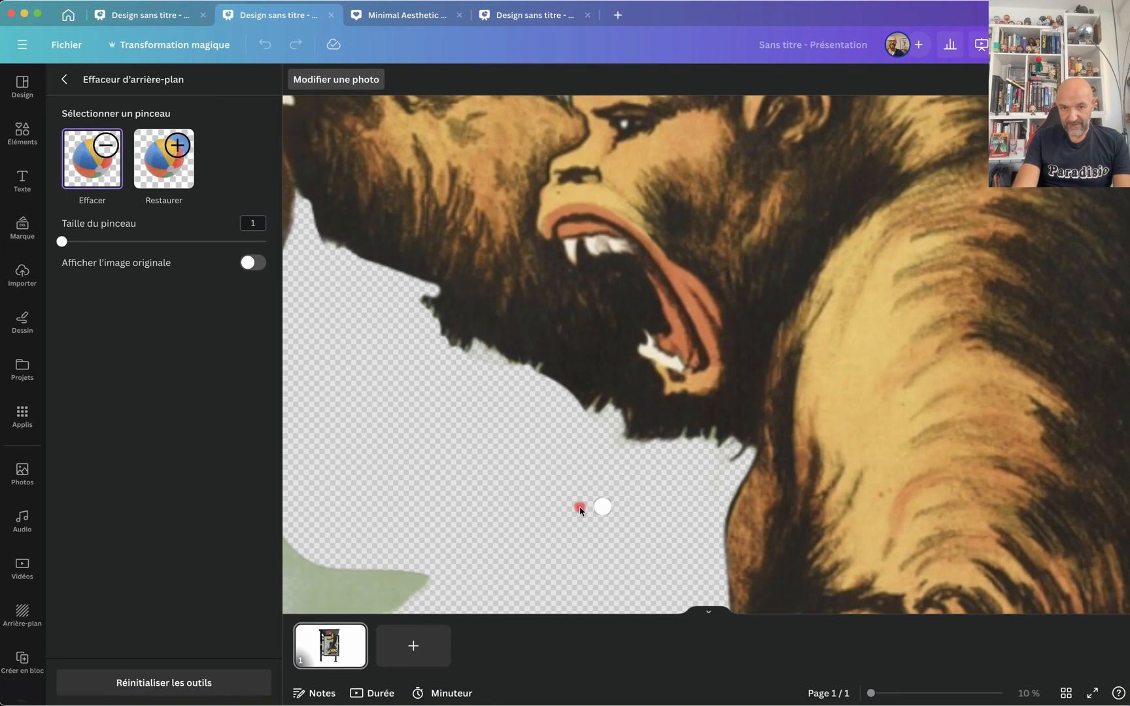
- Erase the leftover background between the plane's lower parts and restore the trimmed edge of the wing above with the size 1 brush
scroll(560, 492, down, 5)
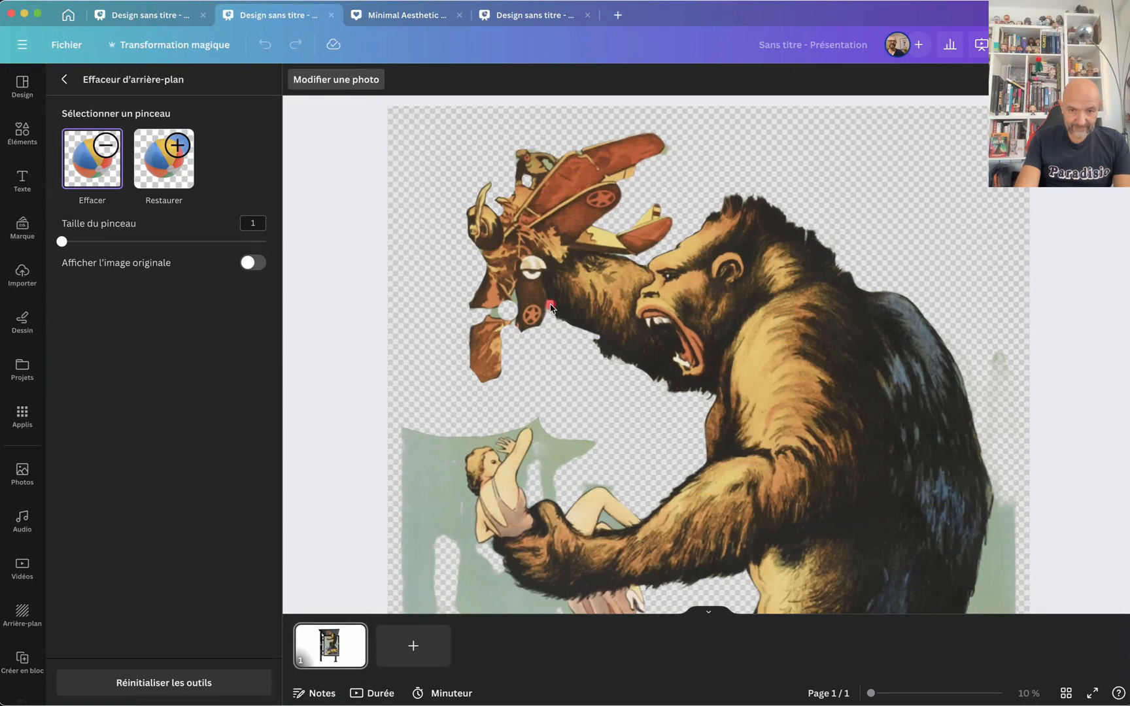
scroll(495, 308, up, 5)
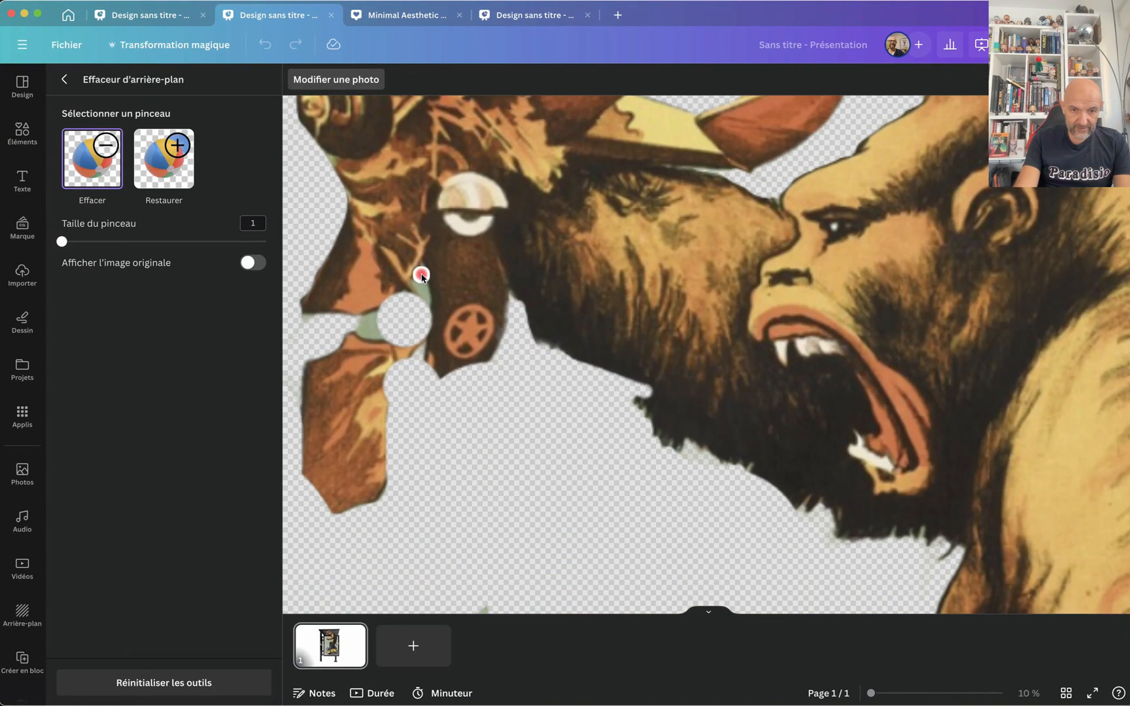
drag(422, 278, 422, 314)
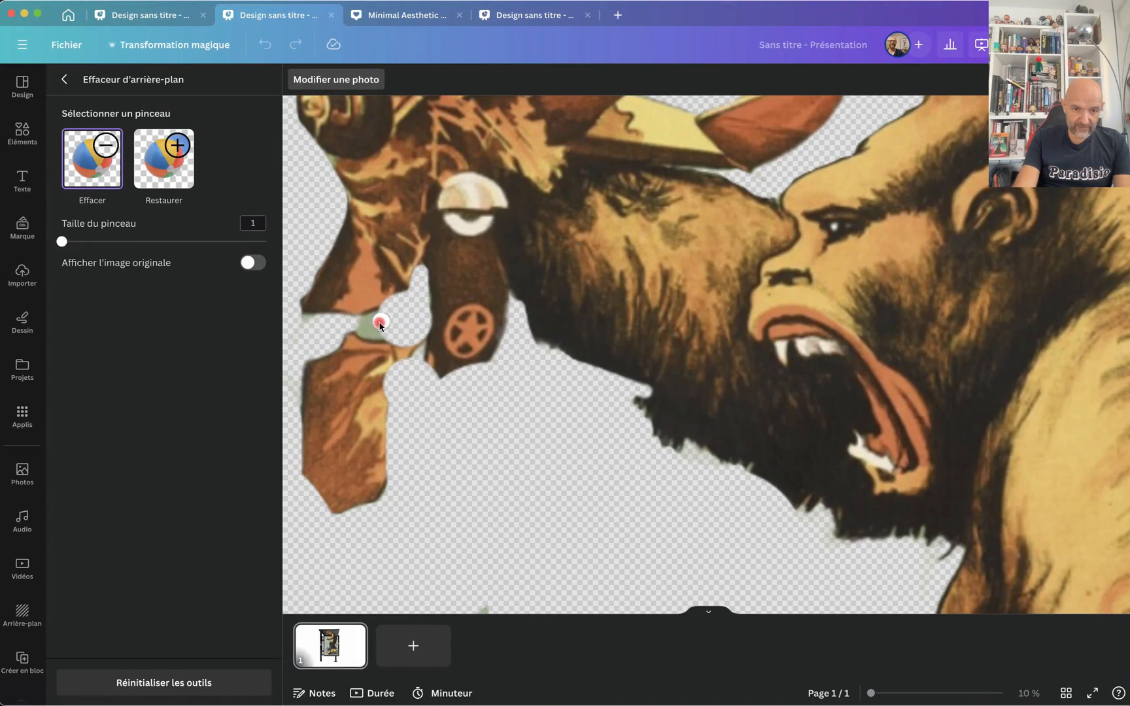
mouse_move(363, 328)
mouse_down()
mouse_move(389, 340)
mouse_move(294, 325)
mouse_move(338, 334)
mouse_move(393, 319)
mouse_up()
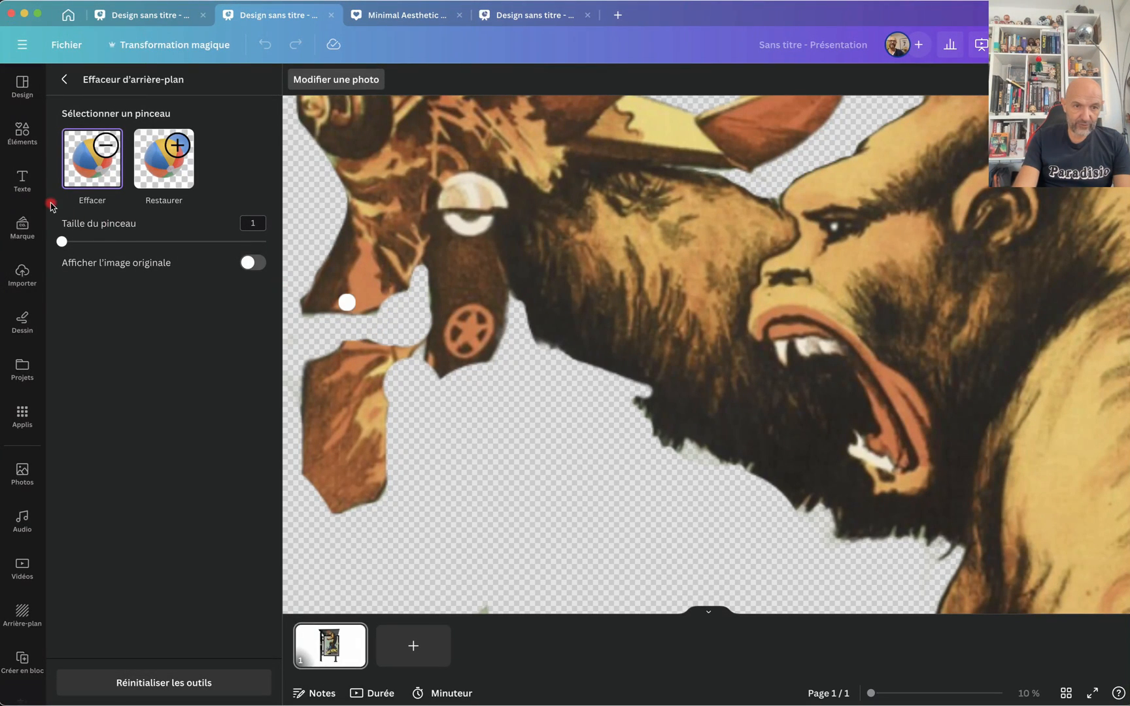
click(164, 158)
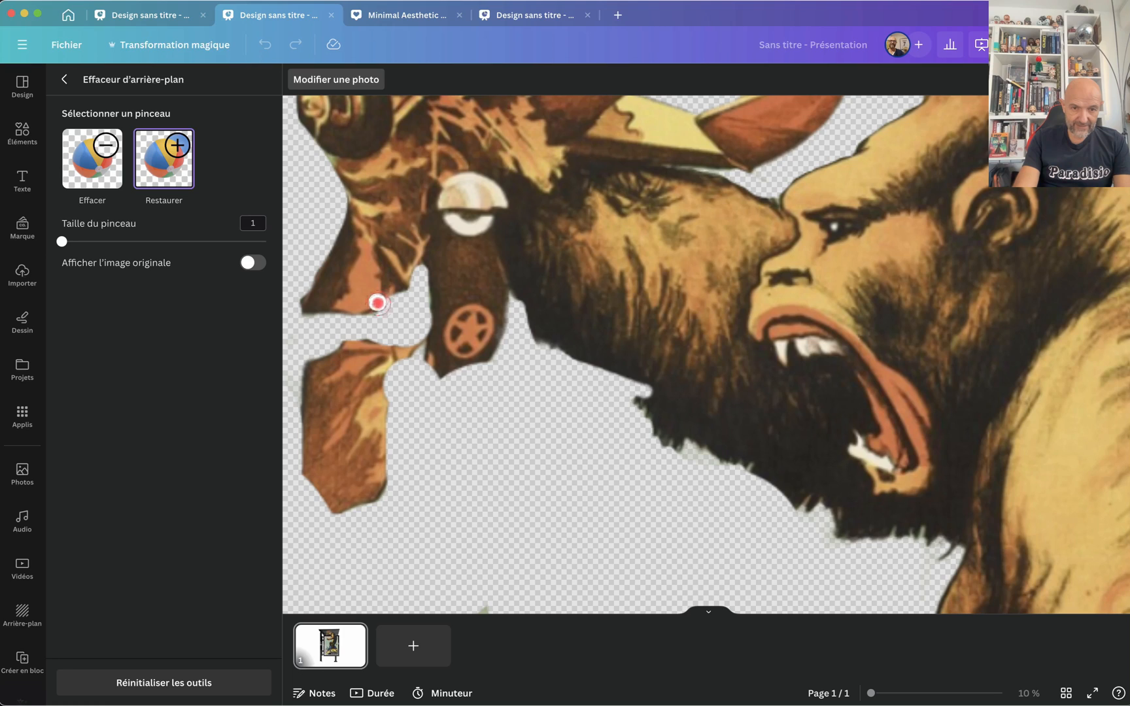
drag(377, 303, 402, 288)
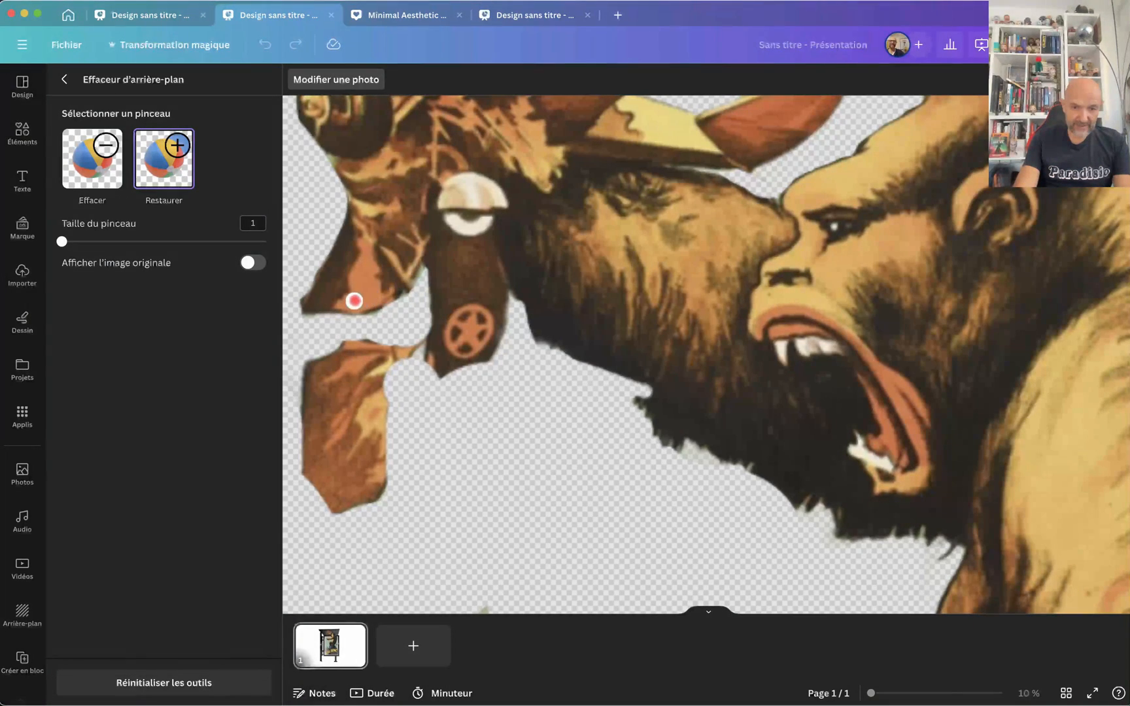
- Set the restore brush size to 17 and bring back the area around the detached piece below the plane
scroll(449, 361, up, 1)
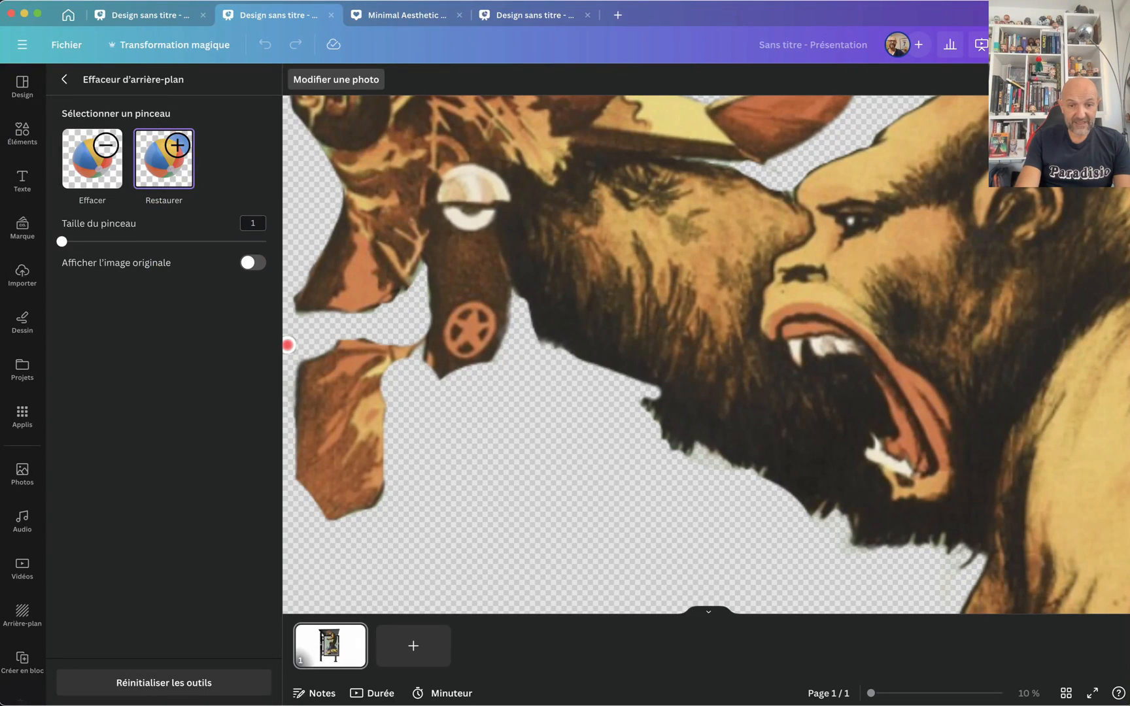
click(98, 237)
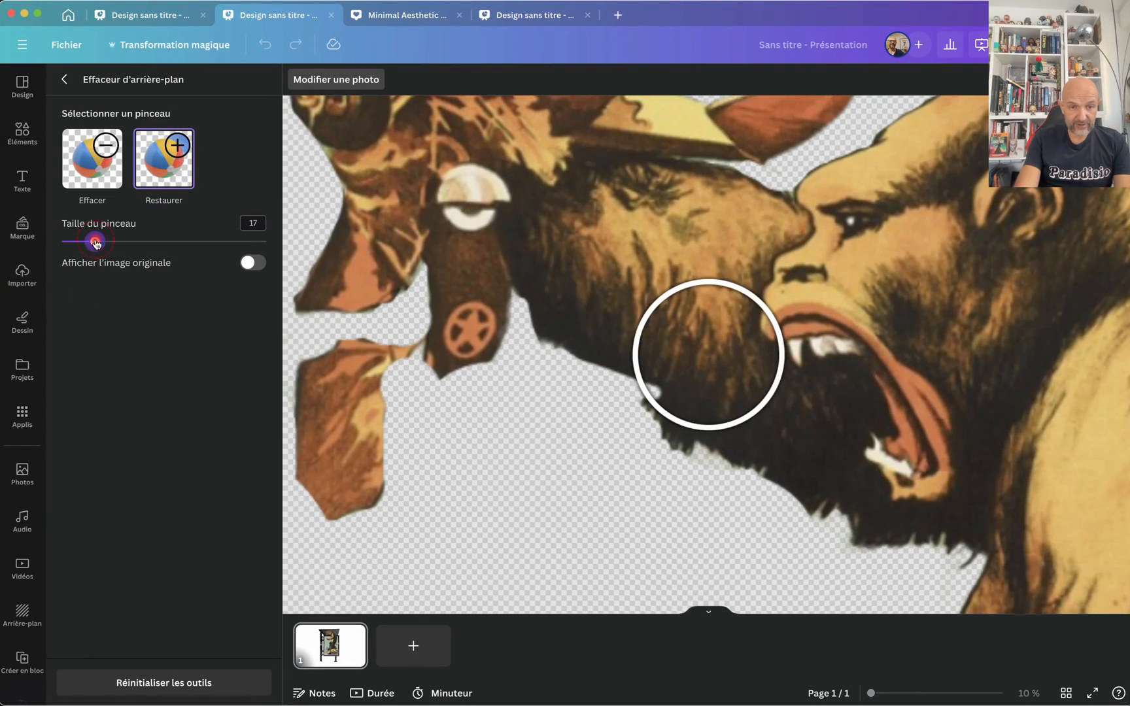
mouse_move(353, 400)
mouse_down()
mouse_move(335, 473)
mouse_move(284, 412)
mouse_move(336, 380)
mouse_move(347, 410)
mouse_up()
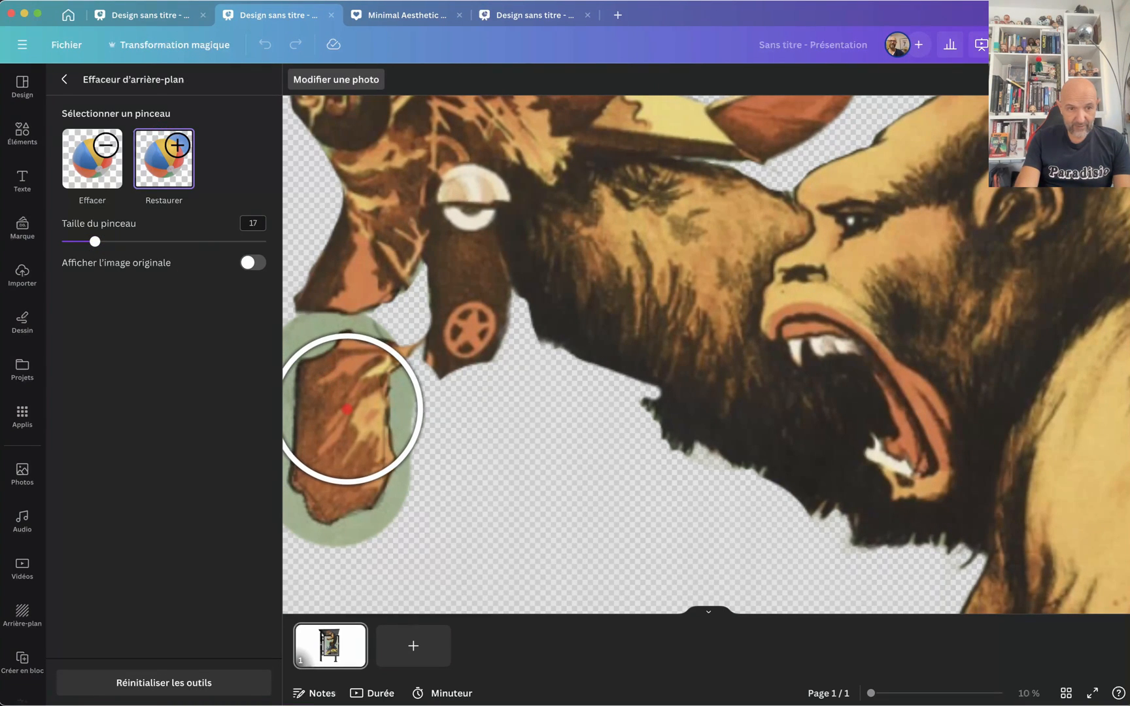
- Erase the detached piece below the plane, clean up its remnants with a size 4 brush and leave the background eraser
click(98, 165)
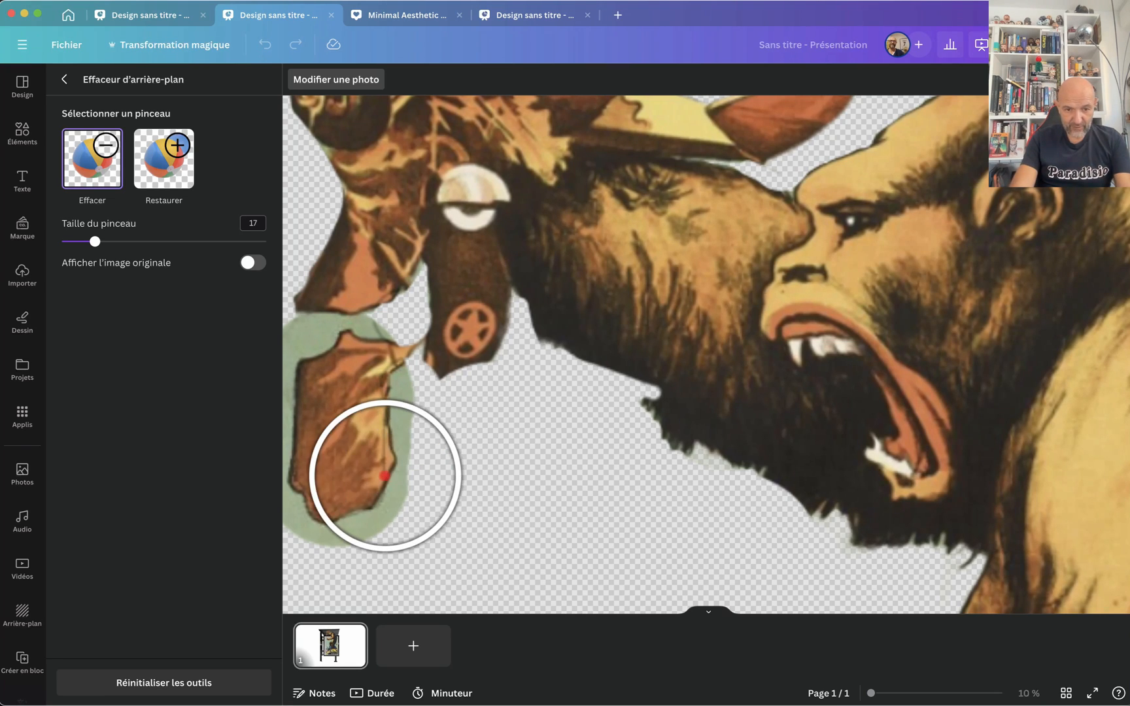
mouse_move(383, 469)
mouse_down()
mouse_move(366, 474)
mouse_move(290, 403)
mouse_move(295, 389)
mouse_move(318, 385)
mouse_move(345, 409)
mouse_up()
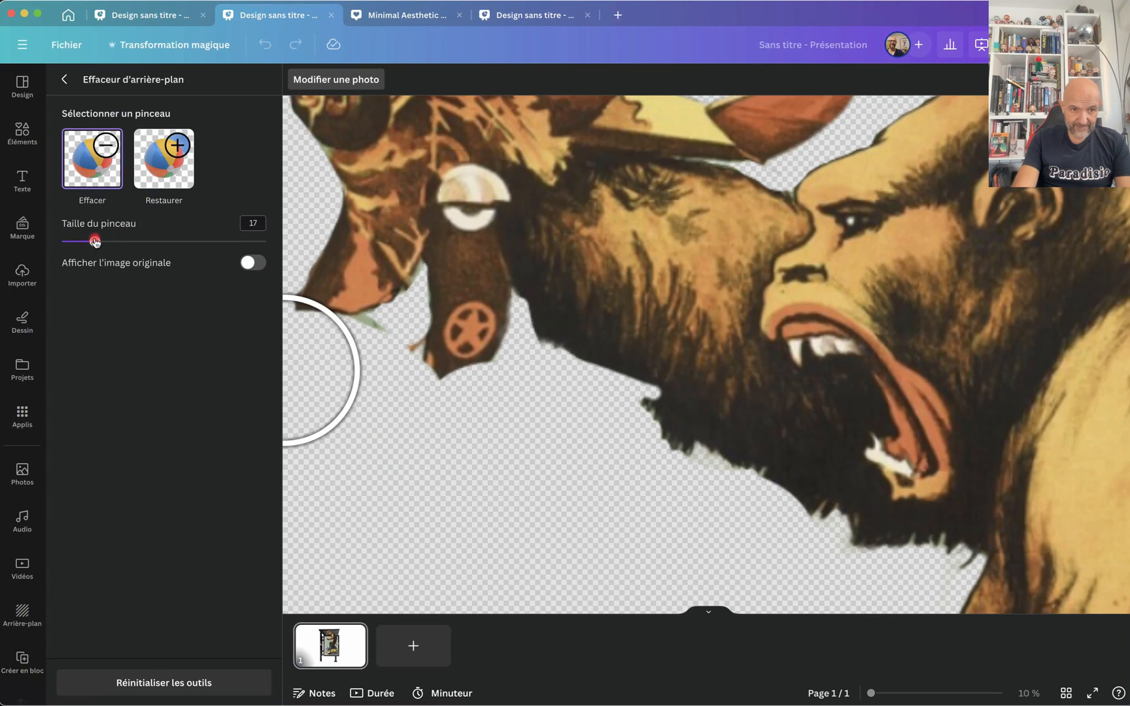
drag(95, 241, 69, 242)
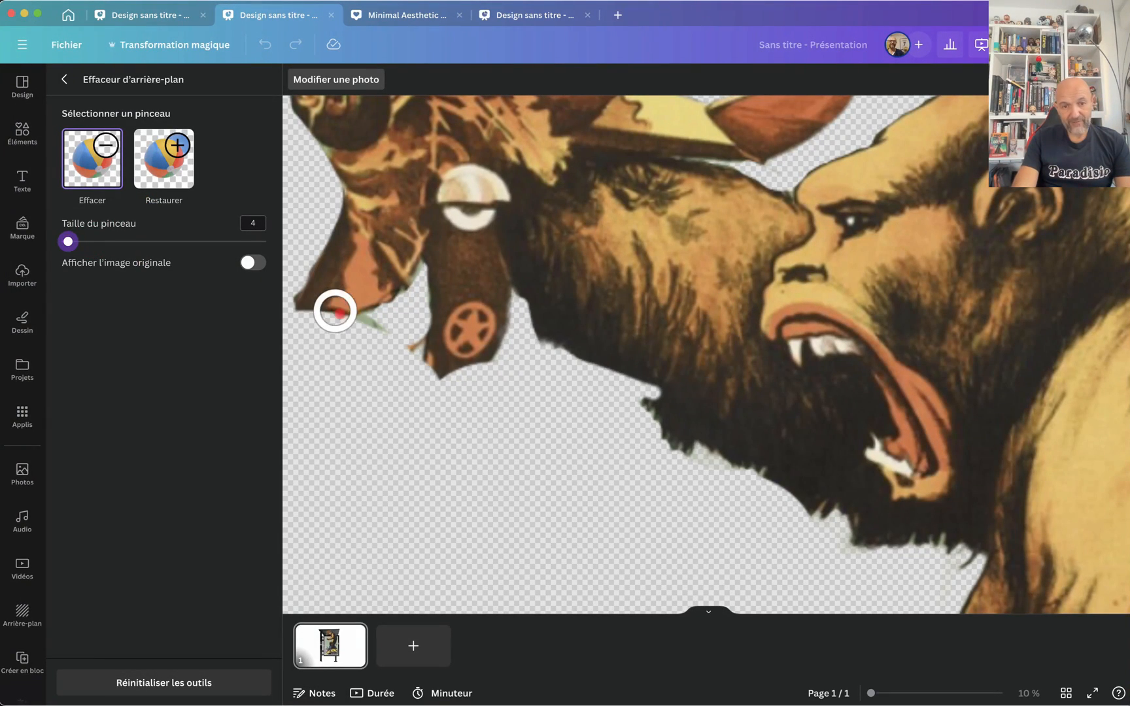
mouse_move(376, 319)
mouse_down()
mouse_move(386, 325)
mouse_move(333, 353)
mouse_move(394, 323)
mouse_move(406, 350)
mouse_move(408, 318)
mouse_move(365, 550)
mouse_up()
click(66, 77)
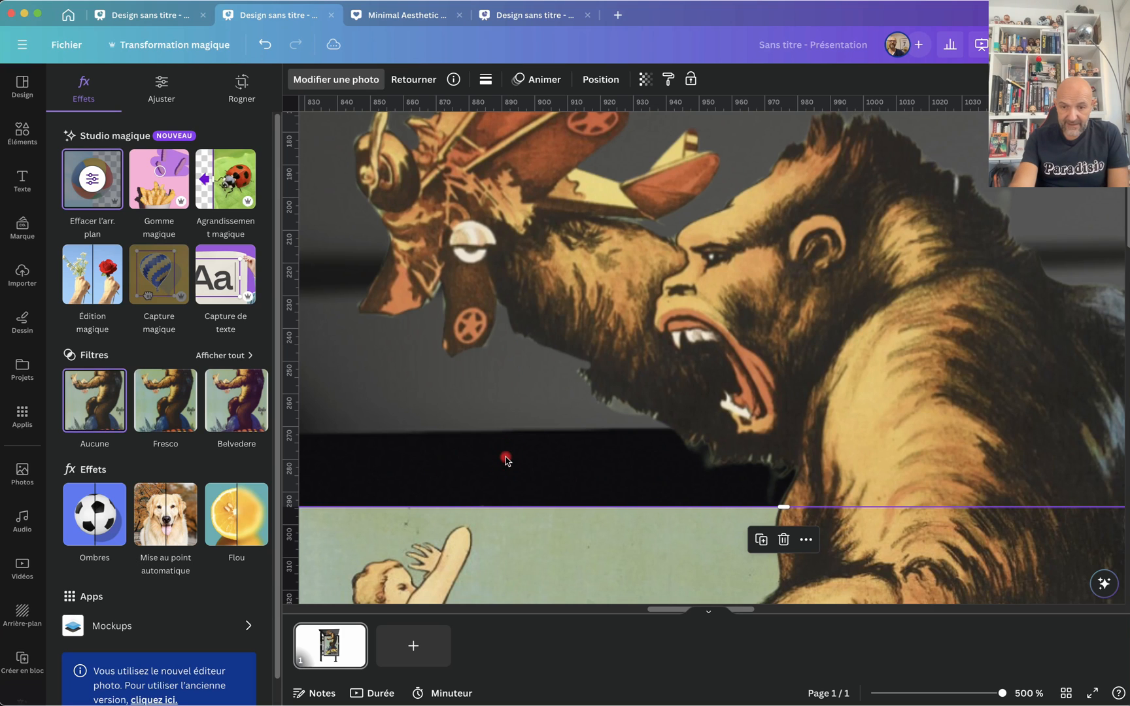
scroll(539, 463, down, 5)
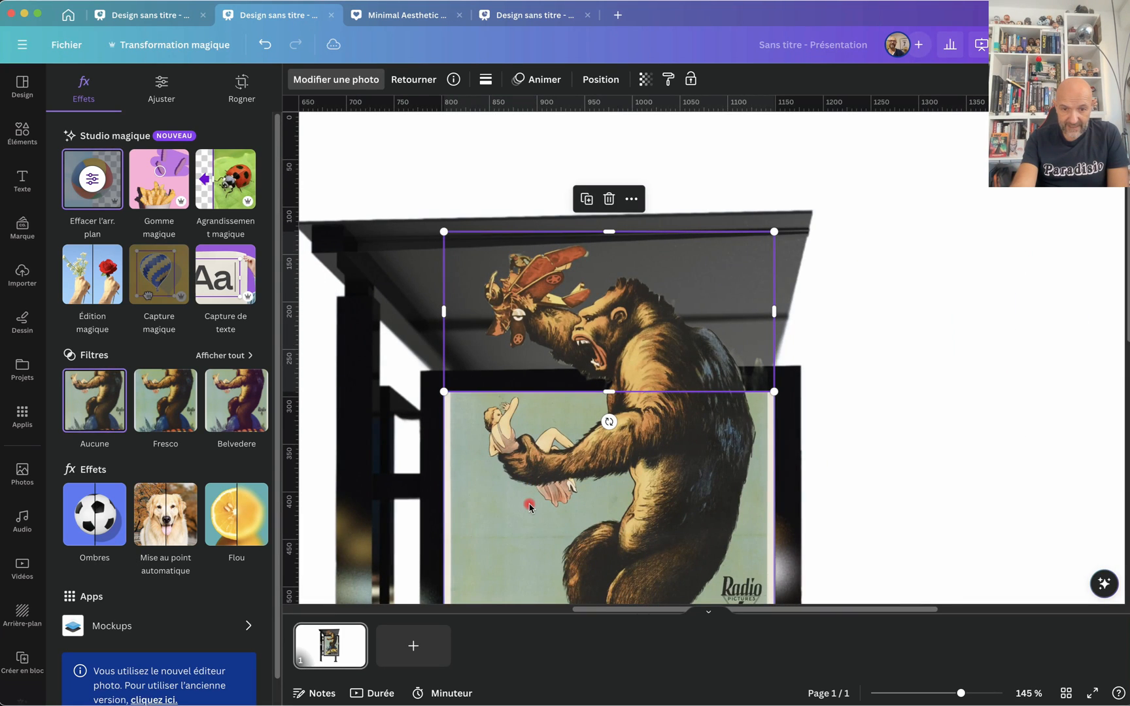
scroll(529, 507, down, 5)
click(992, 384)
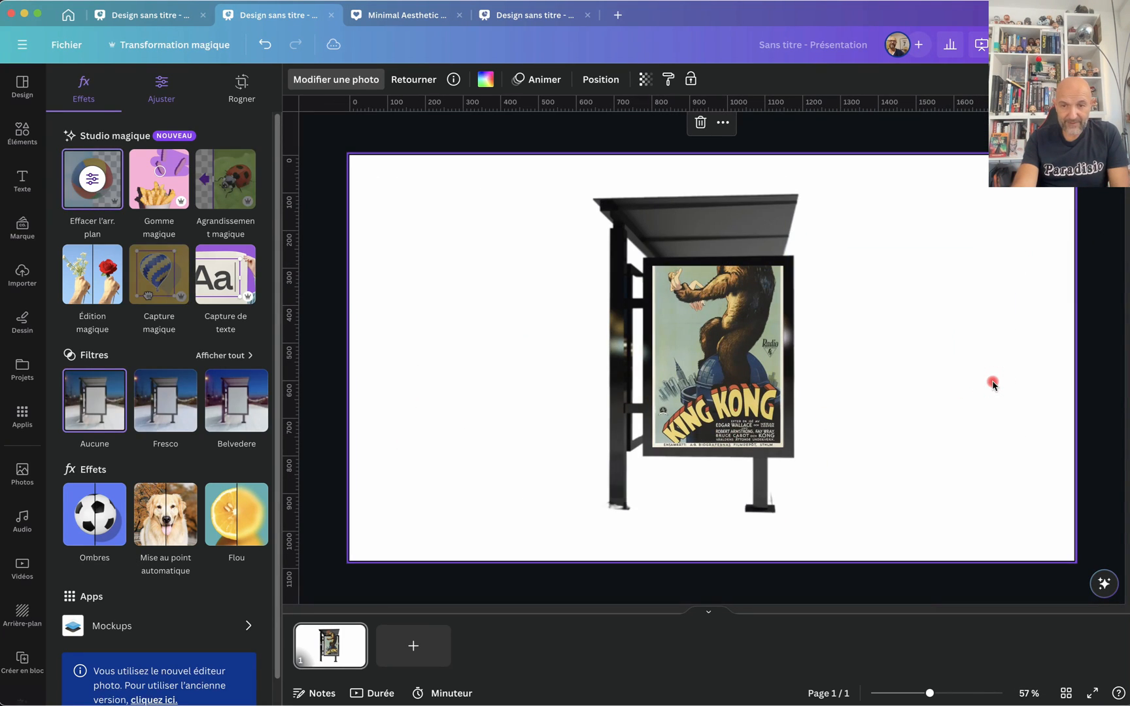
double_click(1011, 479)
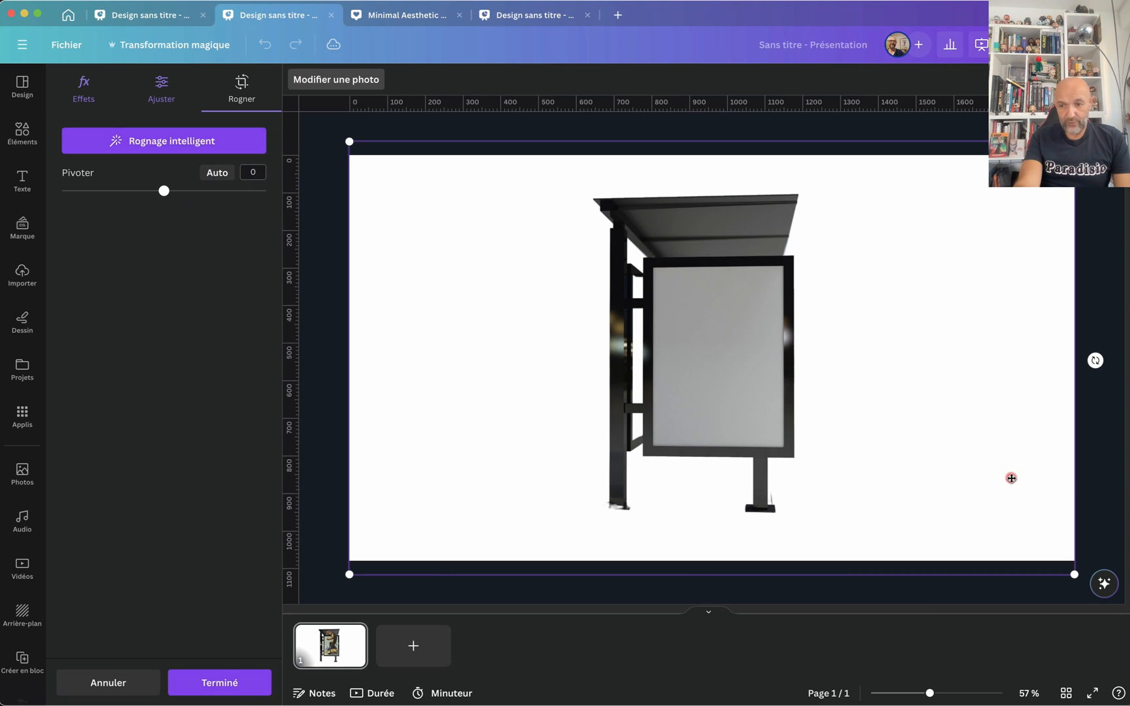
click(1100, 478)
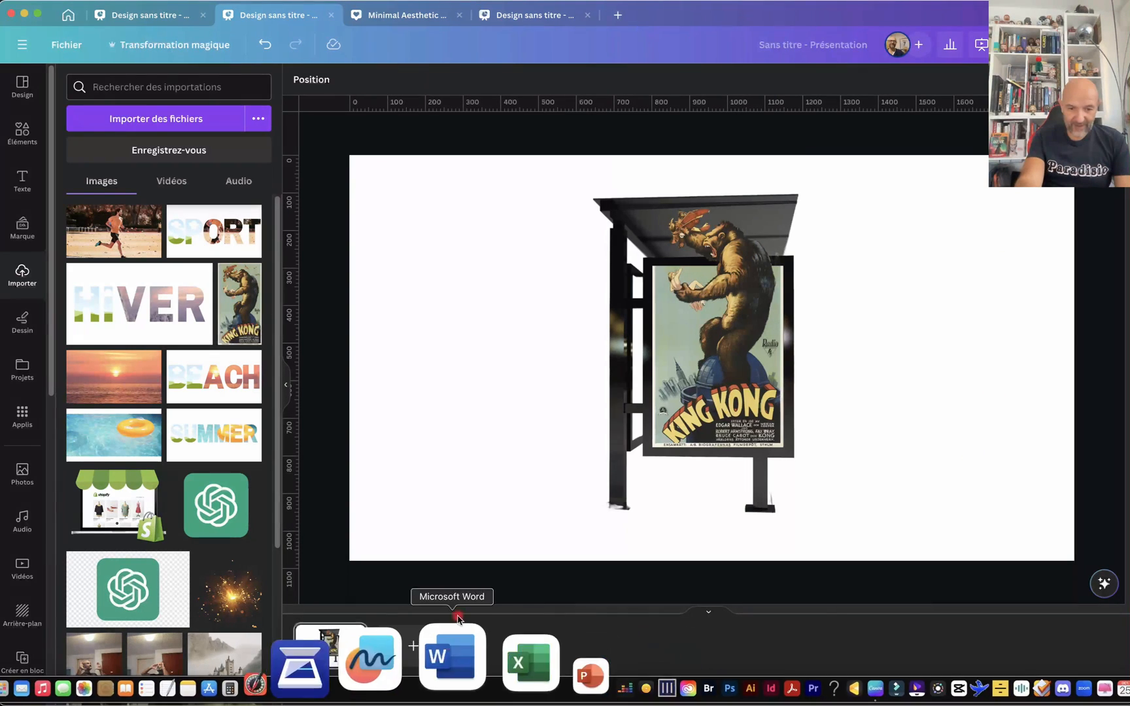
click(330, 637)
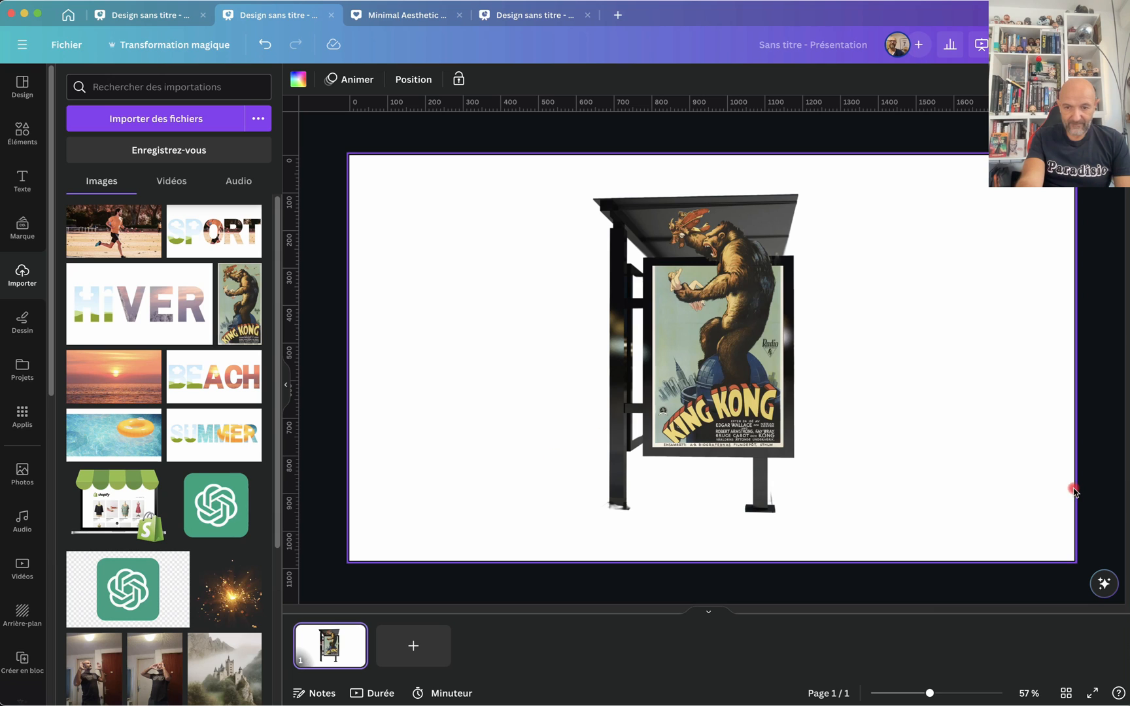
- Examine the gorilla cutout's edges against the shelter frame and roof, as well as the whole King Kong bus-shelter mockup
scroll(807, 243, up, 10)
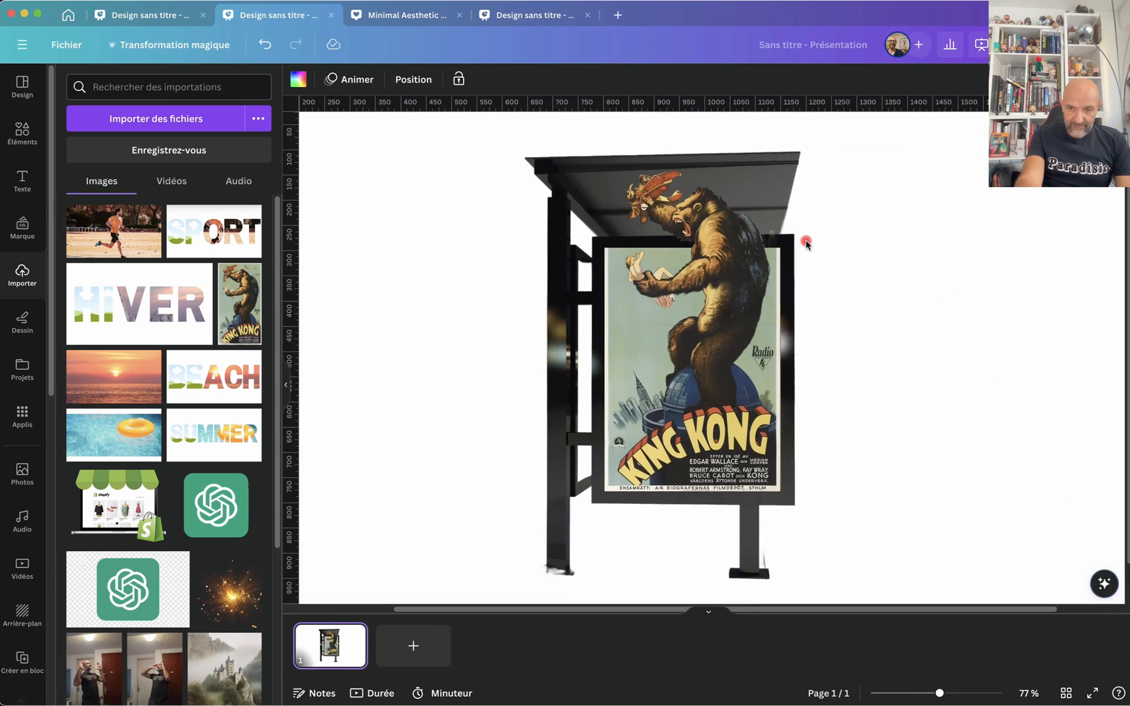
scroll(806, 243, up, 3)
scroll(806, 243, left, 3)
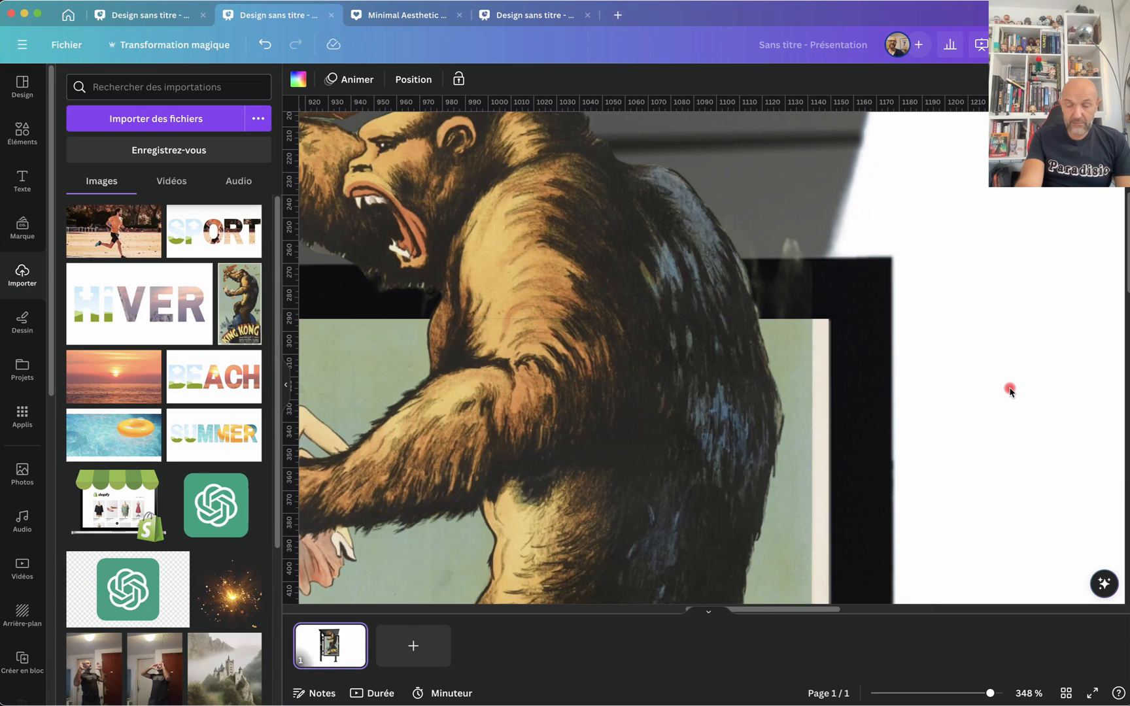
scroll(1009, 390, down, 5)
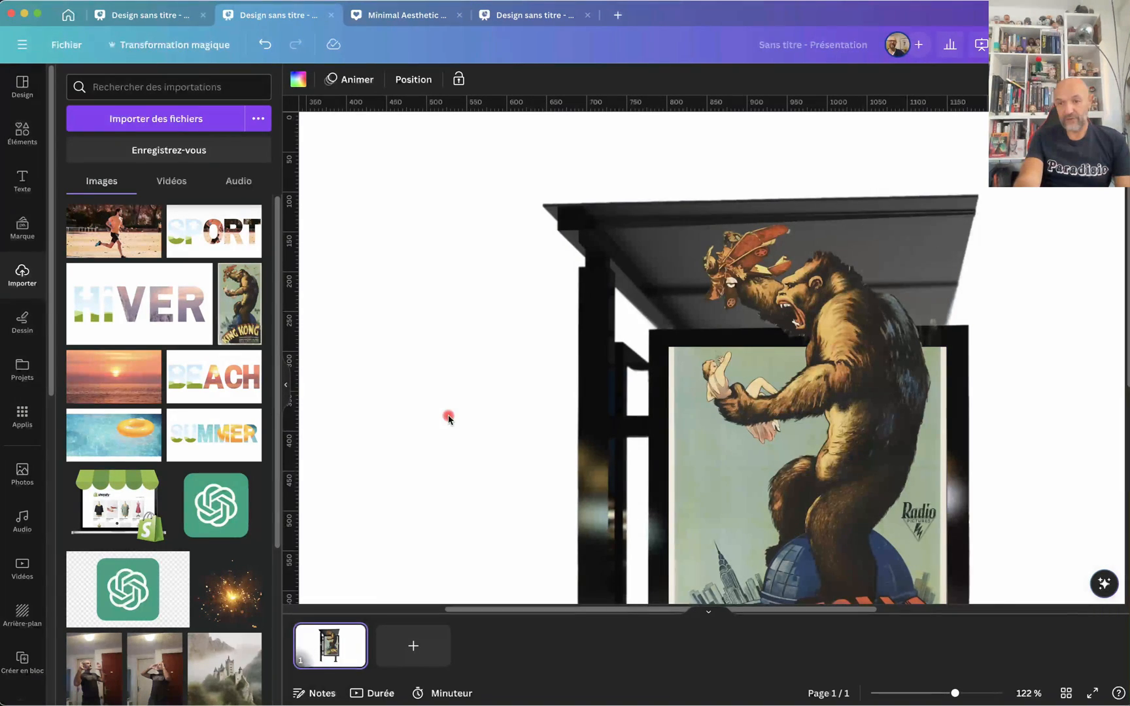
scroll(448, 419, down, 5)
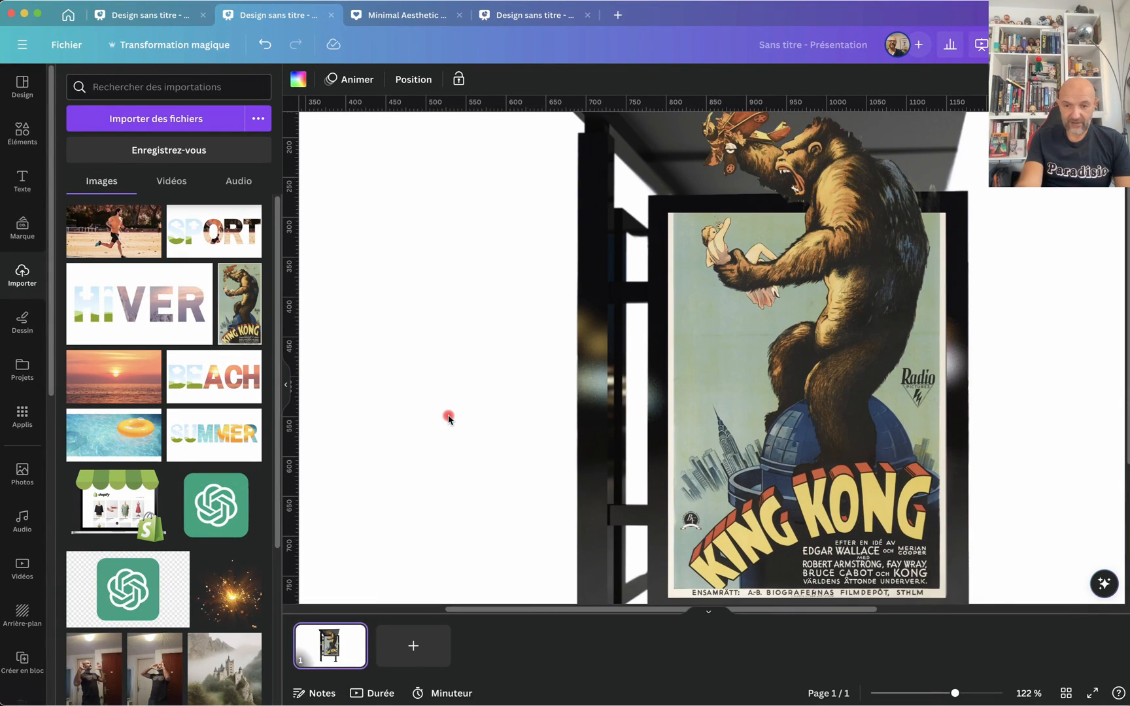
scroll(448, 419, down, 5)
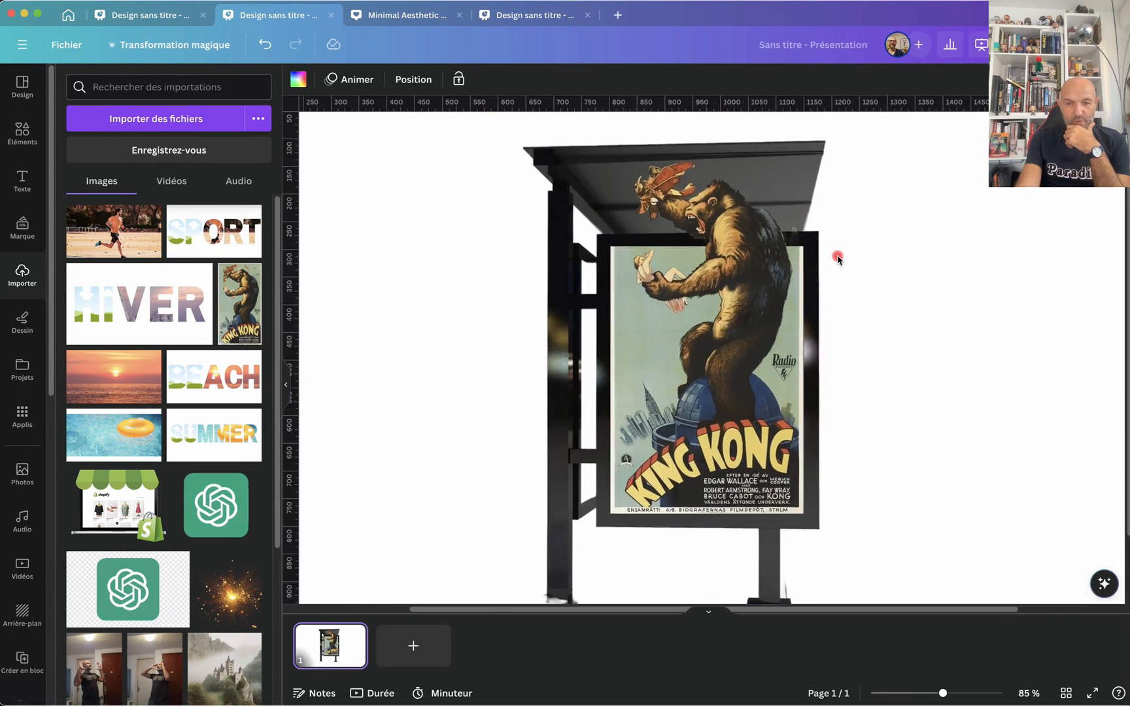
scroll(837, 259, up, 5)
scroll(838, 258, down, 6)
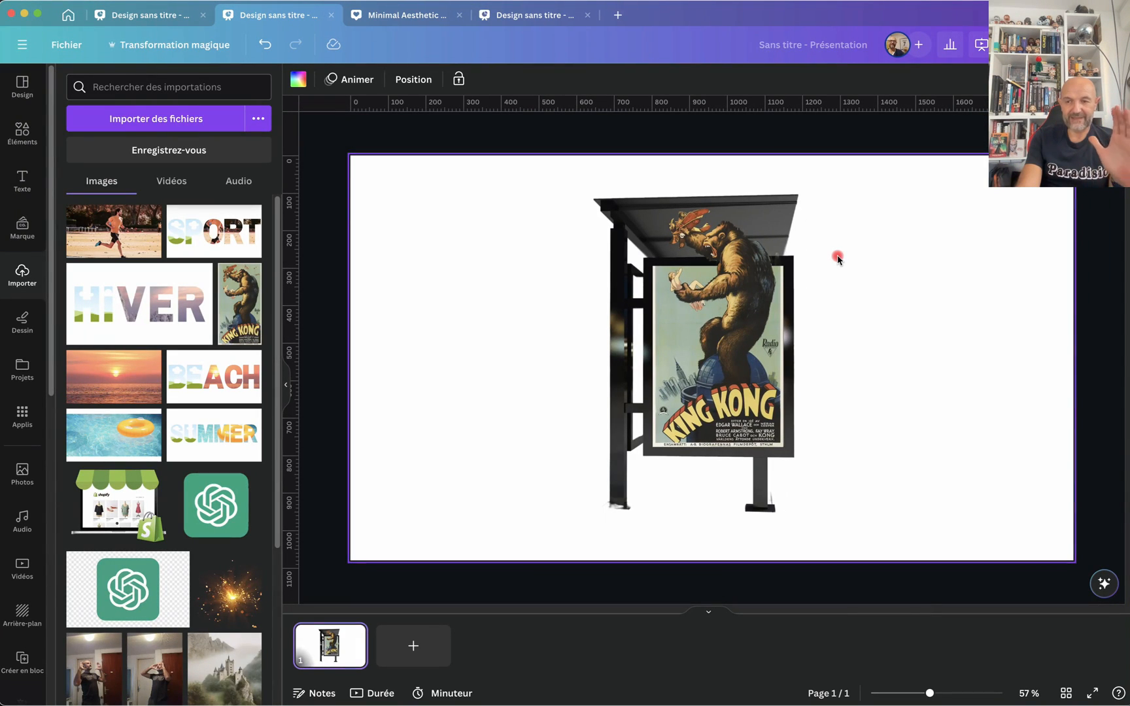
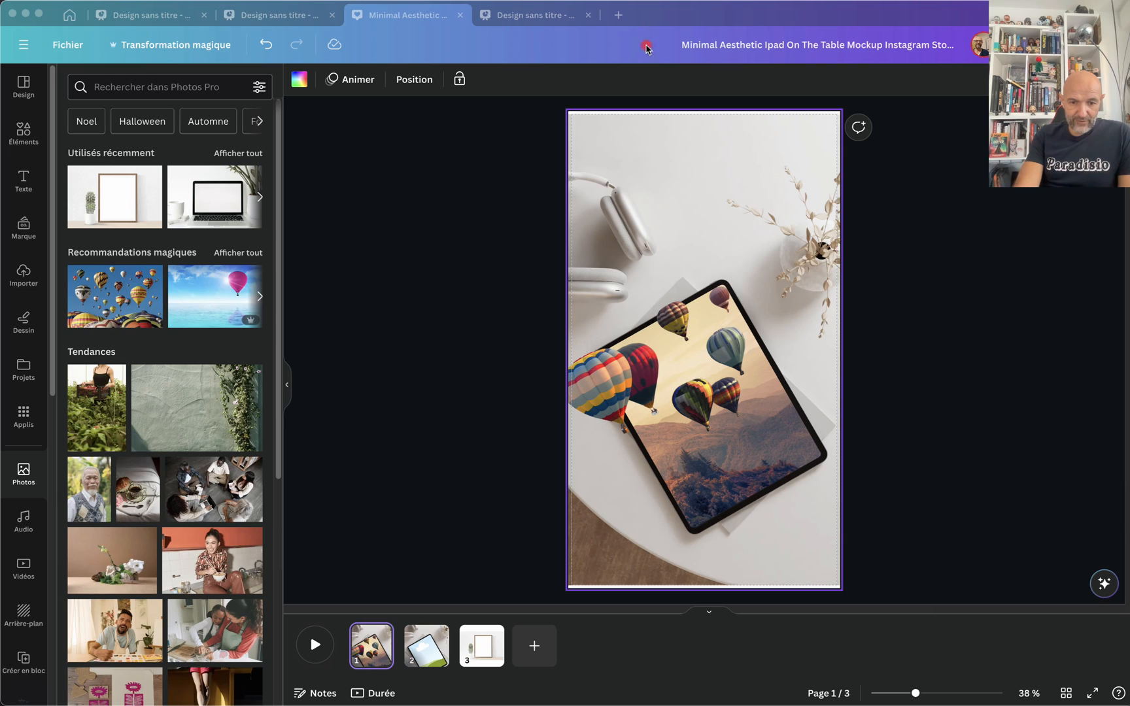
- On a new fourth page of the iPad mockup design, open the Mockups app found by searching the elements for "smart mockups"
click(534, 646)
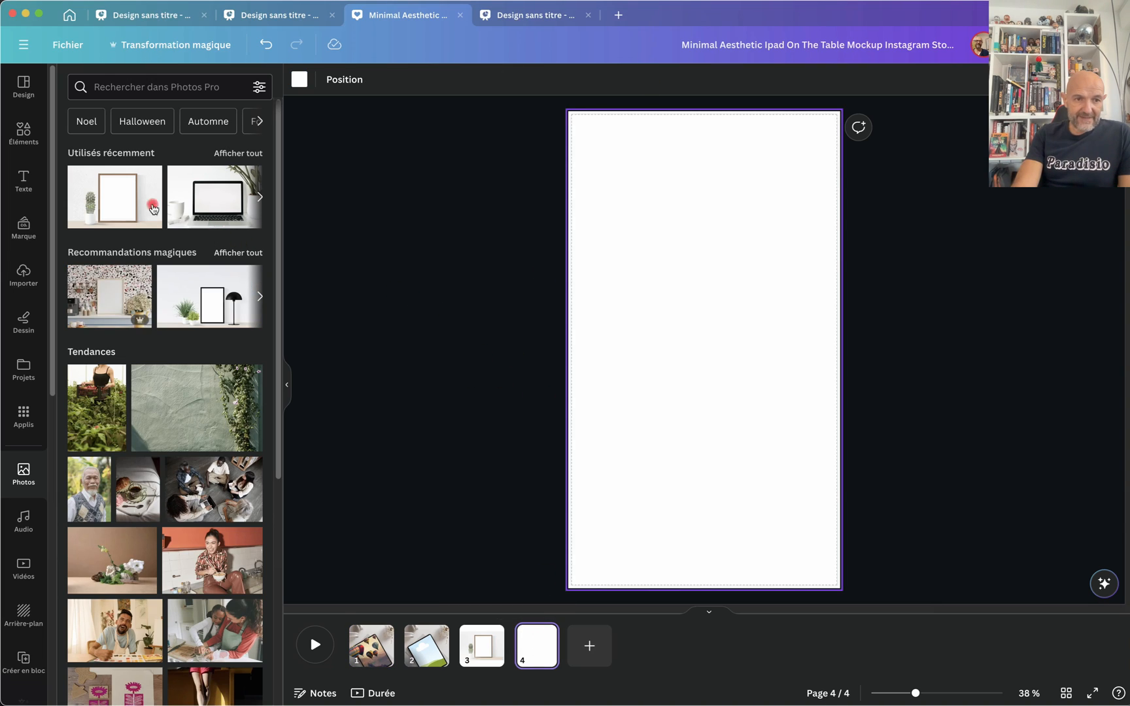
click(19, 151)
click(162, 85)
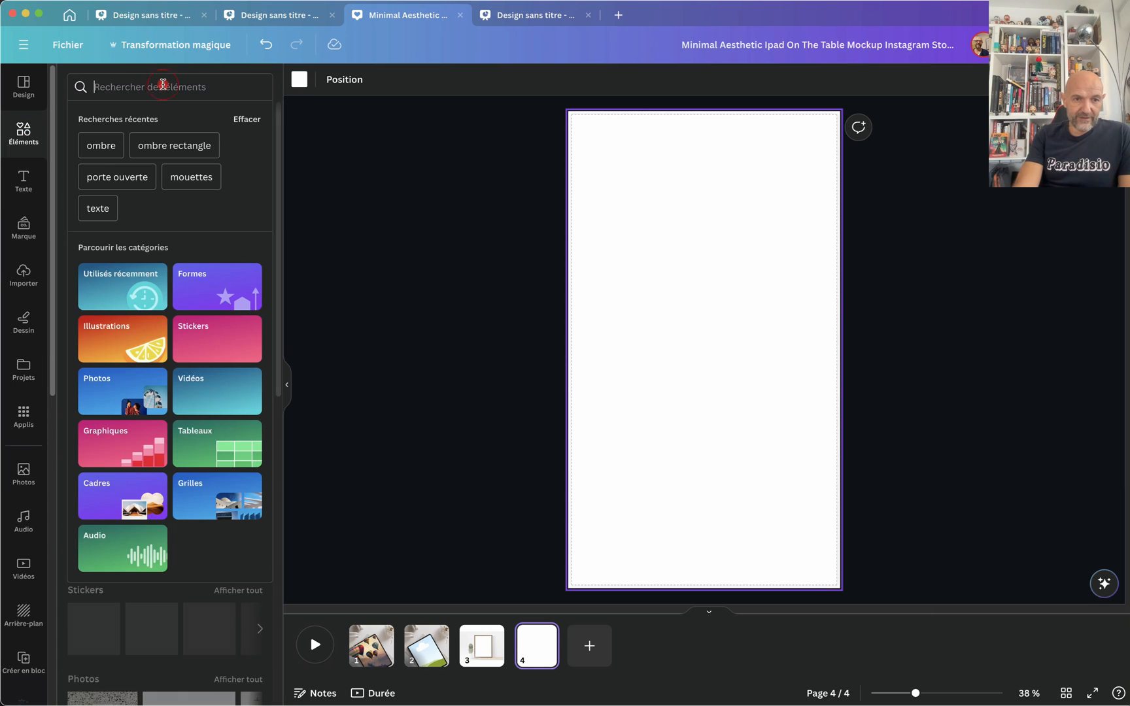
text(MOC)
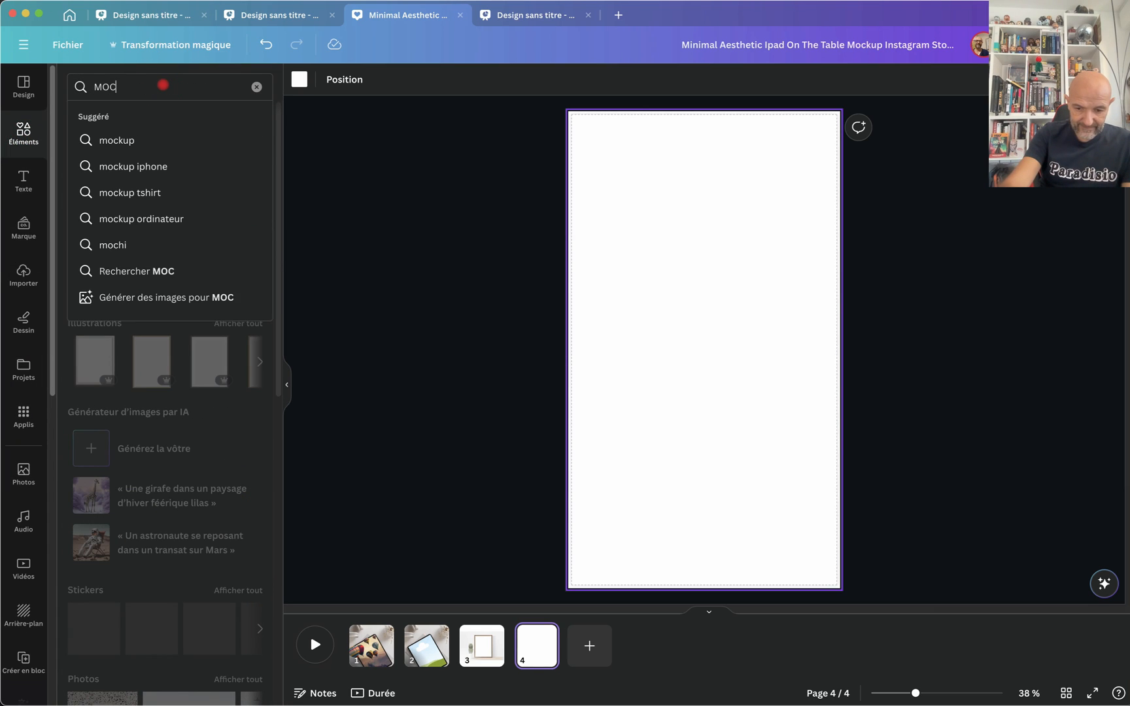
text(KUPS)
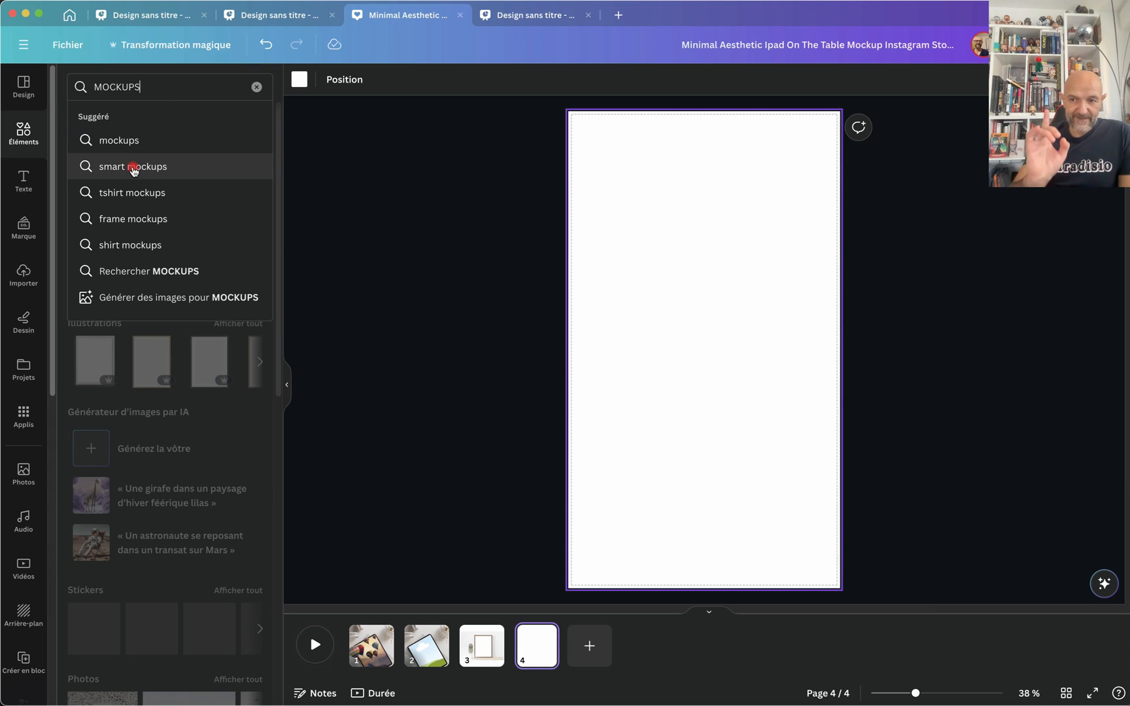
click(133, 166)
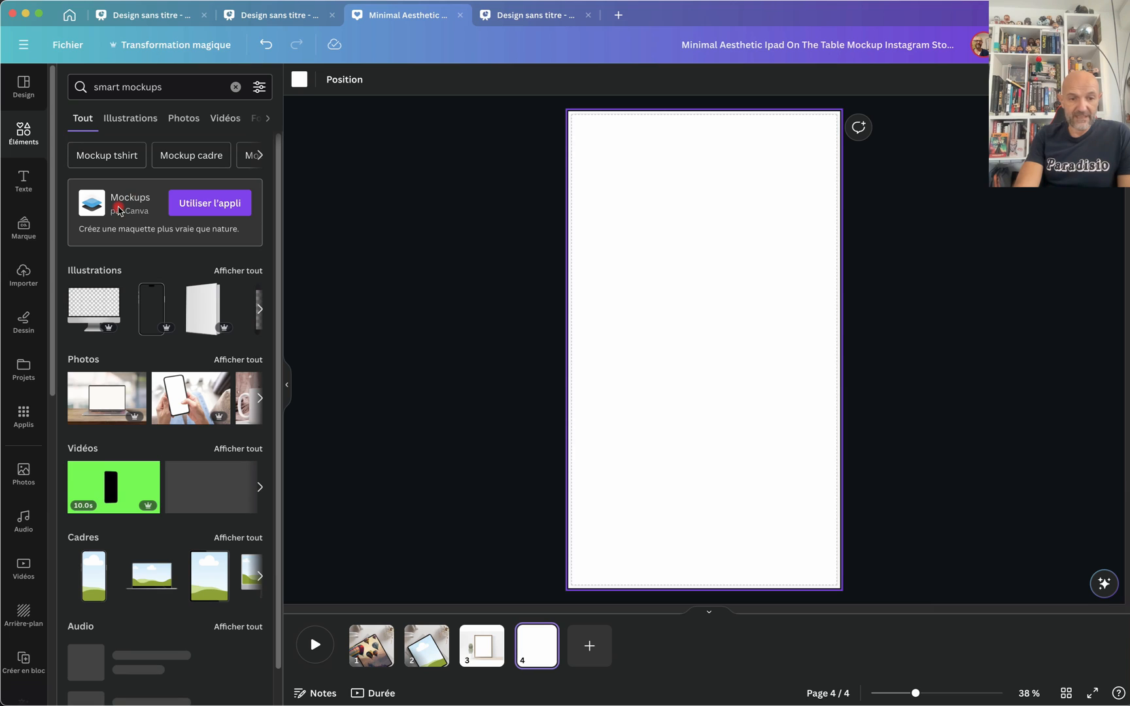
scroll(197, 562, down, 1)
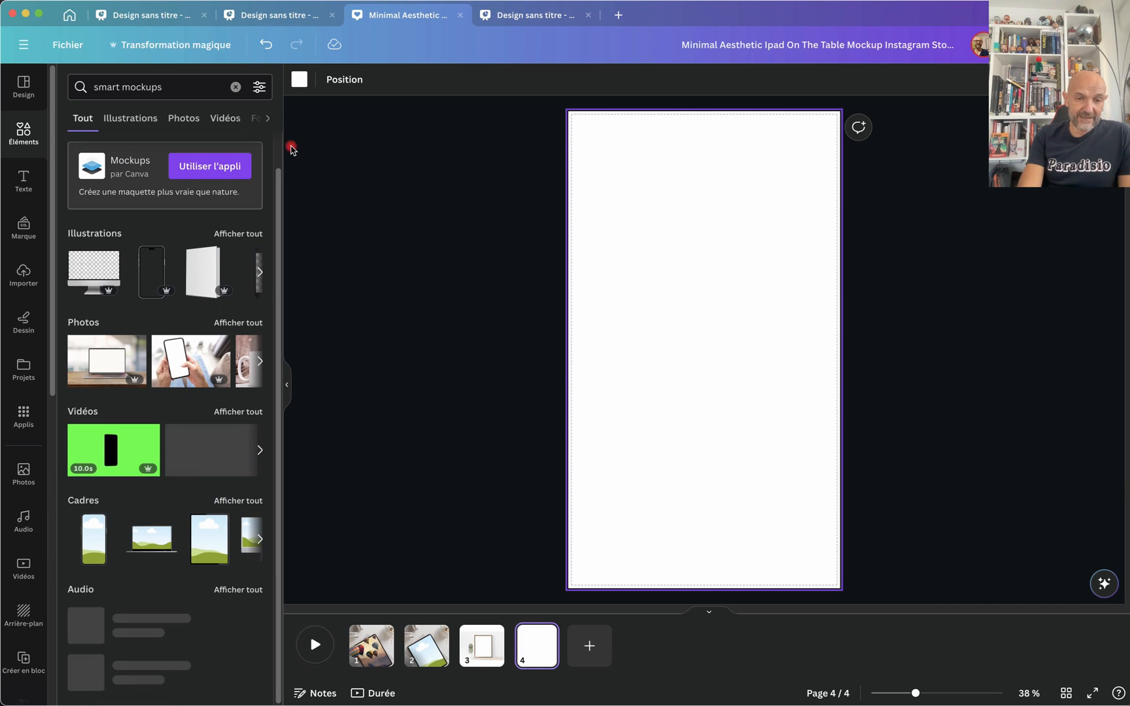
click(217, 167)
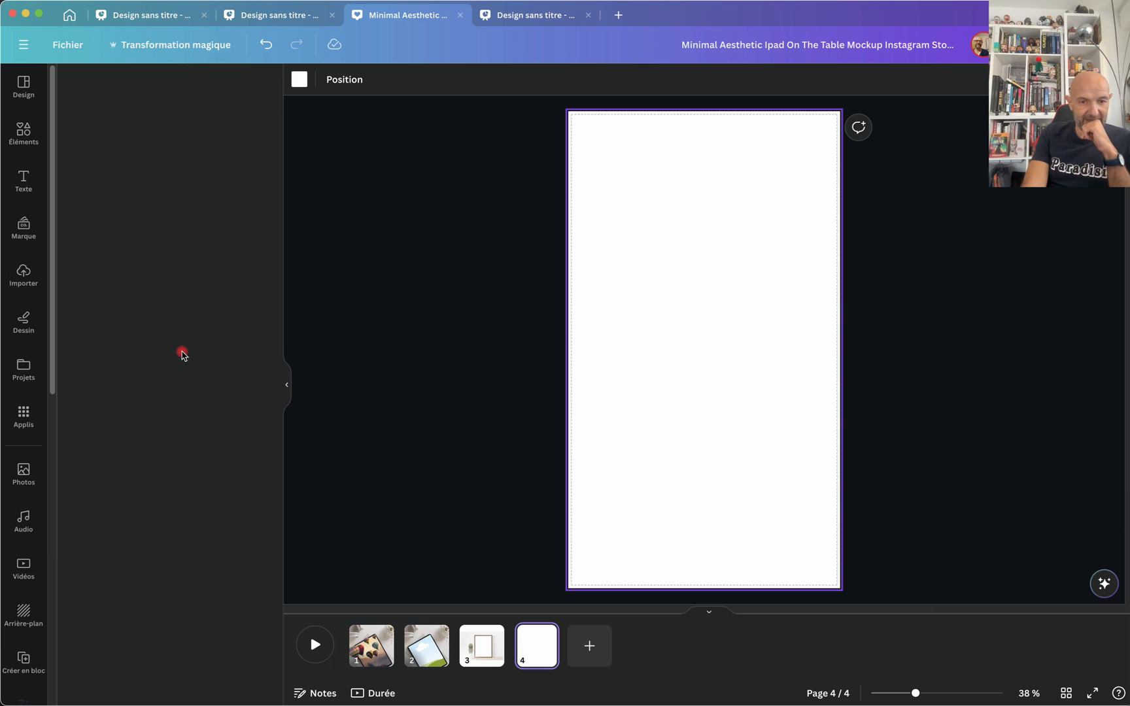
key(ctrl+Tab)
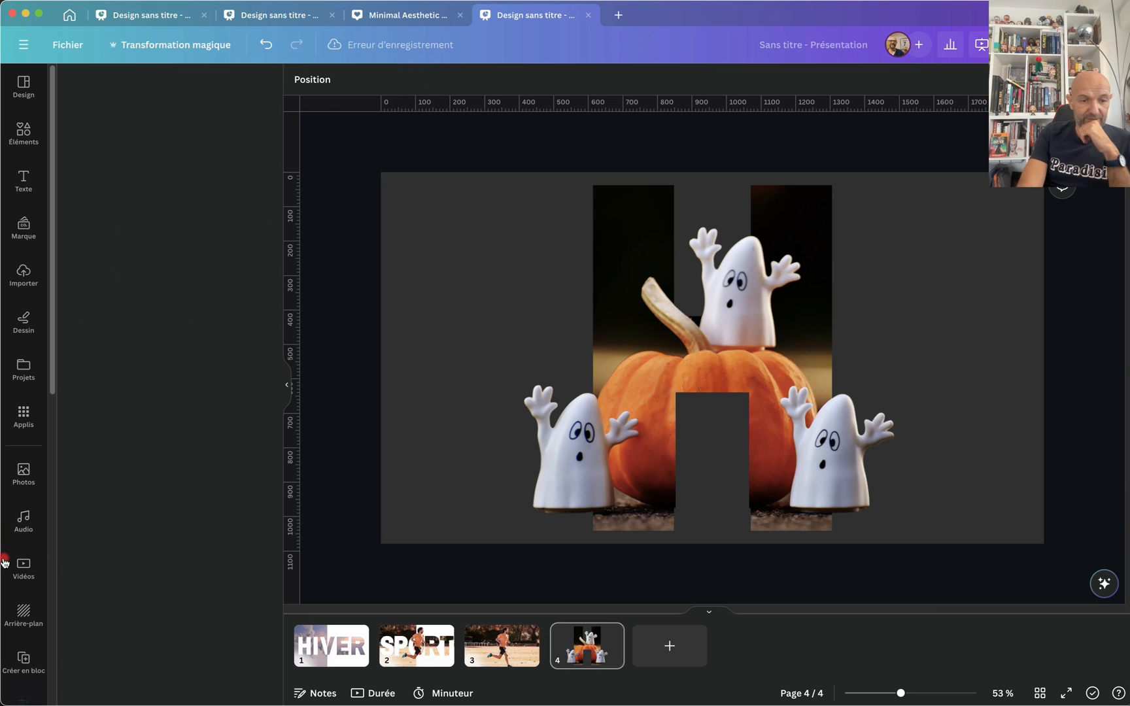
scroll(23, 585, down, 5)
scroll(23, 589, down, 2)
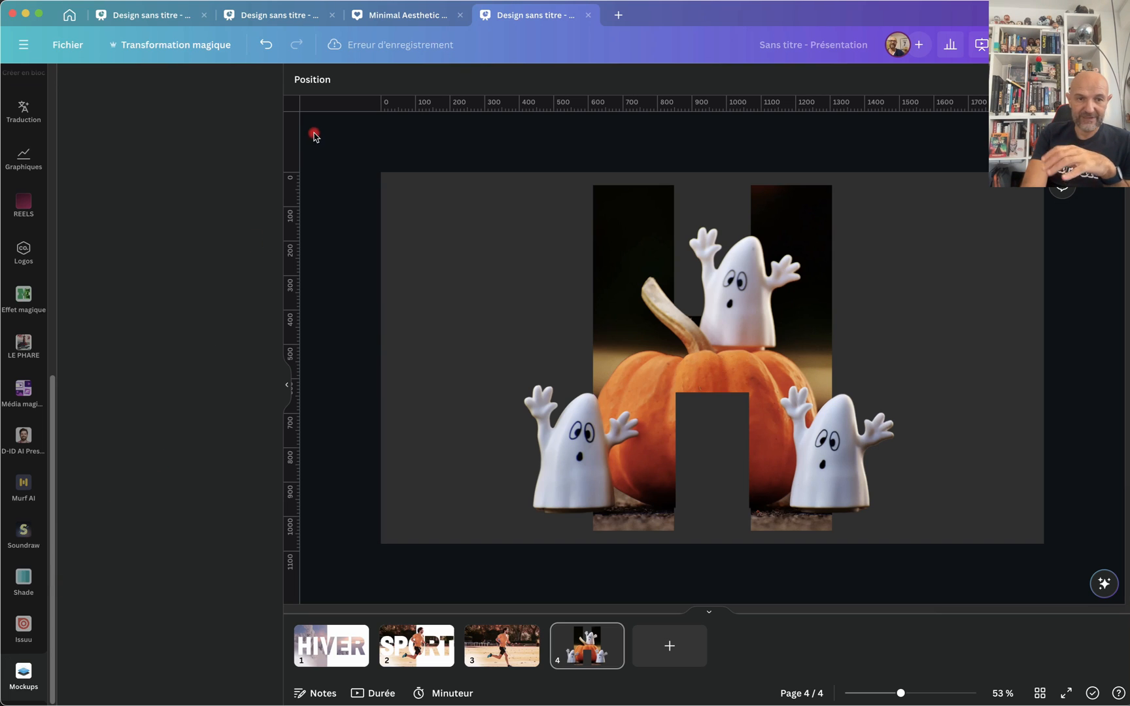
click(409, 14)
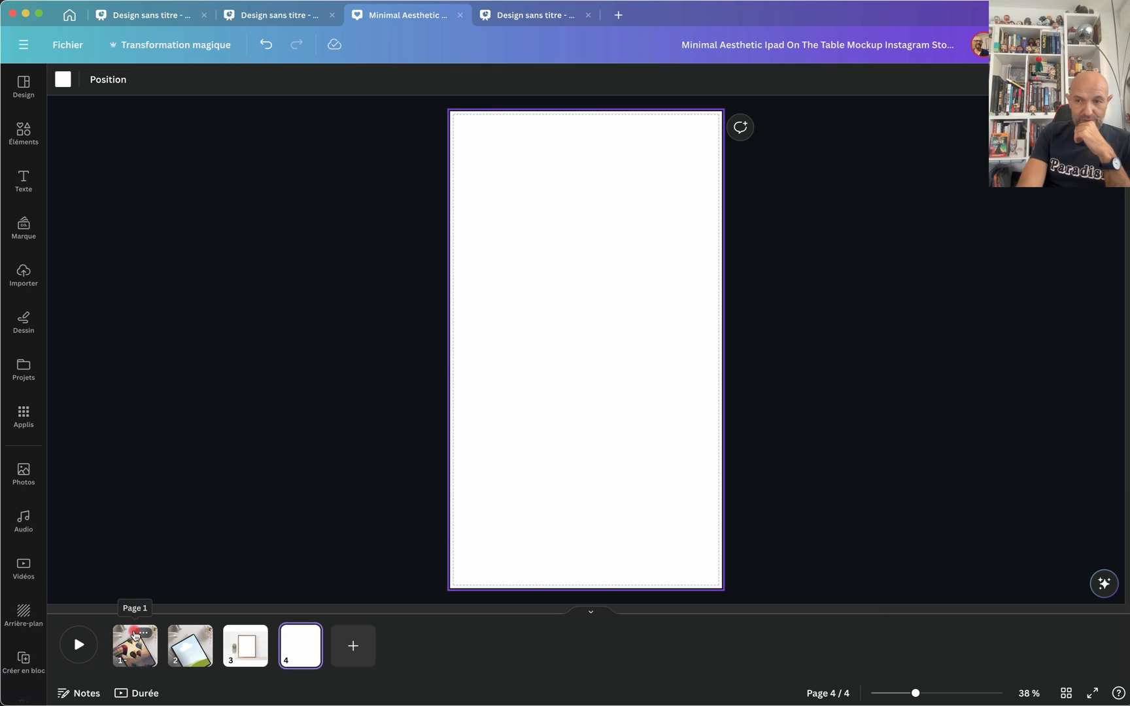
- On page 2, search the photos for "mongolfière" and place the sunset balloon landscape photo in the iPad frame
click(136, 633)
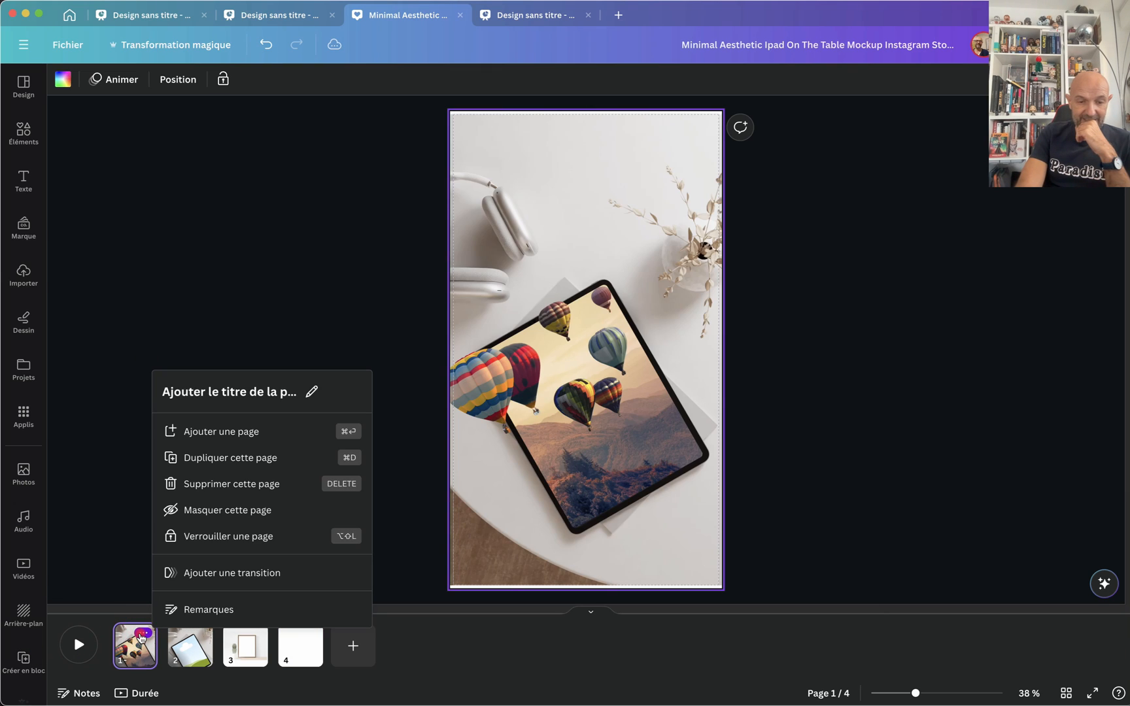
click(194, 653)
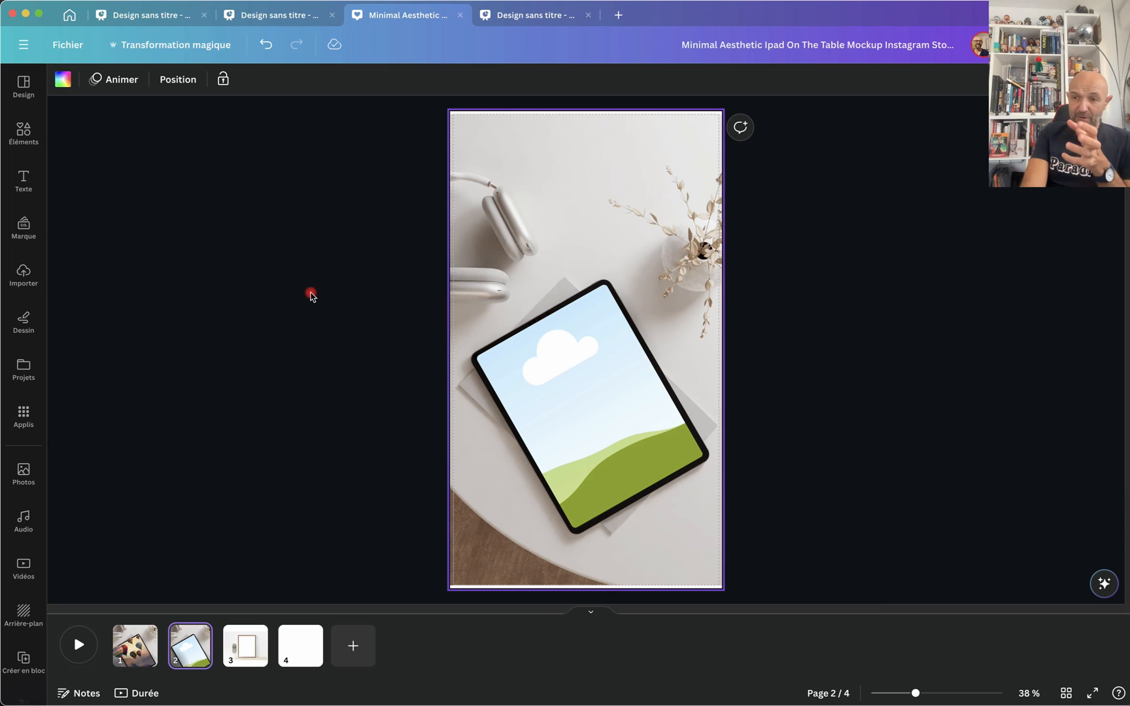
click(558, 374)
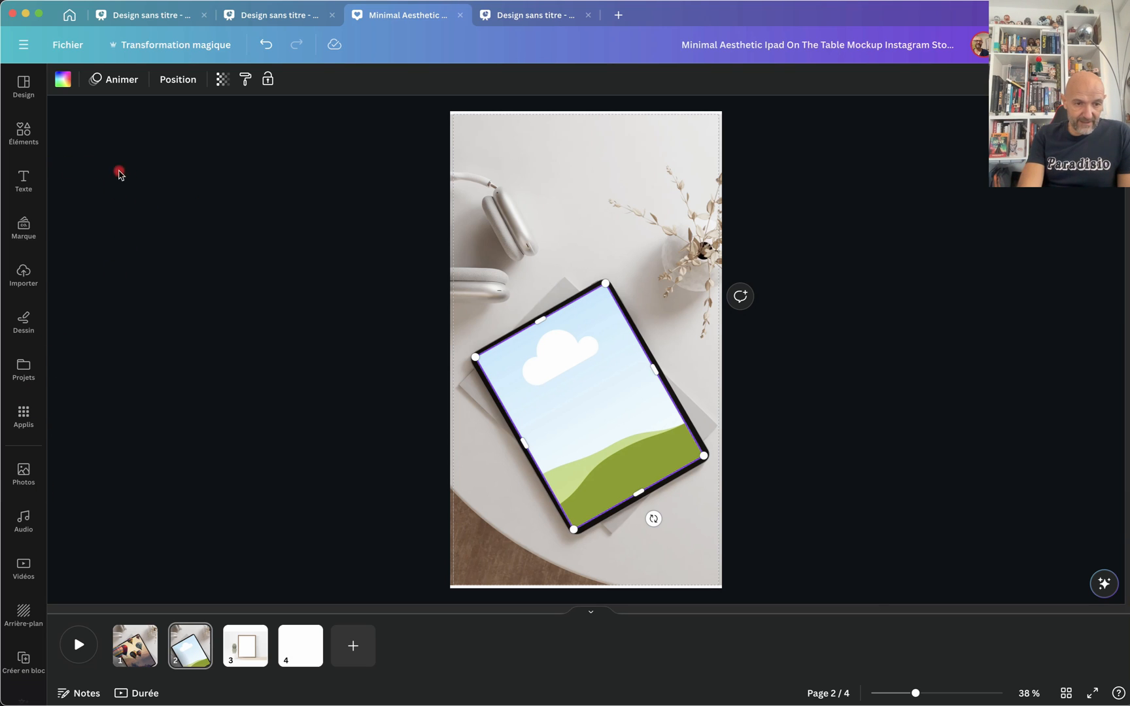
click(23, 472)
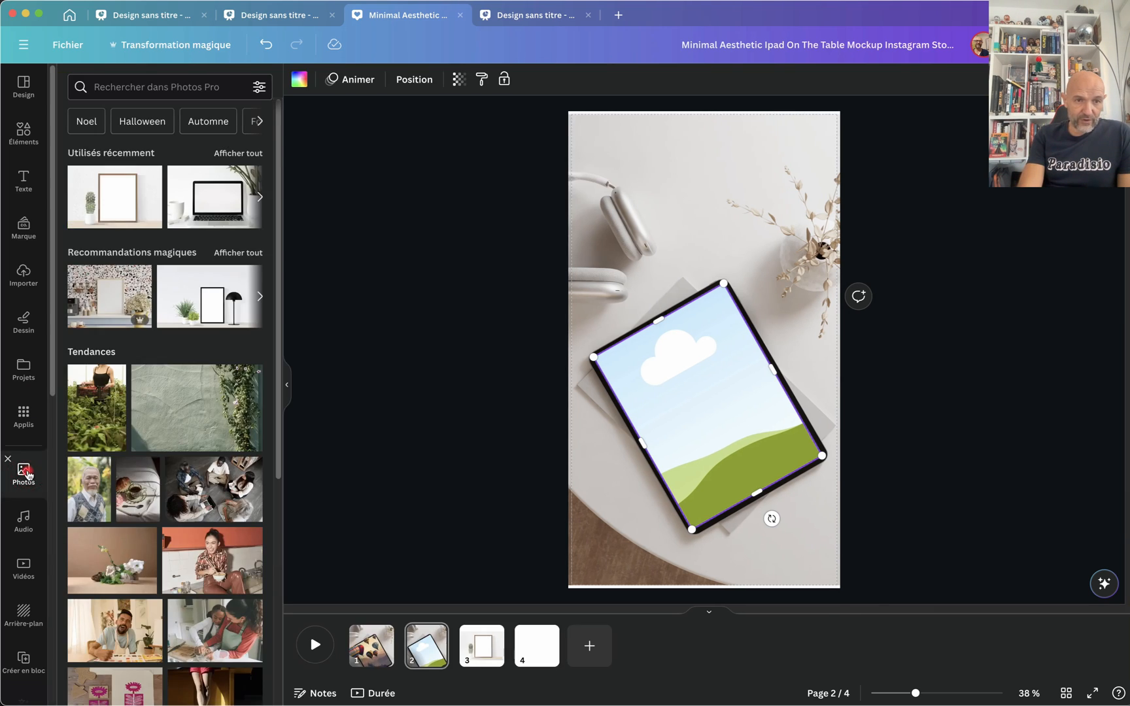
click(153, 88)
text(MONG)
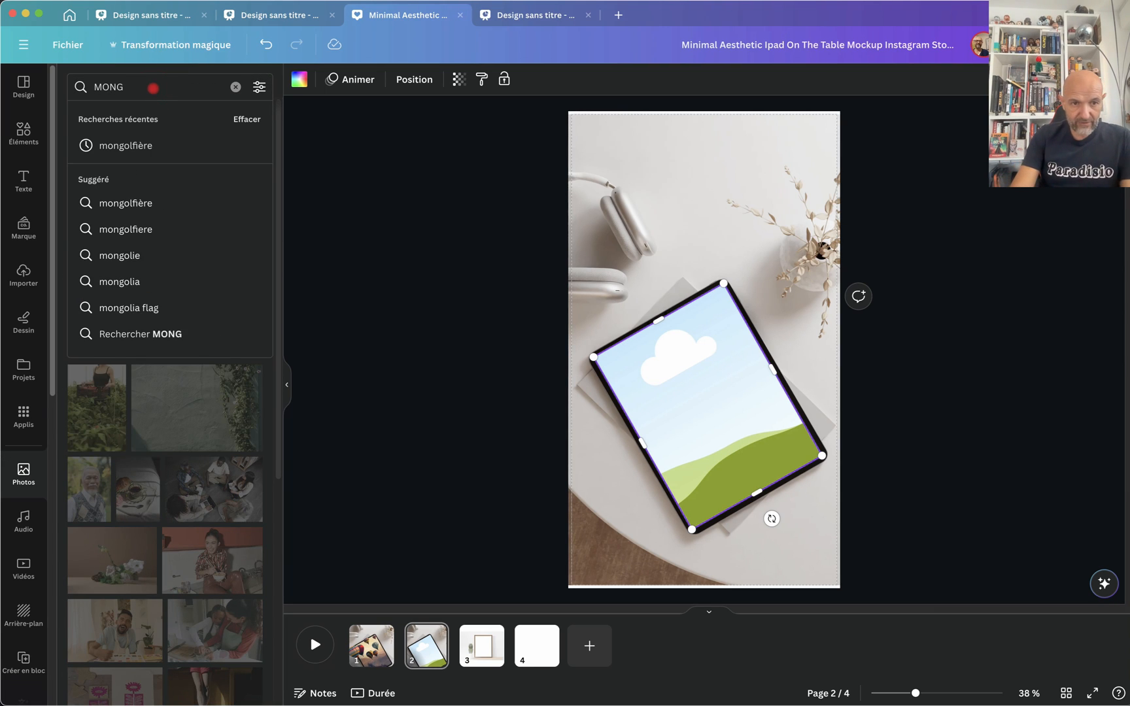
click(121, 144)
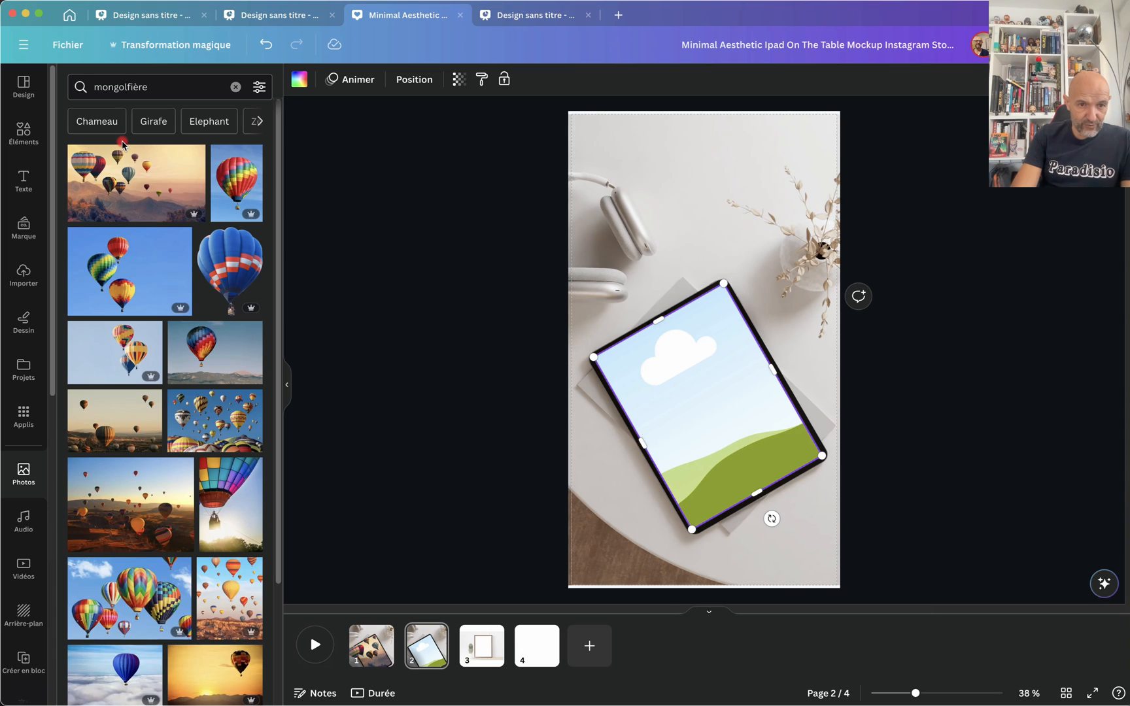
mouse_move(124, 171)
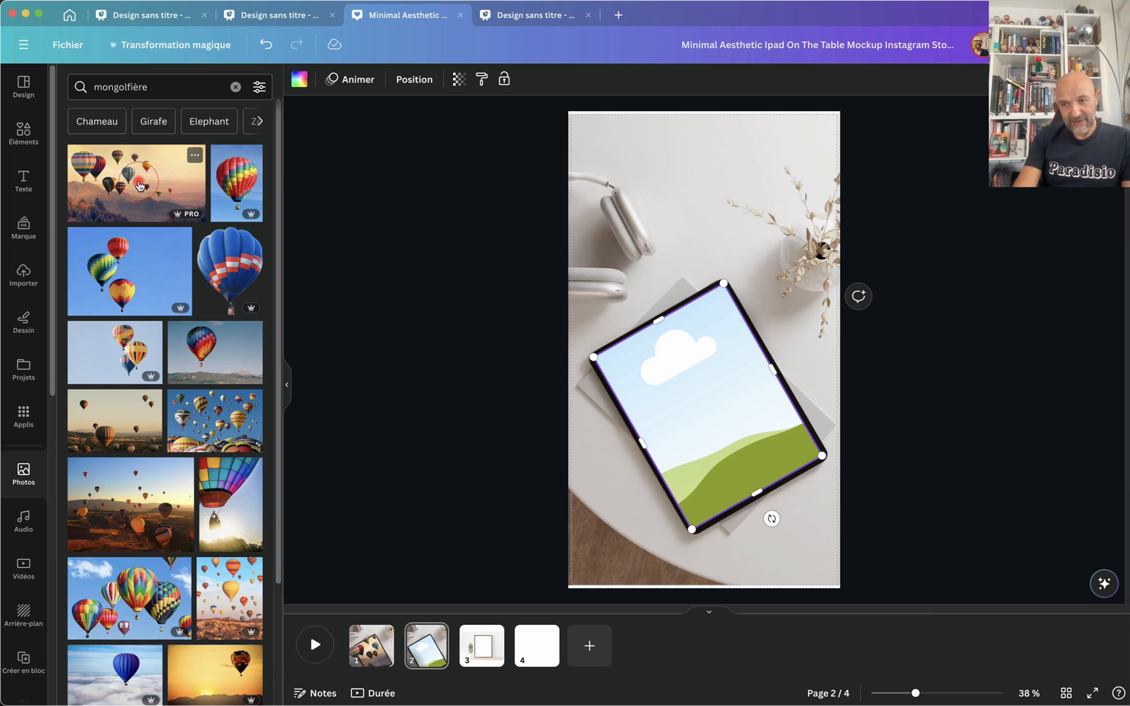
drag(140, 186, 697, 368)
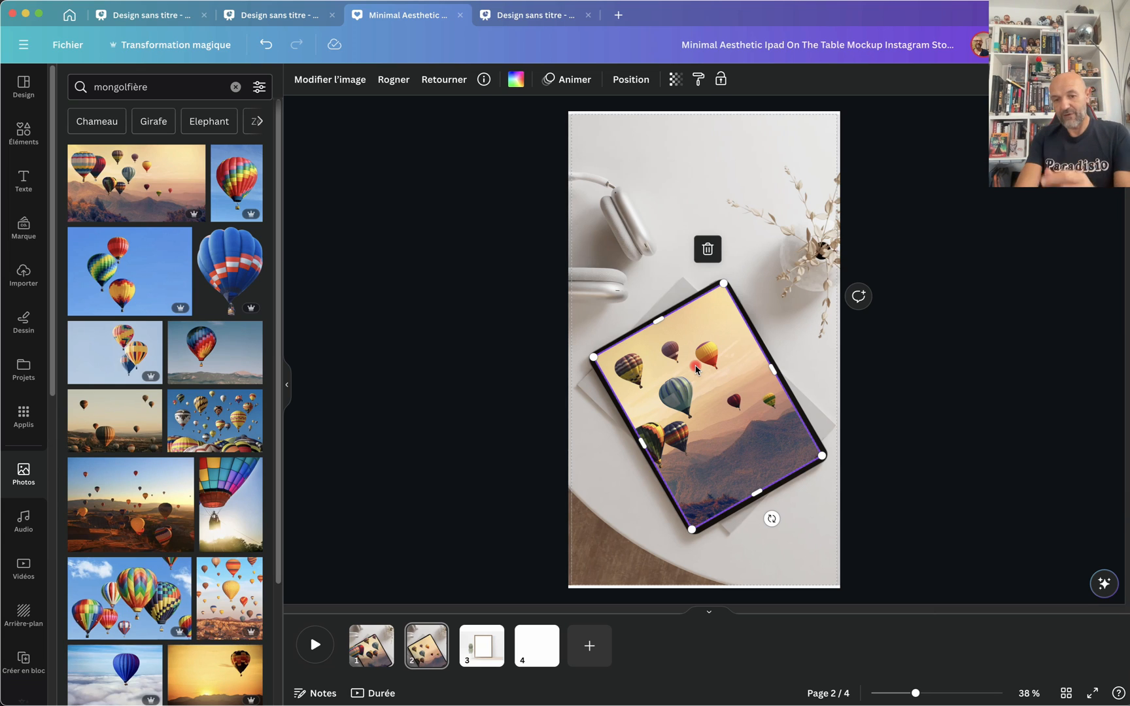
- Shift and slightly enlarge the balloon photo inside the iPad frame so the large striped balloon straddles the tablet's left edge
double_click(696, 369)
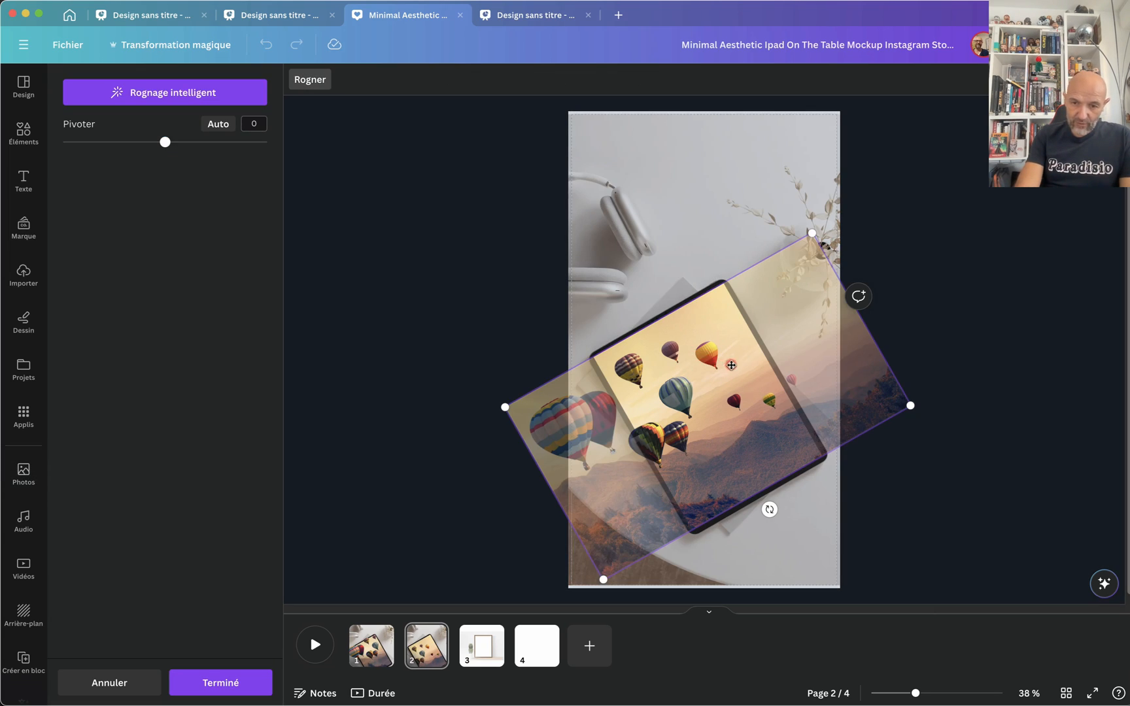
drag(731, 365, 798, 350)
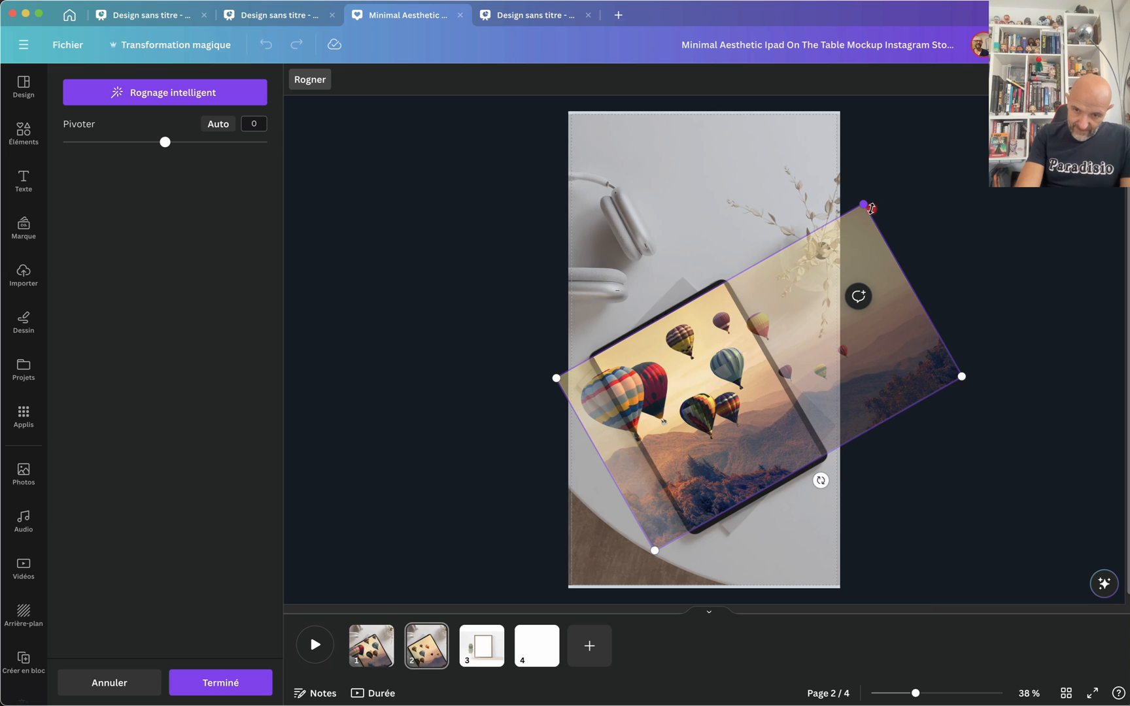
drag(871, 207, 881, 188)
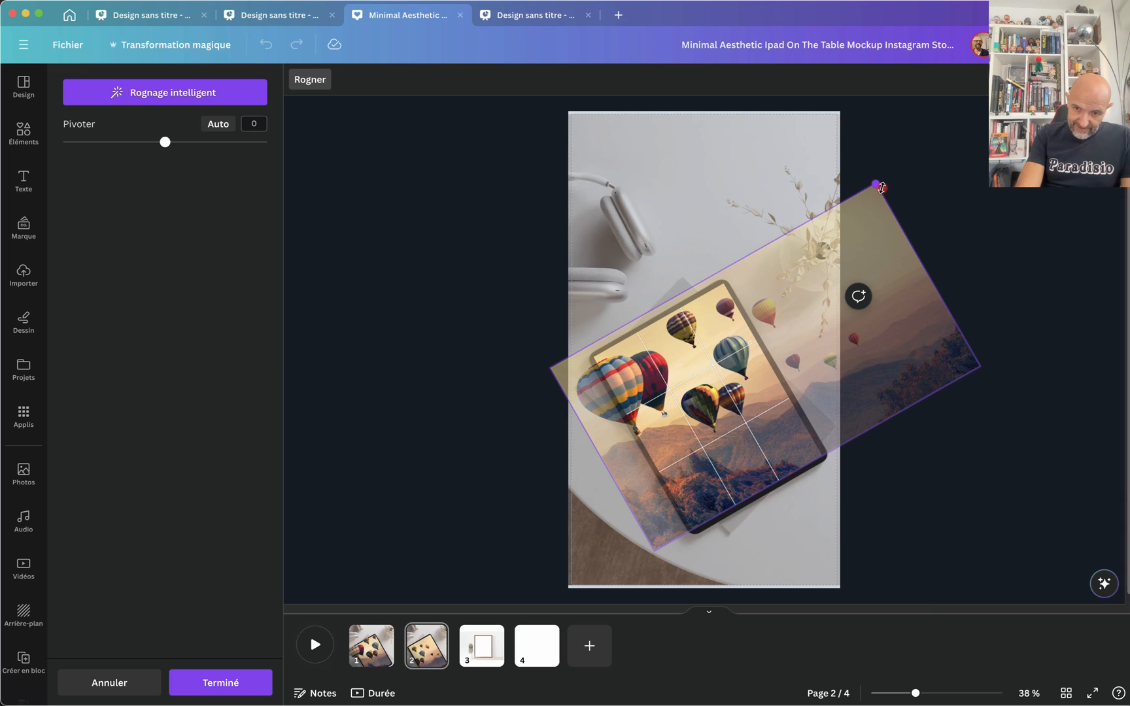
drag(881, 188, 881, 188)
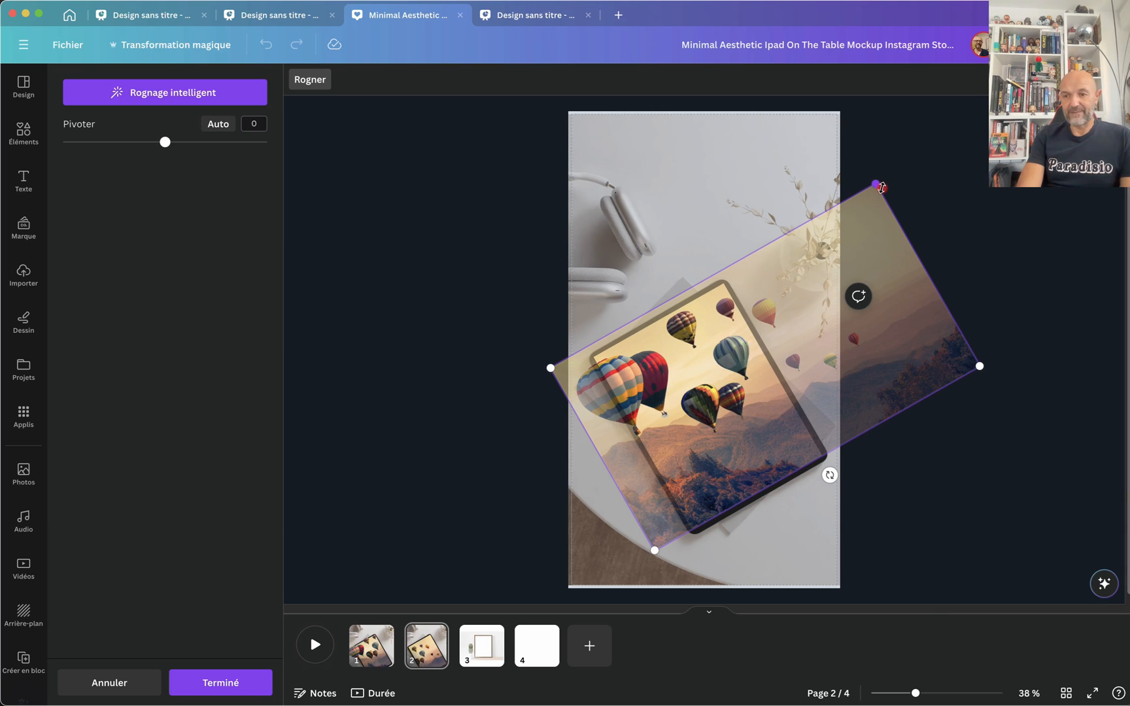
click(665, 149)
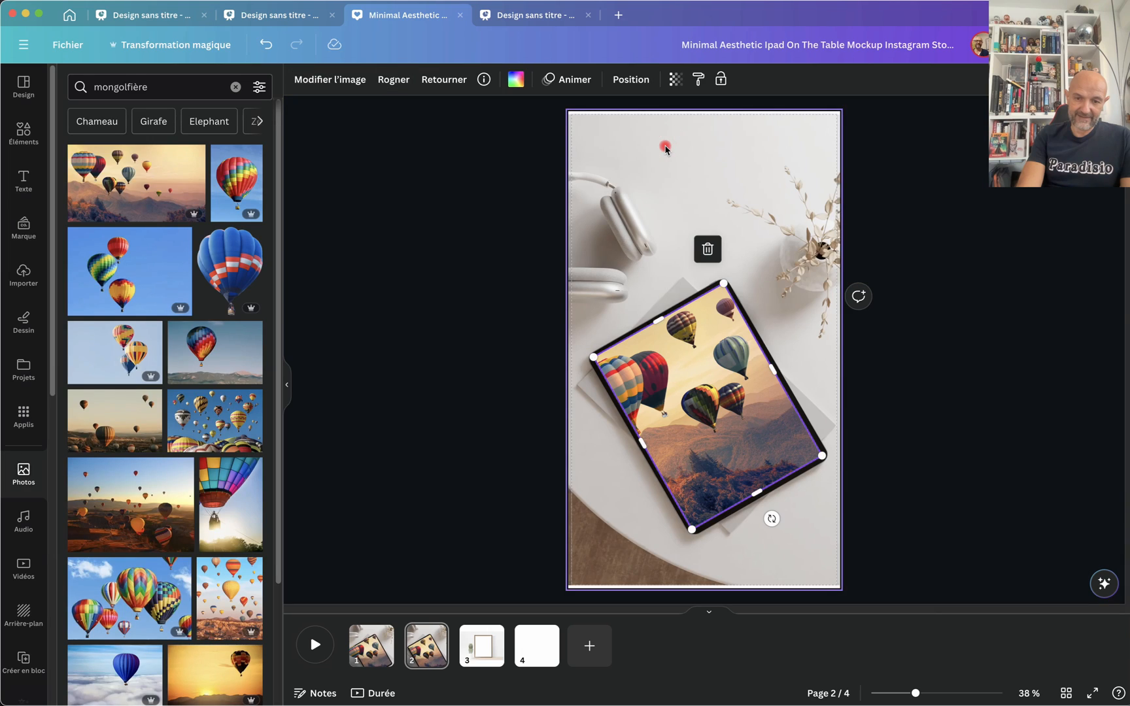
- Duplicate the iPad's framed balloon photo and move the copy to the upper part of the page
click(148, 178)
drag(629, 316, 195, 153)
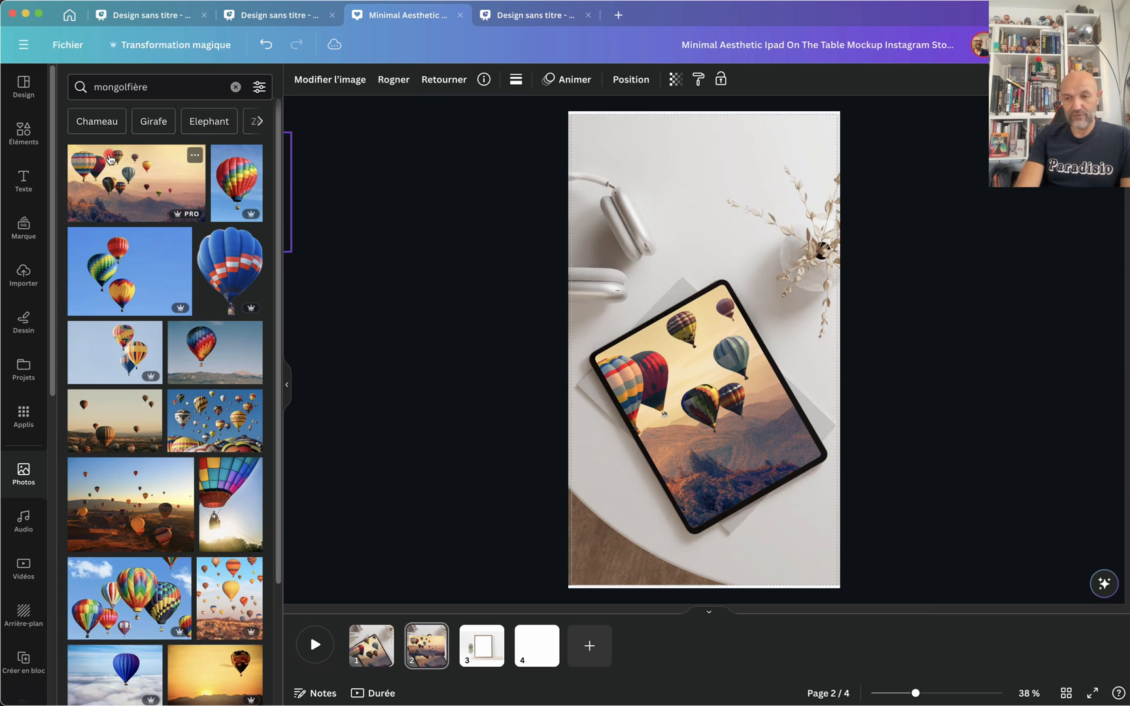
click(711, 413)
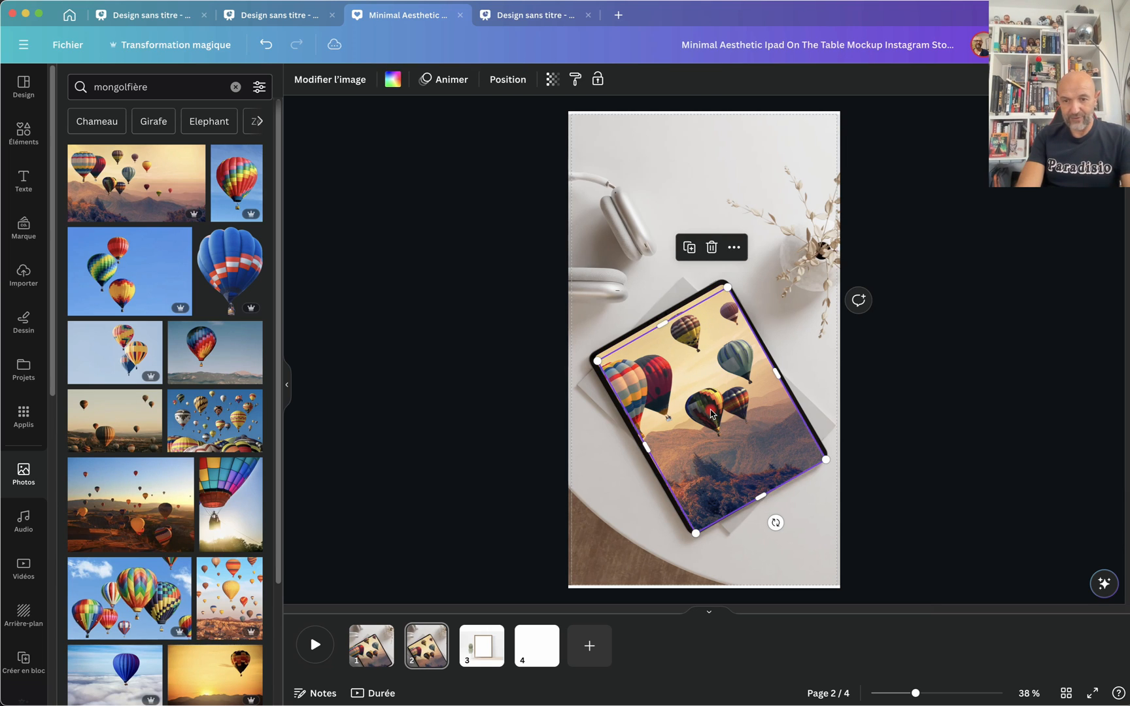
drag(712, 414, 720, 204)
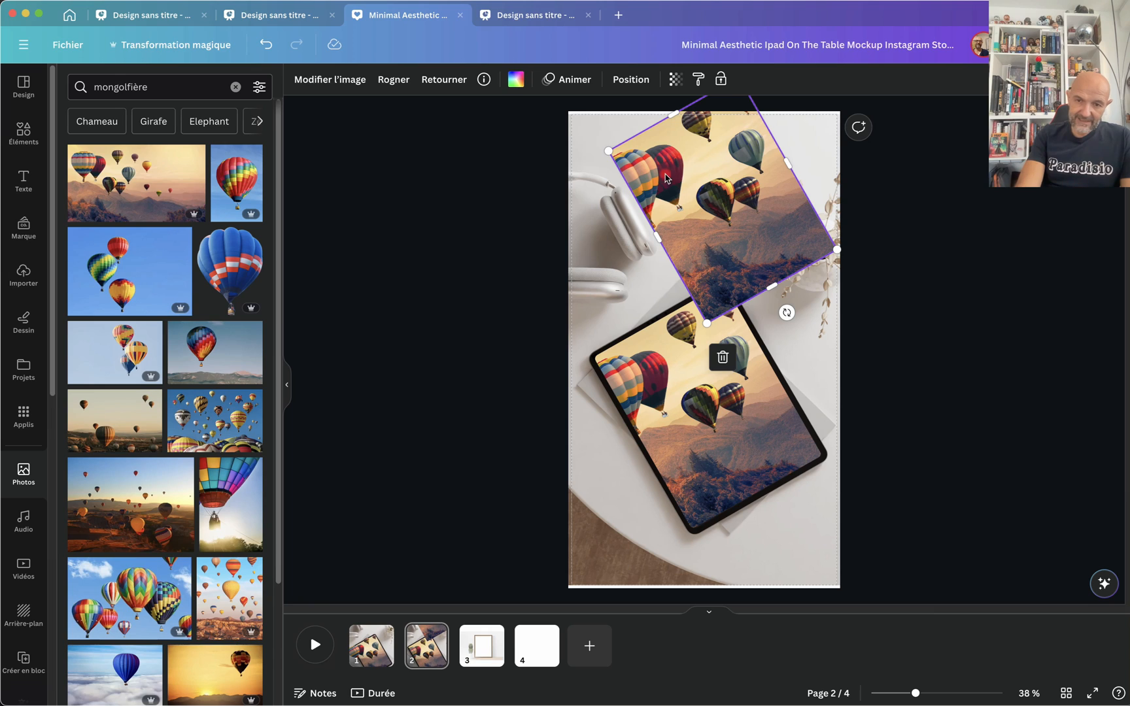
drag(610, 151, 573, 147)
key(super+z)
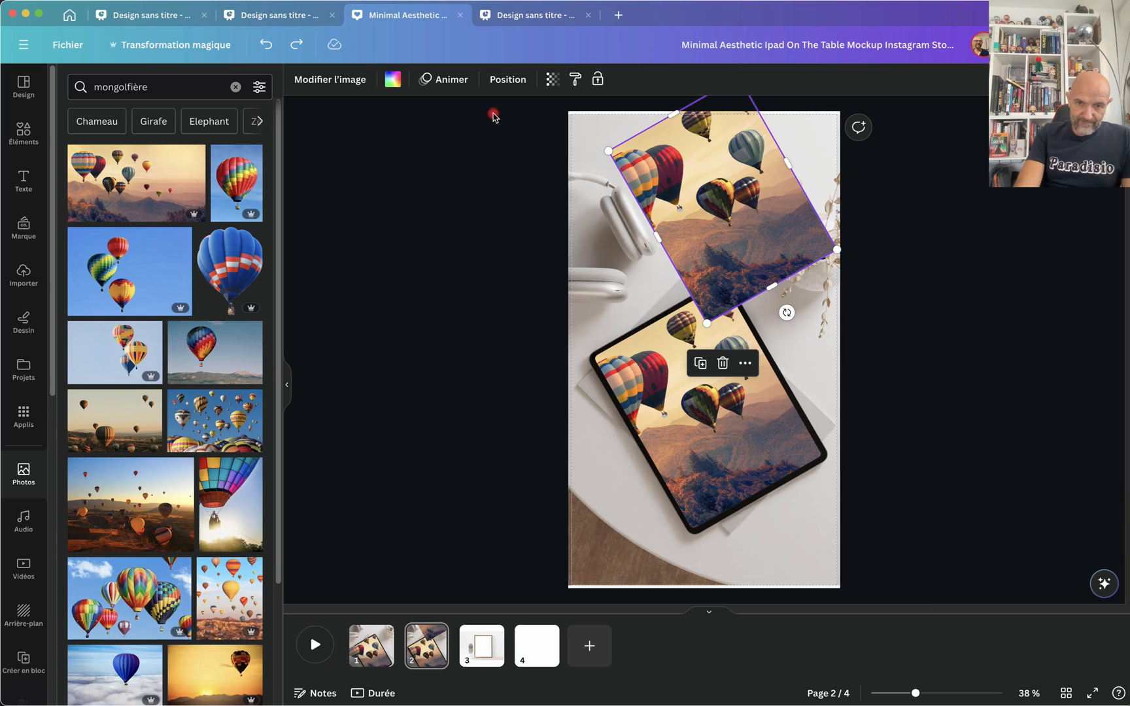
click(360, 79)
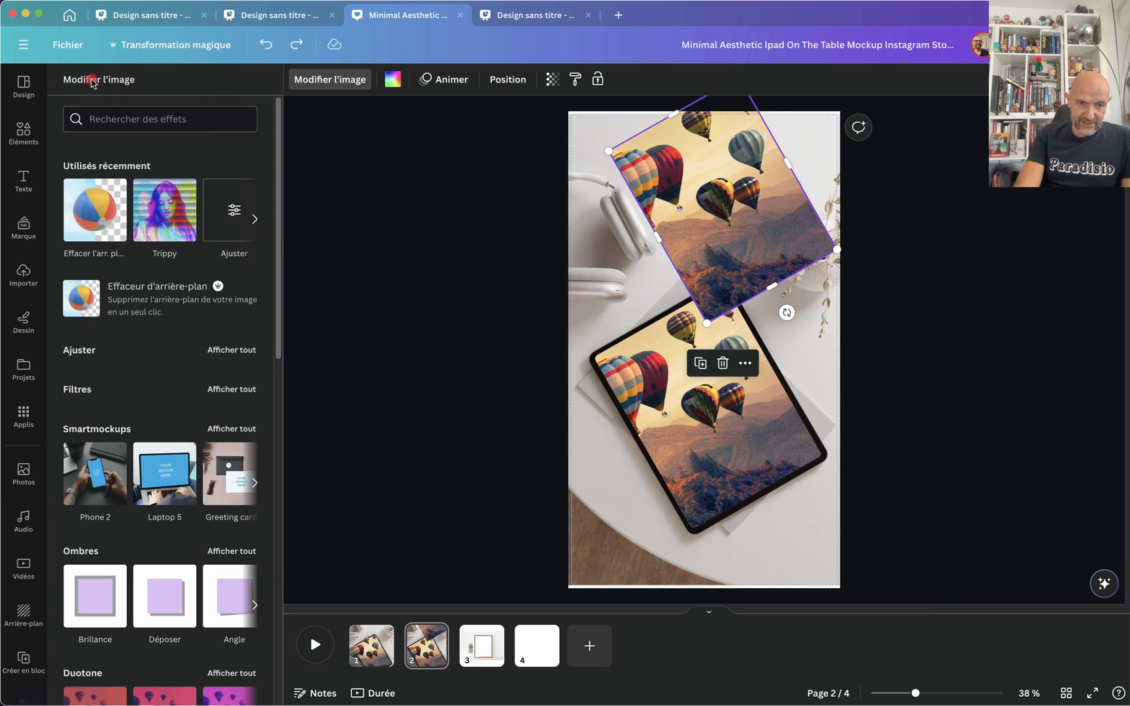
click(658, 184)
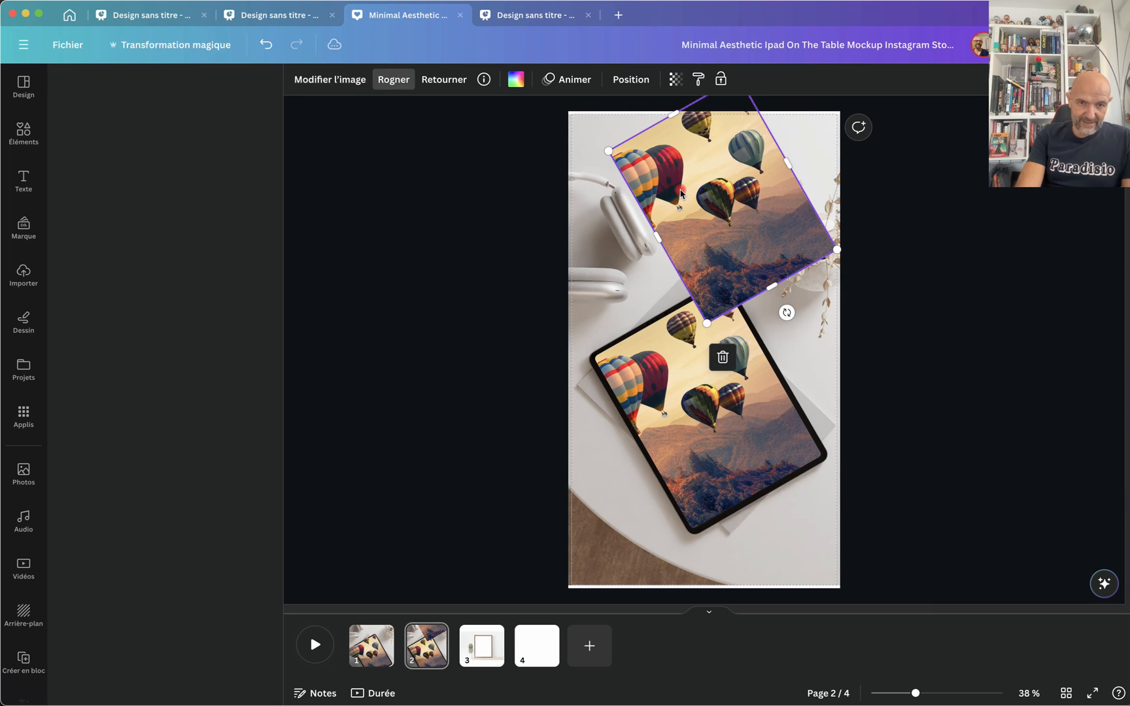
click(403, 81)
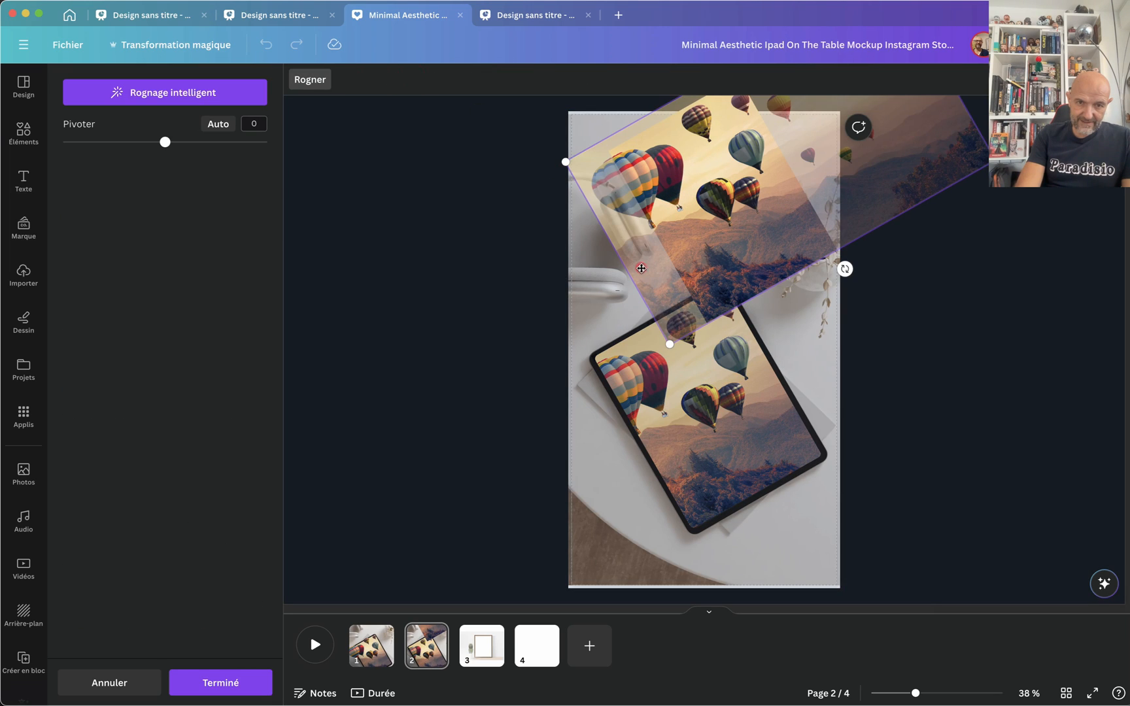
click(486, 202)
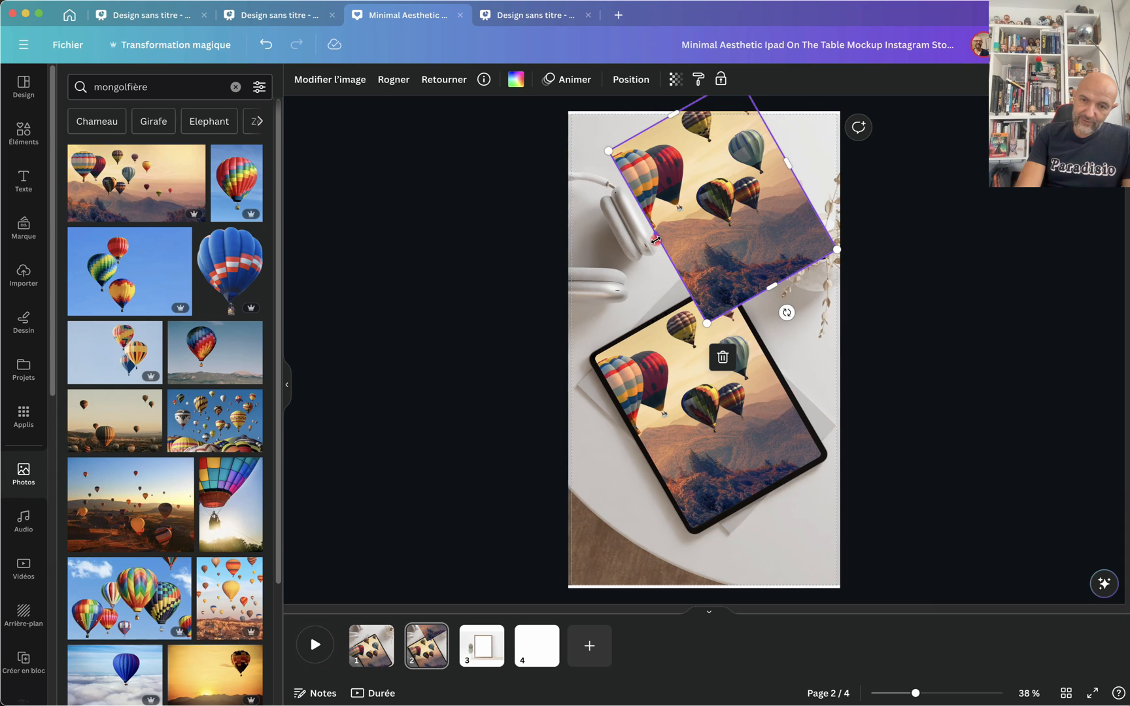
- Widen the copied photo until the whole striped balloon shows and lay it over the iPad, matching the framed balloons
drag(655, 241, 647, 245)
drag(637, 251, 586, 283)
key(super)
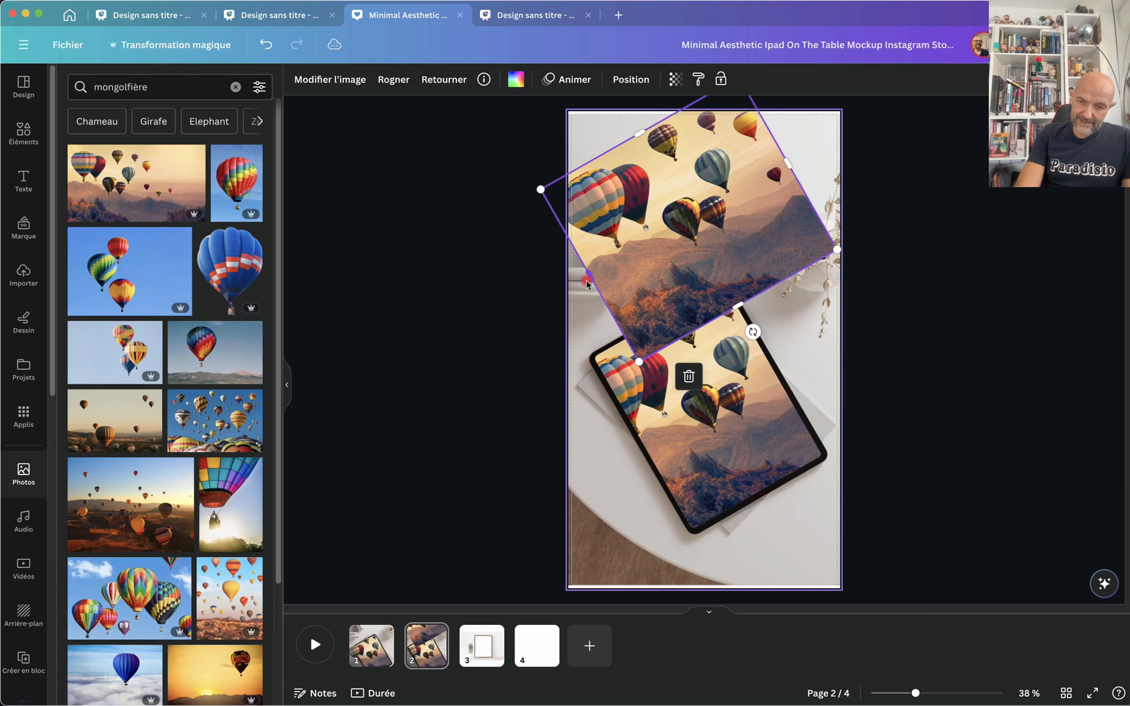
drag(677, 227, 703, 410)
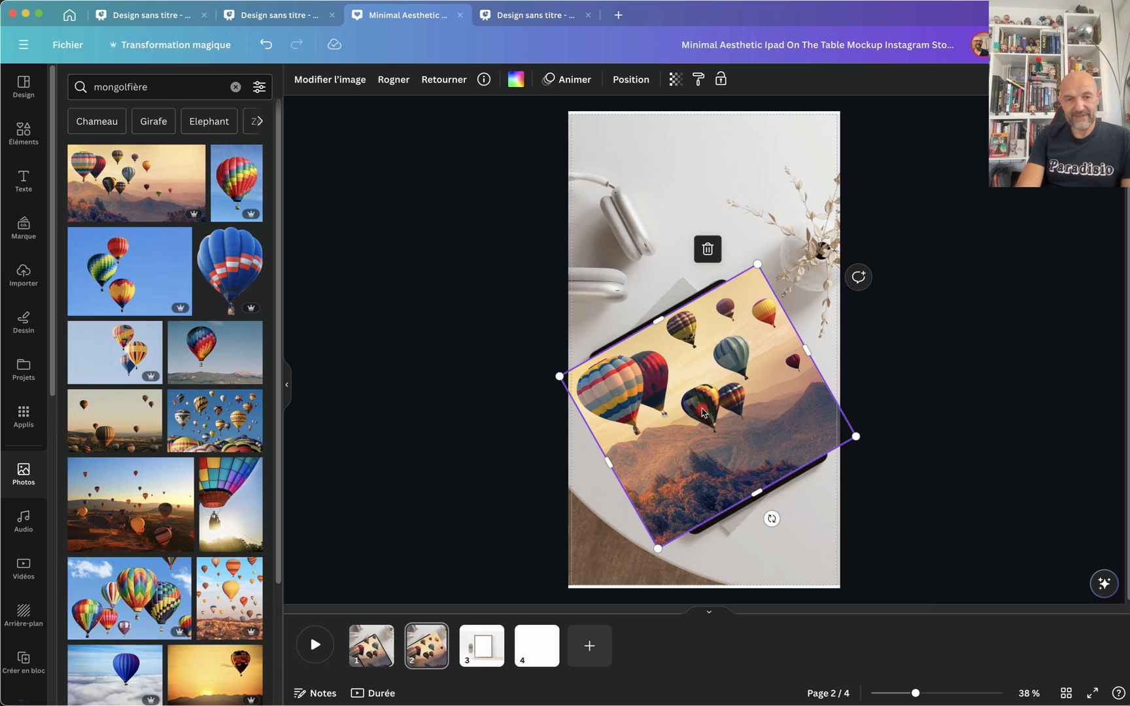
- Remove the background from the overlaid balloon copy so only the balloons extend beyond the iPad's edges
click(326, 74)
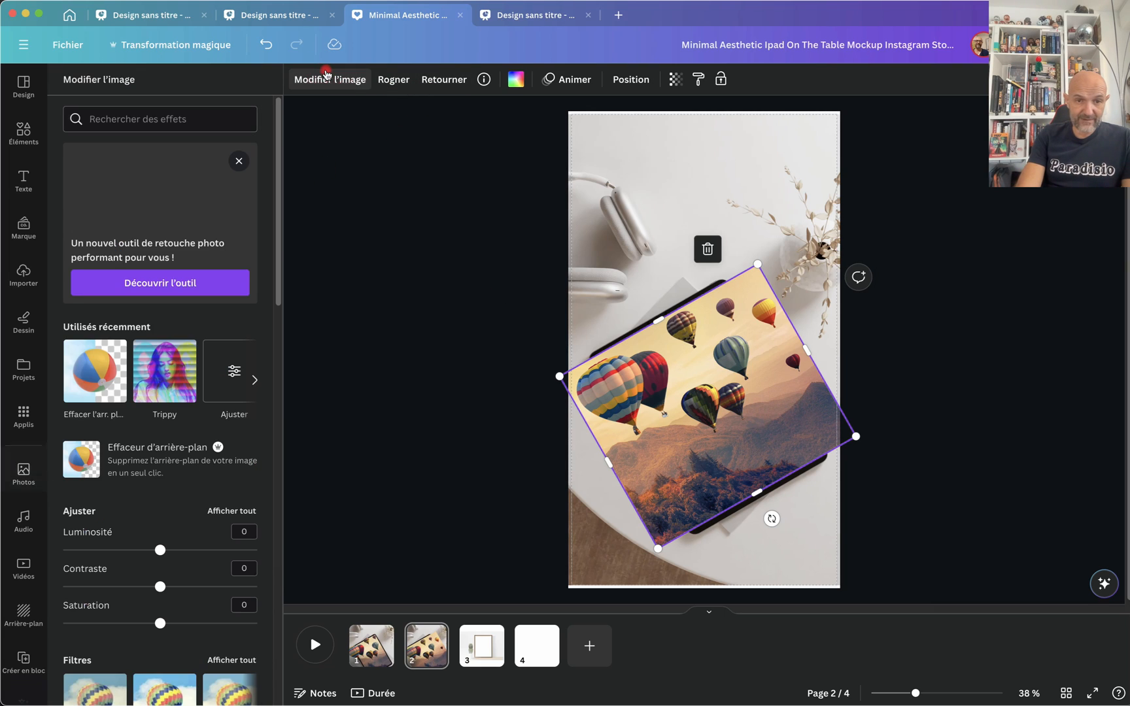
click(86, 386)
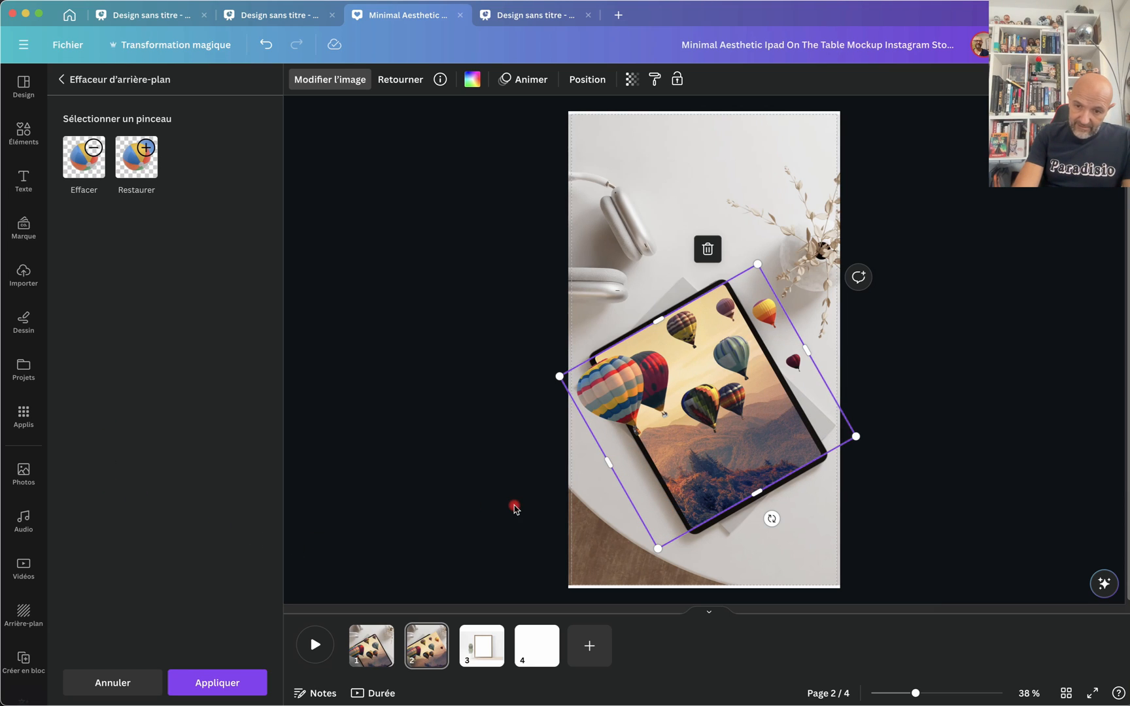
click(683, 202)
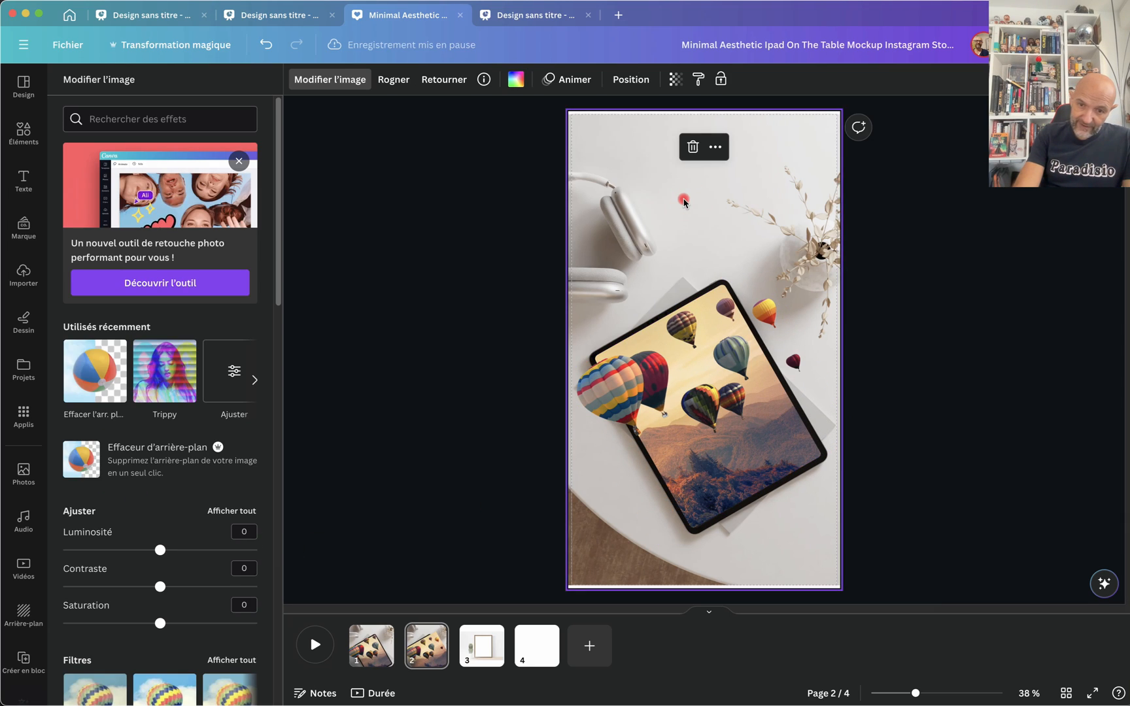